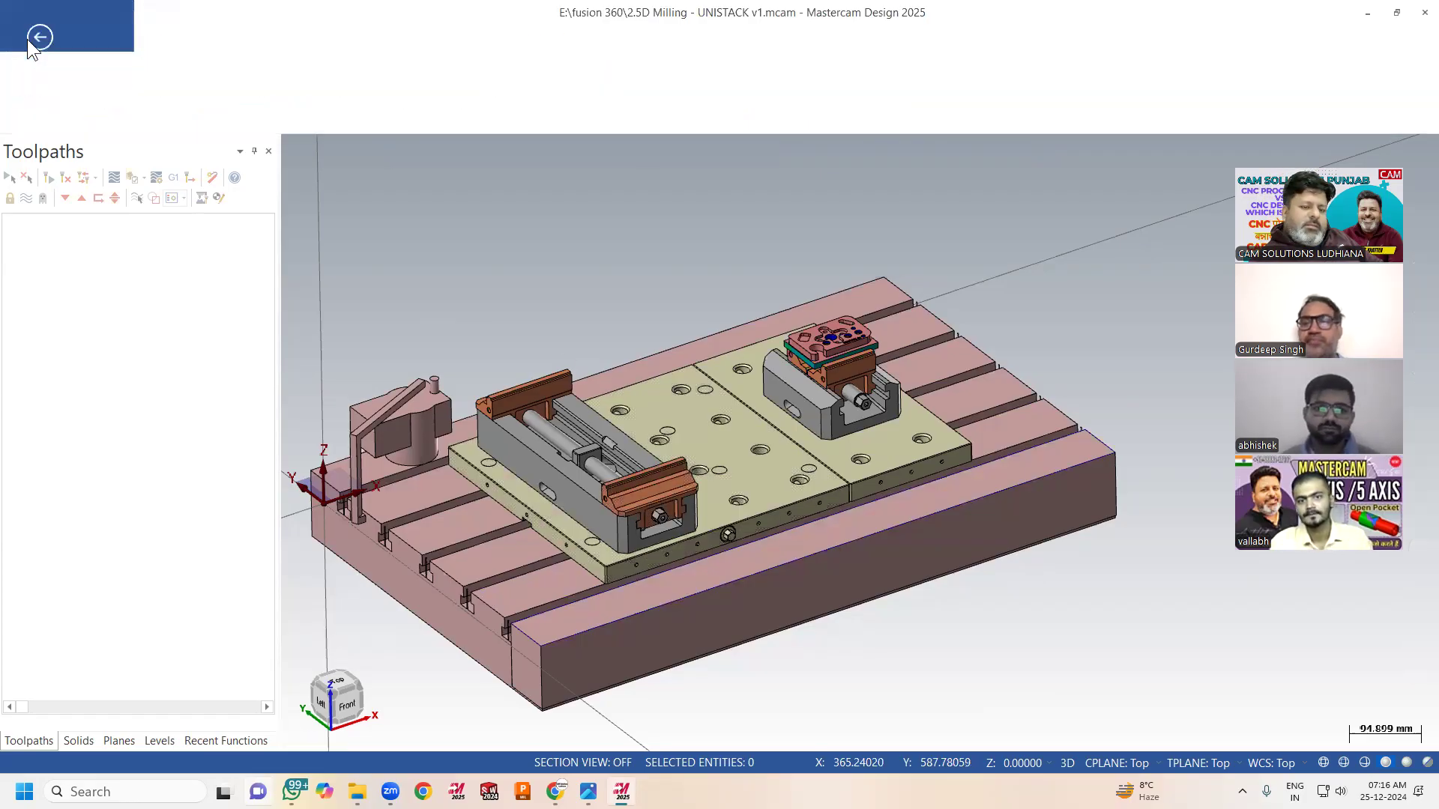
click(25, 40)
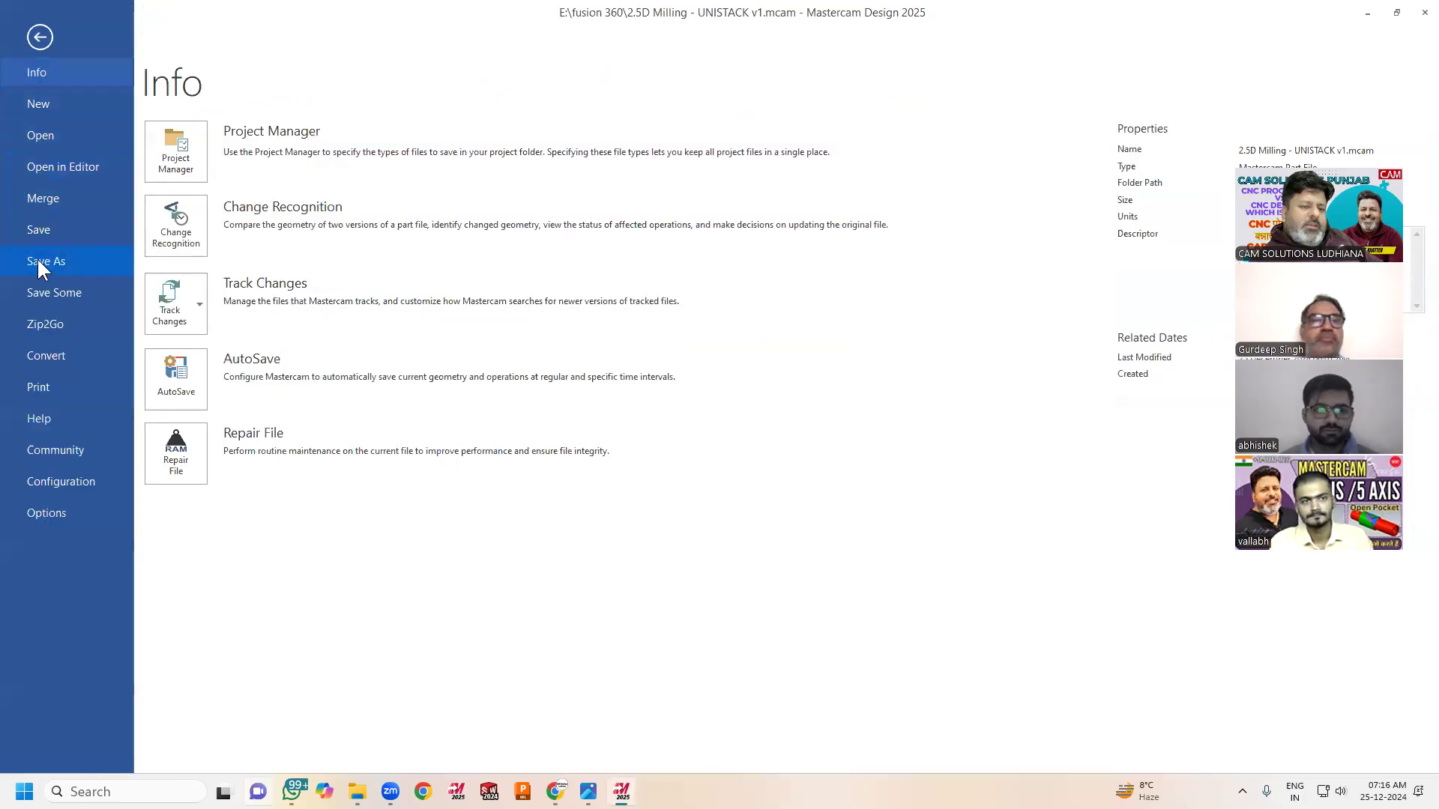
click(39, 37)
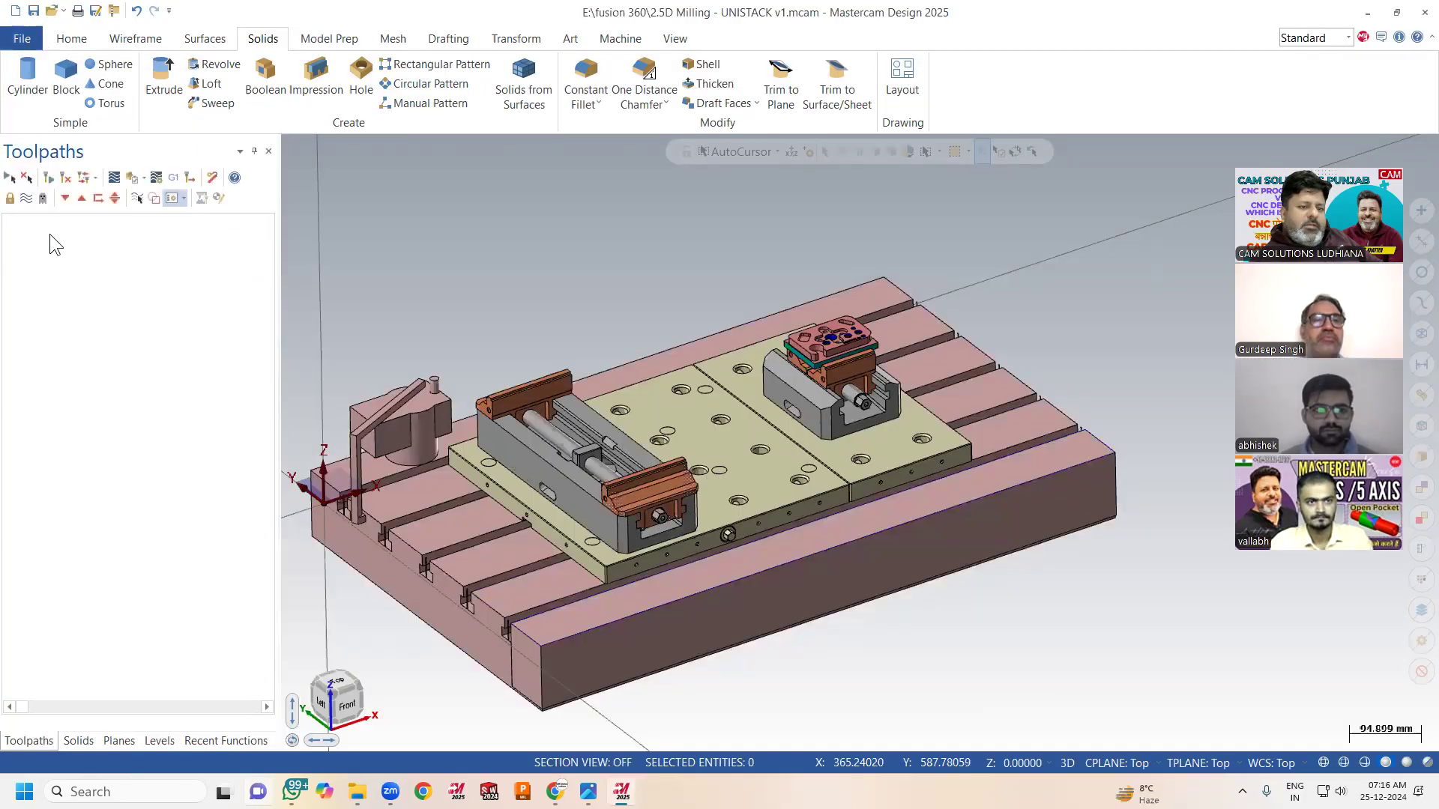
Create a machine group using the default mill machine
click(617, 40)
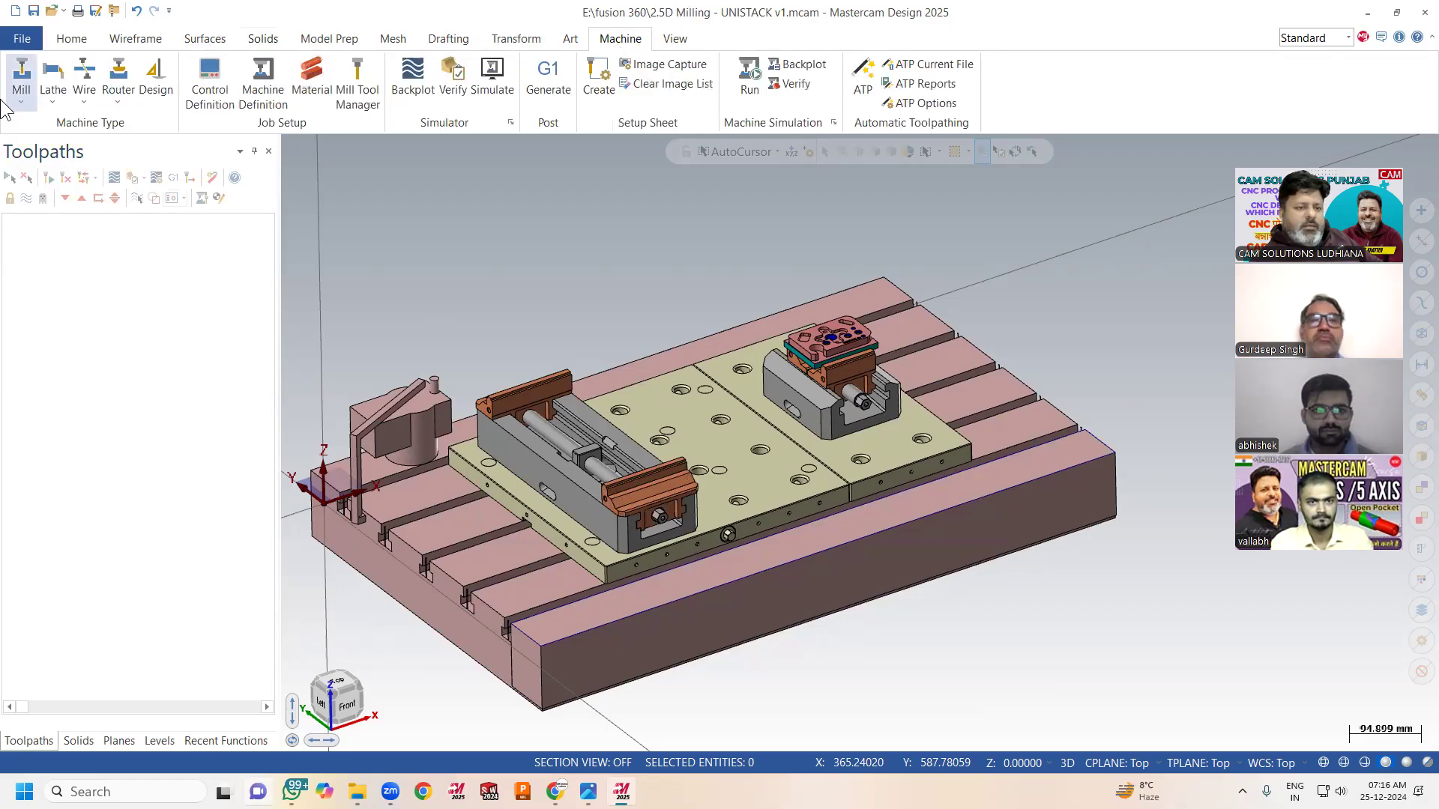
click(20, 79)
click(27, 129)
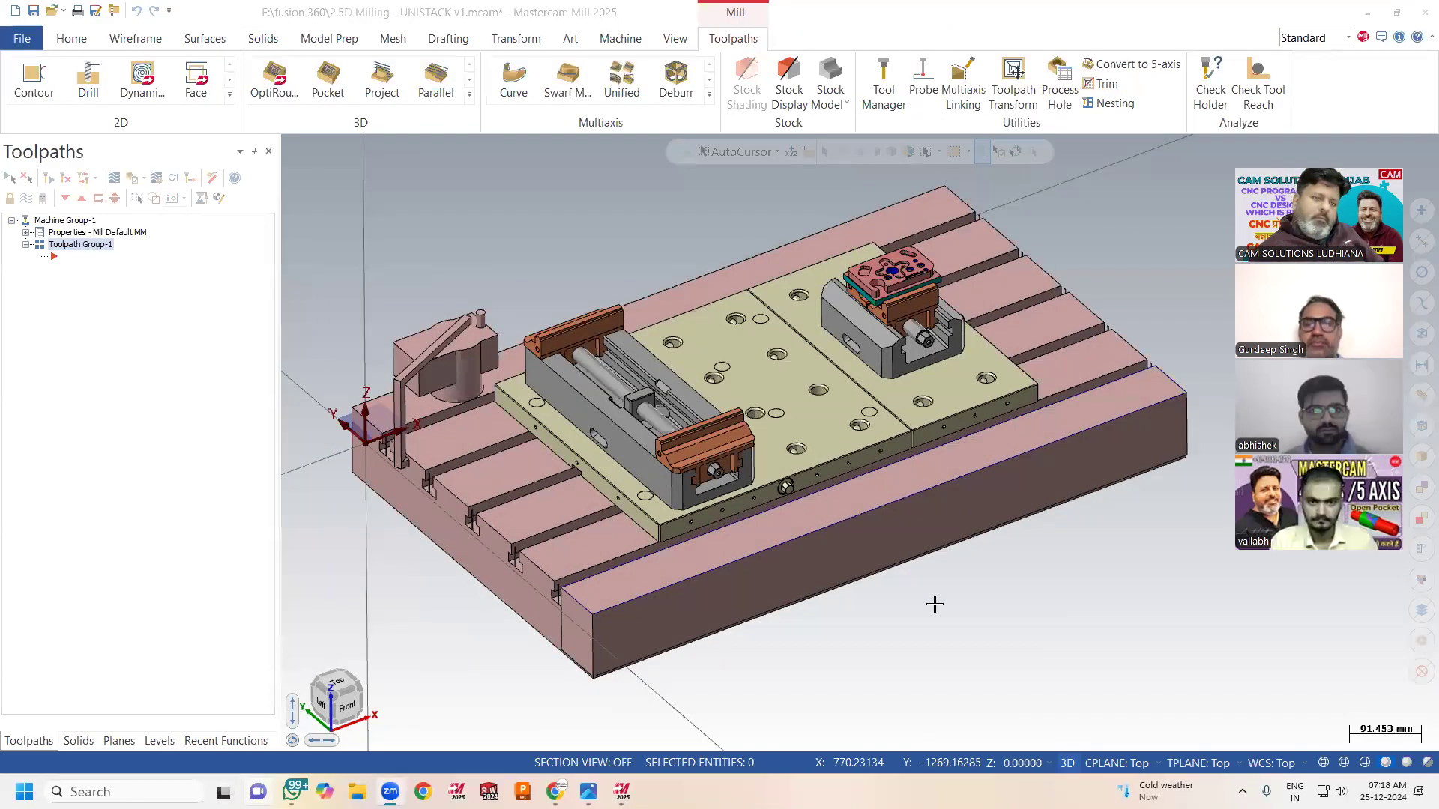
Open the workholding page of the mill machine group's setup and enable fixtures
middle_drag(927, 343, 928, 307)
scroll(870, 272, up, 2)
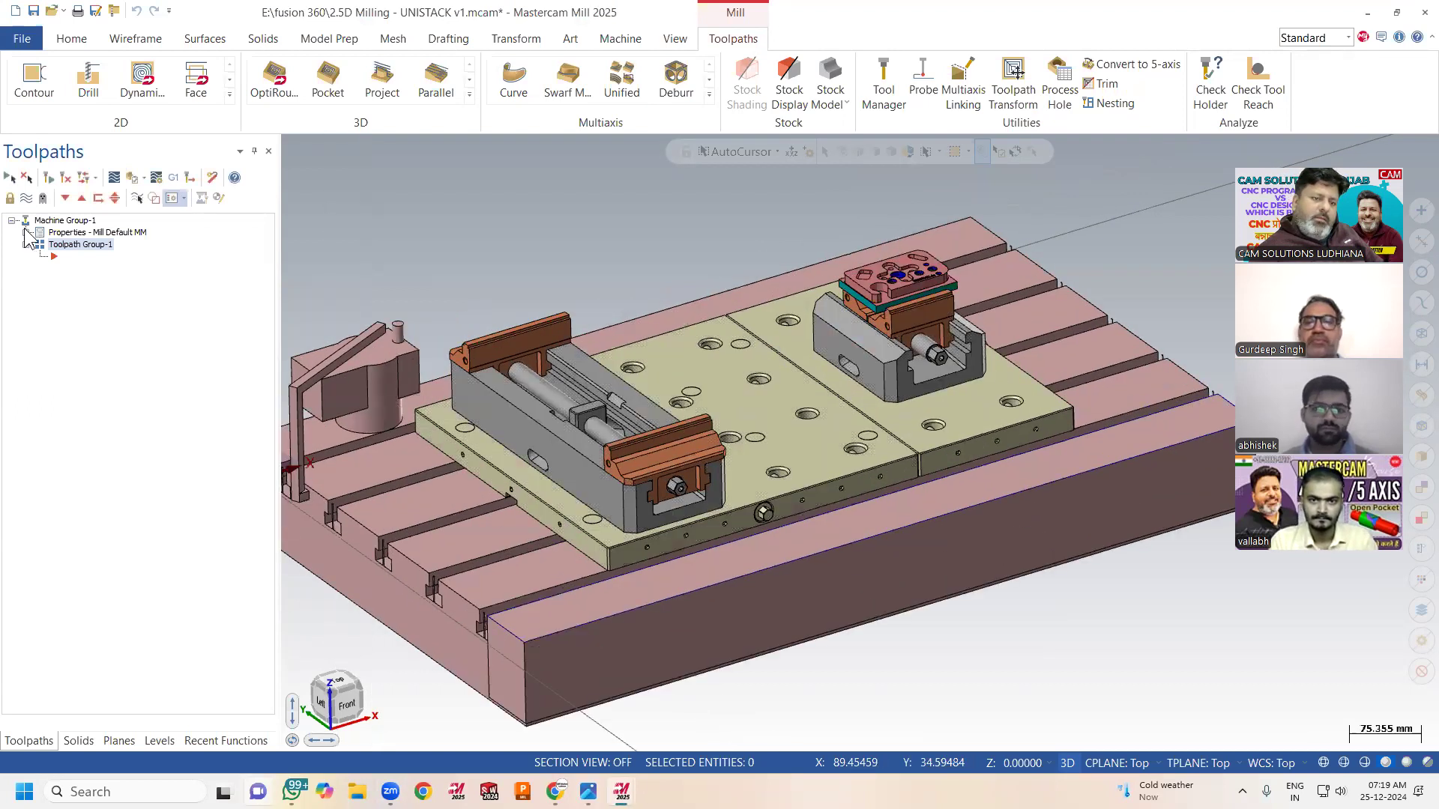
click(26, 231)
click(53, 245)
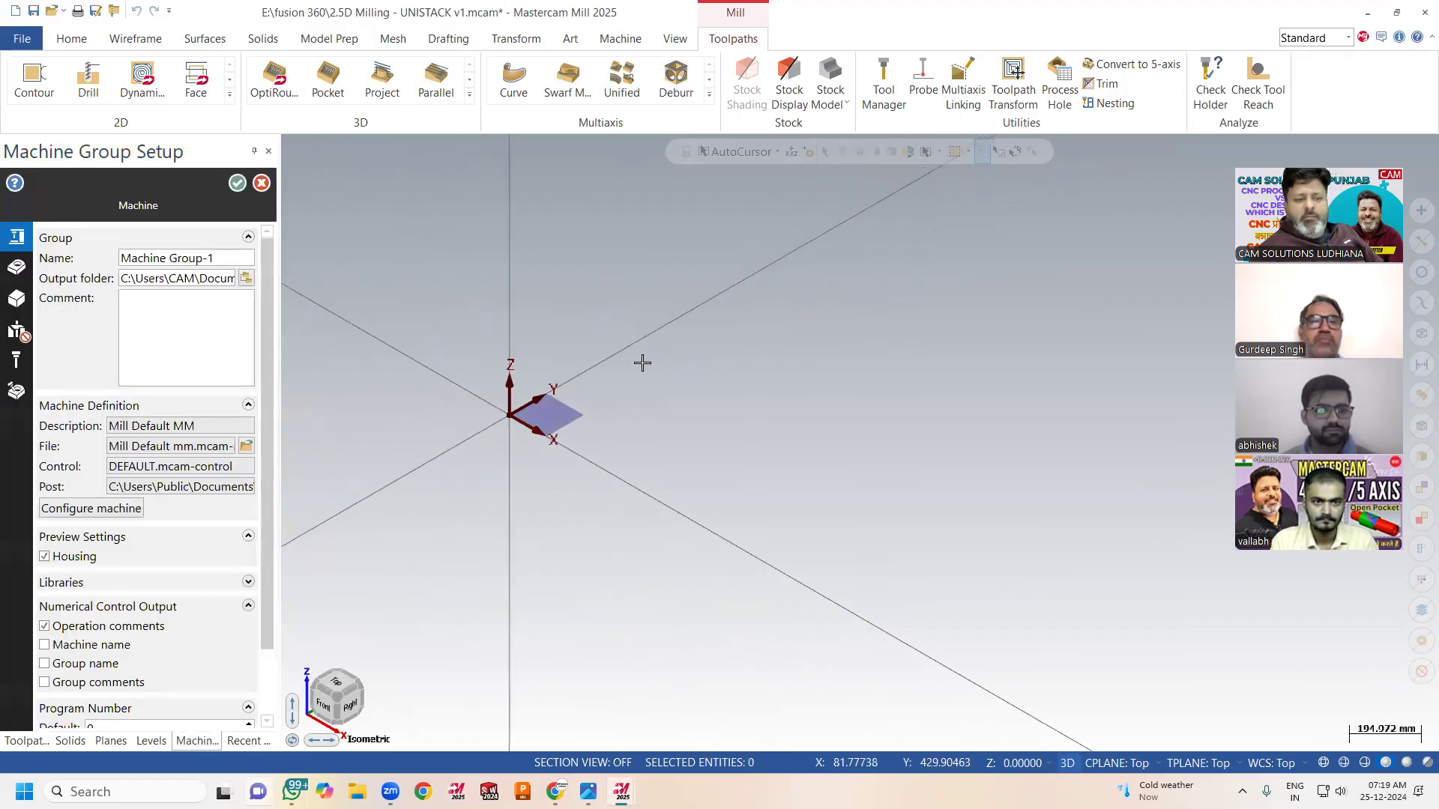
scroll(55, 635, down, 2)
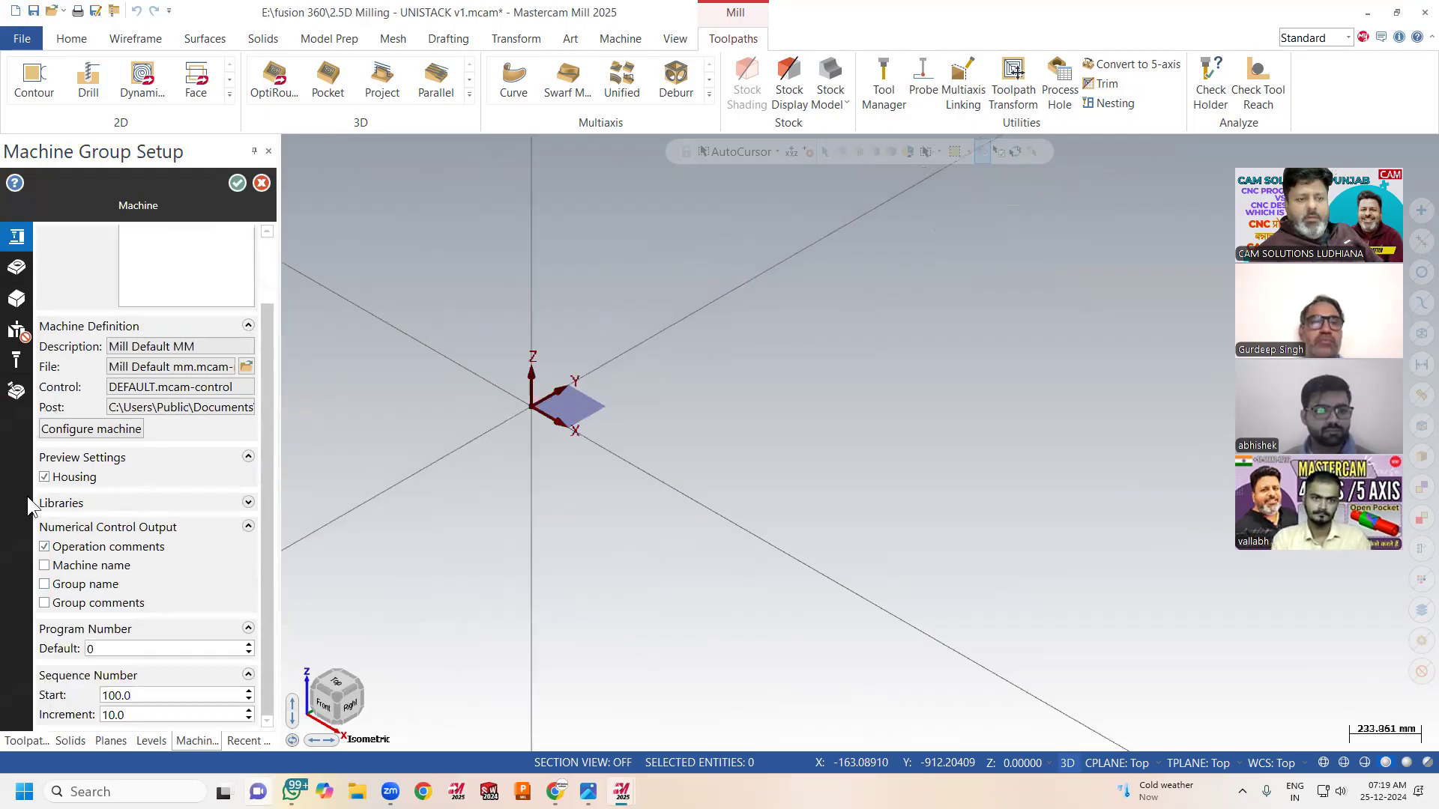
click(16, 330)
click(44, 237)
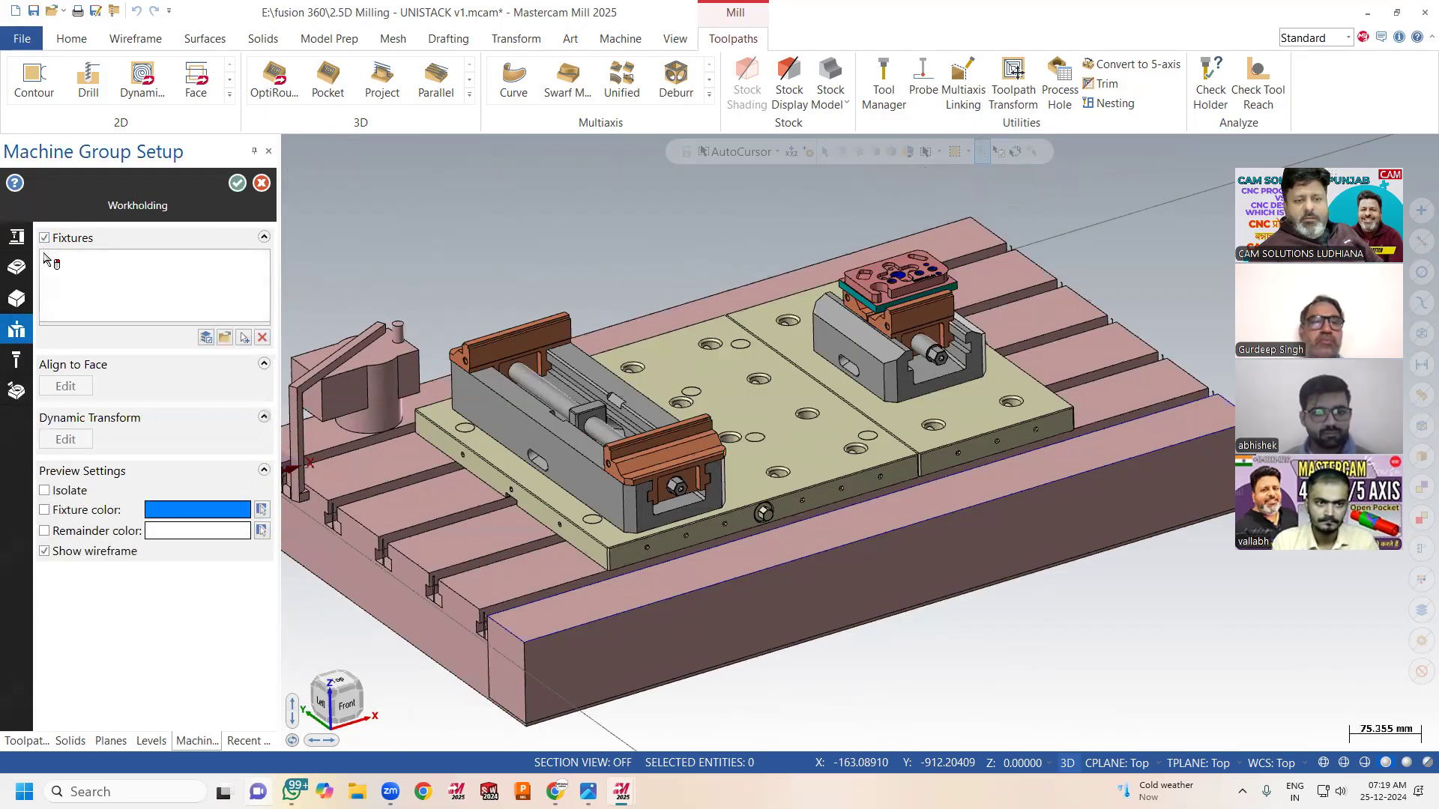
Add the machine table, both base plates, both vises and all their jaws as fixture solids picked from the model
click(244, 338)
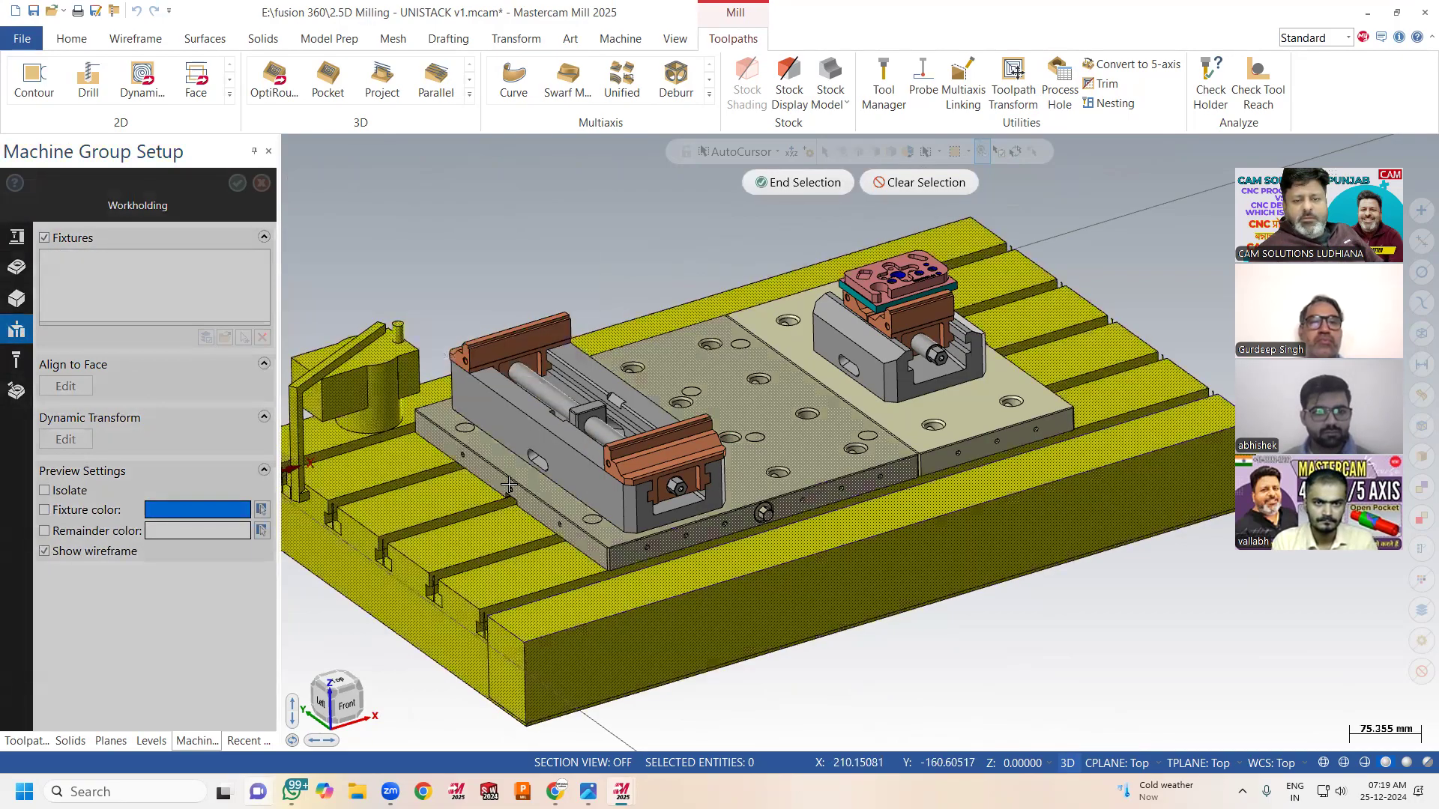
click(508, 485)
click(532, 383)
click(494, 349)
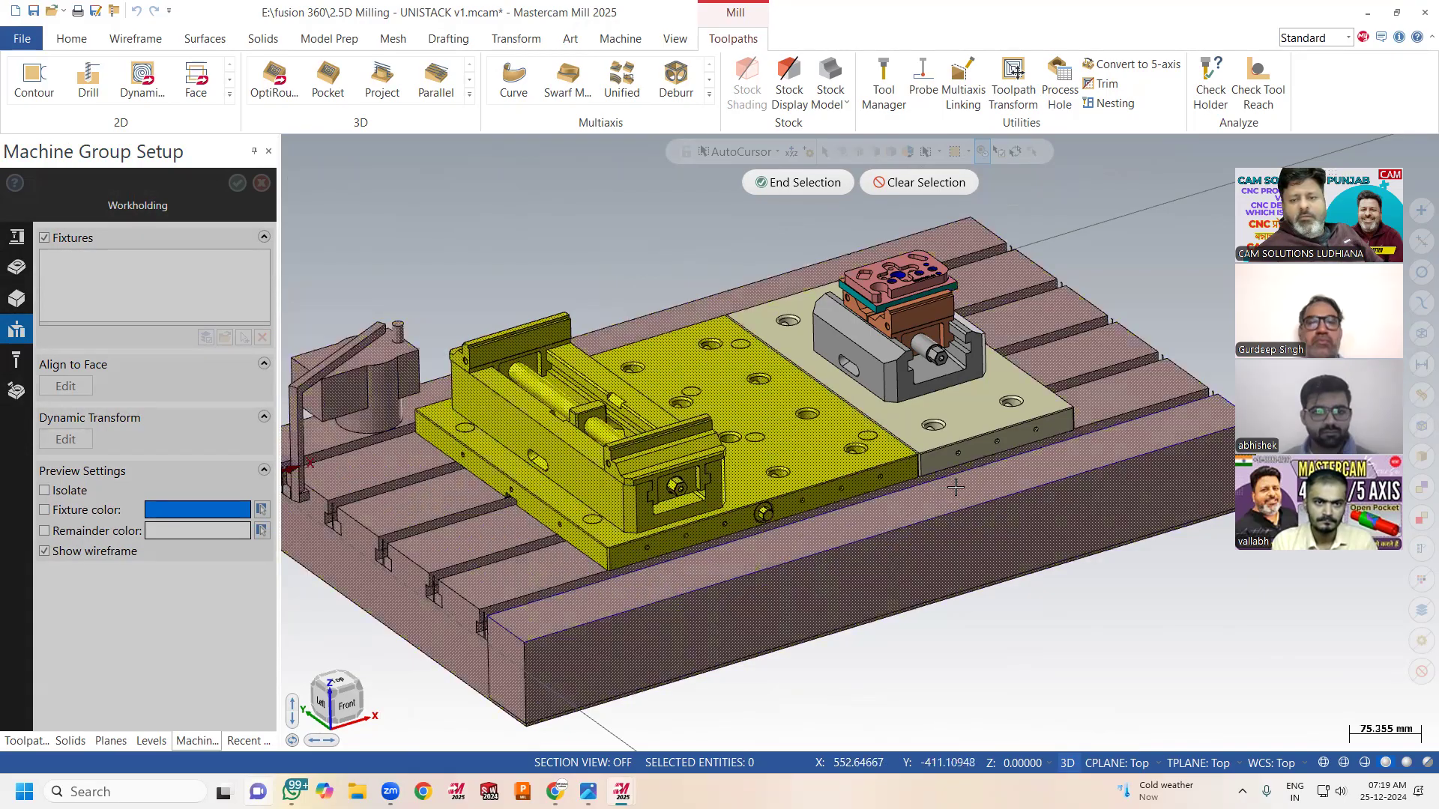
click(922, 405)
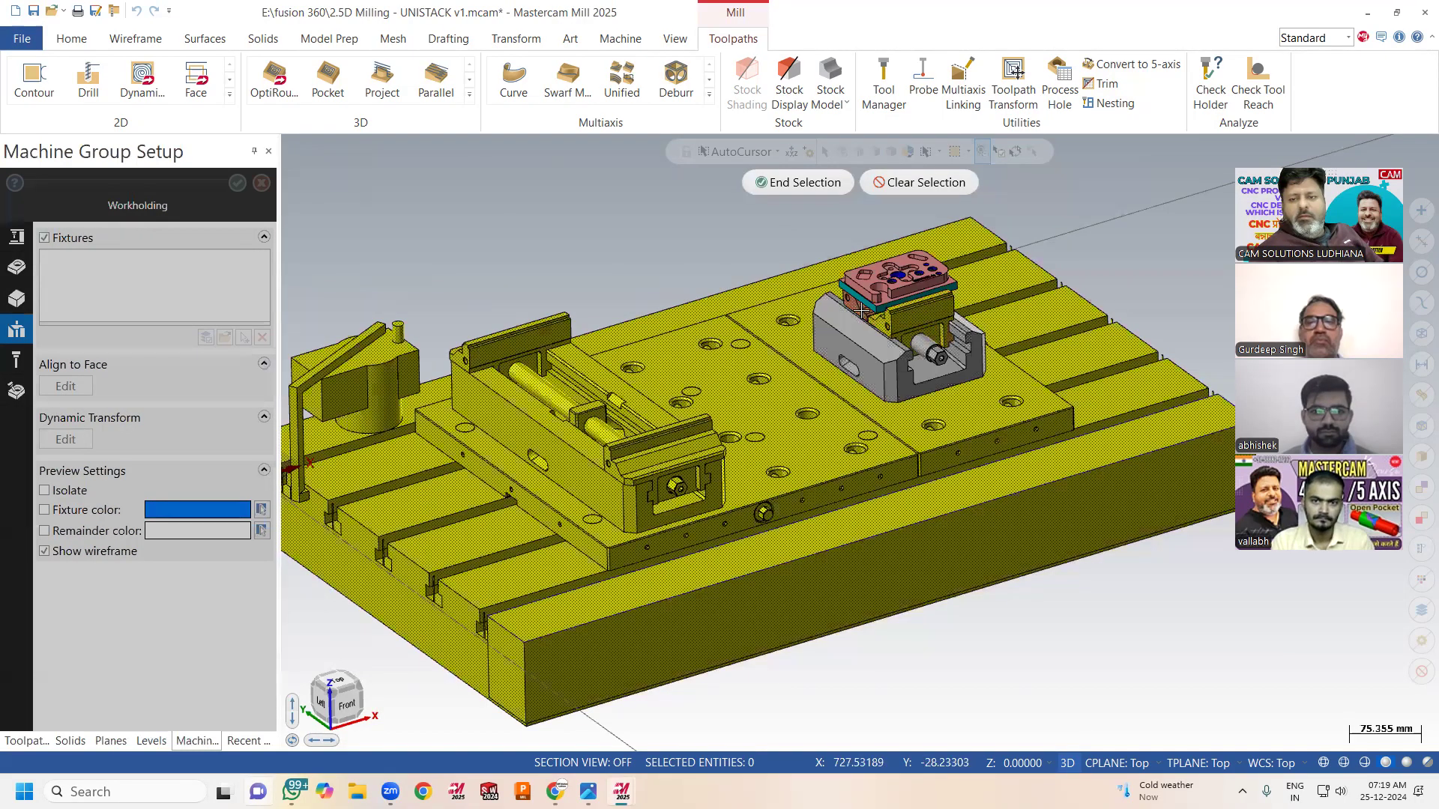
click(879, 326)
mouse_move(808, 443)
middle_down()
mouse_move(780, 418)
mouse_move(765, 430)
mouse_move(868, 435)
mouse_move(845, 521)
mouse_move(846, 684)
mouse_move(847, 450)
middle_up()
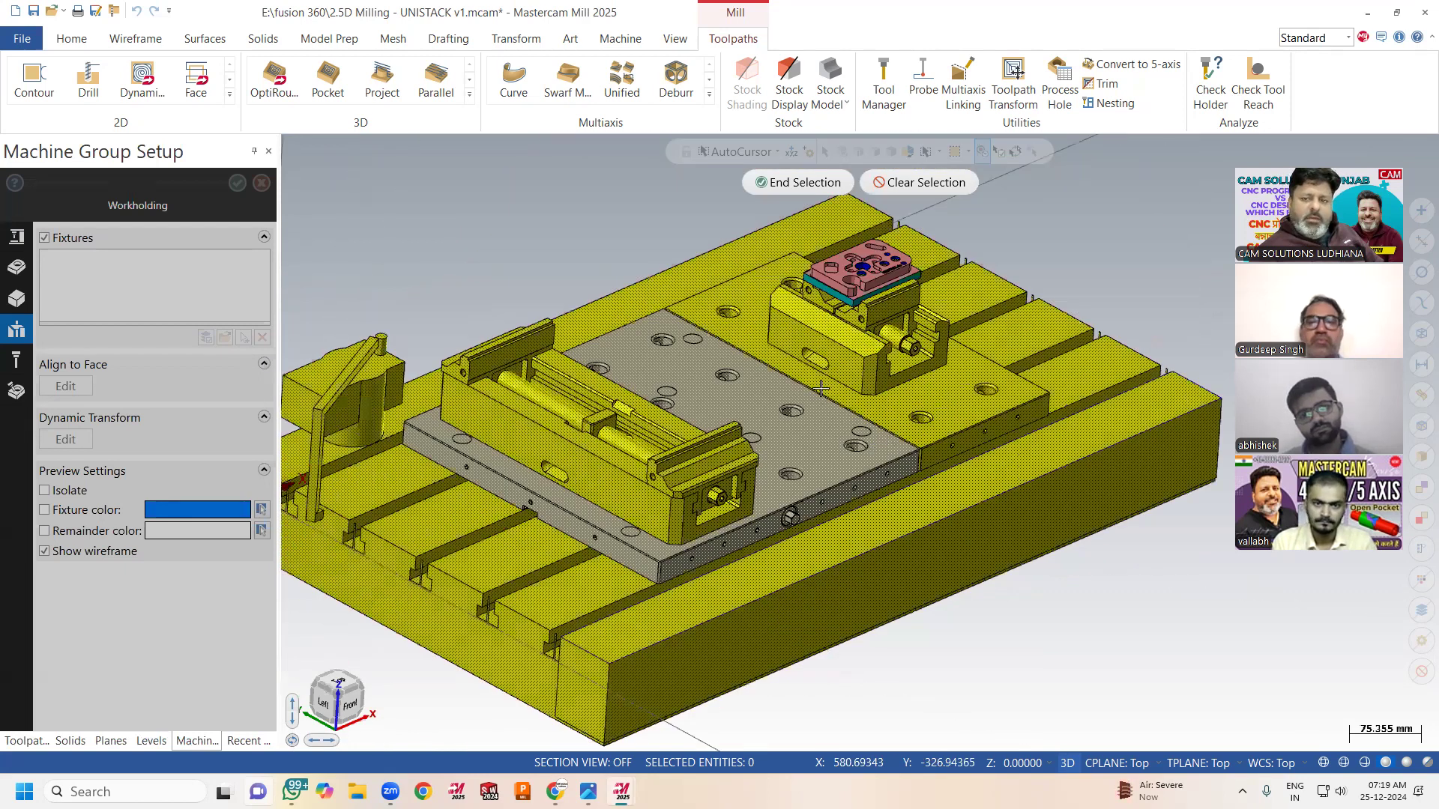
scroll(887, 444, down, 2)
click(768, 183)
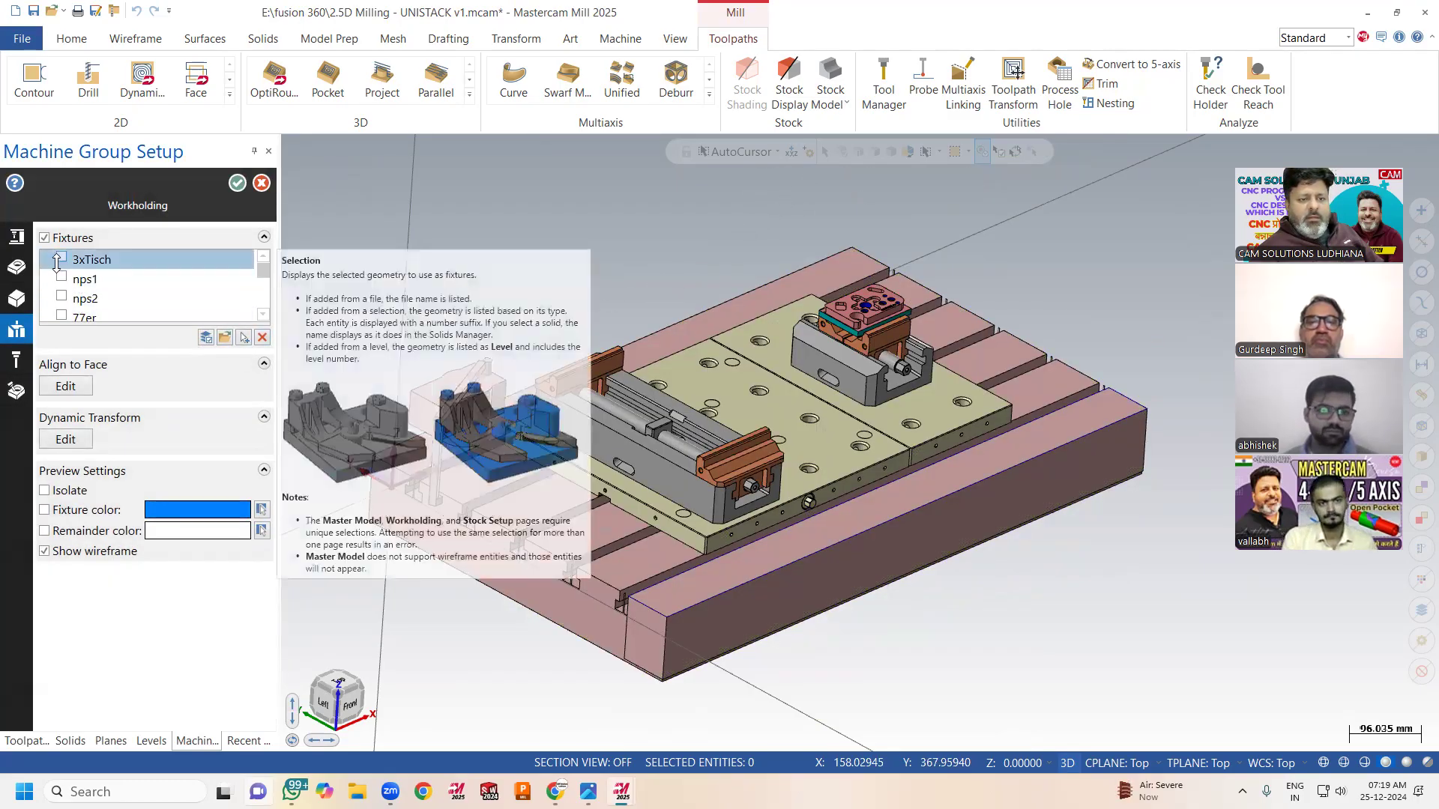
Enable all the added fixture solids in the workholding list, from 3xTisch and the nps plates to the 77er and 125er vises and jaws
click(61, 260)
click(61, 297)
scroll(60, 293, down, 2)
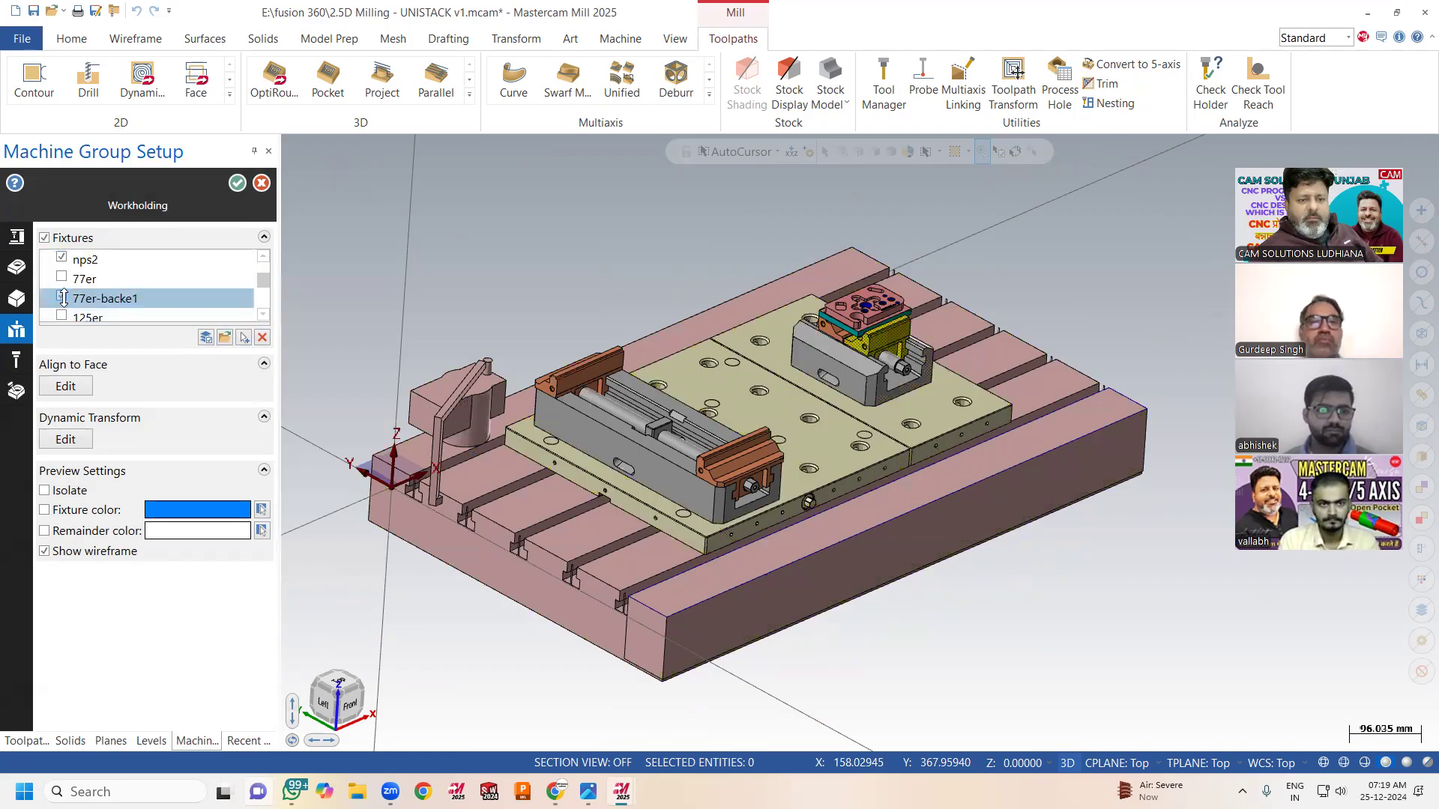
scroll(67, 299, down, 3)
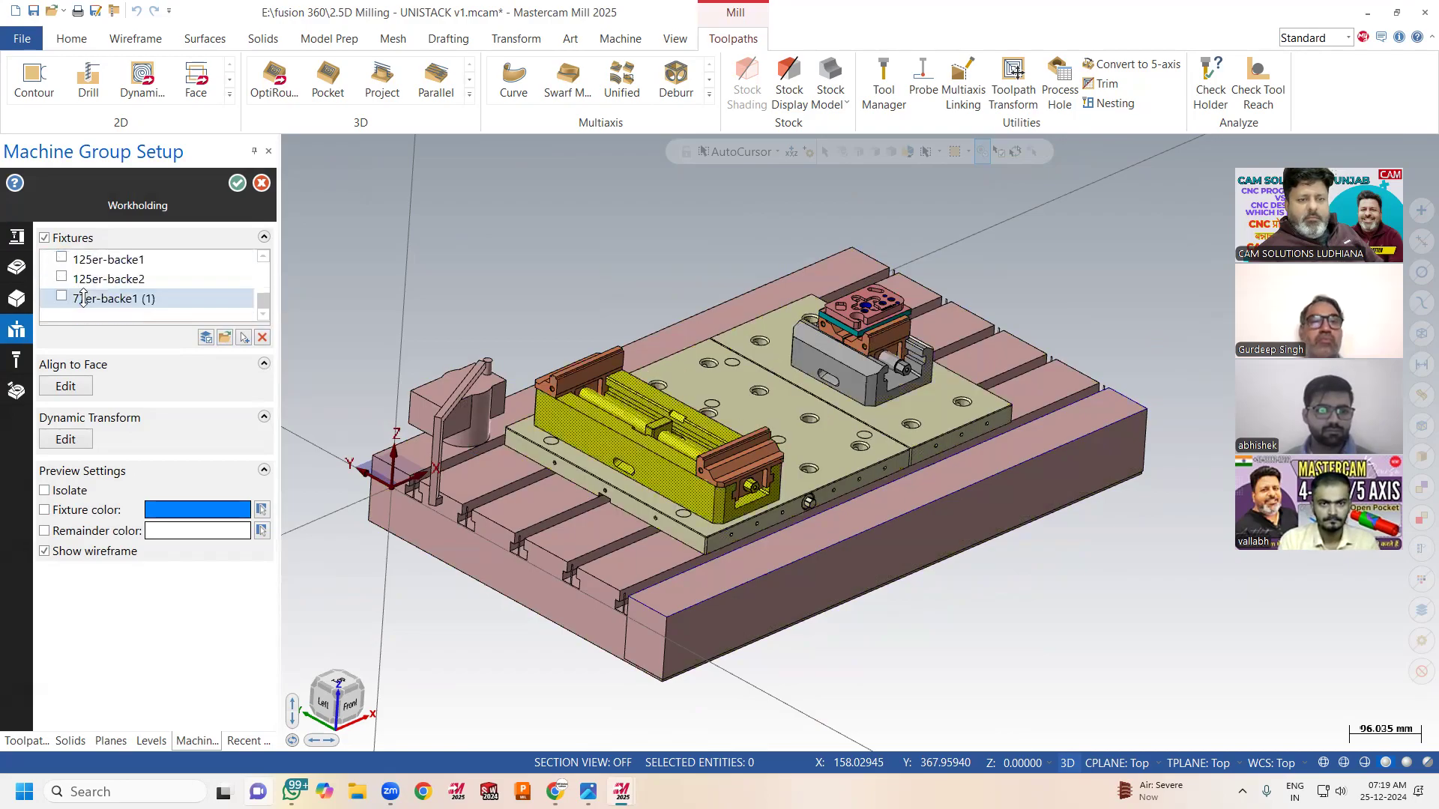
click(61, 296)
click(61, 277)
click(62, 258)
scroll(75, 285, up, 3)
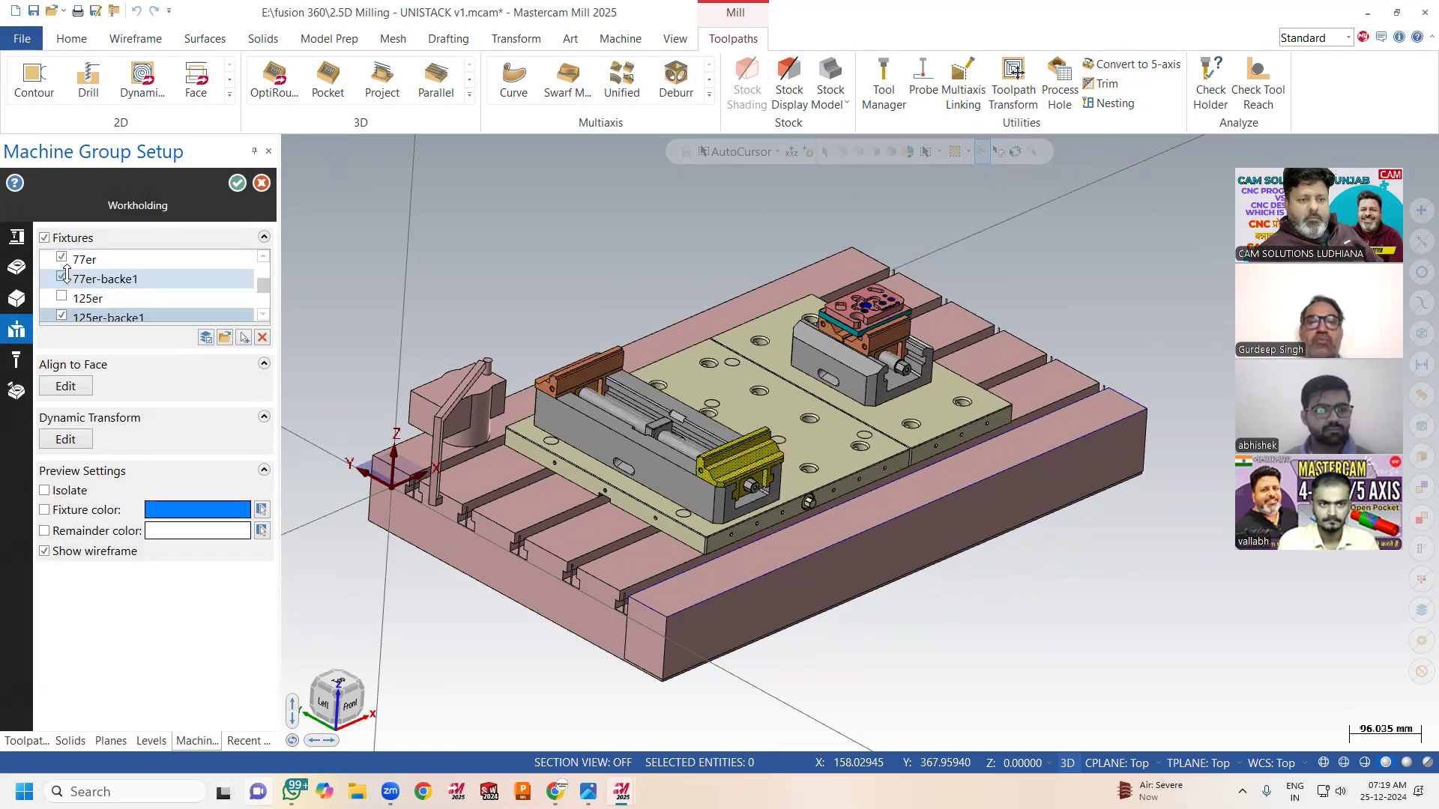
click(61, 297)
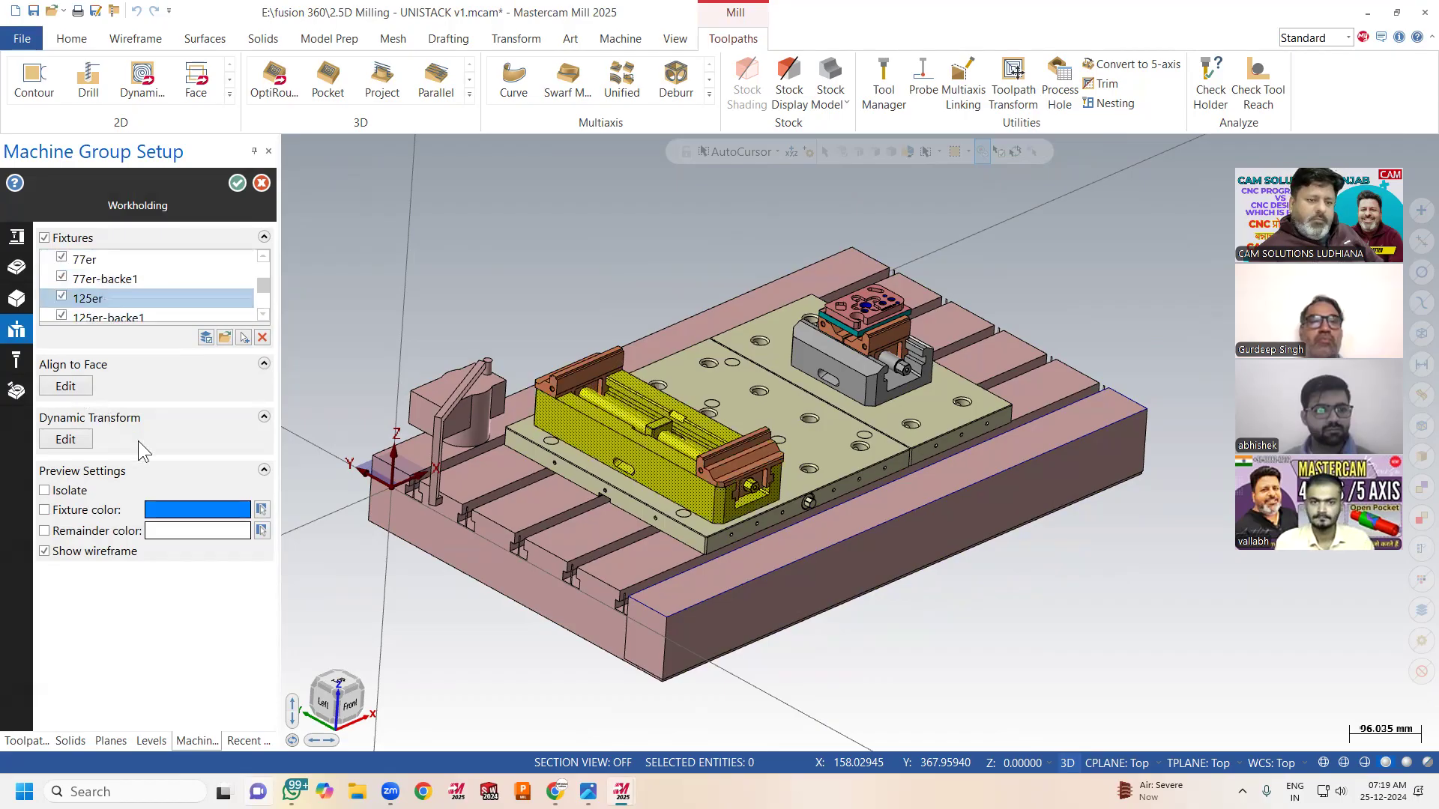
Turn on the blue fixture color preview, review the enabled fixtures and accept the machine group setup
click(43, 510)
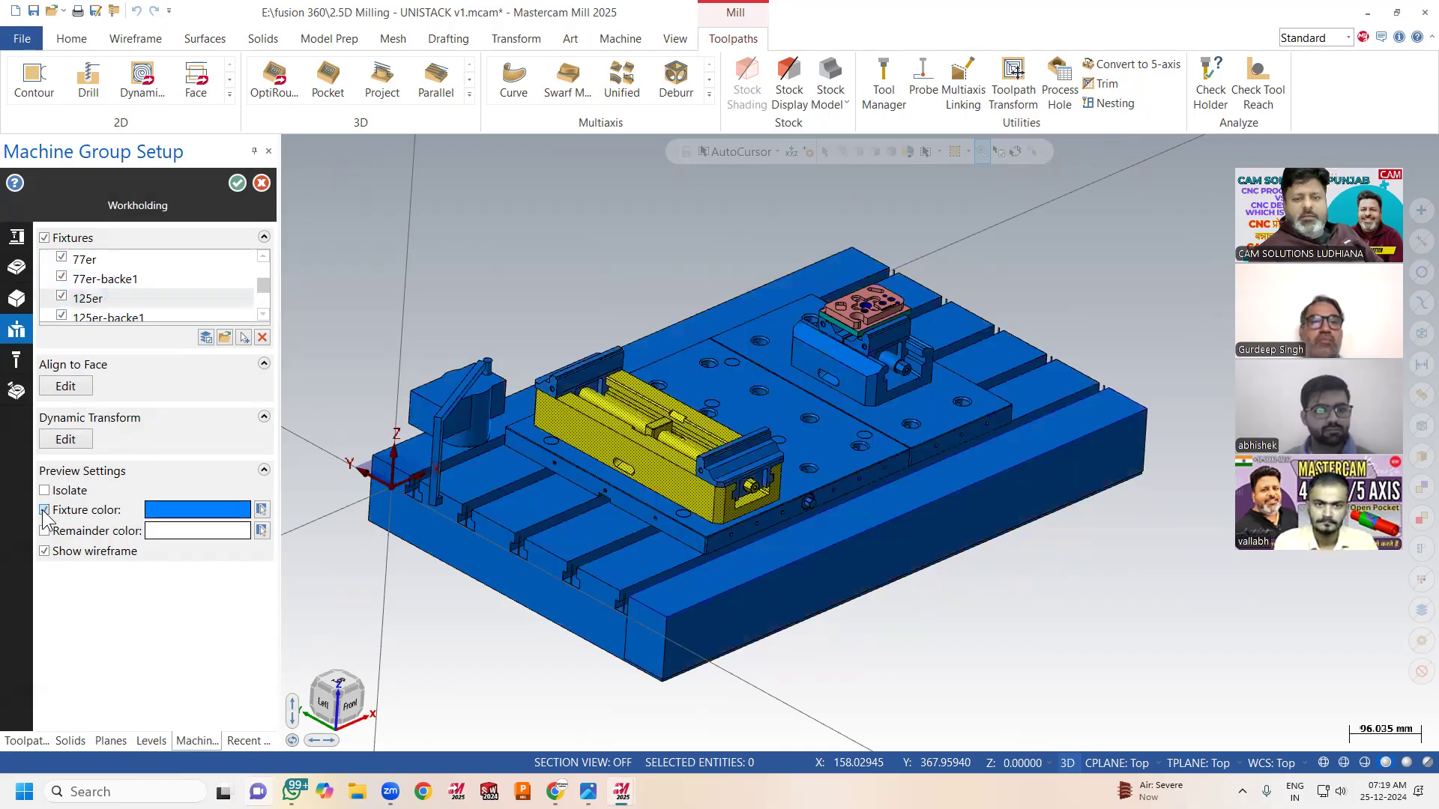
scroll(131, 304, down, 3)
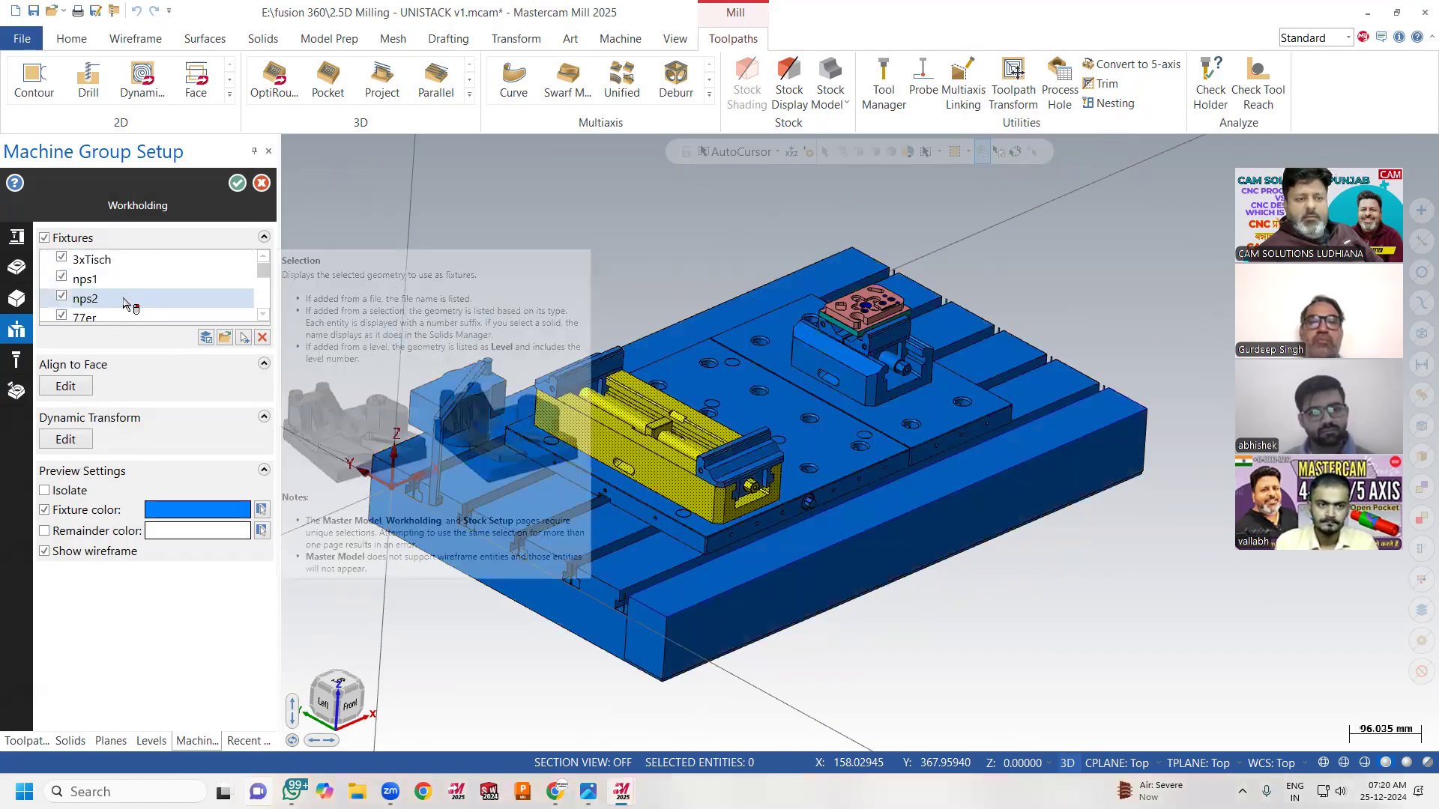
scroll(133, 299, up, 5)
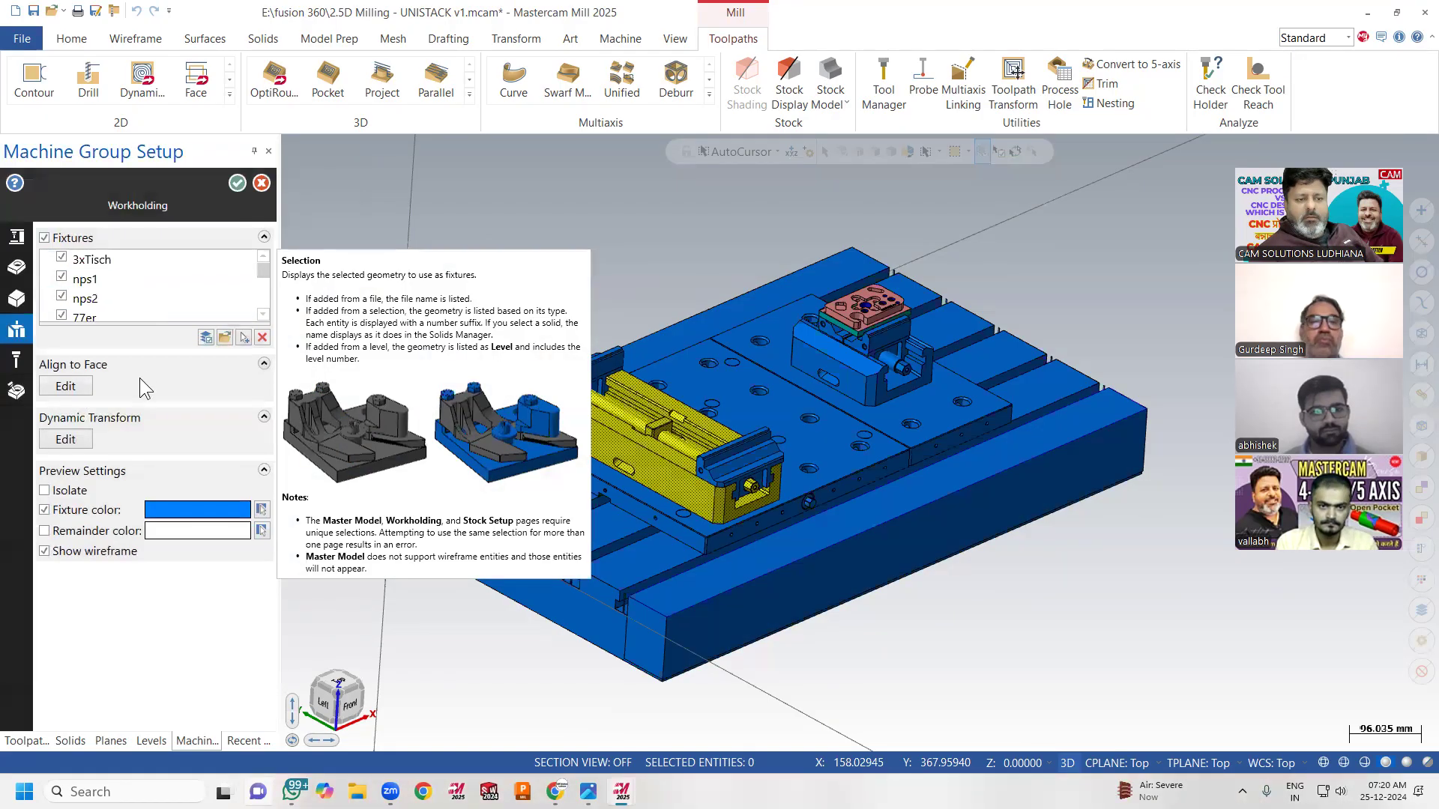
click(237, 183)
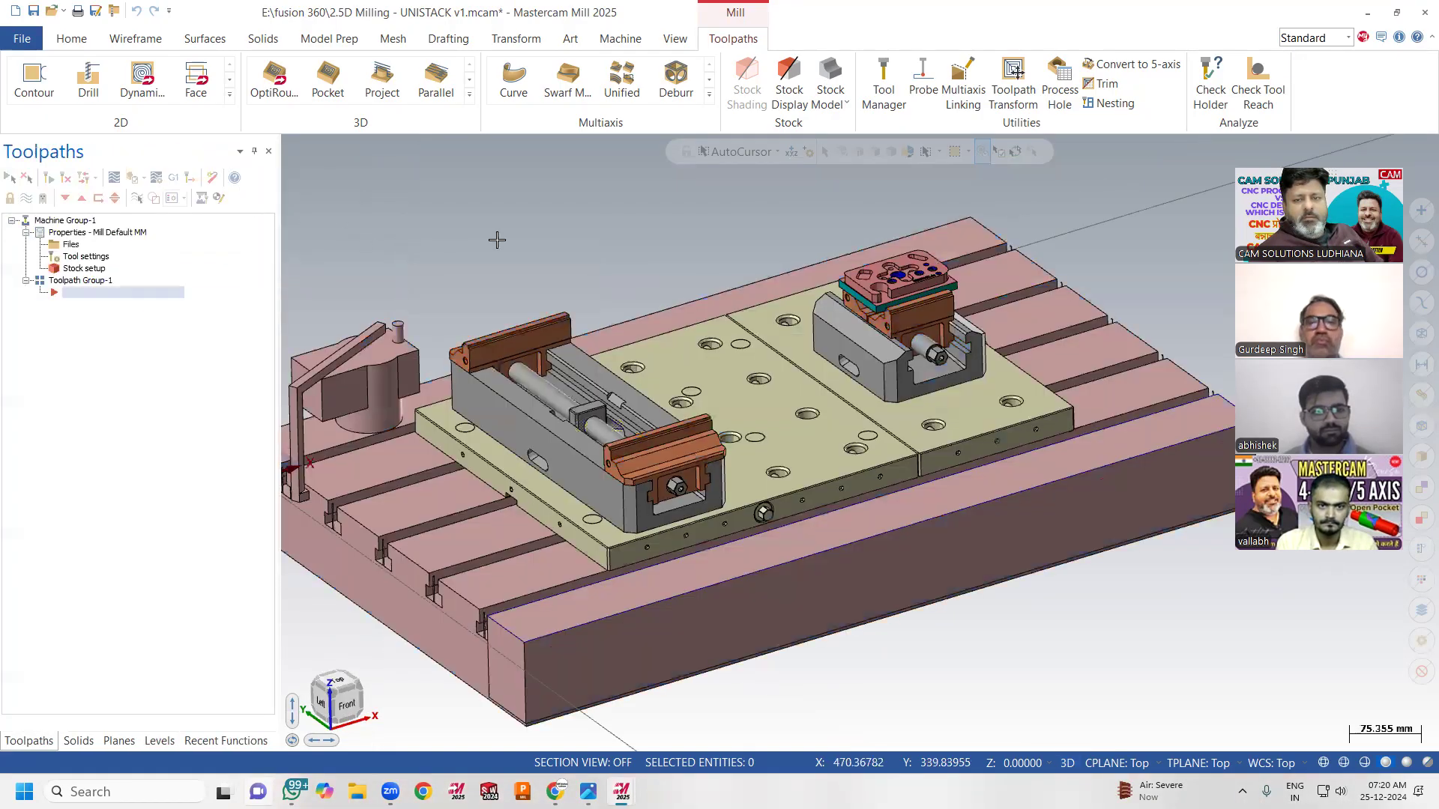
Reopen the machine group's workholding setup to check the assigned fixtures, and close it again
scroll(547, 285, down, 2)
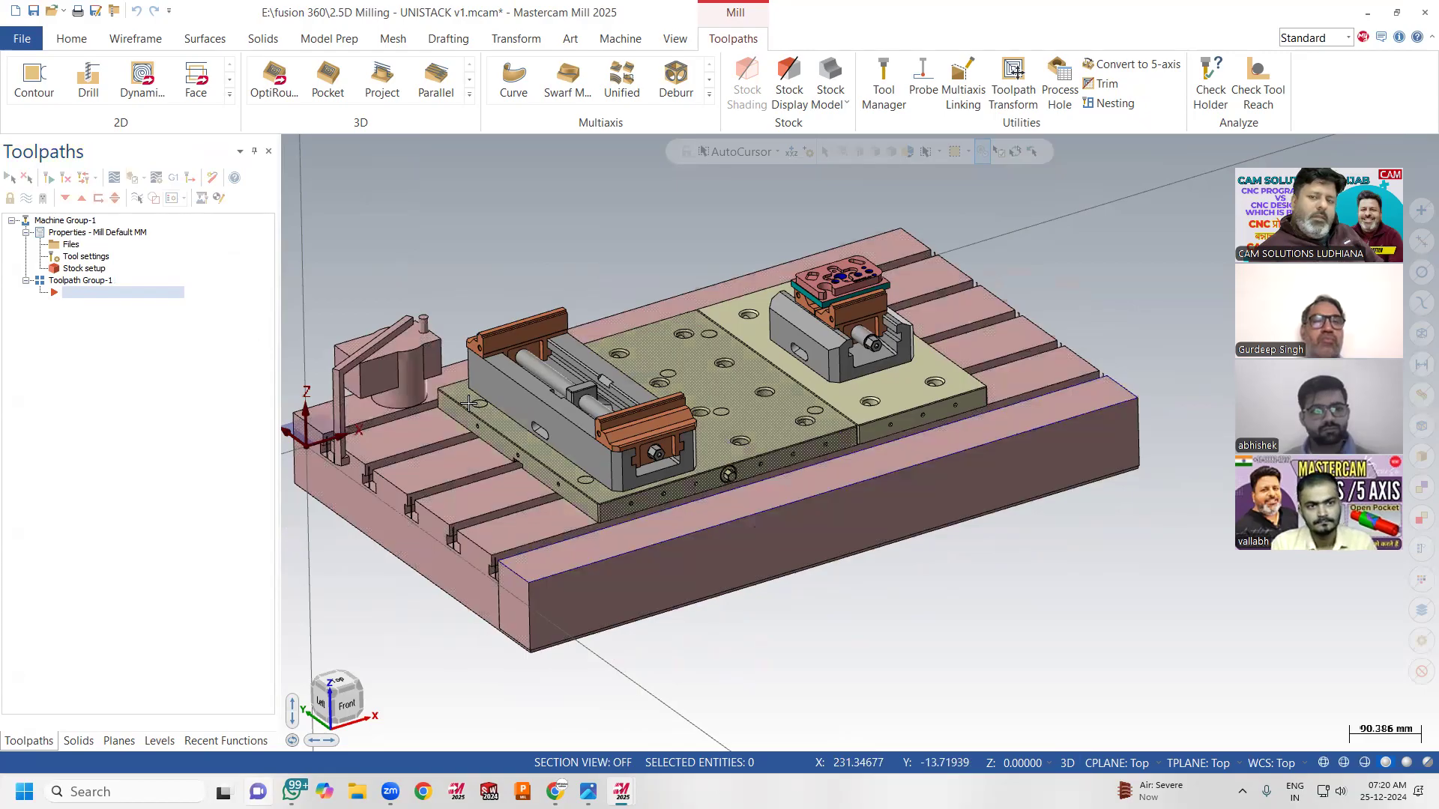
scroll(765, 433, down, 2)
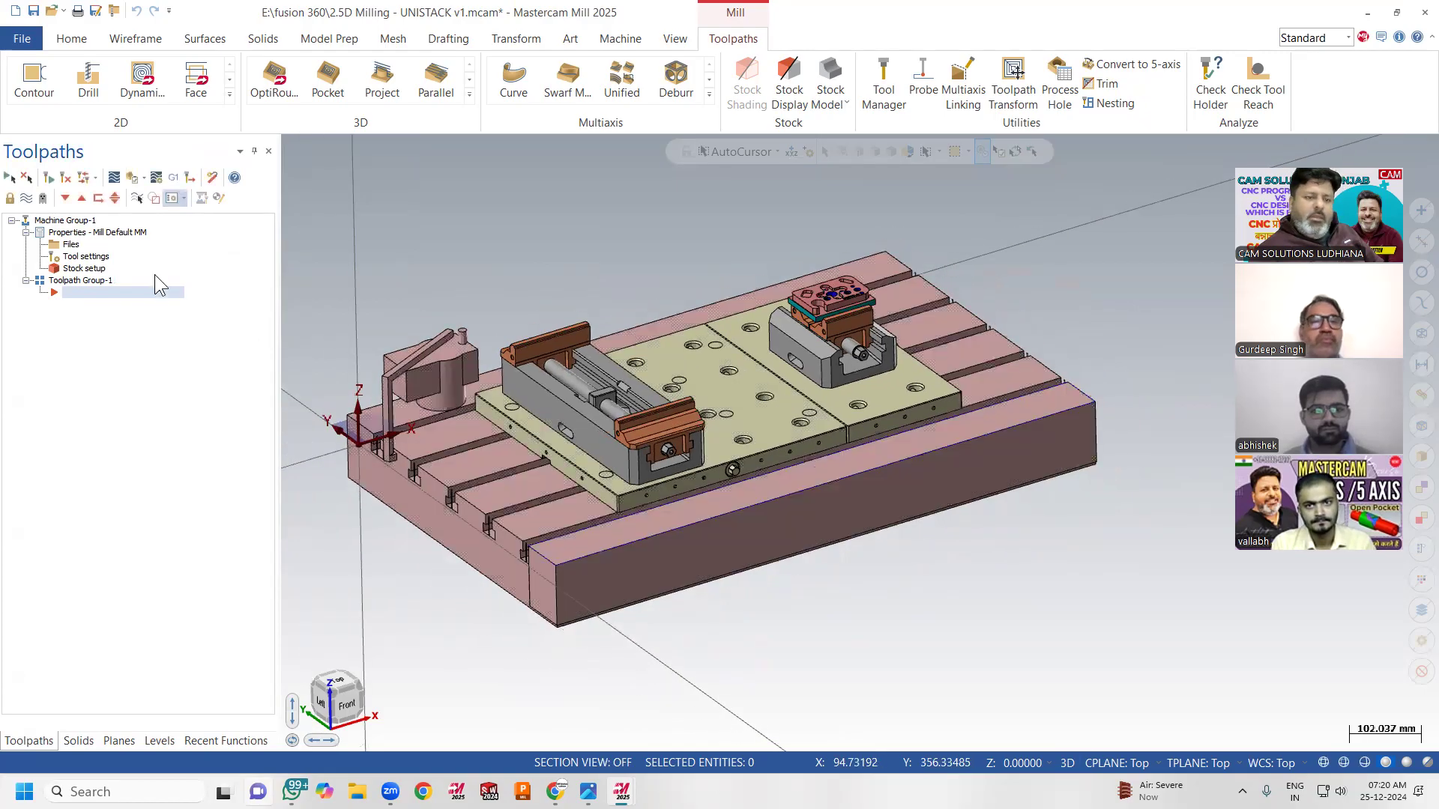
click(73, 242)
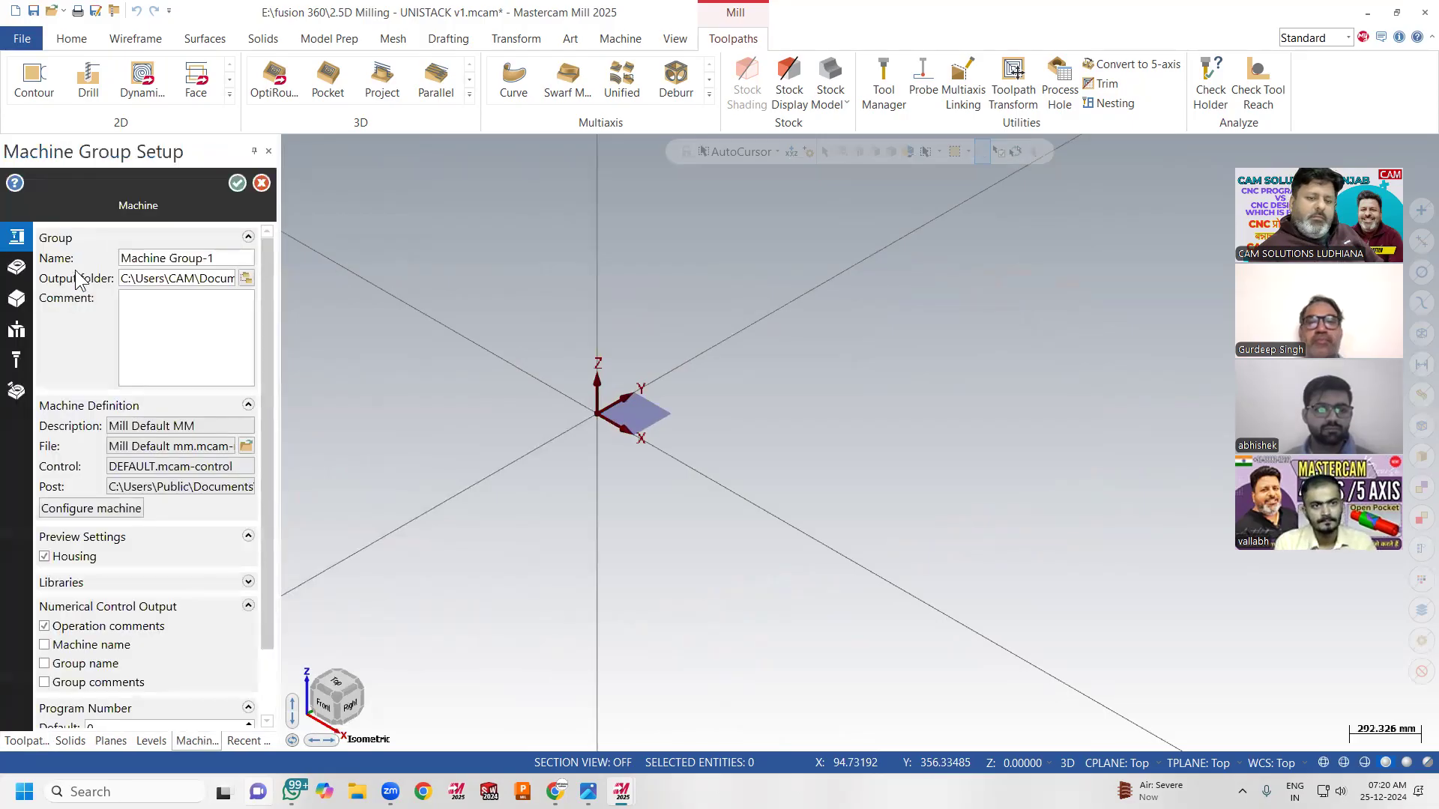
click(22, 334)
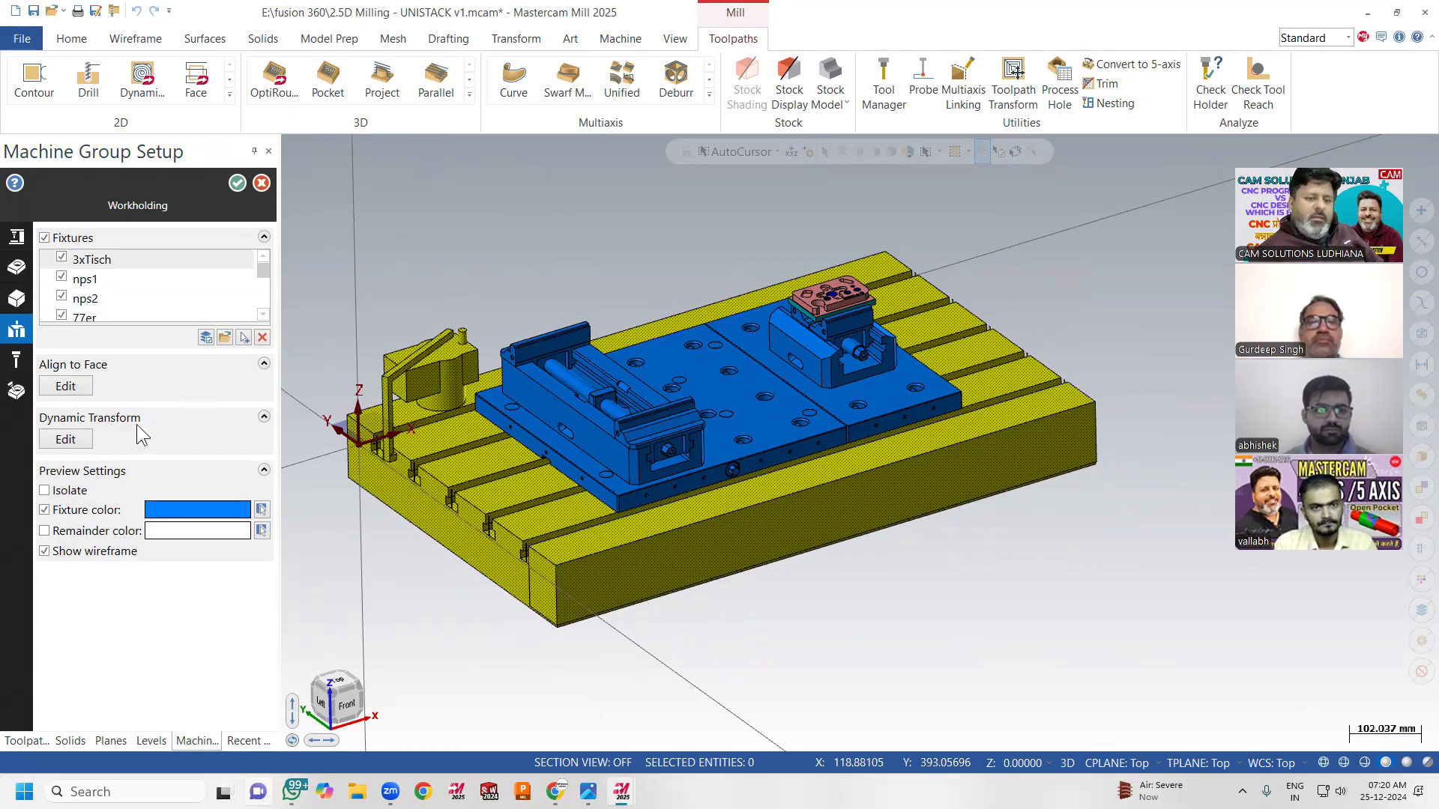
click(237, 183)
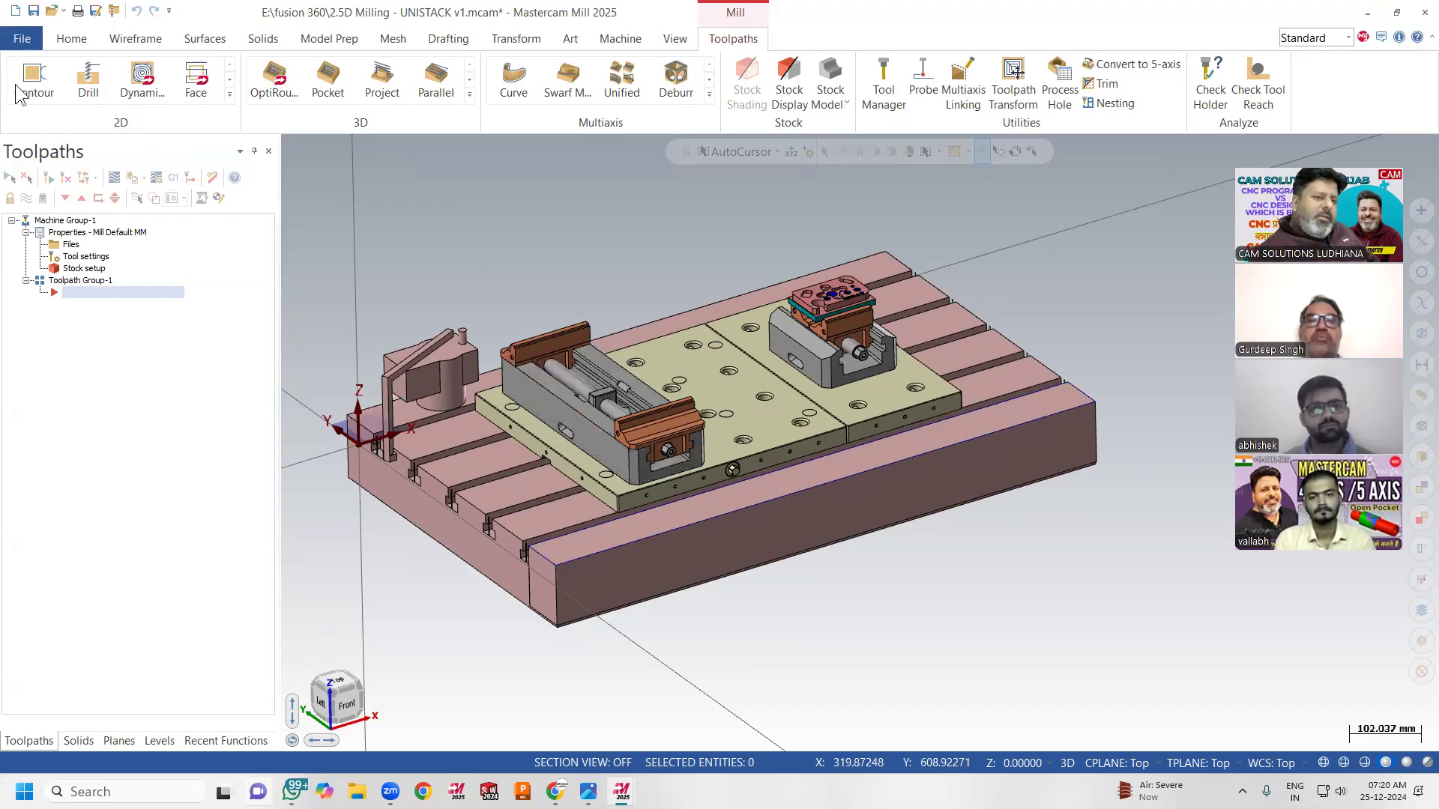
Merge the part file CAM_45_2 - Copy from the Mastercam Parts folder into the current model
click(30, 39)
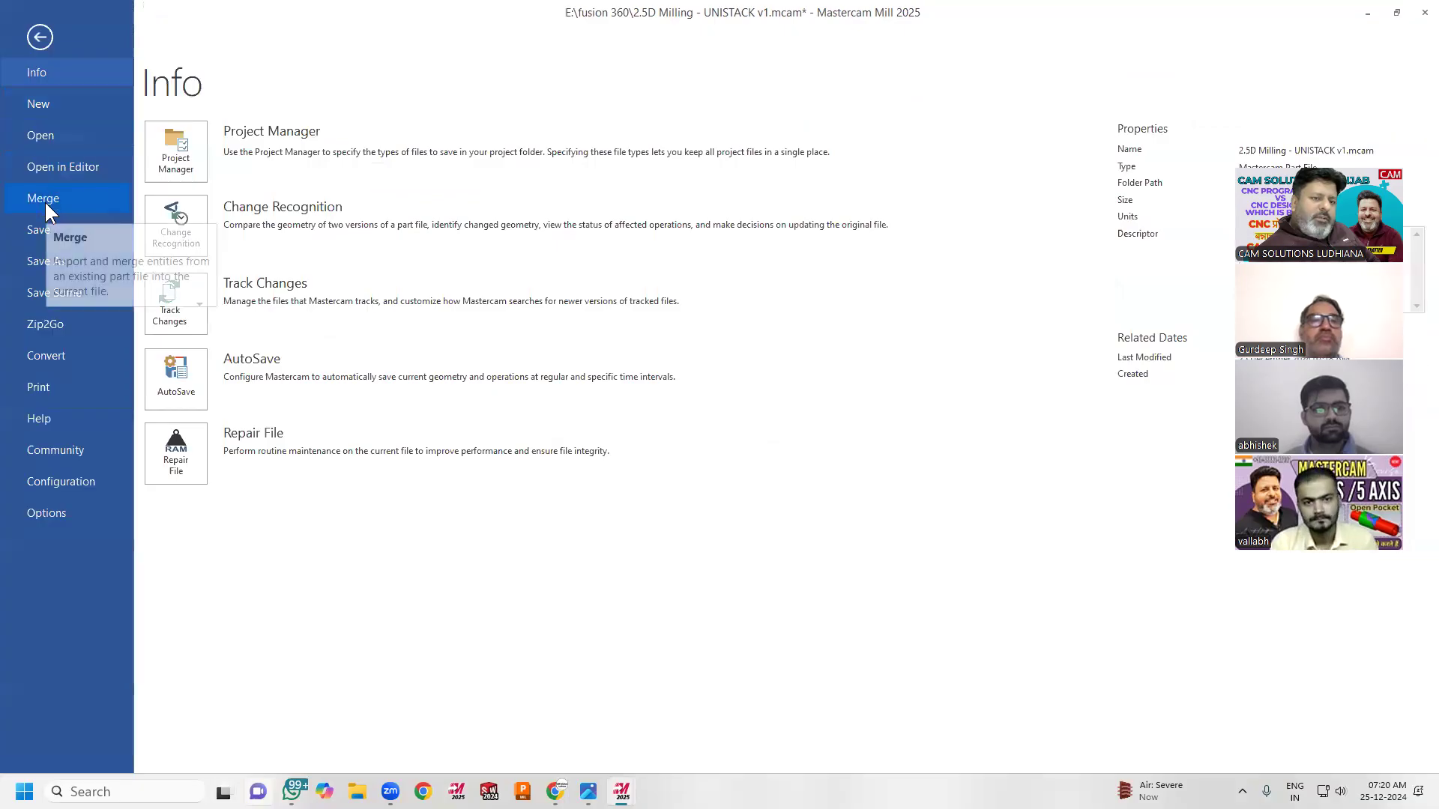
click(44, 200)
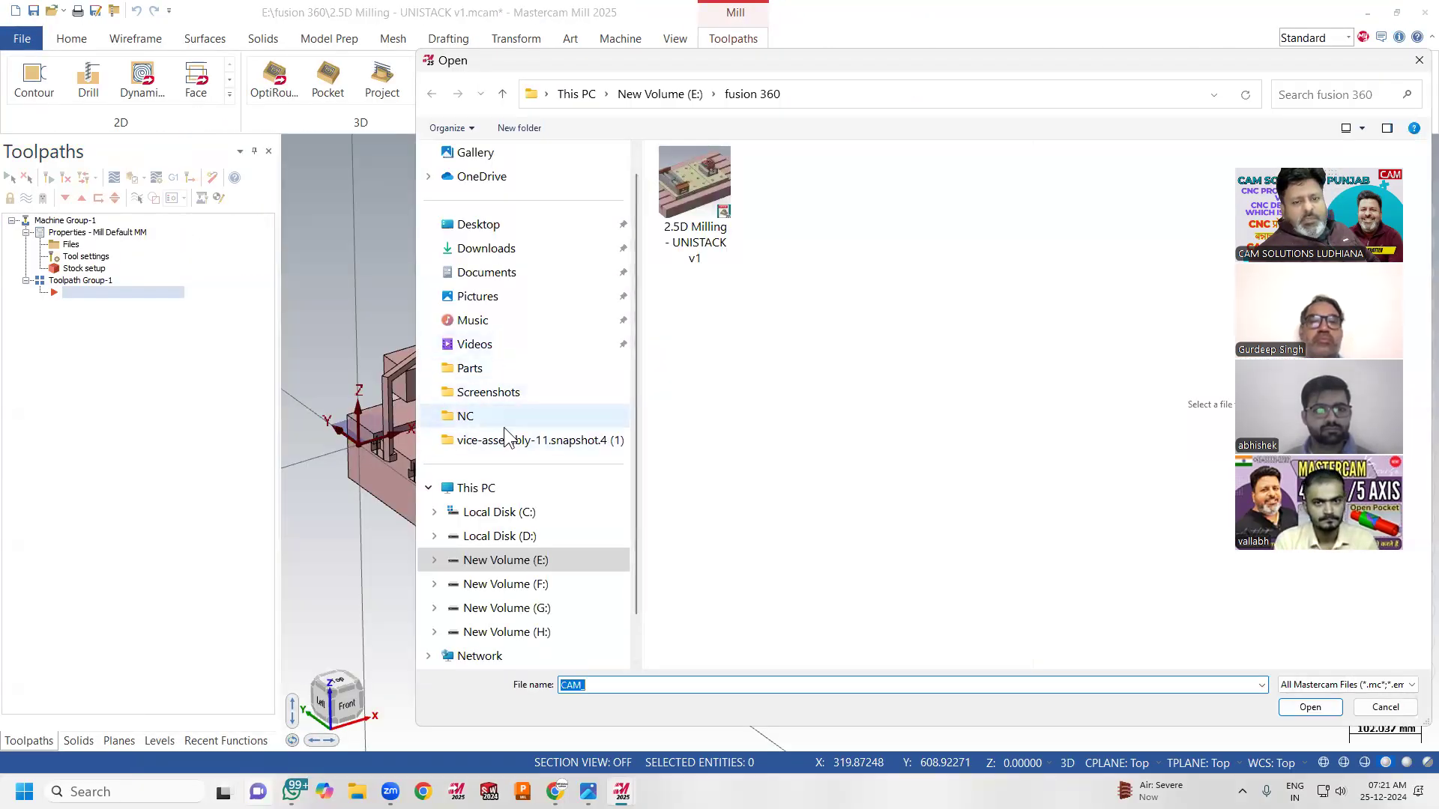
click(496, 414)
click(495, 370)
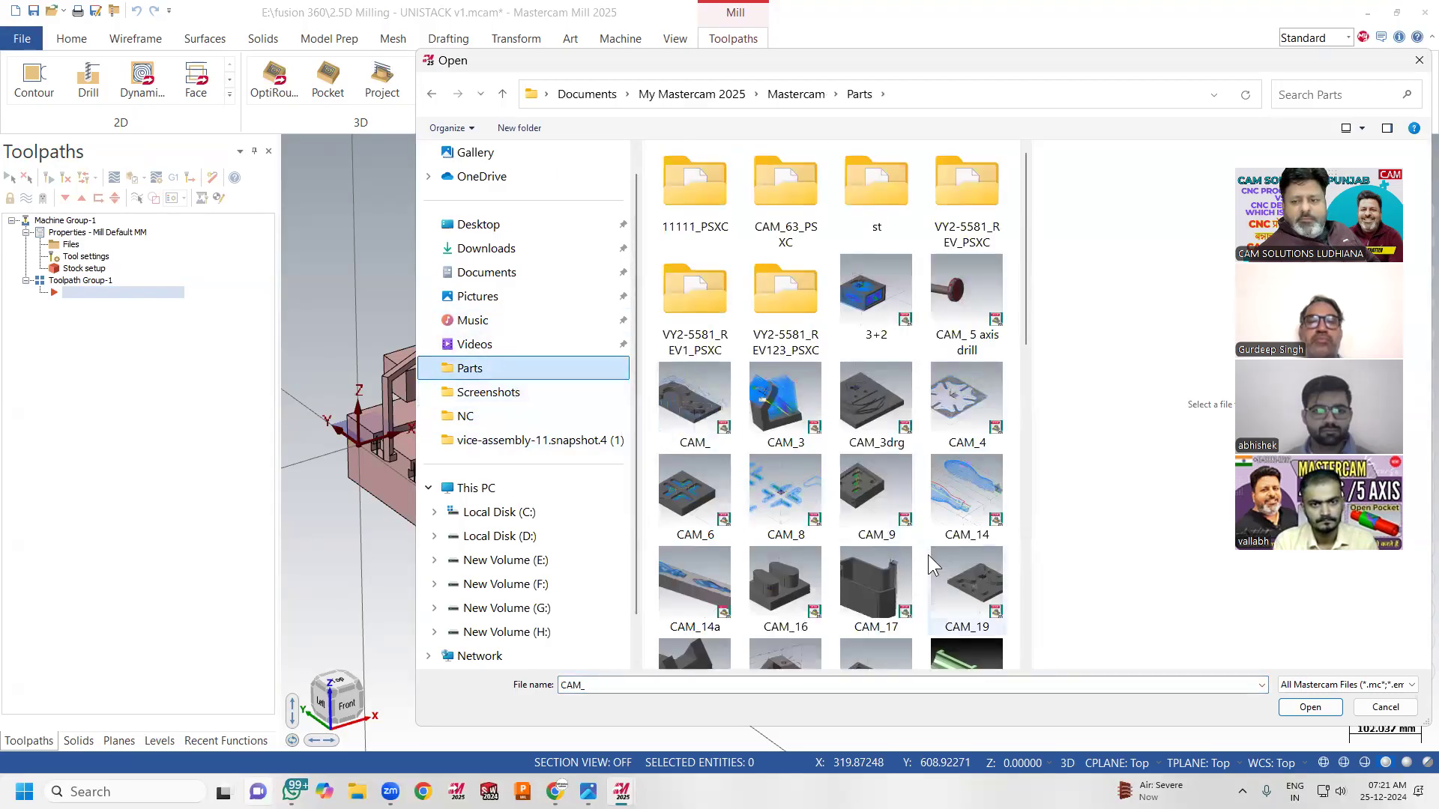
scroll(928, 555, down, 3)
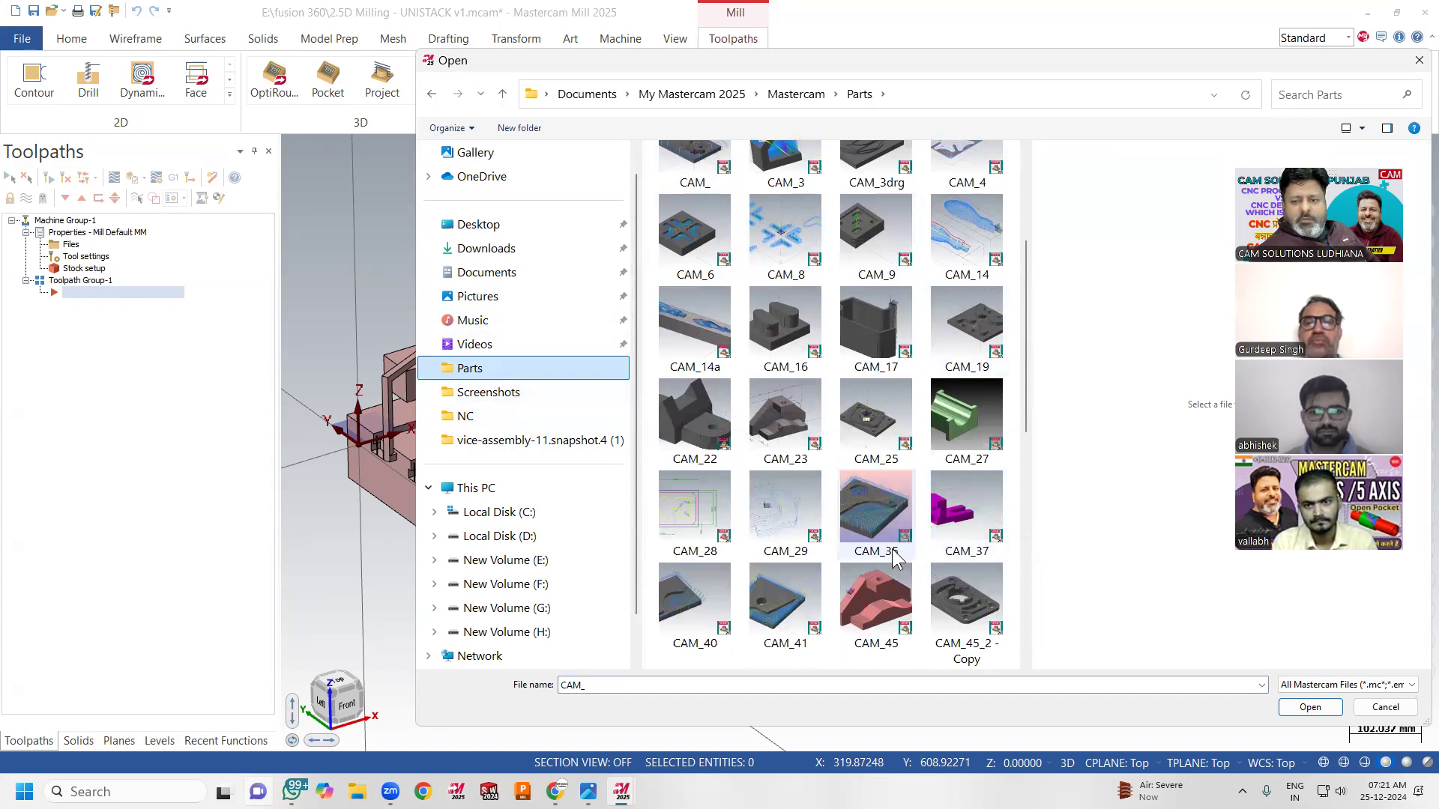
click(869, 417)
click(973, 594)
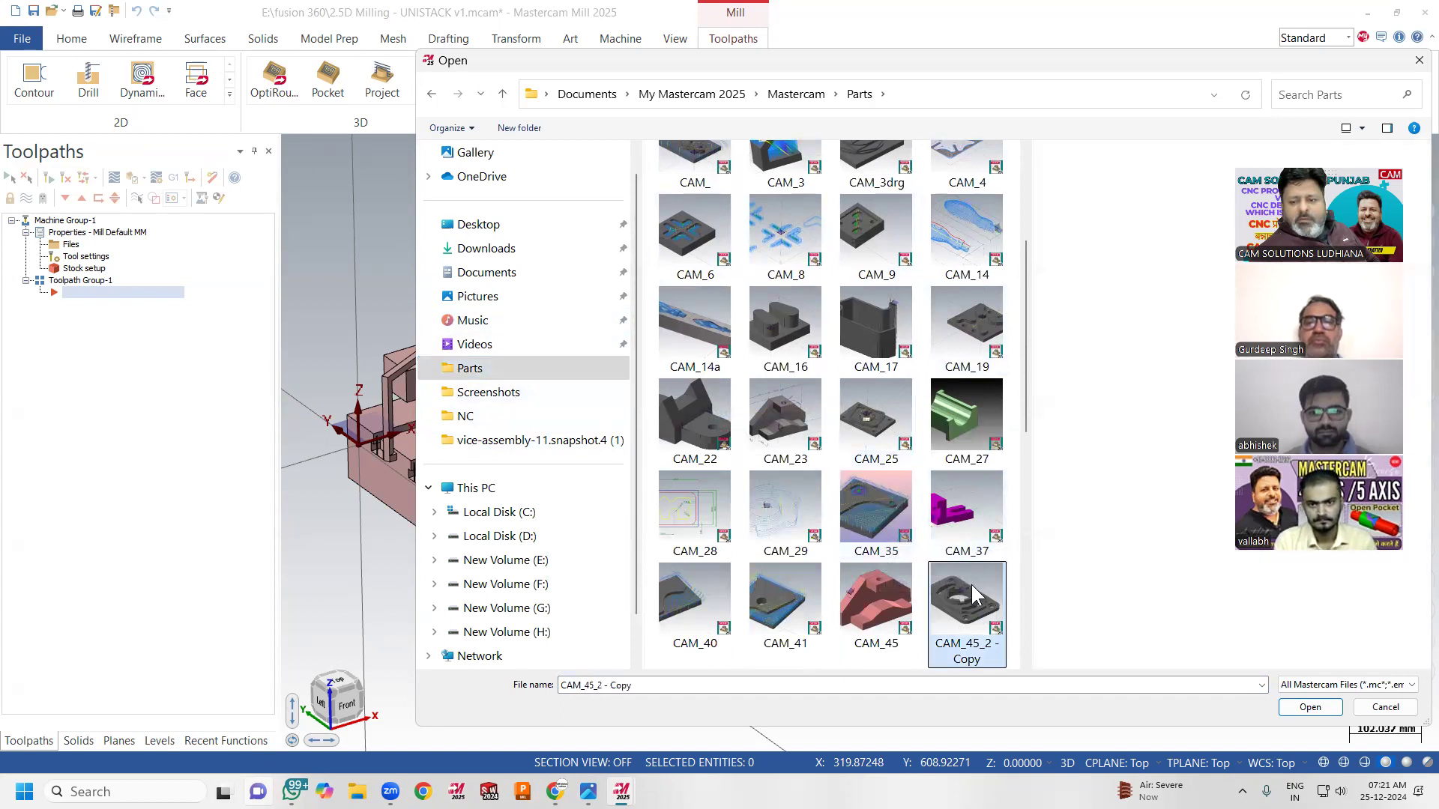
click(1308, 708)
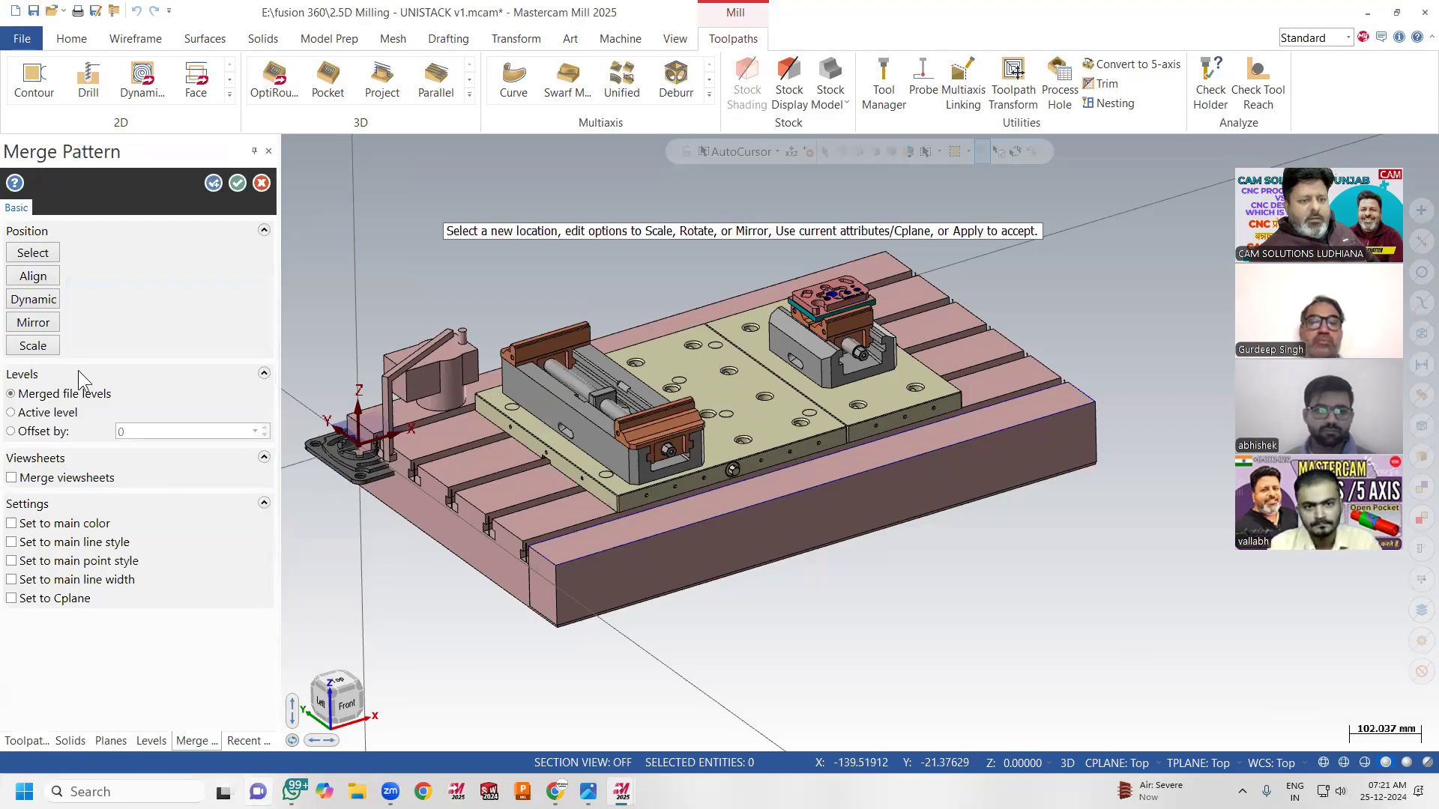
Align the merged part's solid face coincident with the top face of the 125er vise body
click(33, 276)
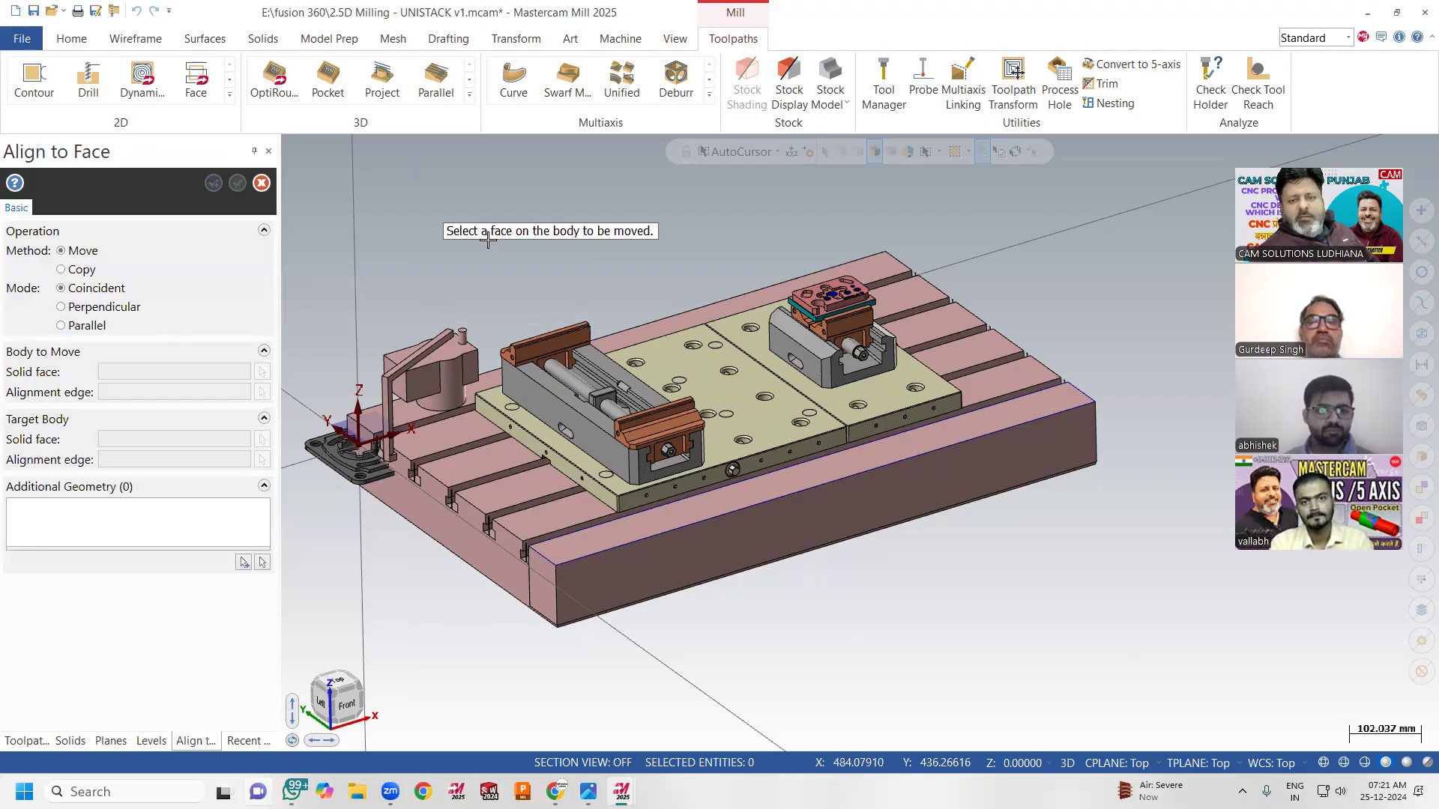
middle_drag(442, 352, 555, 448)
click(335, 496)
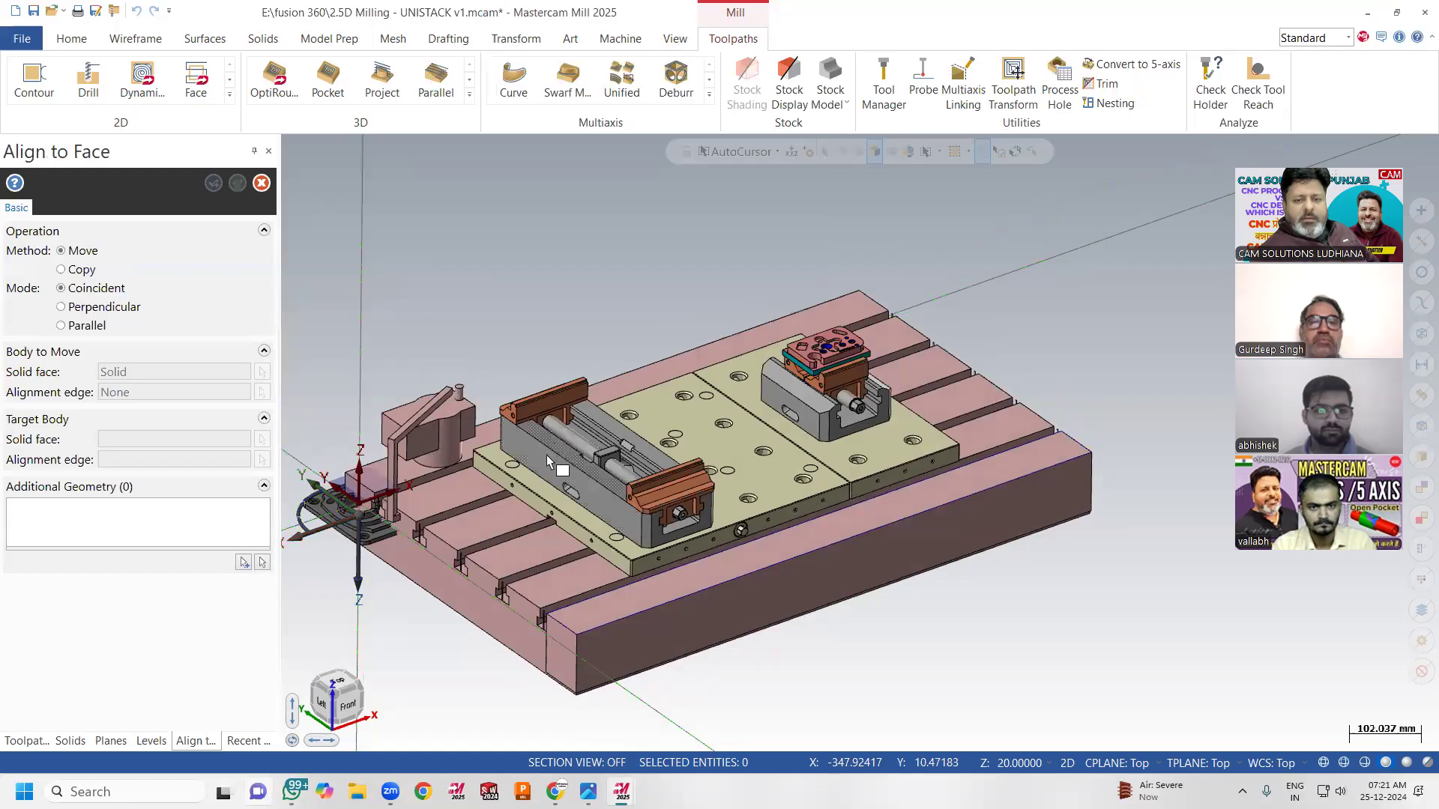
click(539, 471)
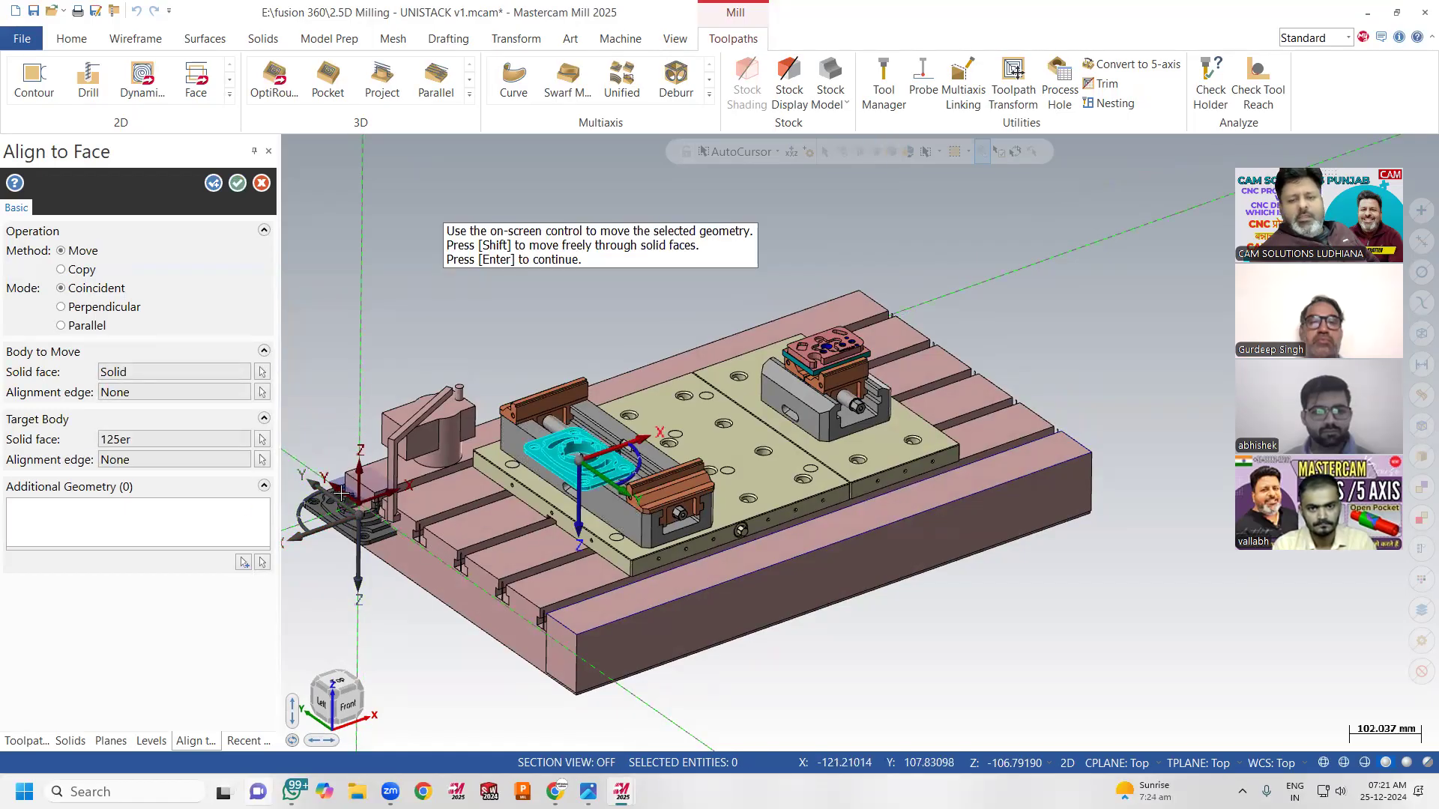
Raise the aligned part above the 125er vise body by moving it -30 mm along its Z axis
drag(580, 507, 603, 362)
scroll(603, 362, up, 1)
middle_drag(603, 361, 730, 300)
drag(669, 375, 671, 377)
middle_drag(670, 375, 723, 379)
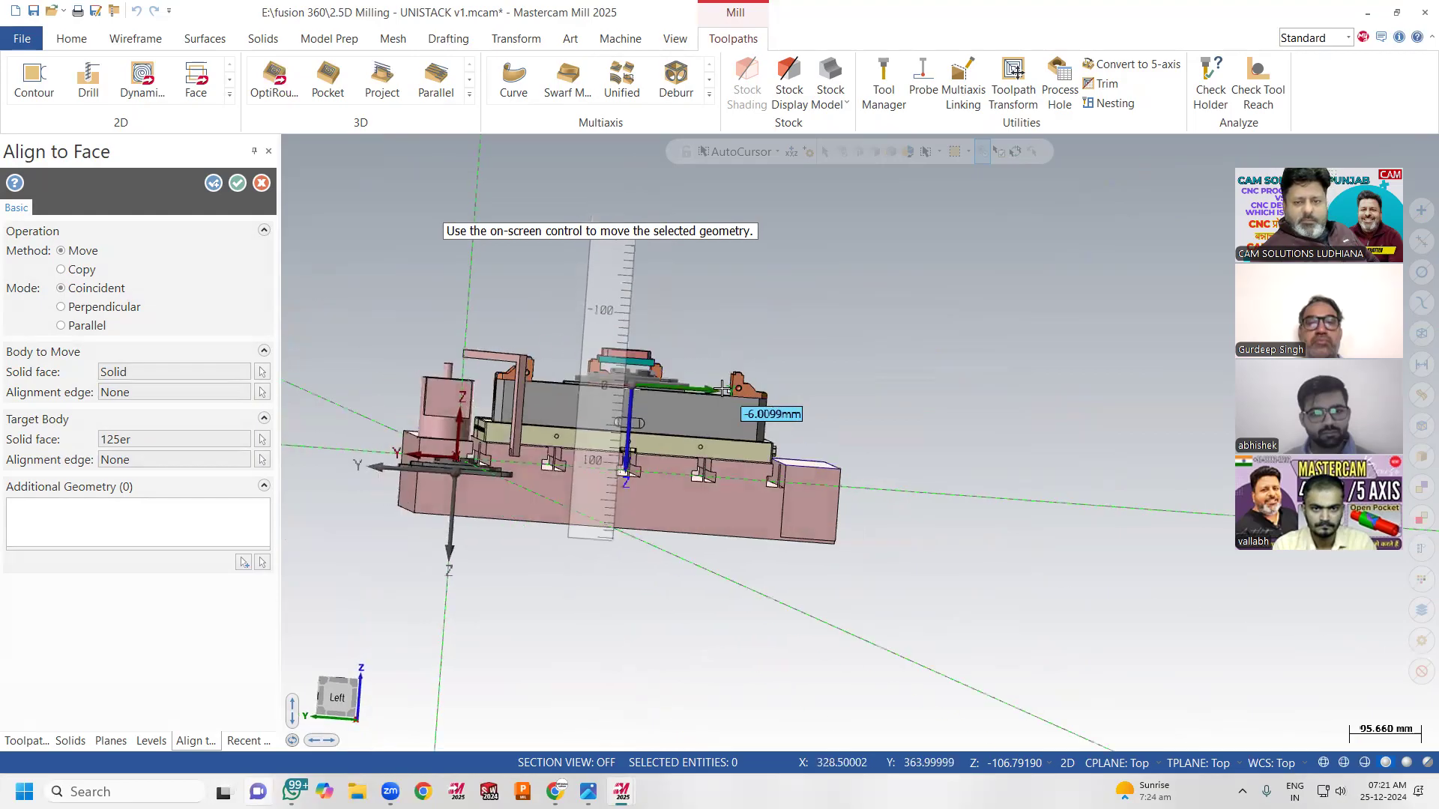
drag(772, 375, 774, 389)
text(-30)
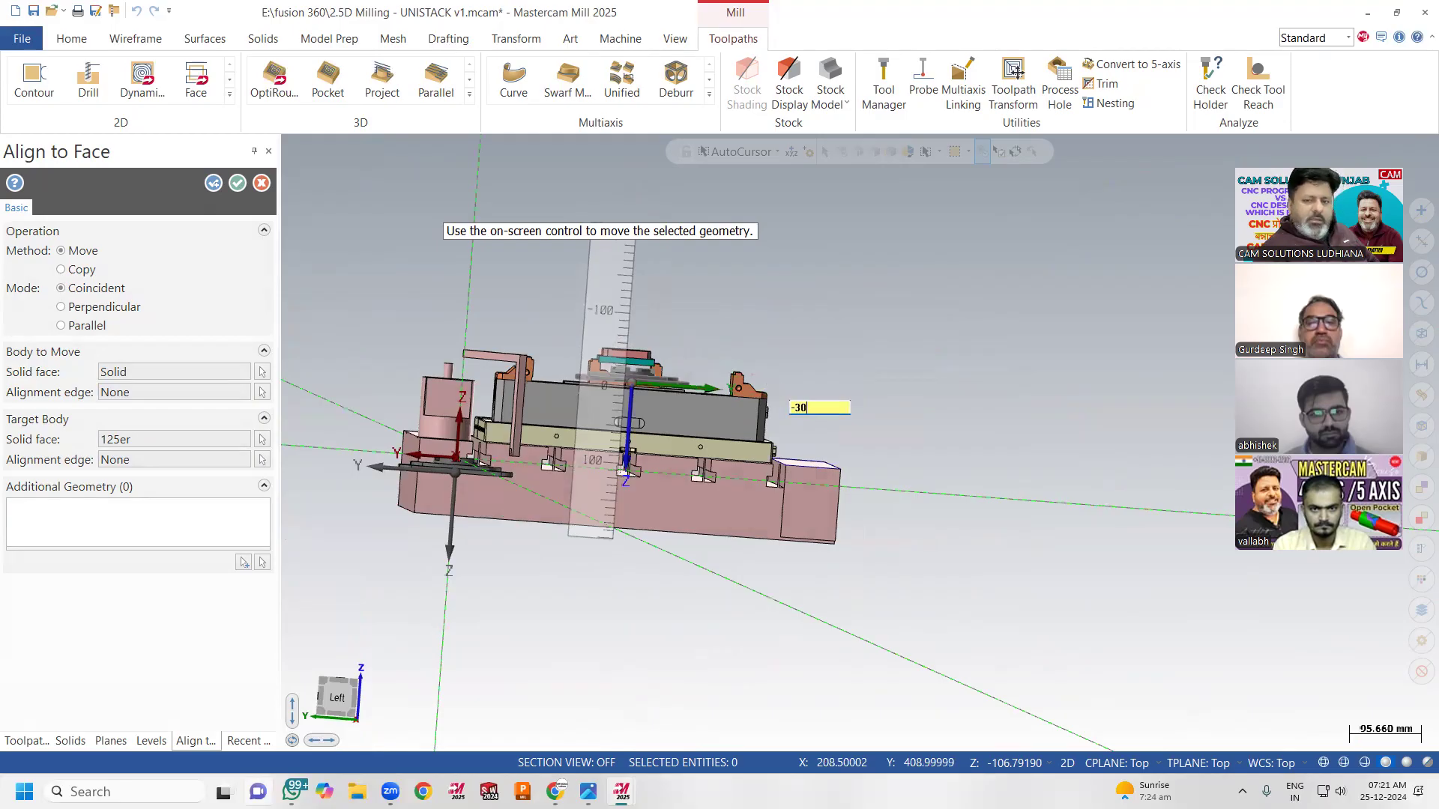
key(Return)
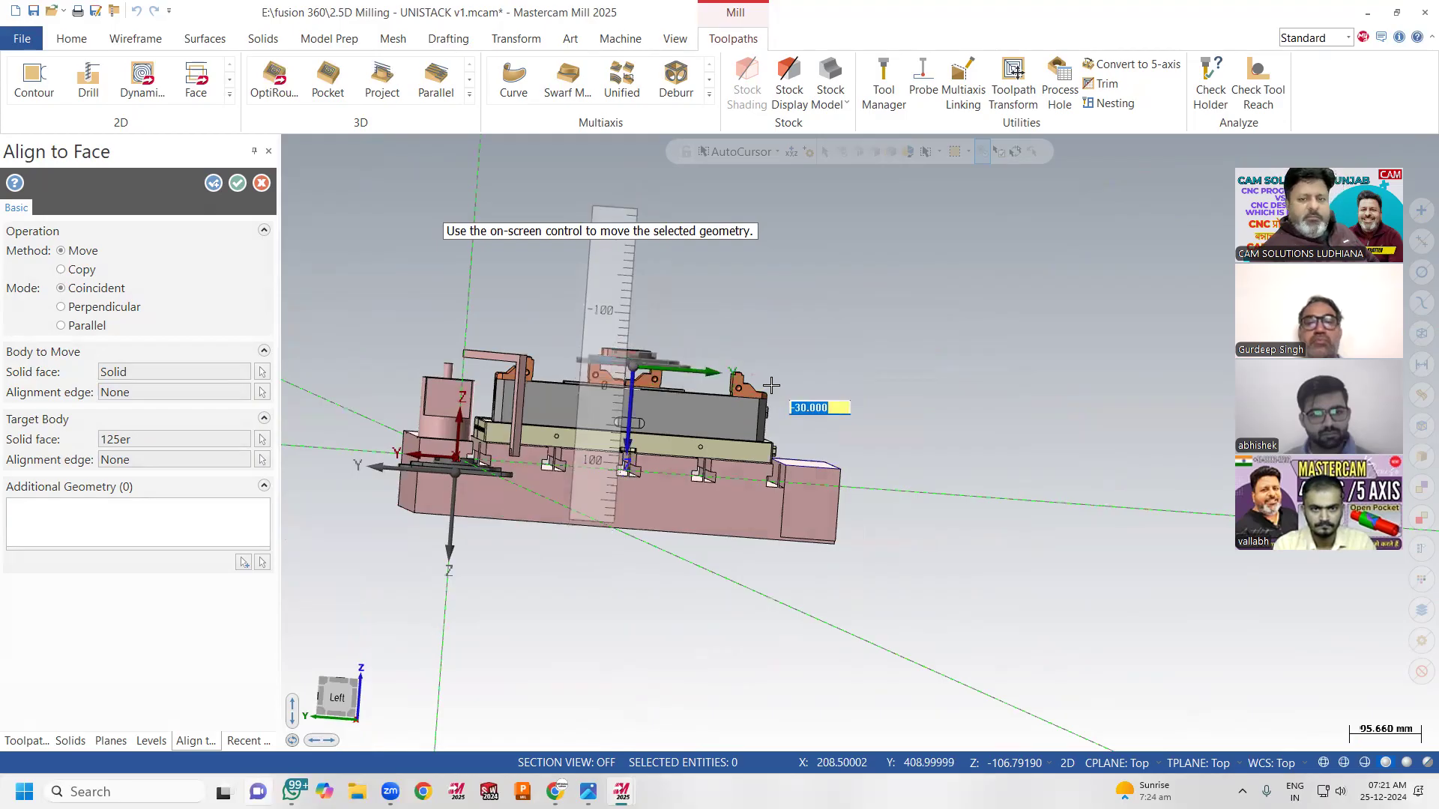
Shift the part about 40.5 mm along its X axis to position it across the width of the larger vise
middle_drag(864, 345, 759, 405)
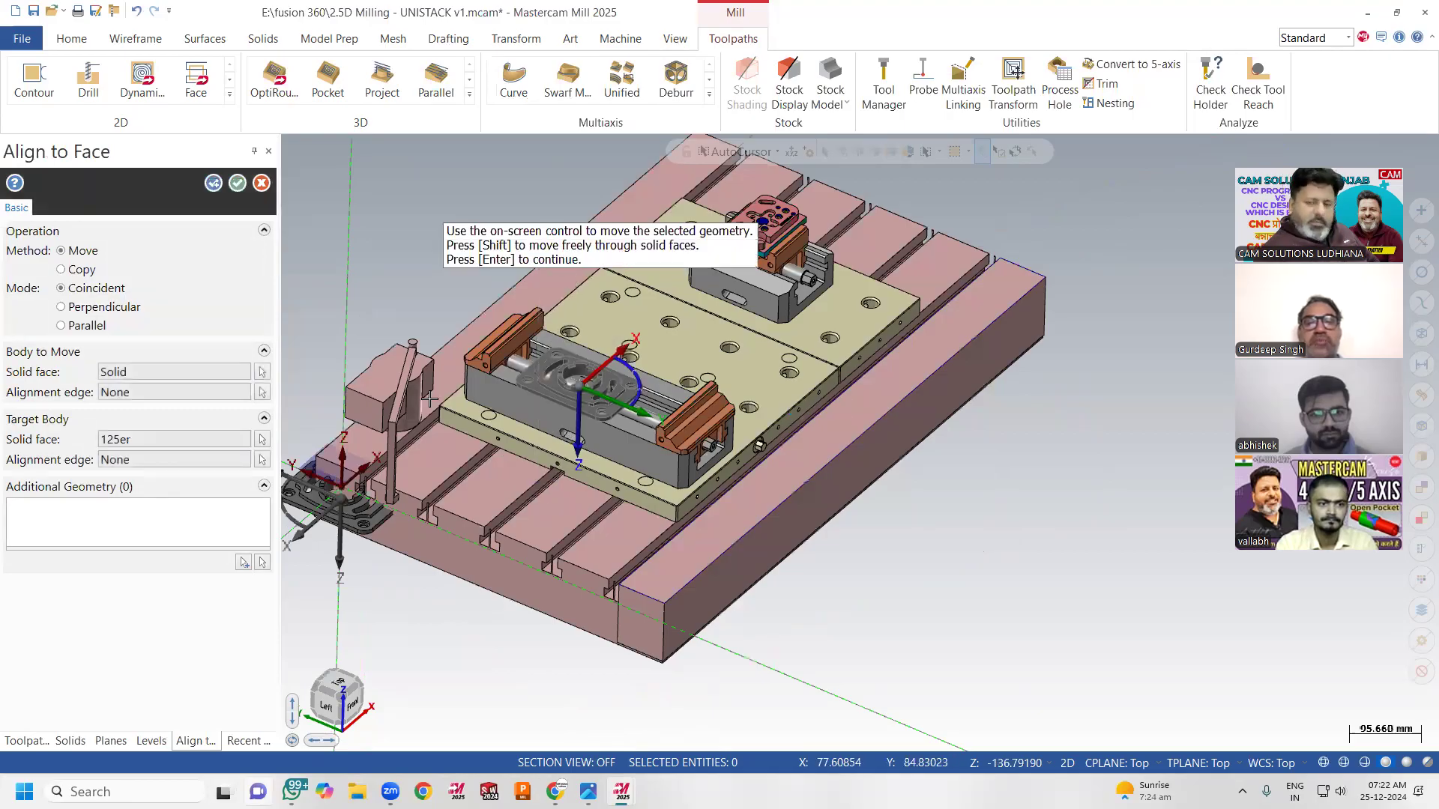
middle_drag(455, 424, 599, 360)
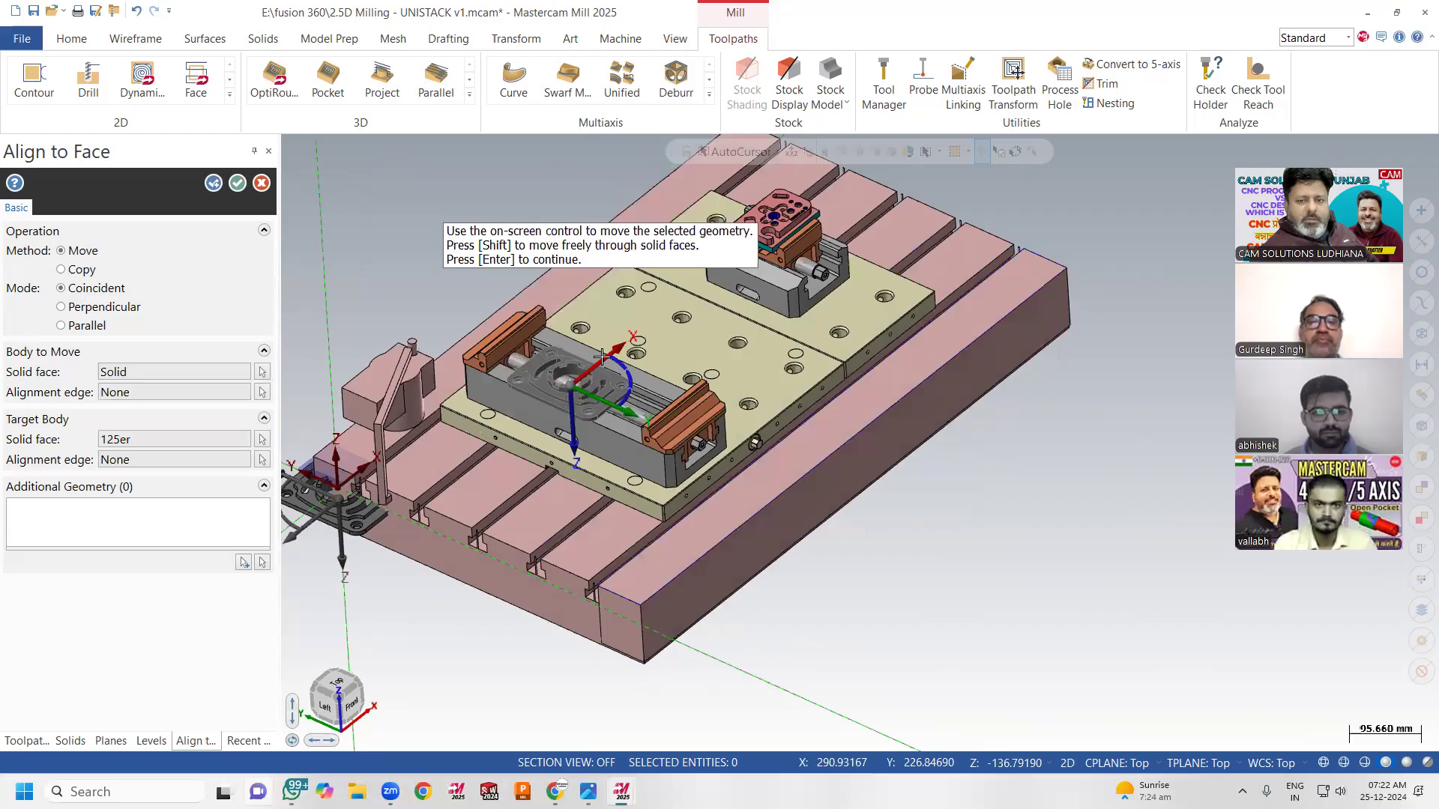
drag(602, 357, 515, 337)
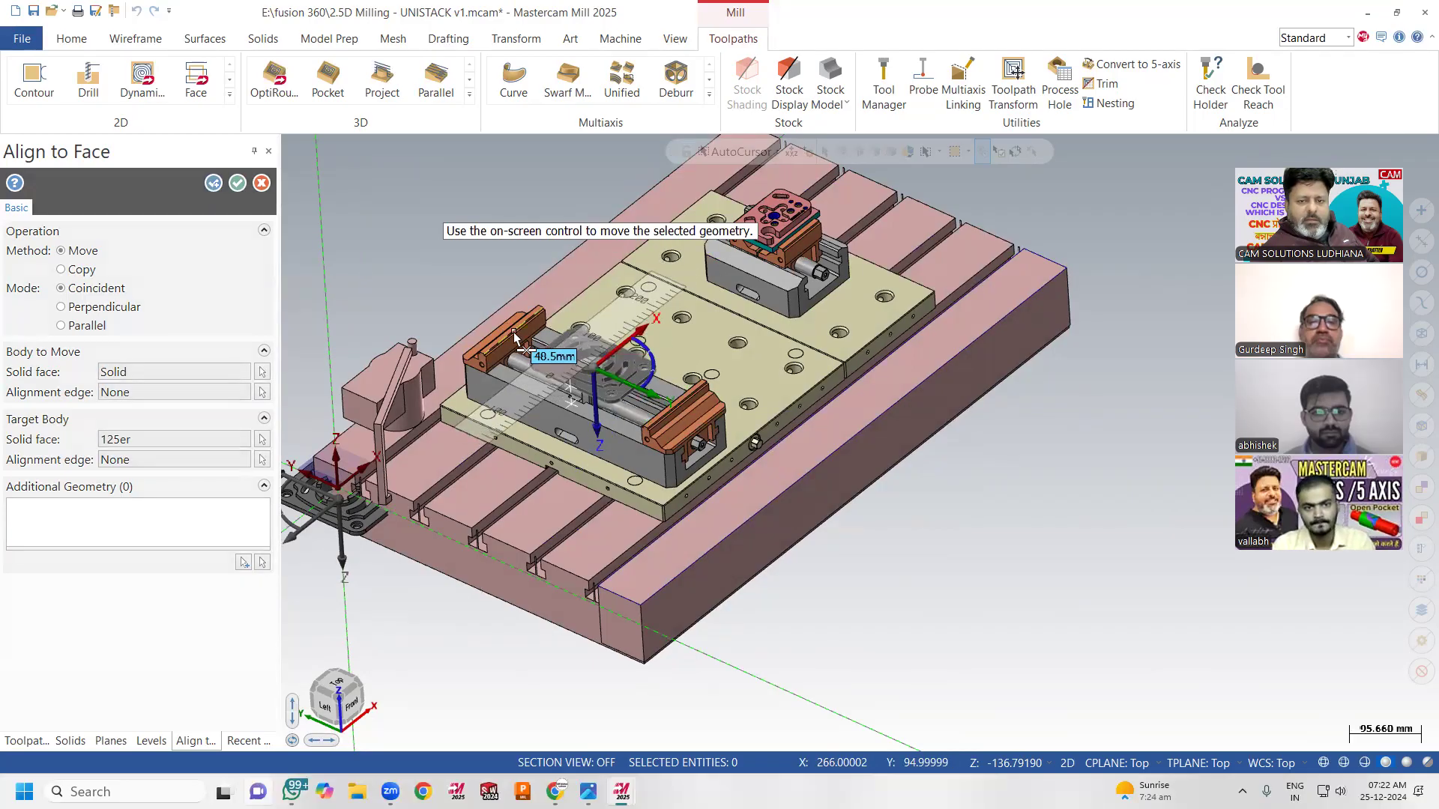
click(514, 338)
middle_drag(529, 319, 582, 355)
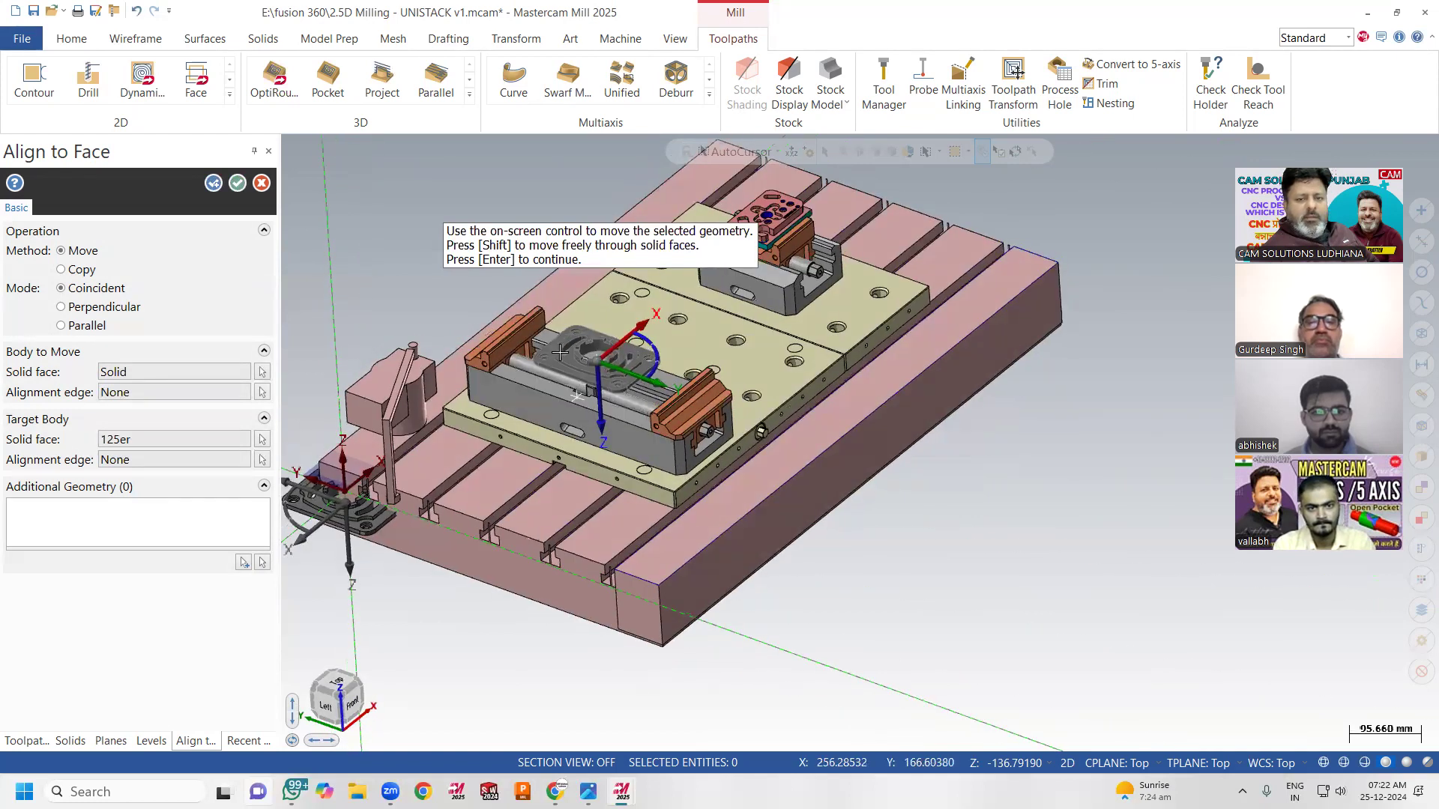
Slide the part about -61.6 mm along its Y axis onto the rear jaw of the larger vise, and accept the alignment and merge
scroll(608, 381, up, 3)
click(611, 385)
scroll(610, 384, up, 1)
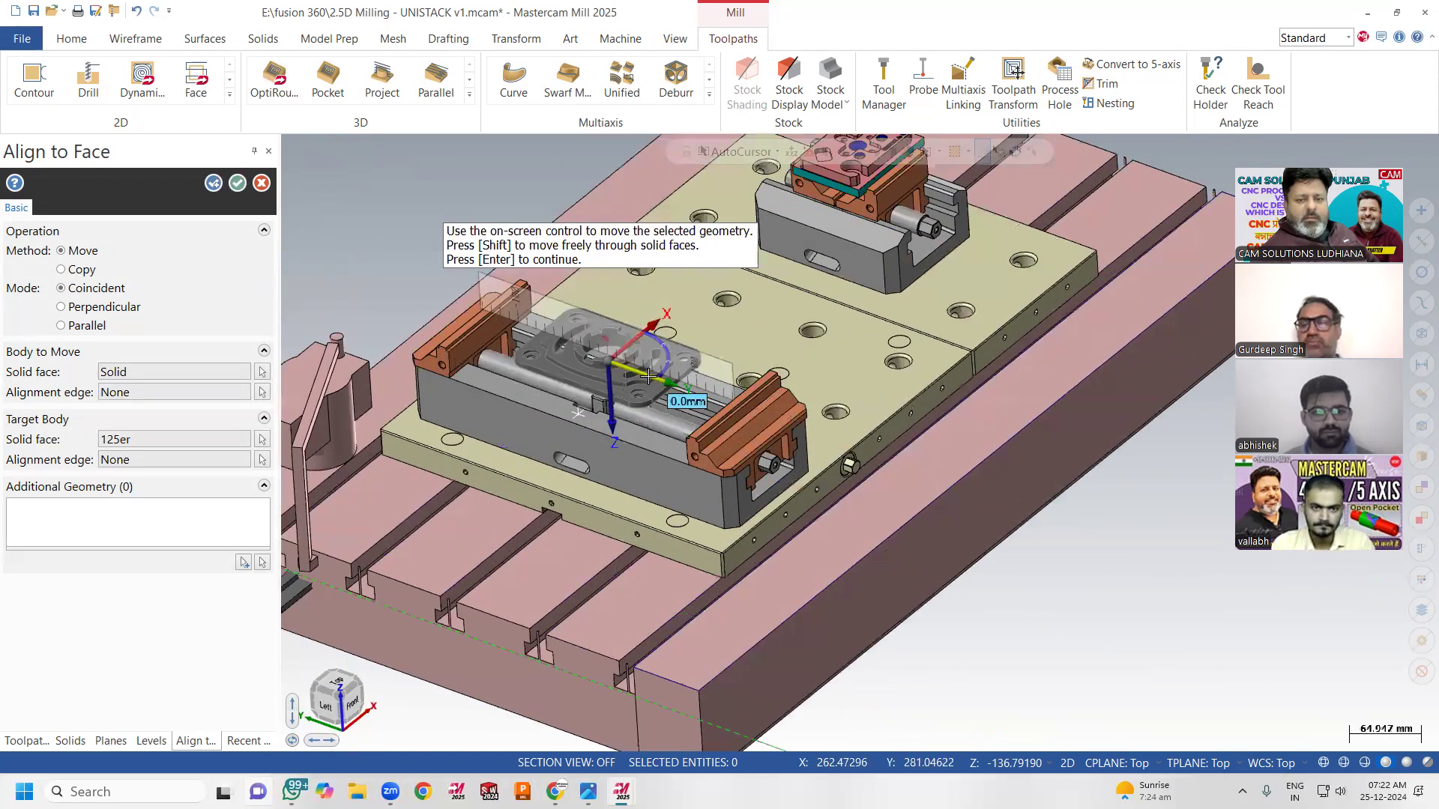
click(648, 377)
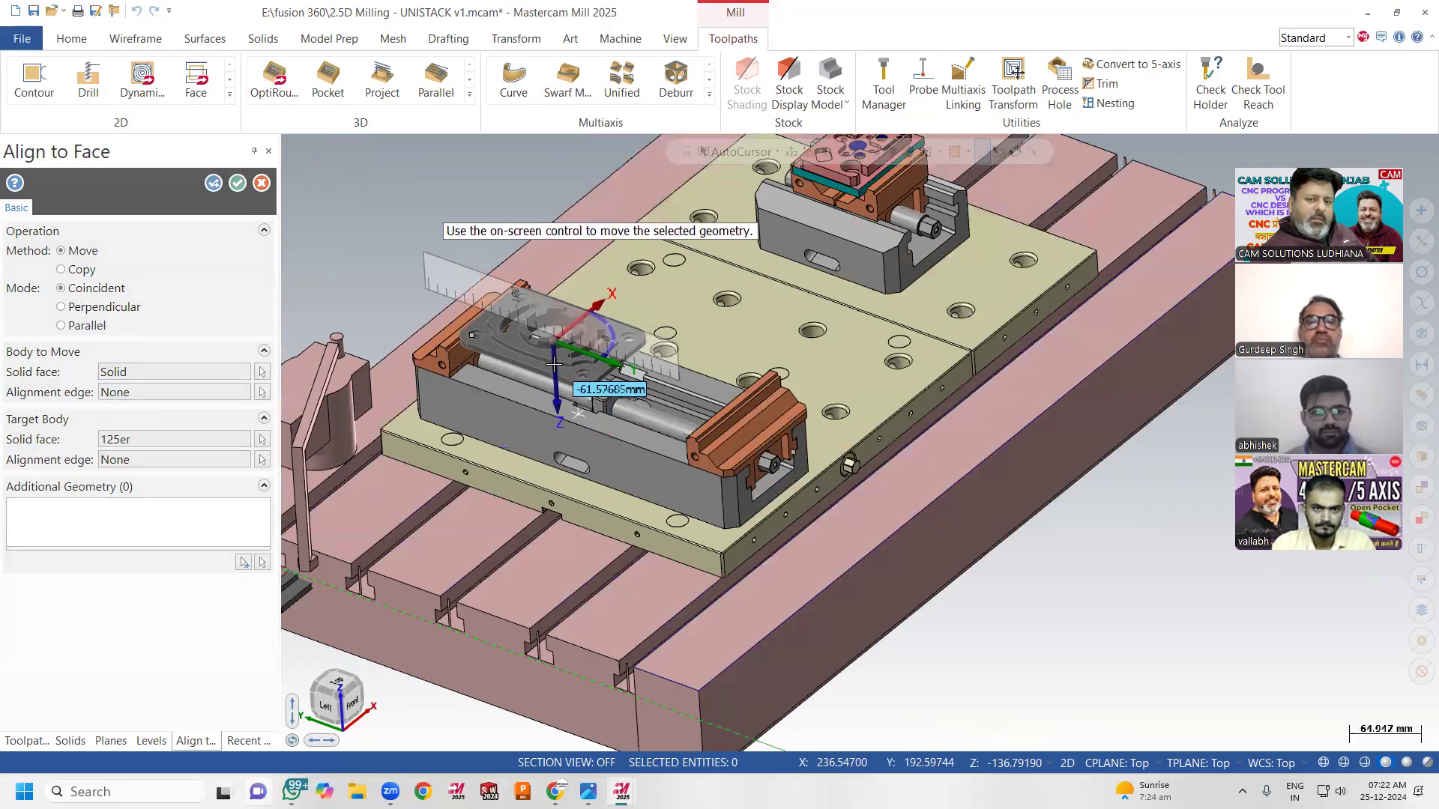
click(554, 365)
middle_drag(553, 364, 585, 365)
click(234, 180)
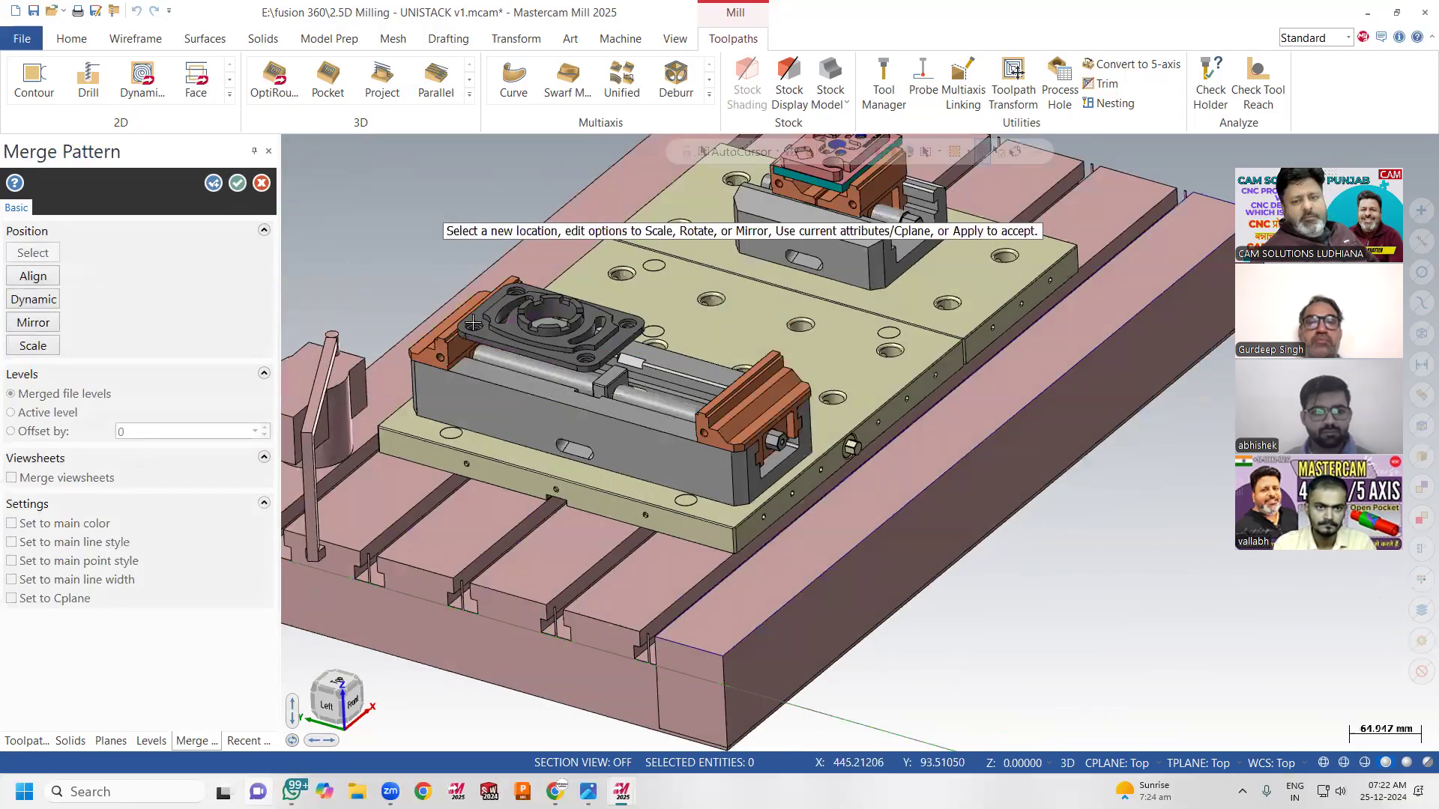
click(239, 183)
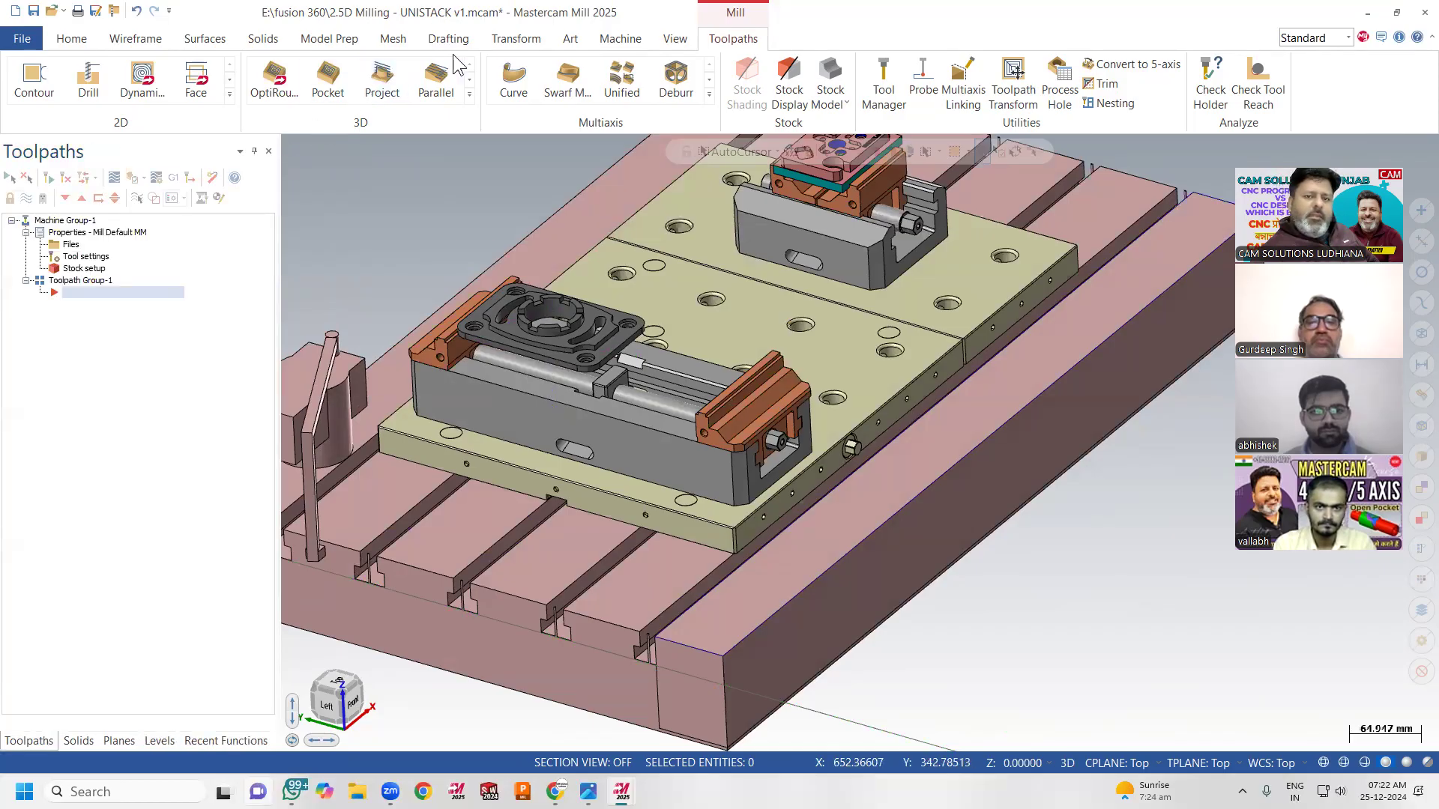
Move the larger vise's front jaw along the vise with the Dynamic transform until it sits against the part
click(516, 38)
click(30, 79)
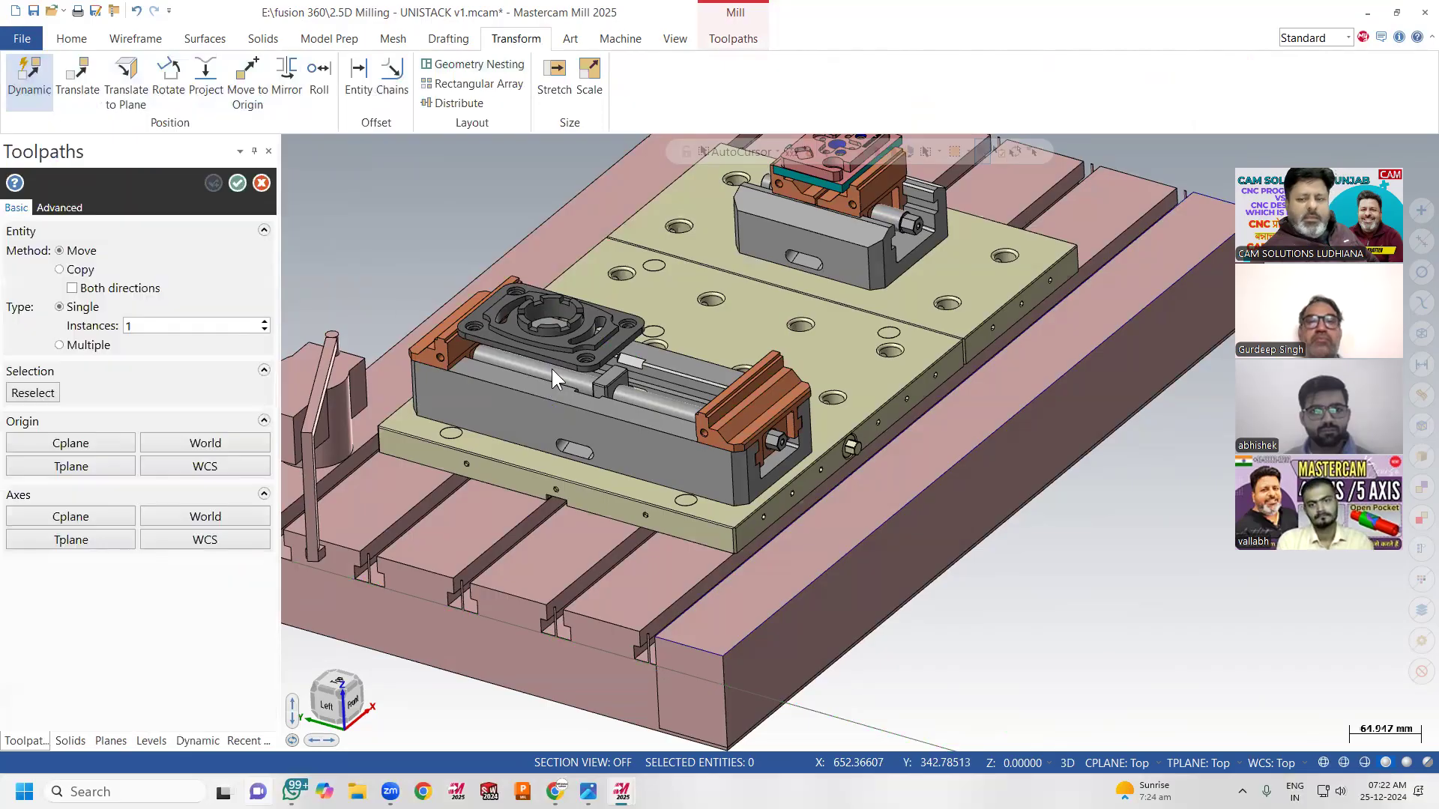
click(749, 397)
click(786, 185)
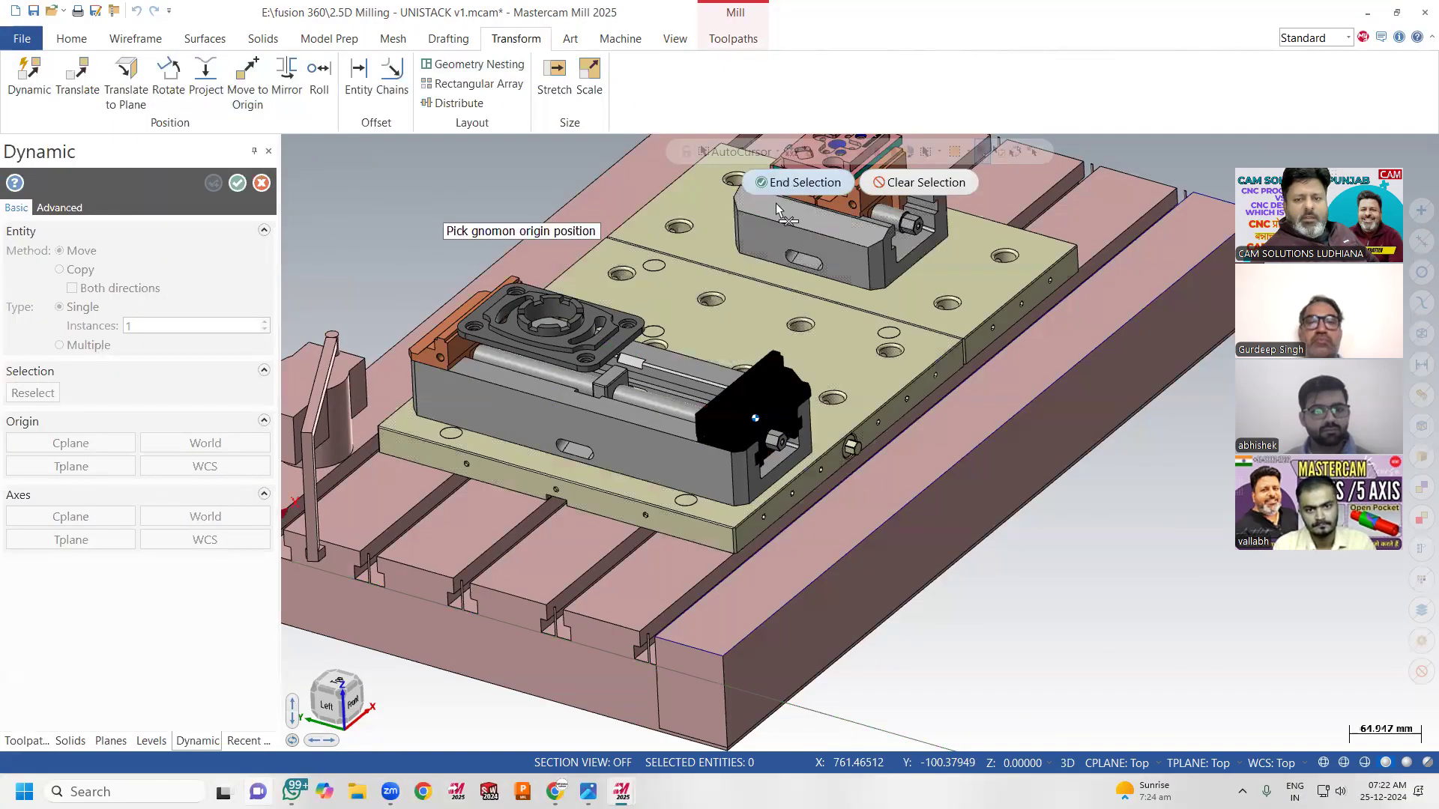
click(737, 458)
click(682, 434)
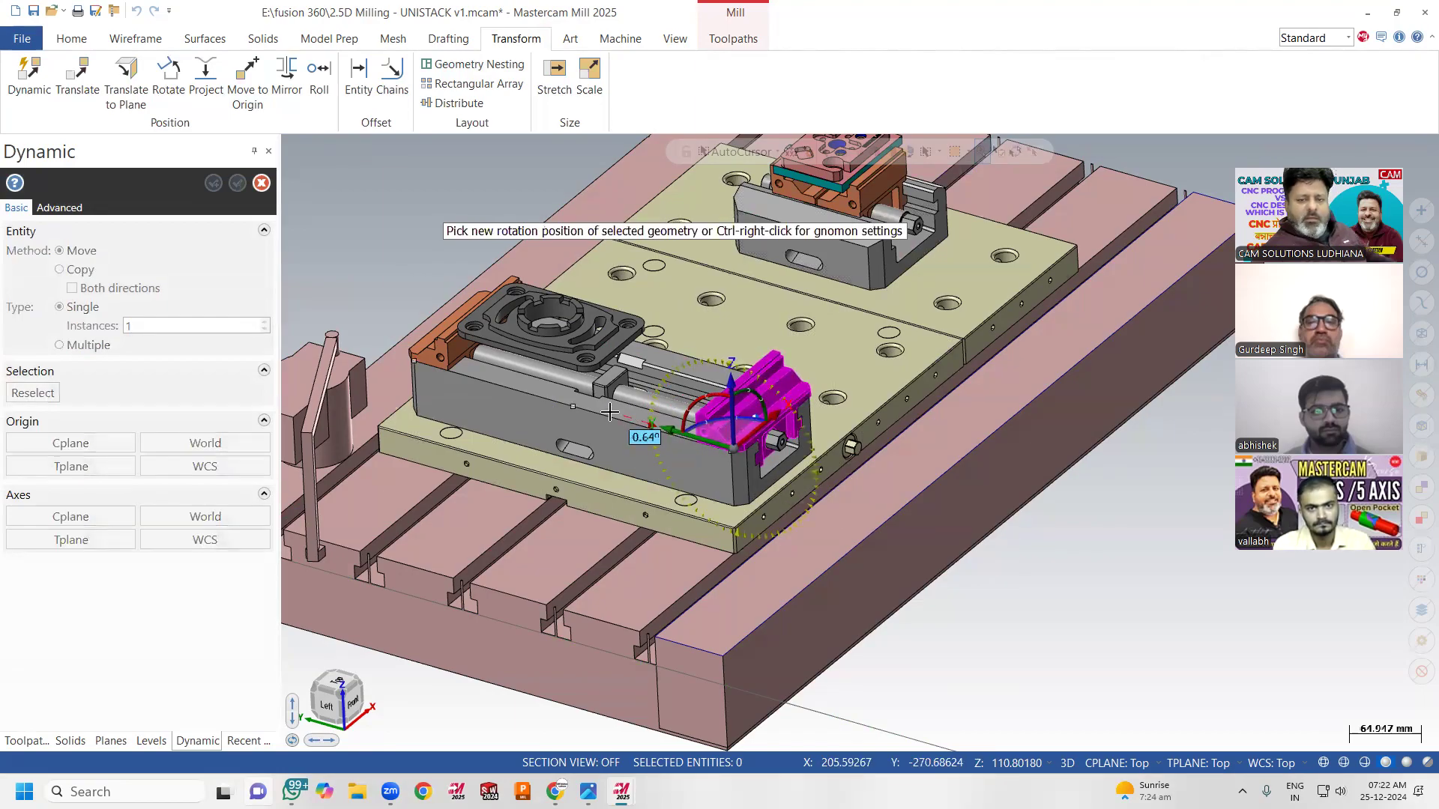
click(610, 412)
click(678, 433)
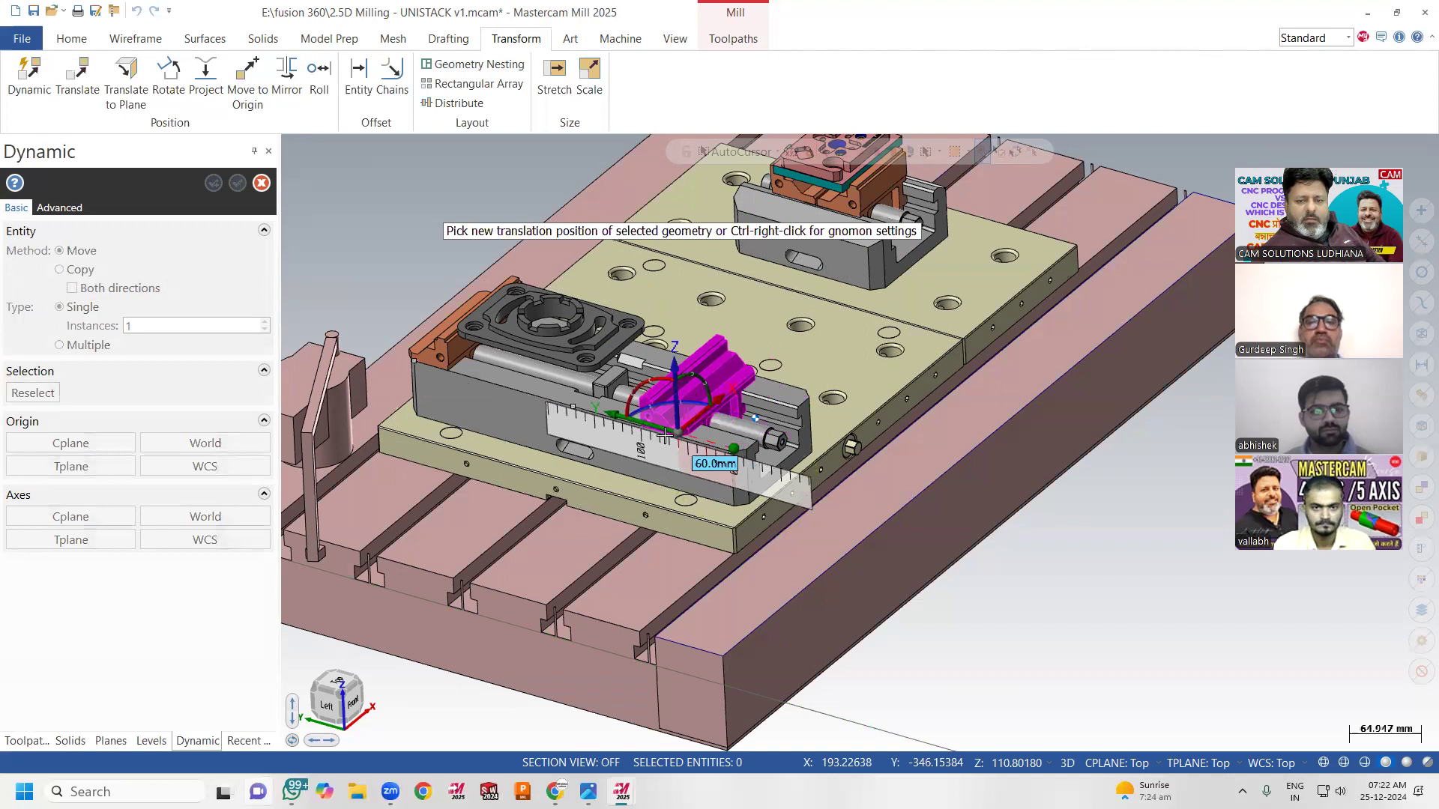
click(623, 424)
click(234, 184)
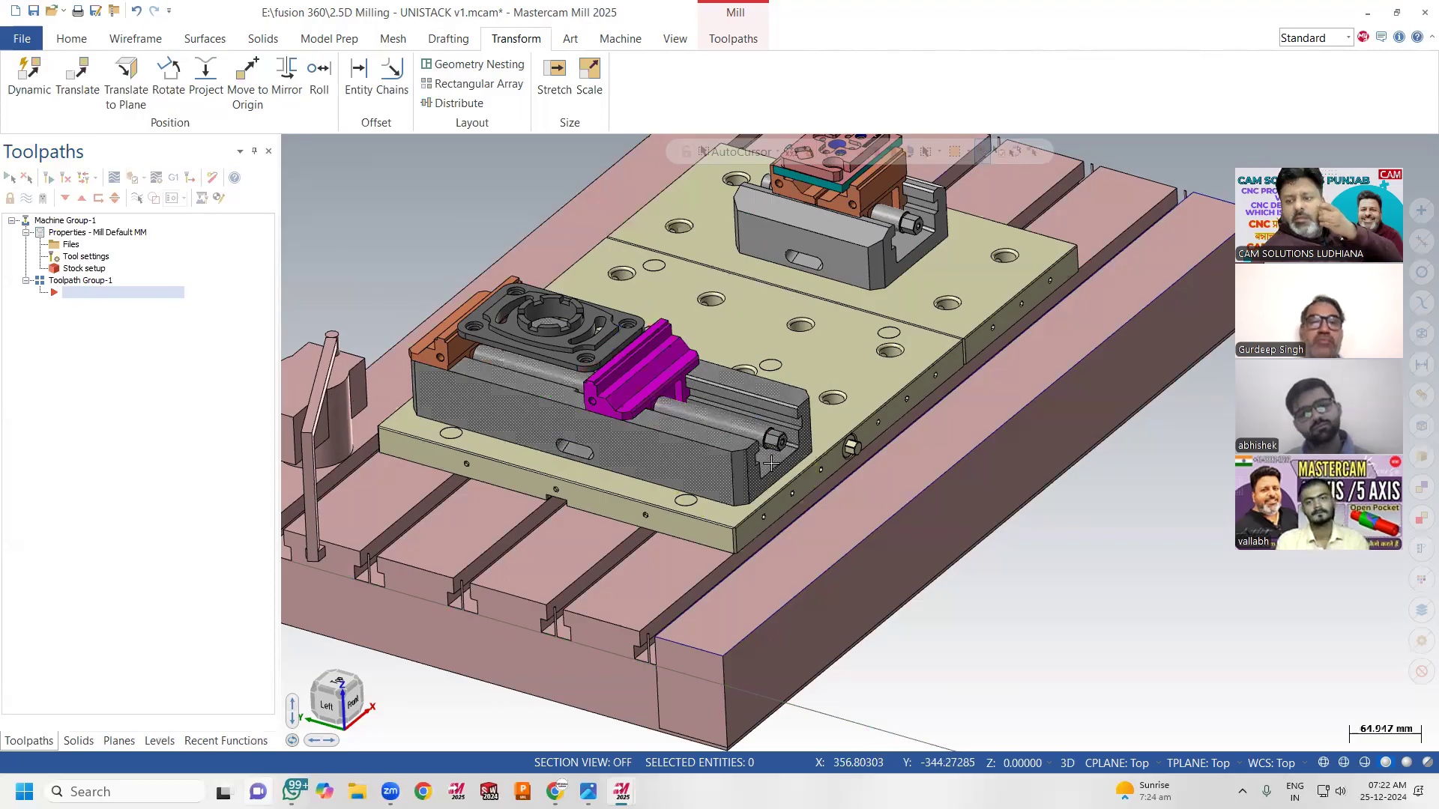
Clear the transform result colors from the moved vise jaw
scroll(742, 464, down, 5)
middle_drag(742, 464, 830, 272)
scroll(829, 273, up, 1)
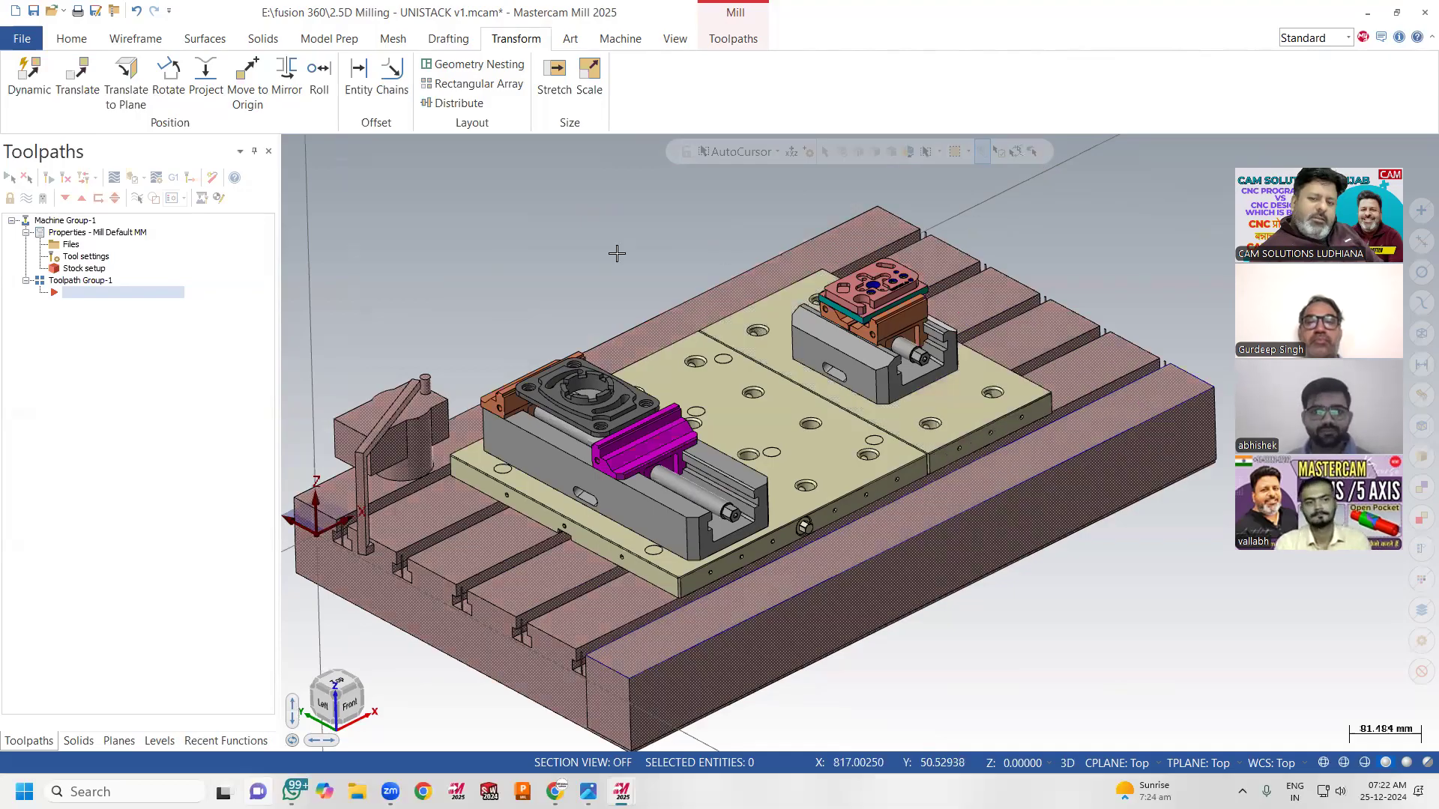
right_click(556, 264)
click(626, 240)
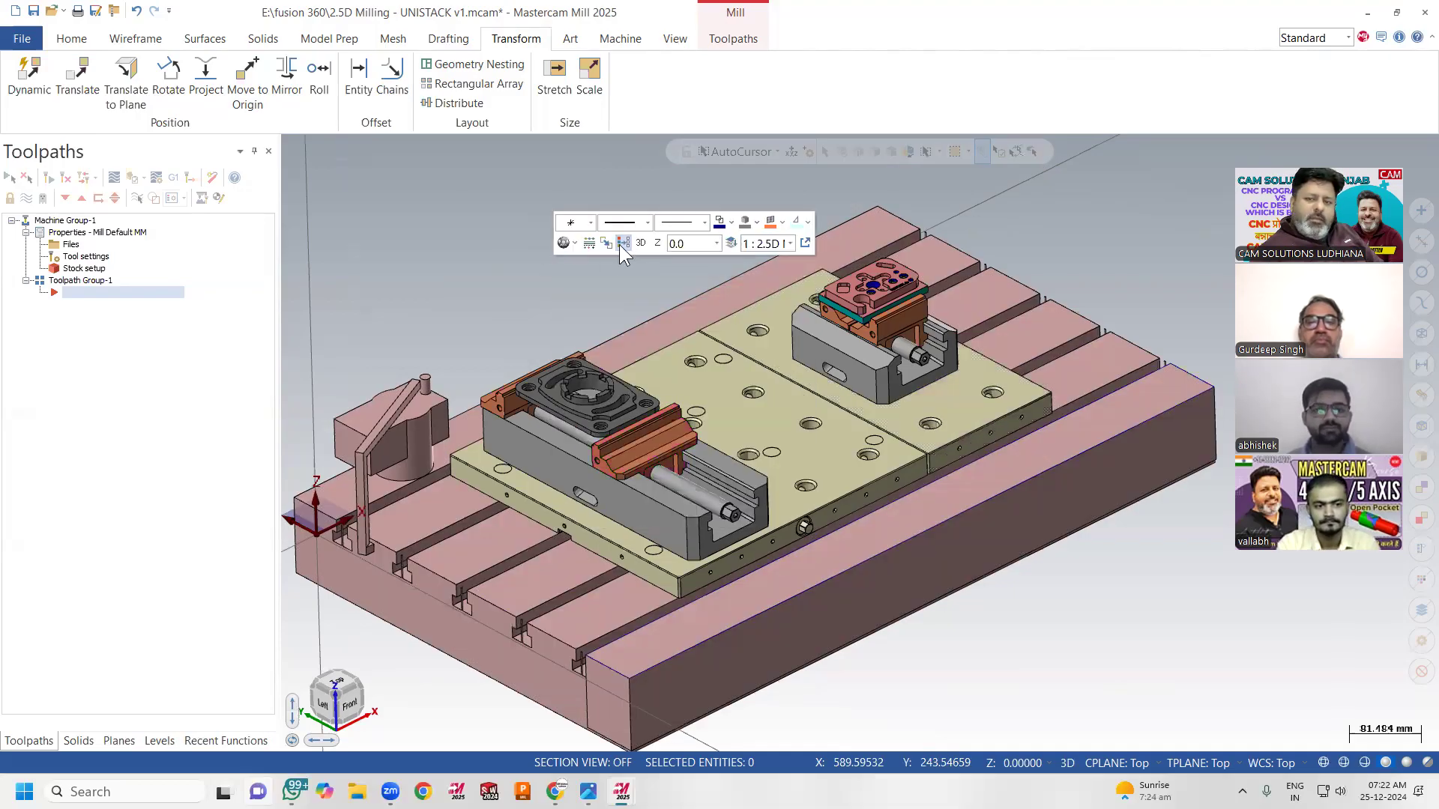
middle_drag(438, 327, 565, 393)
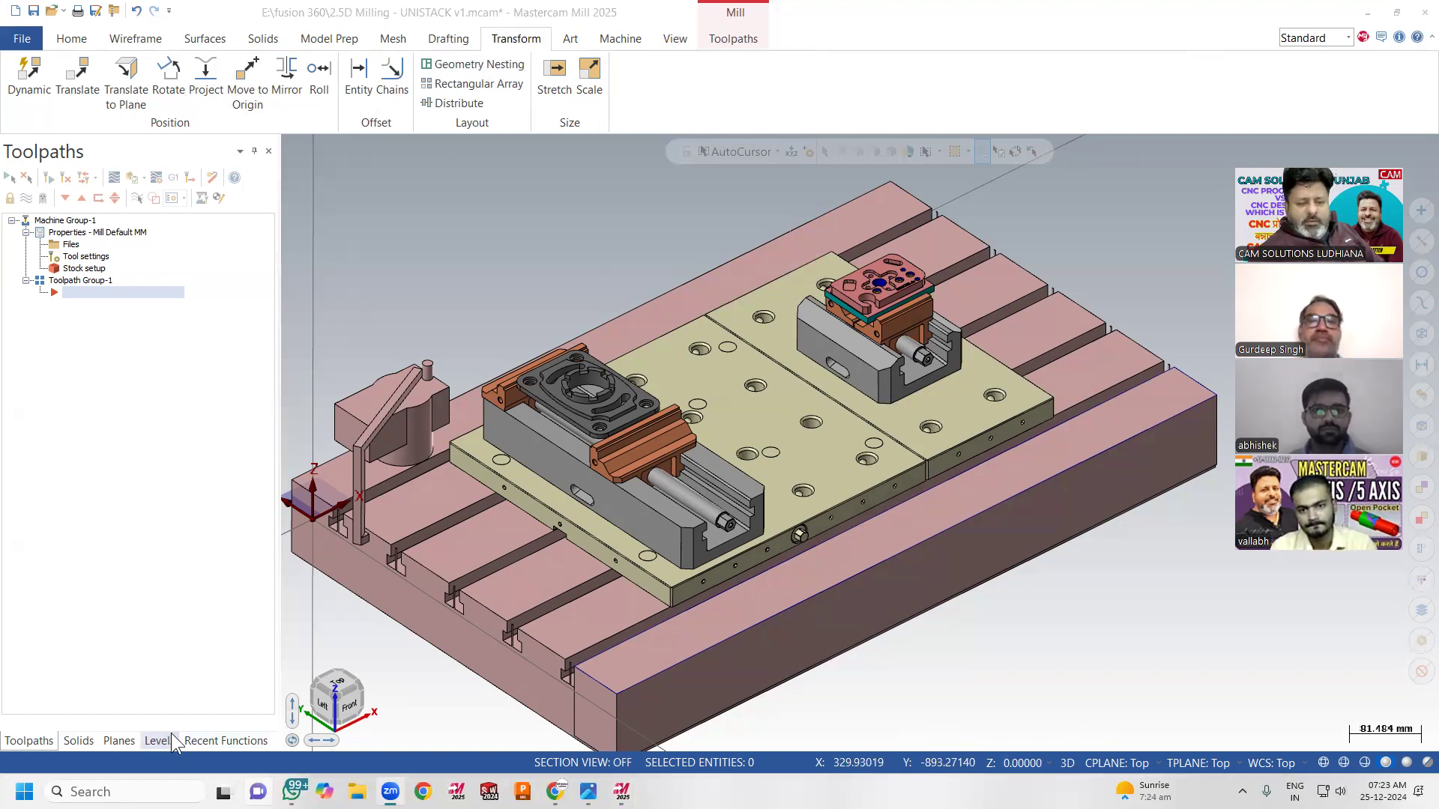
click(118, 740)
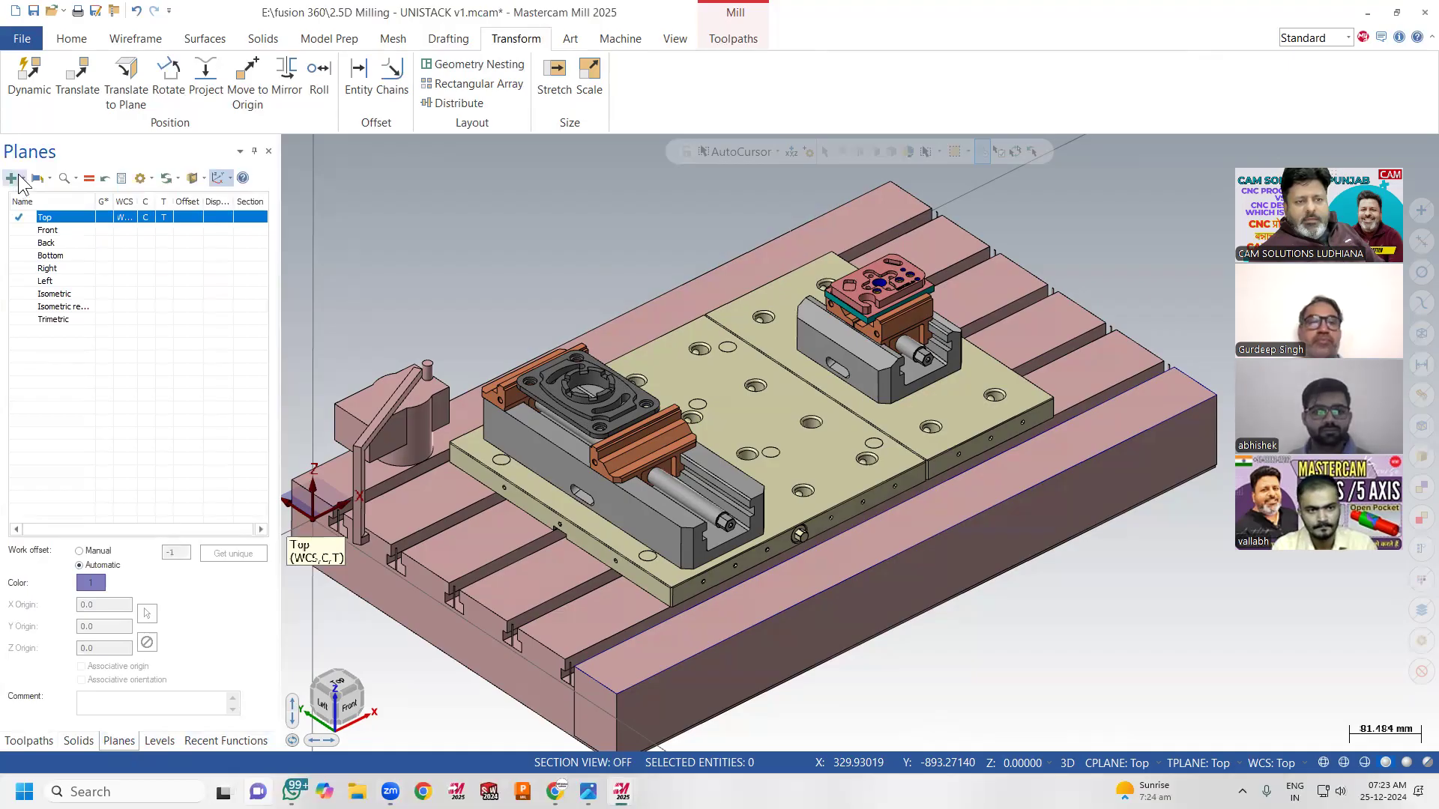
click(19, 178)
click(34, 215)
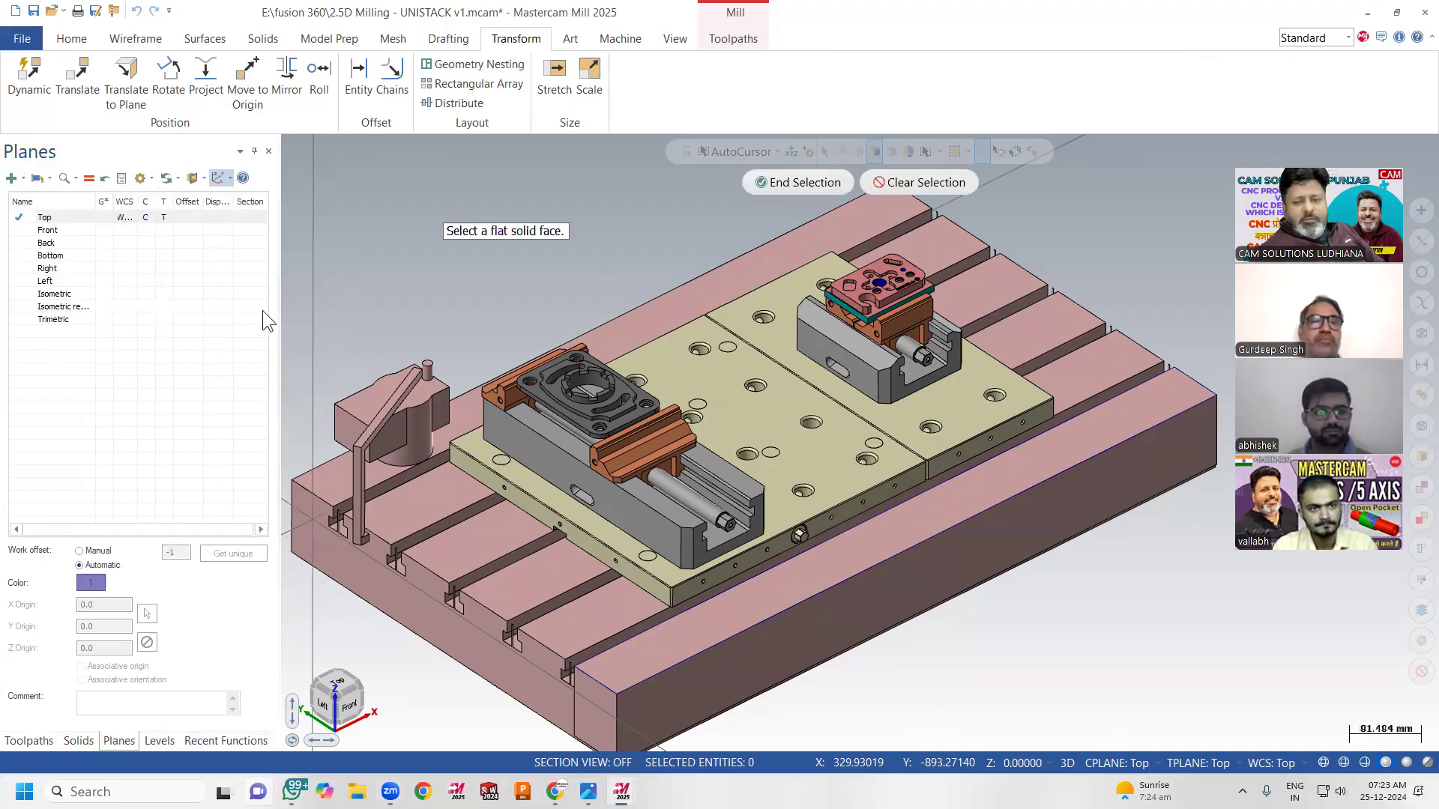
scroll(529, 403, up, 1)
scroll(529, 403, up, 3)
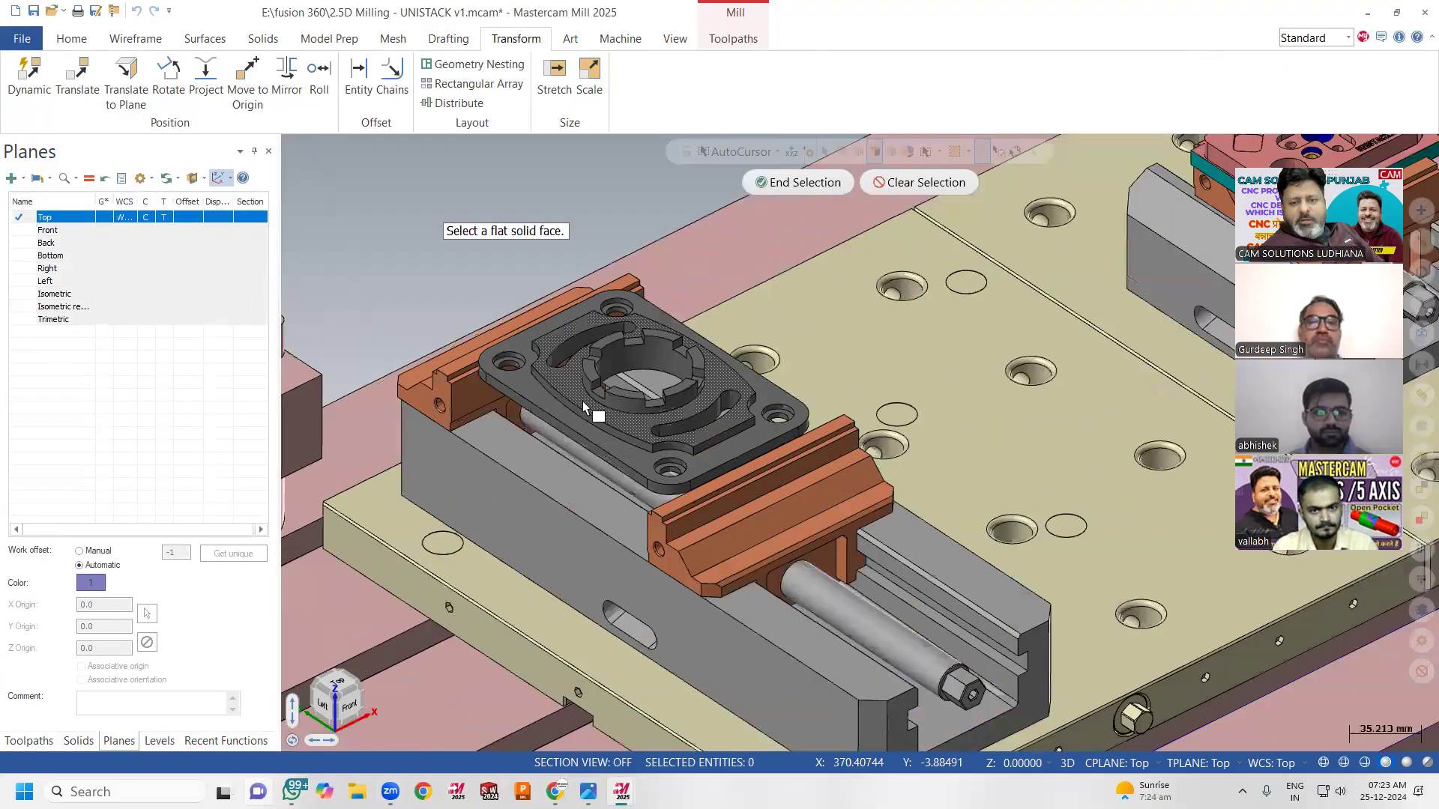
click(642, 393)
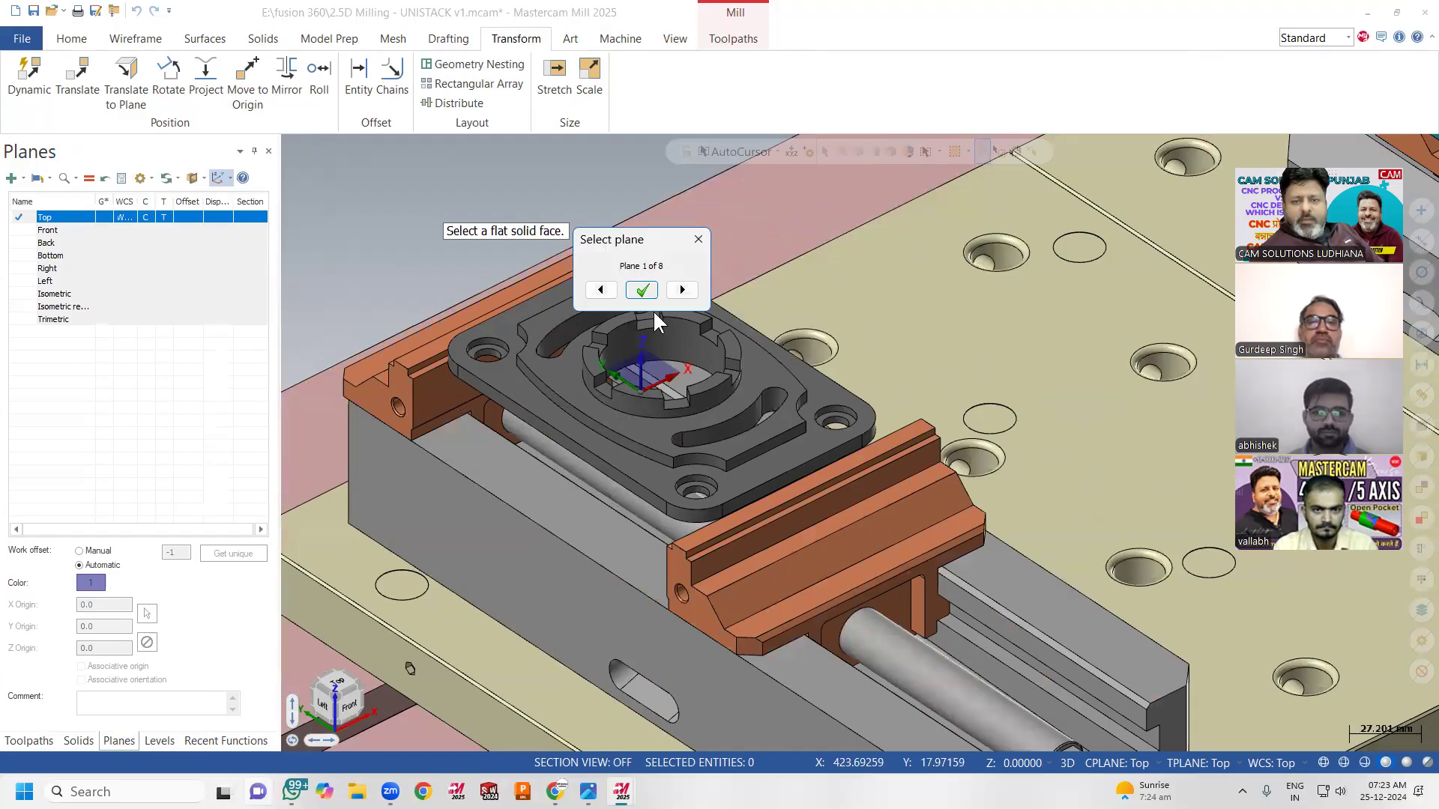
click(698, 239)
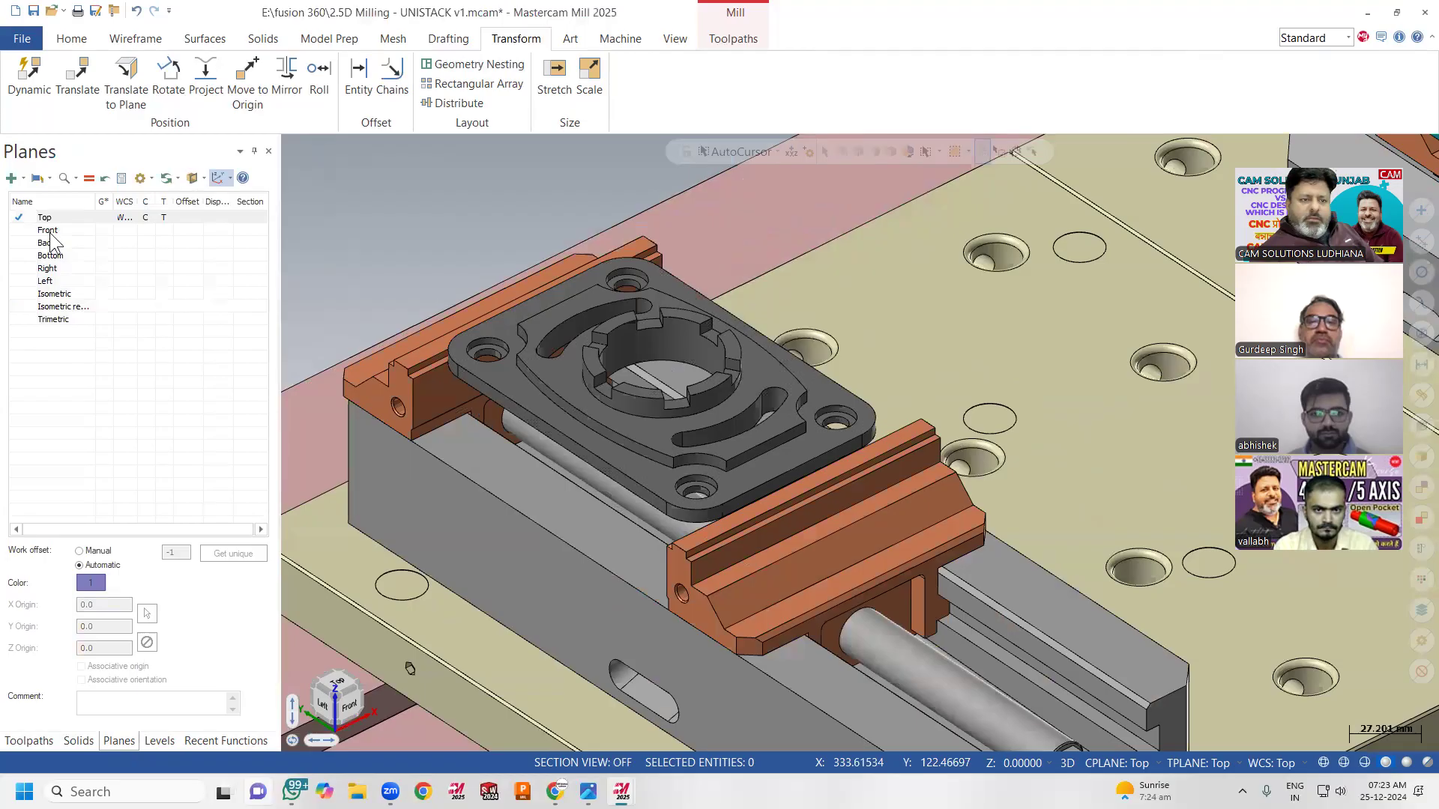
click(12, 178)
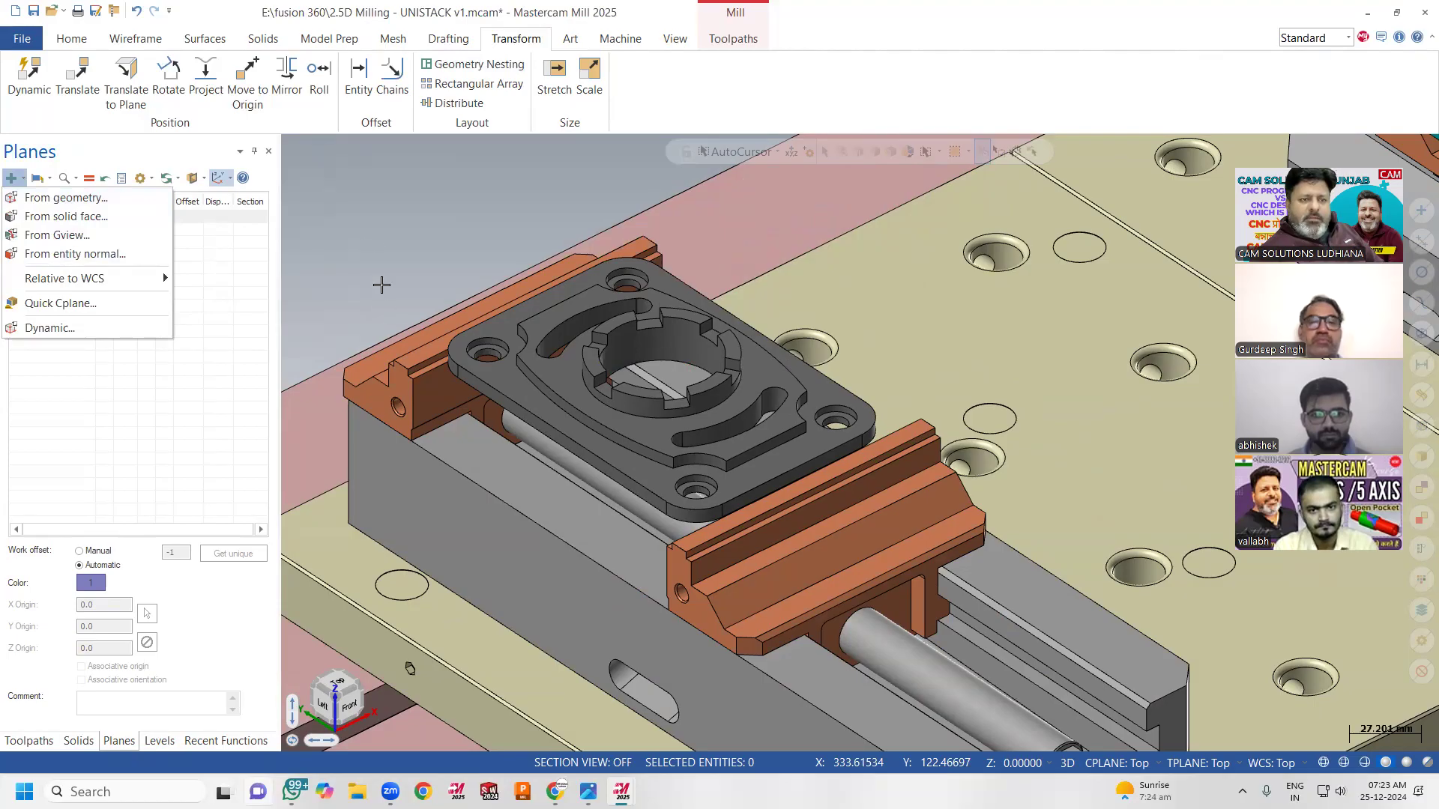
click(371, 236)
Create a curve on one arc edge of the part's central ring and close that arc into a full circle
click(143, 43)
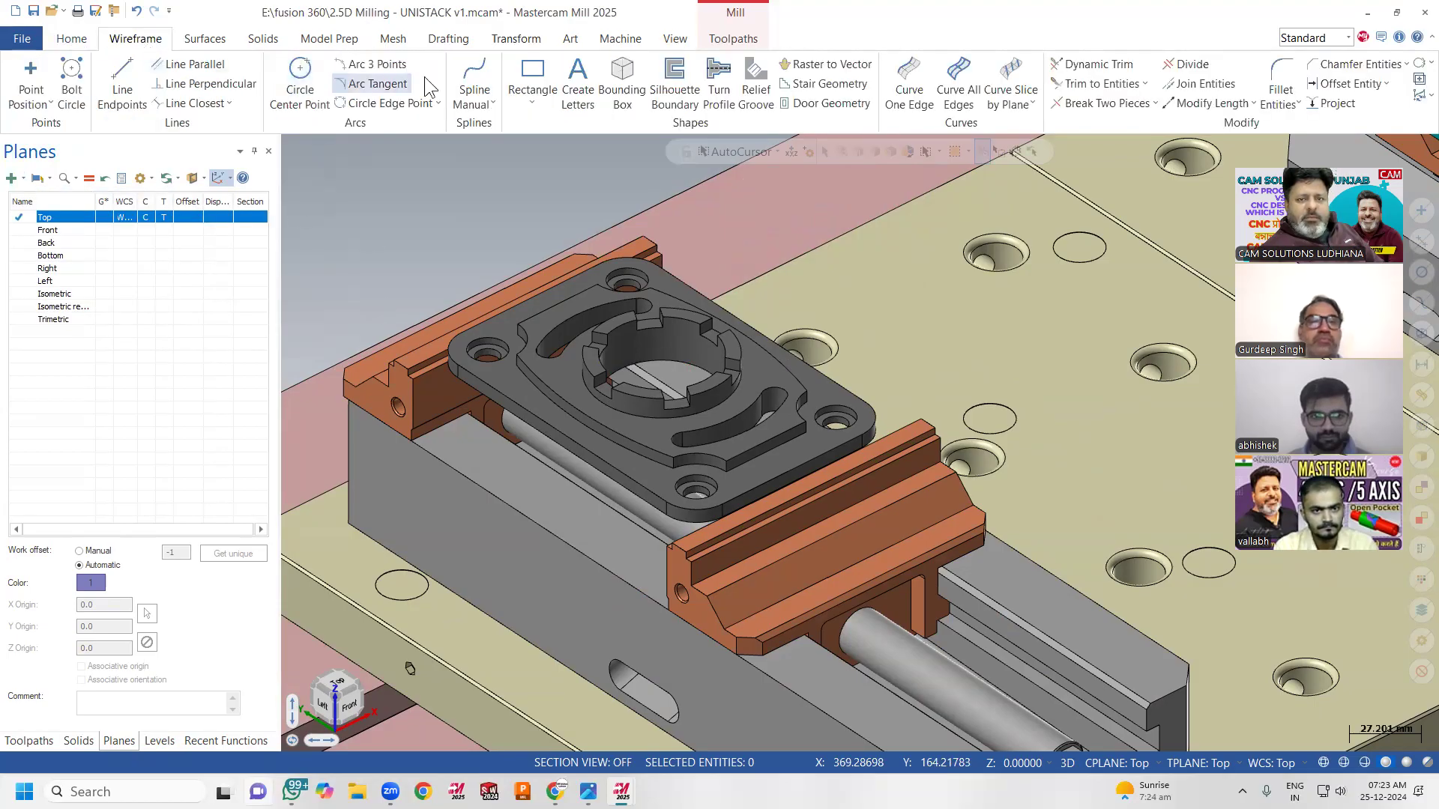
click(908, 84)
click(713, 388)
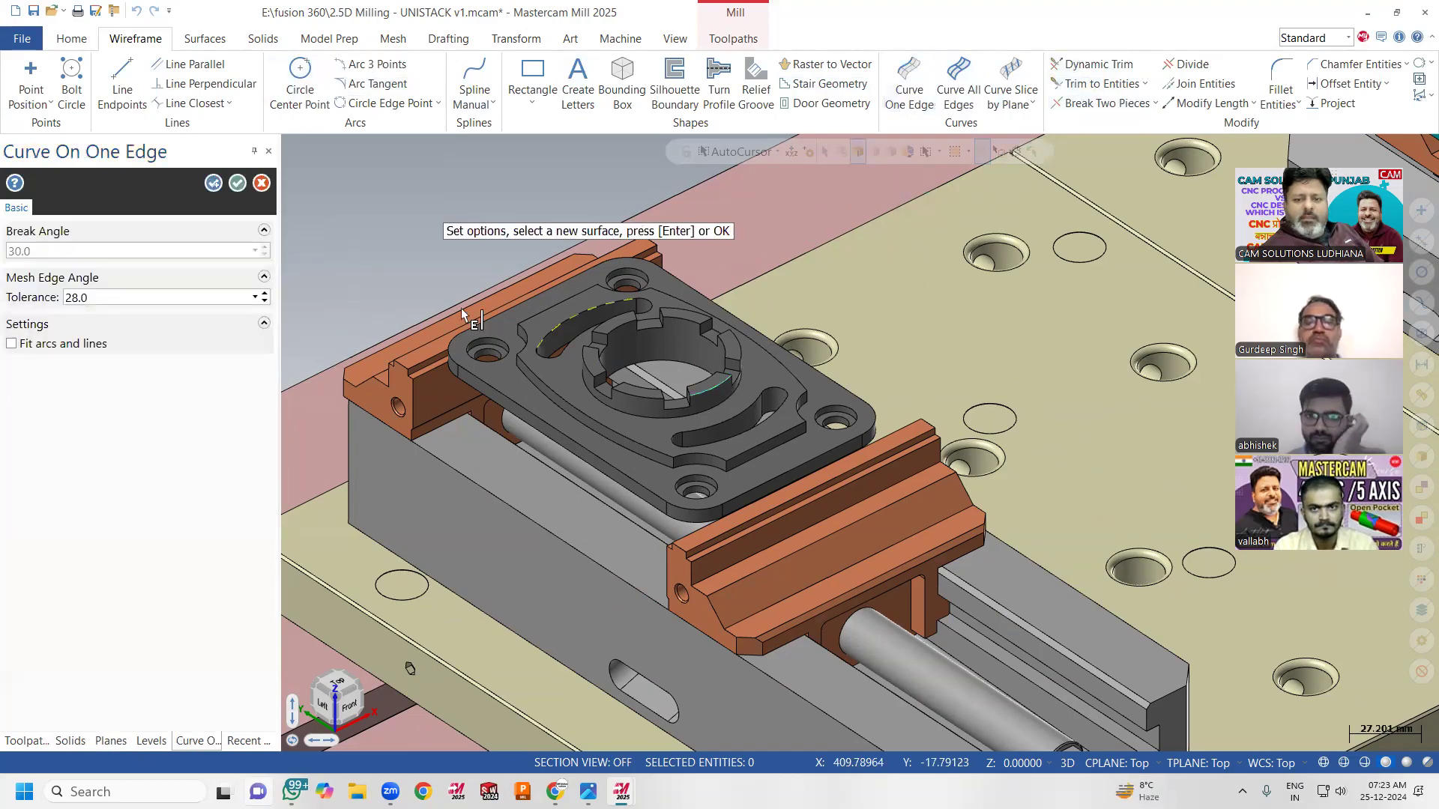
click(237, 182)
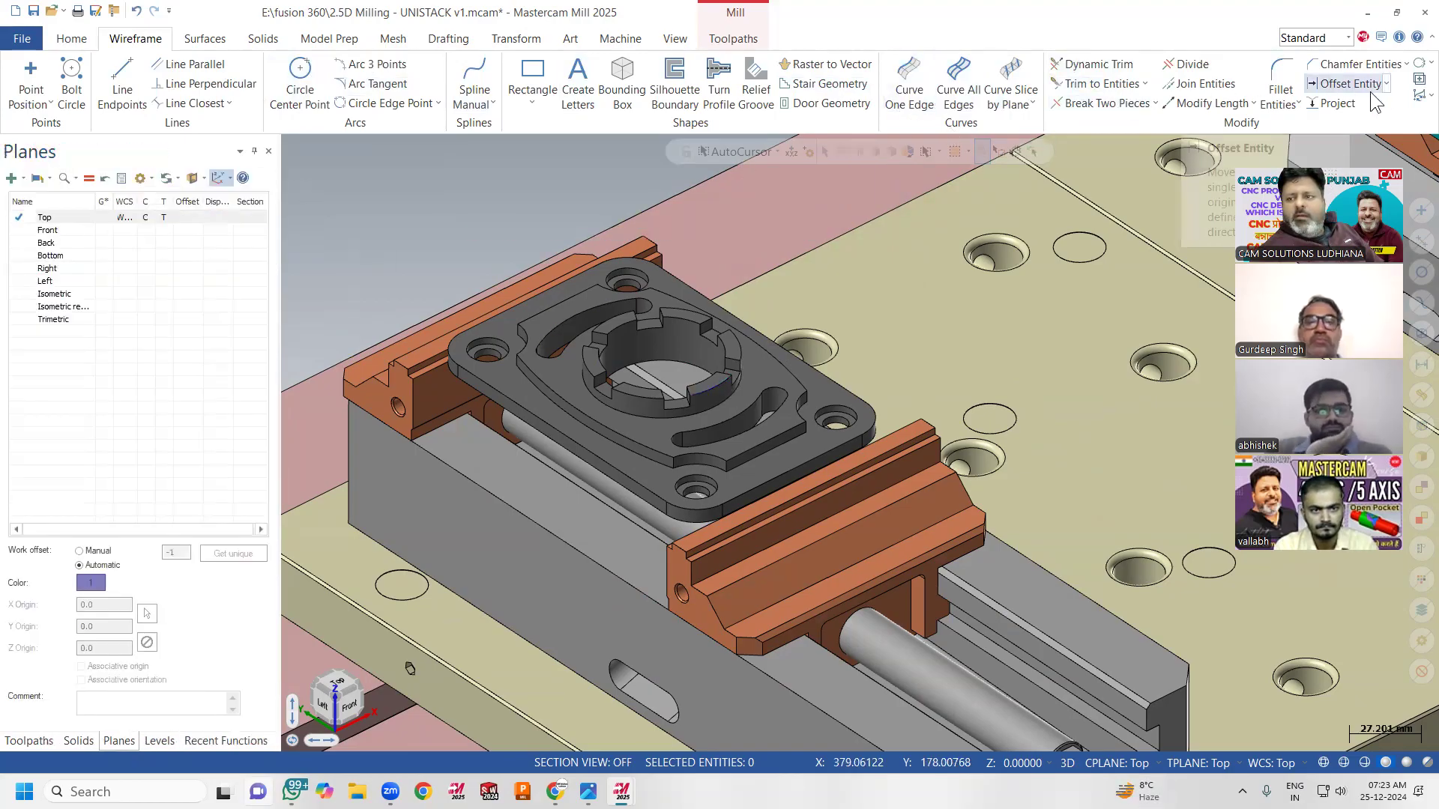
click(1417, 64)
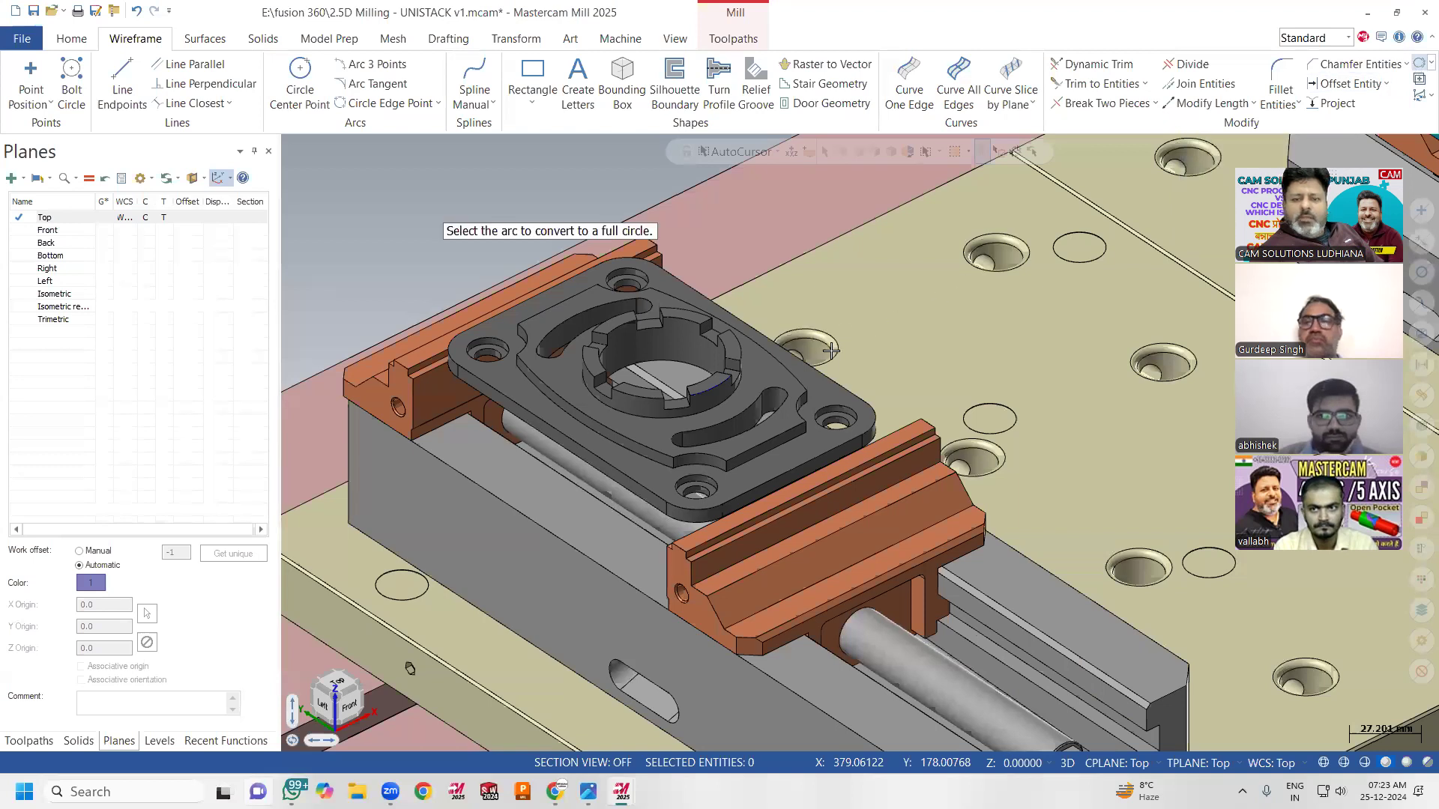
click(728, 362)
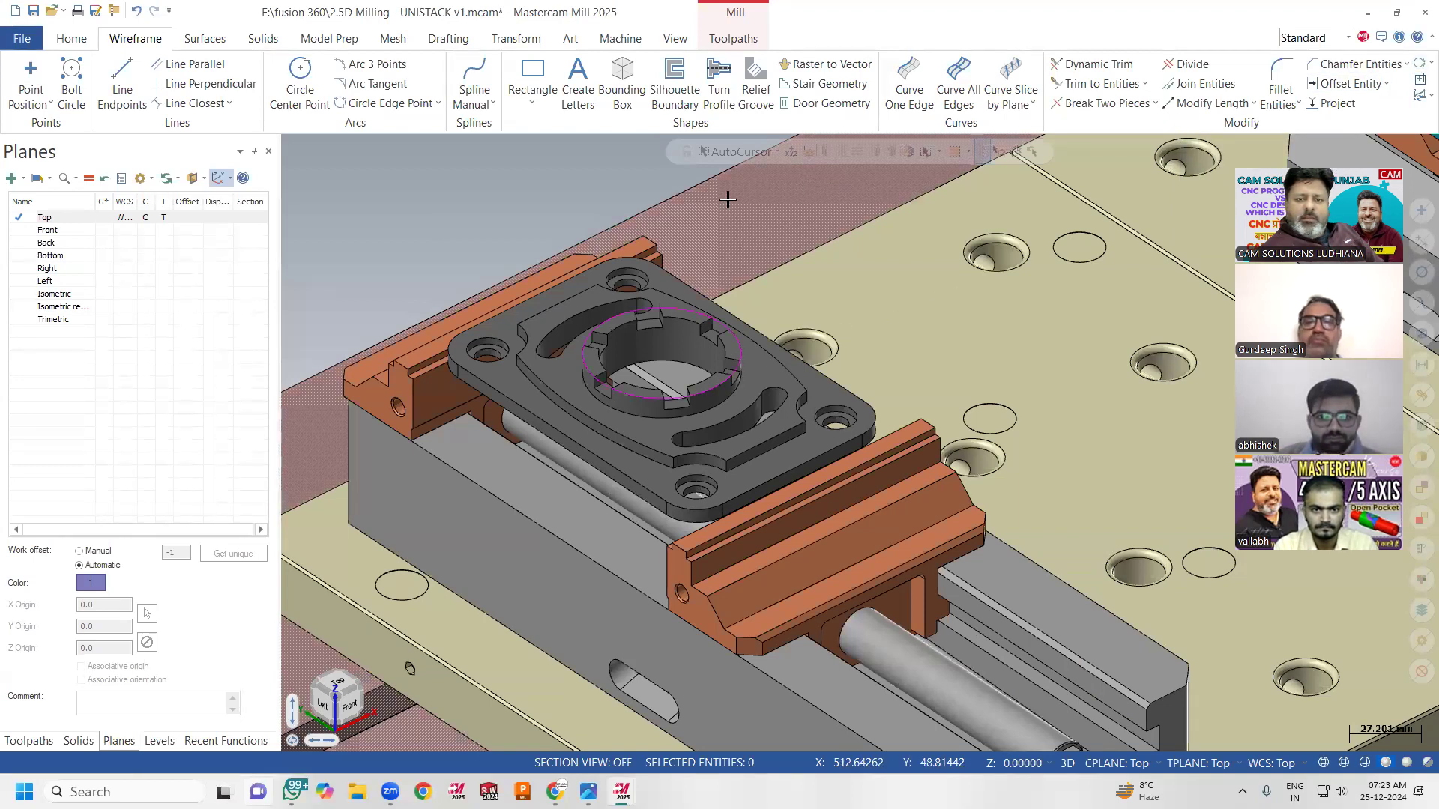
Create a new plane from the circle on the part's central ring, choosing plane 2 of 8 with Z pointing up
click(11, 177)
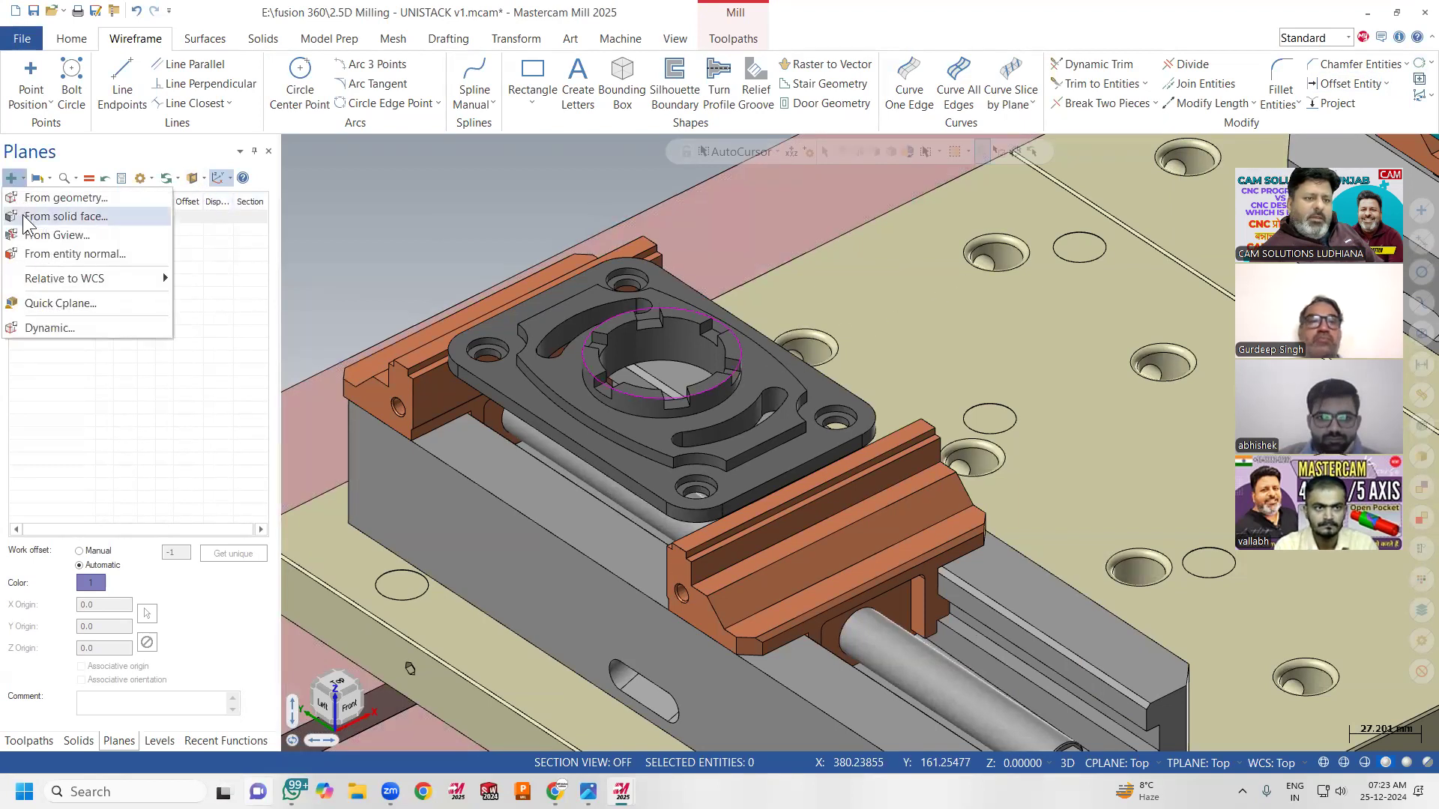
click(44, 196)
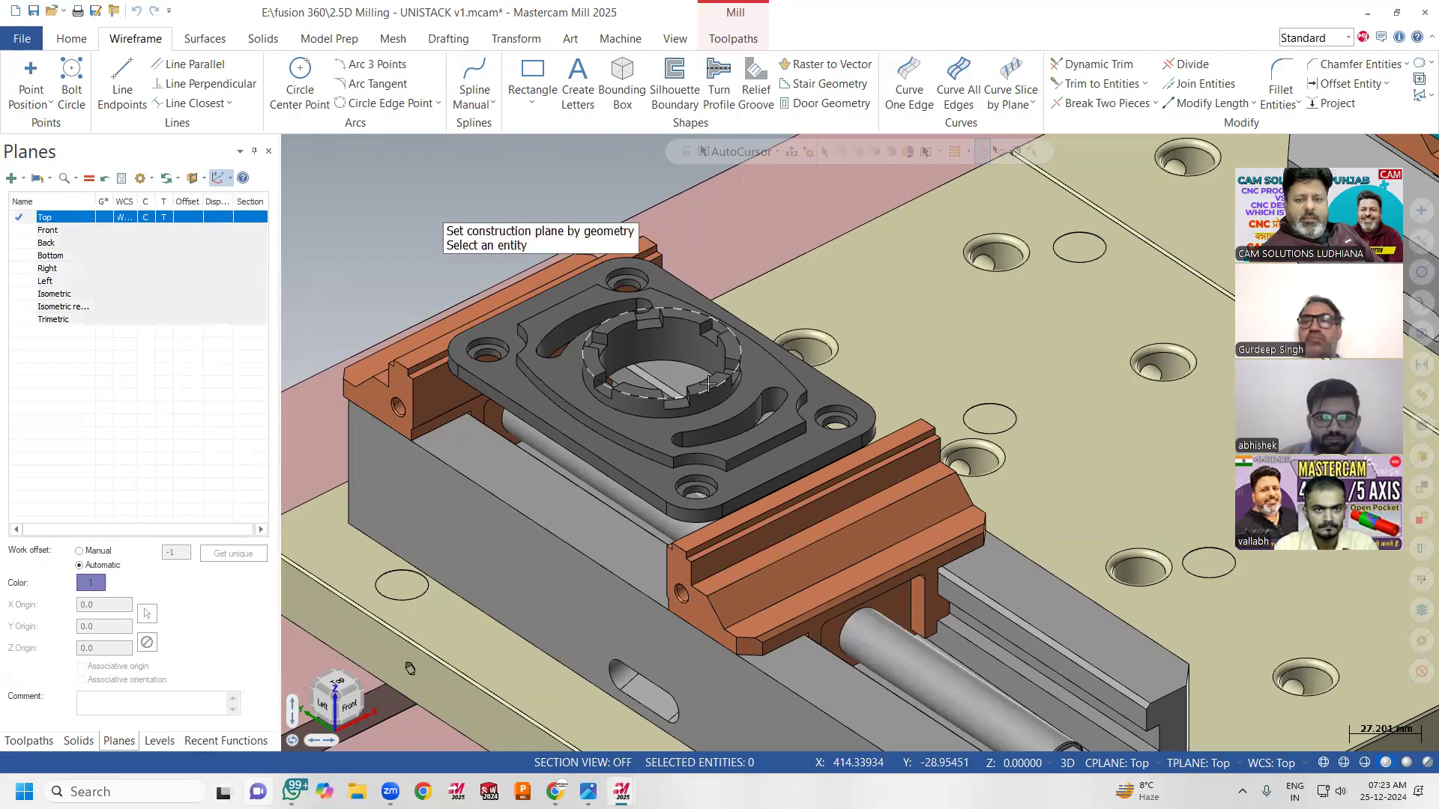
click(714, 389)
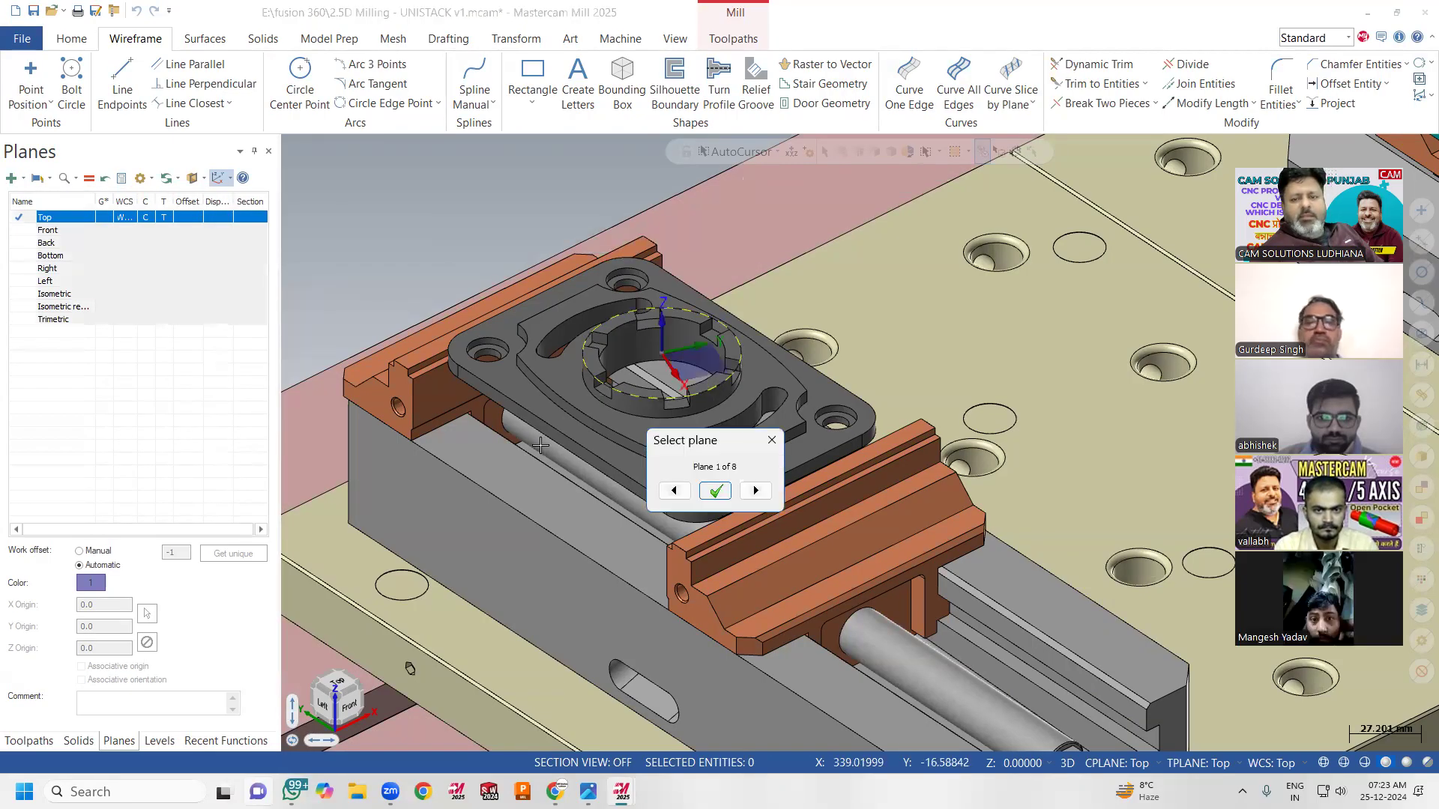
click(755, 490)
click(755, 490)
click(756, 490)
click(757, 490)
click(757, 490)
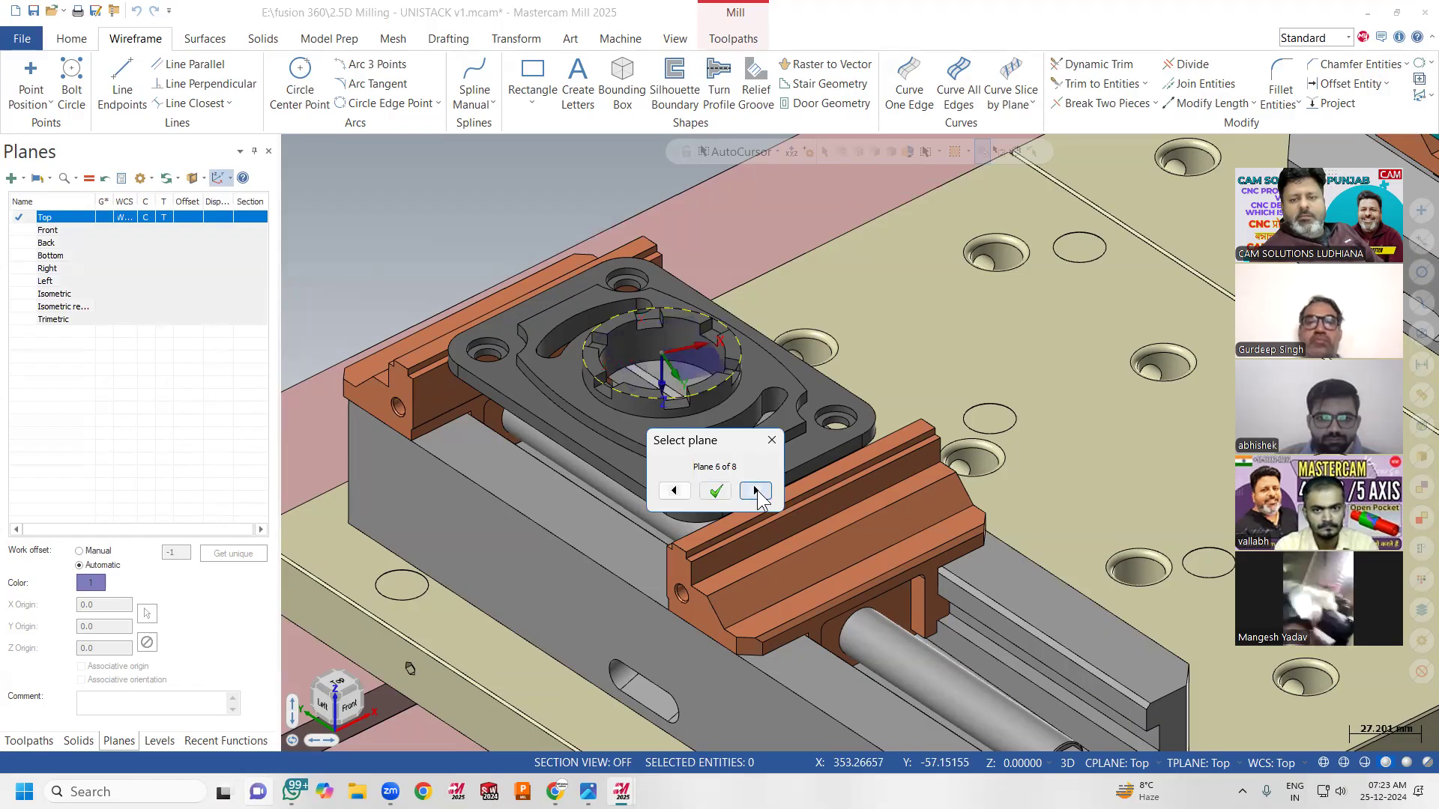
click(757, 490)
click(757, 490)
click(757, 490)
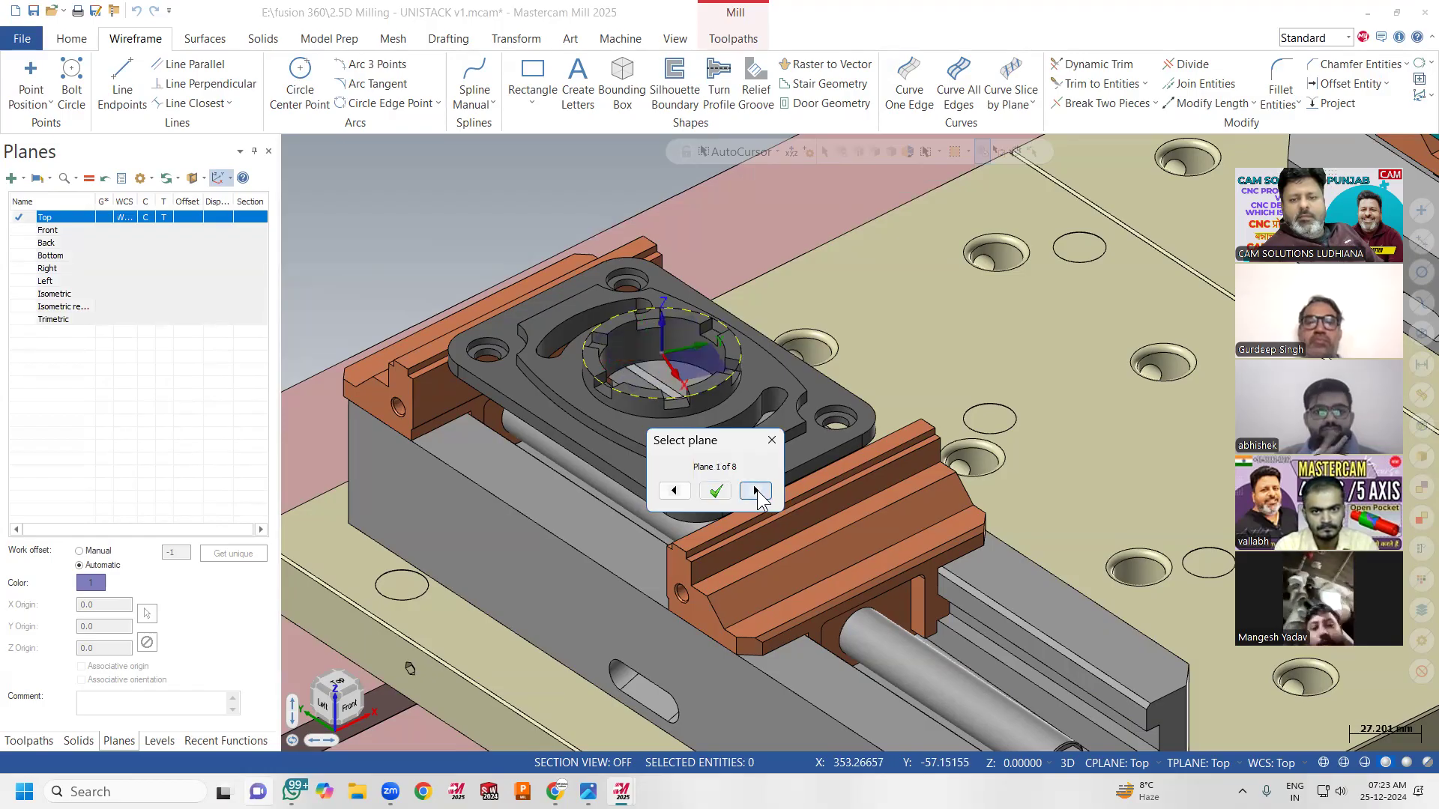
click(757, 490)
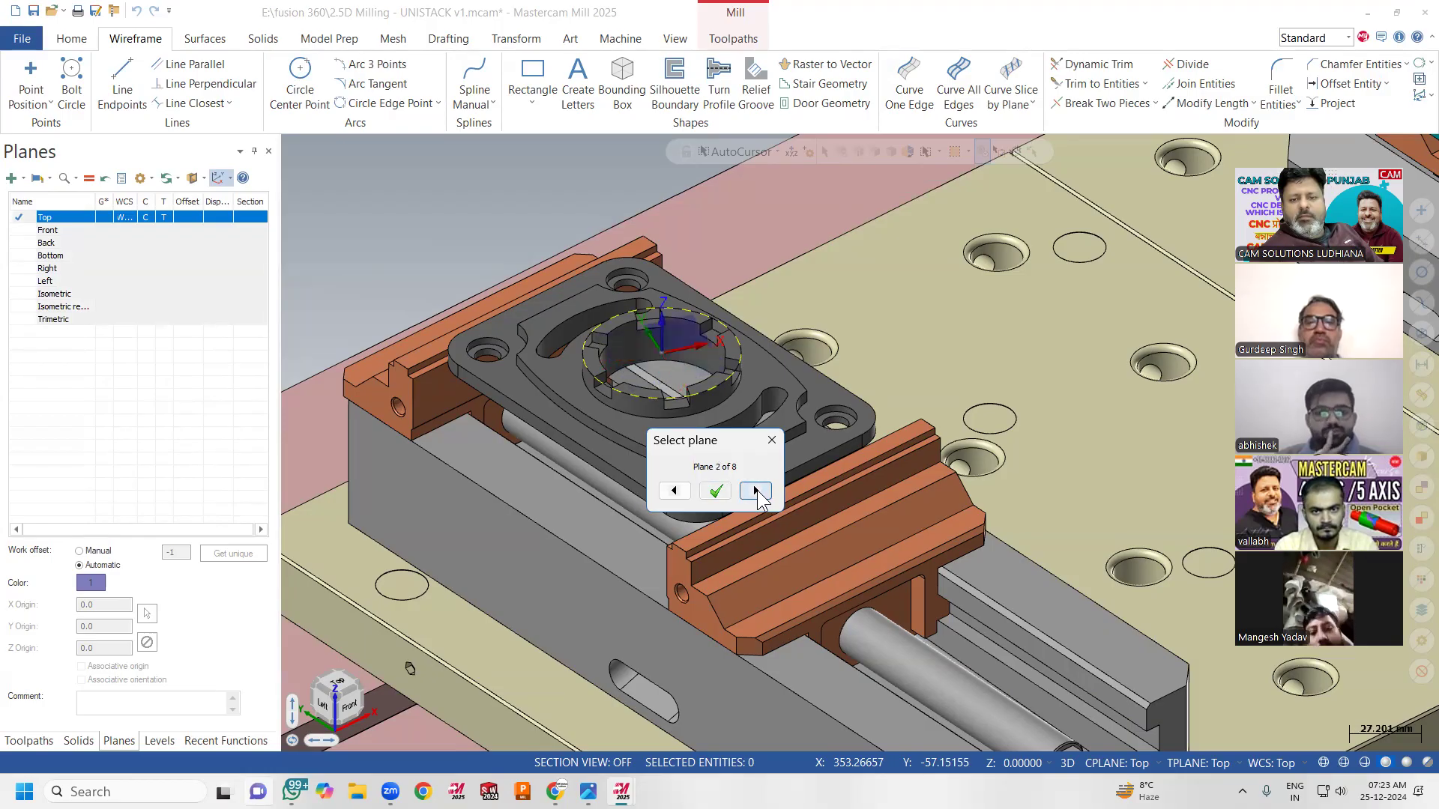
click(716, 491)
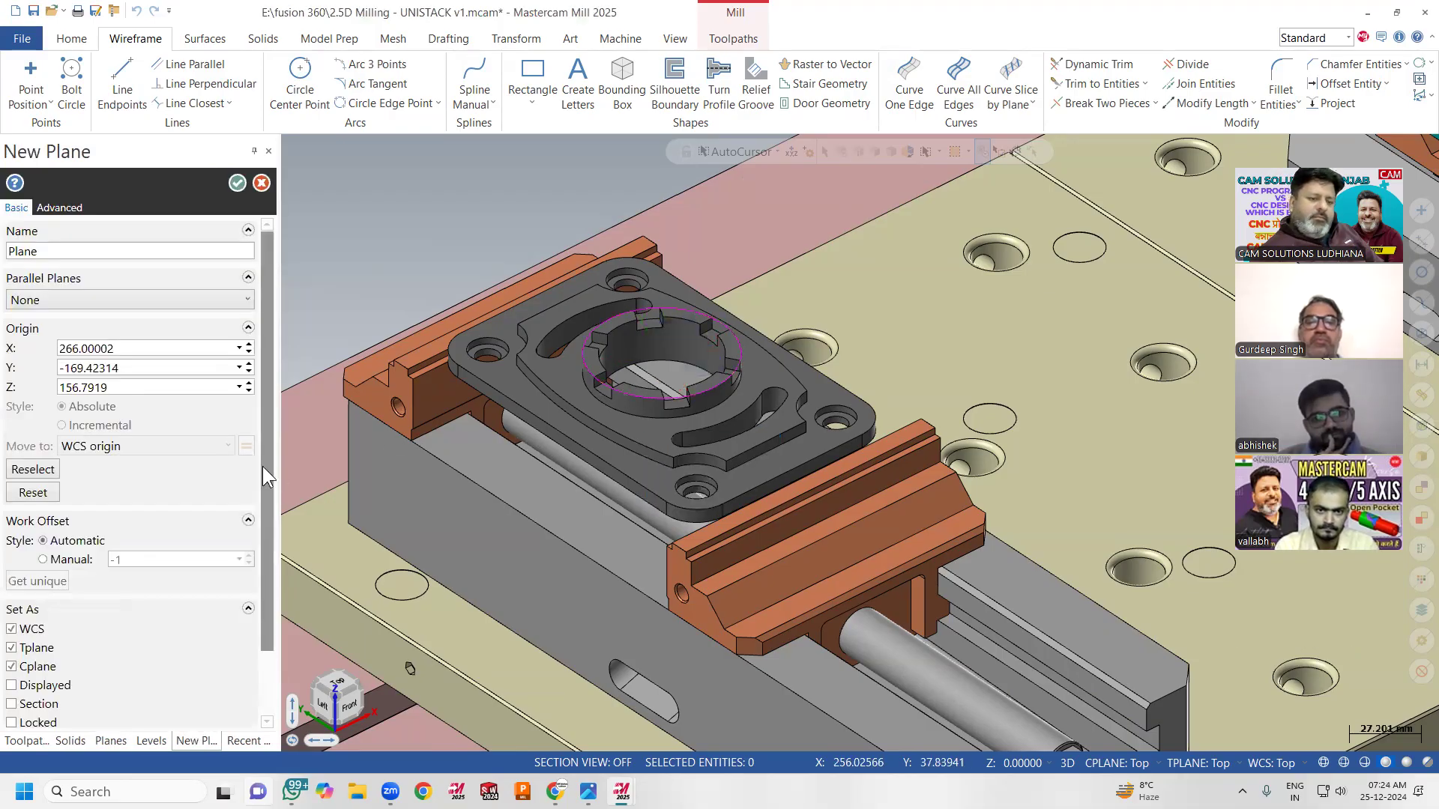
Name the new plane g54 and set its work offset manually to 0
double_click(54, 252)
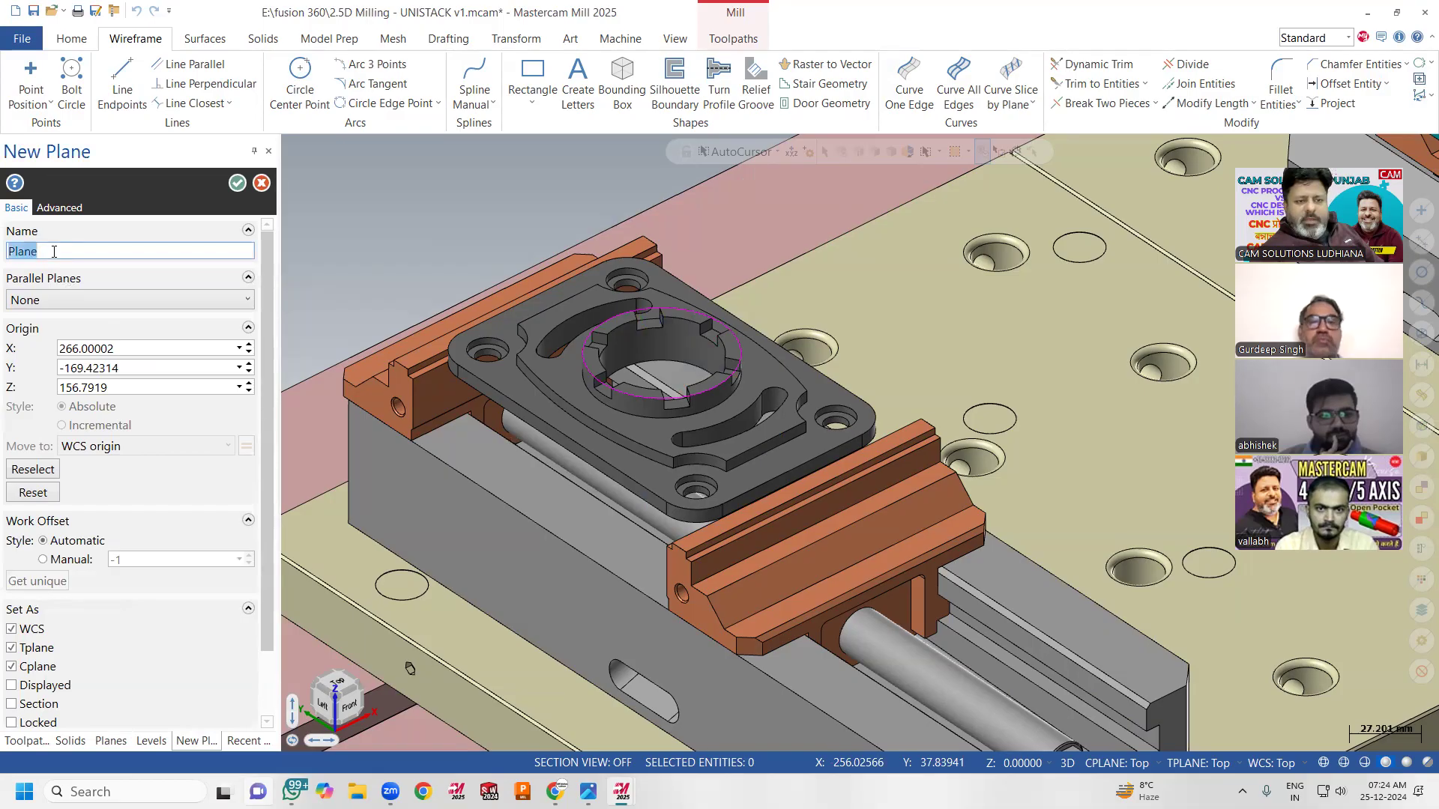
text(g)
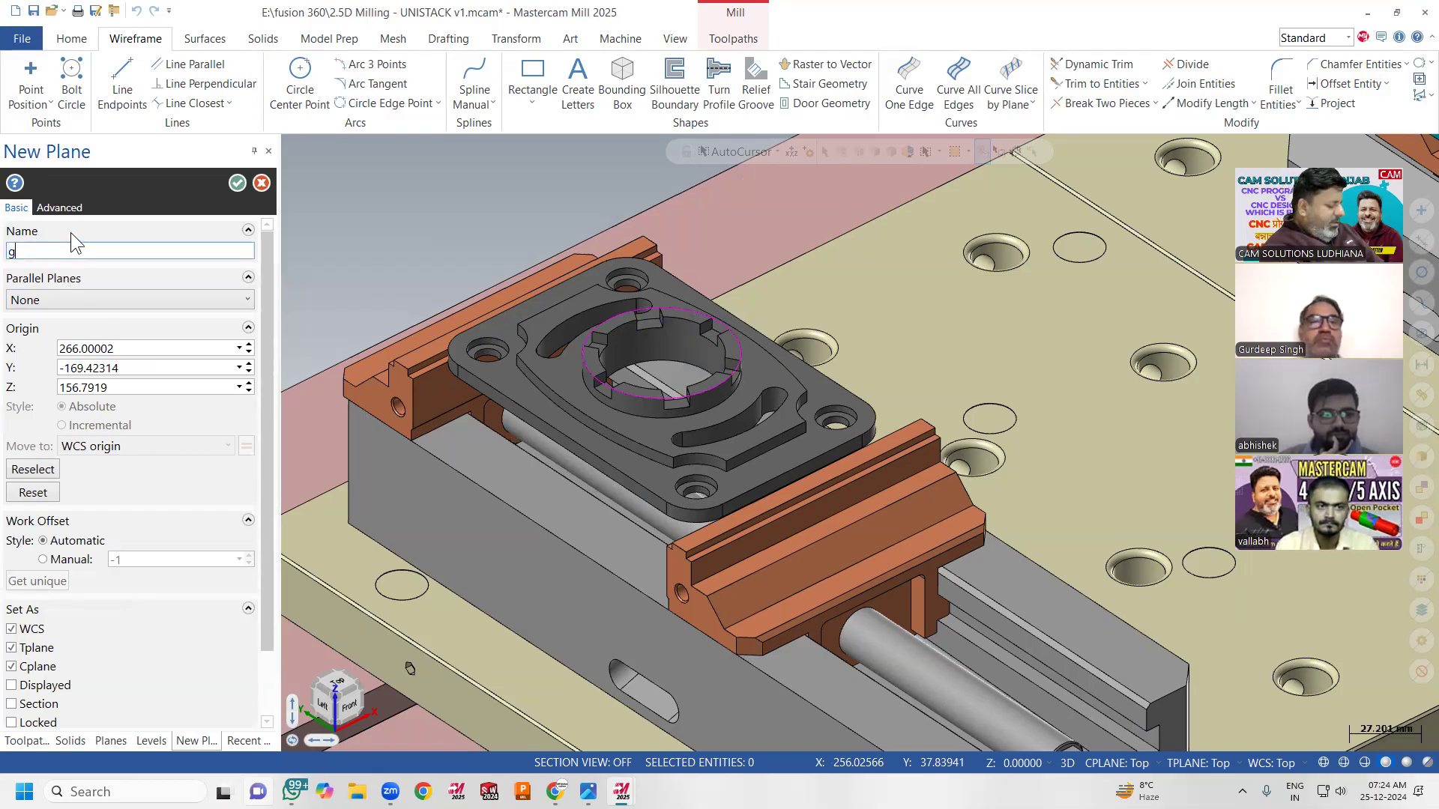
text(54)
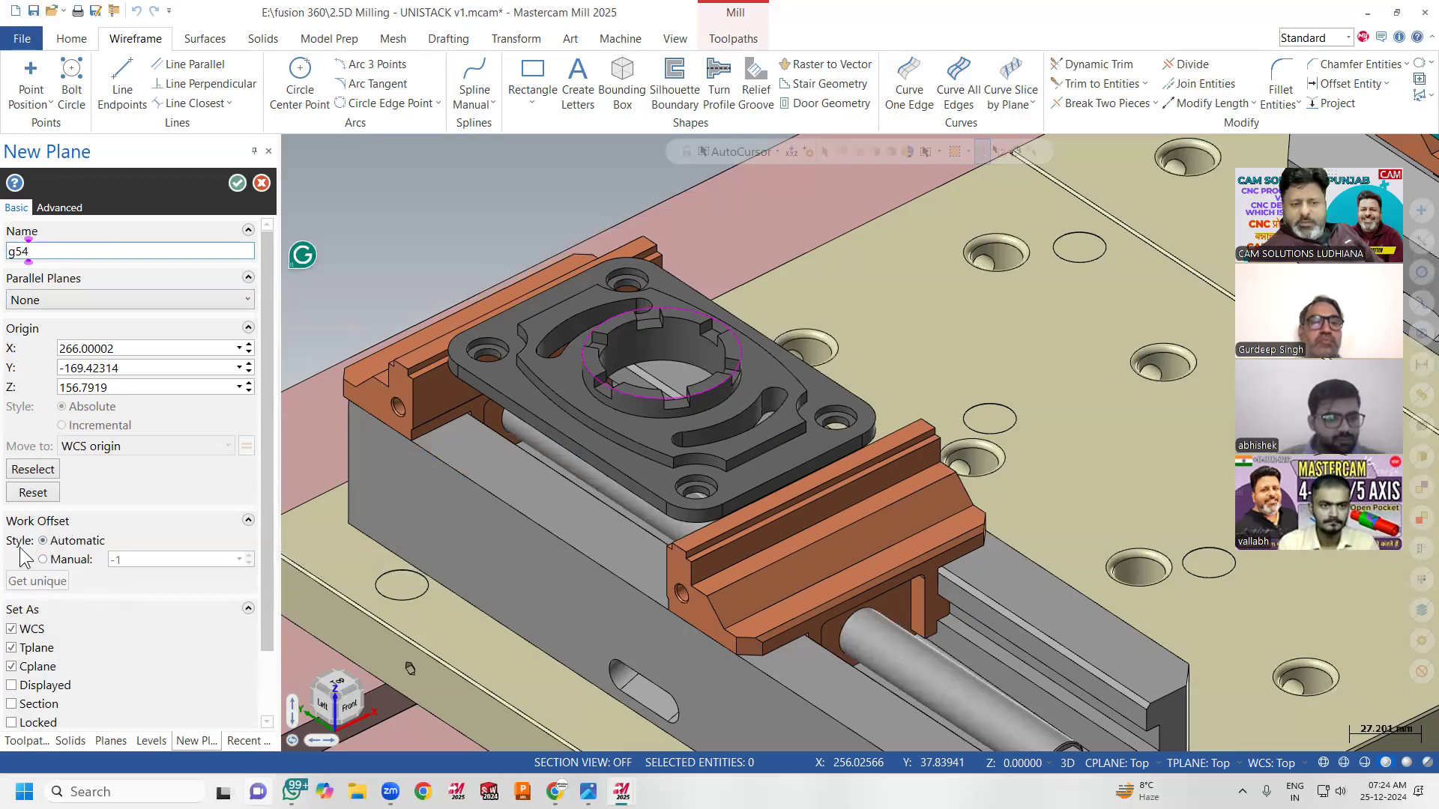
click(67, 560)
double_click(144, 558)
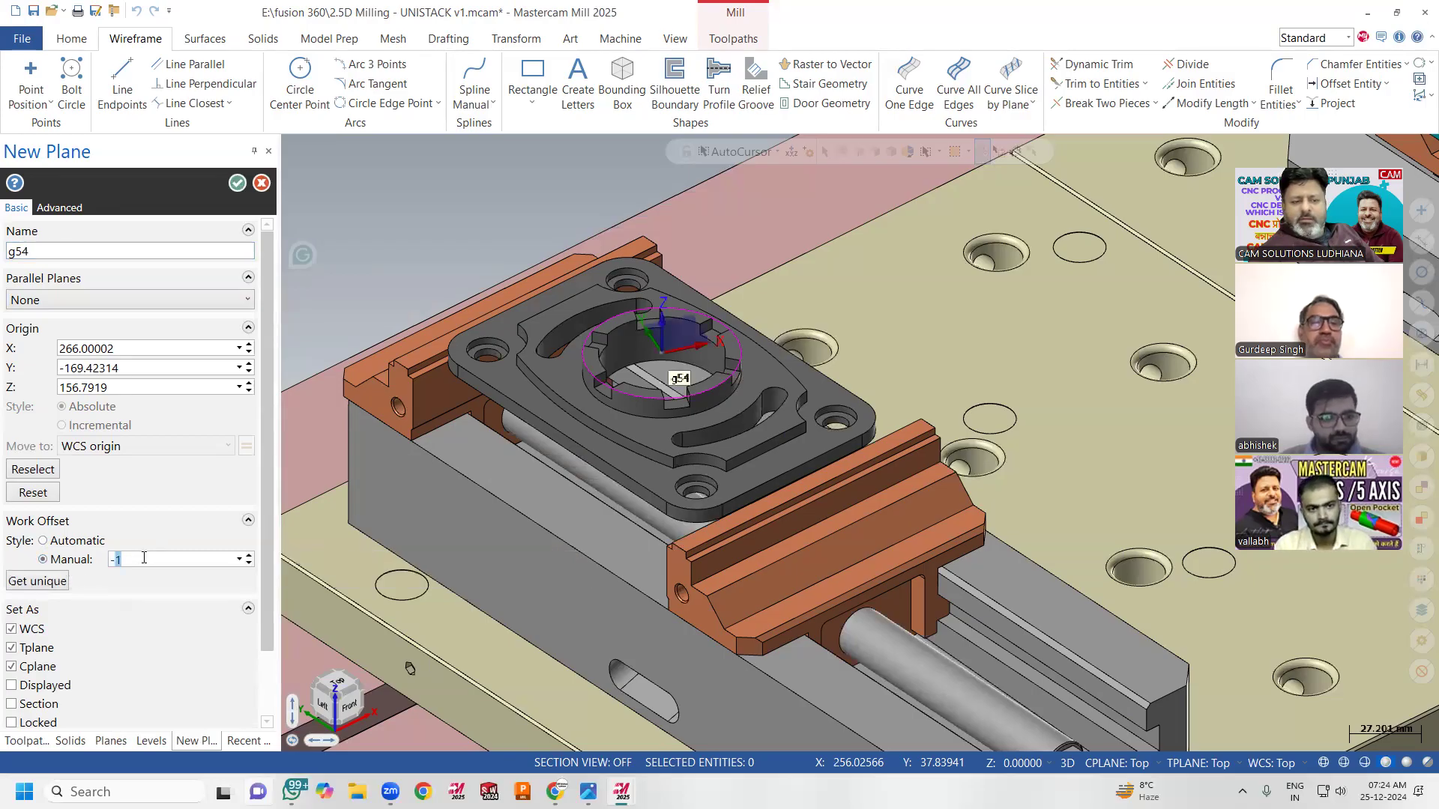
text(0)
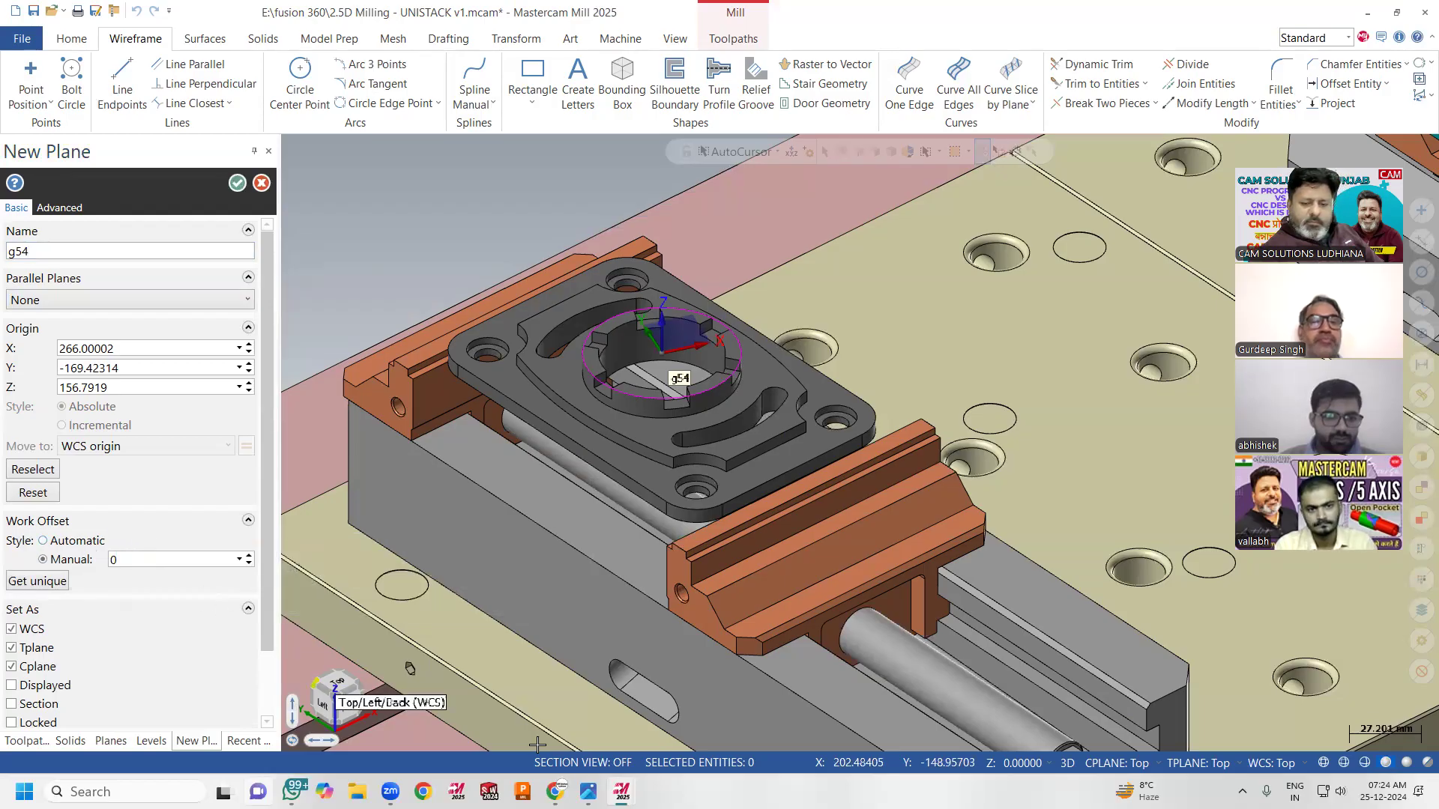
Check the number for G54 in the work coordinate system reference image and accept the new plane
mouse_move(588, 791)
click(609, 743)
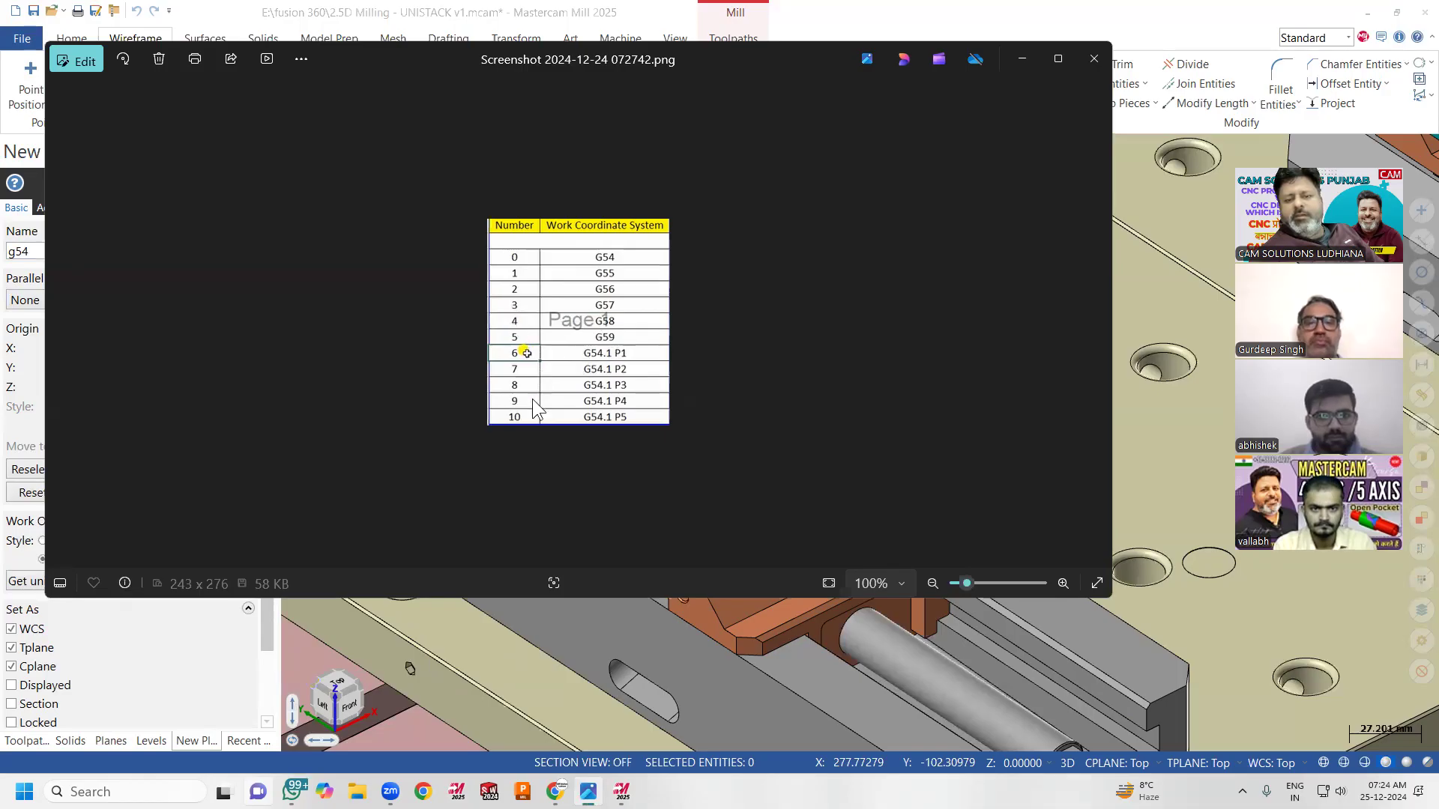
click(1094, 58)
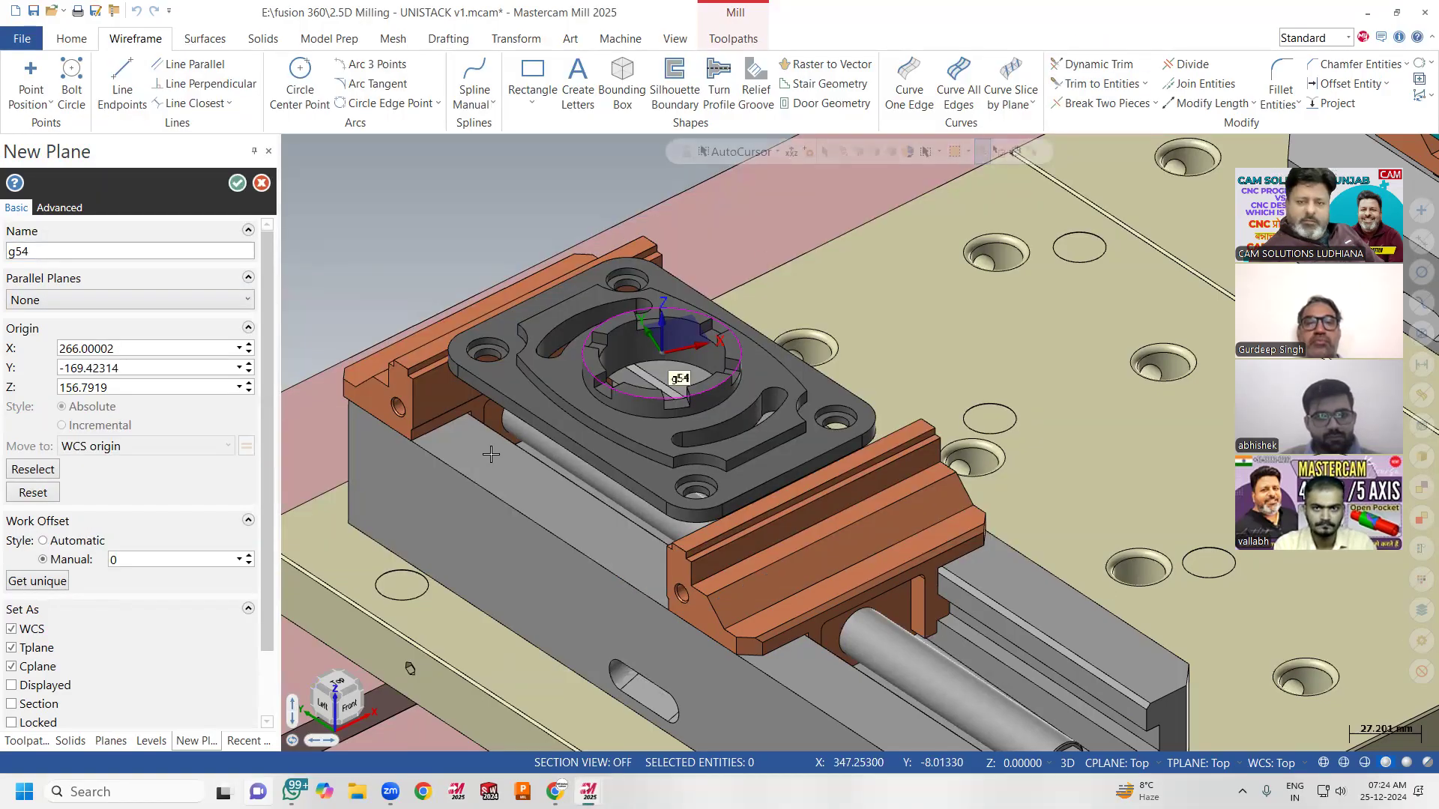
click(134, 559)
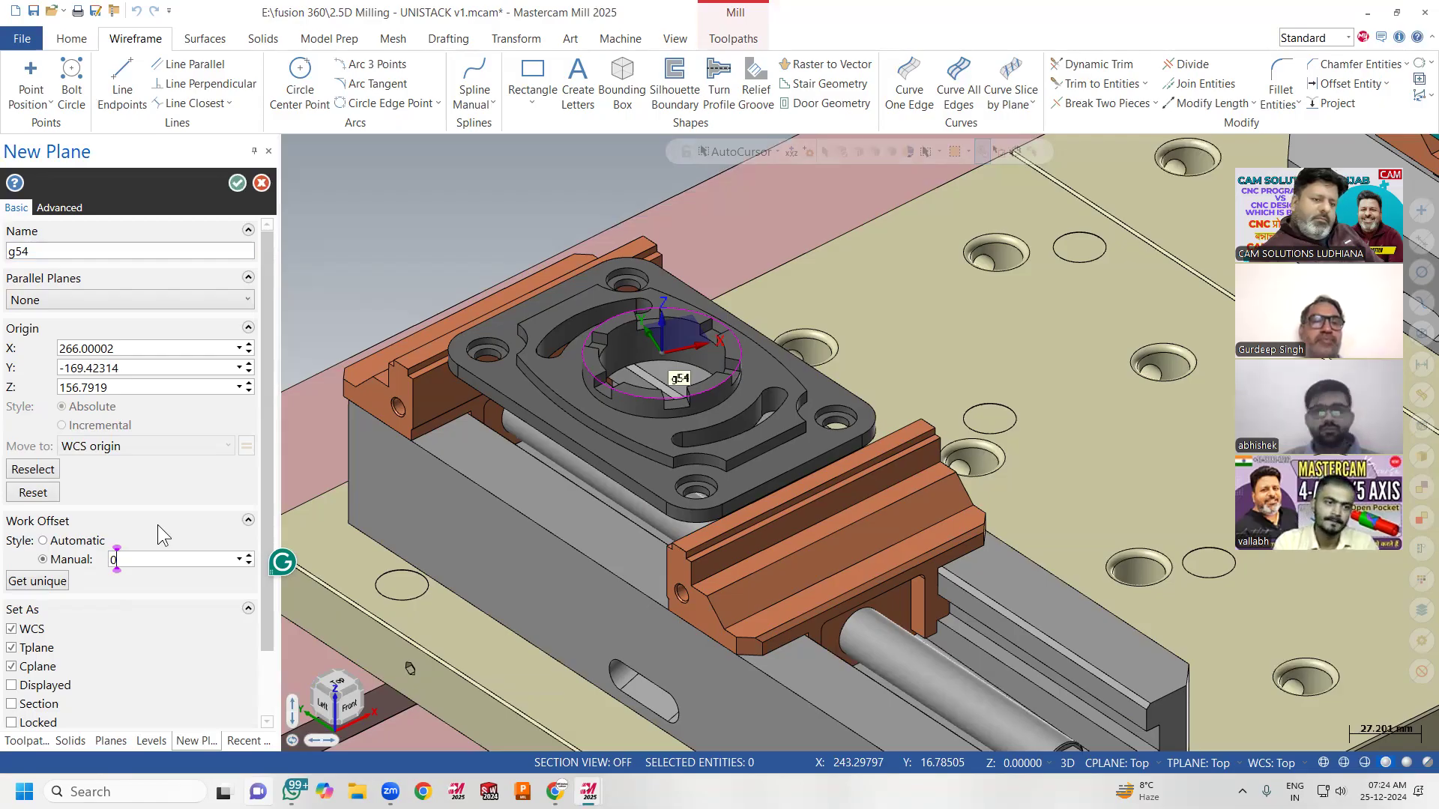
click(237, 183)
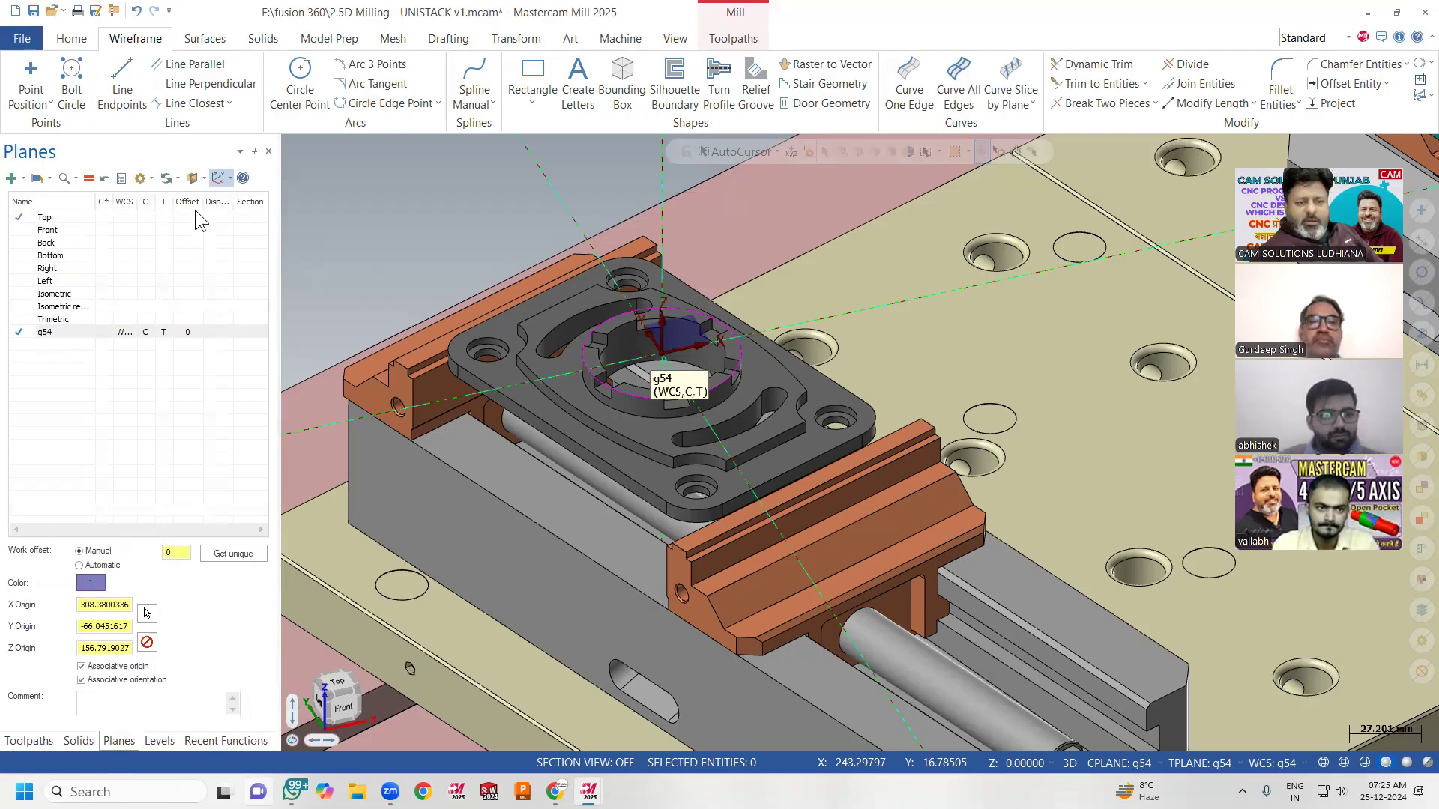
Edit the g54 plane through its gnomon, rotating it 20° counterclockwise about Z to square it with the part, and accept the change
click(189, 331)
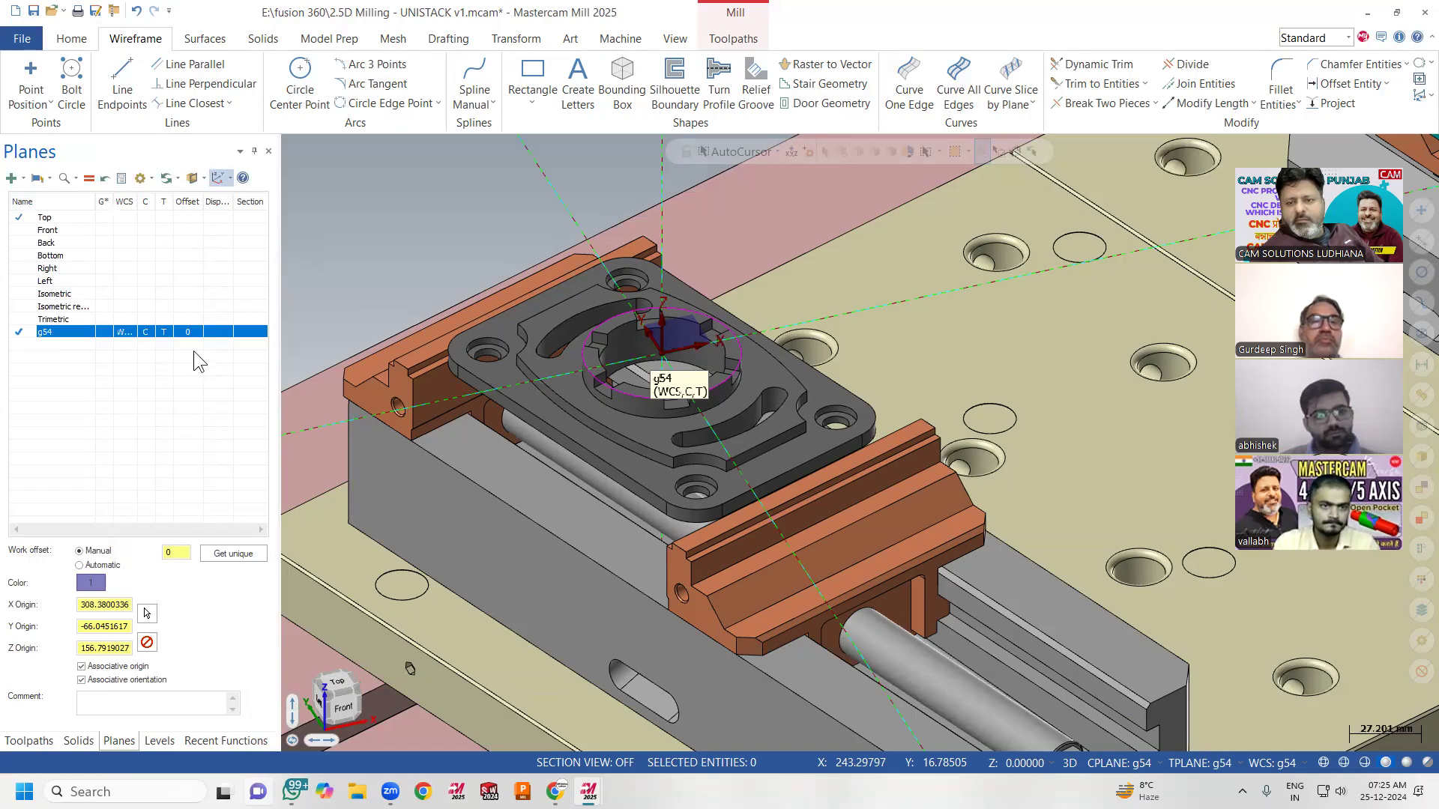
double_click(656, 351)
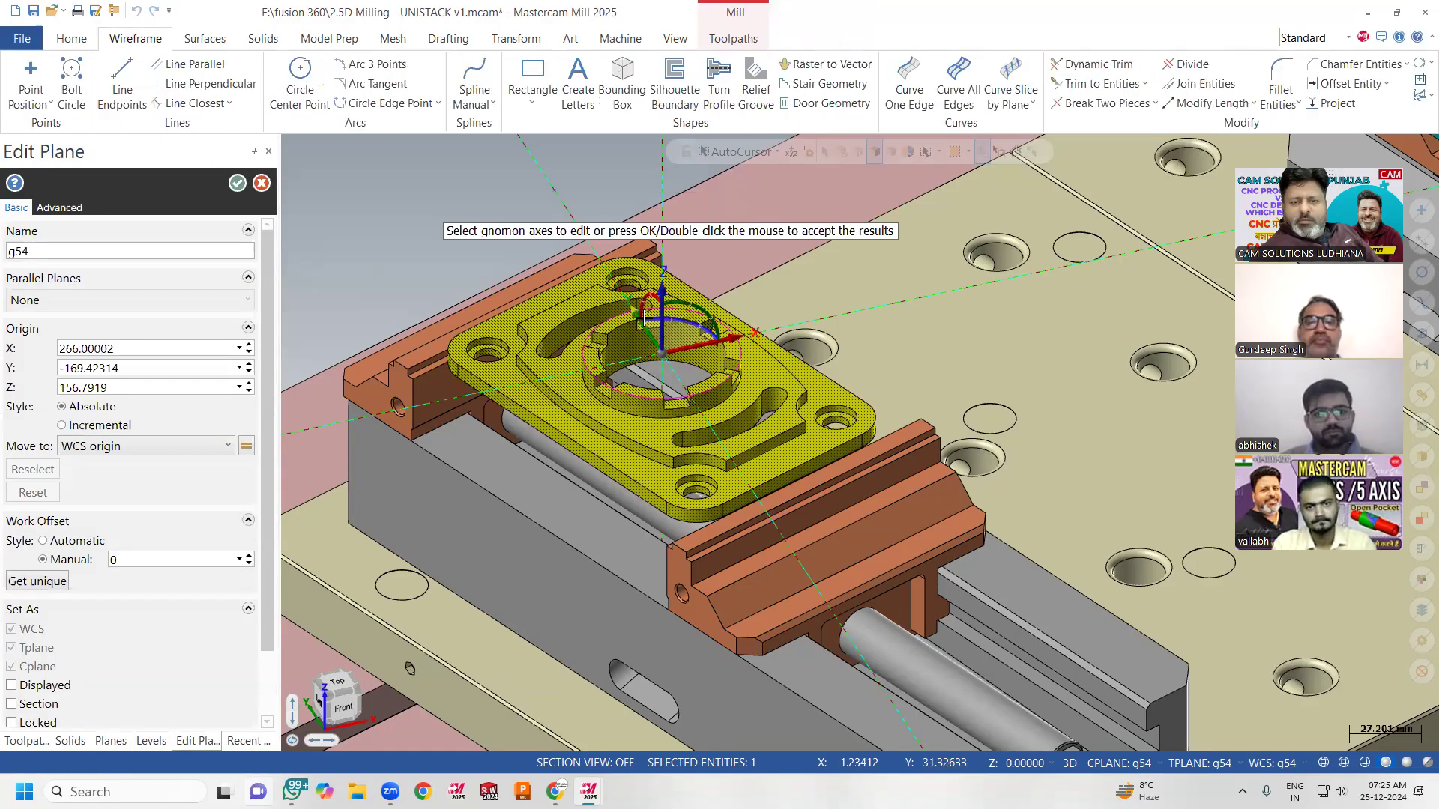
scroll(644, 318, up, 3)
middle_drag(650, 352, 498, 190)
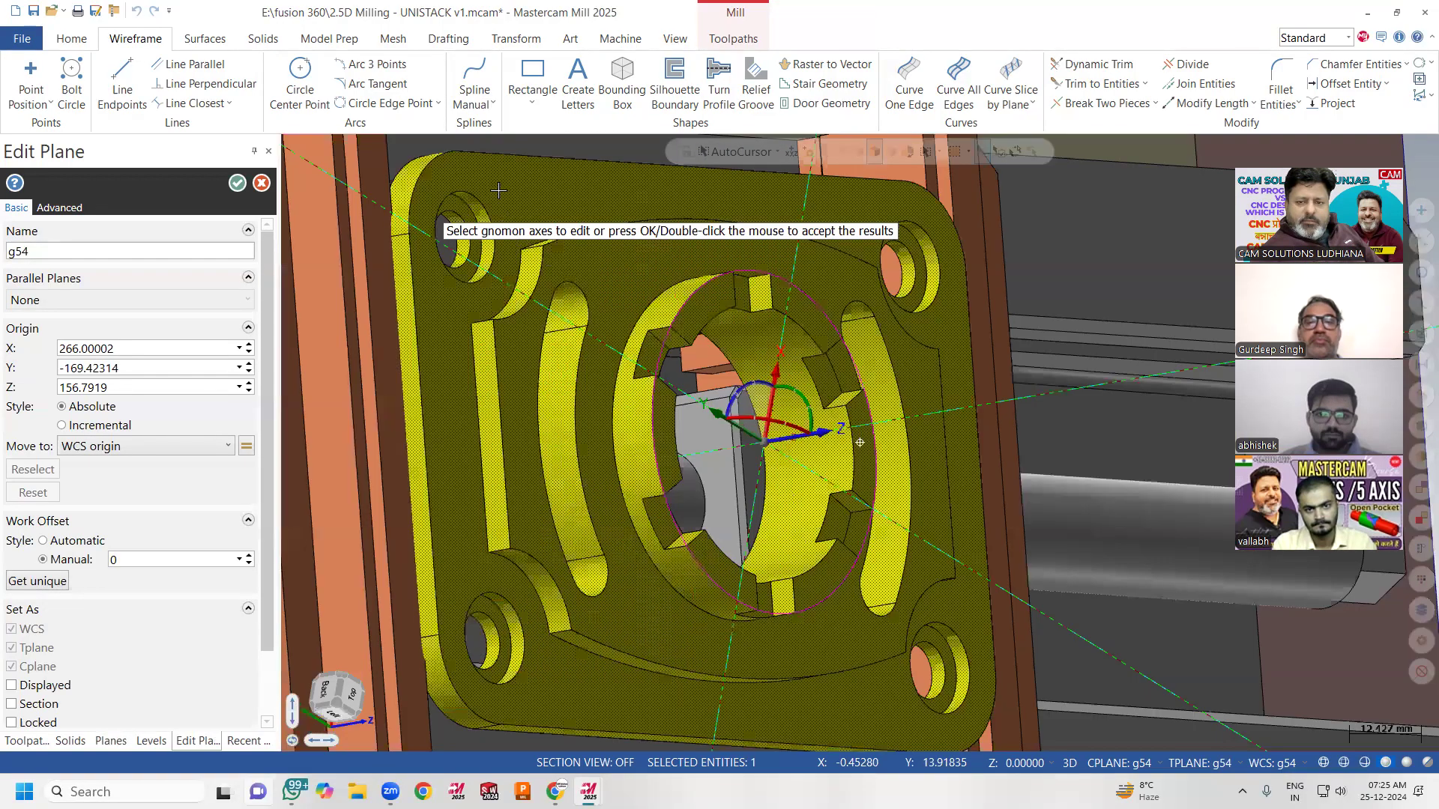
middle_drag(780, 454, 893, 549)
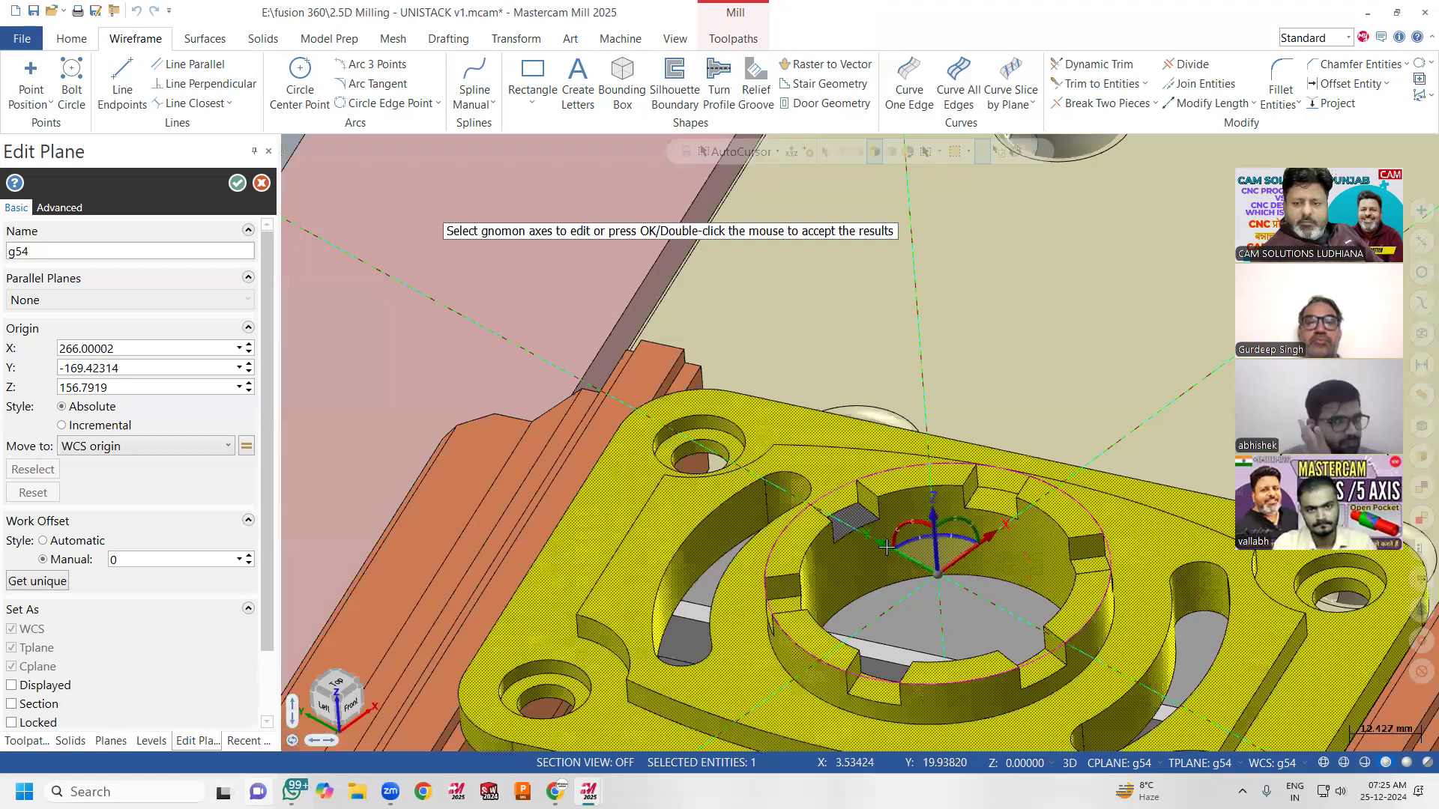
click(918, 583)
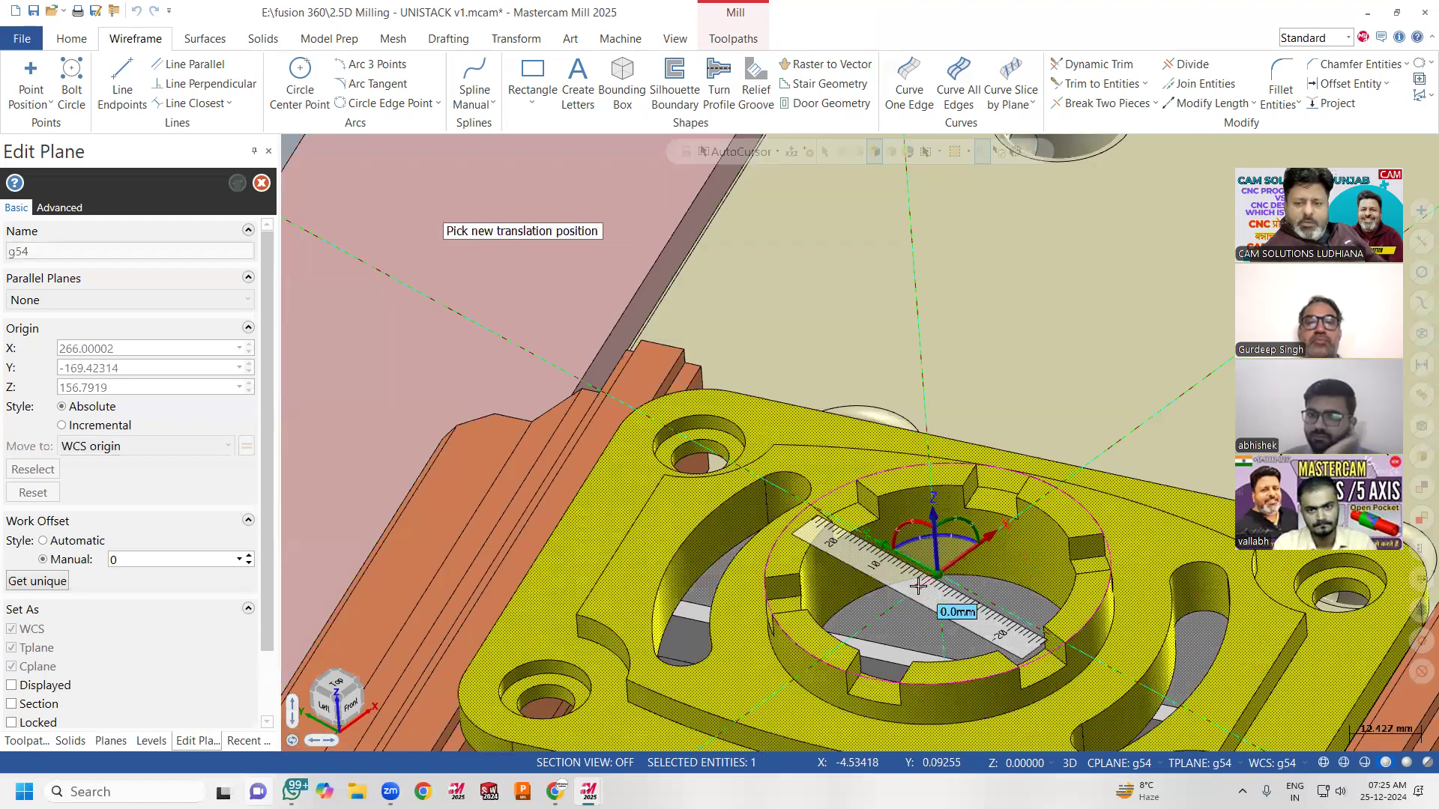
click(920, 586)
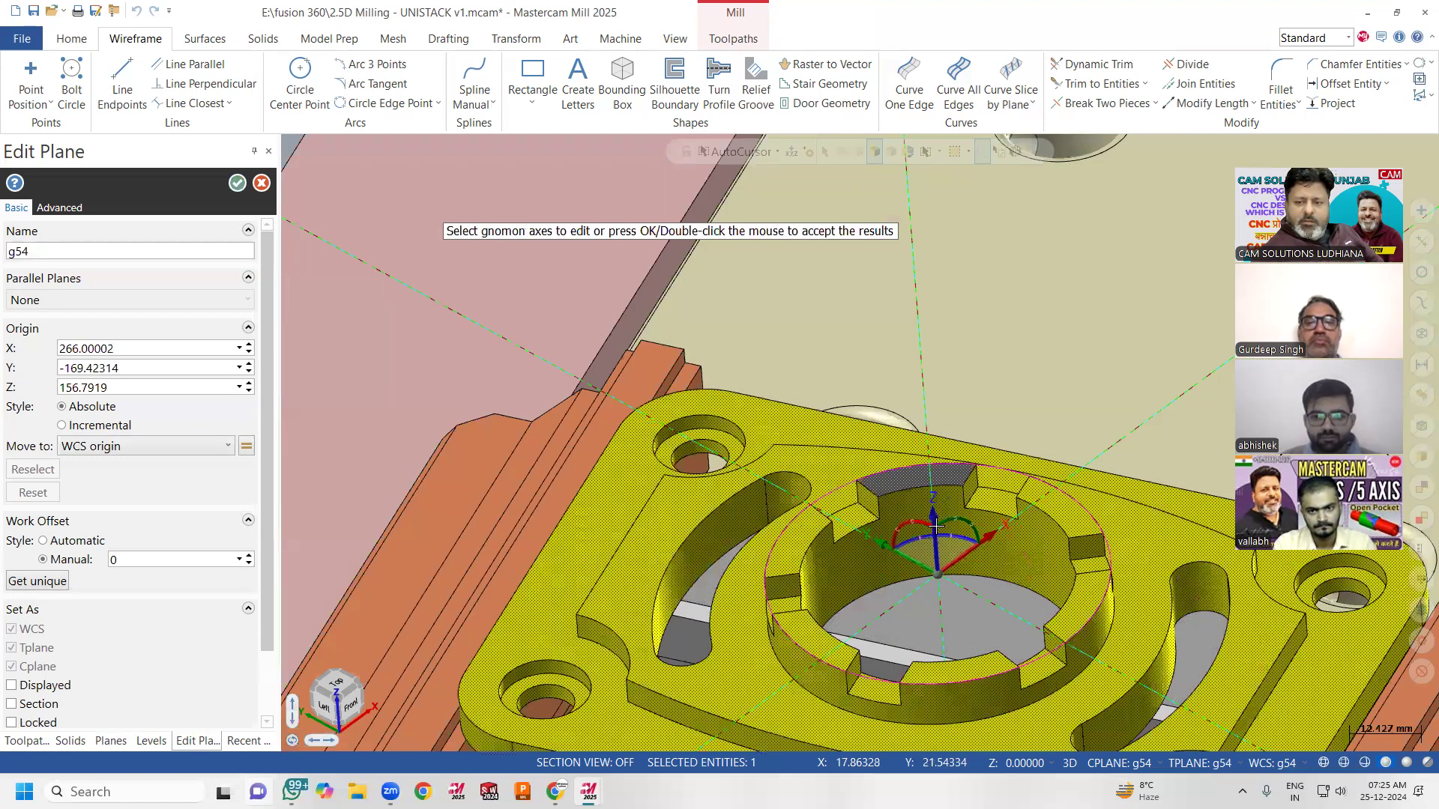
right_click(663, 323)
click(722, 406)
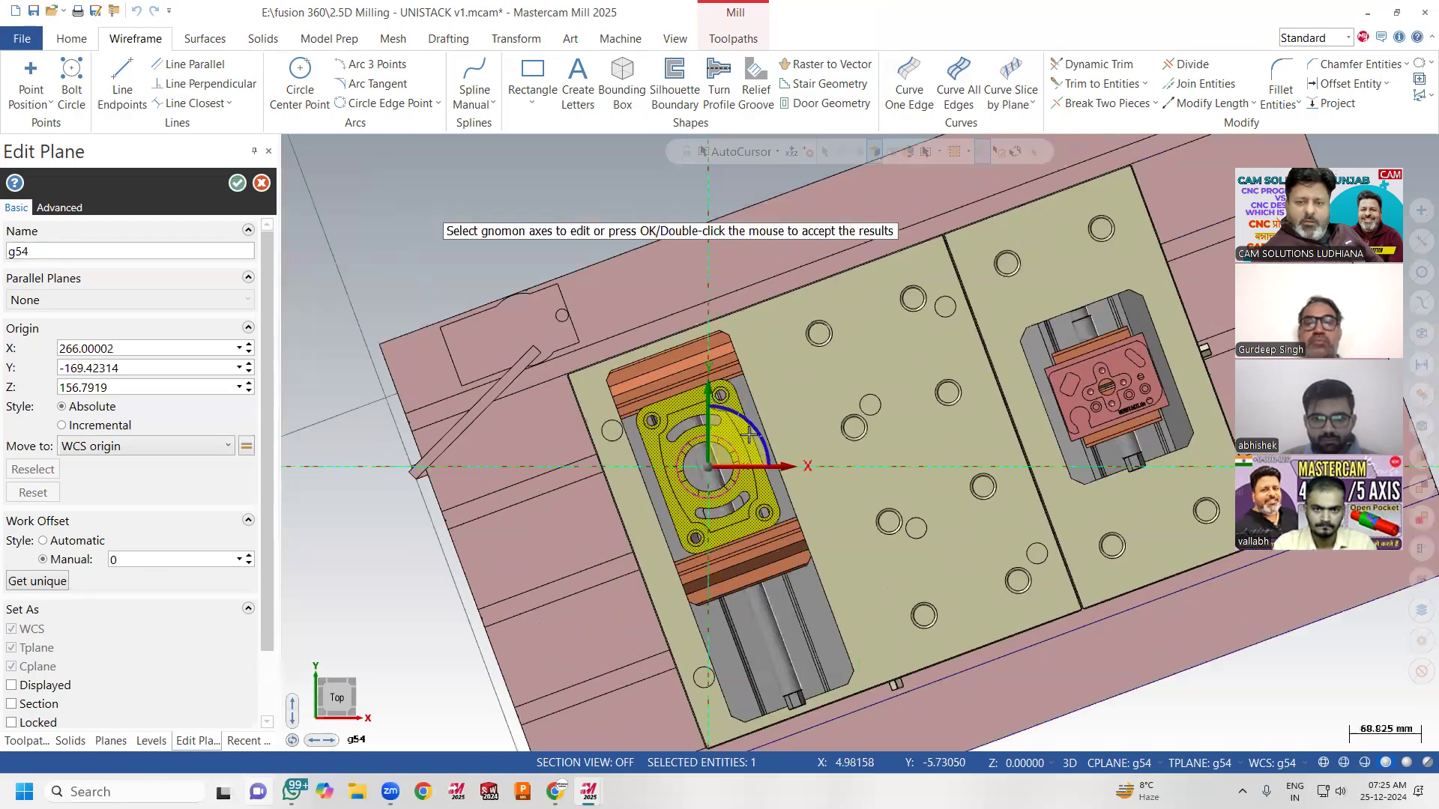
click(744, 424)
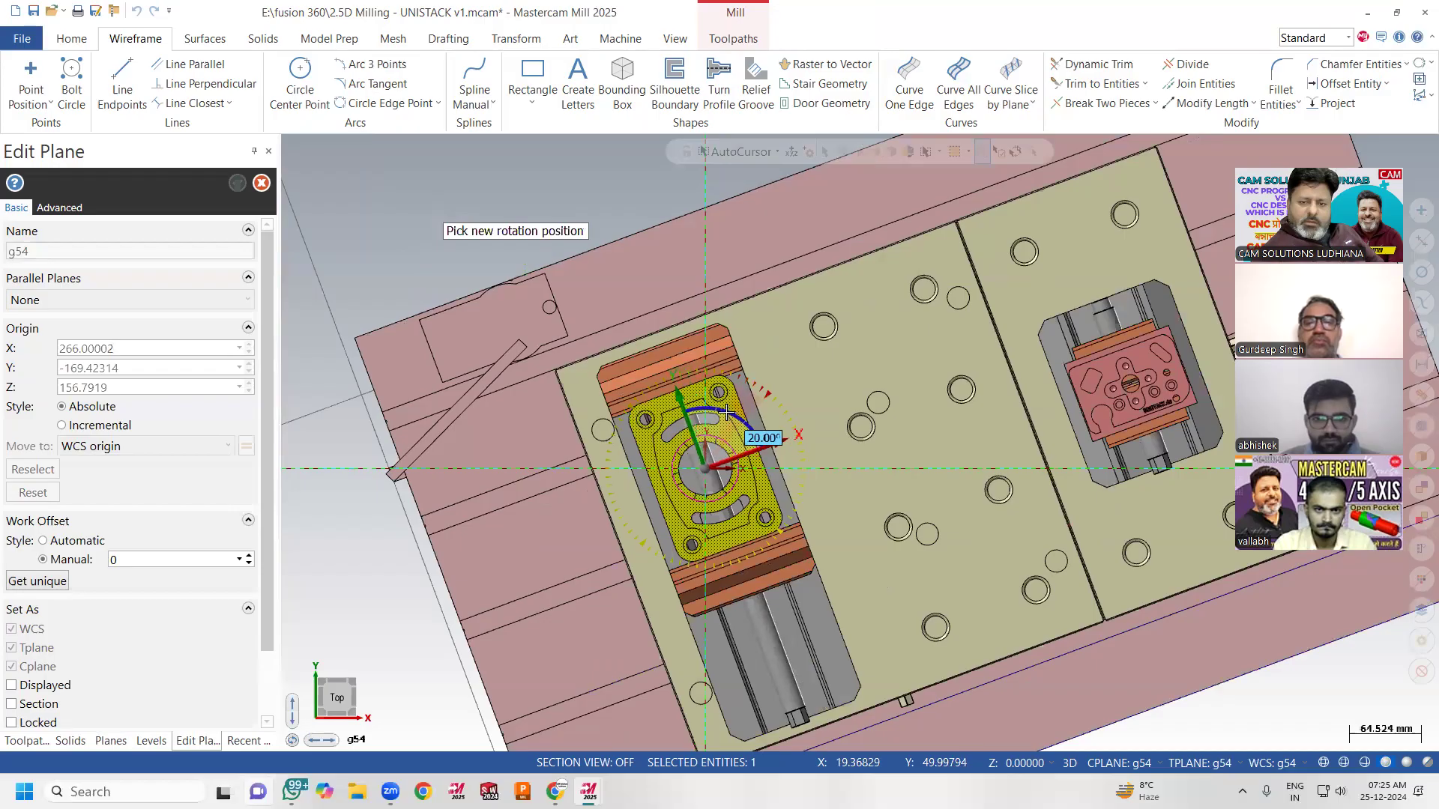
click(727, 416)
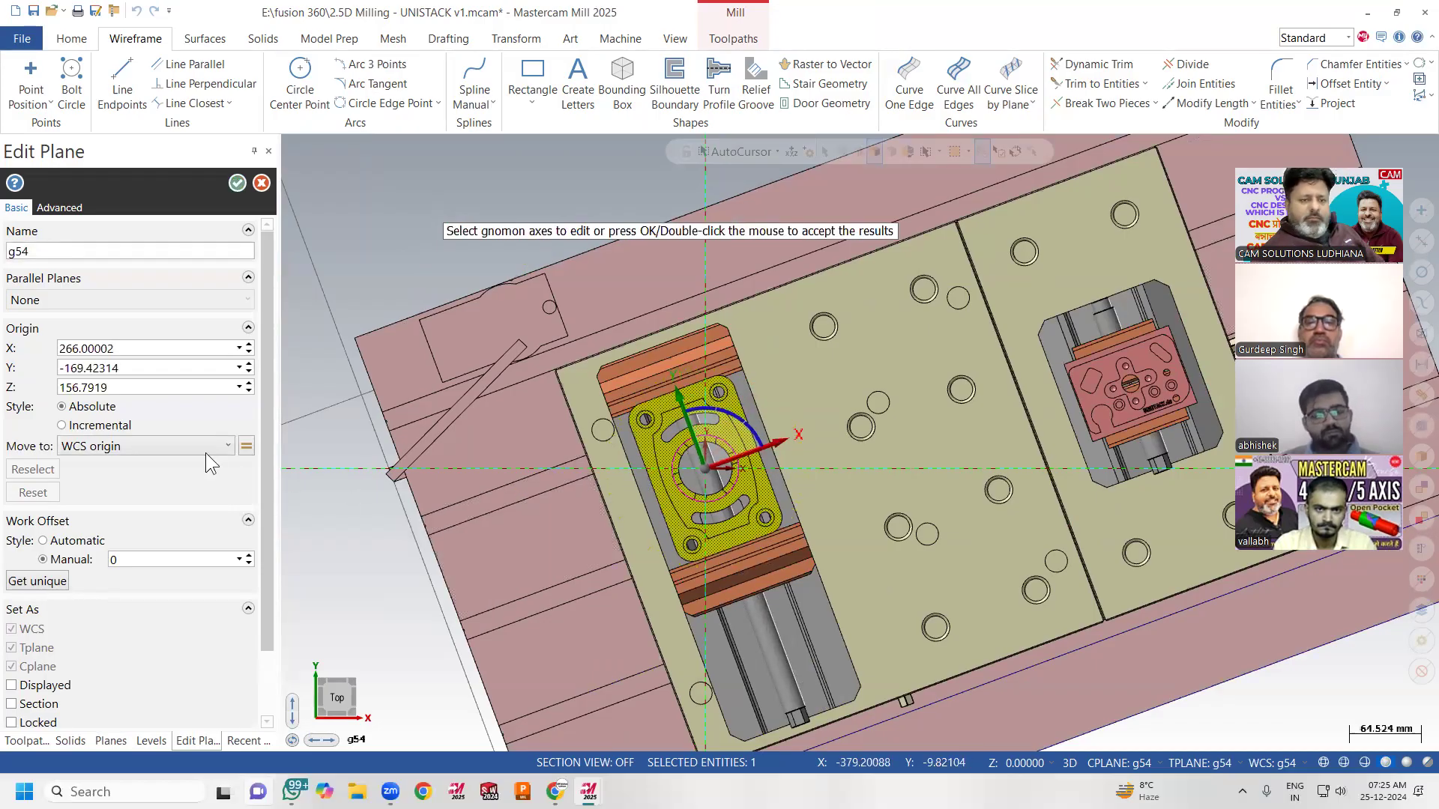
click(237, 184)
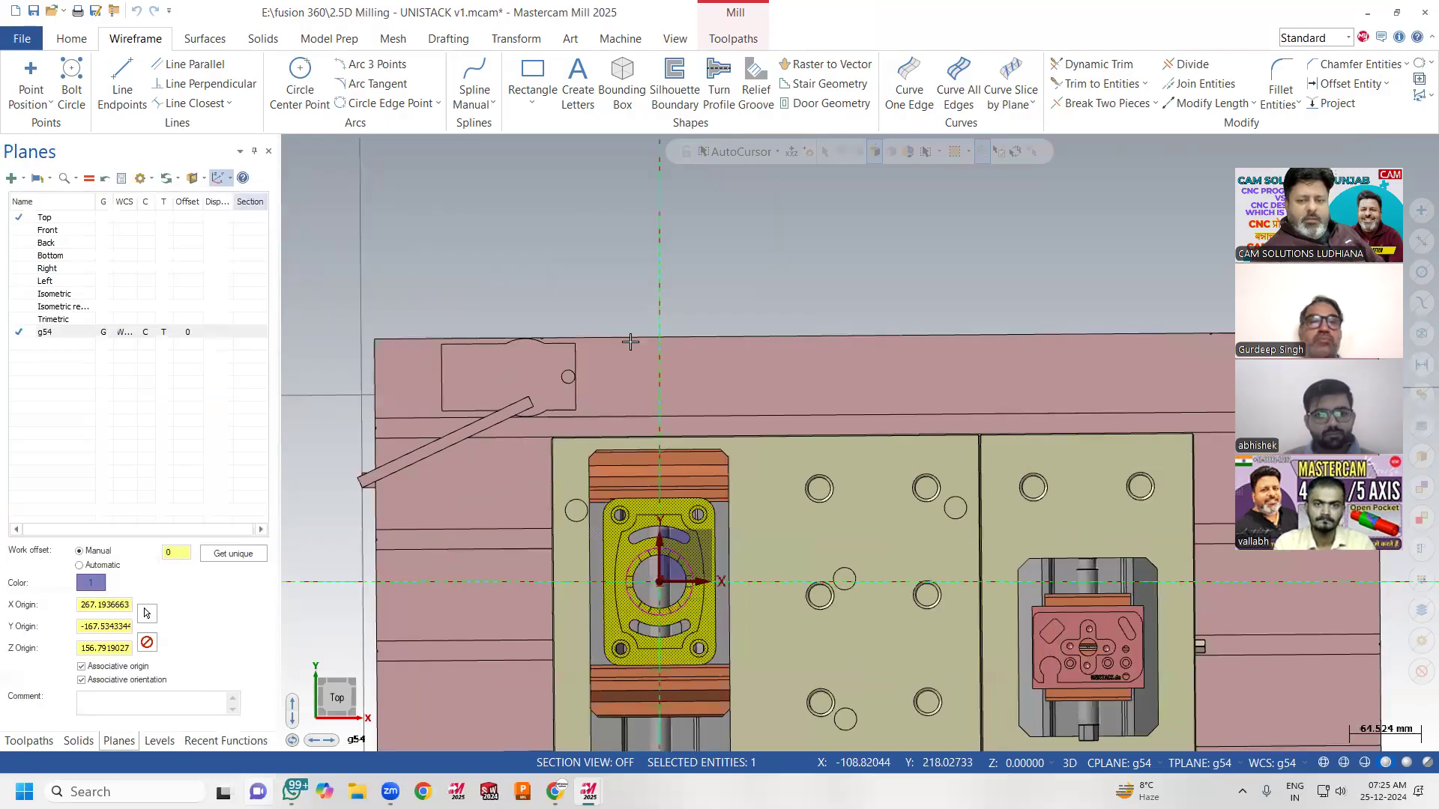
Examine the g54 plane on the clamped part in isometric view, the toolpath list, and the second part in the smaller vise
right_click(736, 297)
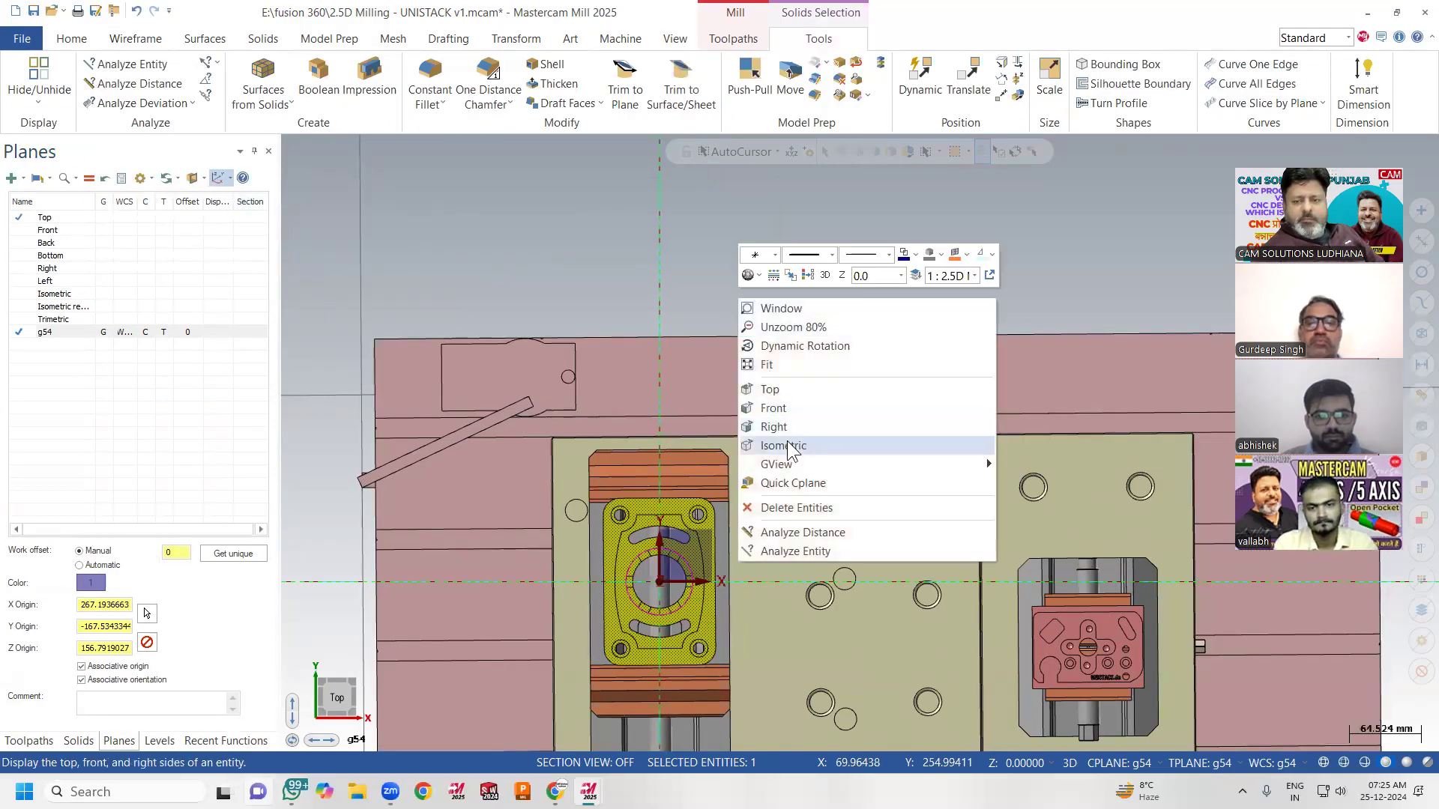
click(776, 439)
scroll(831, 231, up, 4)
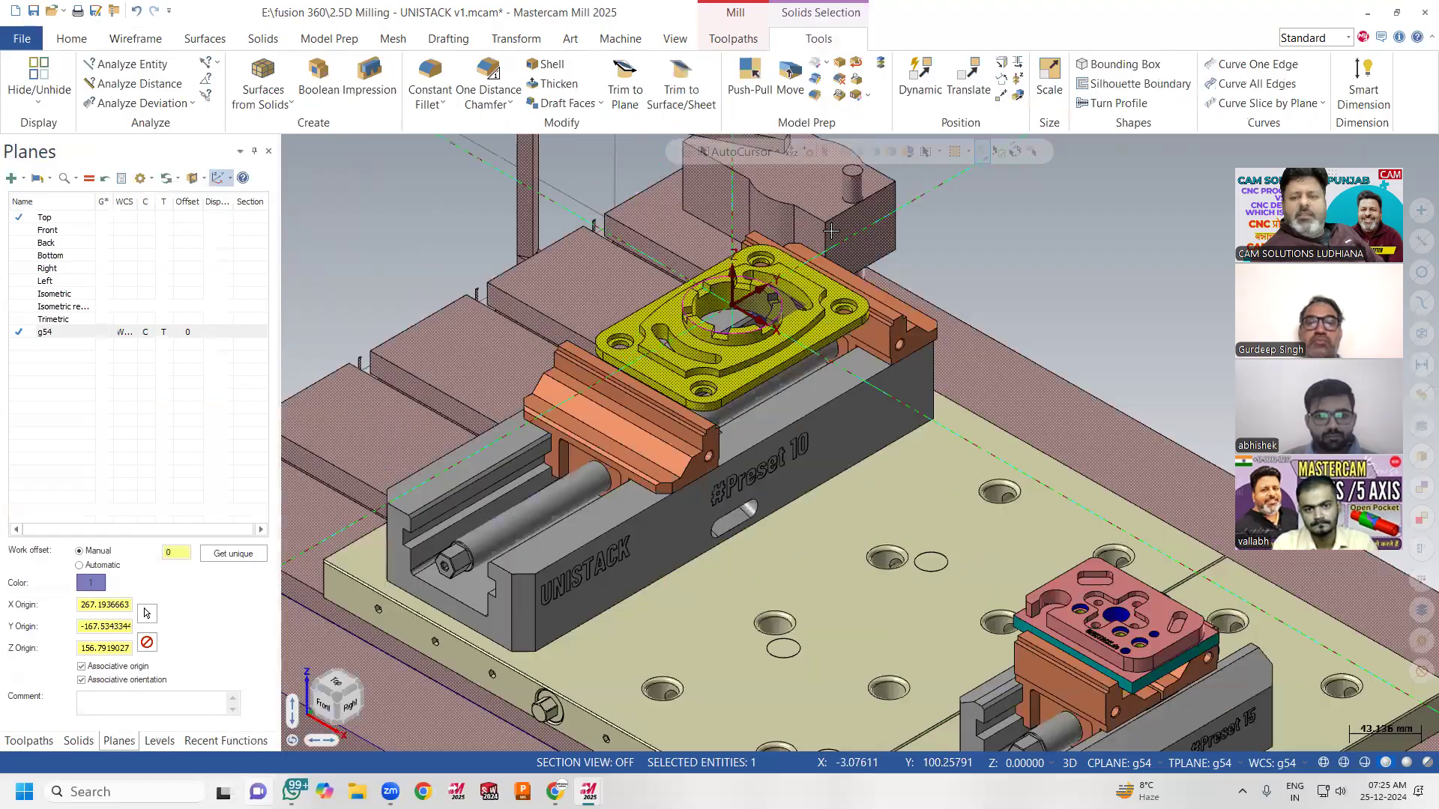
scroll(831, 231, up, 3)
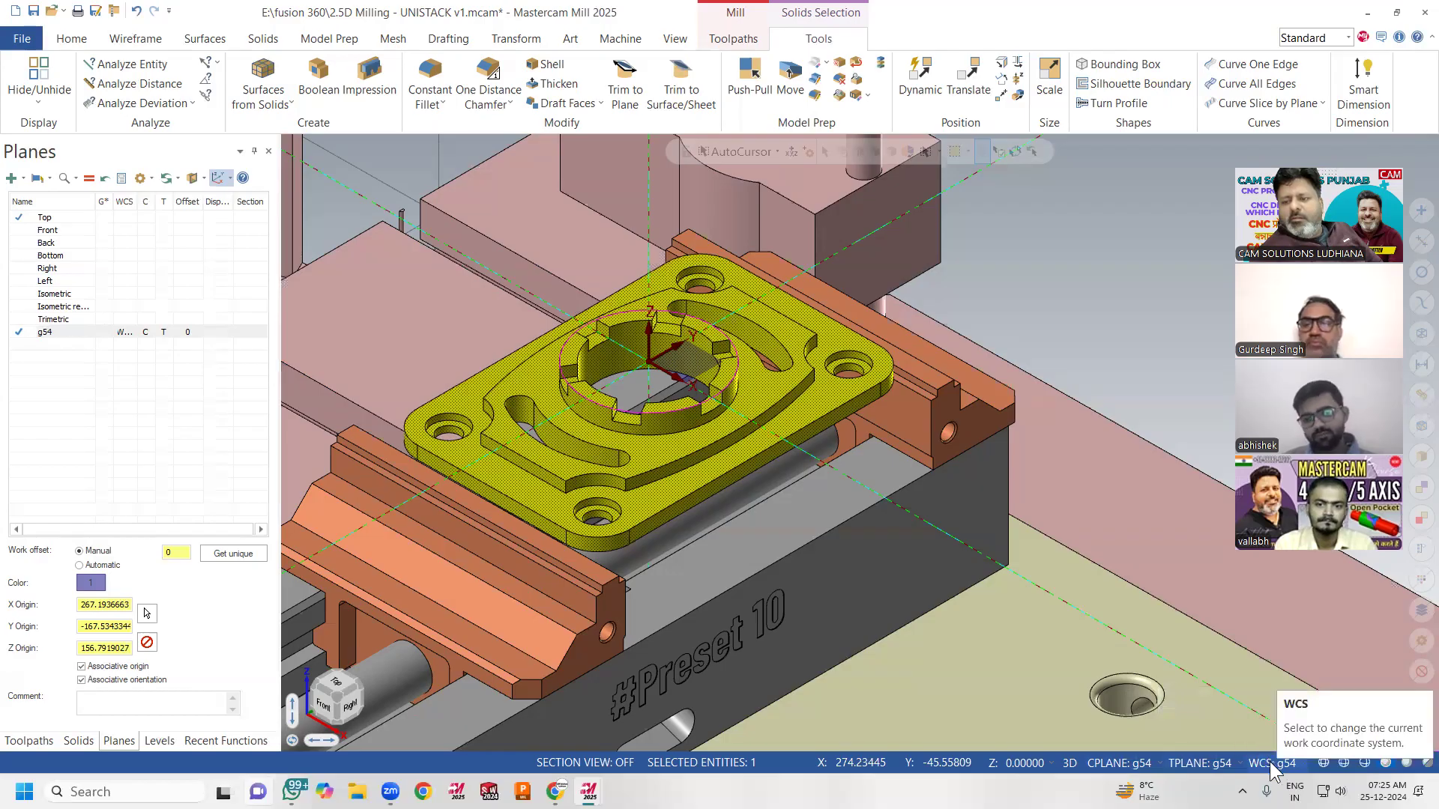
click(29, 740)
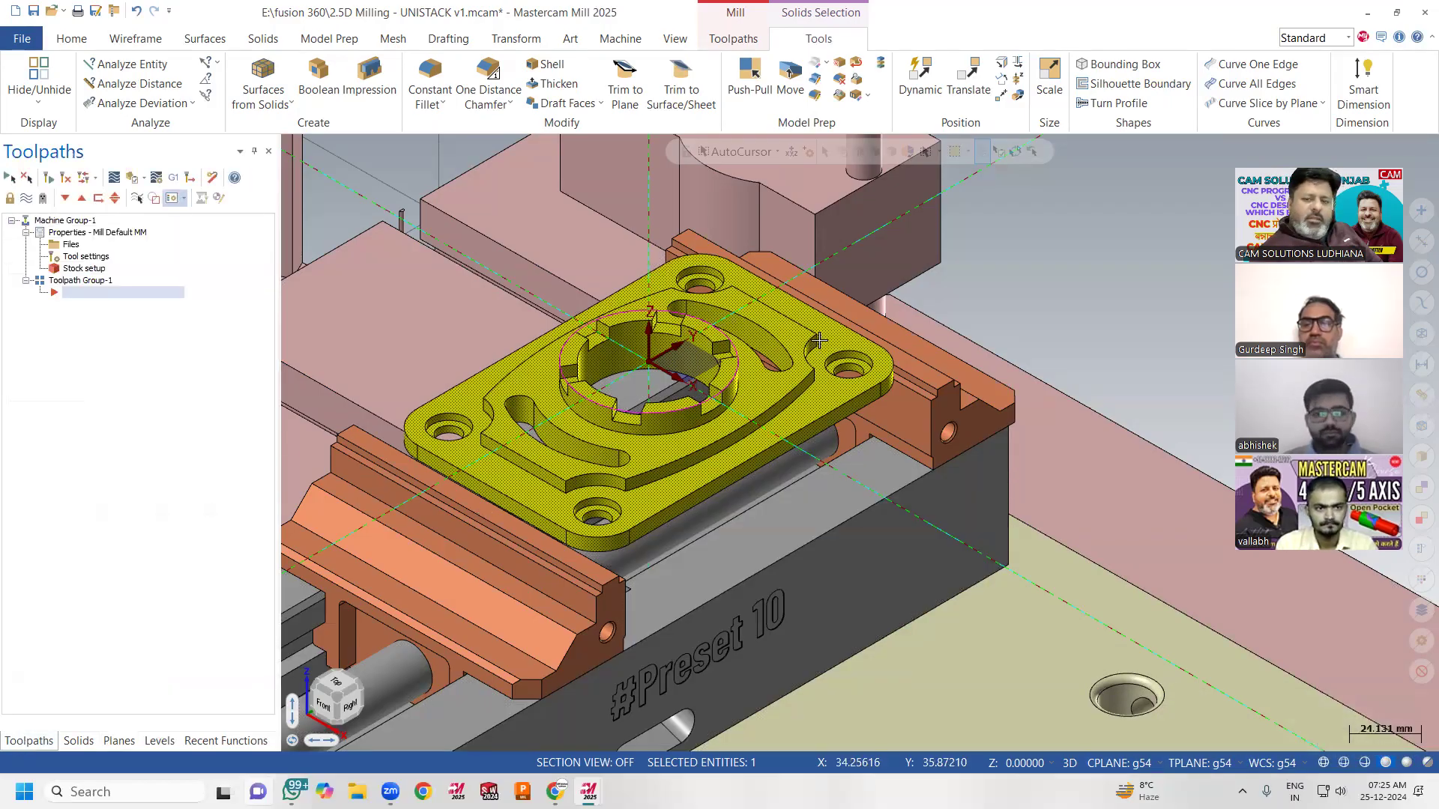
scroll(823, 268, down, 1)
scroll(779, 258, down, 4)
scroll(1086, 562, up, 8)
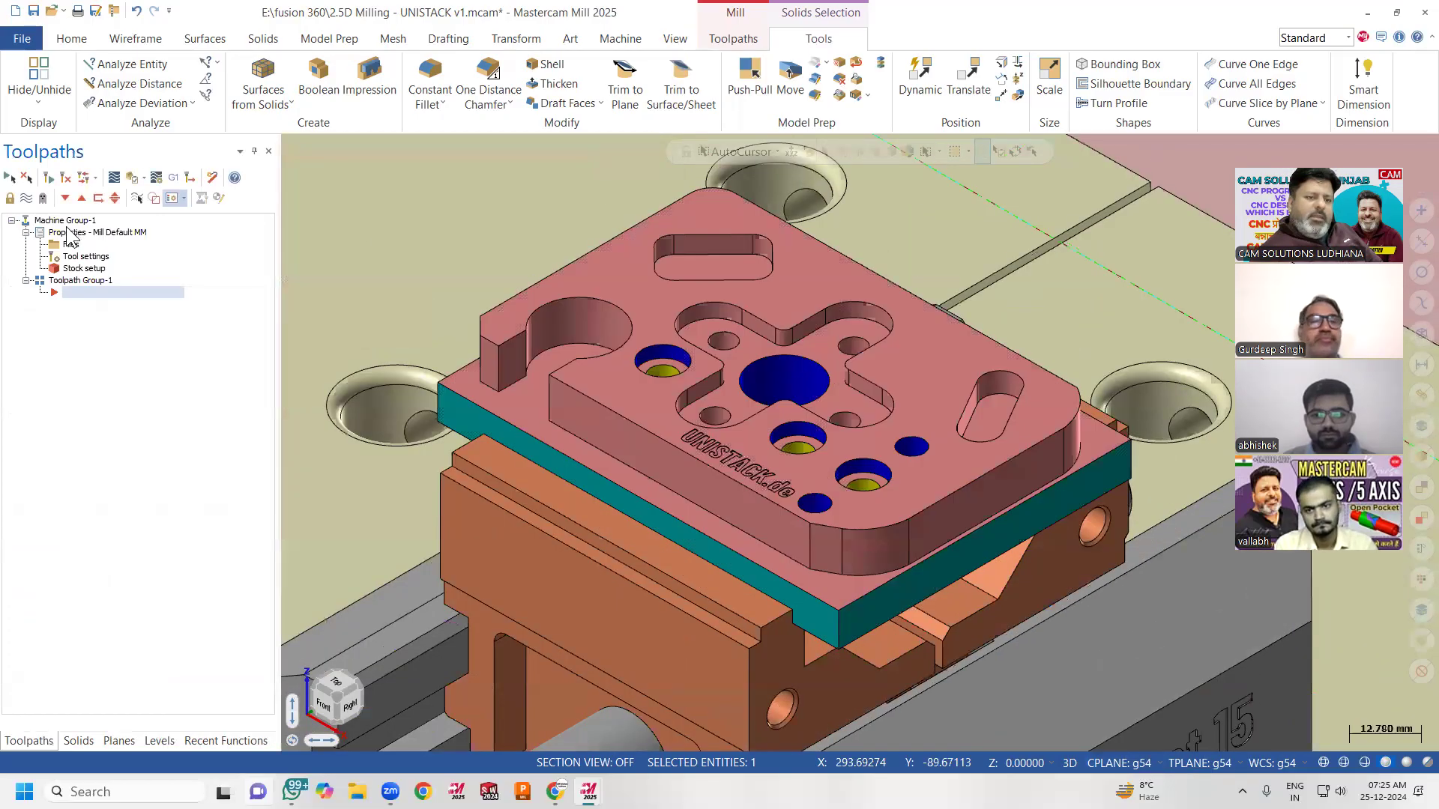
Start a new plane from the top solid face of the part clamped in the smaller vise
click(120, 740)
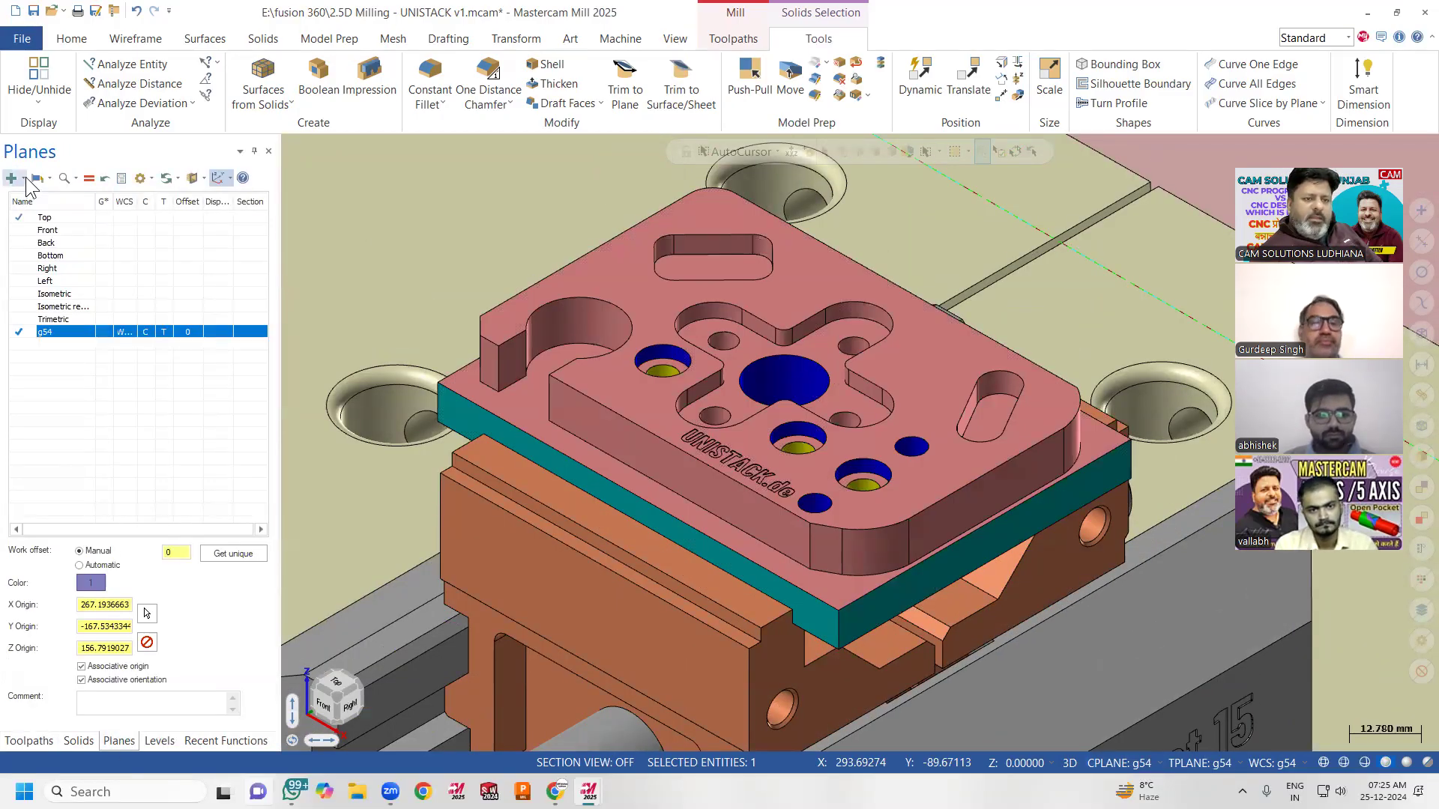
click(15, 178)
click(53, 215)
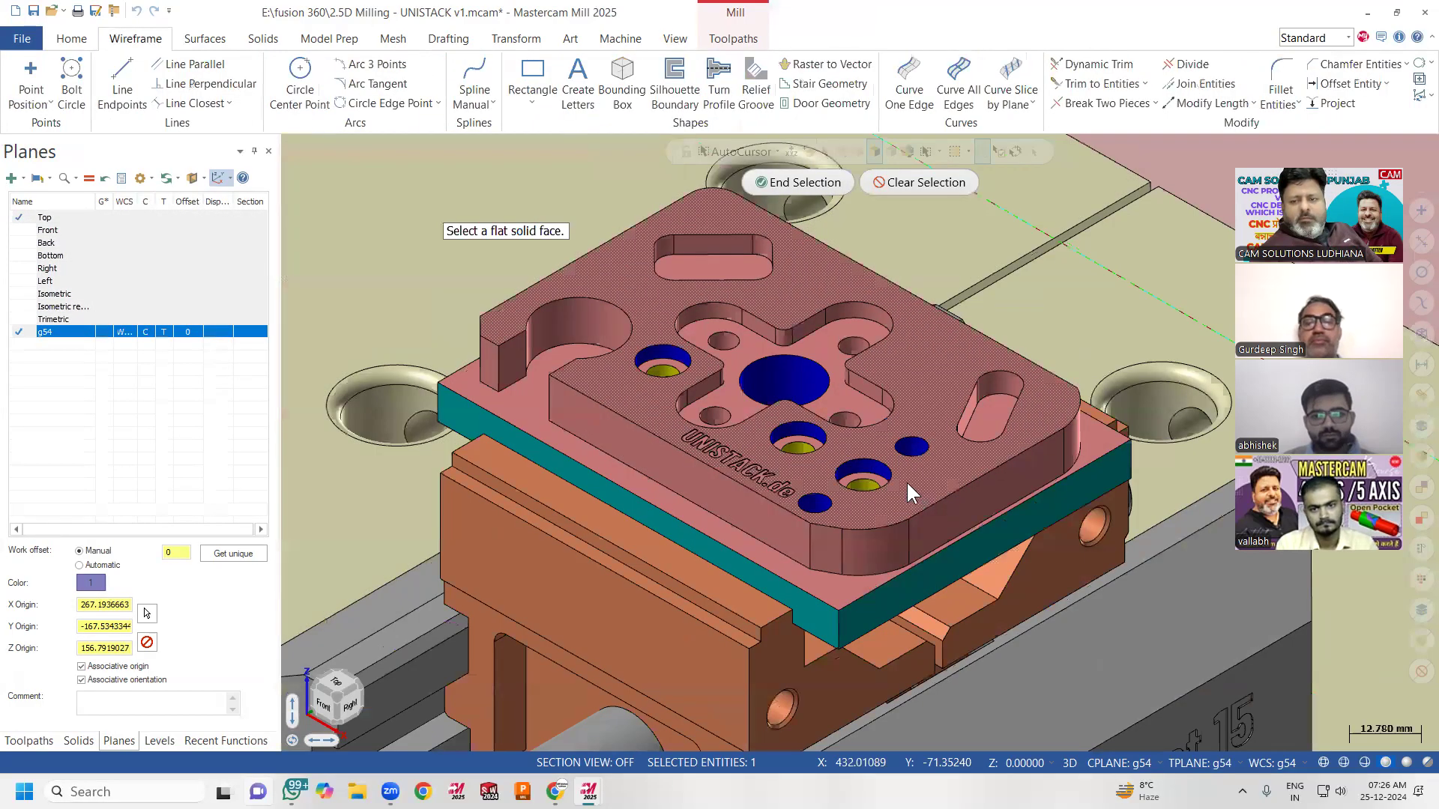
click(910, 492)
key(Return)
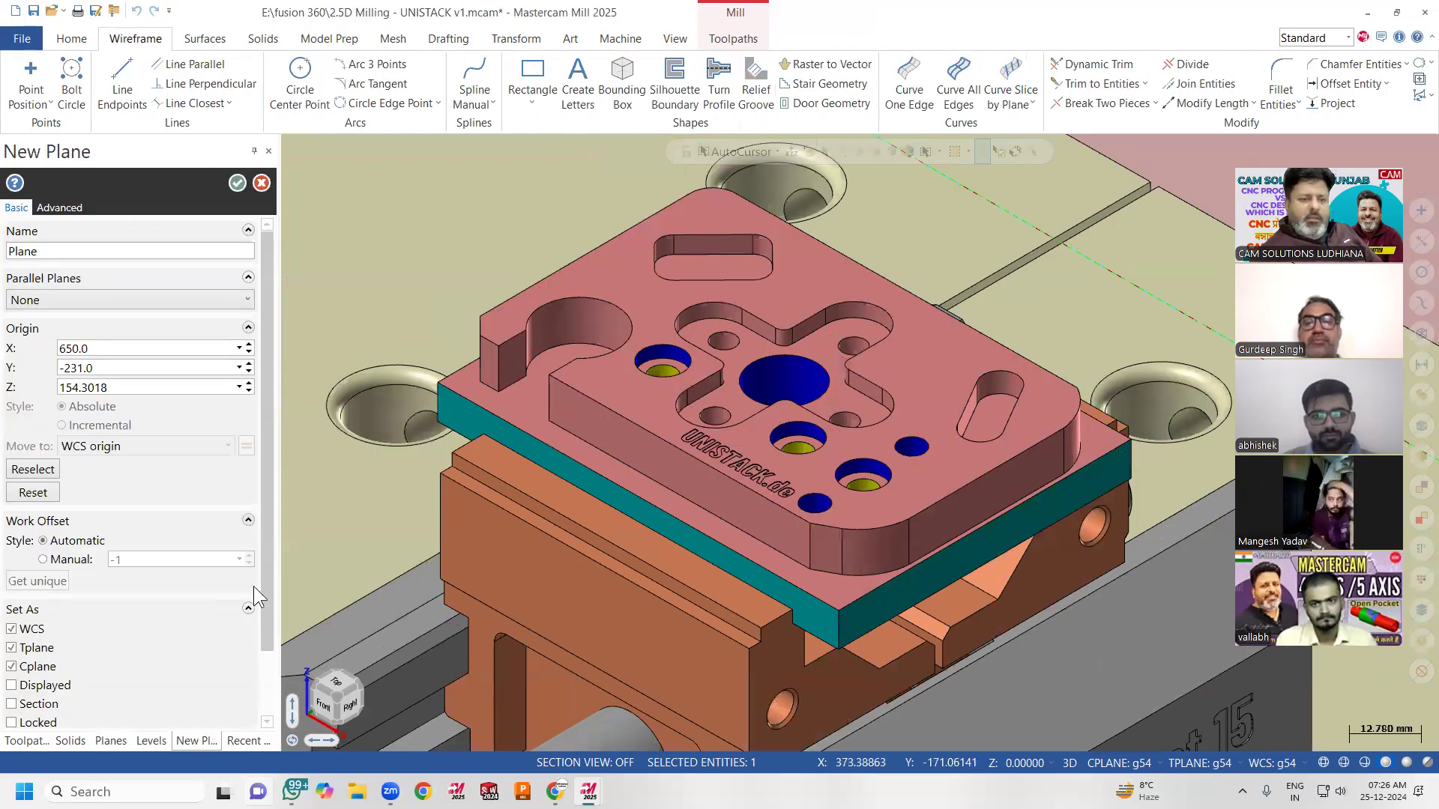
Name the new plane g55, set its work offset manually to 1, and accept it
double_click(48, 251)
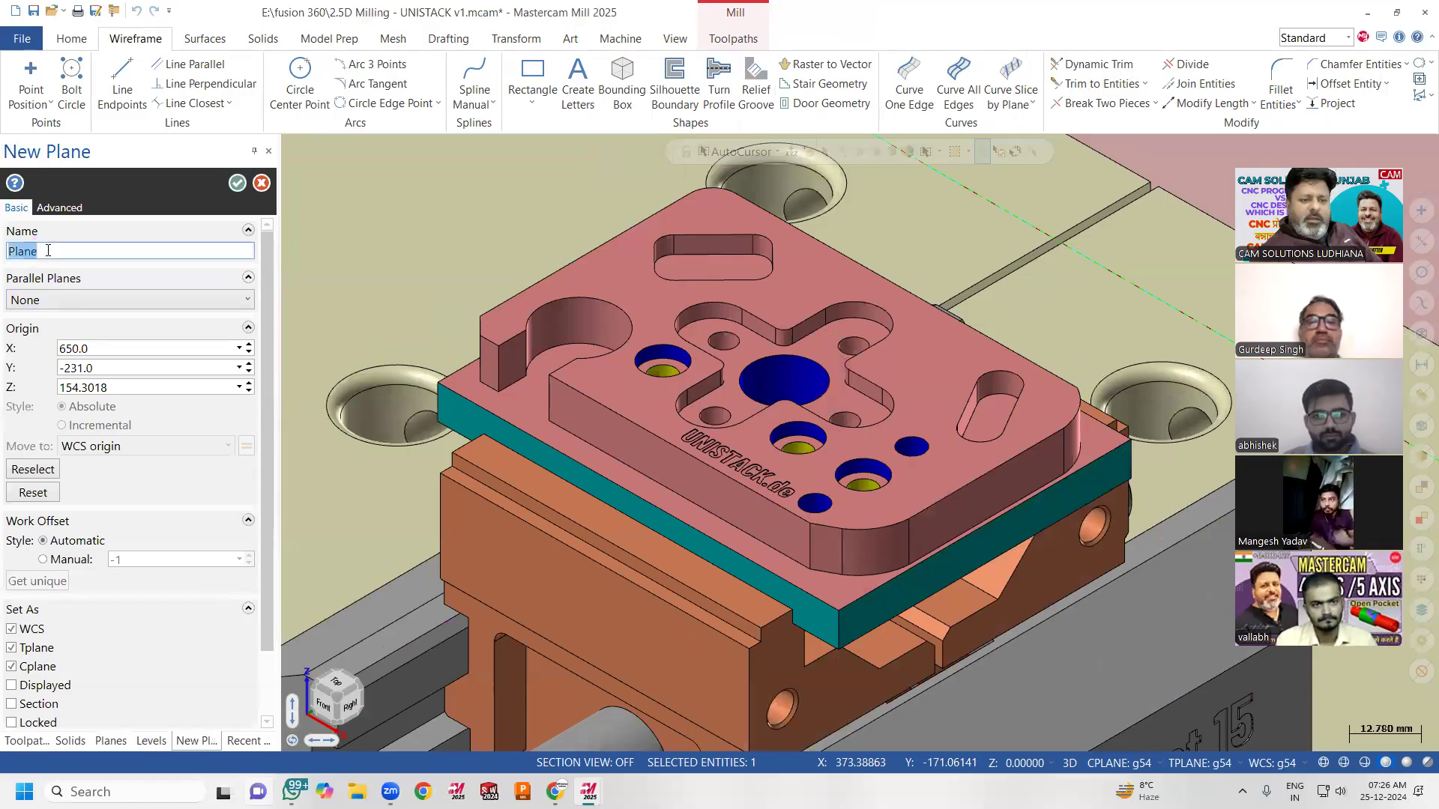
text(g55)
click(66, 559)
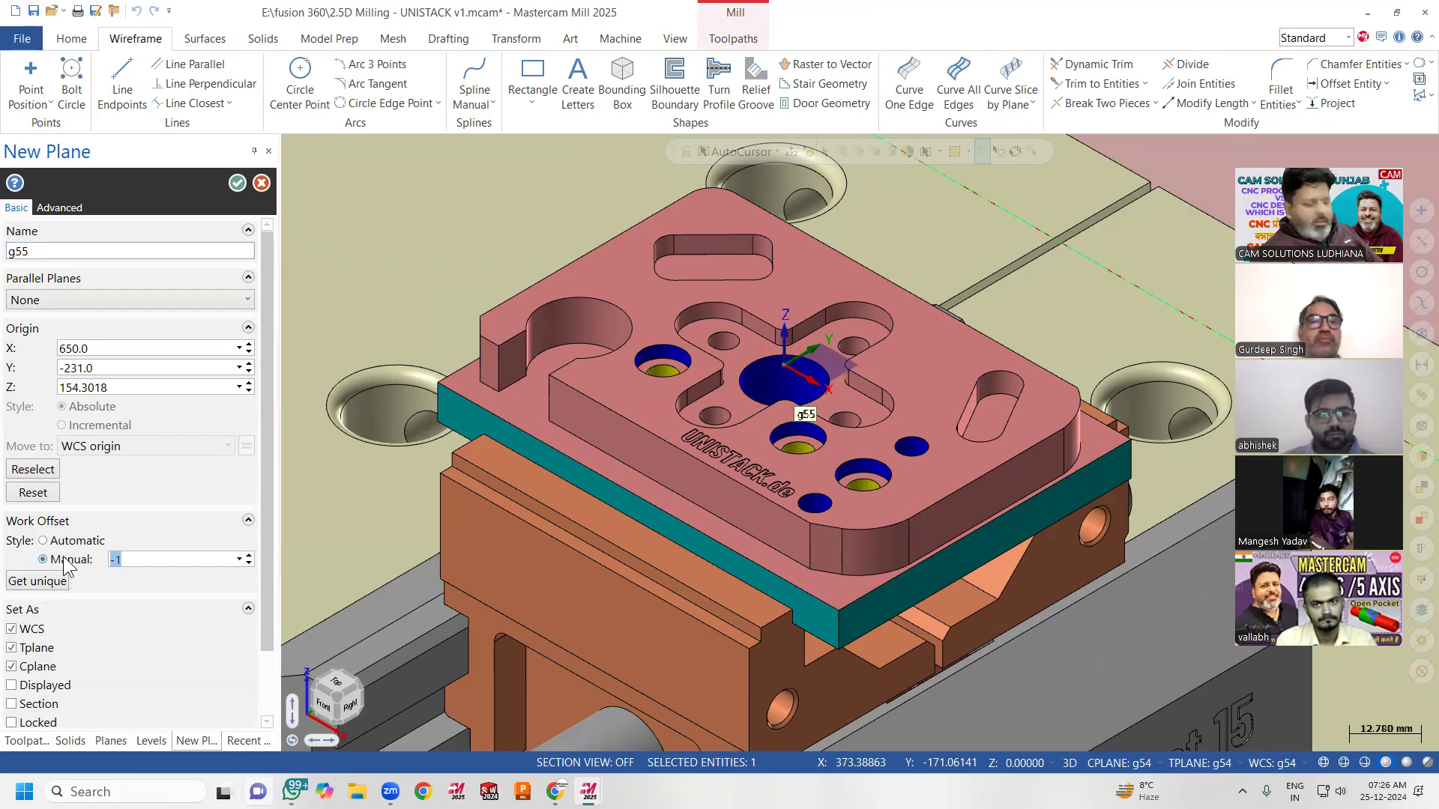
text(1)
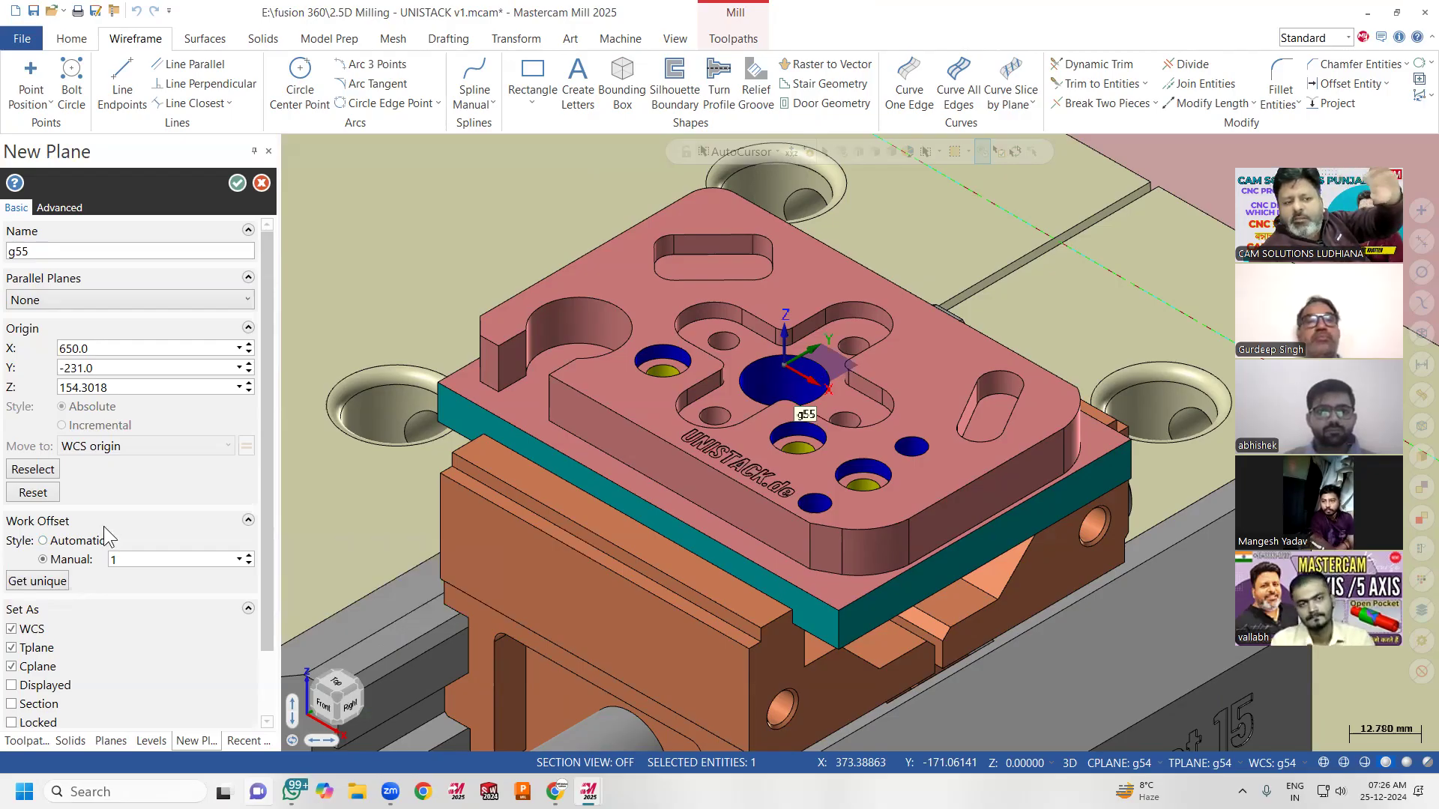
click(235, 183)
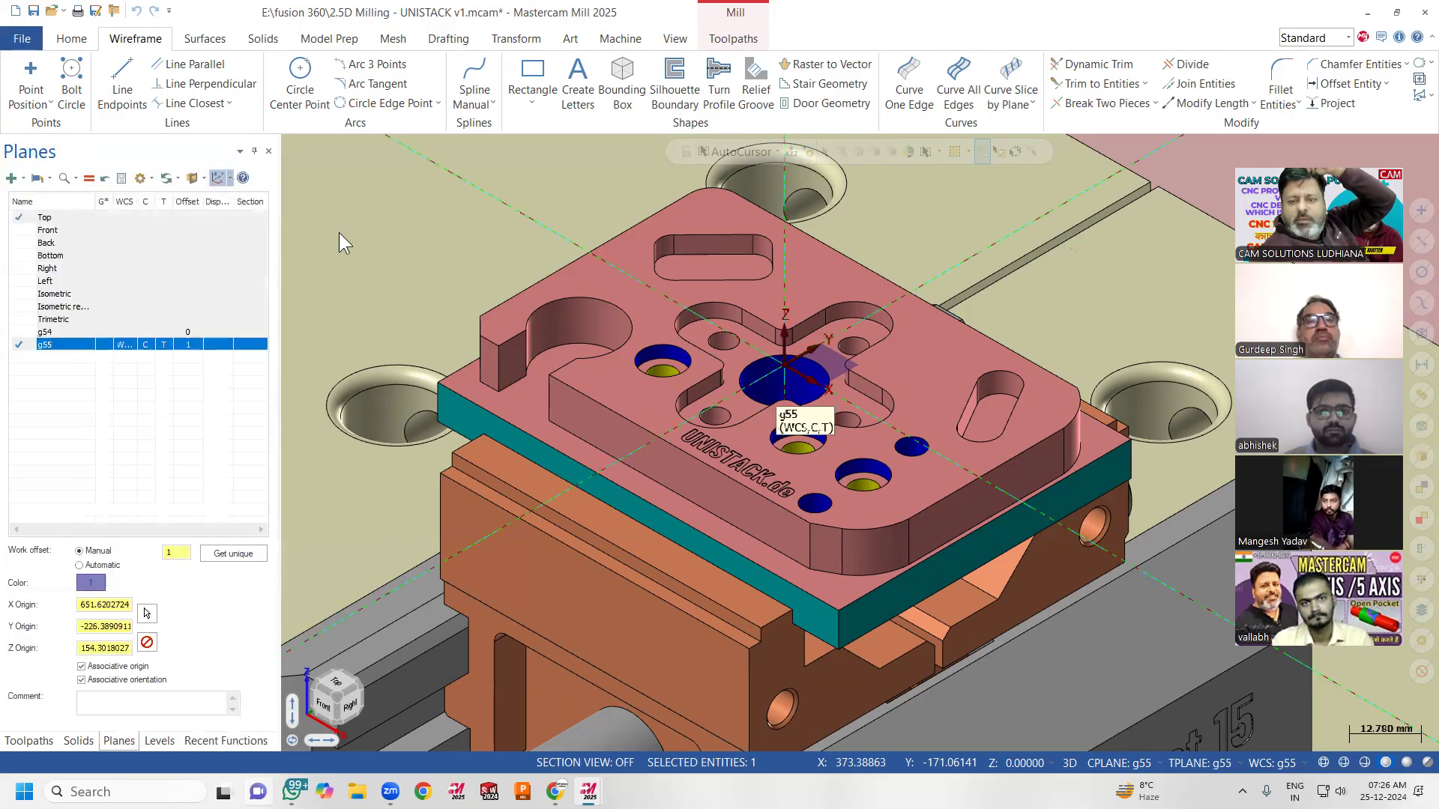
Switch the WCS, construction plane and tool plane between g54 and g55 to compare them, finishing with g54 active for all three
scroll(765, 307, down, 3)
mouse_move(568, 353)
middle_down()
mouse_move(668, 305)
mouse_move(864, 390)
mouse_move(798, 346)
mouse_move(991, 358)
middle_up()
scroll(991, 357, down, 1)
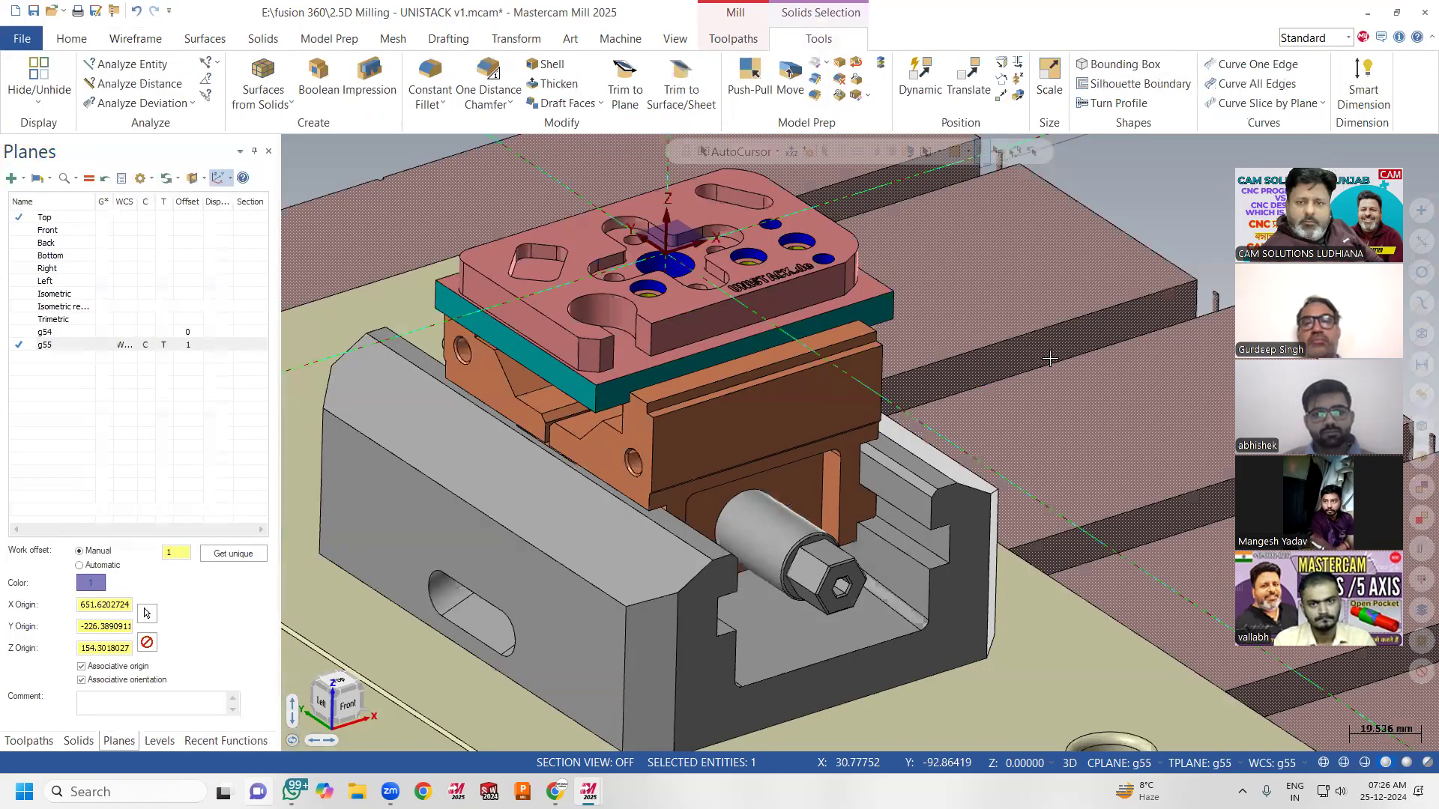
scroll(1049, 360, down, 8)
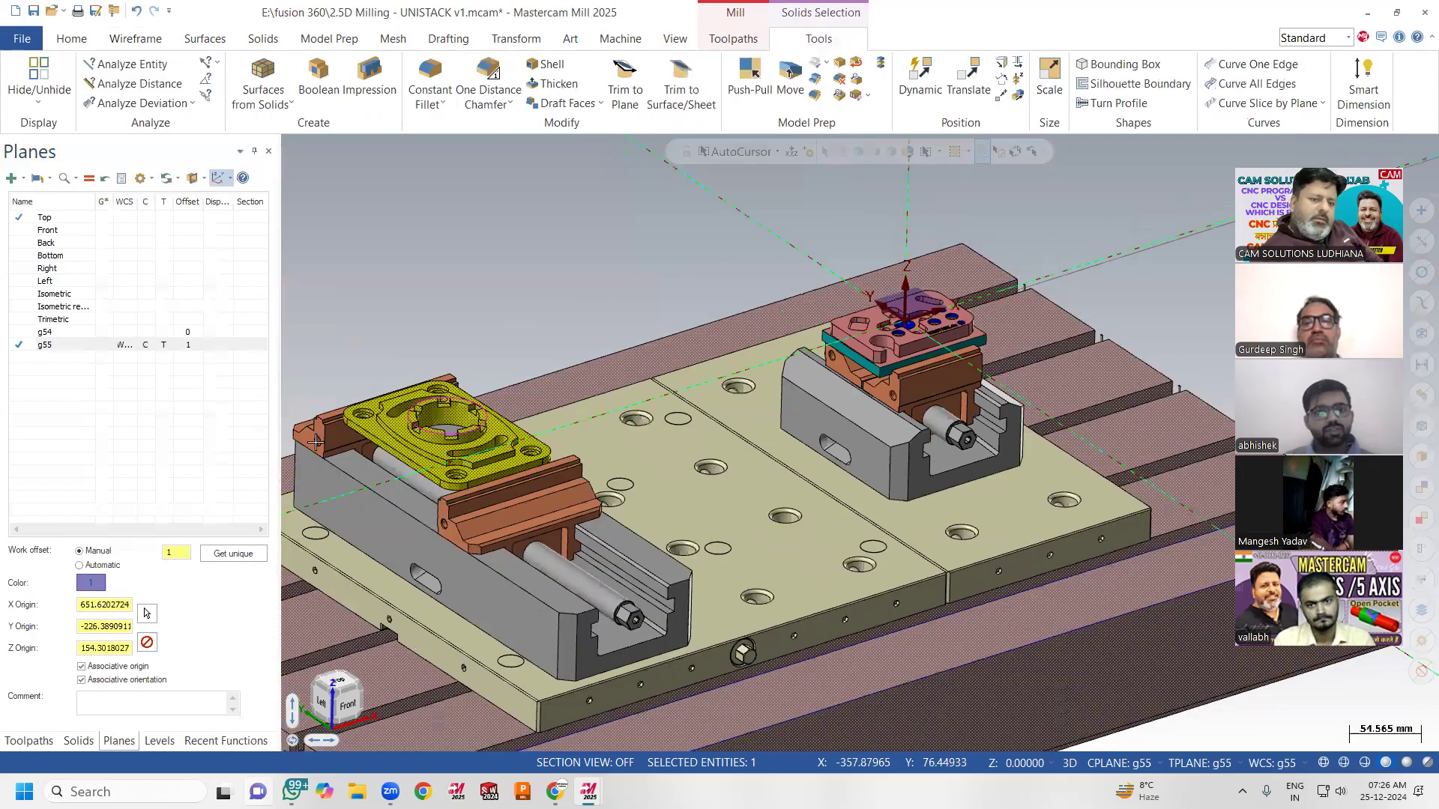
click(42, 334)
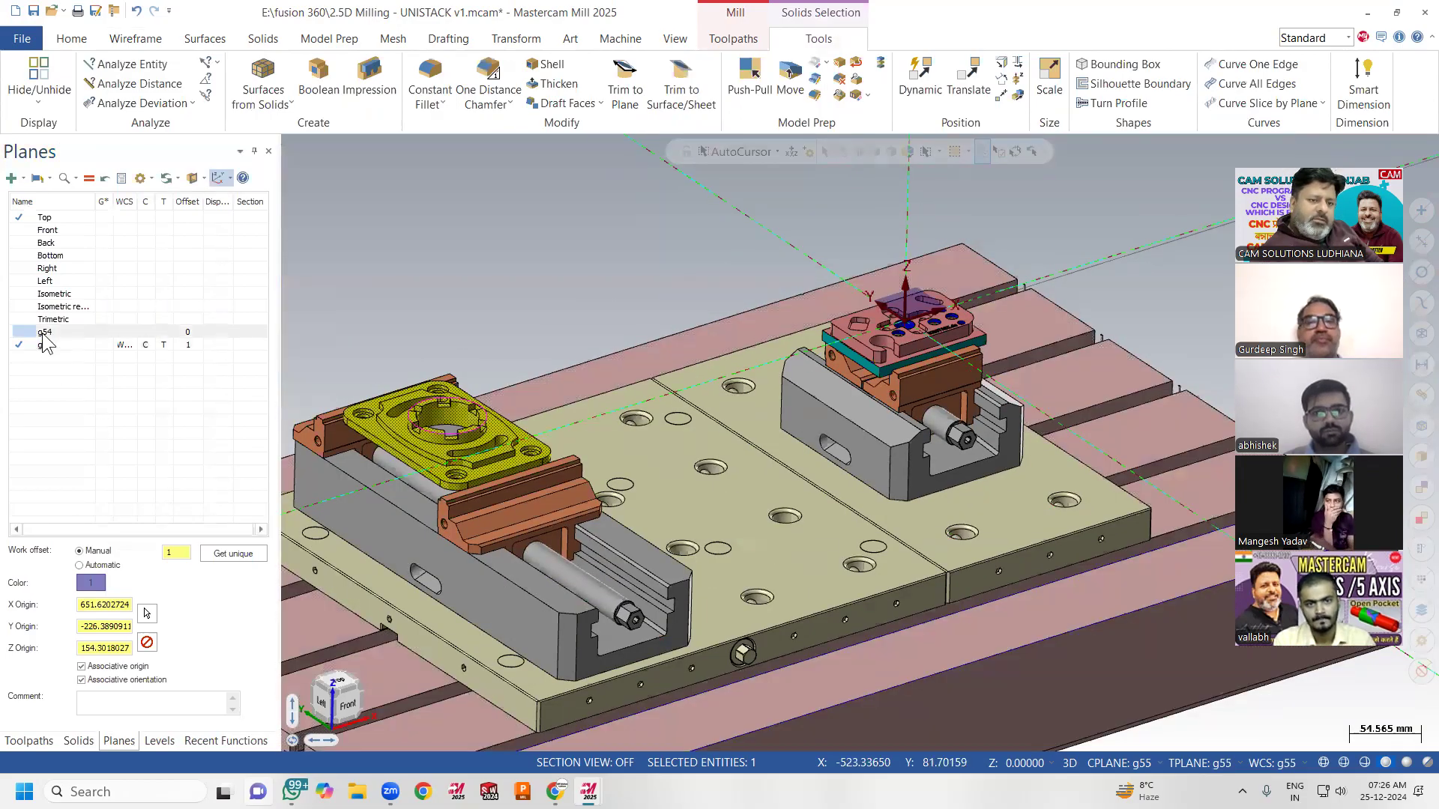
click(125, 332)
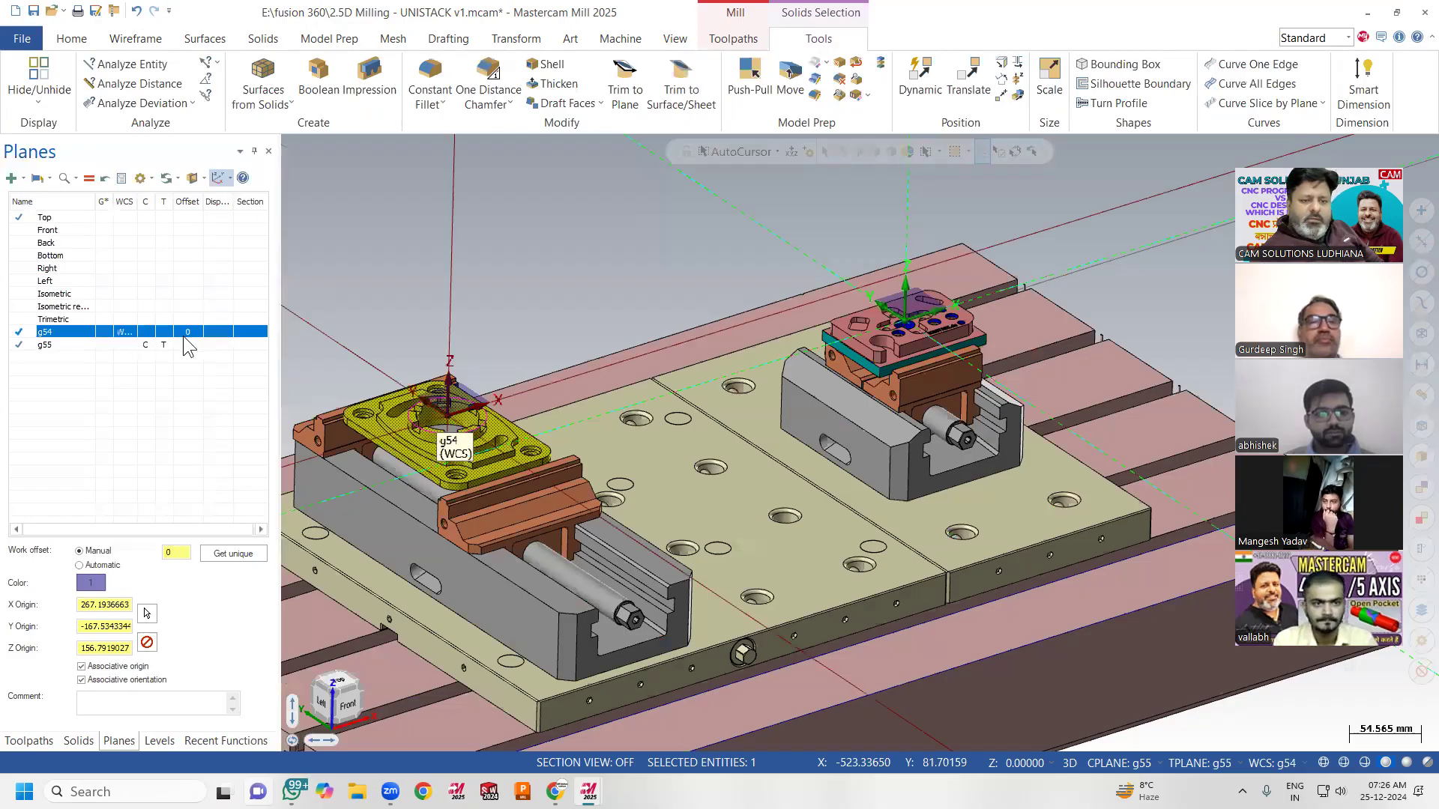
click(187, 345)
click(146, 333)
click(125, 345)
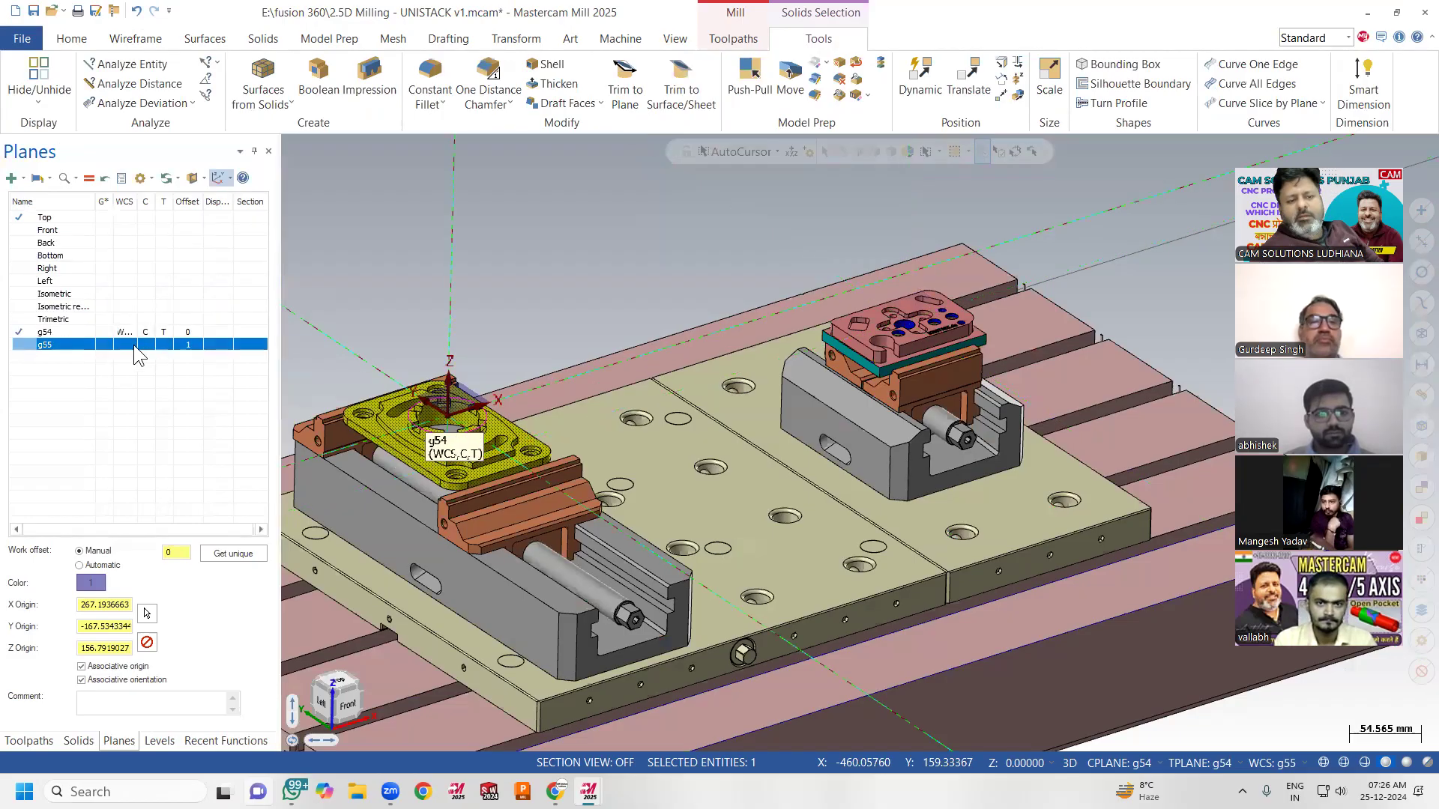
click(164, 344)
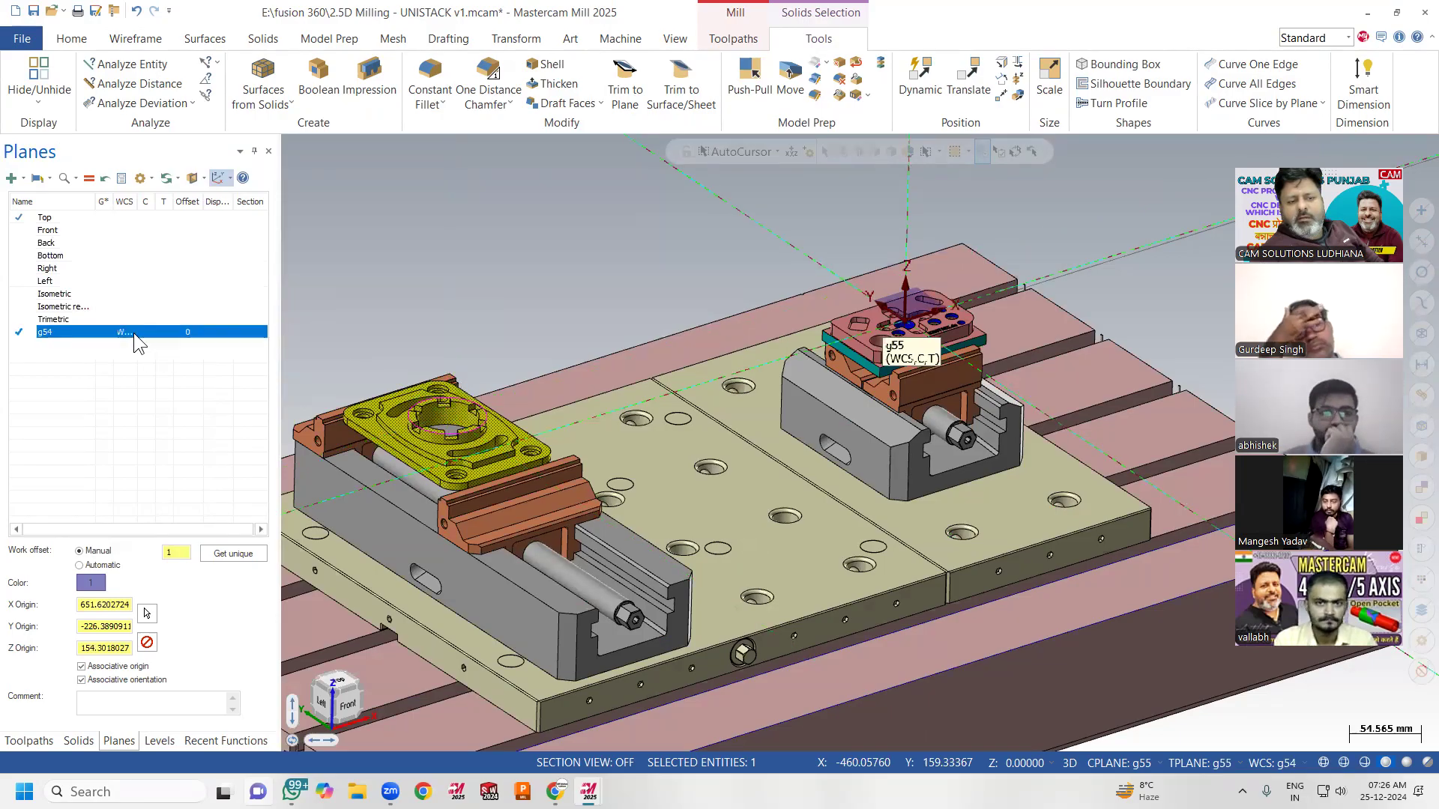
click(124, 332)
click(163, 332)
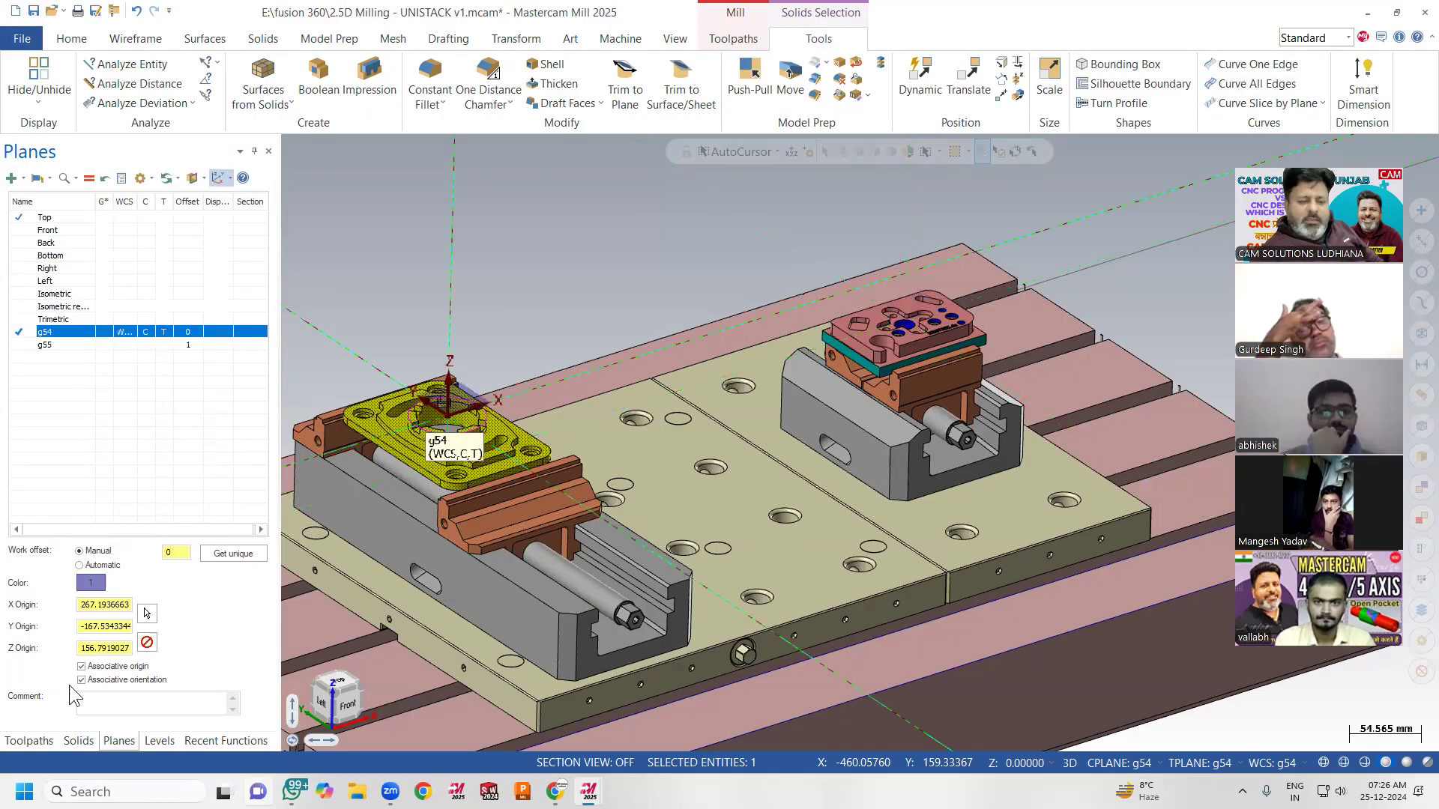
Clear the selection highlight from the part clamped in the larger vise
click(29, 740)
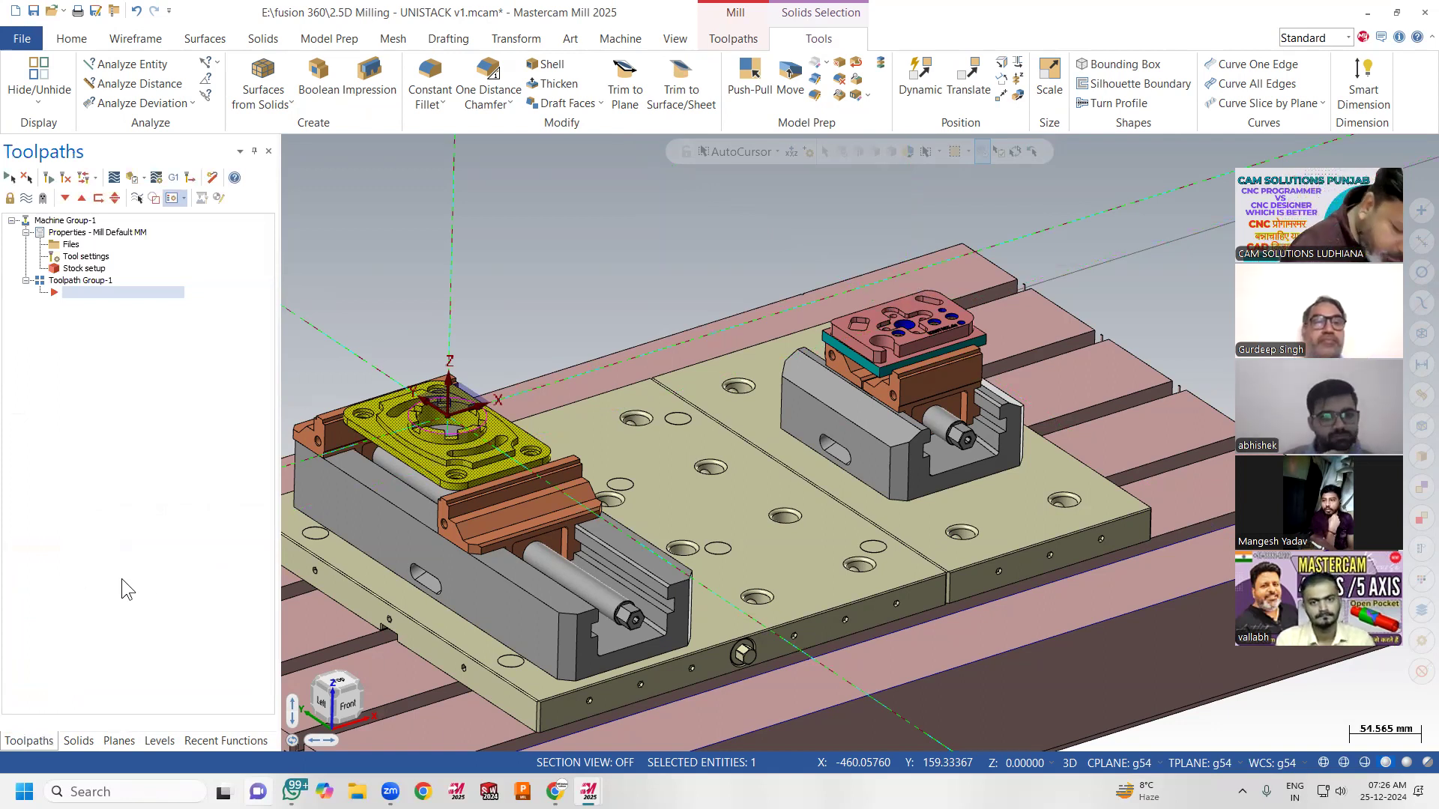
right_click(482, 284)
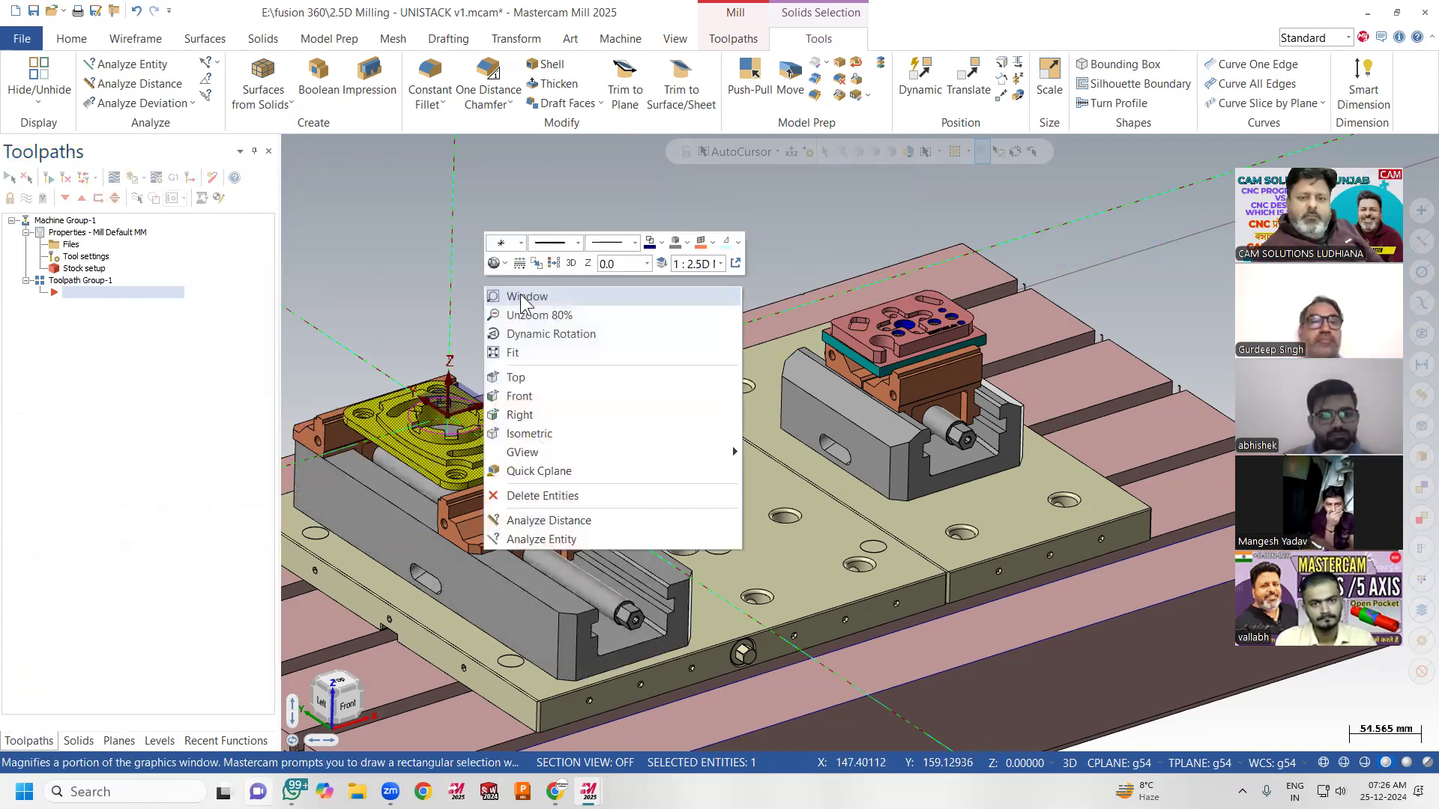
click(553, 266)
mouse_move(501, 306)
middle_down()
mouse_move(482, 316)
mouse_move(540, 340)
mouse_move(429, 452)
mouse_move(721, 406)
middle_up()
scroll(720, 405, up, 2)
scroll(735, 379, down, 3)
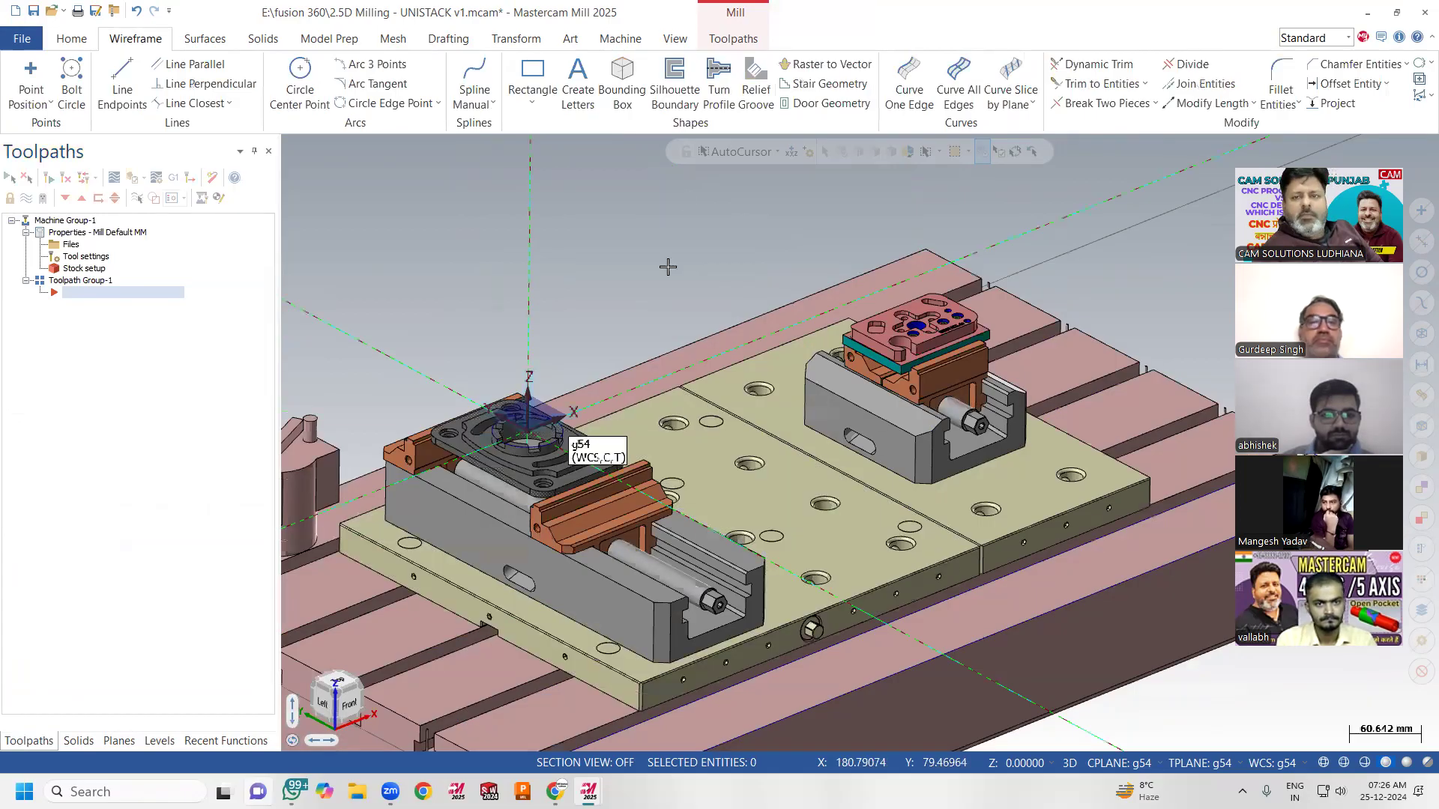
Turn on the display of plane names at the gnomons
click(675, 39)
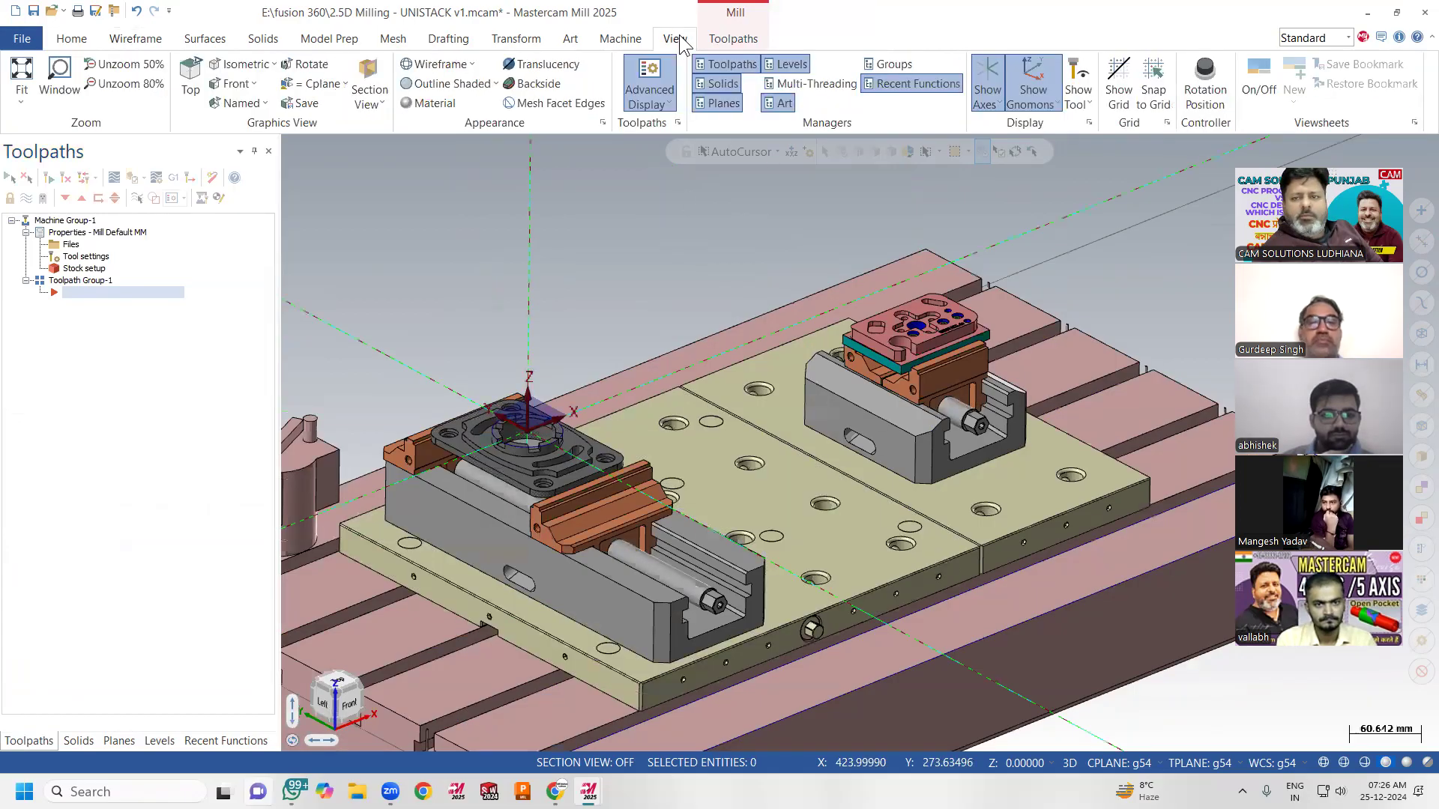
click(1043, 105)
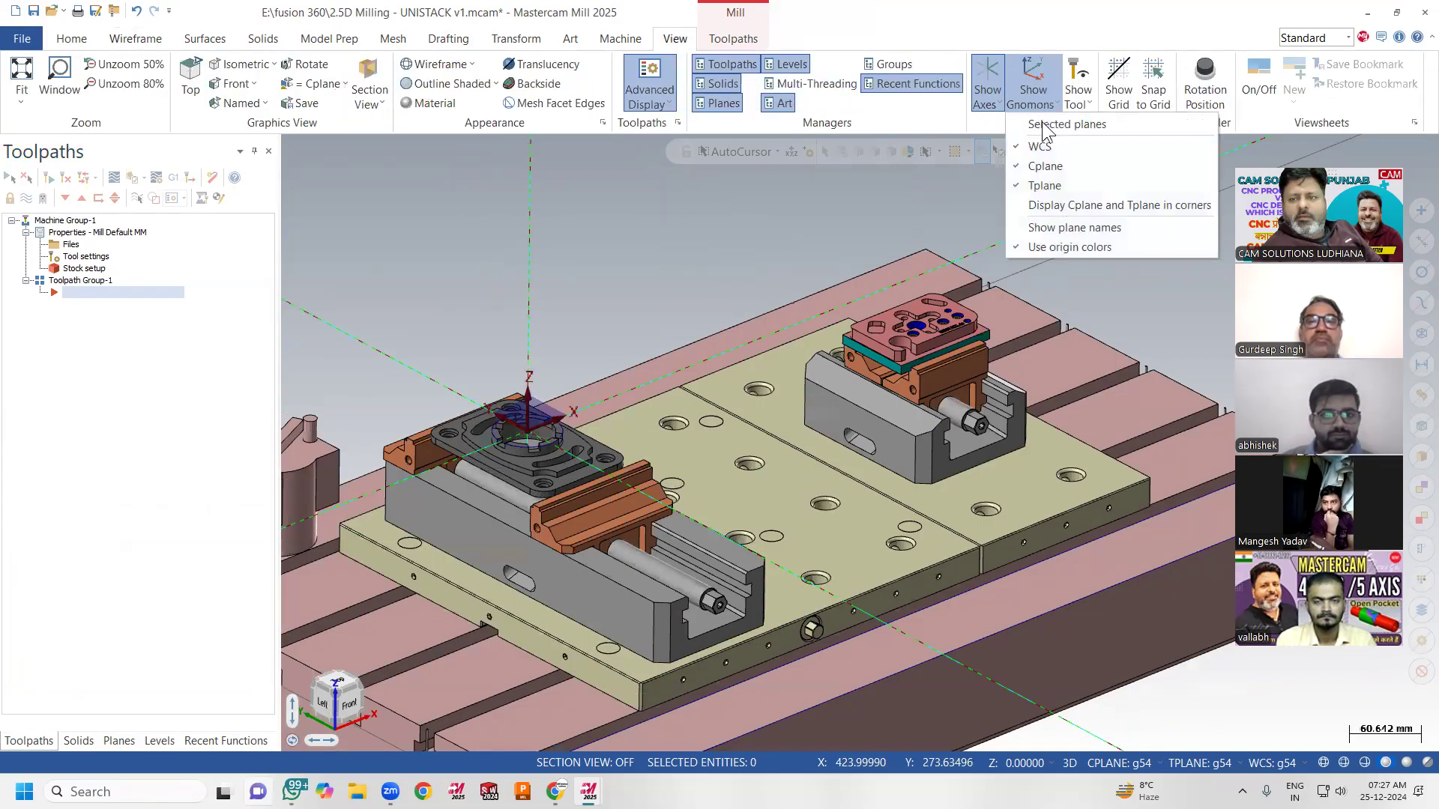
click(1046, 234)
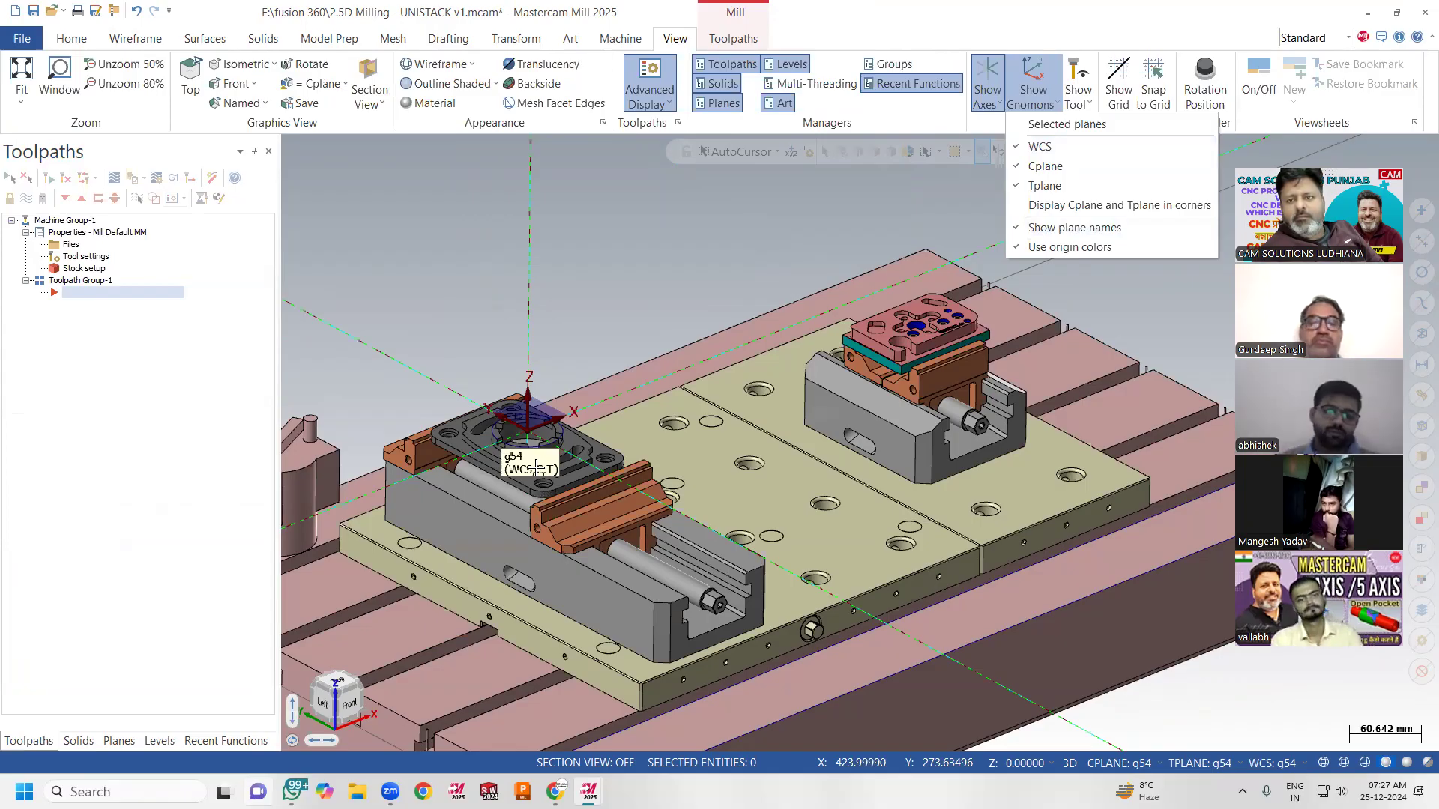
click(465, 331)
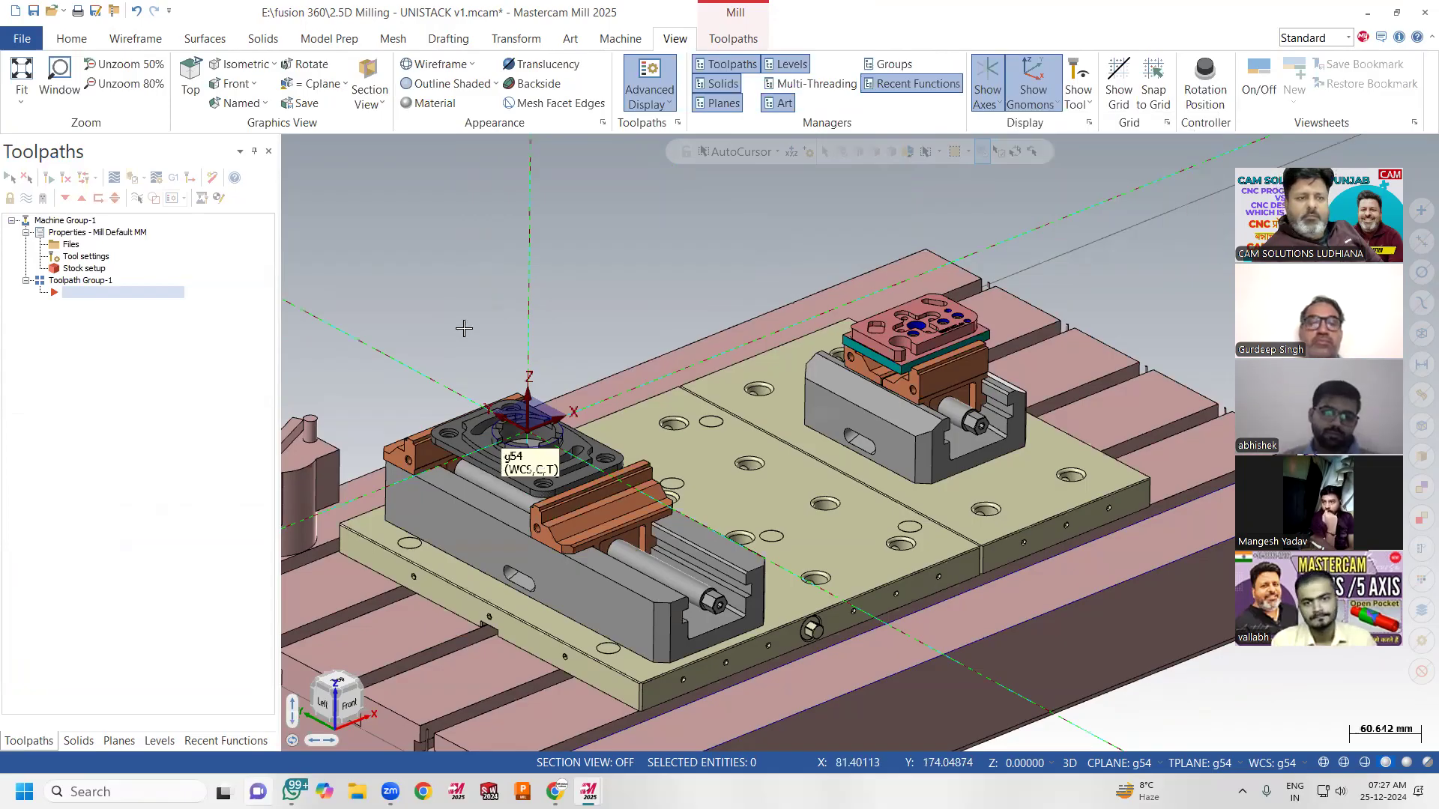
Select plane g55 to view its labelled gnomon on the part in the smaller vise
click(118, 740)
click(60, 344)
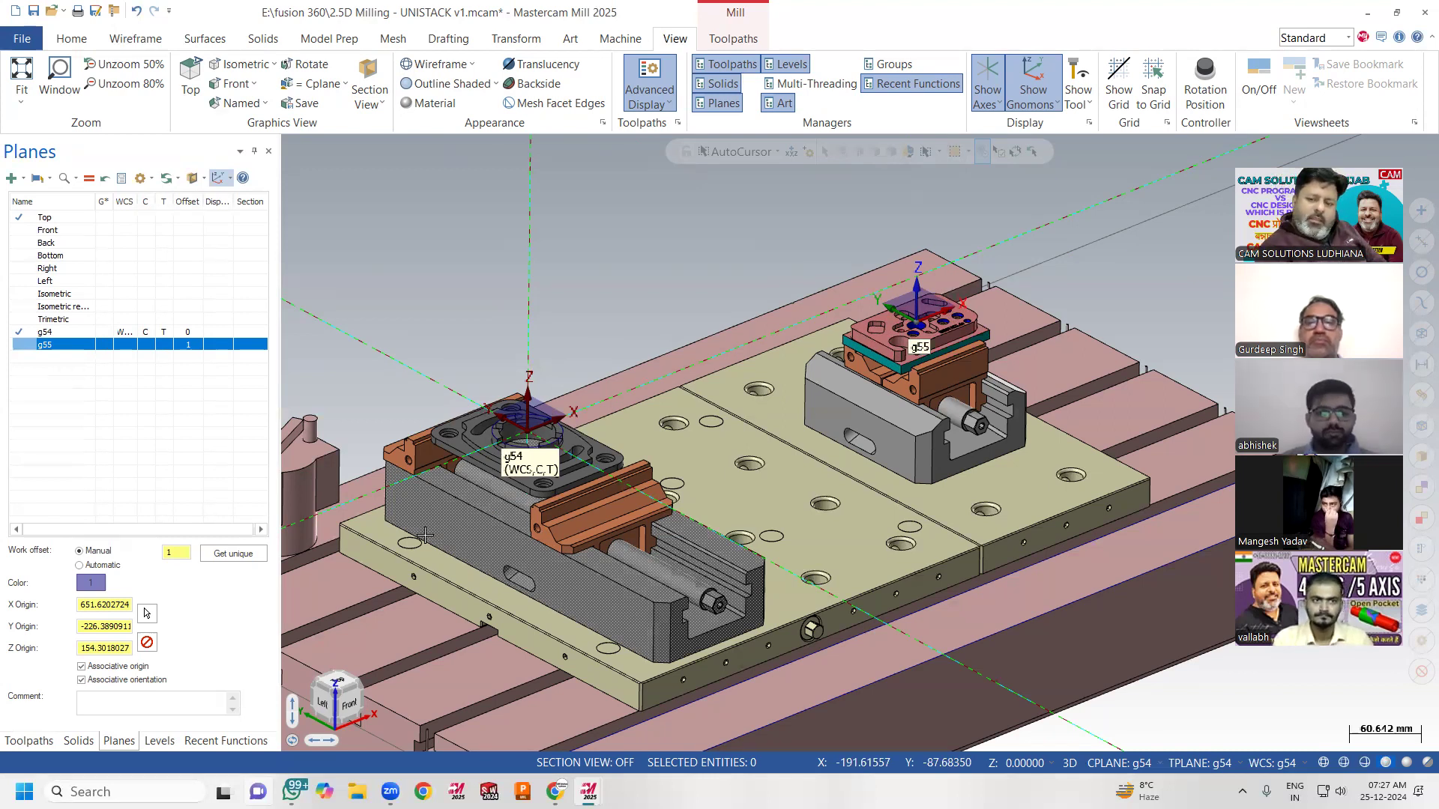
click(545, 320)
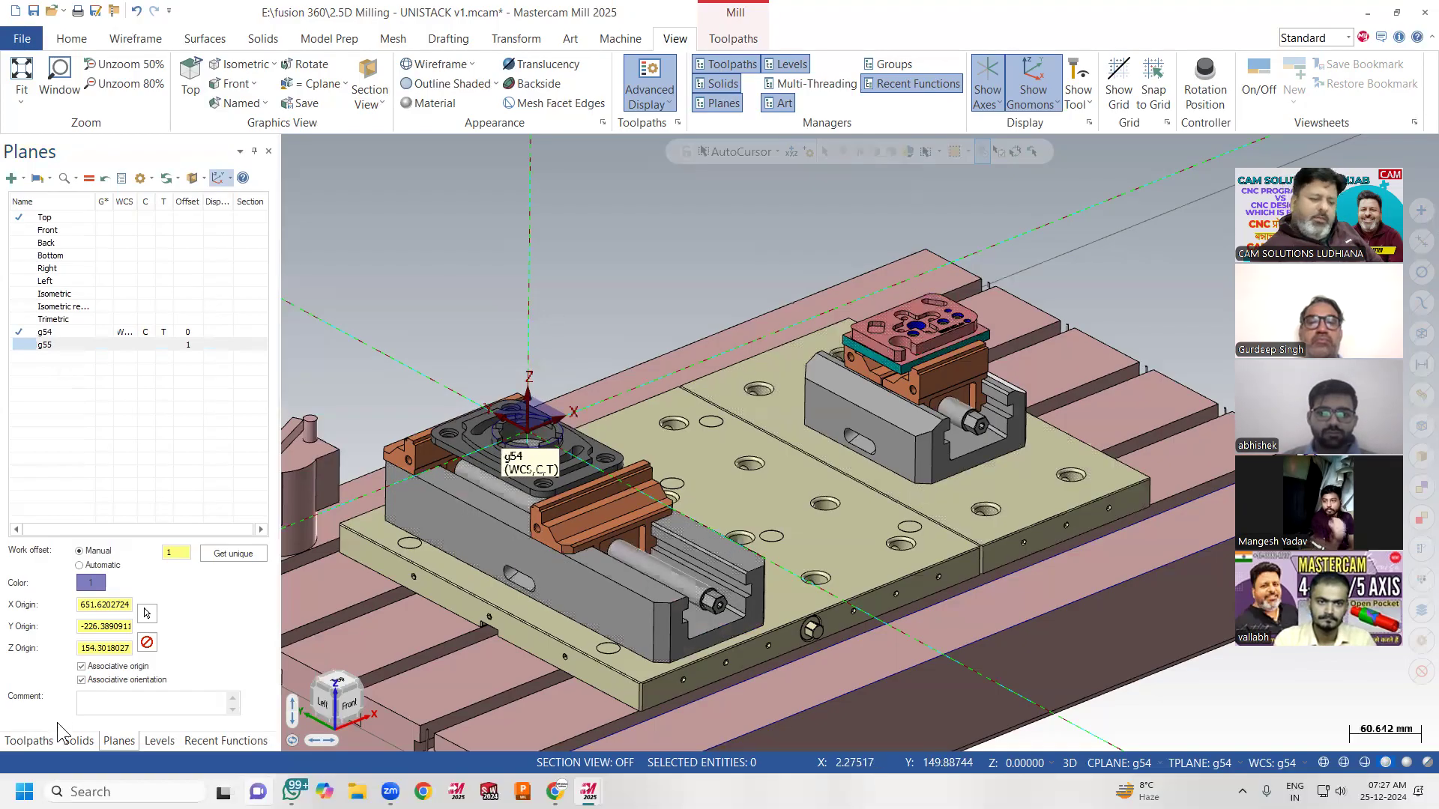
Create a 2D Contour toolpath on g54 using a solid edge loop of the part in the larger vise as the chain
click(29, 741)
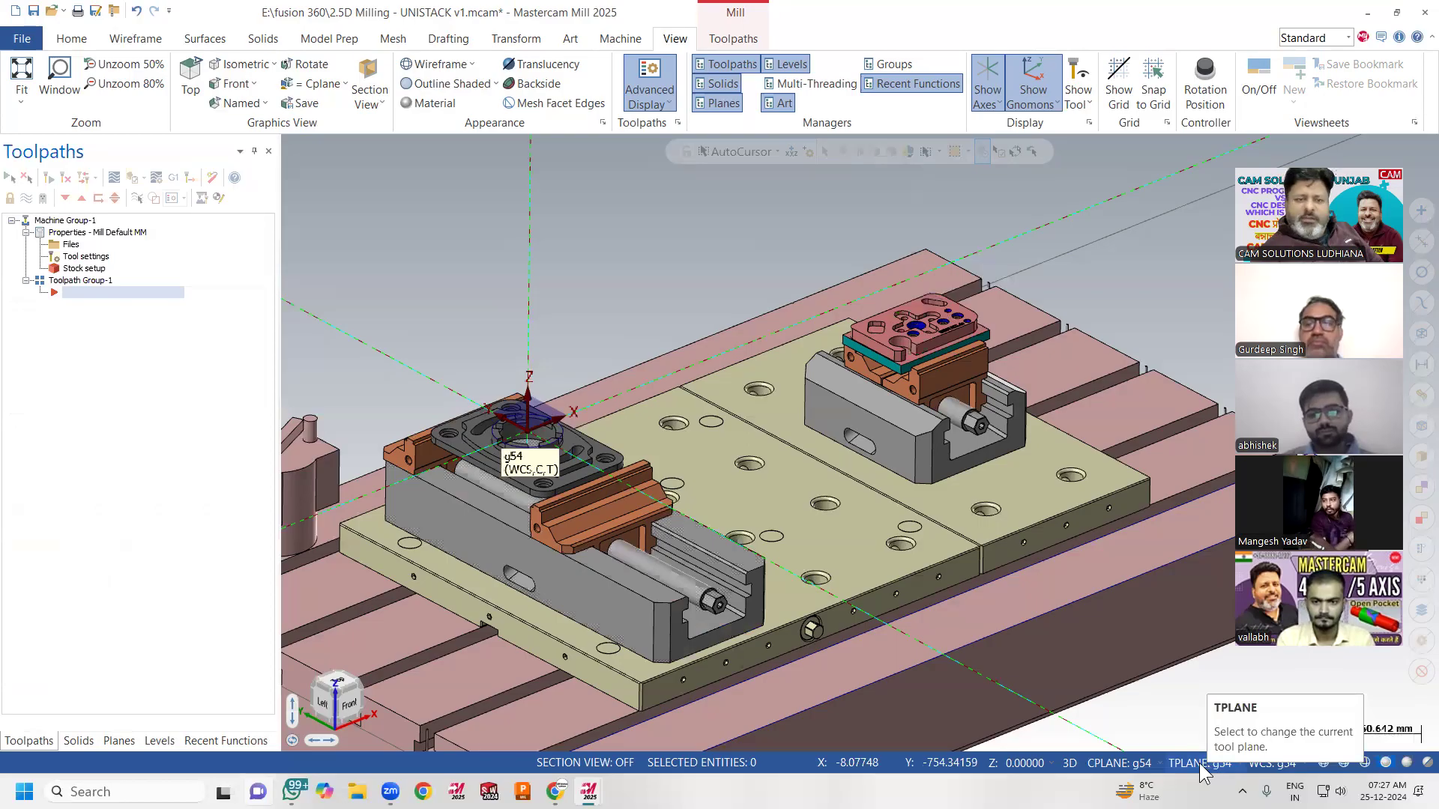
click(734, 39)
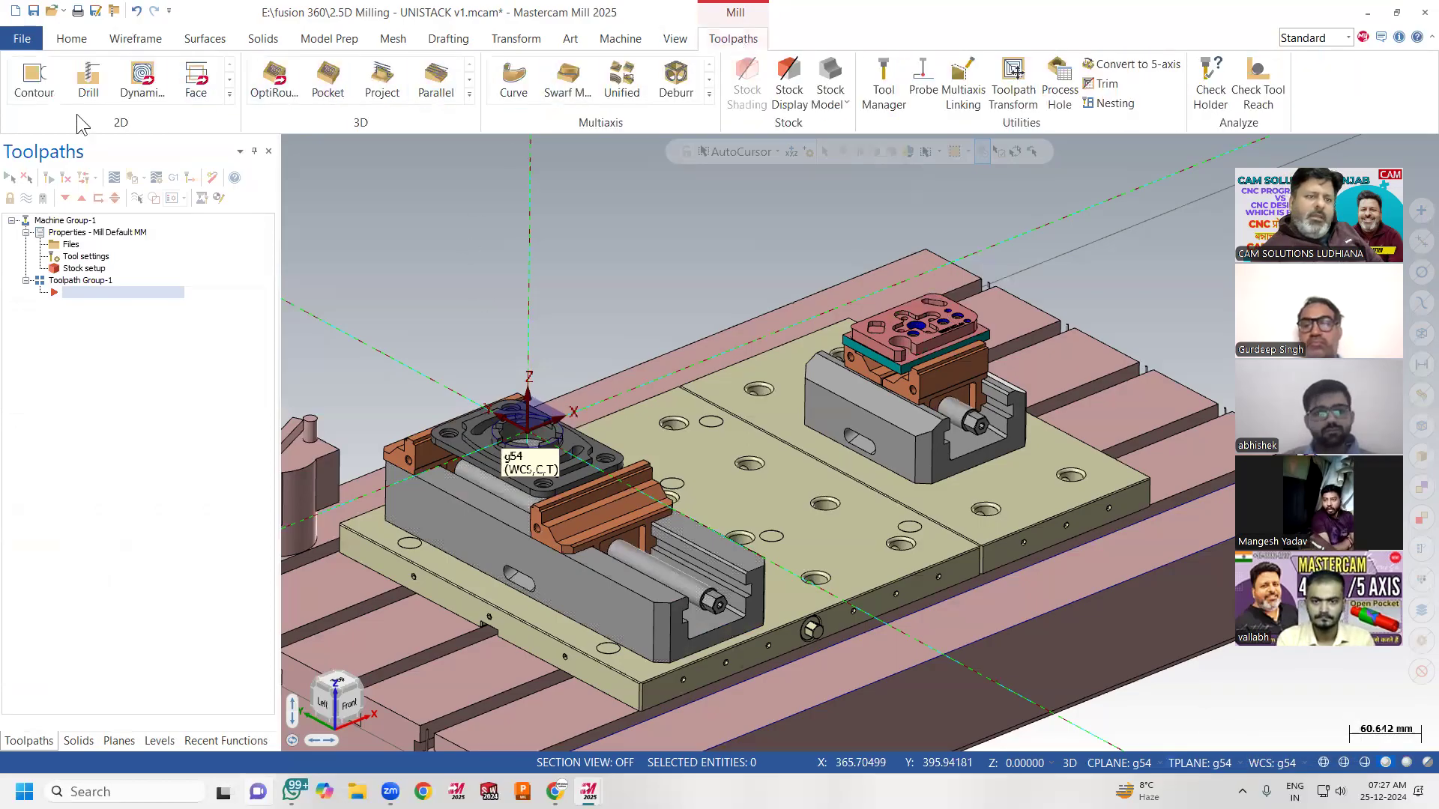
click(33, 79)
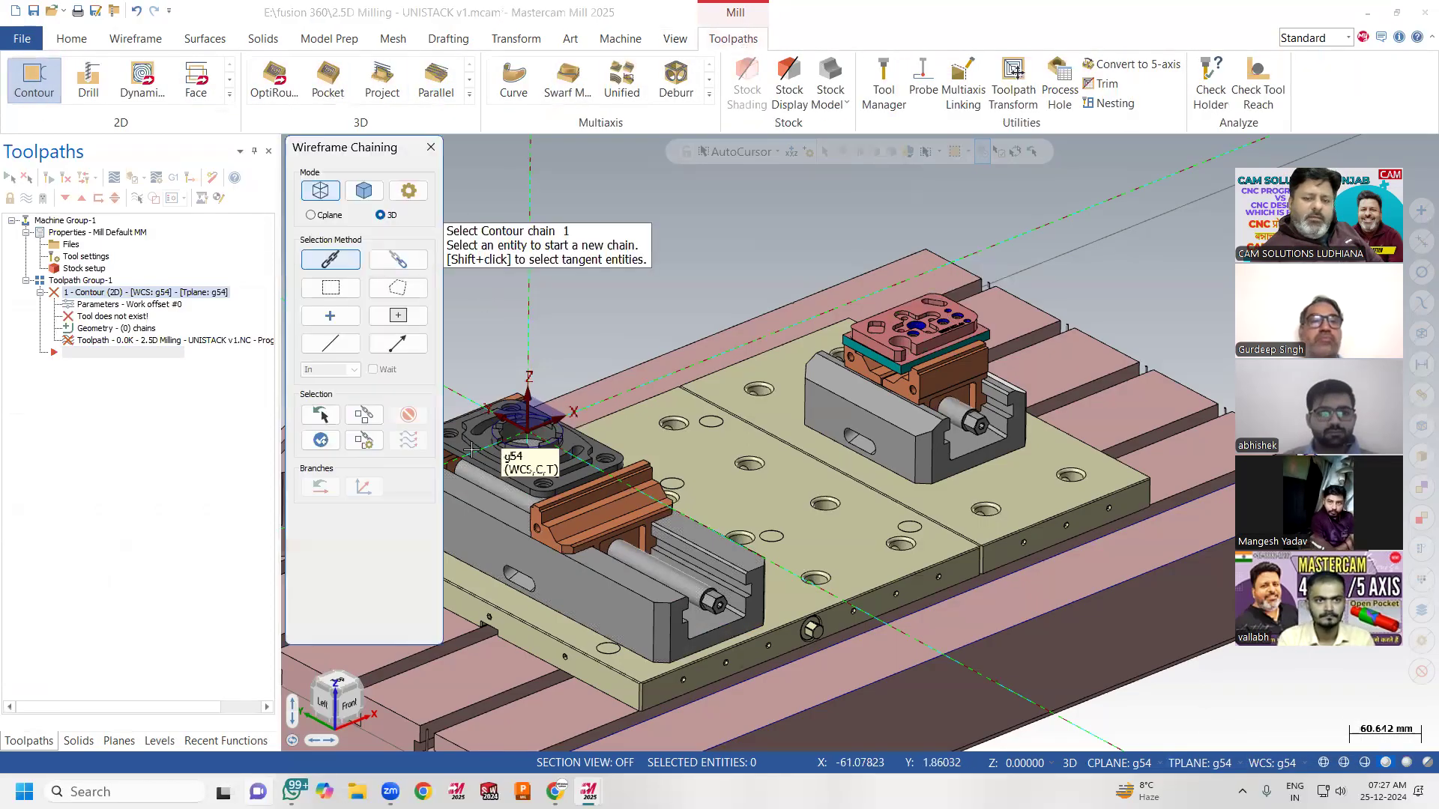
click(365, 192)
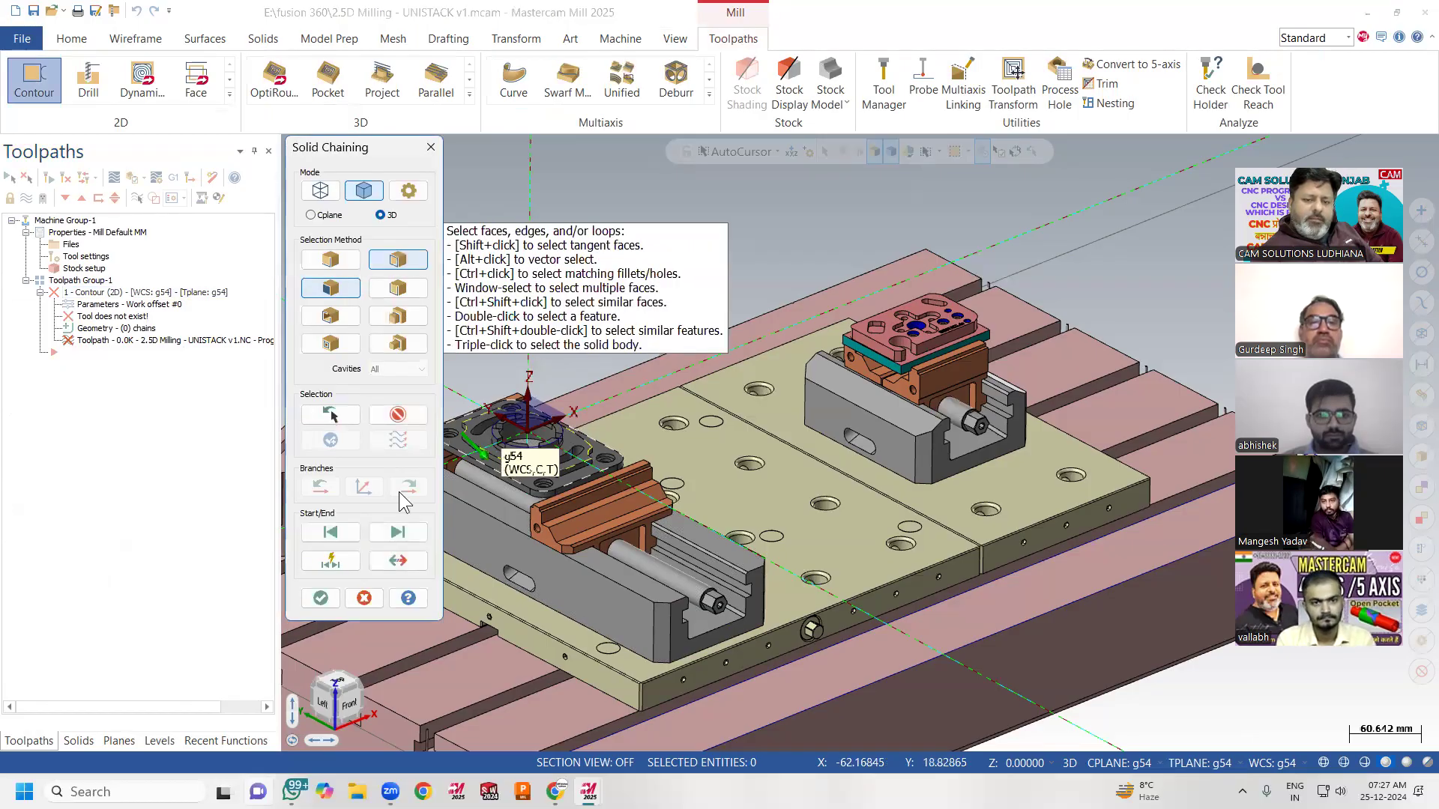
click(321, 598)
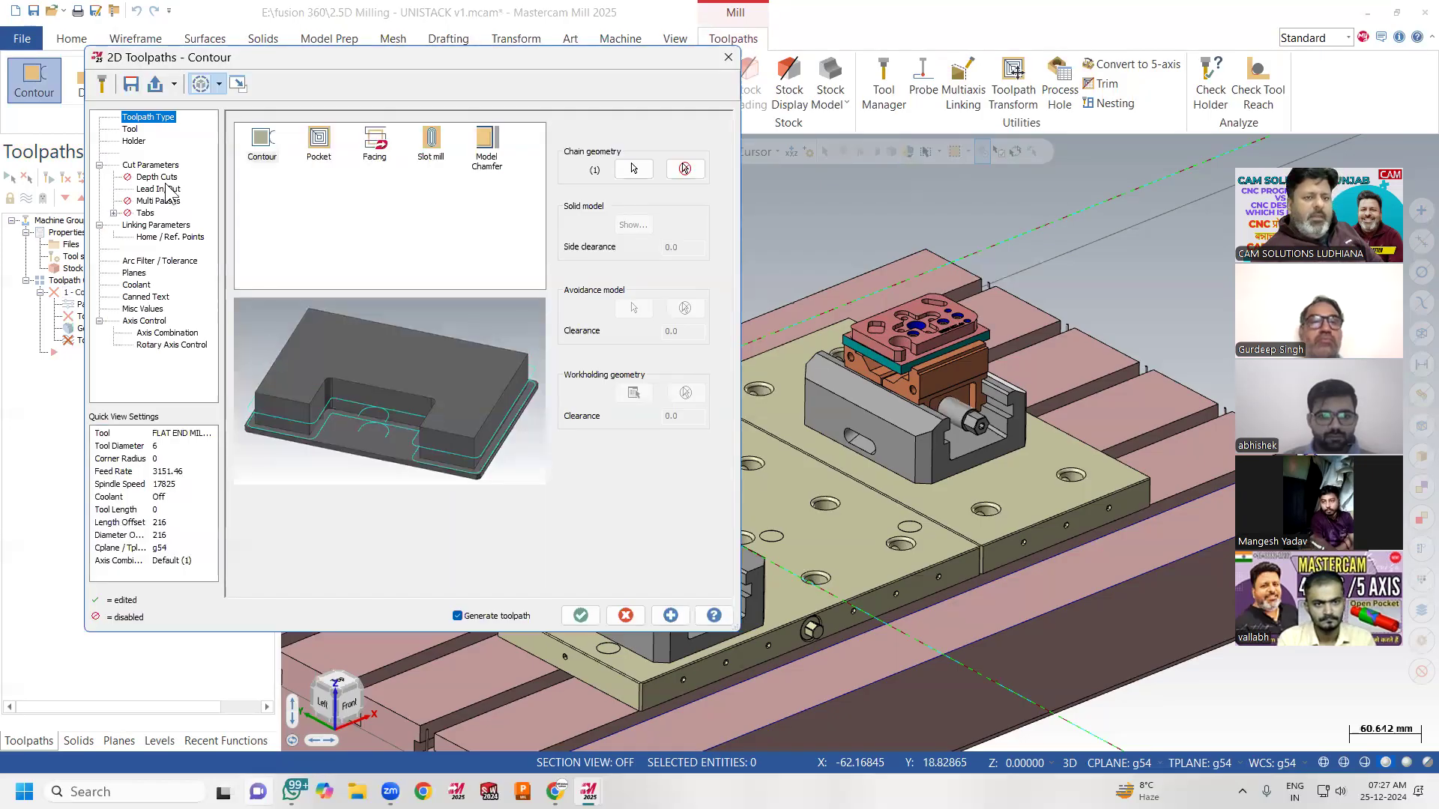
Set the contour's compensation type to Computer and its compensation direction to Left, and generate the toolpath
click(159, 189)
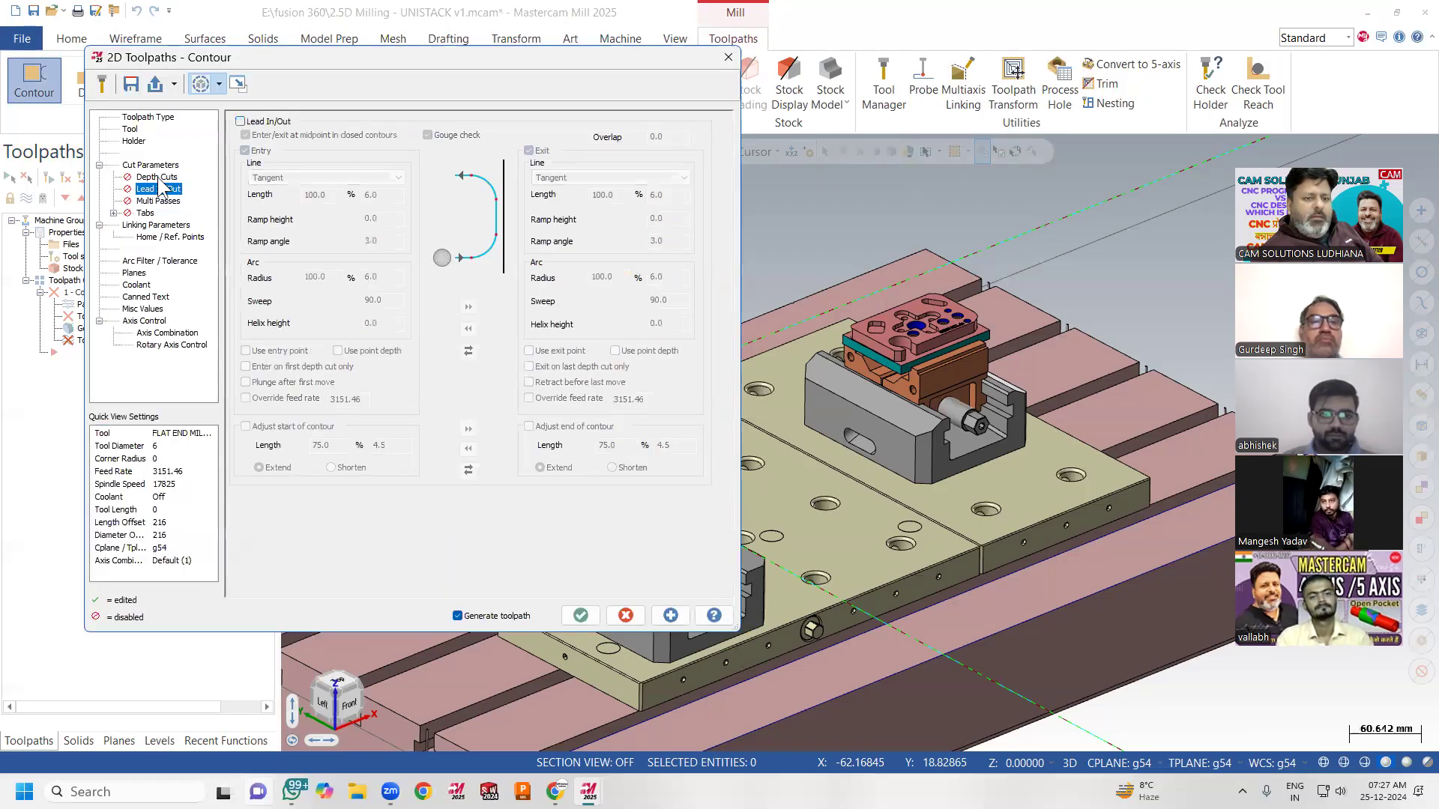
click(159, 168)
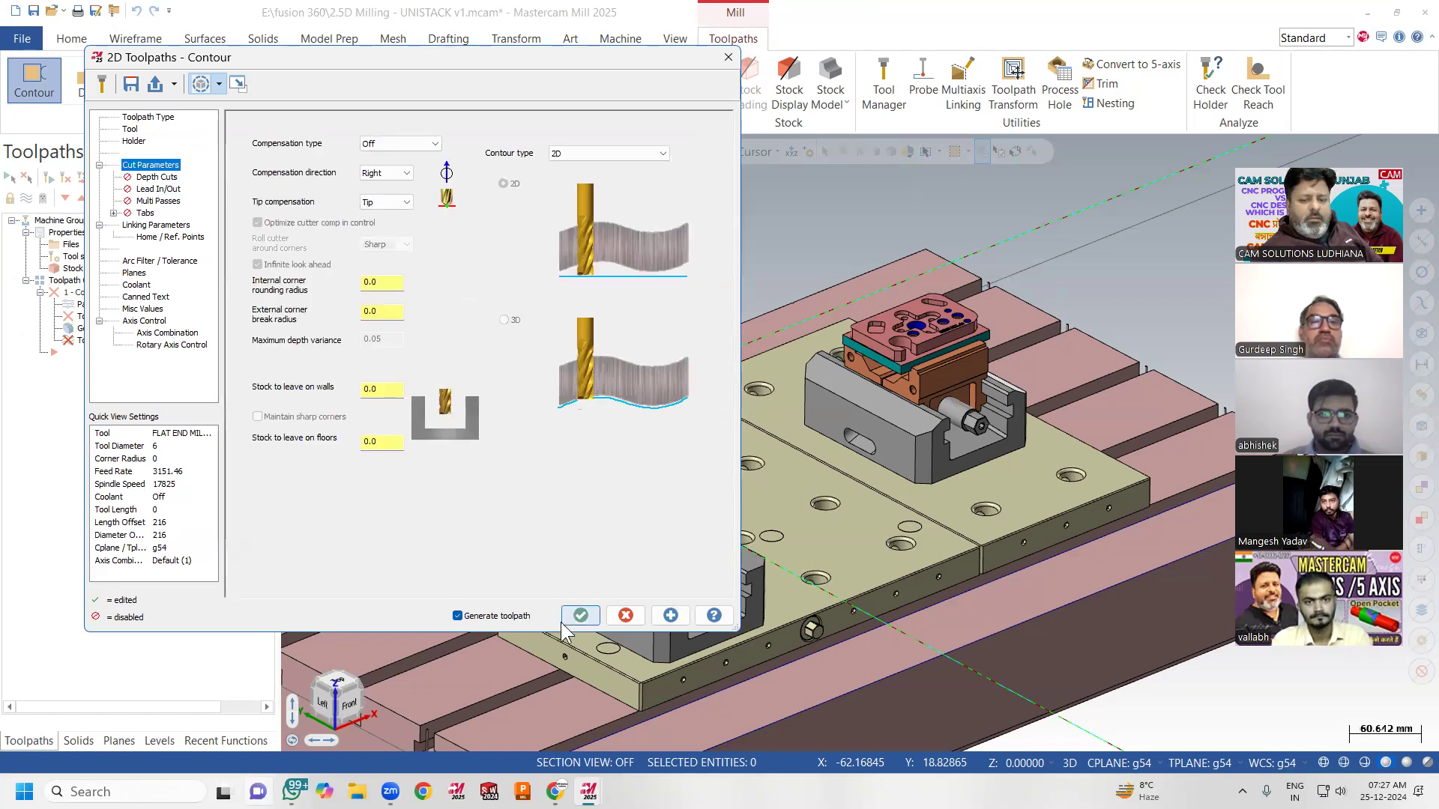
click(391, 144)
click(389, 145)
click(397, 173)
click(399, 193)
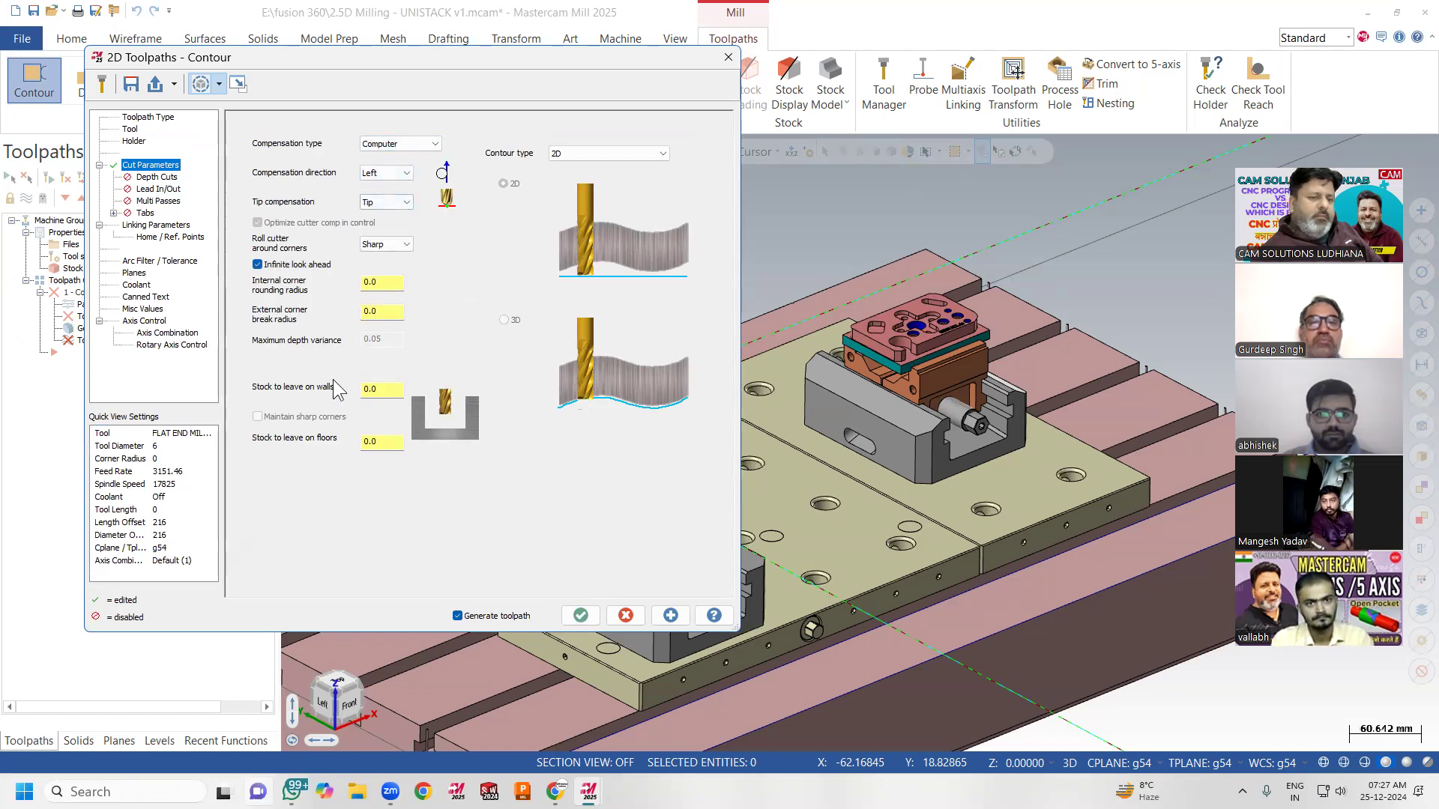
click(580, 615)
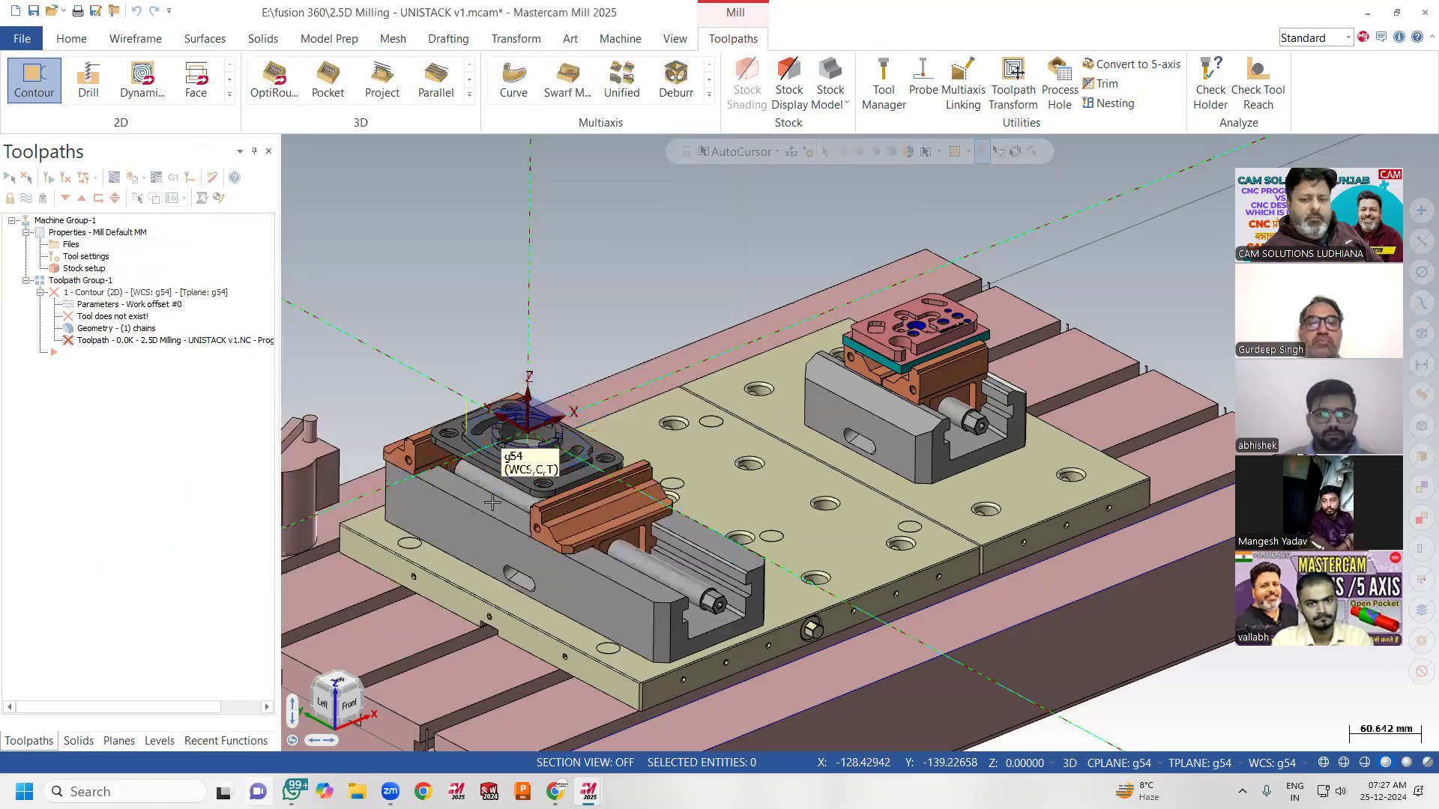
Edit the contour operation's compensation direction to Right and regenerate the toolpath on the larger vise's part
scroll(421, 421, up, 2)
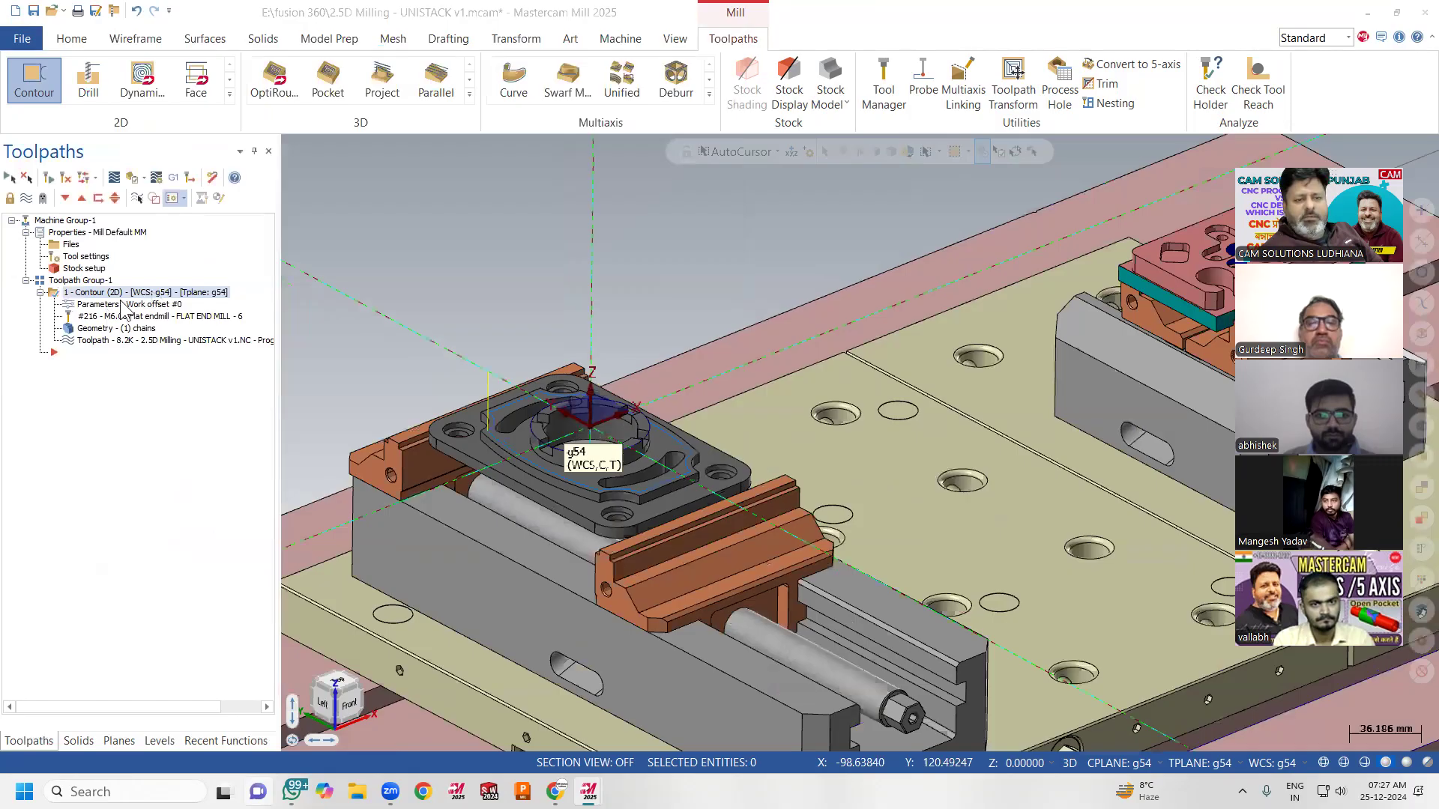
click(122, 305)
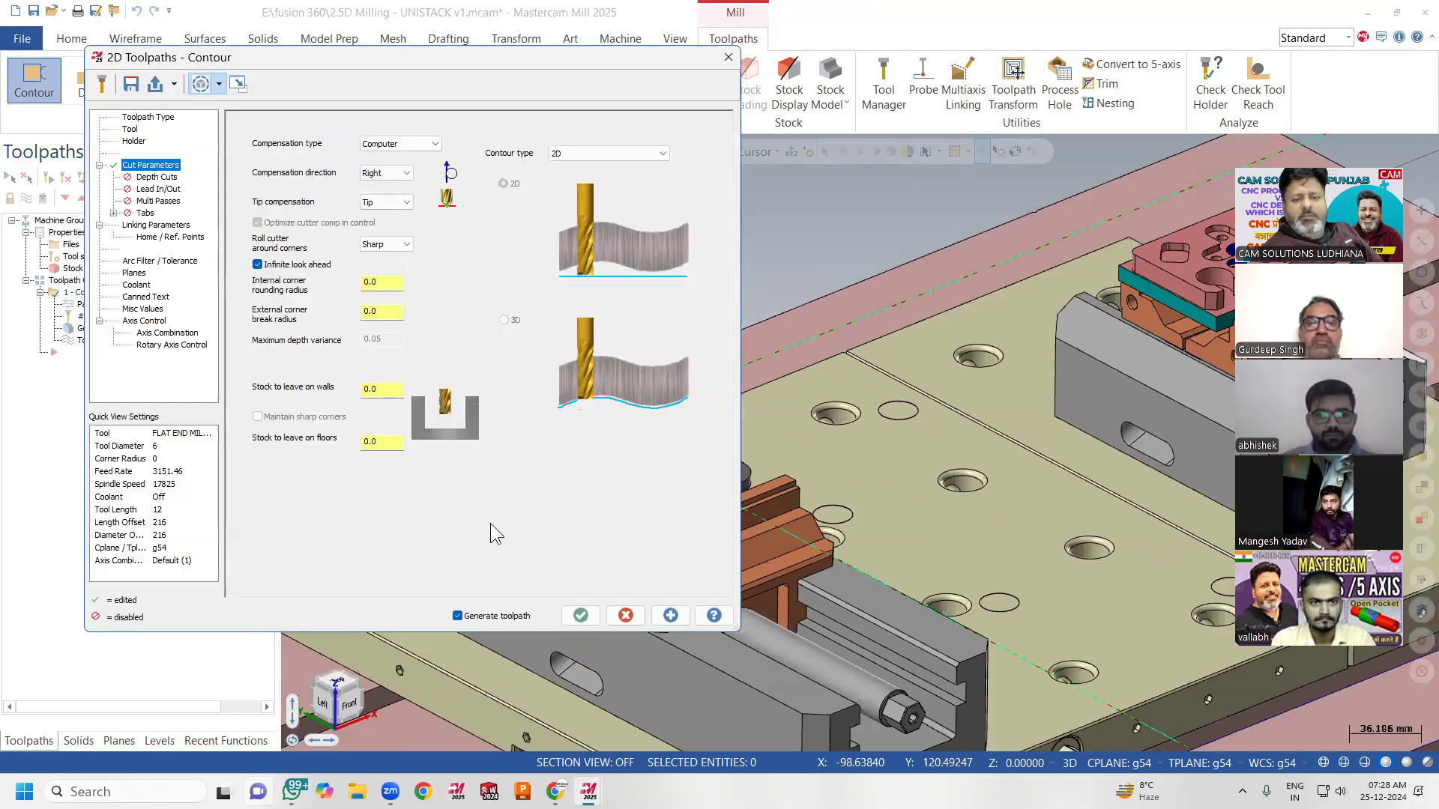
click(581, 615)
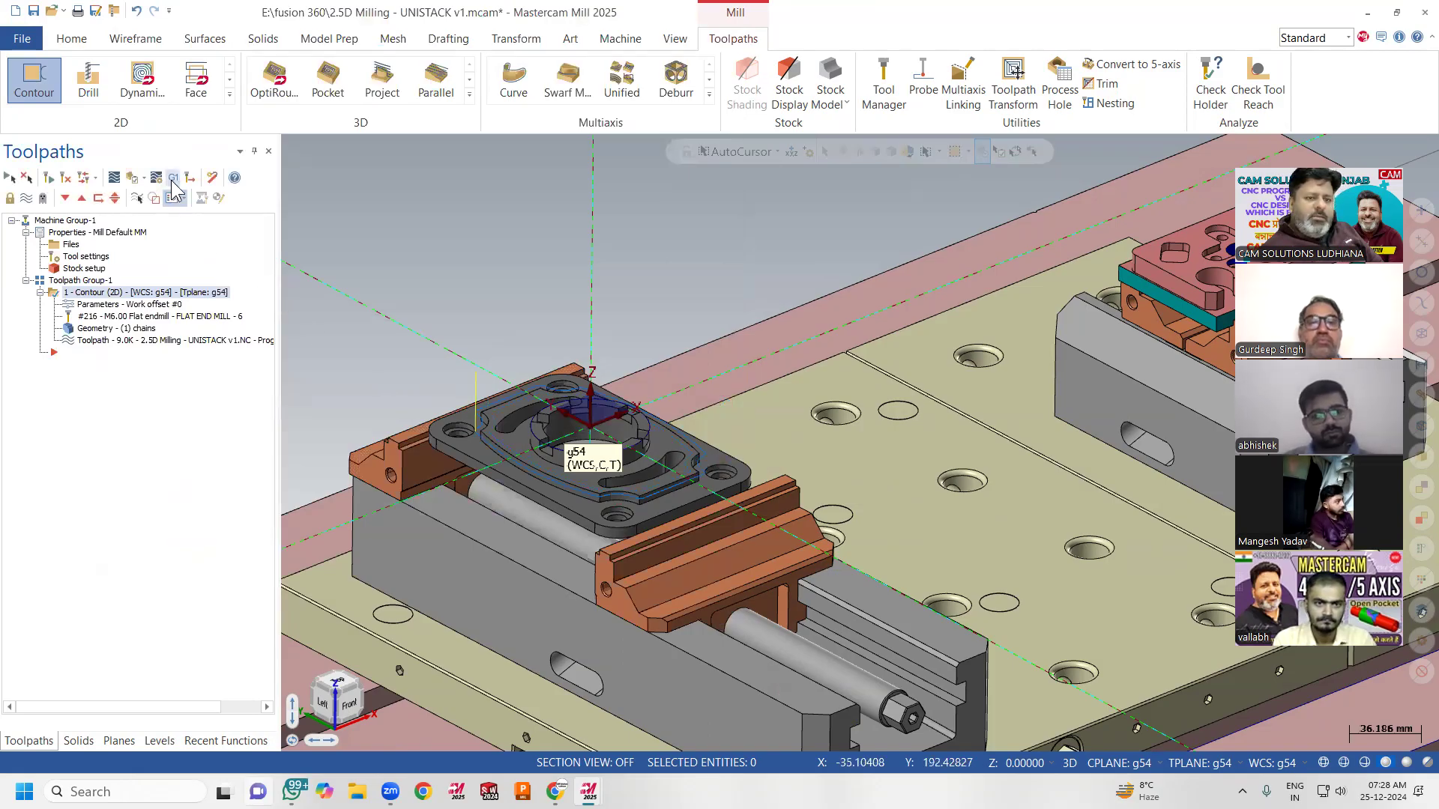
Post-process the g54 contour operation to an NC file named g54, and check the G54 work offset in the code
click(172, 181)
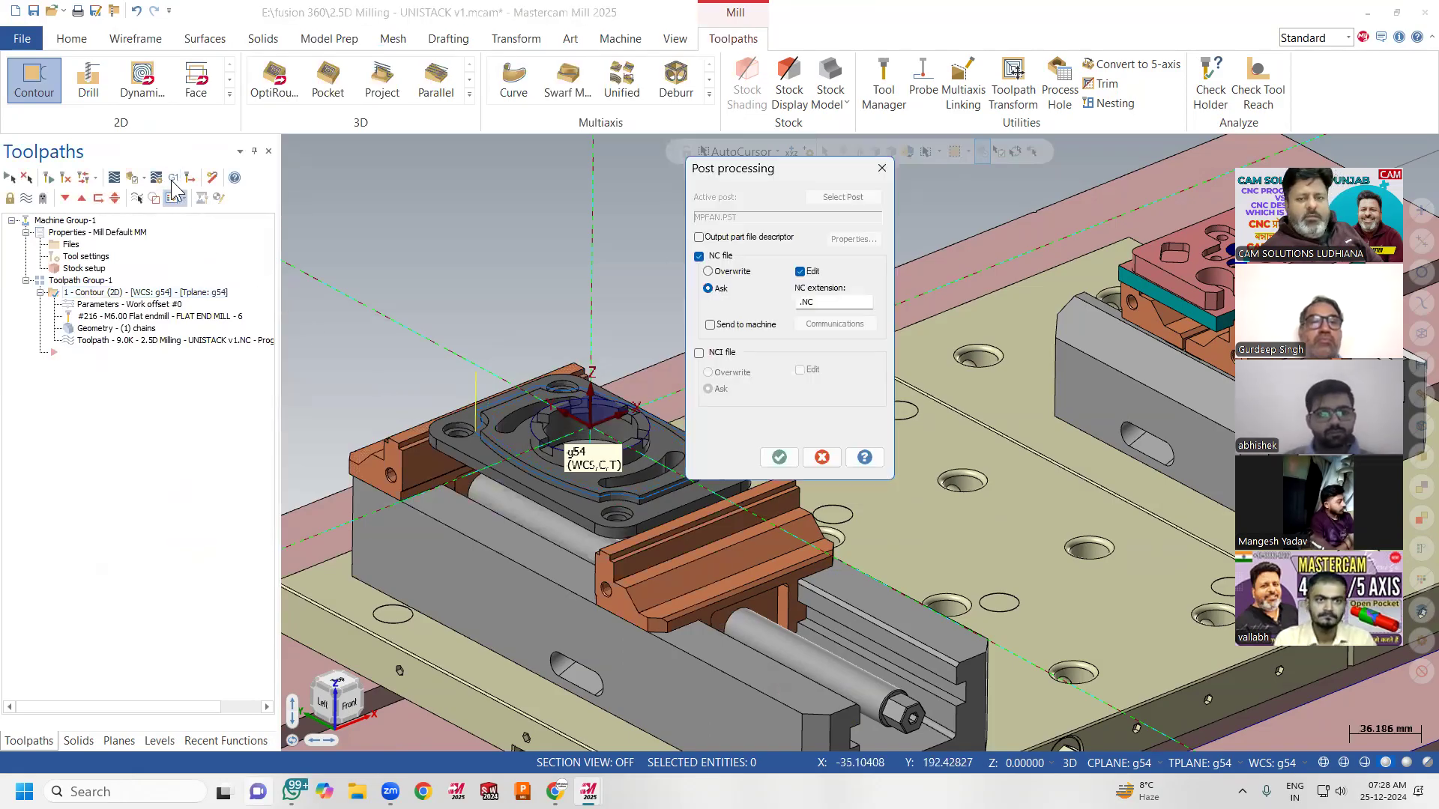
click(779, 457)
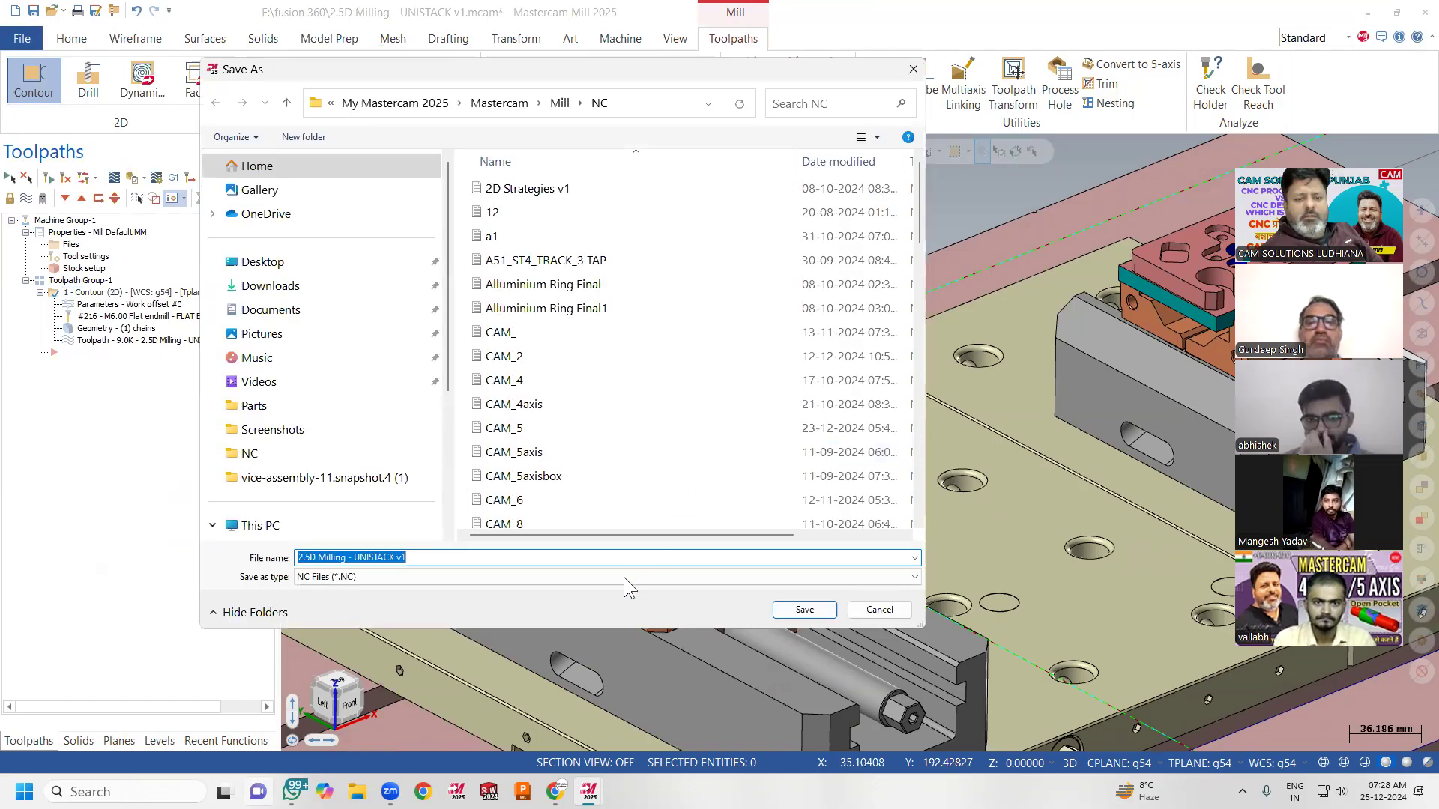
drag(443, 557, 297, 558)
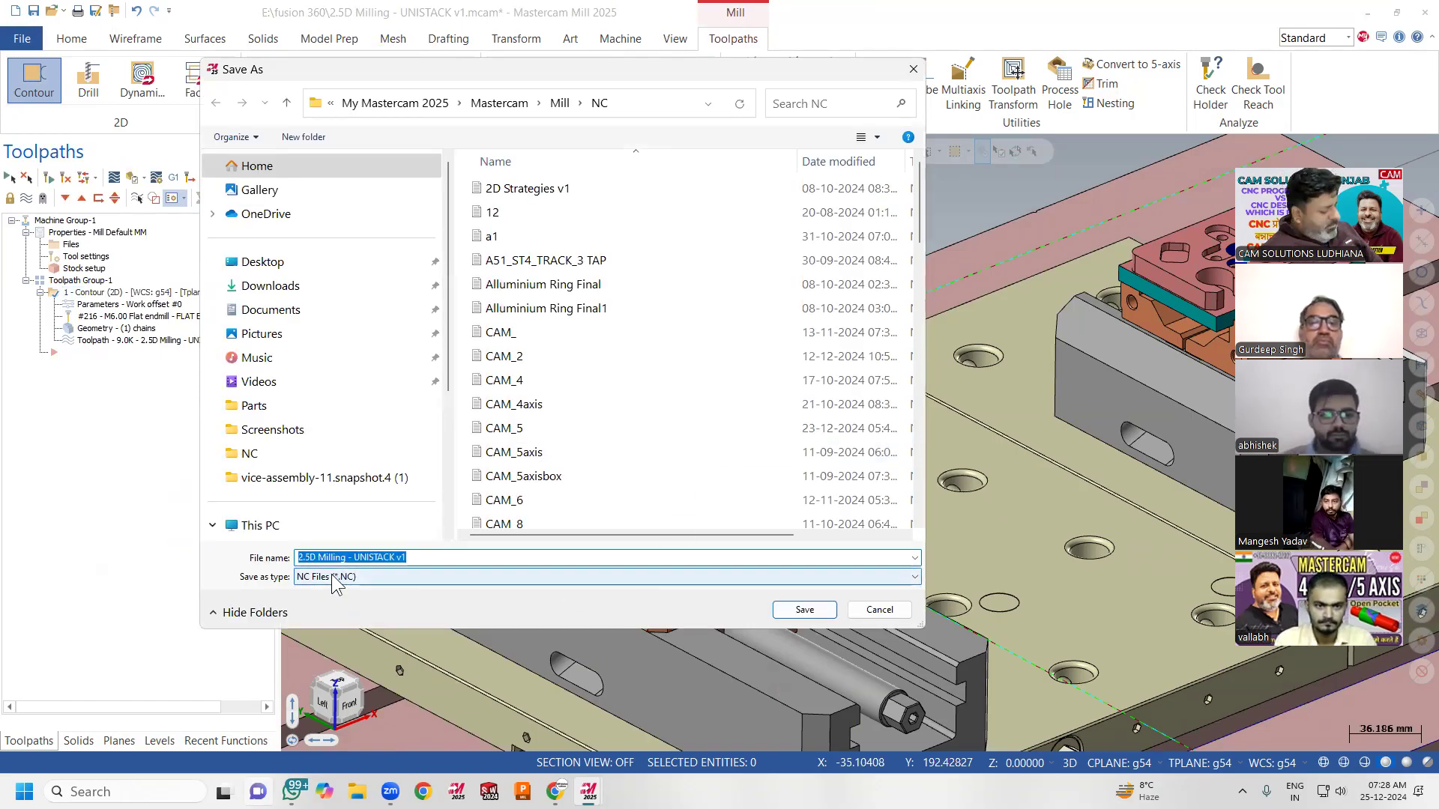
text(g54)
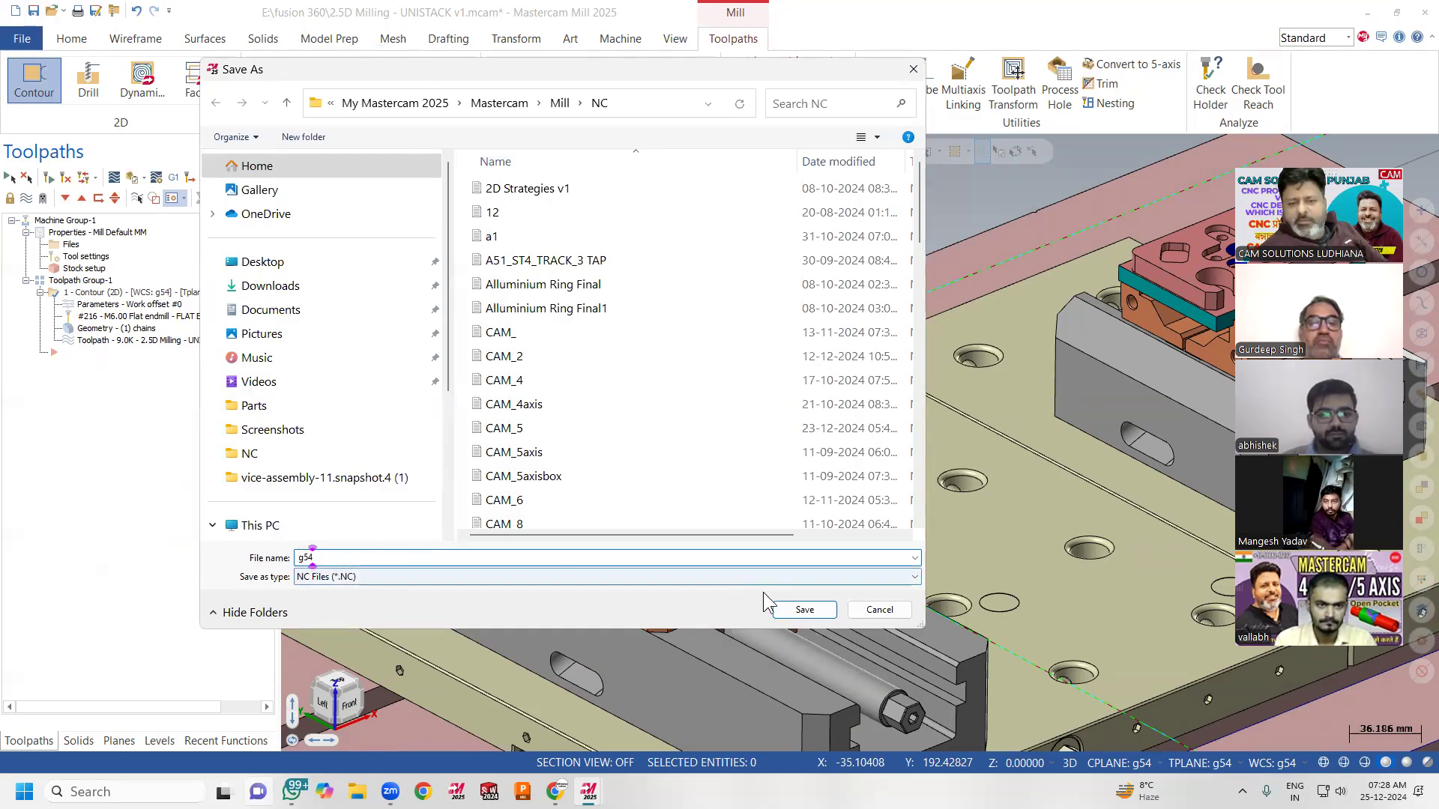
click(803, 609)
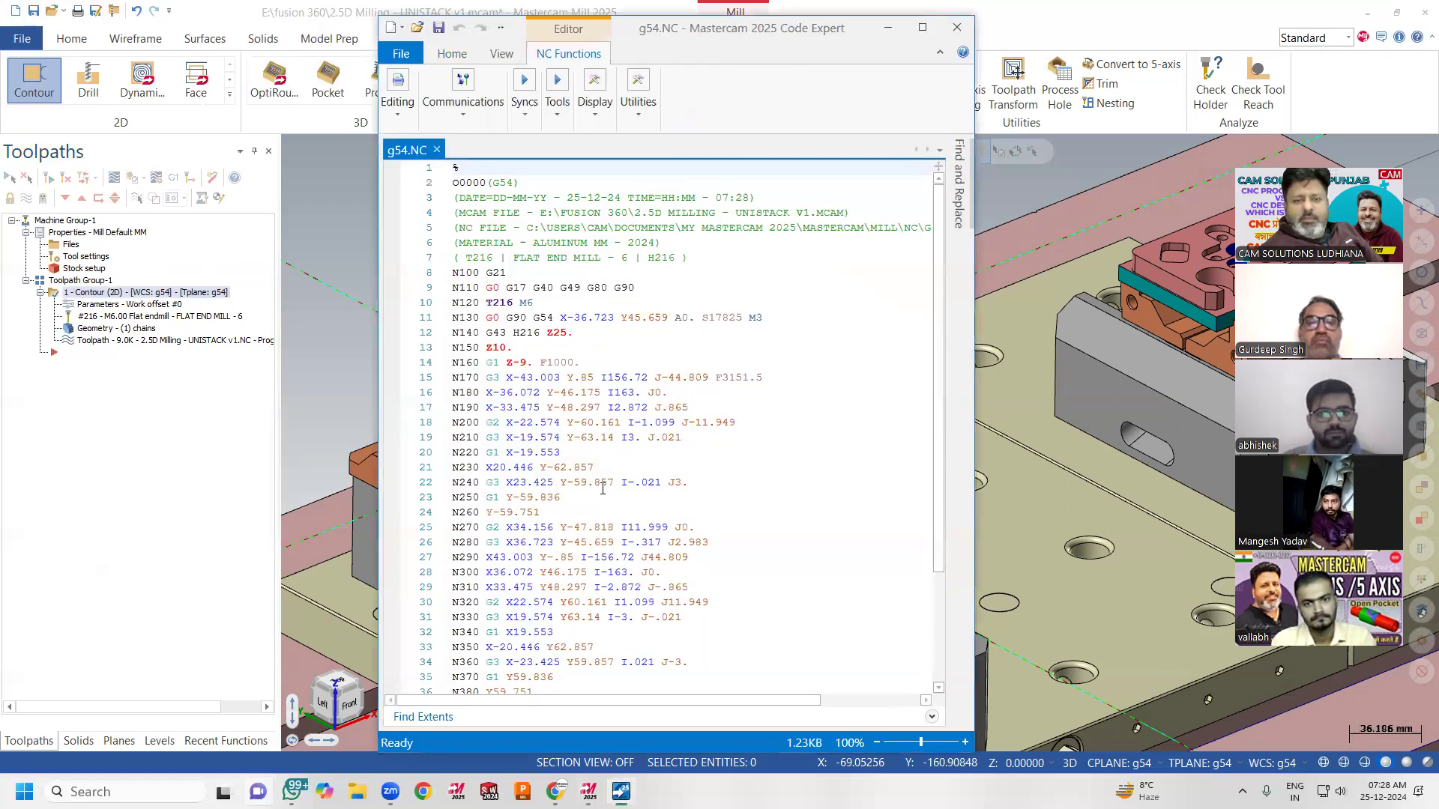
click(536, 318)
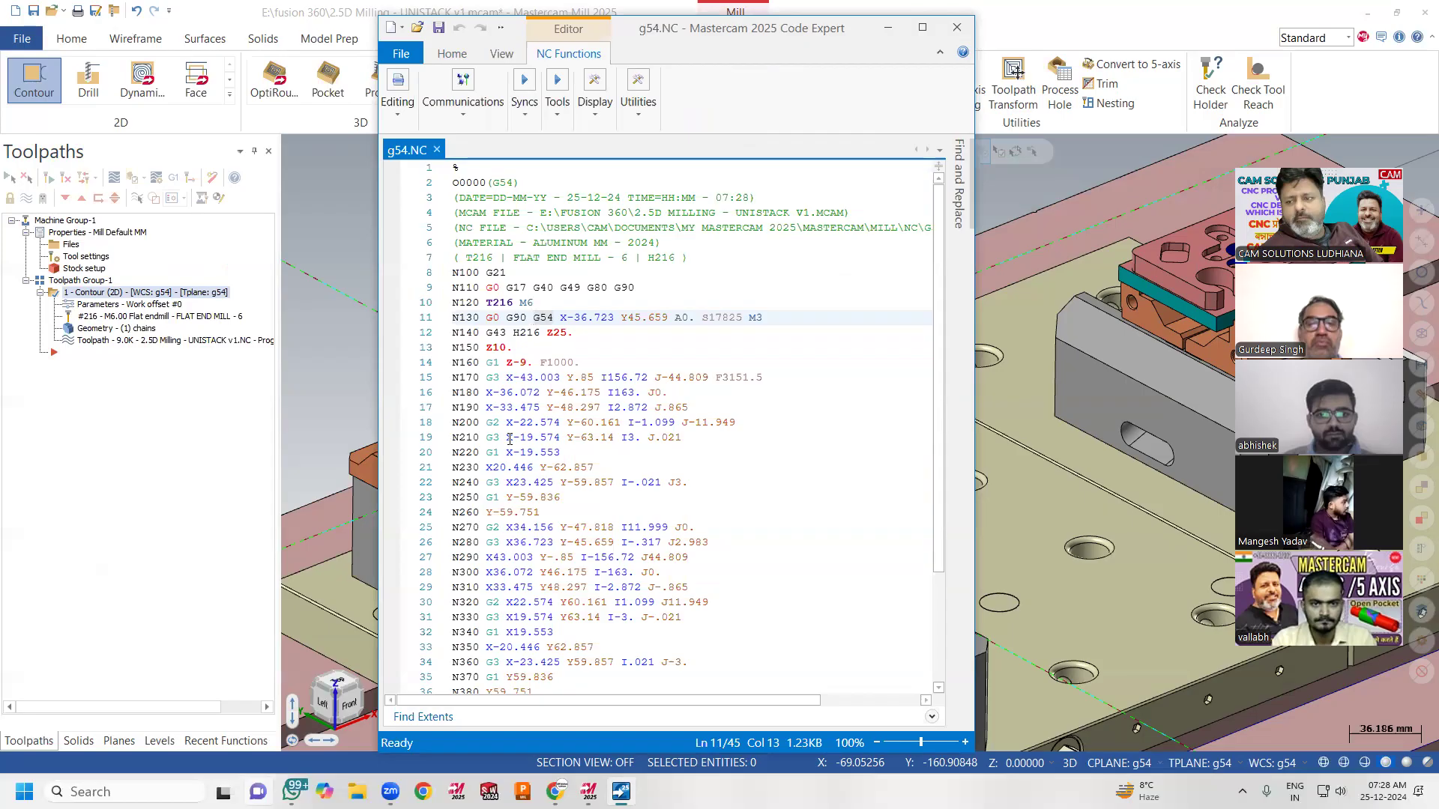
click(956, 27)
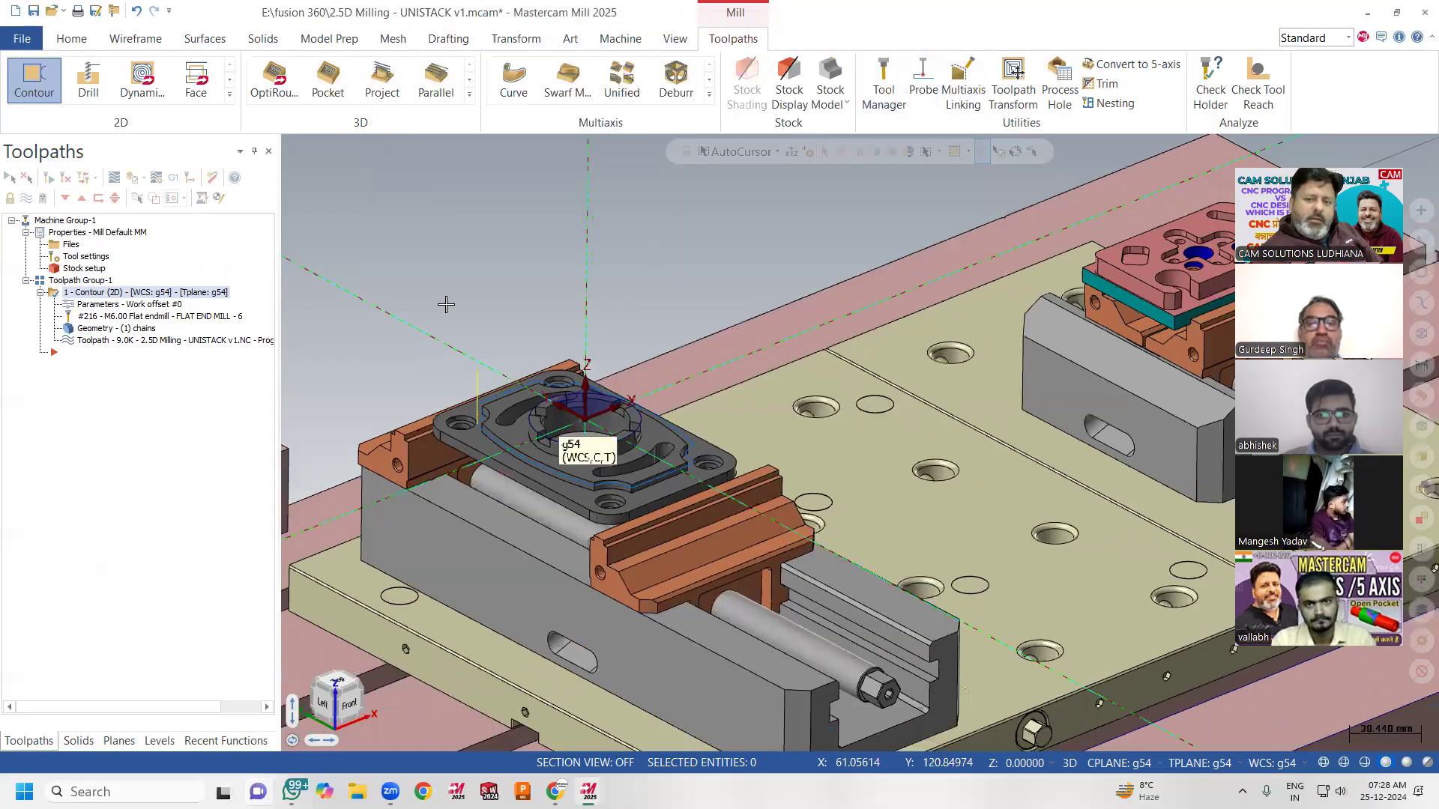
Make g55 the active work plane and show its labelled gnomon on the part in the smaller vise
scroll(446, 296, down, 7)
scroll(1007, 203, up, 6)
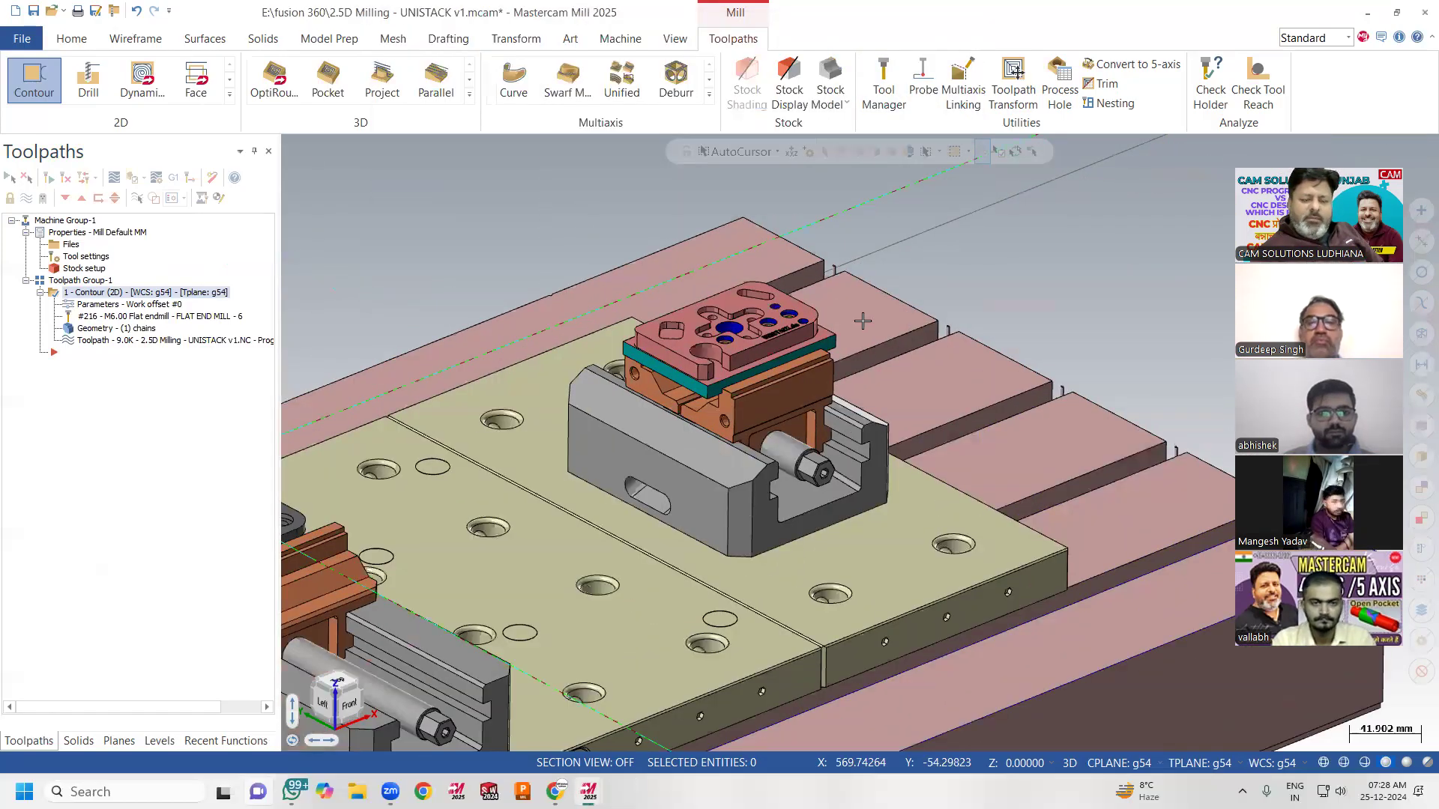
click(1120, 762)
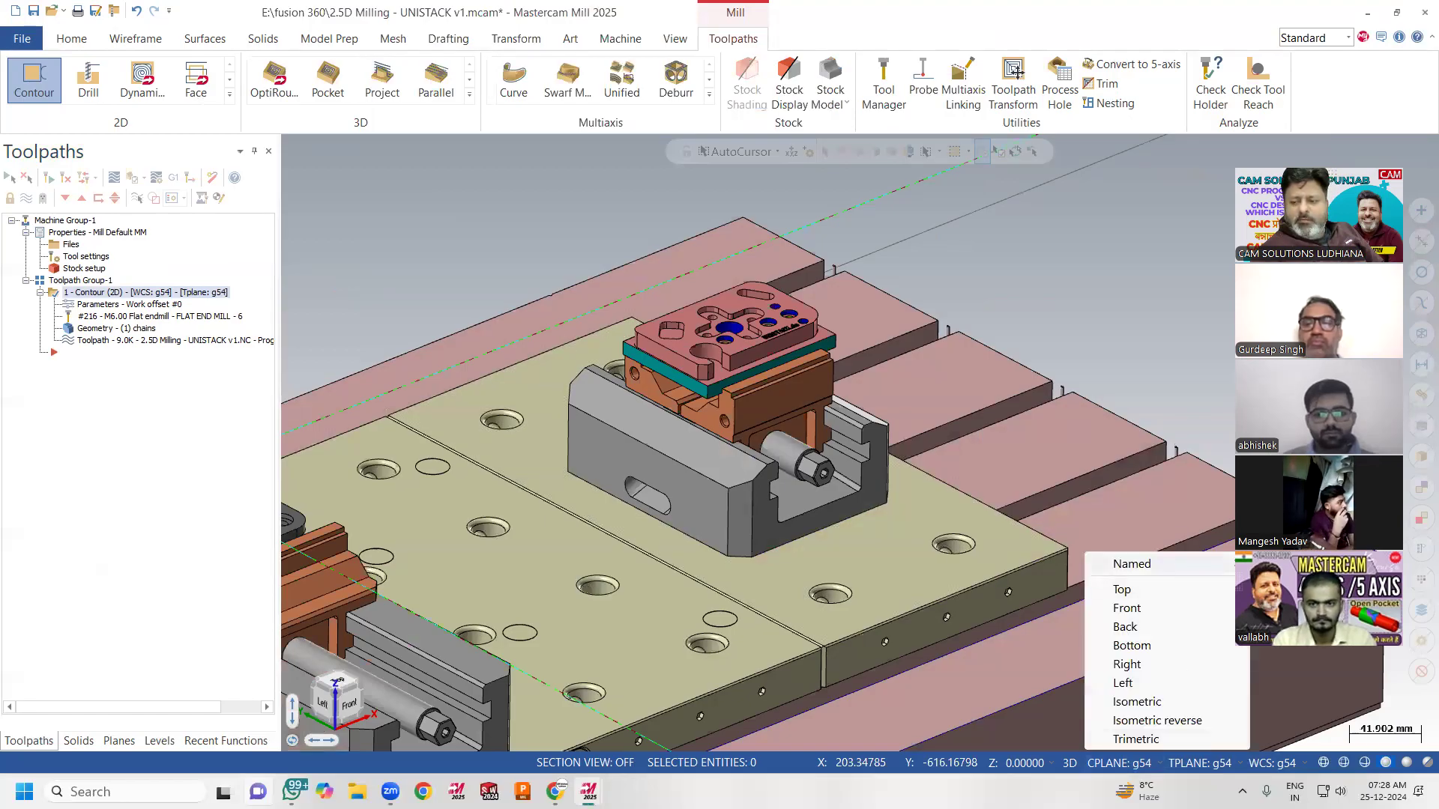
click(1266, 764)
click(1210, 585)
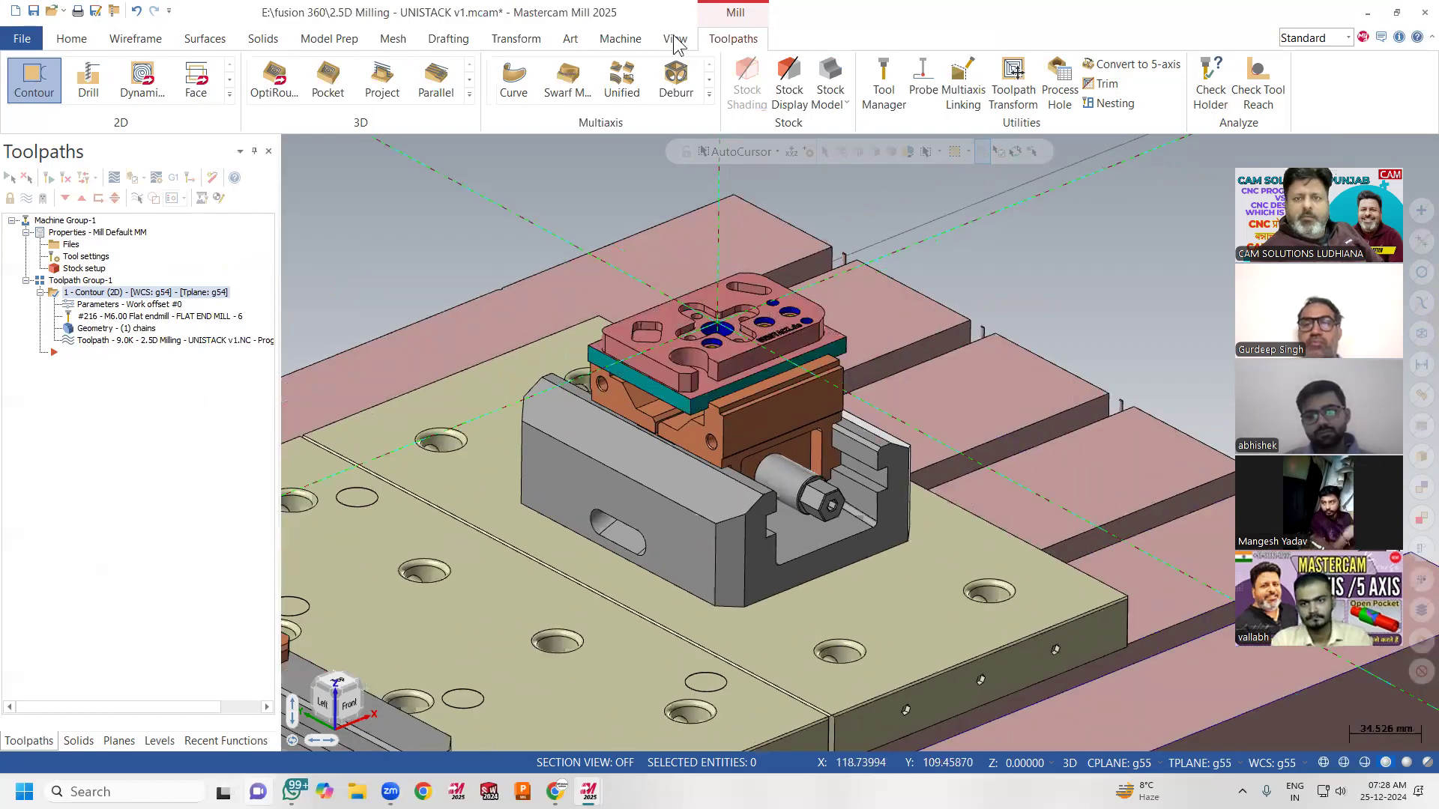
click(675, 38)
click(1028, 83)
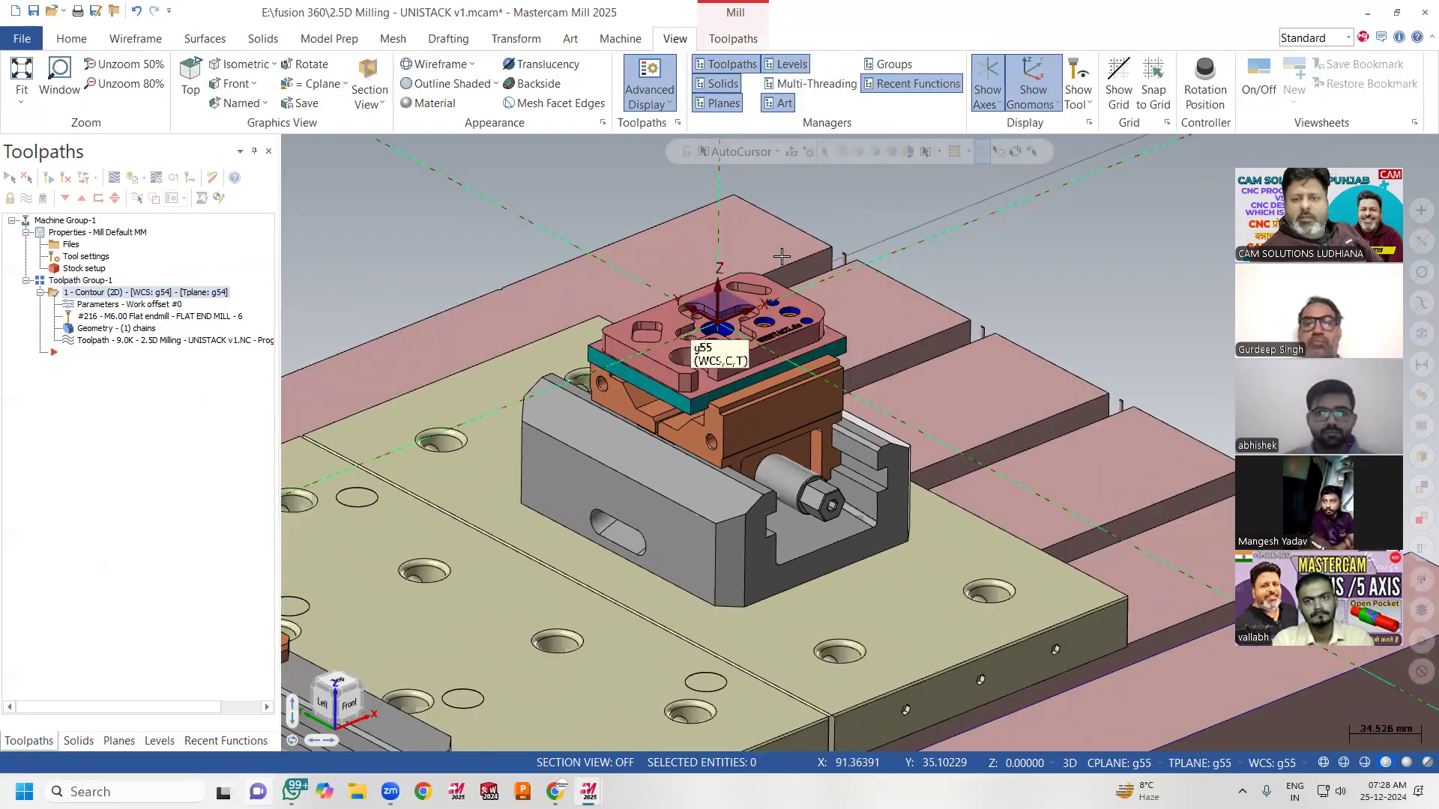
Create a 2D Contour toolpath on g55 from a solid edge loop of the smaller vise's part, and open its cut parameters
scroll(967, 271, up, 1)
scroll(971, 271, down, 10)
scroll(967, 272, up, 7)
scroll(697, 276, up, 7)
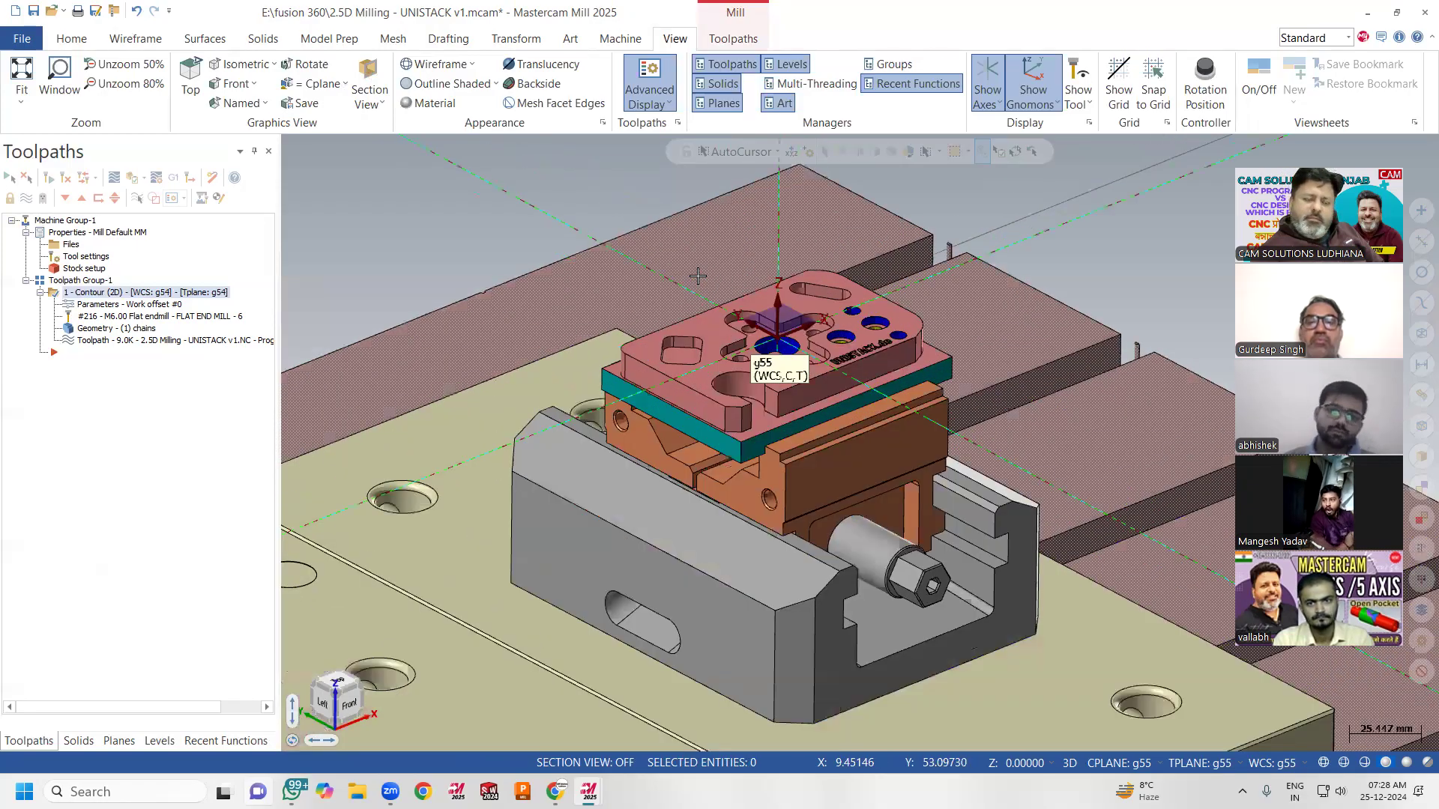
scroll(700, 270, up, 1)
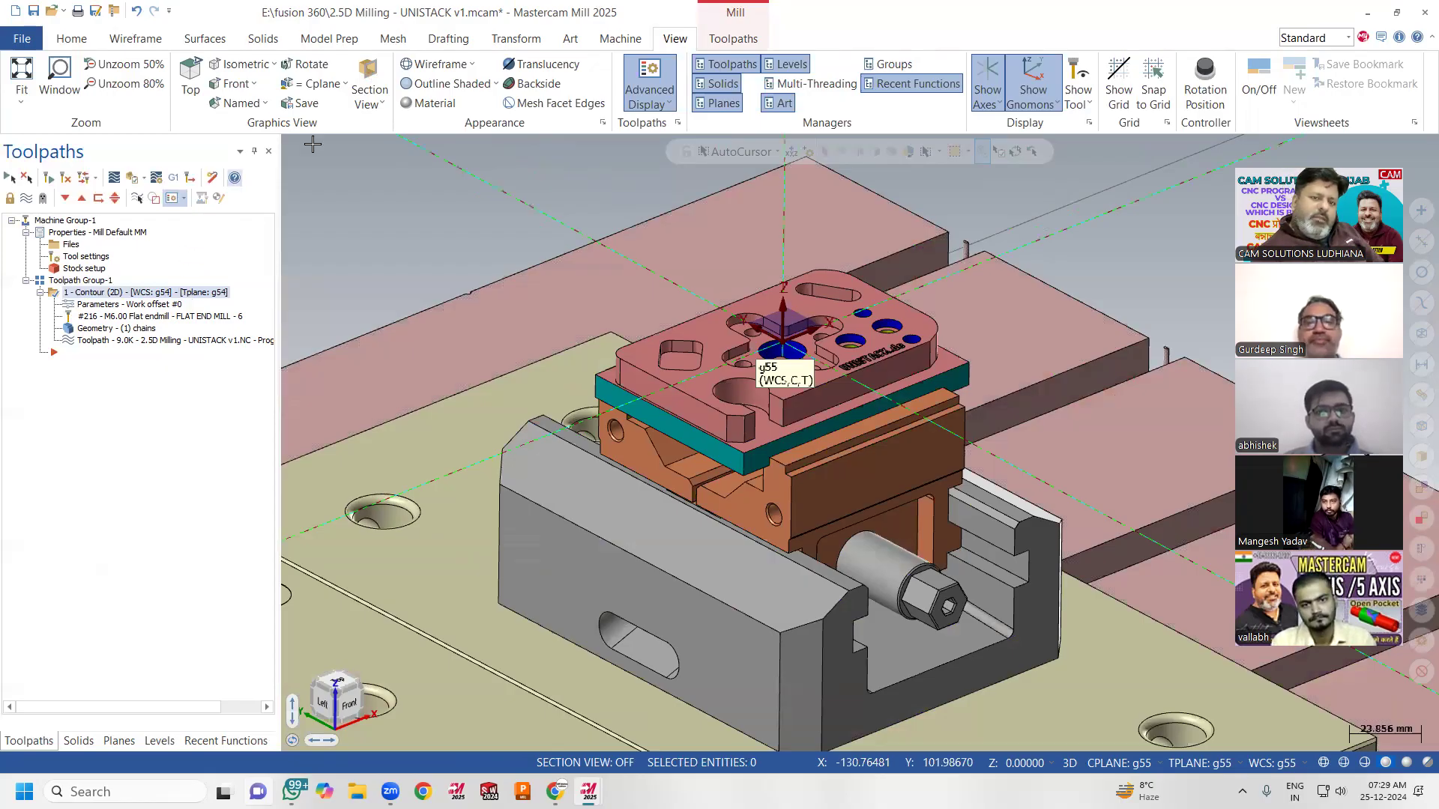
click(733, 39)
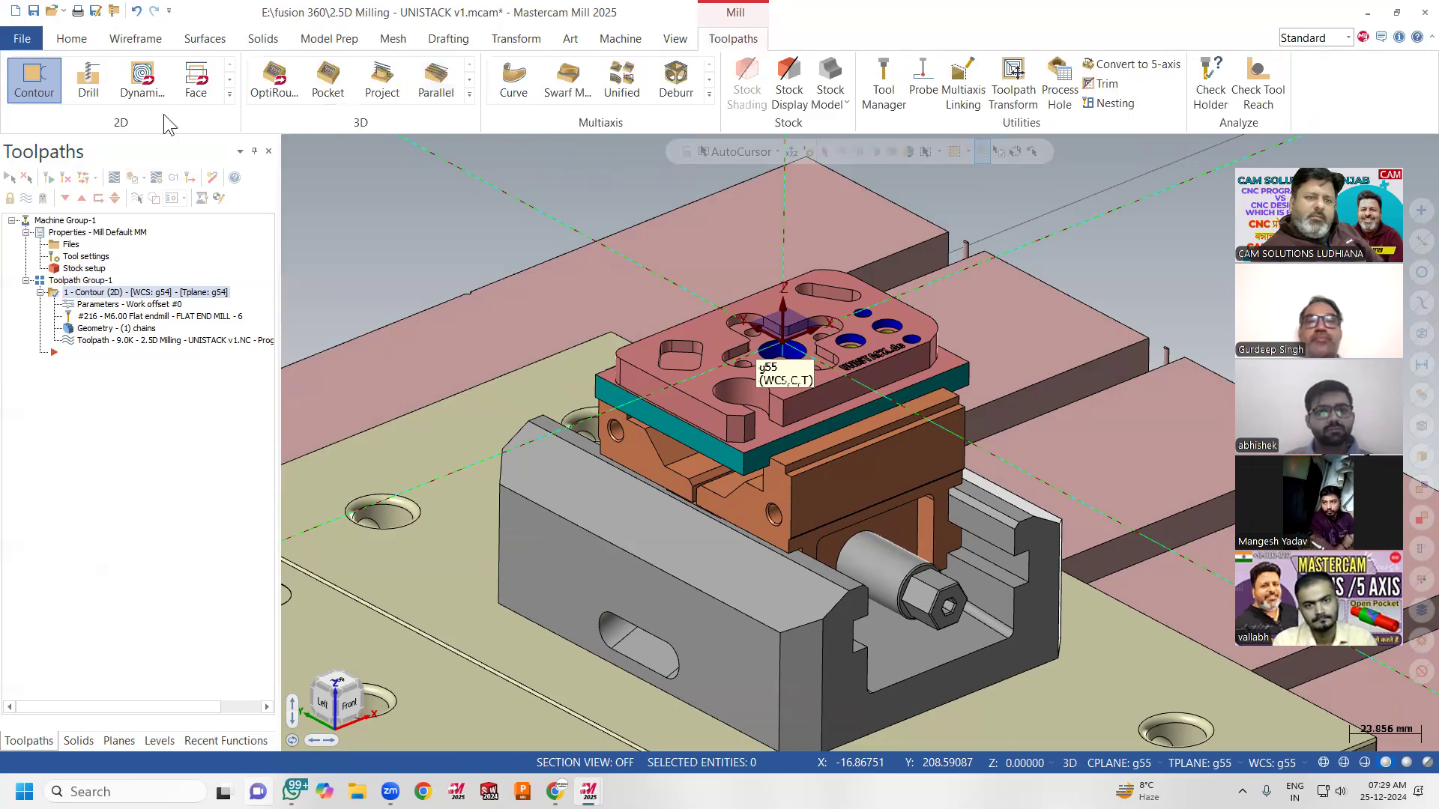
click(29, 89)
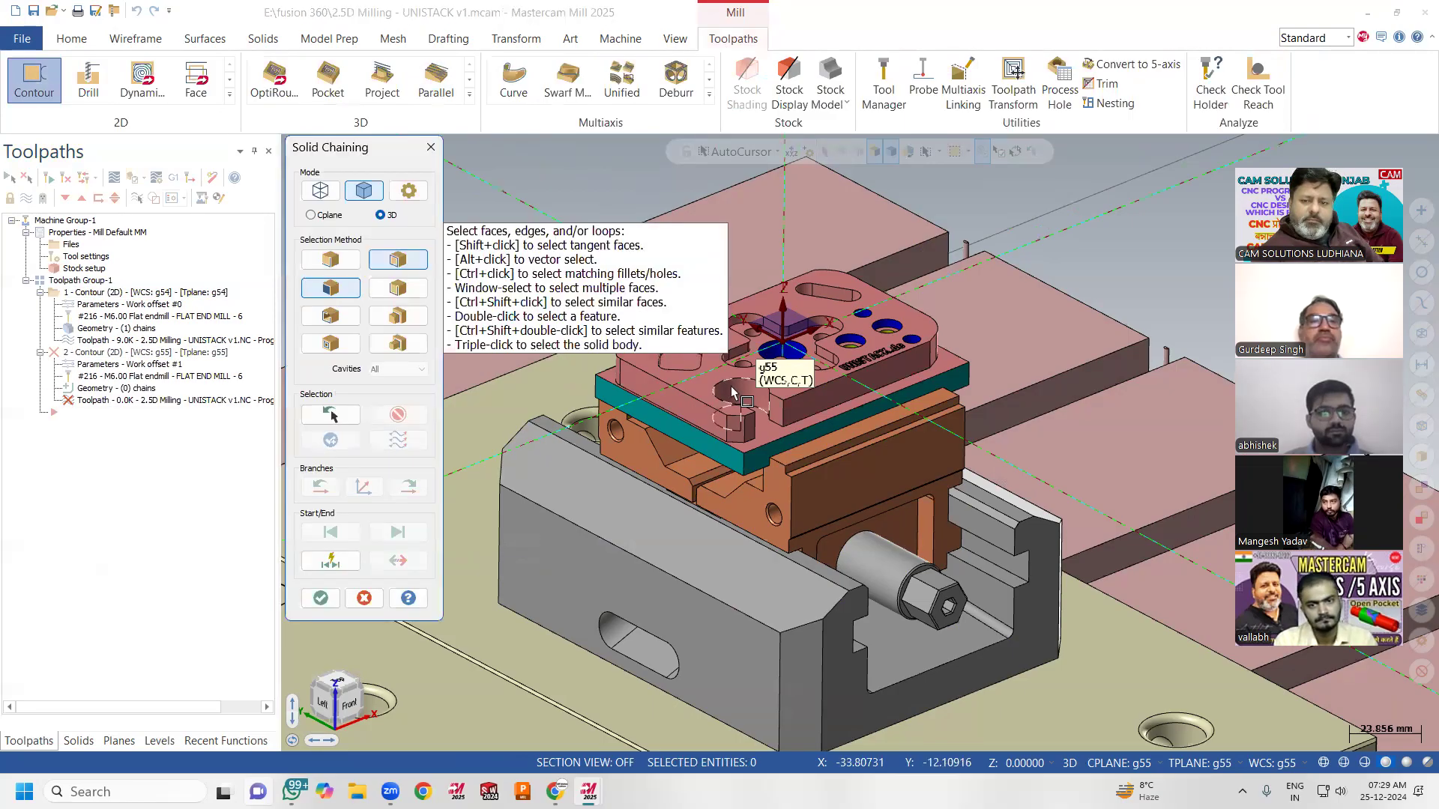
click(732, 392)
click(331, 590)
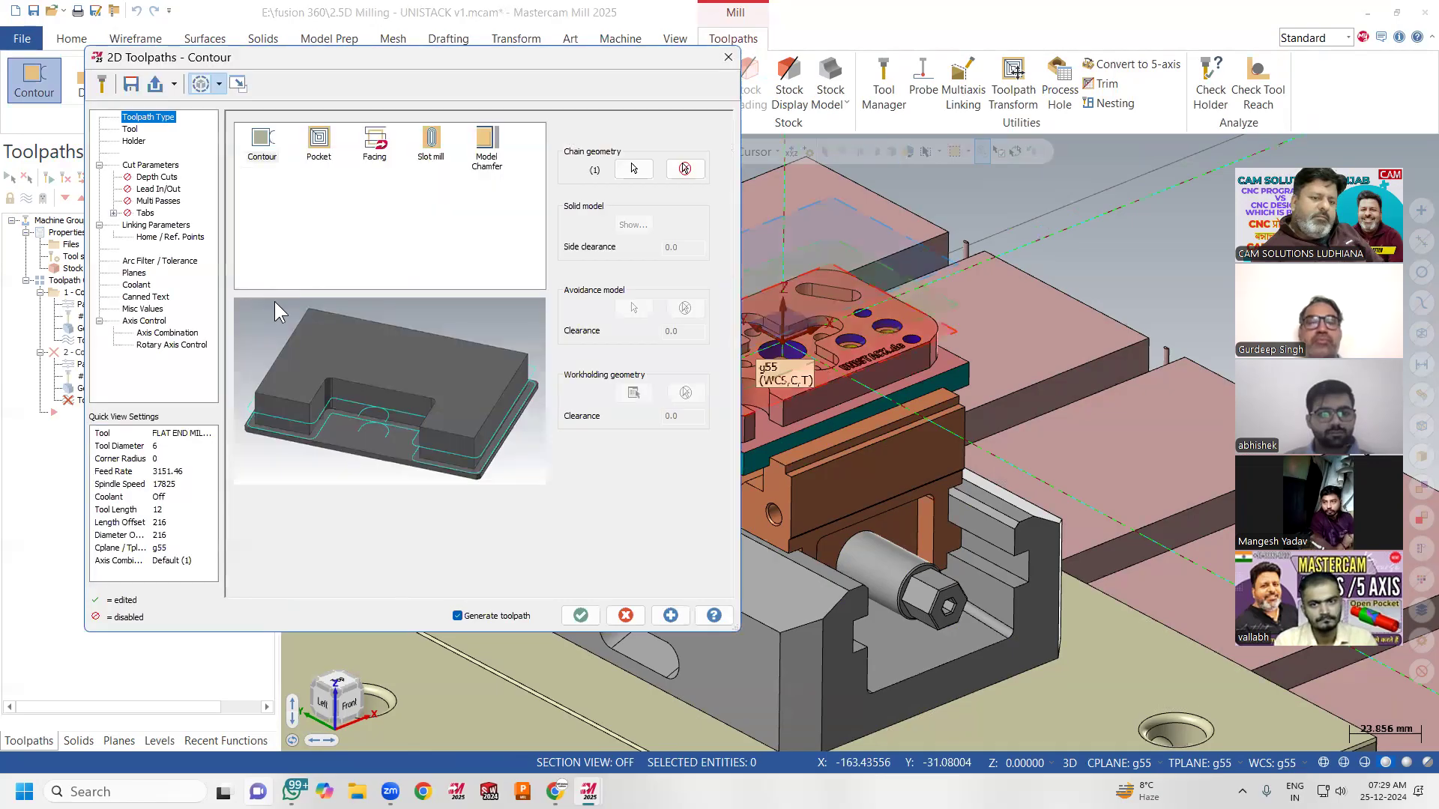
click(149, 165)
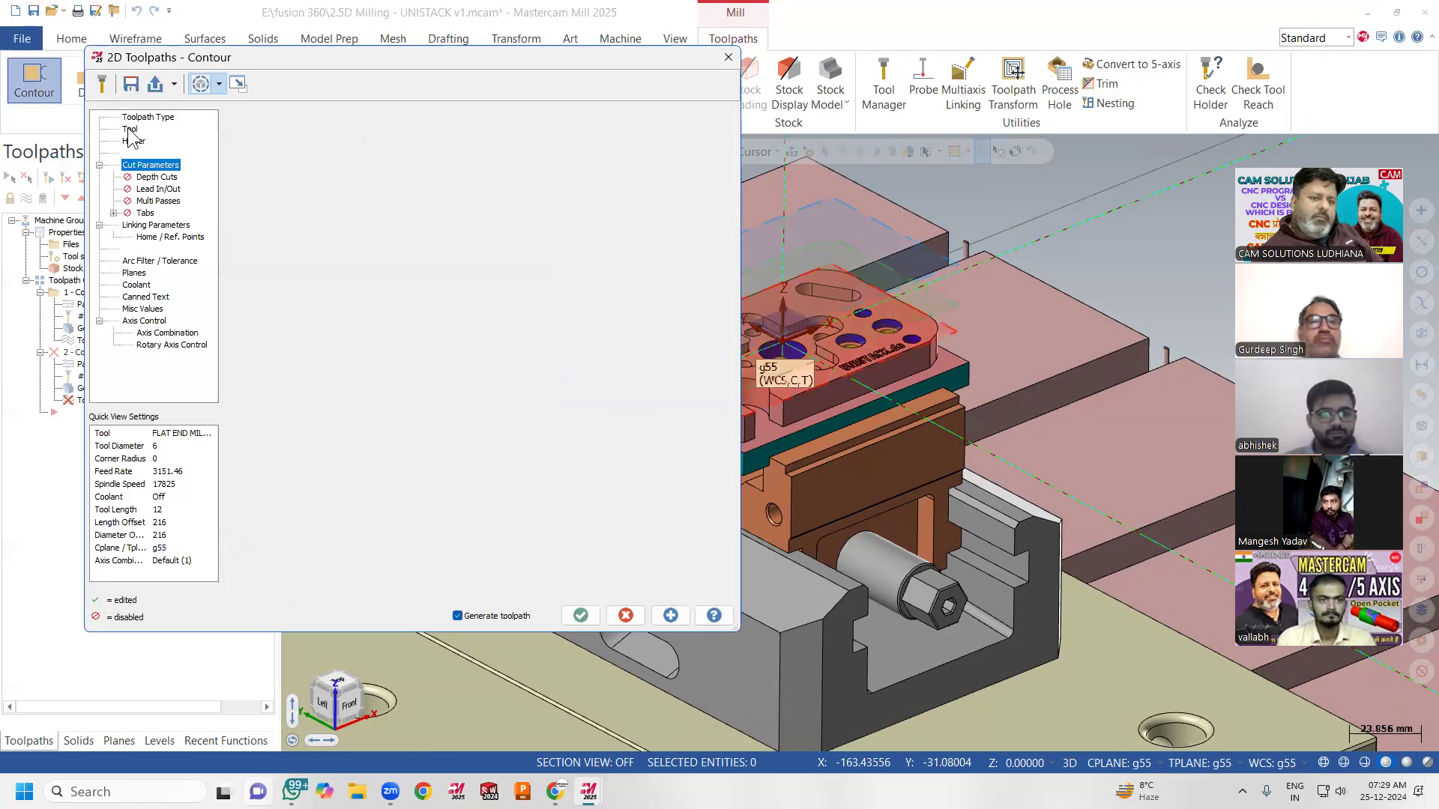
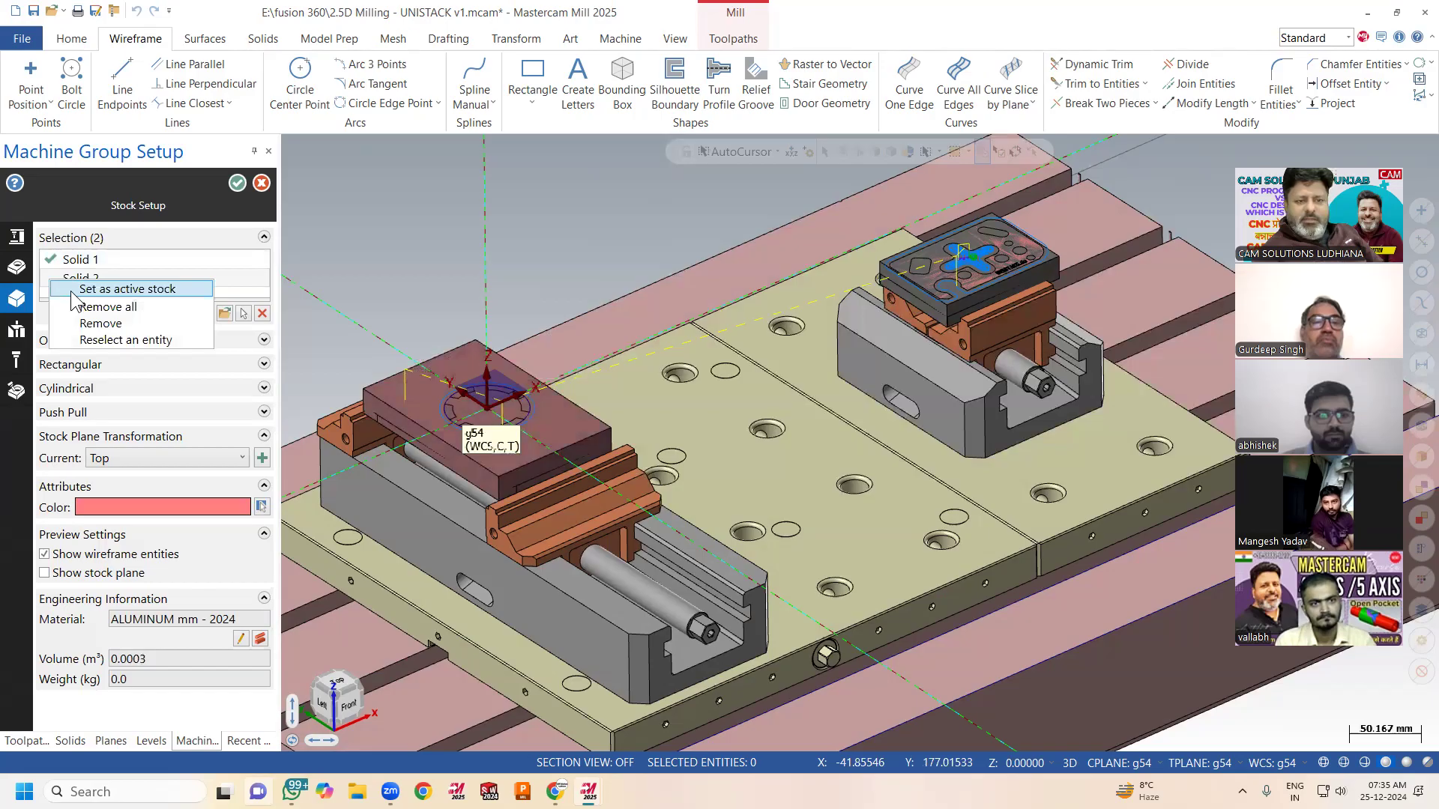
Try Solid 2 and Solid 1 in turn as the active stock, and exit the stock setup without keeping the changes
click(77, 293)
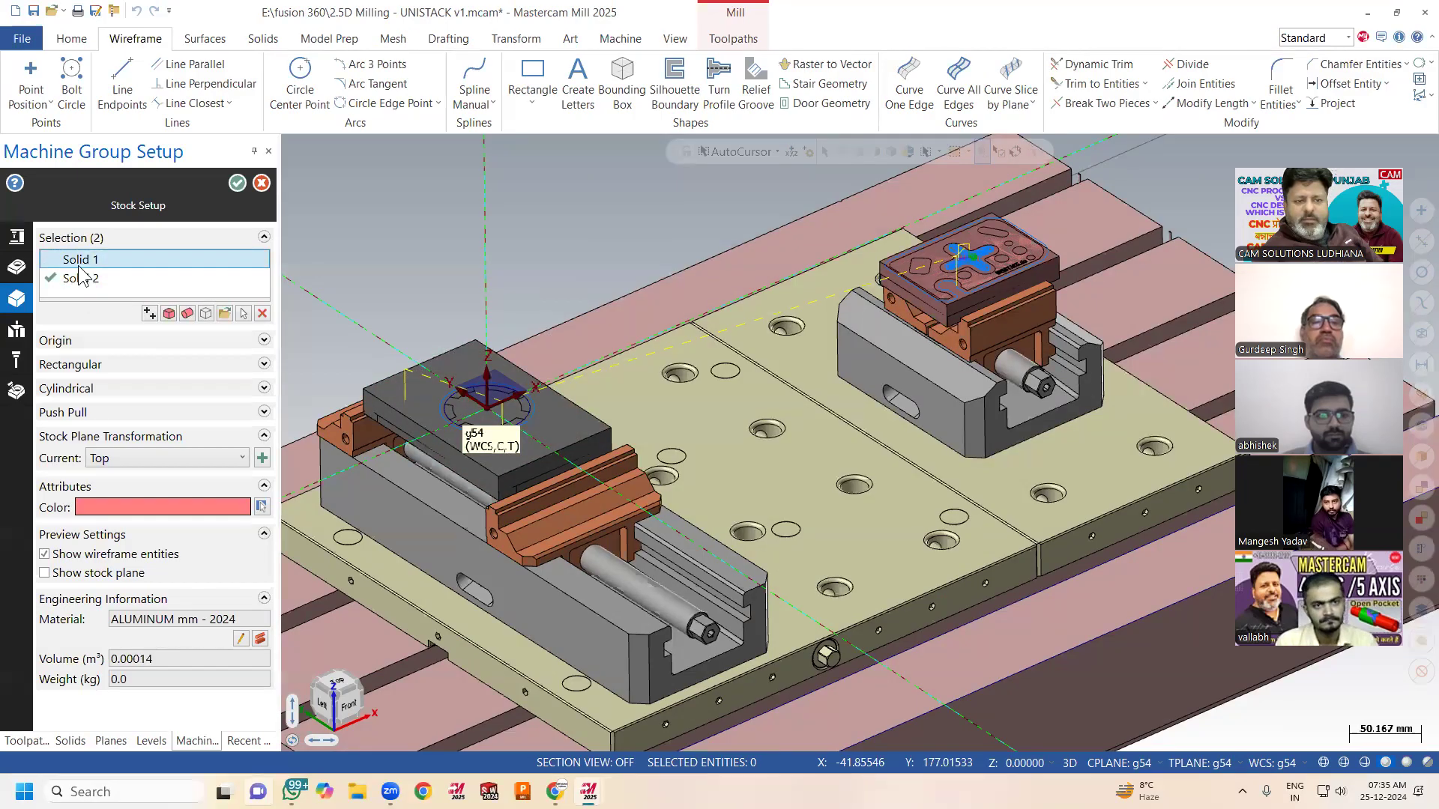
right_click(98, 265)
click(104, 278)
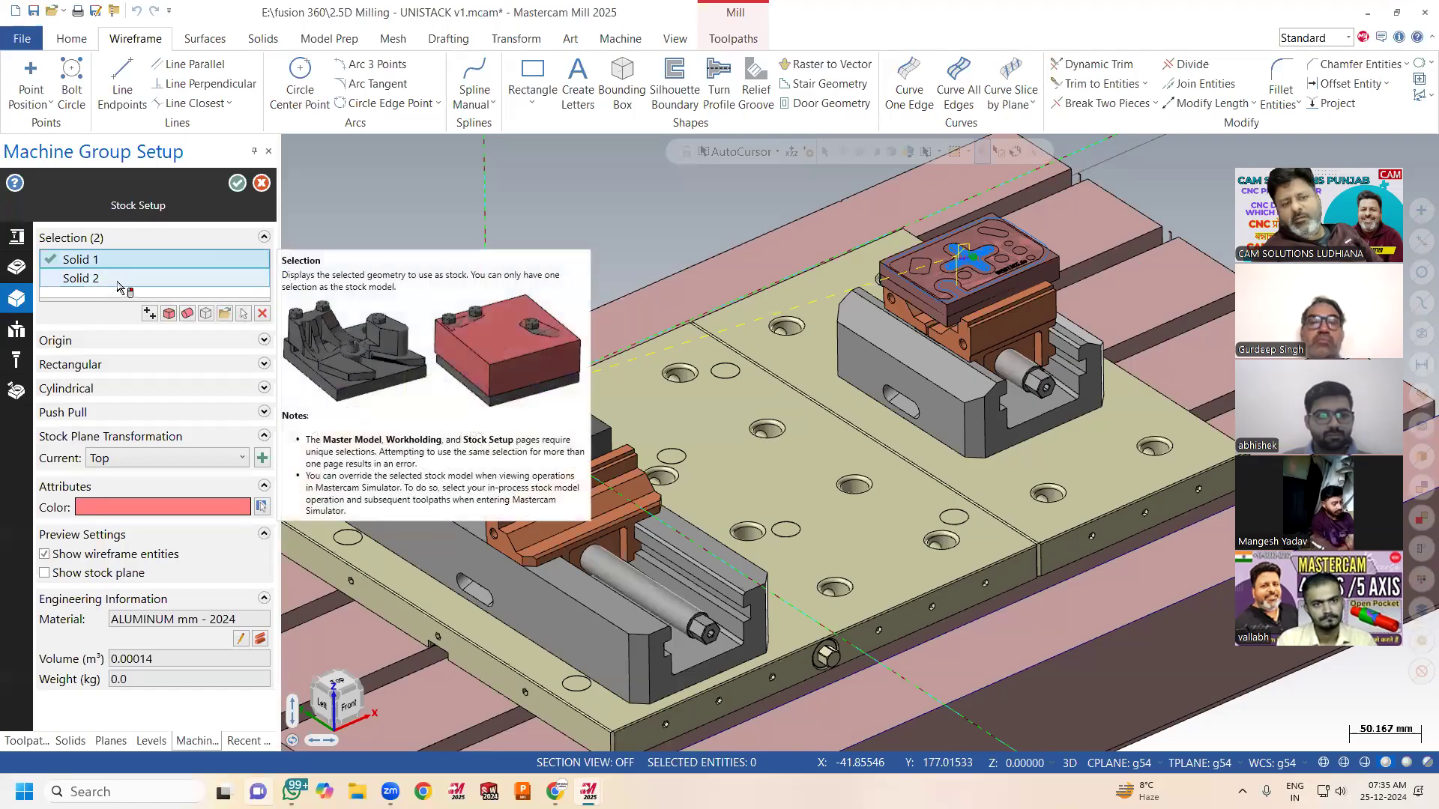
click(261, 184)
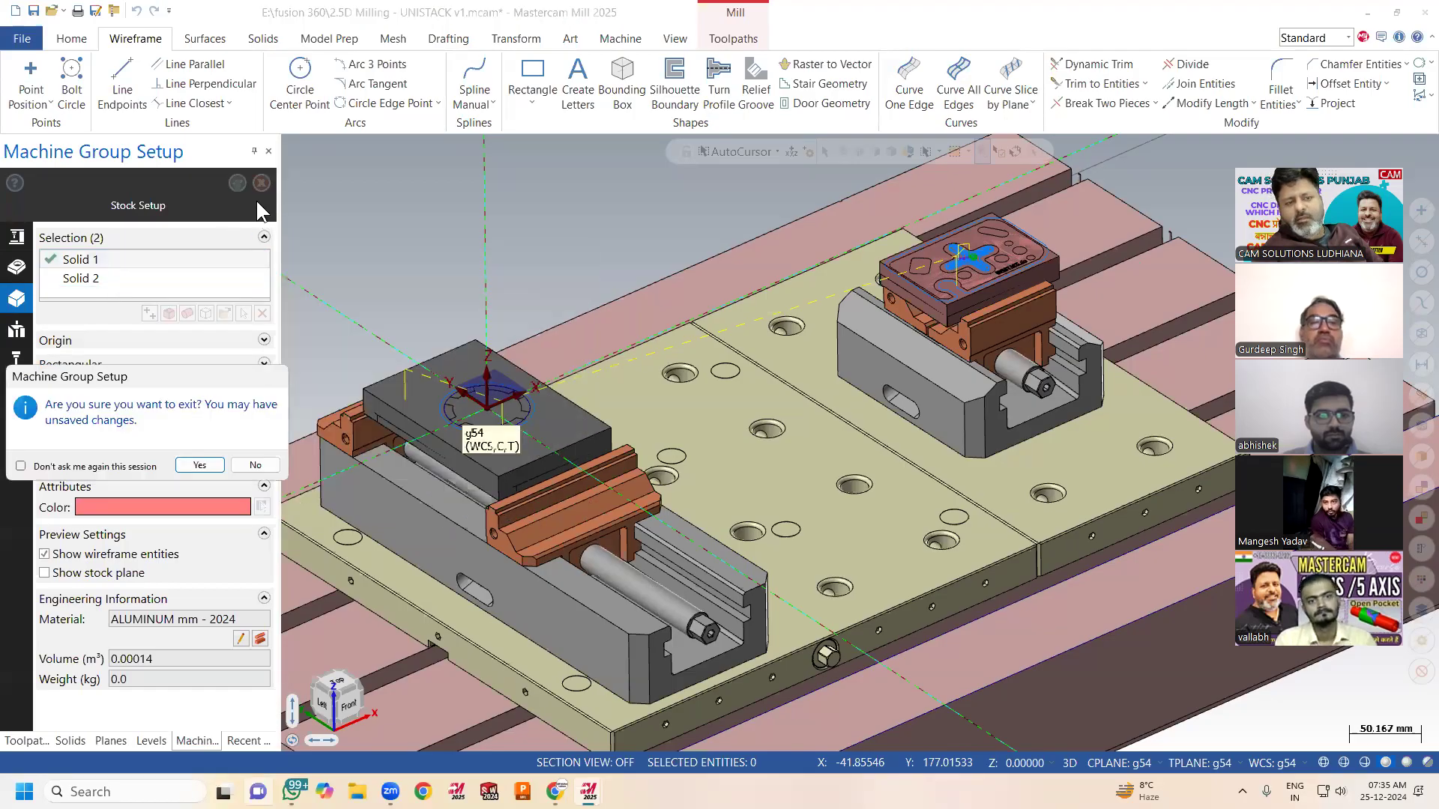
click(199, 465)
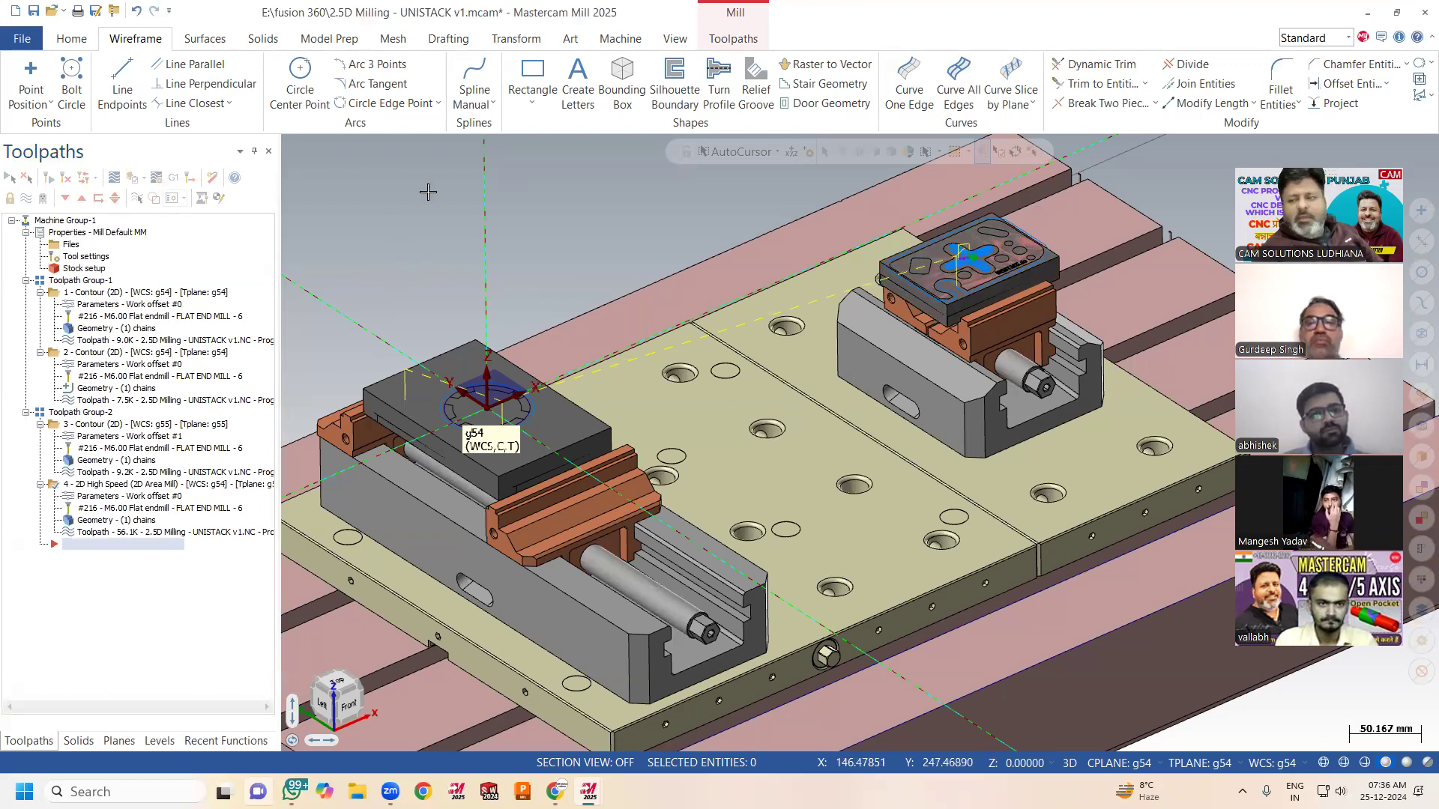
Try to join the stock blocks in the larger and smaller vises into one solid with a Boolean Add
click(261, 41)
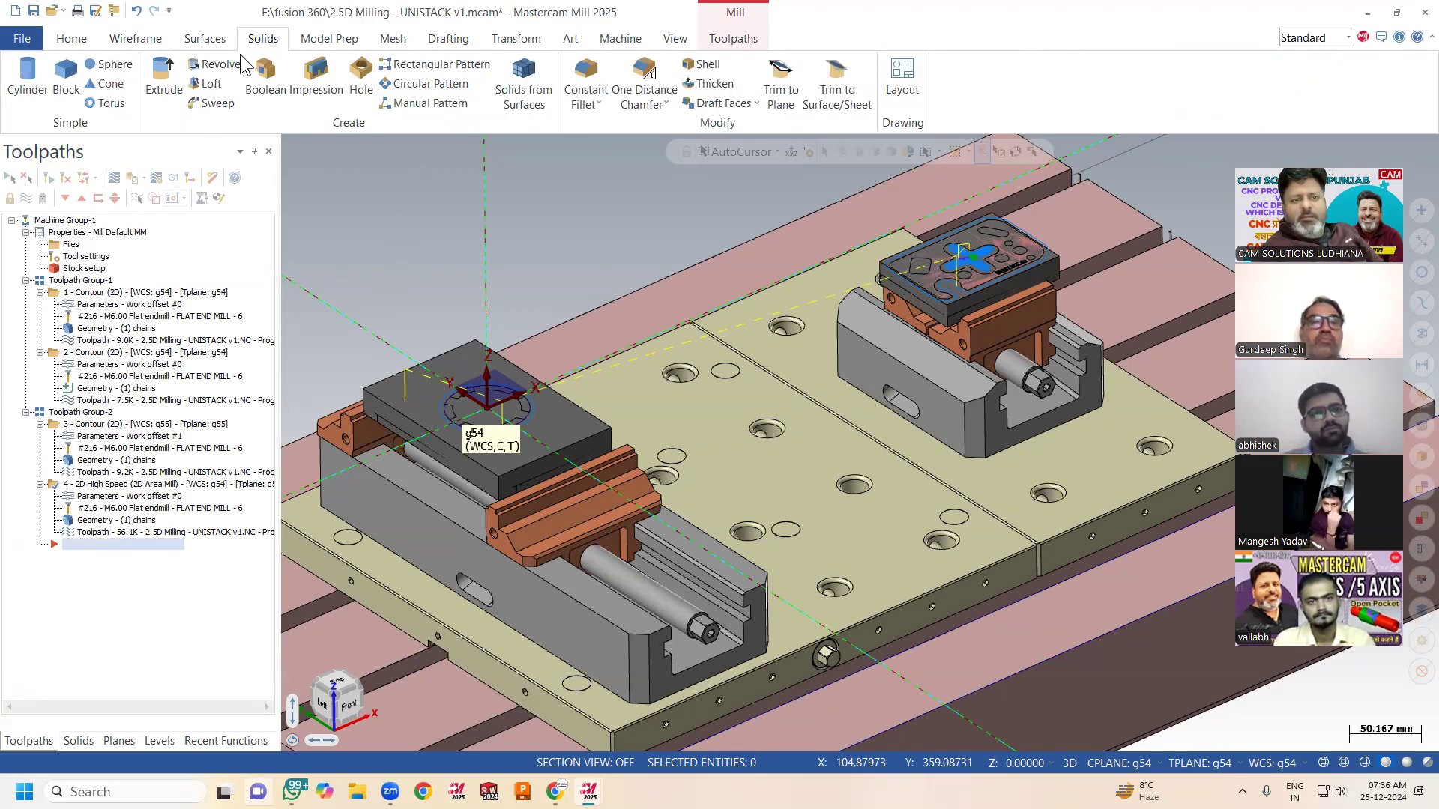
click(260, 76)
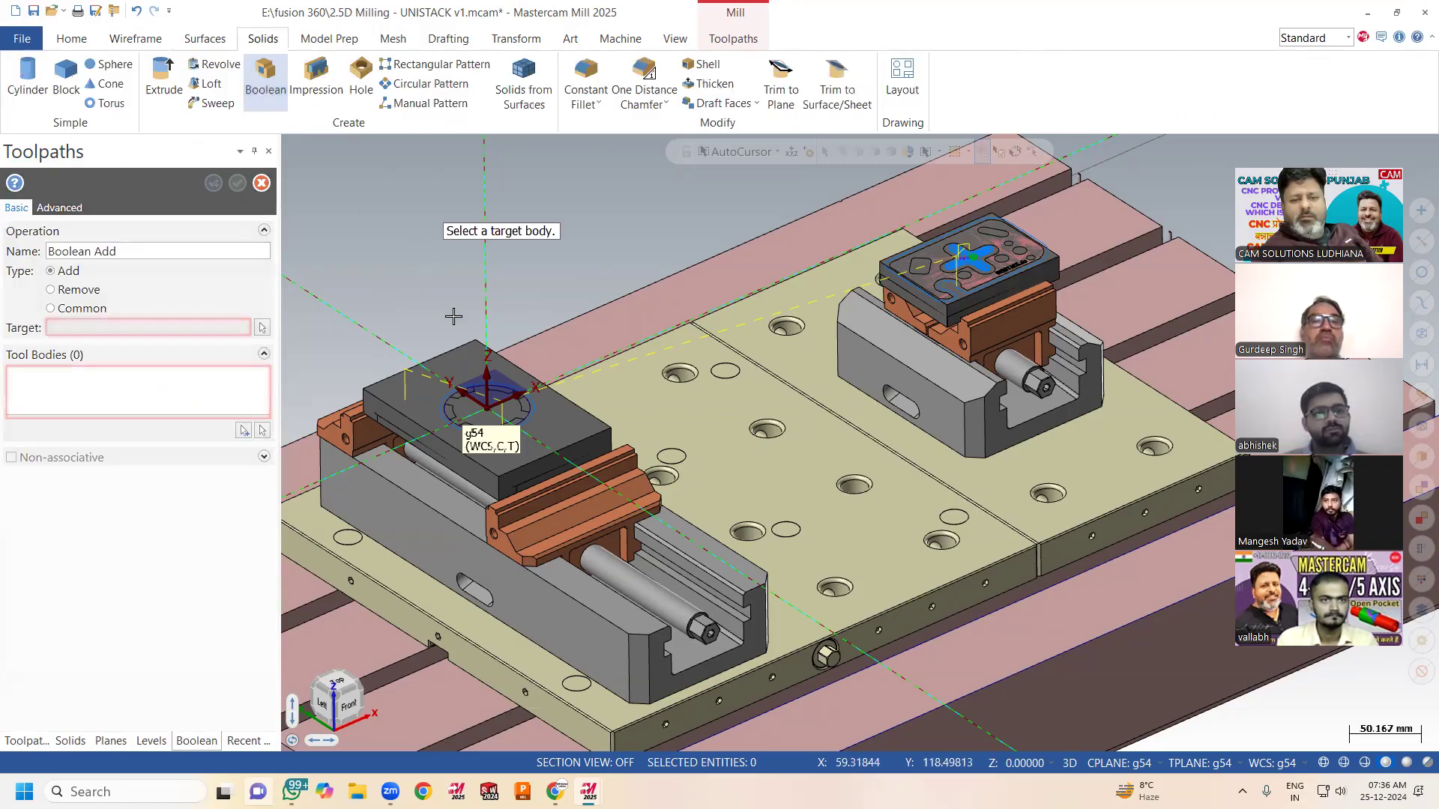
click(473, 359)
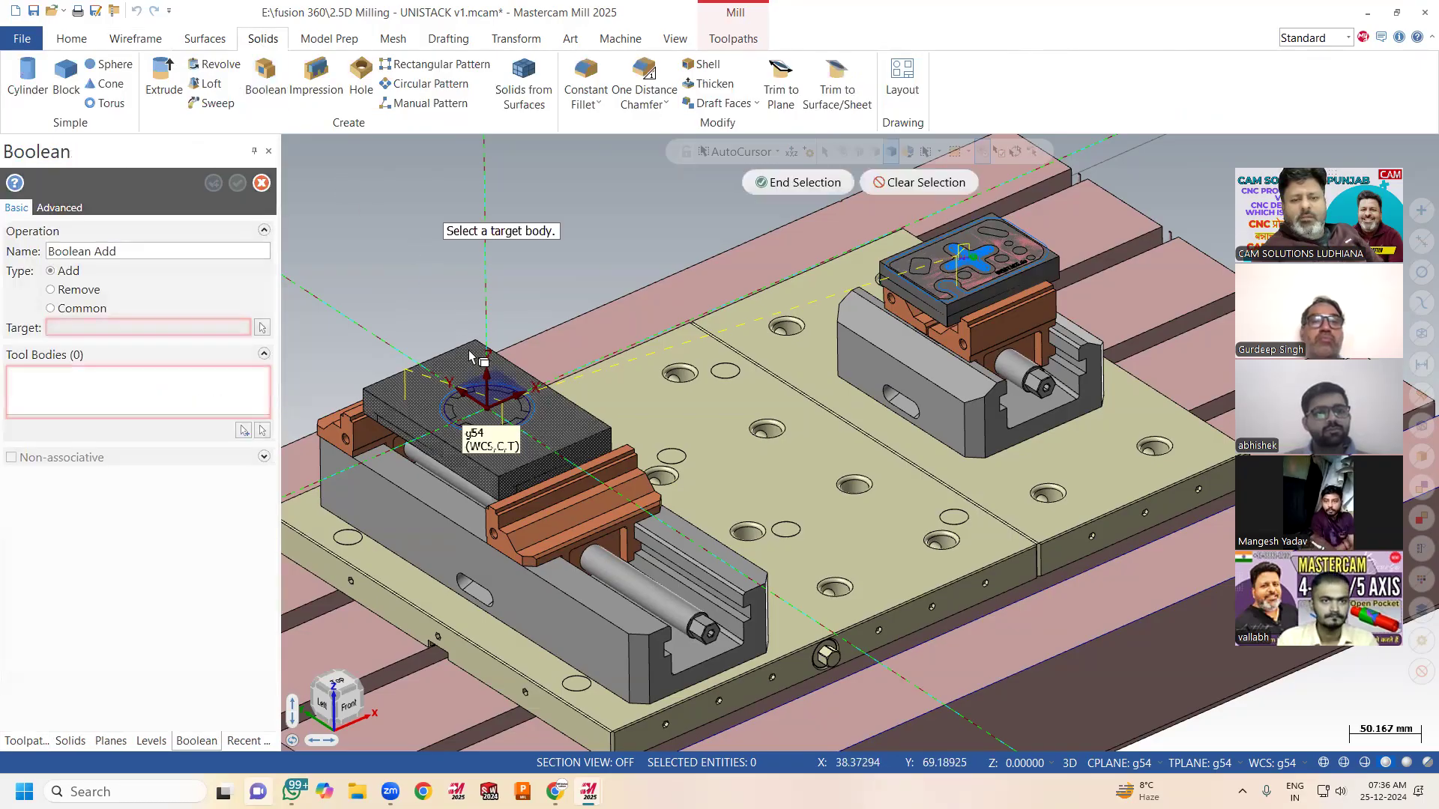
click(947, 300)
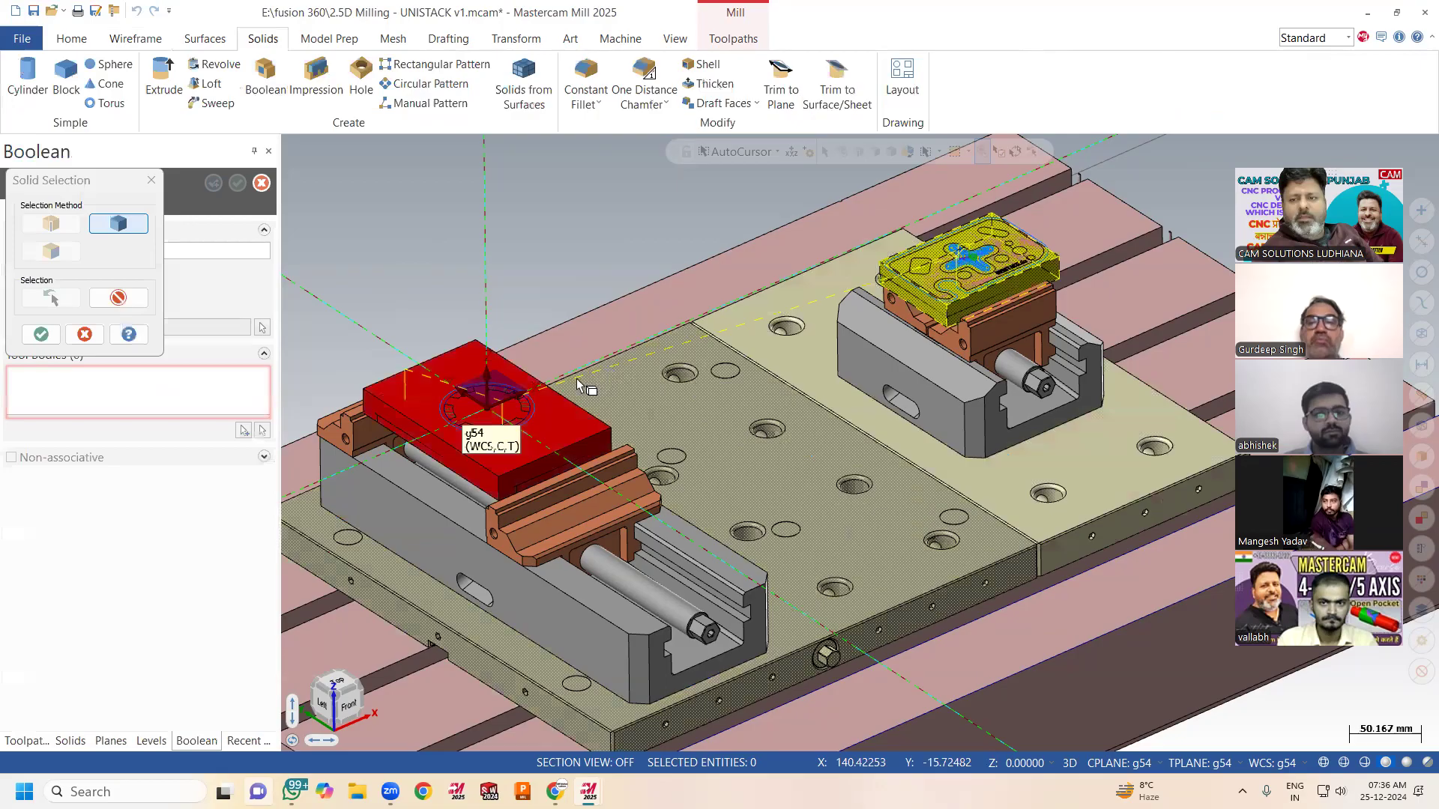
click(51, 334)
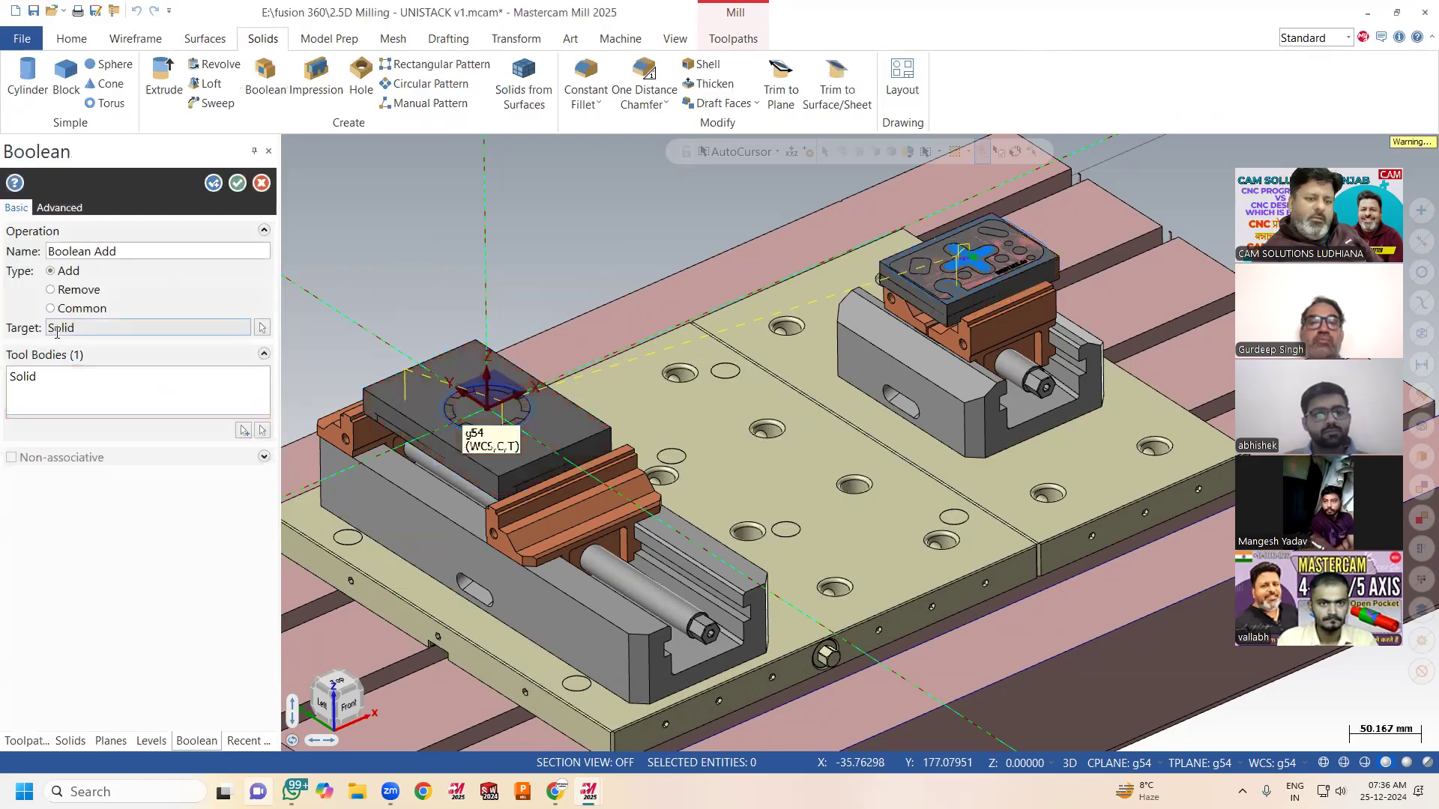
click(57, 380)
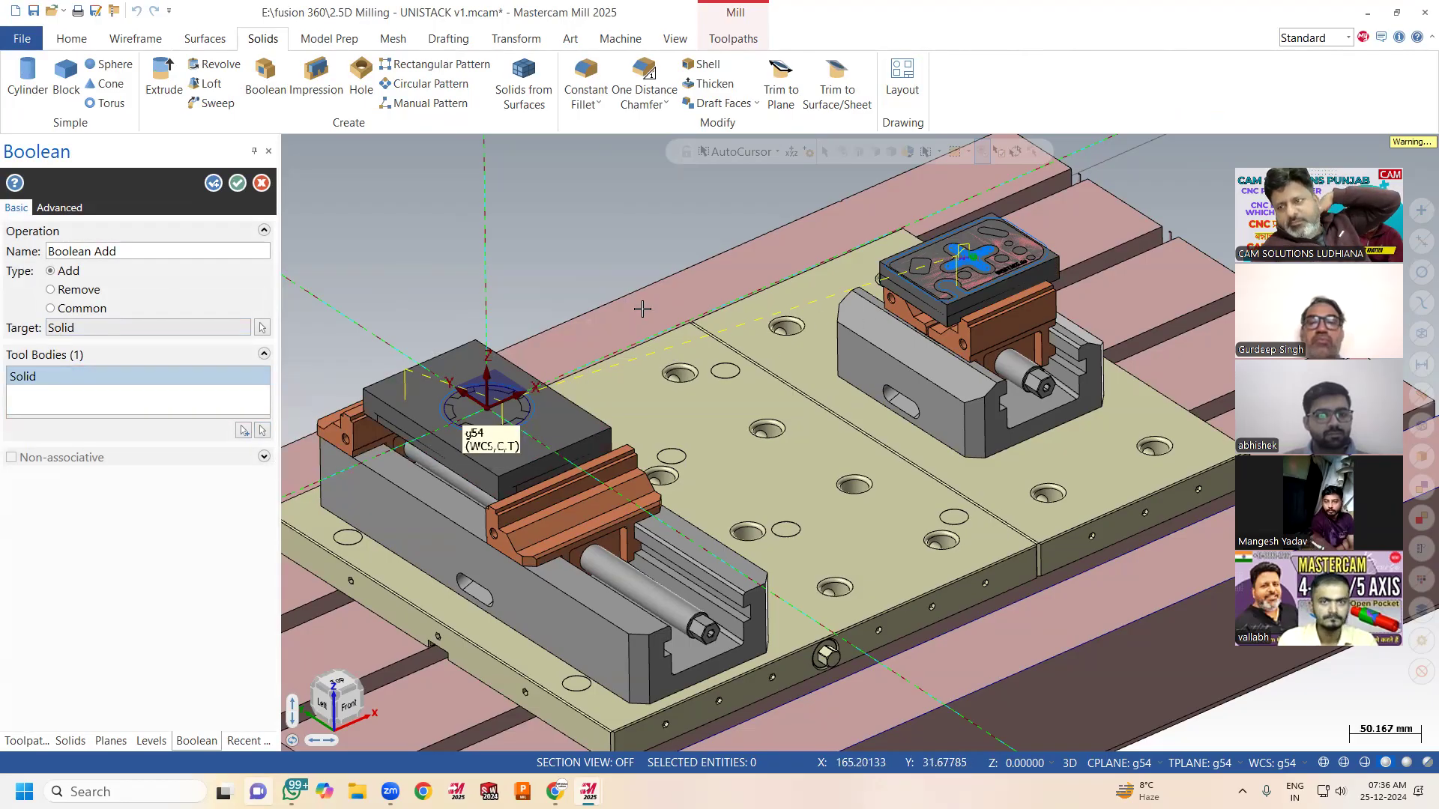
click(232, 187)
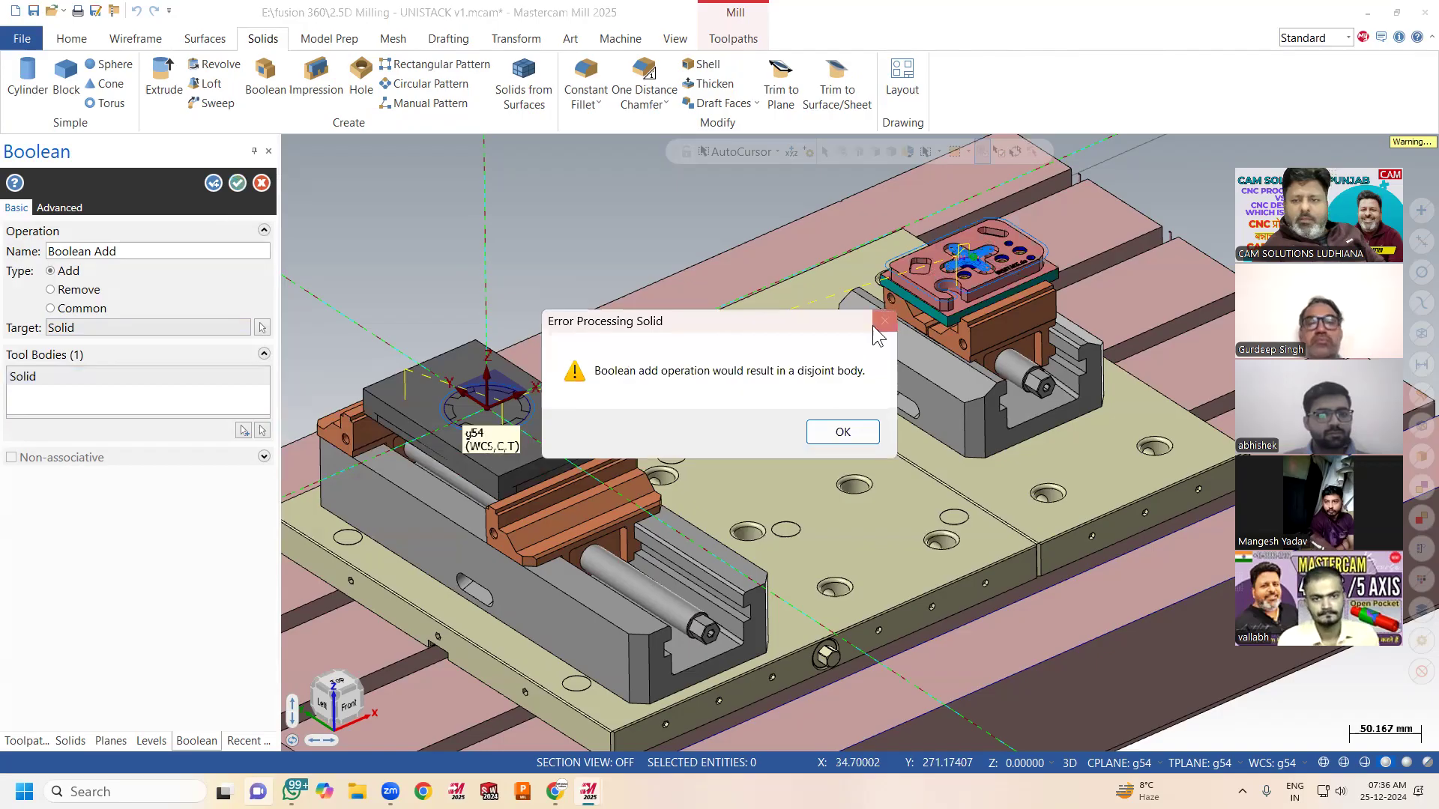
click(828, 431)
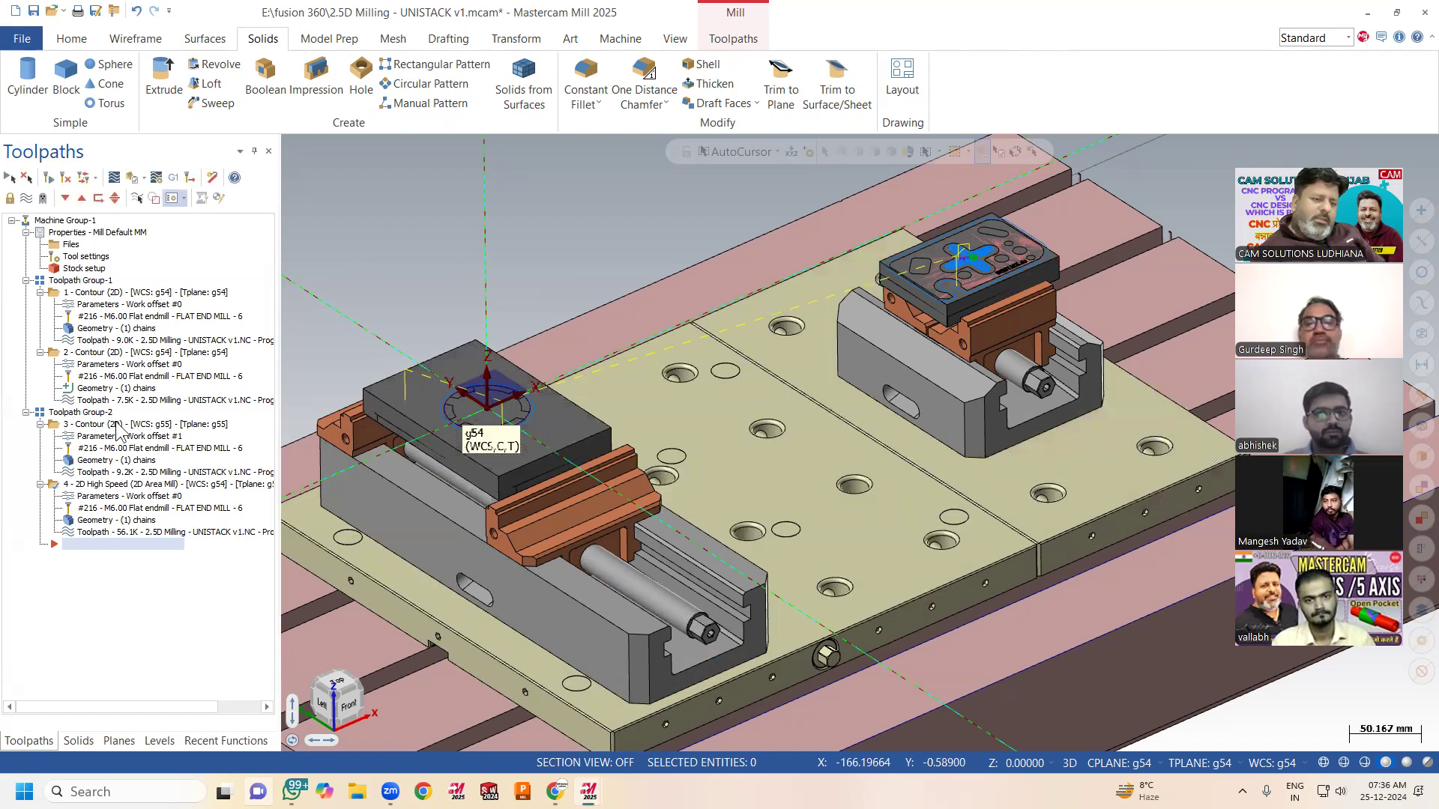
Assign the solid block in the larger vise as the machine group's stock in the stock setup
click(74, 269)
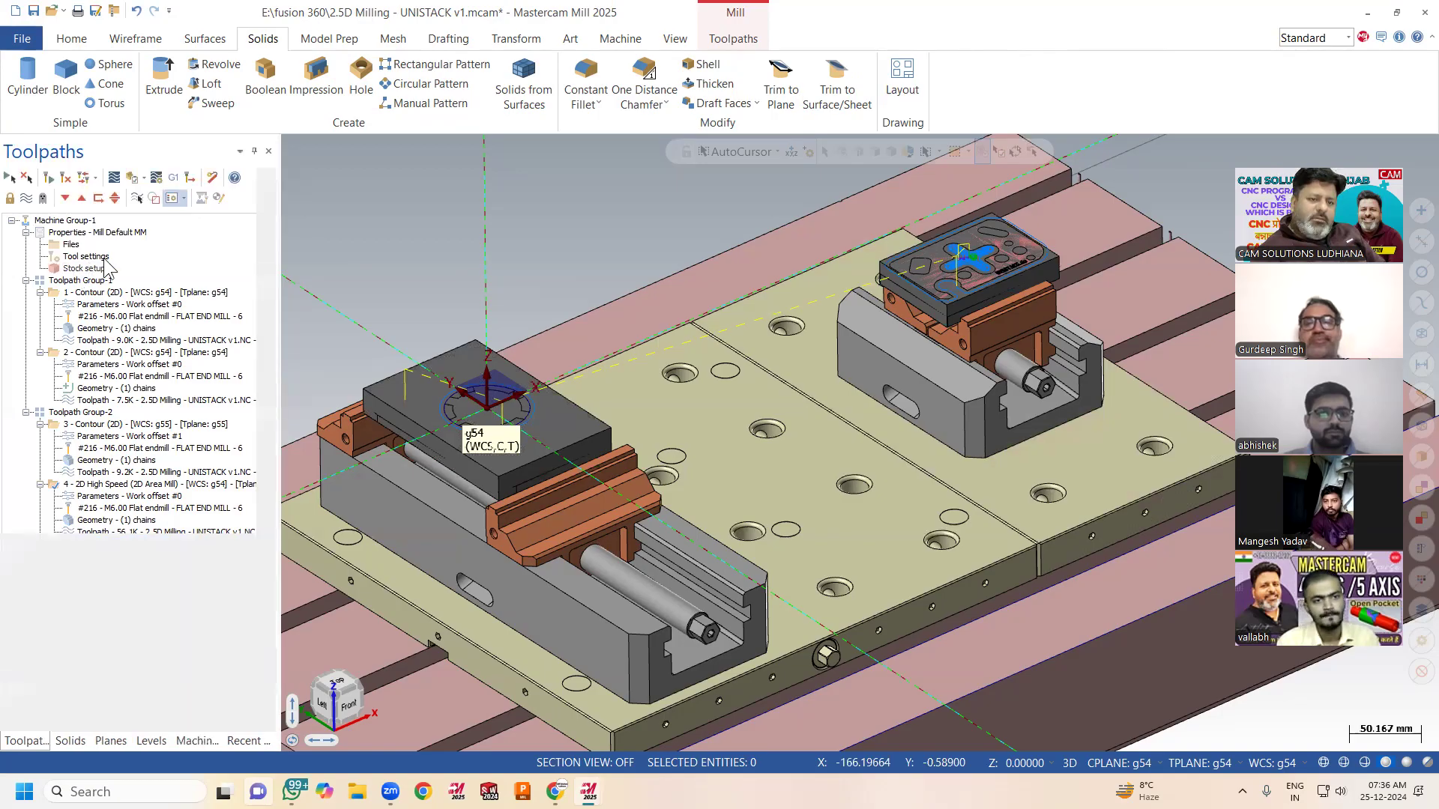
click(242, 313)
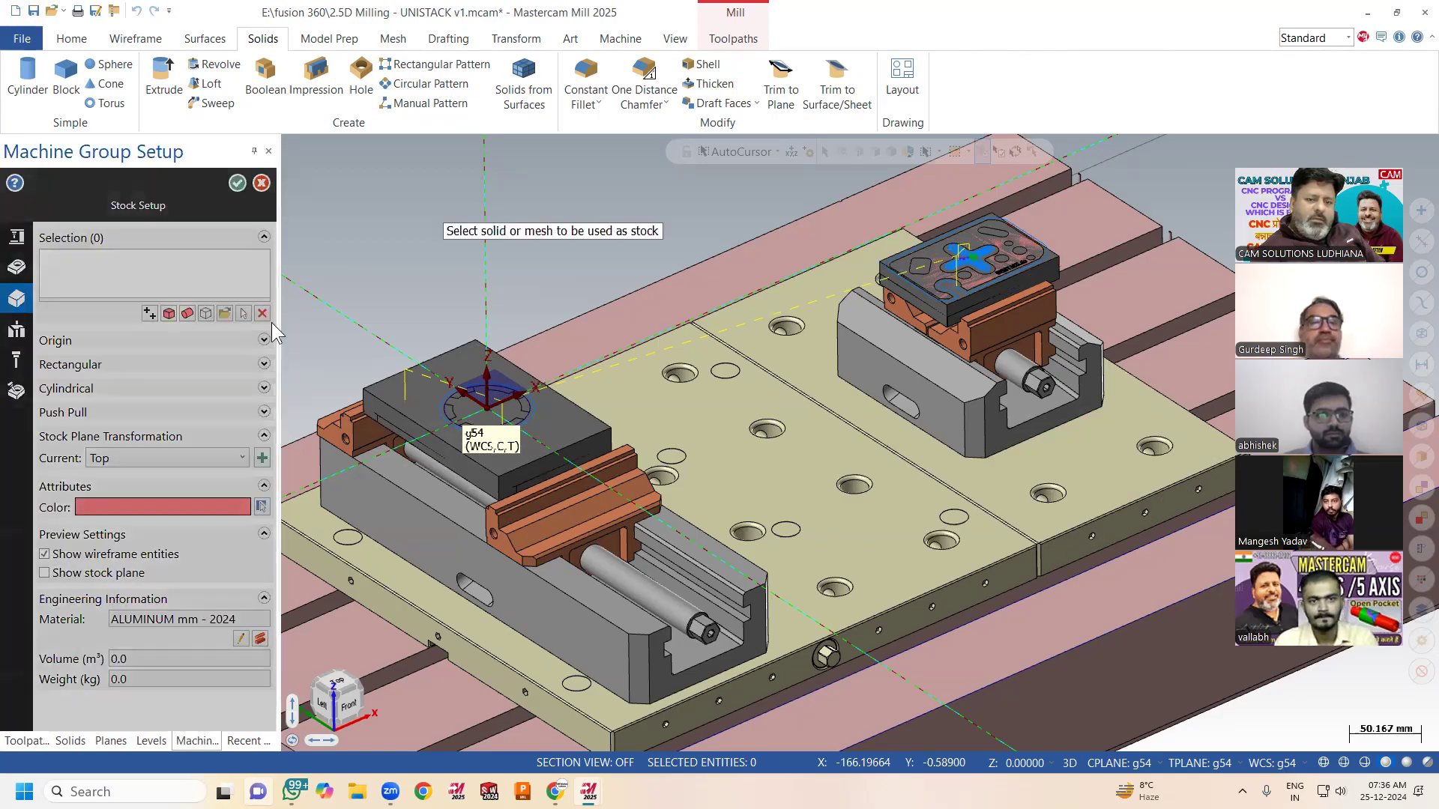
click(466, 341)
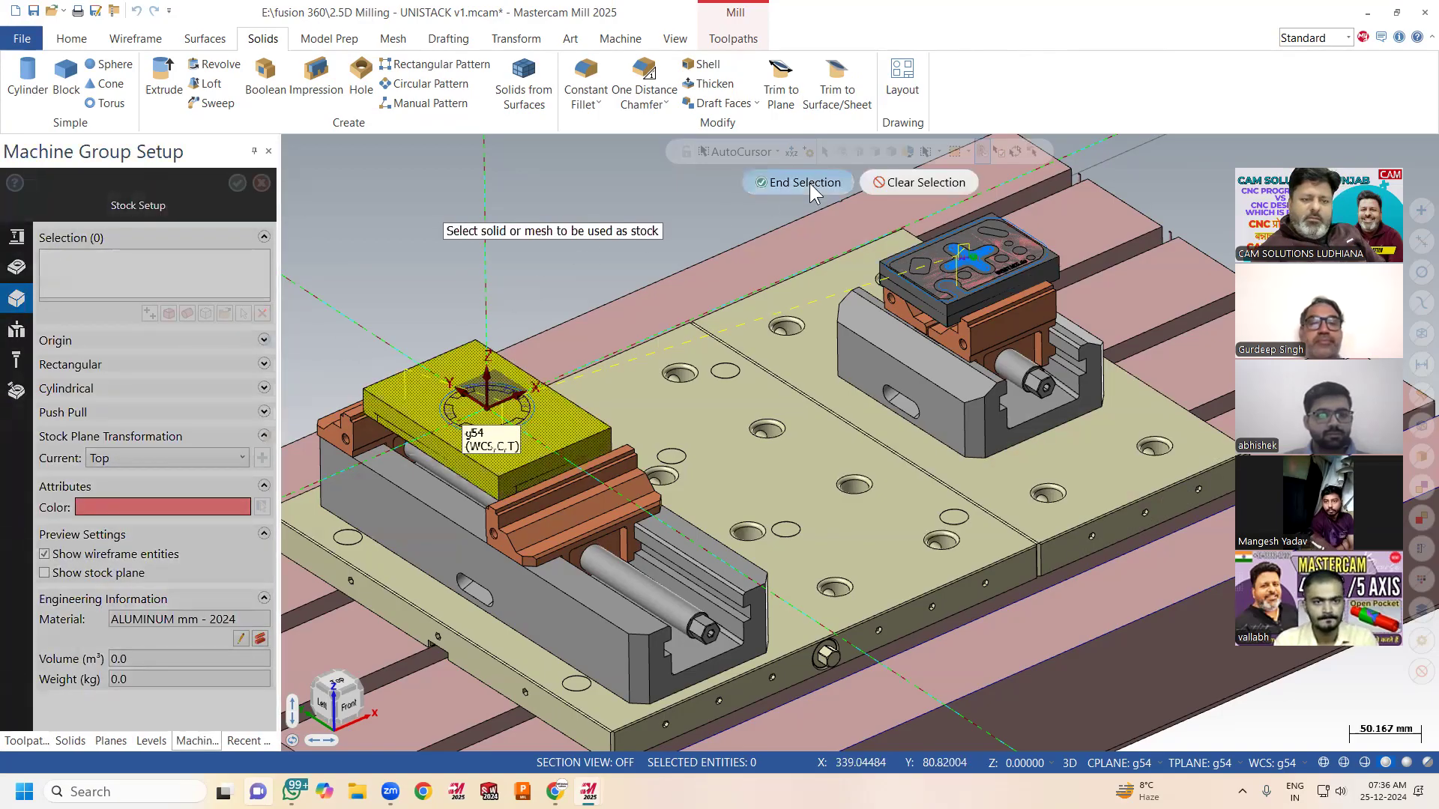
click(798, 182)
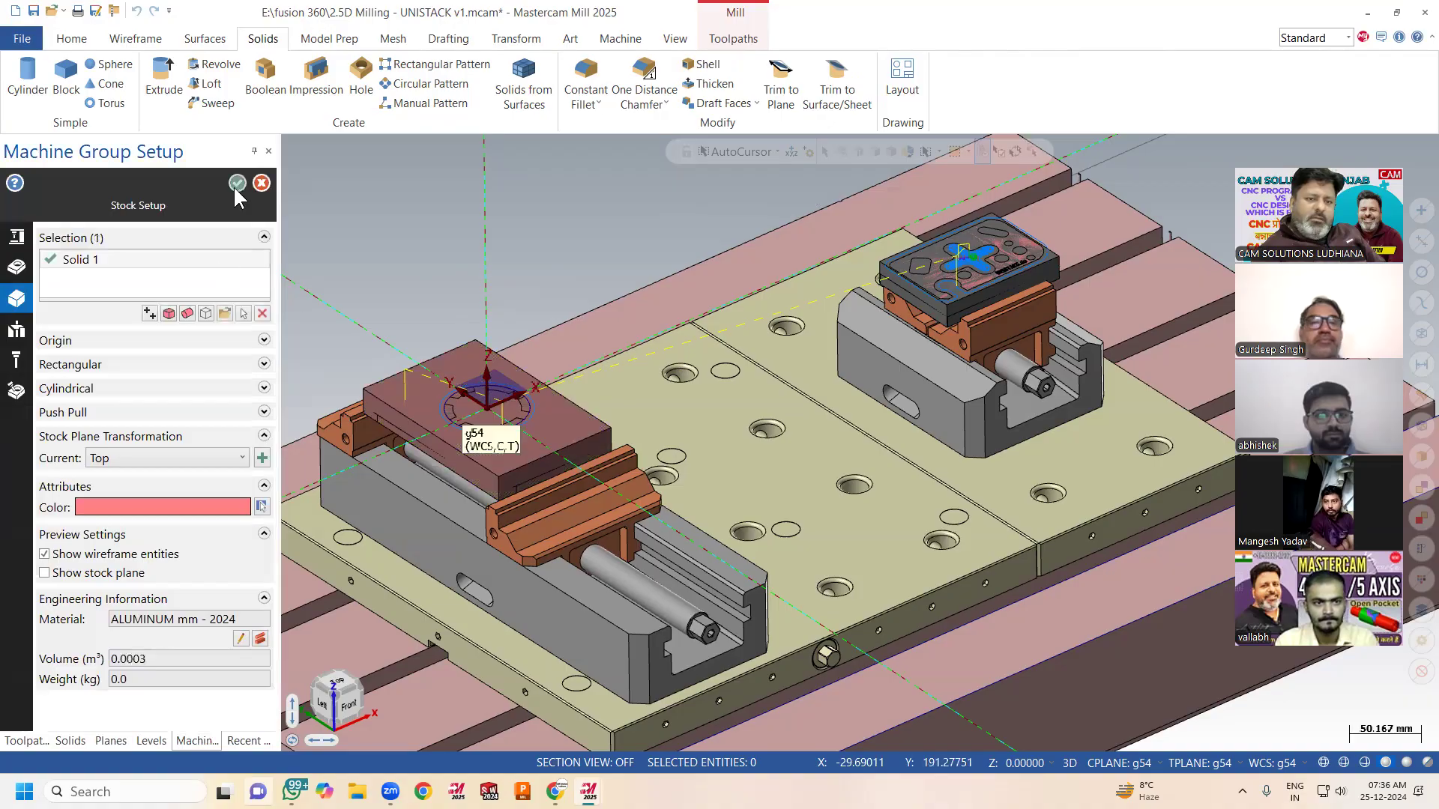
click(237, 183)
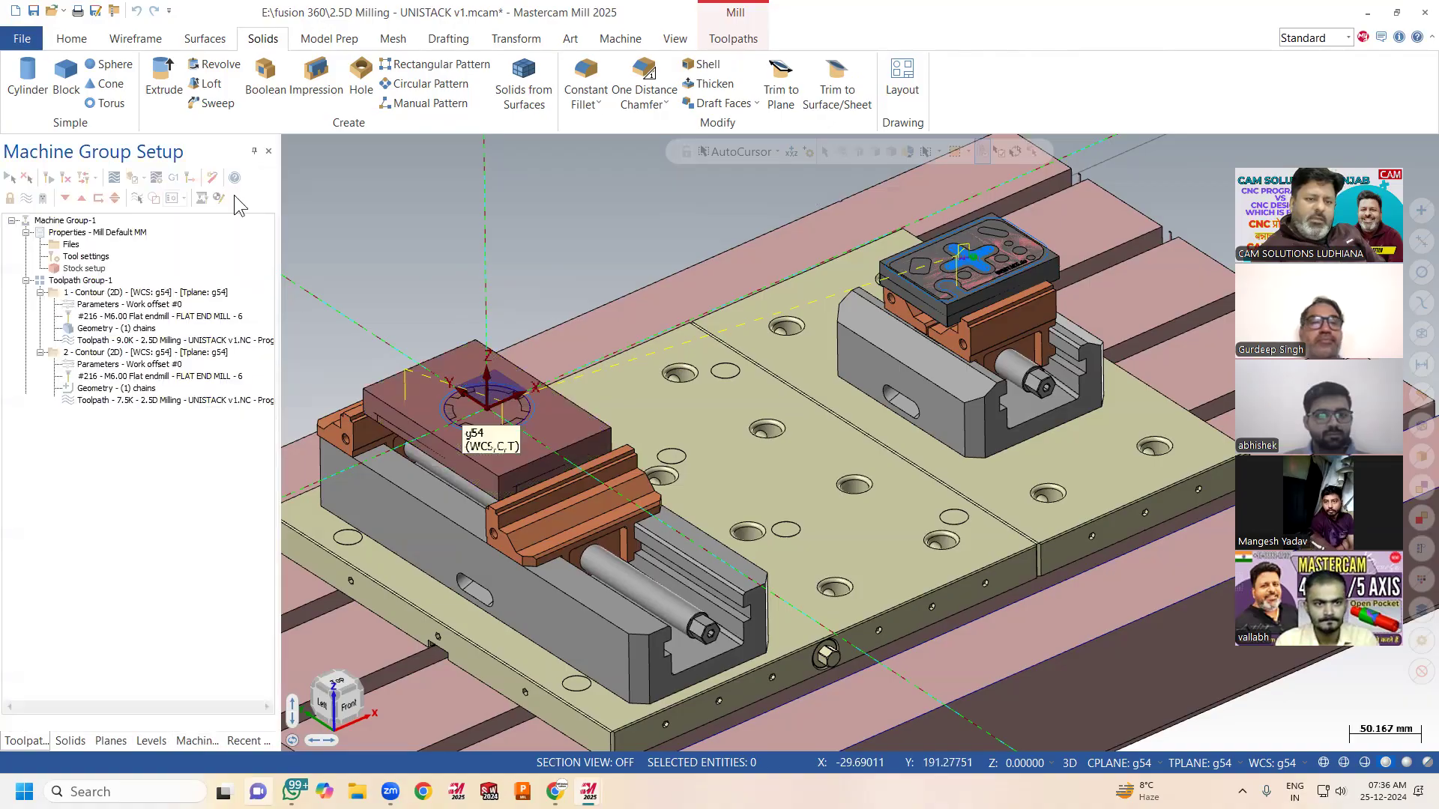
Blank the stock block in the larger vise so the part beneath it can be reached
click(384, 389)
click(71, 40)
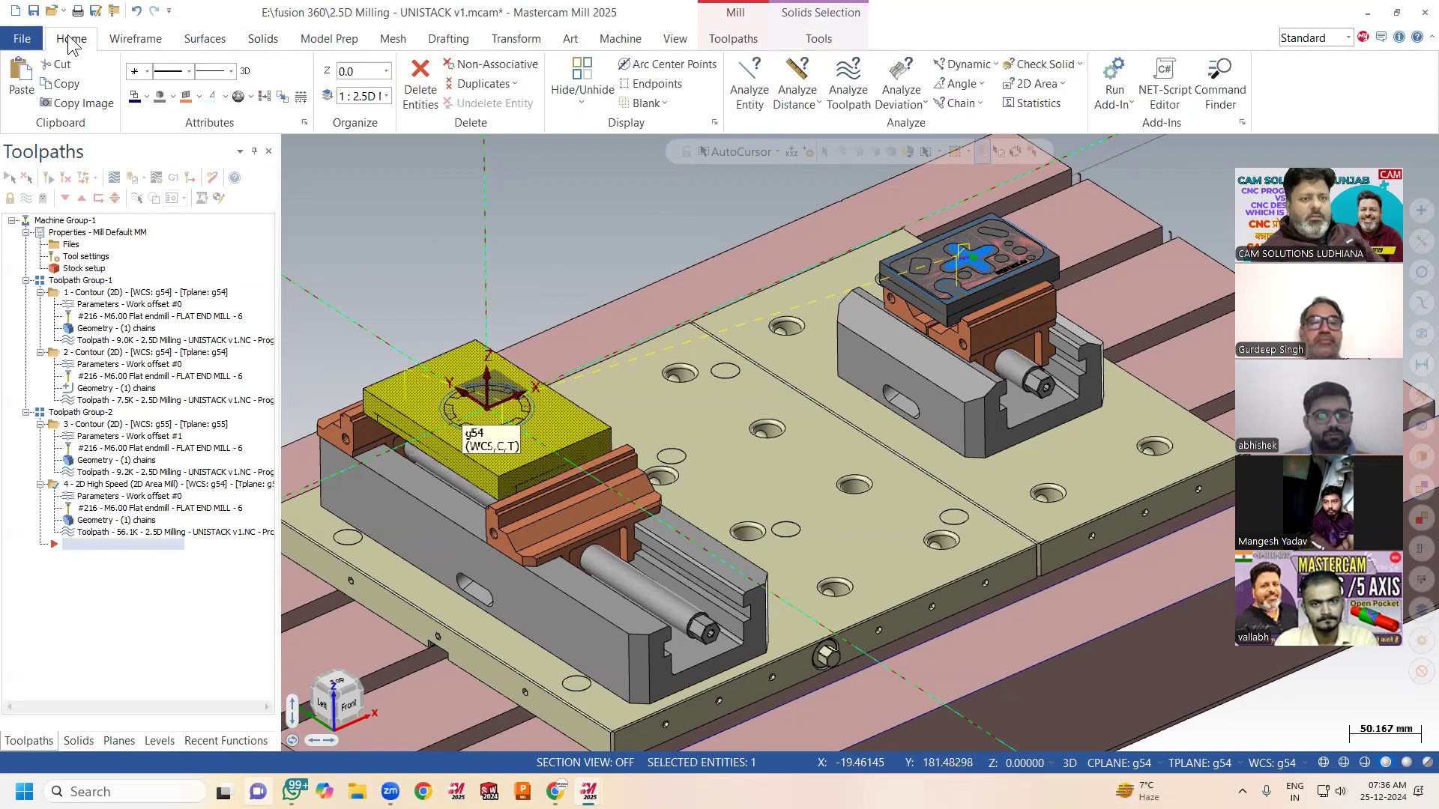
click(642, 102)
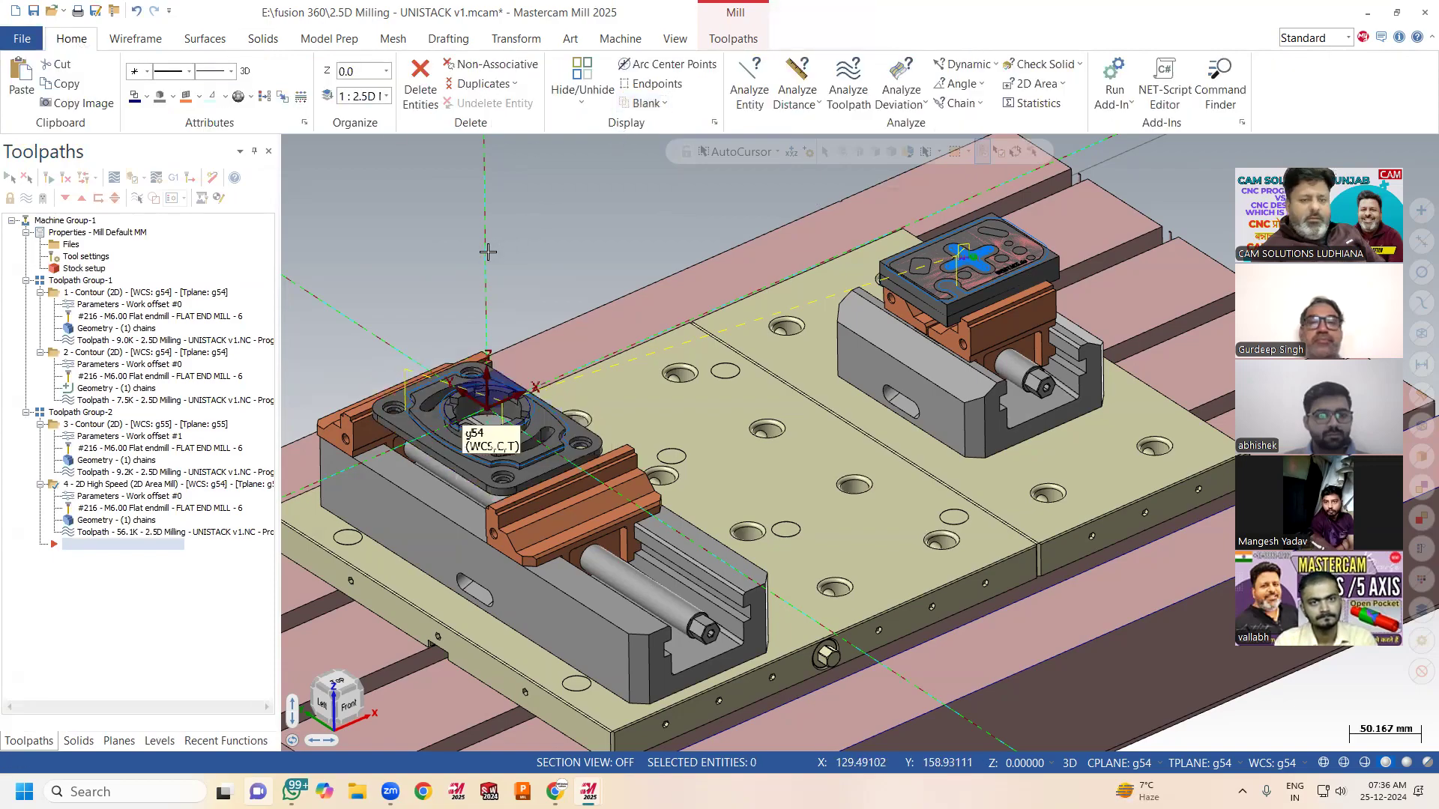
Open Toolpath Group-1 in the maximized verify simulator, with the workpiece shown and the stock translucent
click(83, 281)
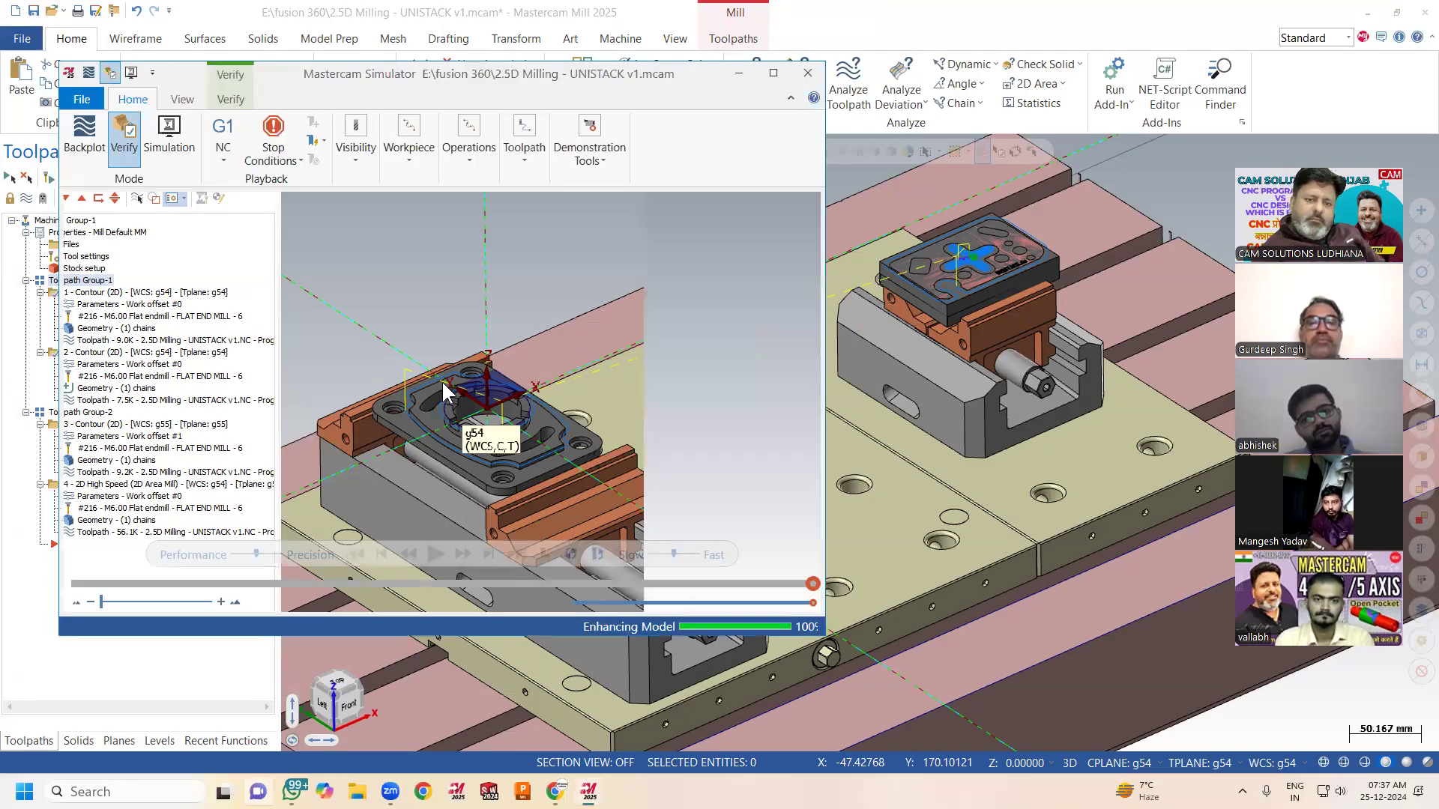
click(773, 79)
scroll(599, 416, down, 4)
scroll(488, 496, up, 2)
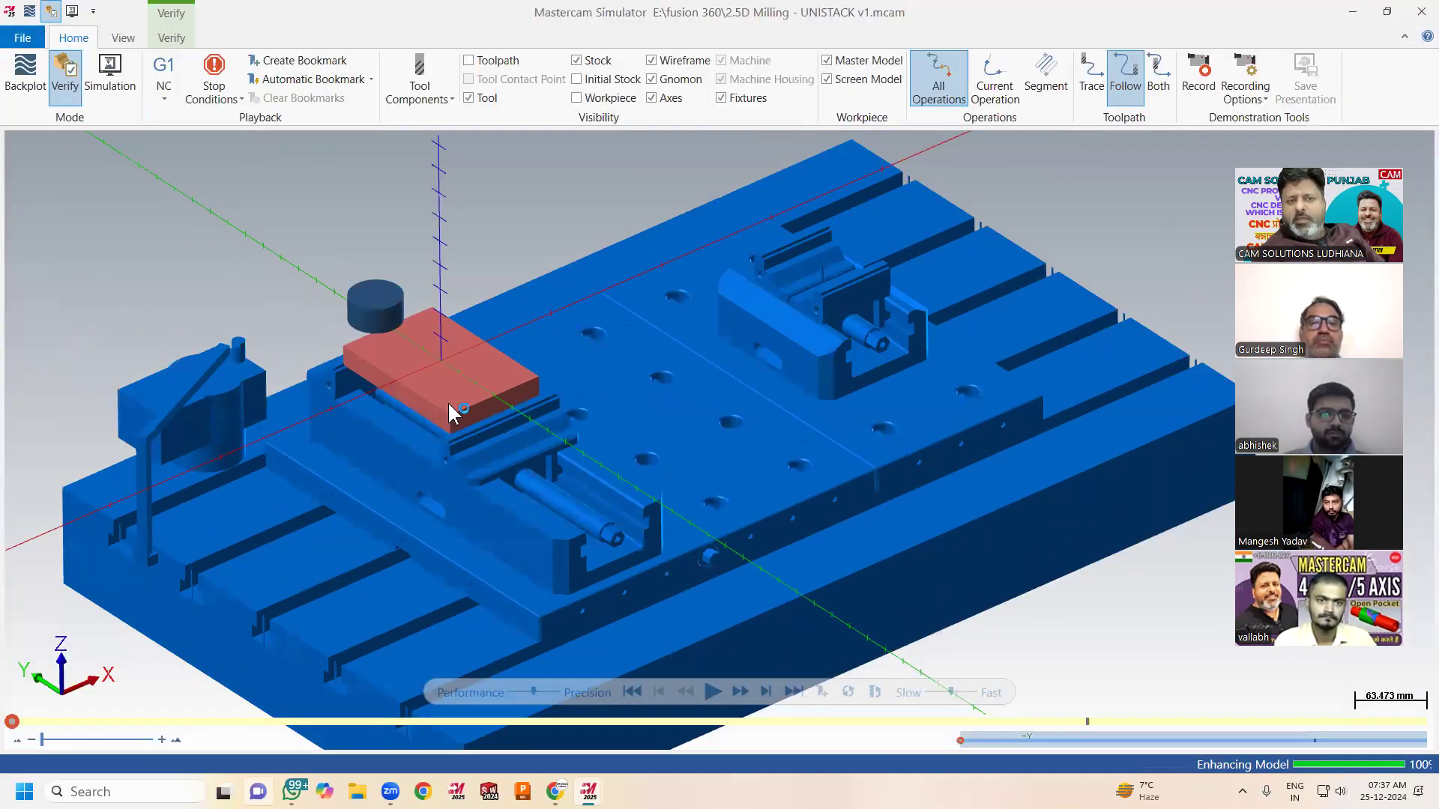
click(577, 98)
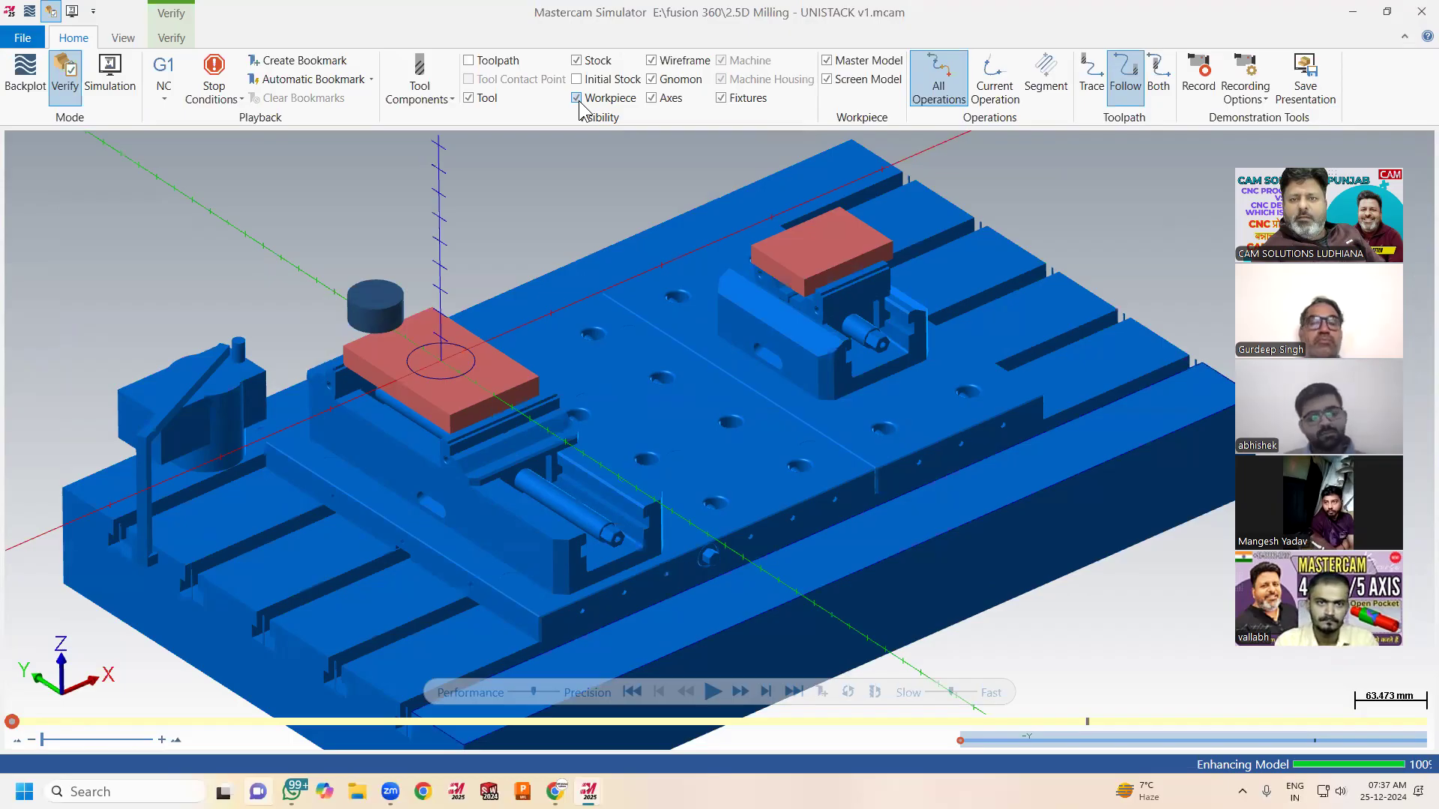
click(577, 60)
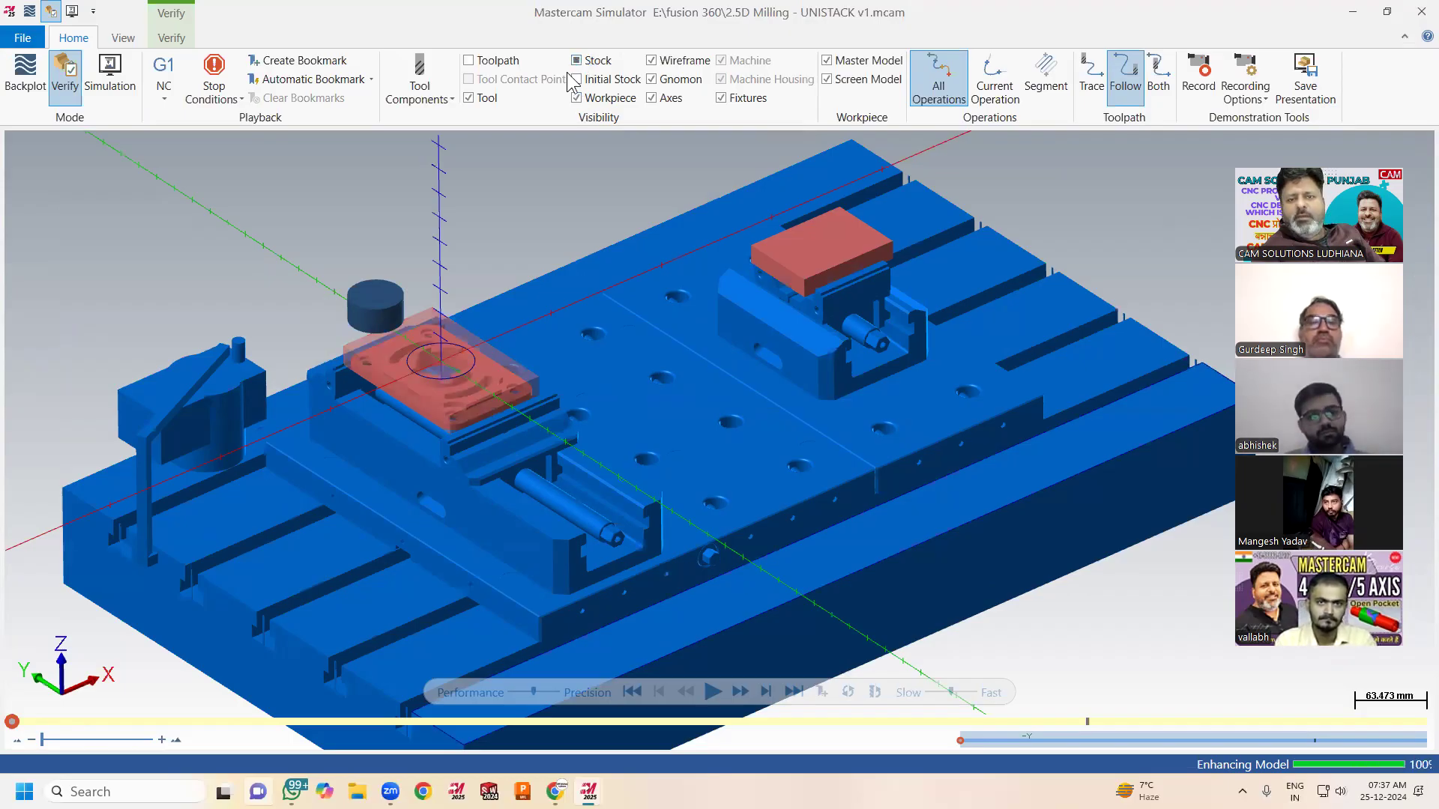
Hide the tool, show the toolpath, play the verification of the larger vise's part, and close the simulator
scroll(371, 372, up, 1)
scroll(422, 328, up, 1)
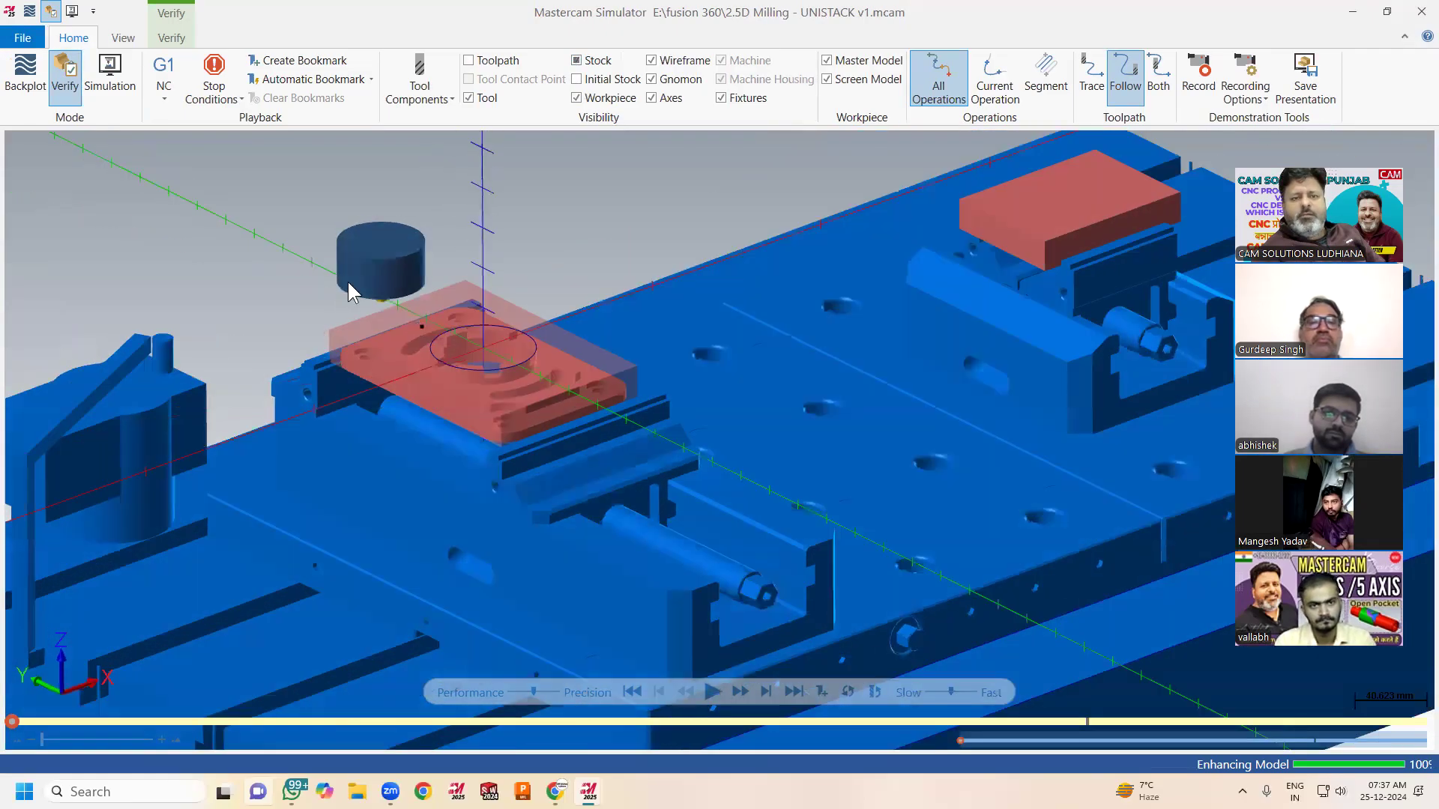
middle_drag(347, 281, 450, 158)
click(468, 99)
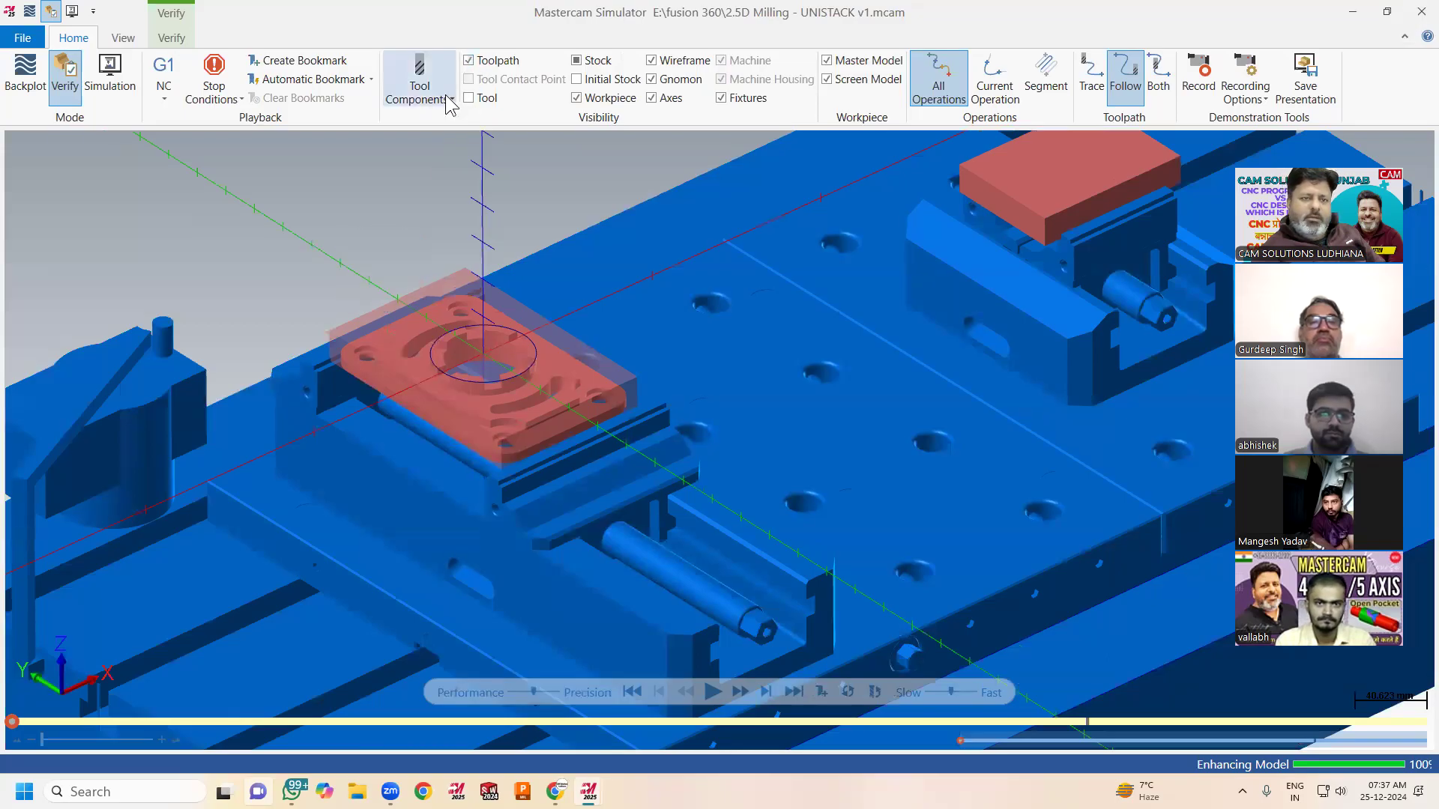
click(704, 691)
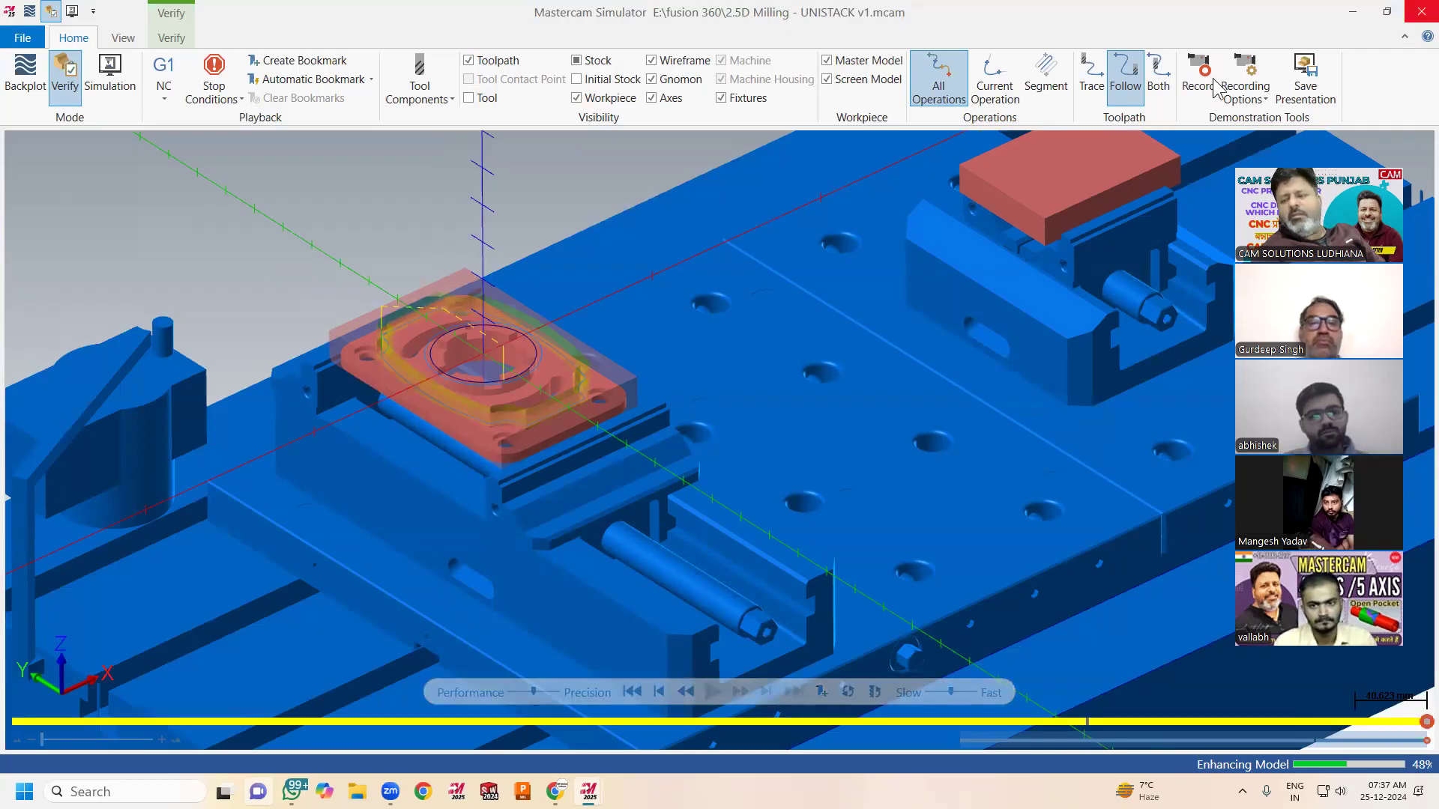
click(1422, 12)
Examine how both parts are clamped in their vises and how their toolpaths lie, from several angles
scroll(482, 355, down, 3)
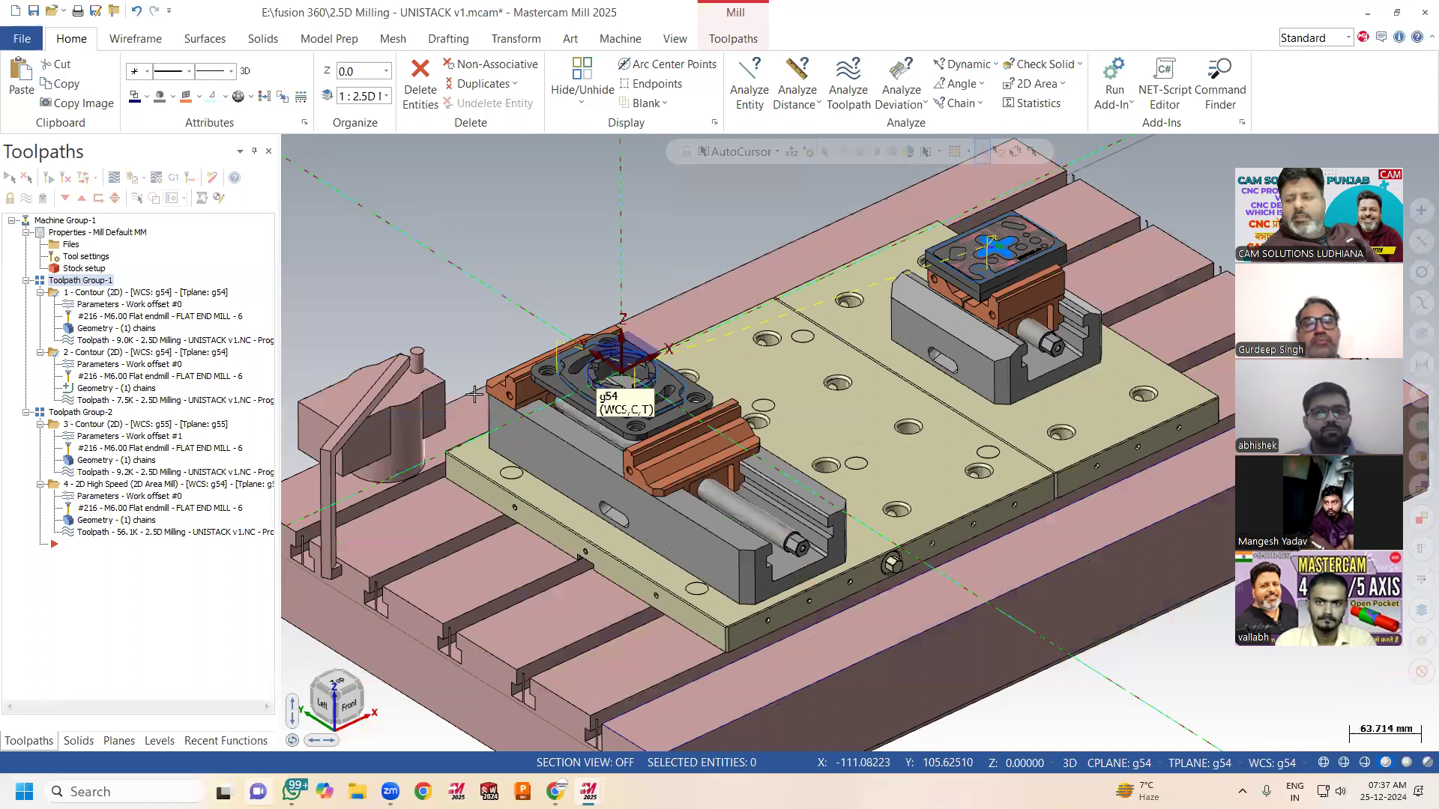
scroll(525, 390, down, 1)
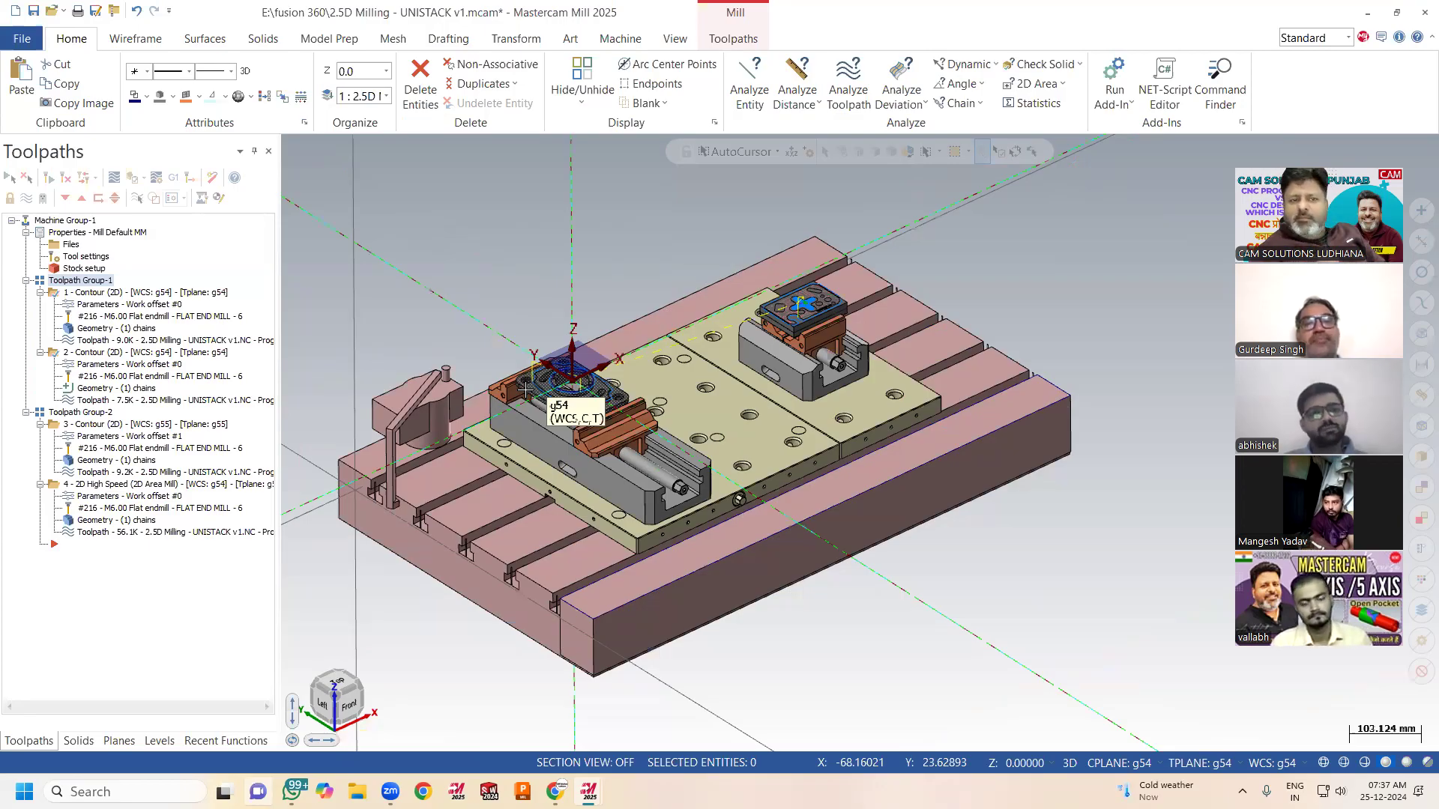
scroll(556, 434, up, 2)
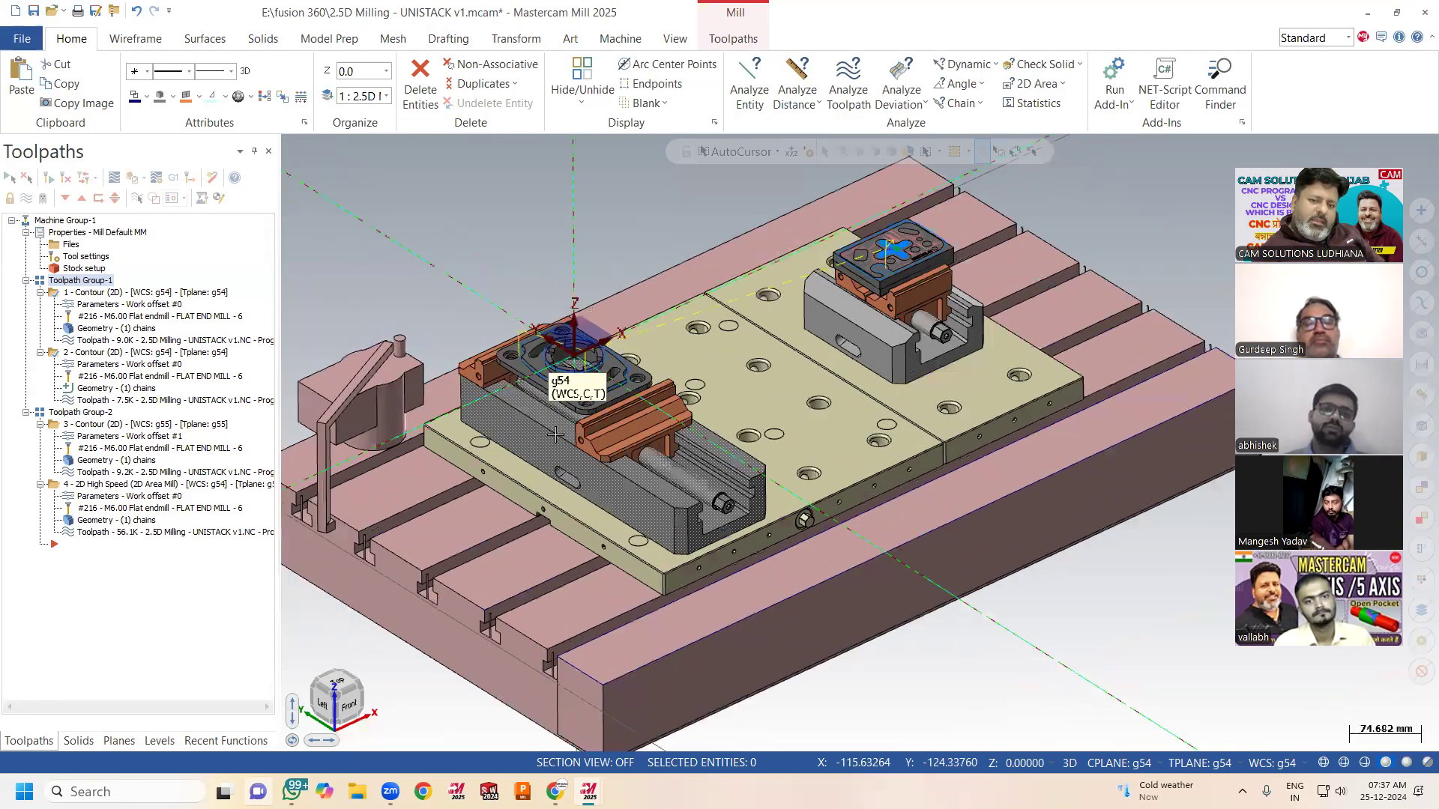
scroll(466, 368, up, 2)
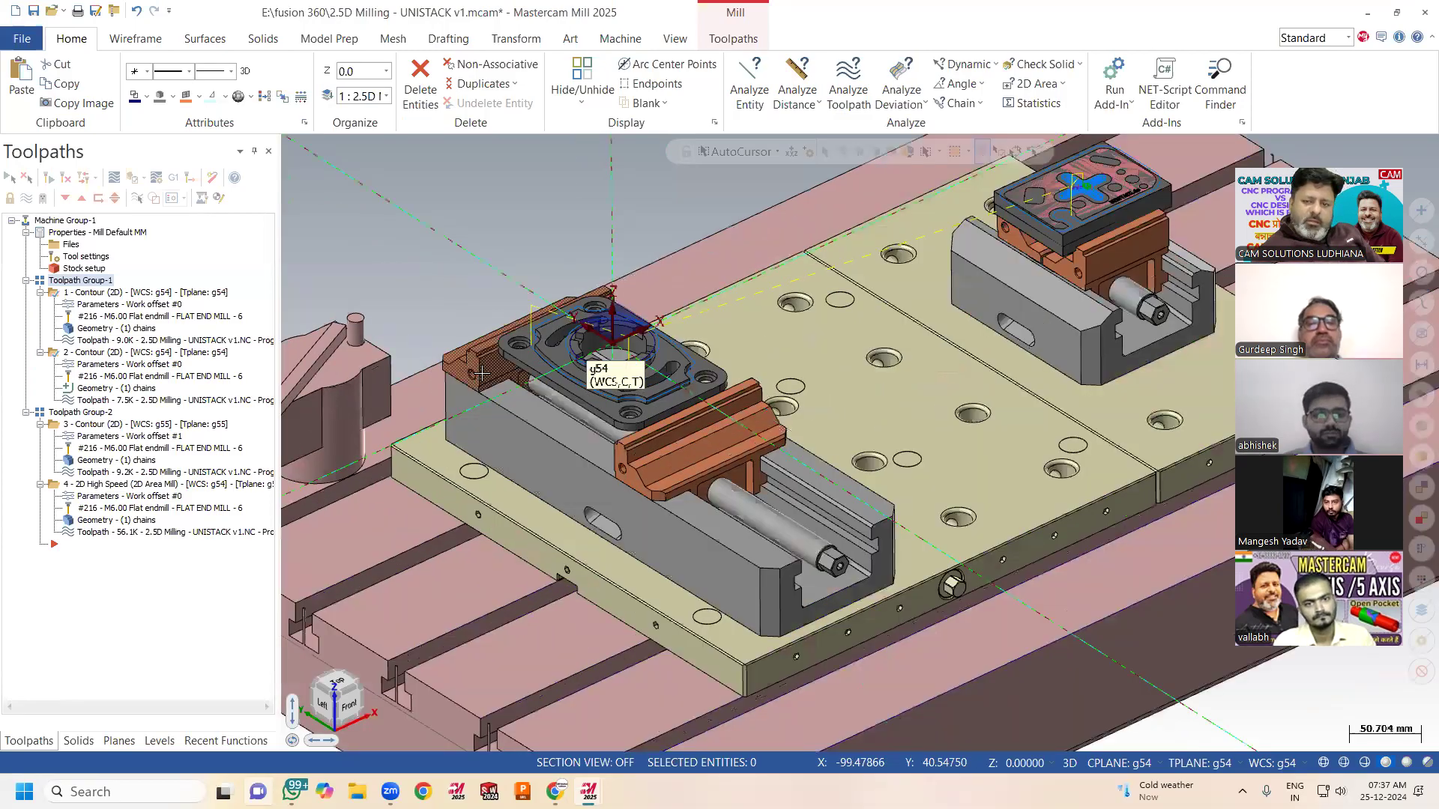
scroll(555, 389, up, 2)
middle_drag(571, 386, 648, 381)
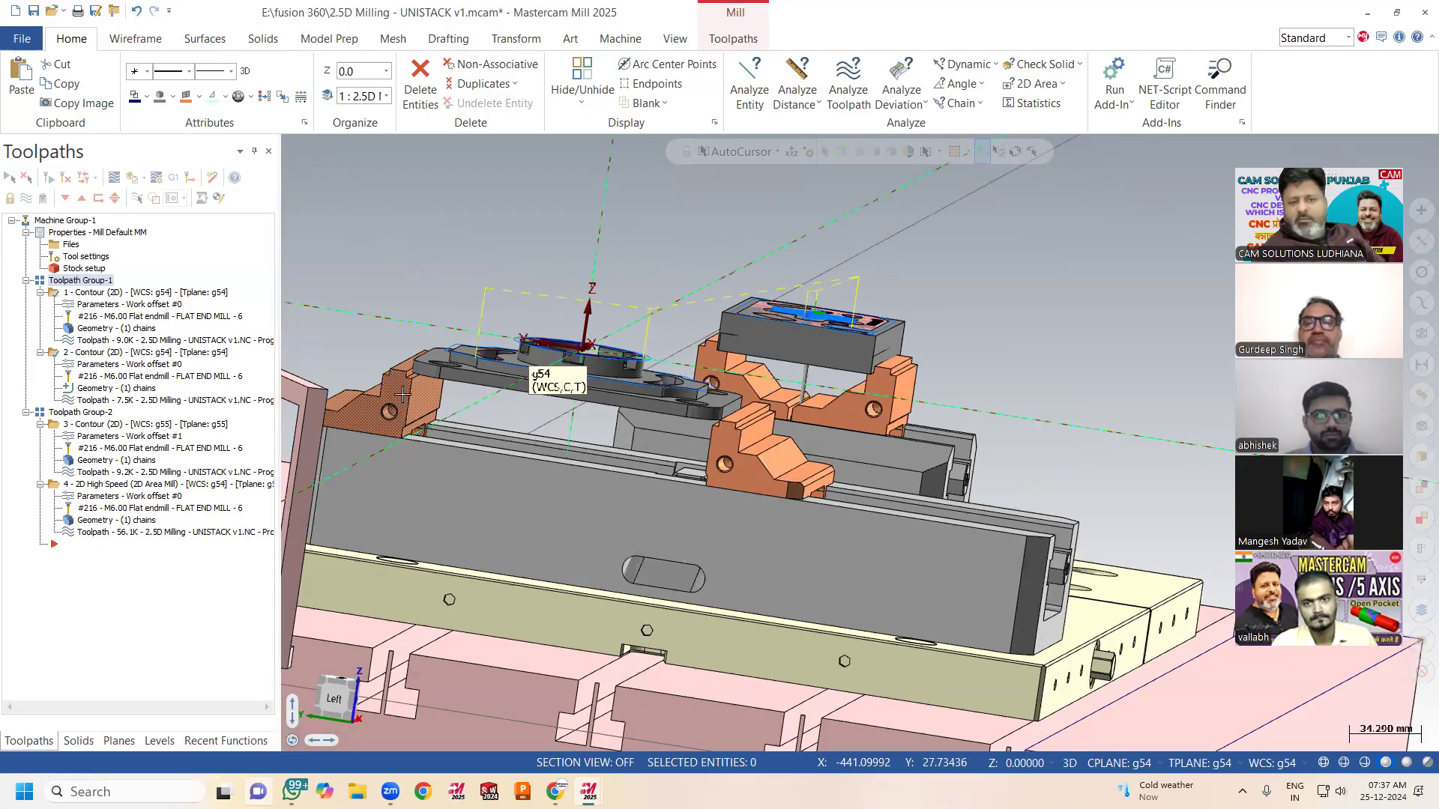
middle_drag(443, 407, 815, 311)
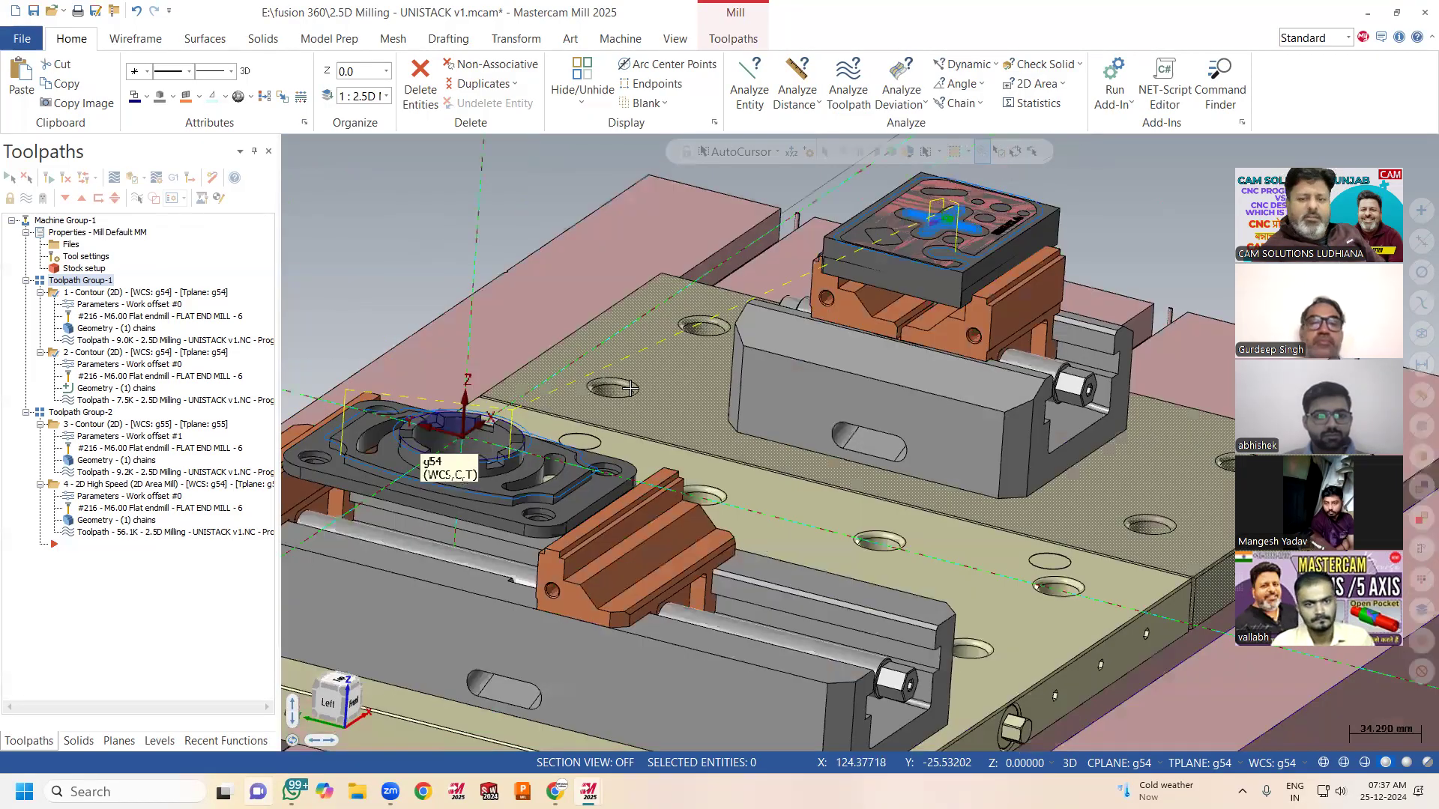
scroll(629, 388, down, 3)
scroll(474, 436, up, 2)
middle_drag(474, 436, 331, 259)
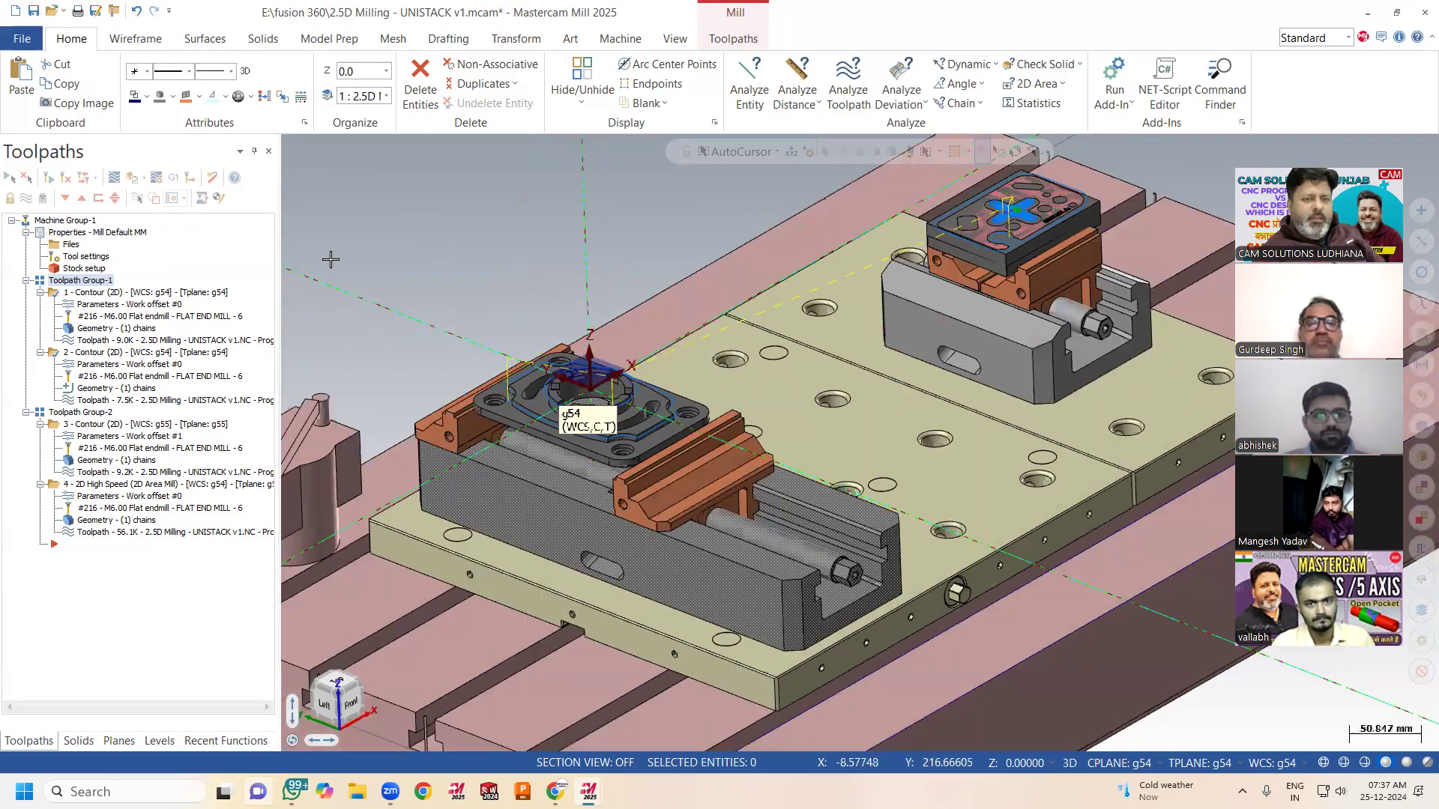
Create a 2D Contour toolpath on g54 from a solid edge loop of the larger vise's part, using the 6 mm flat end mill
click(727, 39)
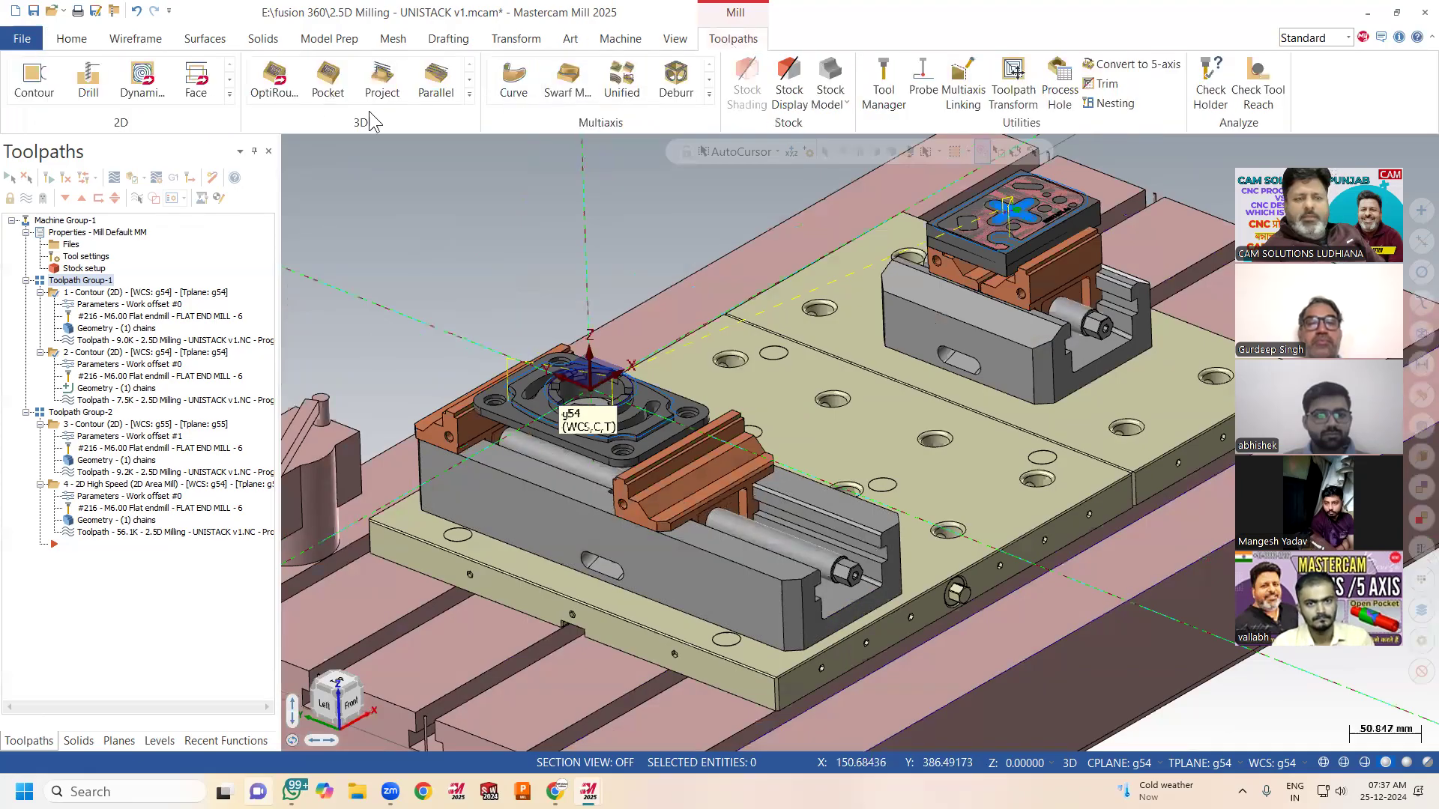
click(34, 78)
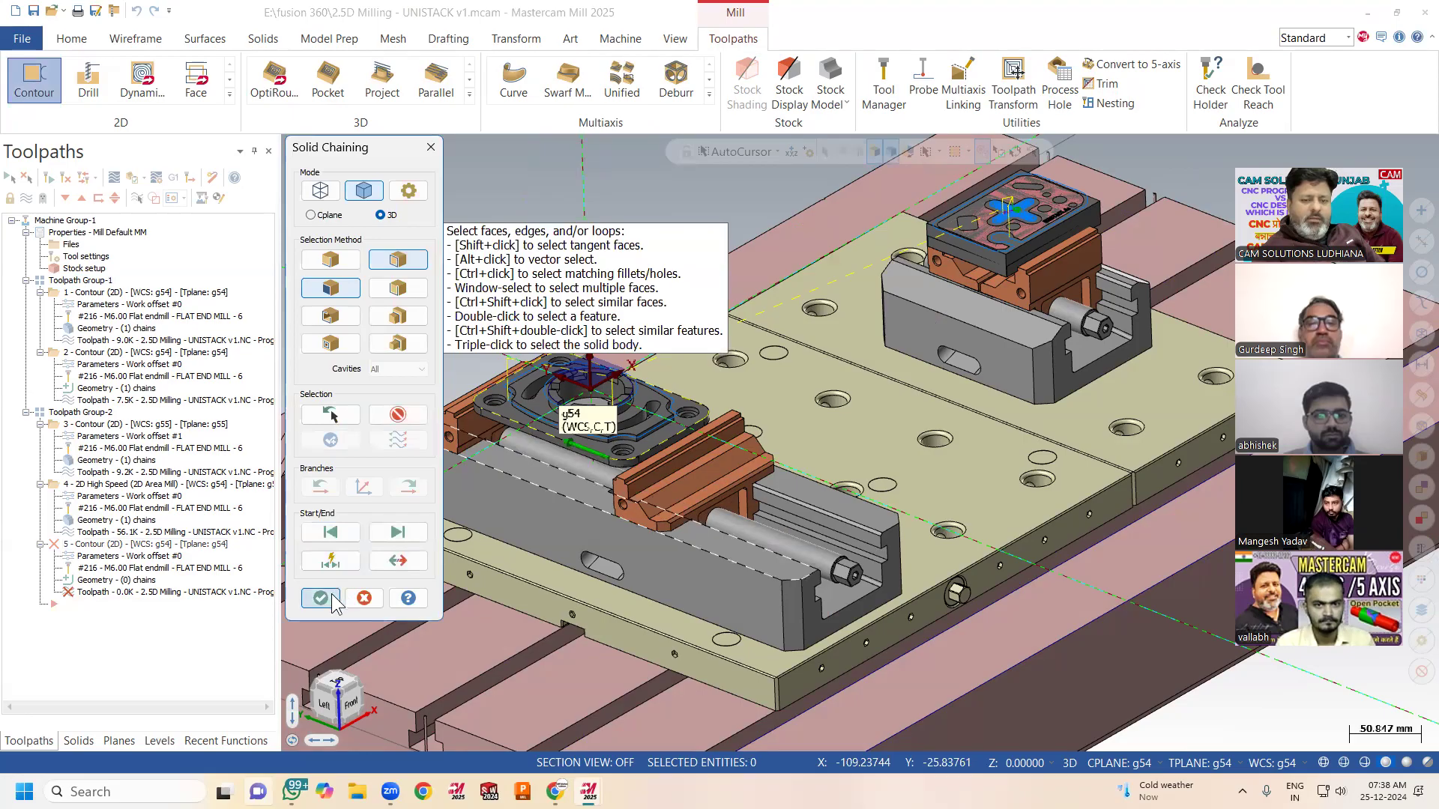
click(333, 596)
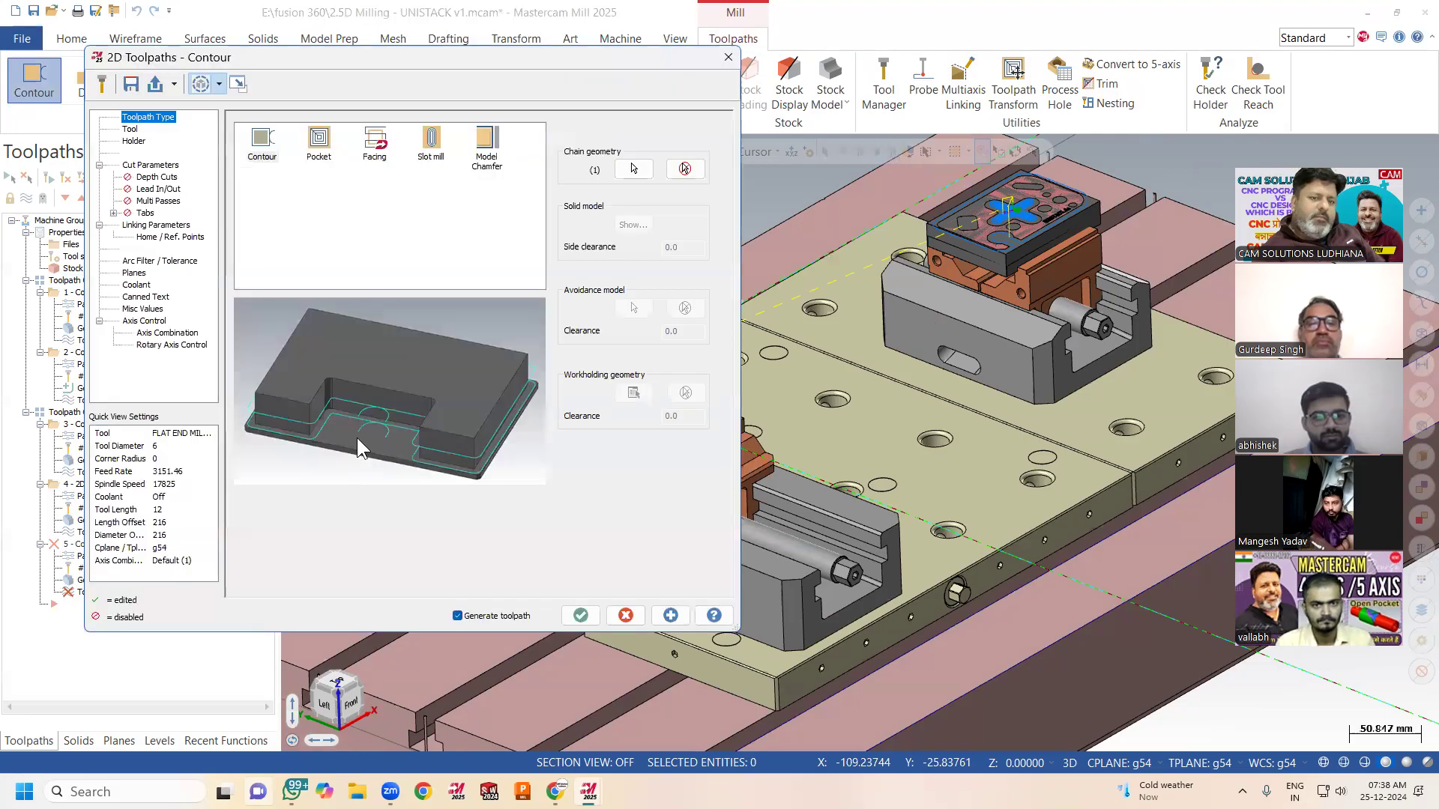
click(131, 129)
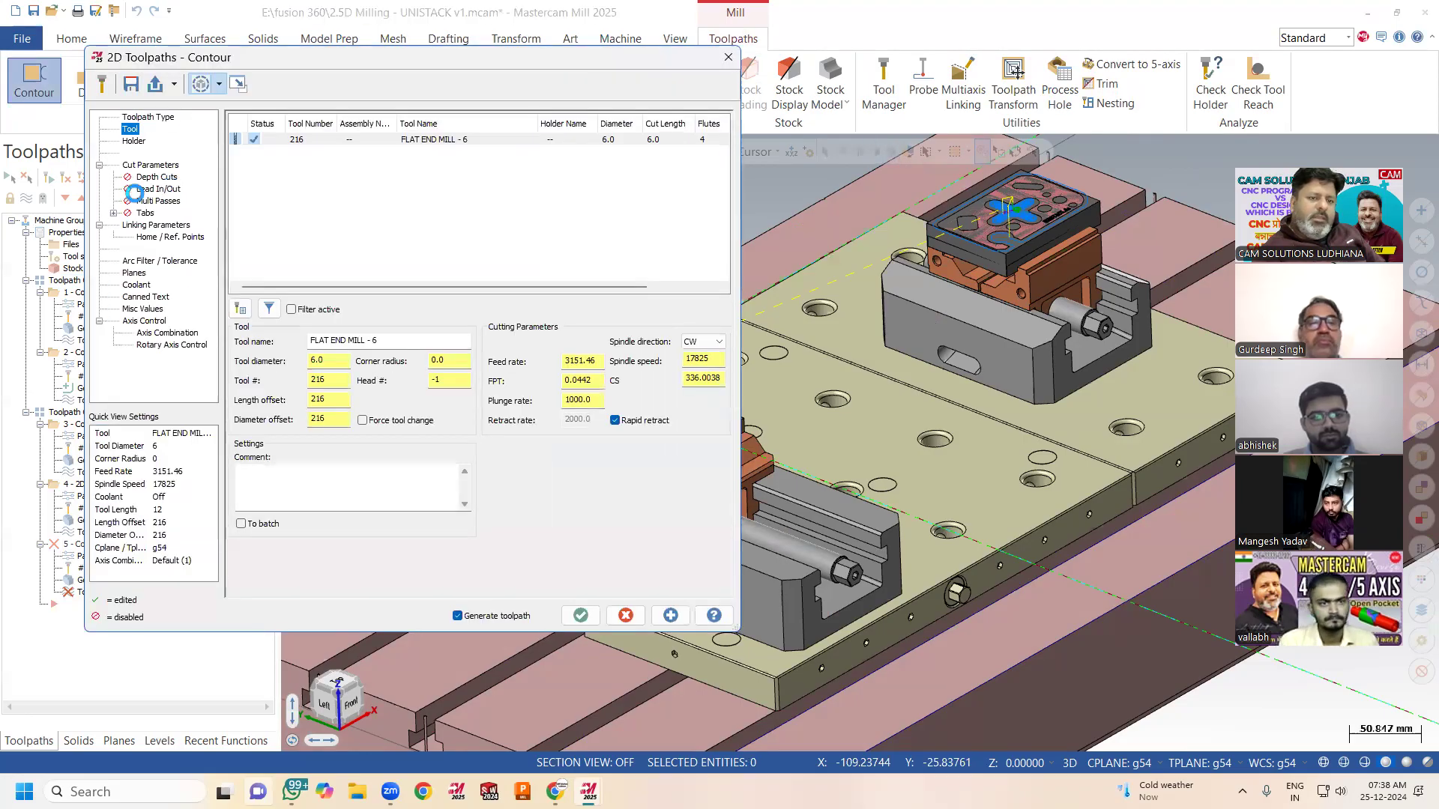
Set the contour's absolute depth to -20.0 and top of stock to 0.0 from points picked on the larger vise's part
click(148, 225)
click(295, 378)
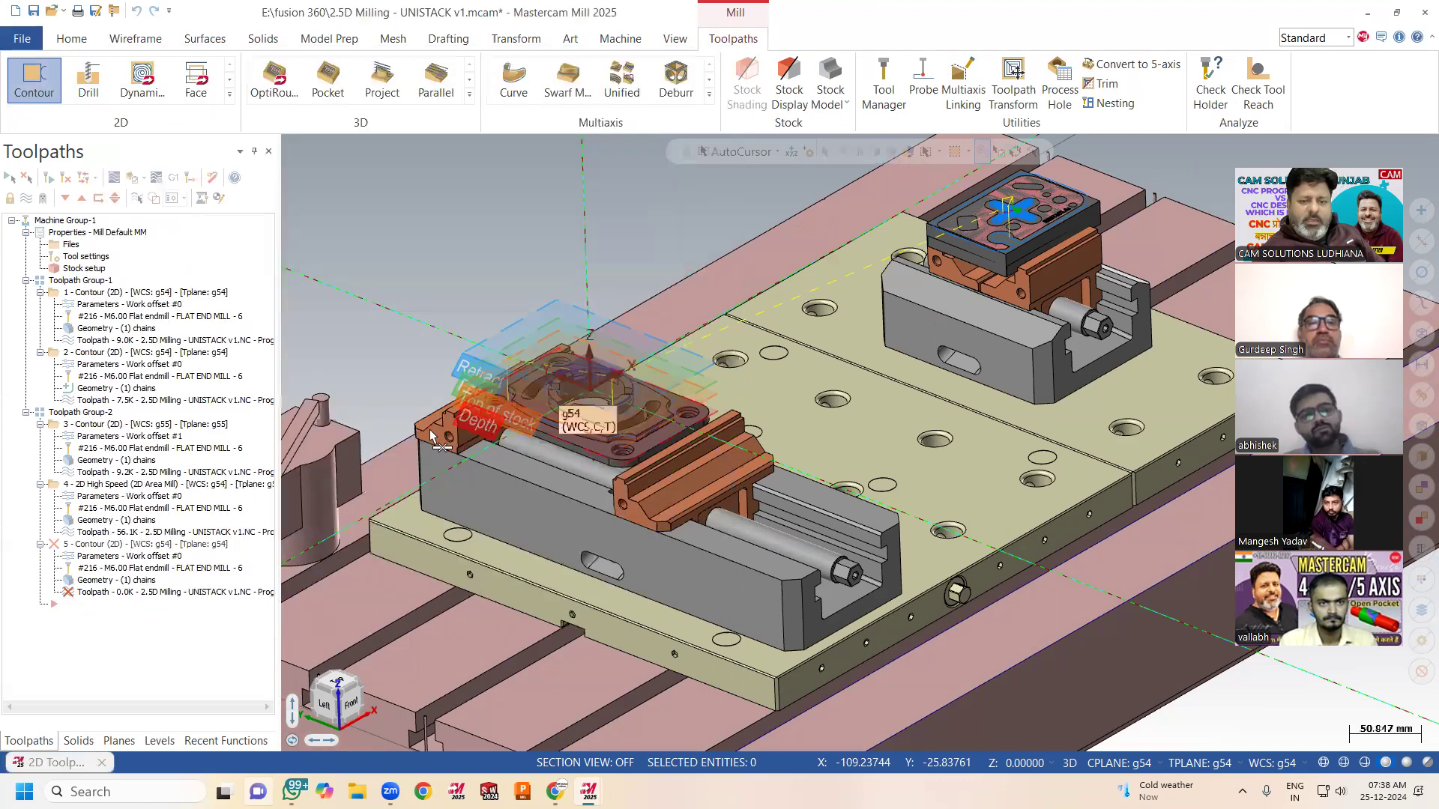
click(606, 470)
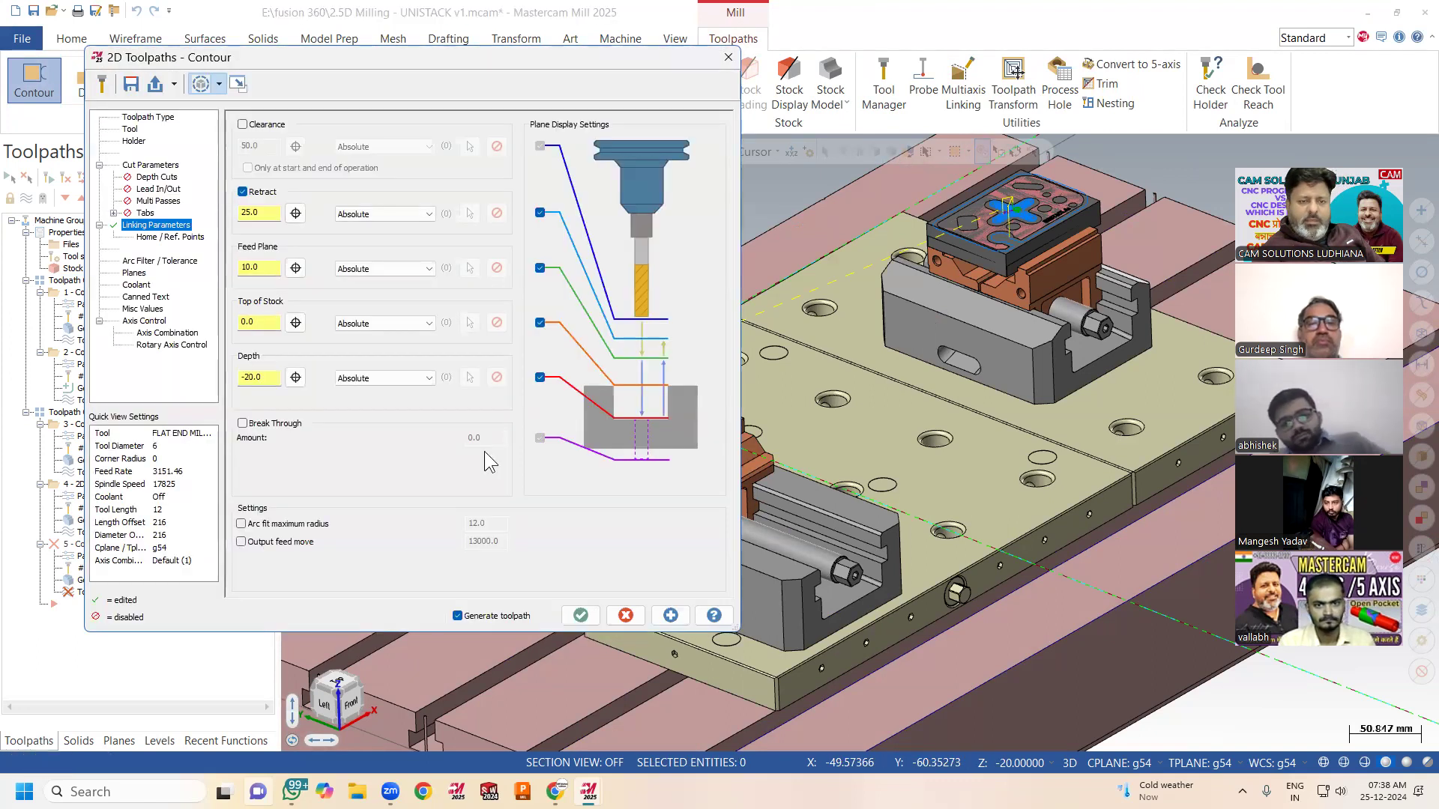
click(297, 322)
scroll(610, 400, up, 2)
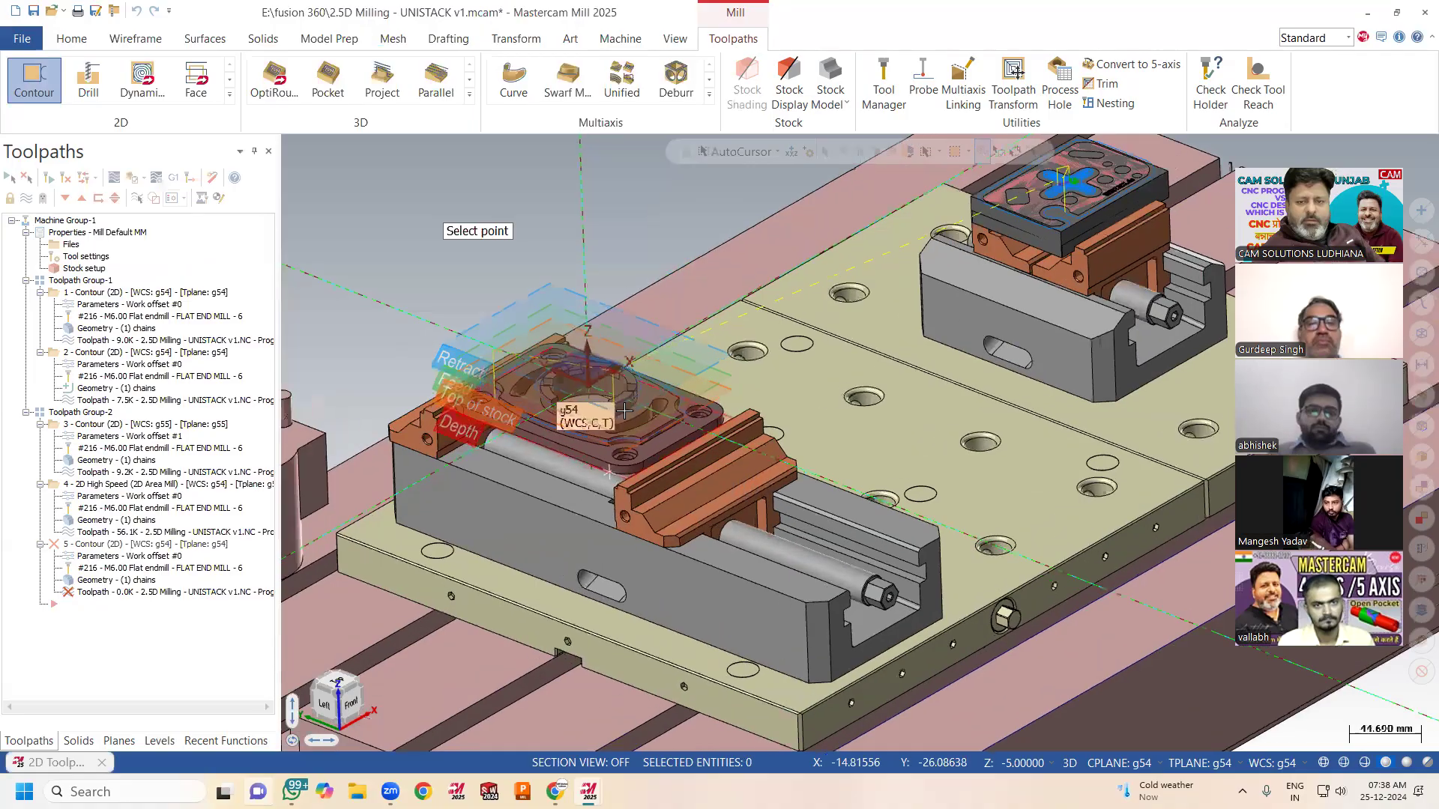
click(631, 389)
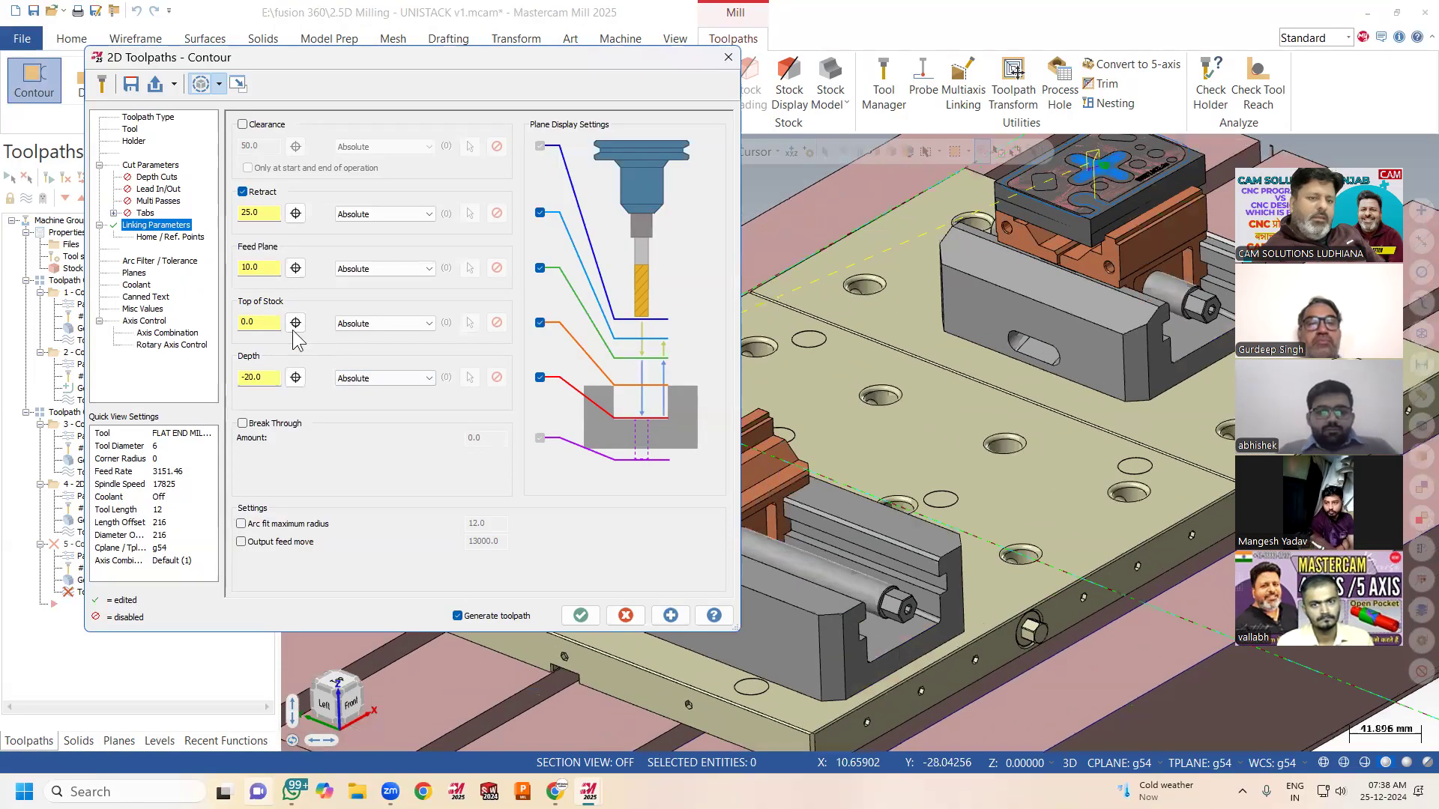
Enable depth cuts with a maximum rough step of 2.0, adjust the cut parameters, and generate the contour toolpath
click(169, 179)
click(287, 163)
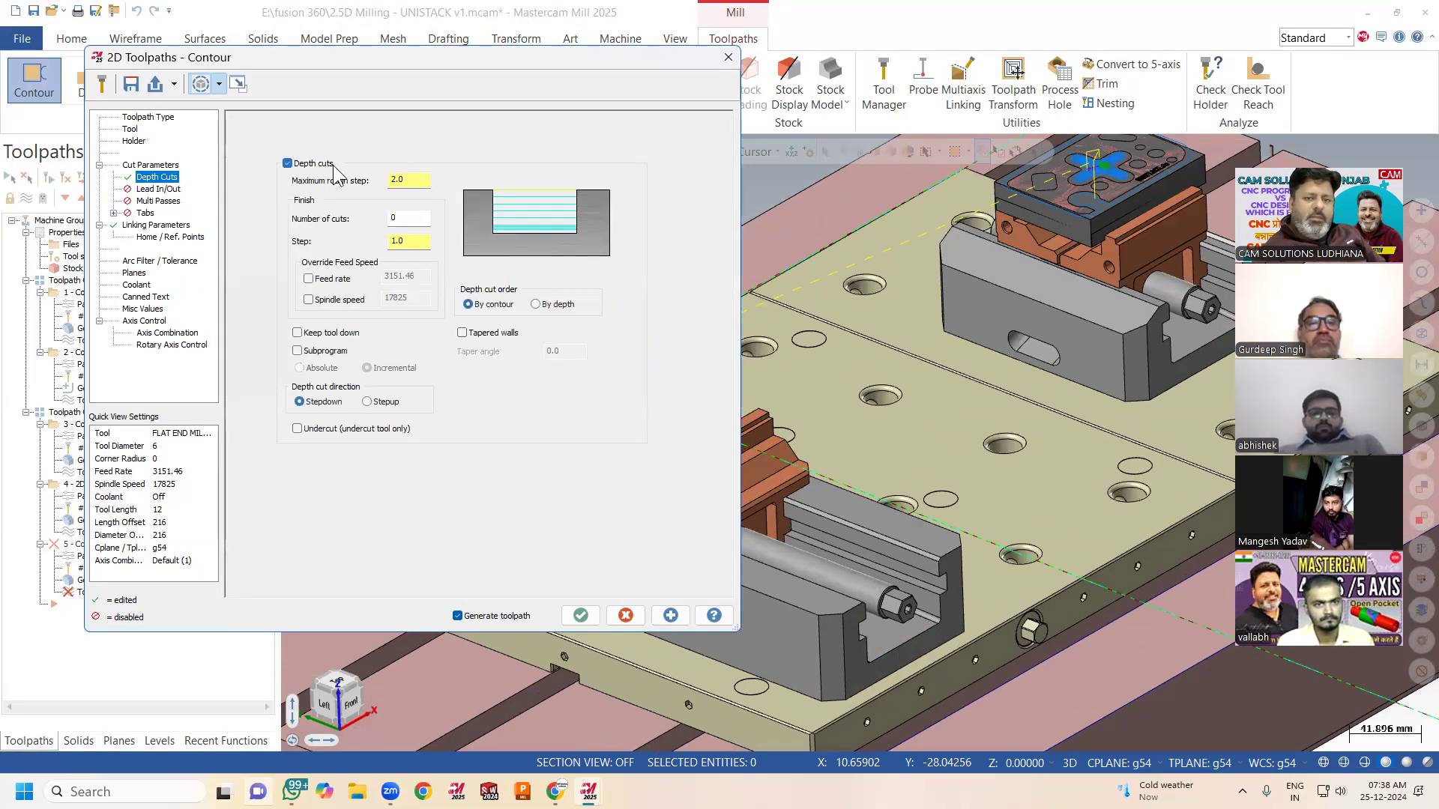
click(150, 165)
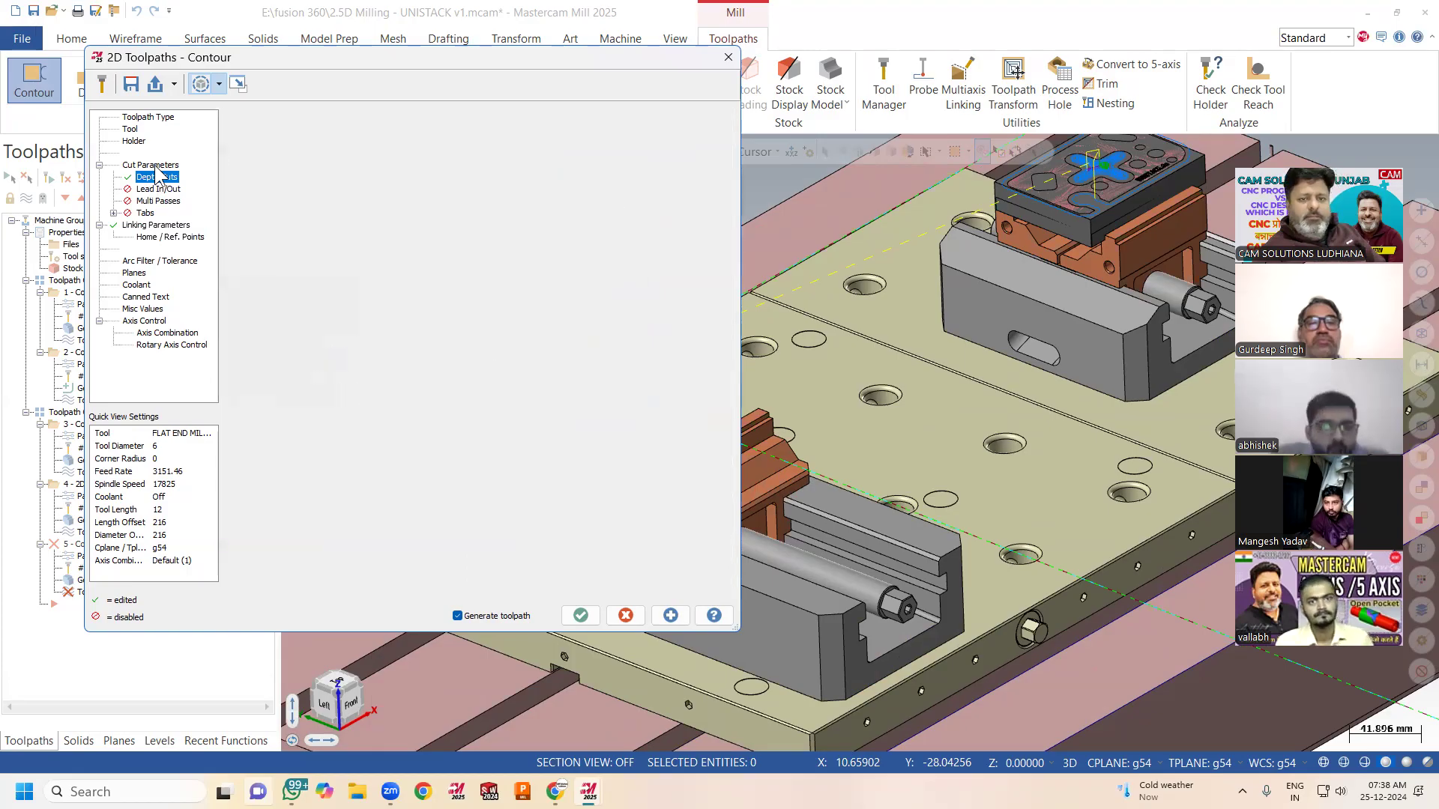
click(382, 174)
click(374, 185)
click(579, 619)
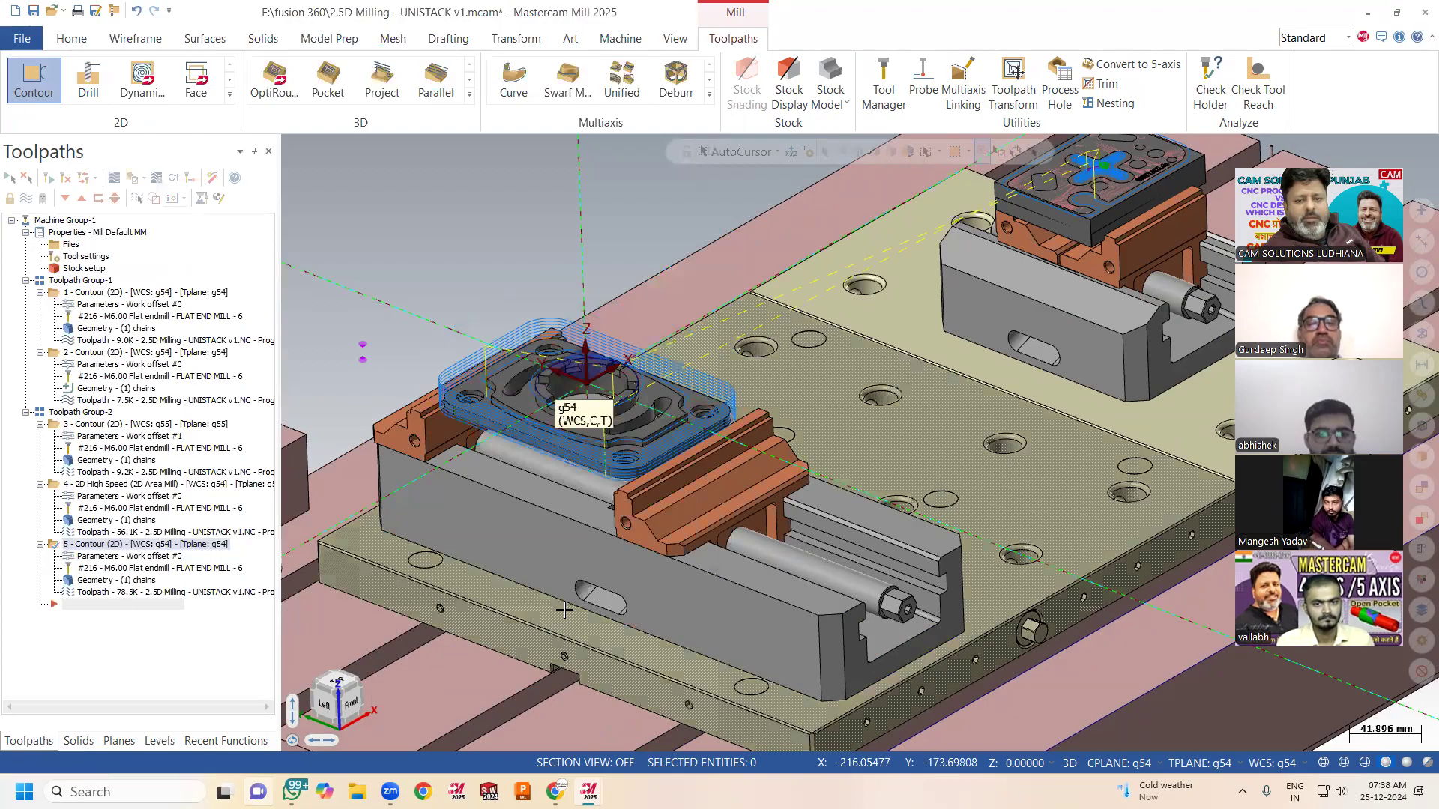
Open the new contour toolpath in the verify simulator and show the stock as solid instead of translucent
mouse_move(433, 523)
middle_down()
mouse_move(421, 516)
mouse_move(479, 488)
middle_up()
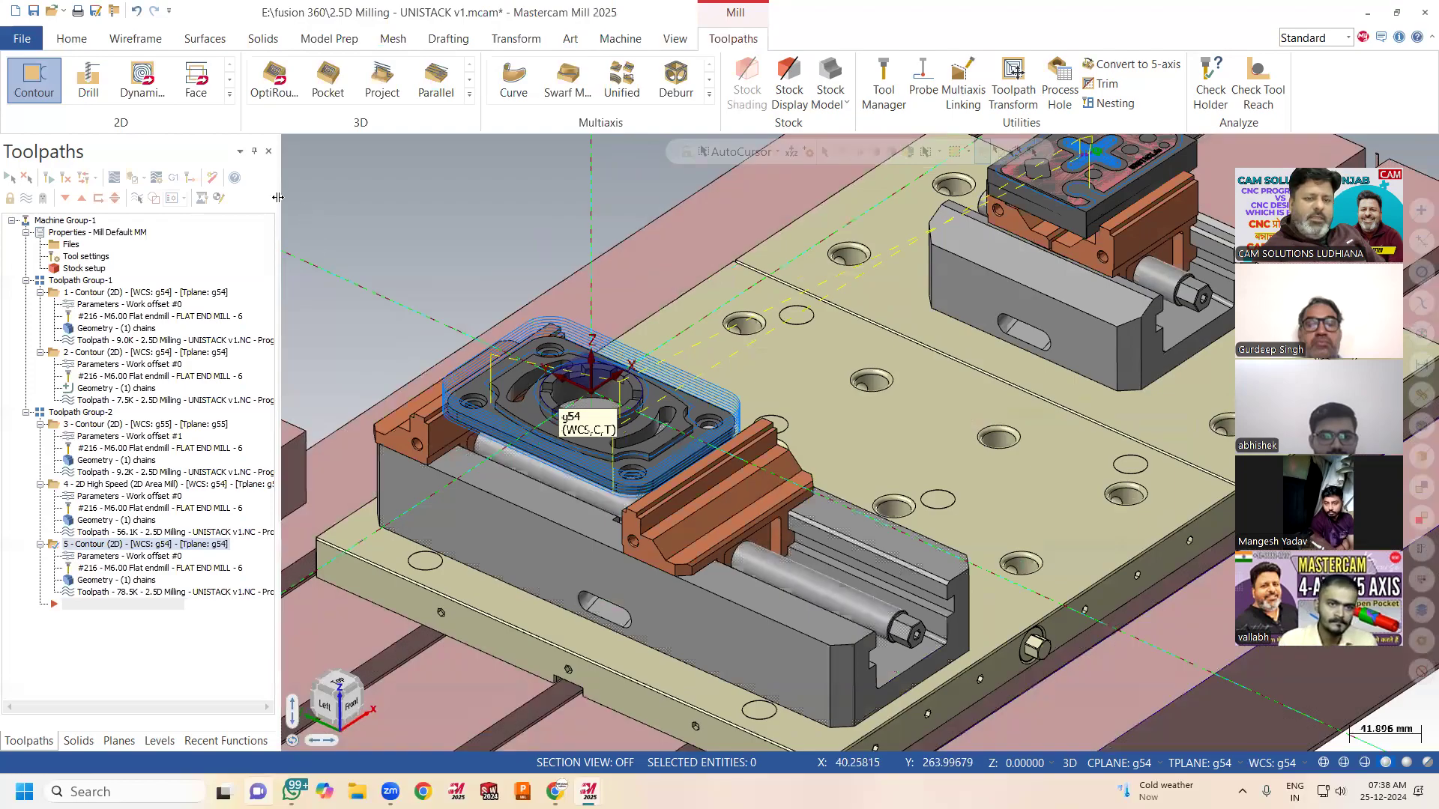
click(131, 180)
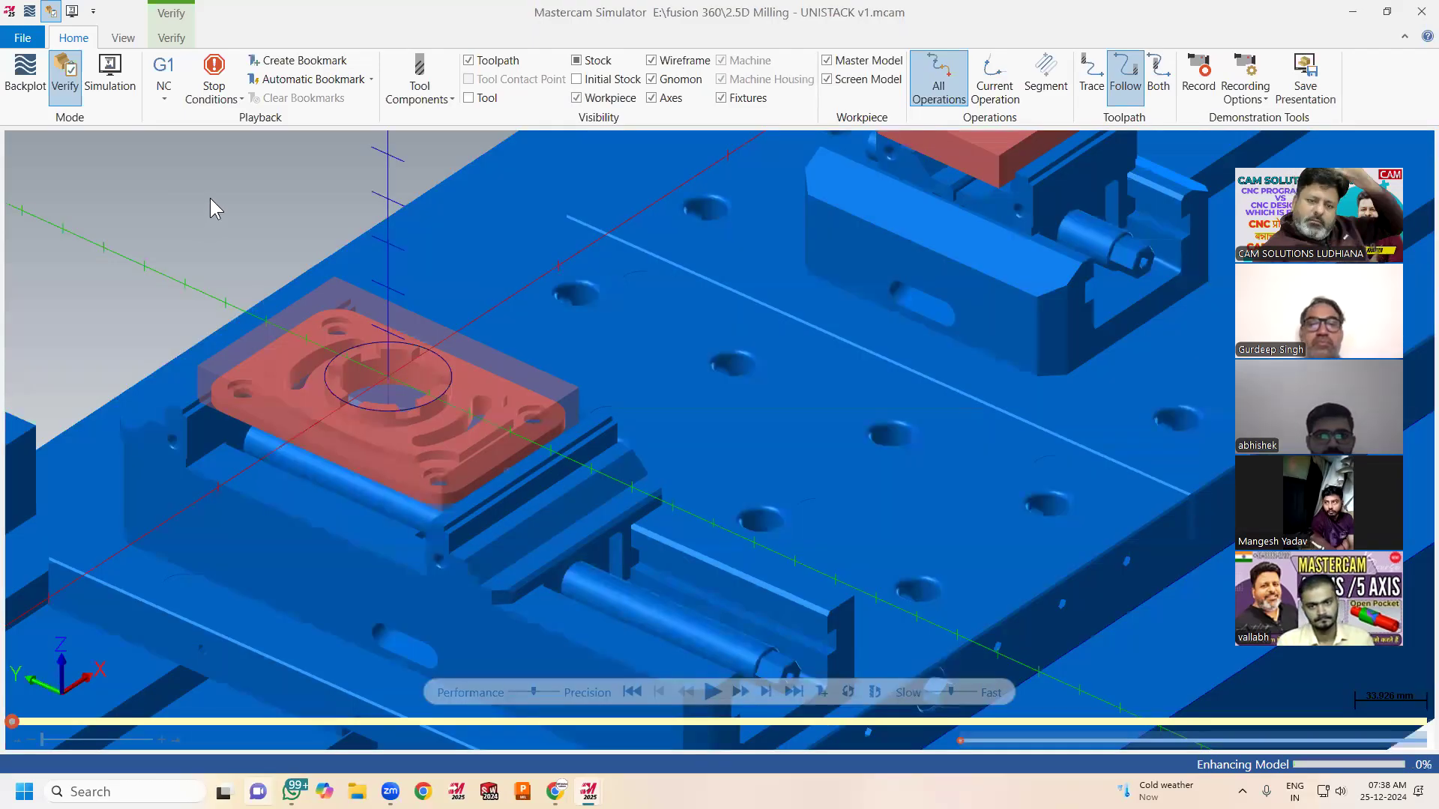
click(576, 59)
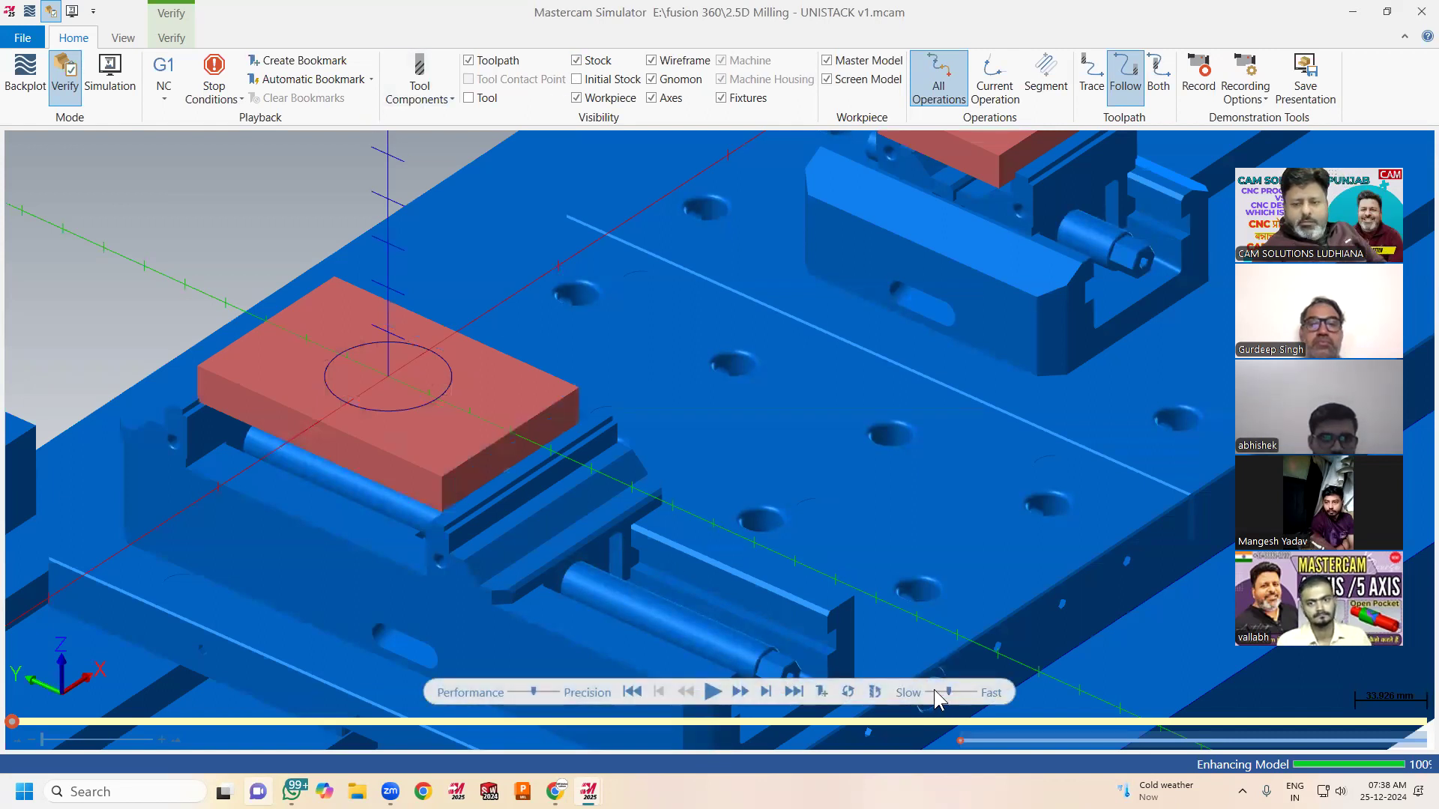
Enable the simulation stop conditions for operation change, tool change, tool inspection, collision, proximity alert, and X, Y and Z changes
click(222, 100)
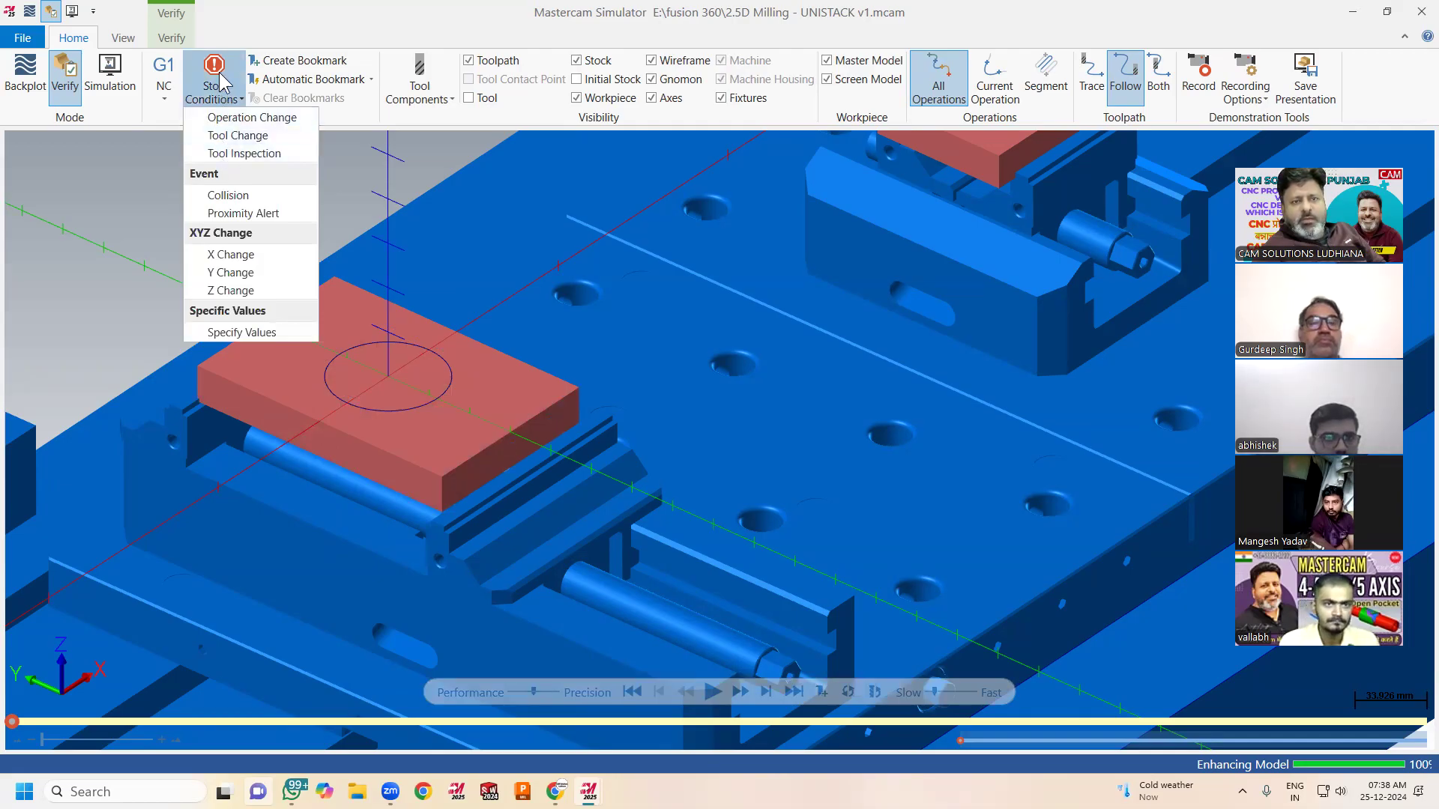
click(222, 82)
click(228, 99)
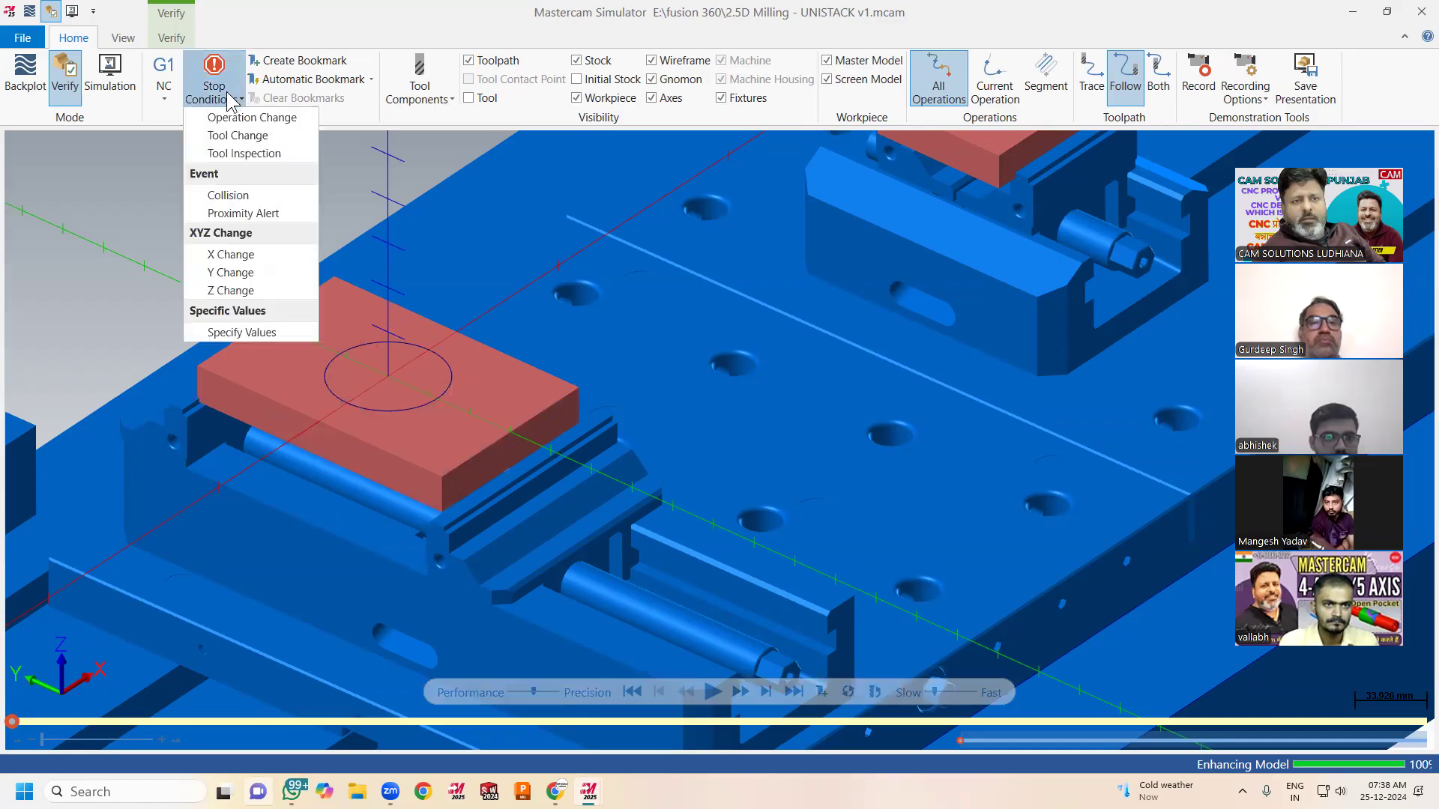
click(247, 154)
click(247, 136)
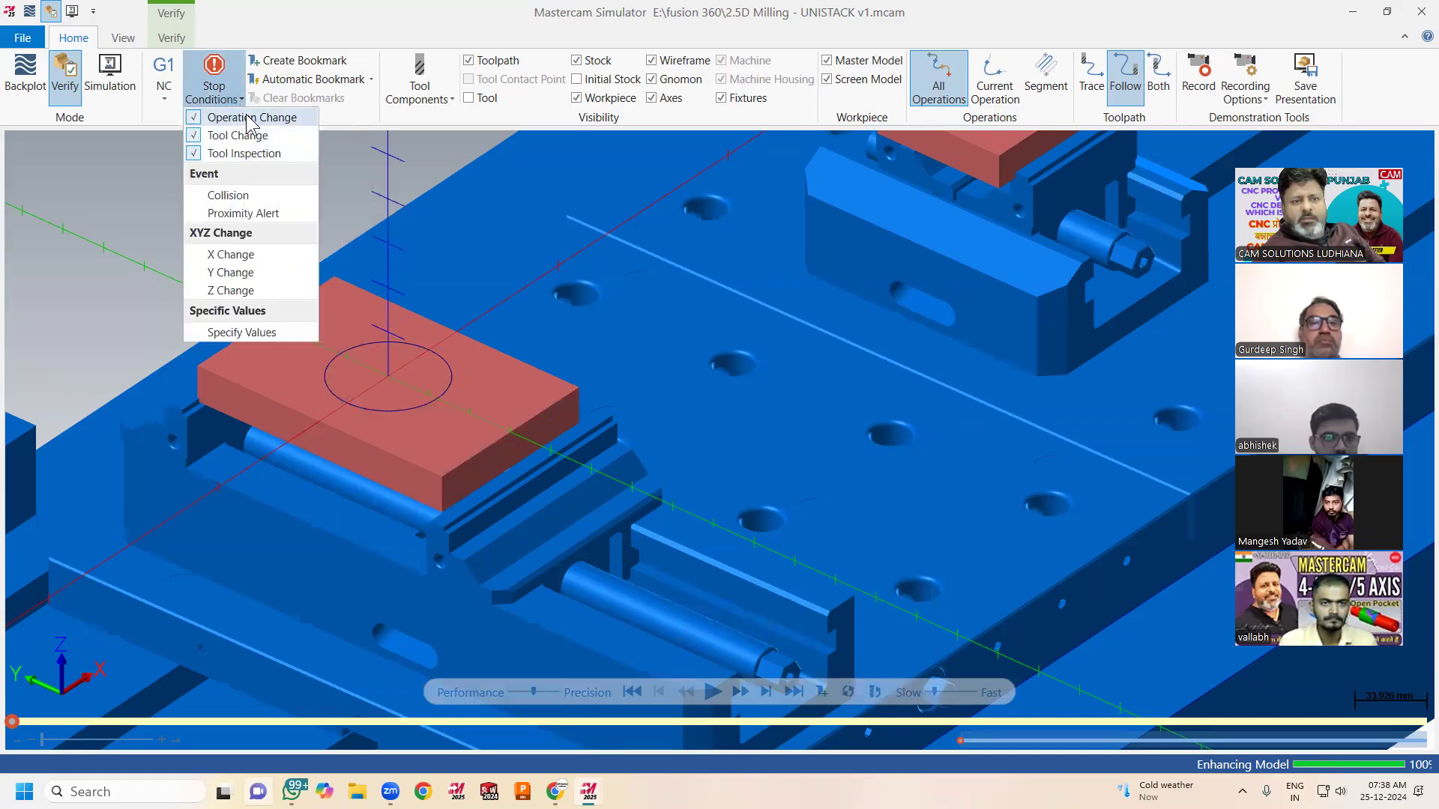
click(248, 213)
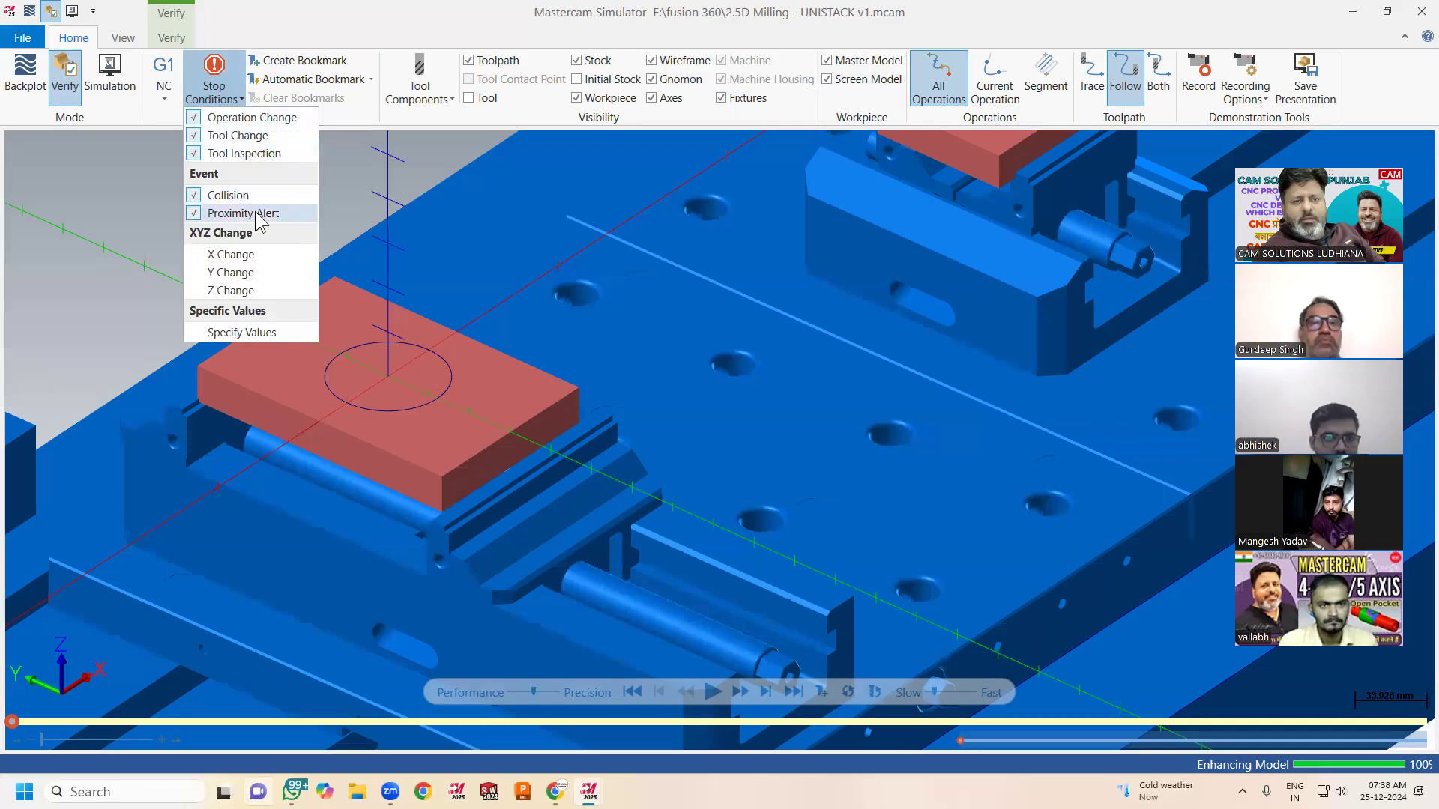
click(251, 274)
click(259, 292)
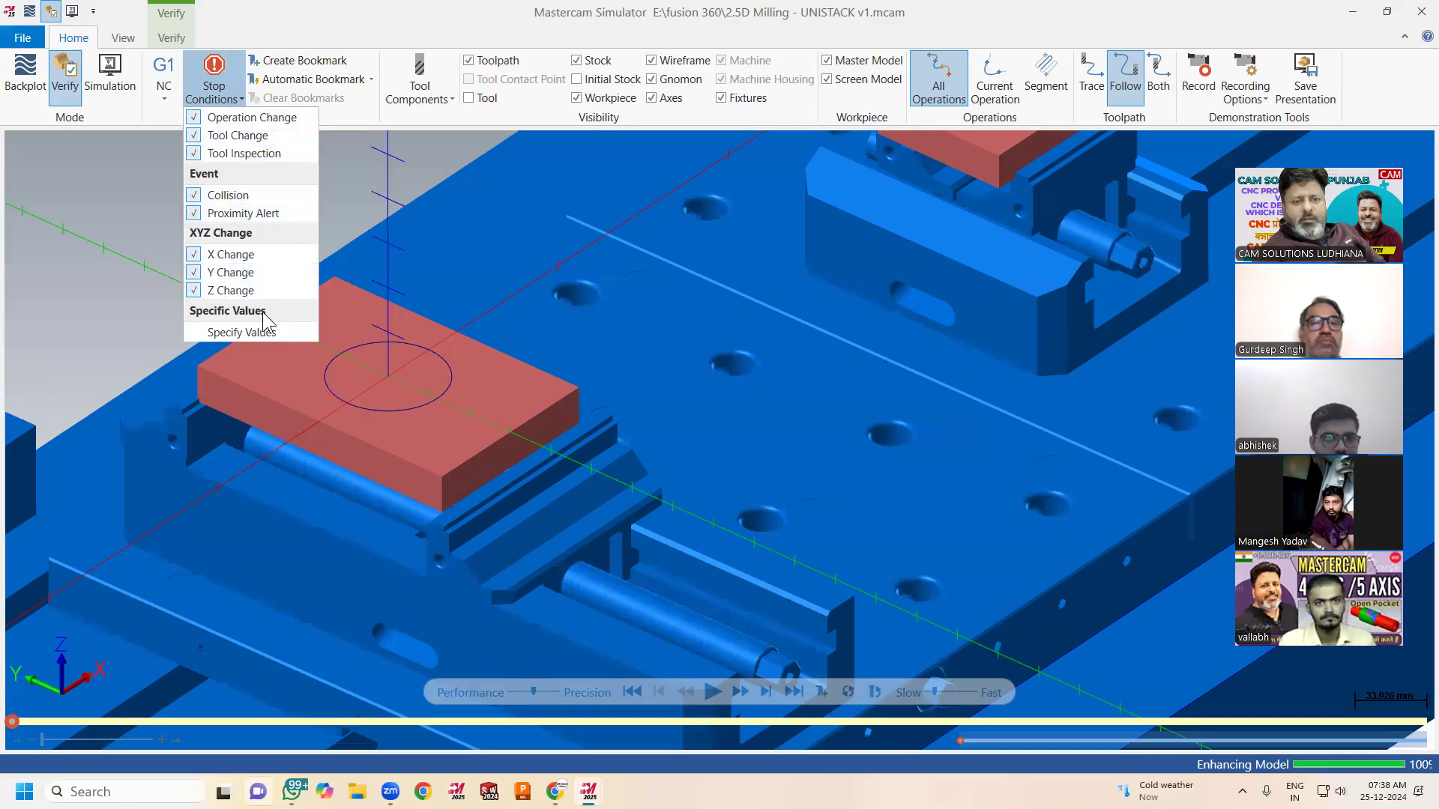
Play the contour verification with the stop conditions active until it pauses, and close the simulator
click(142, 251)
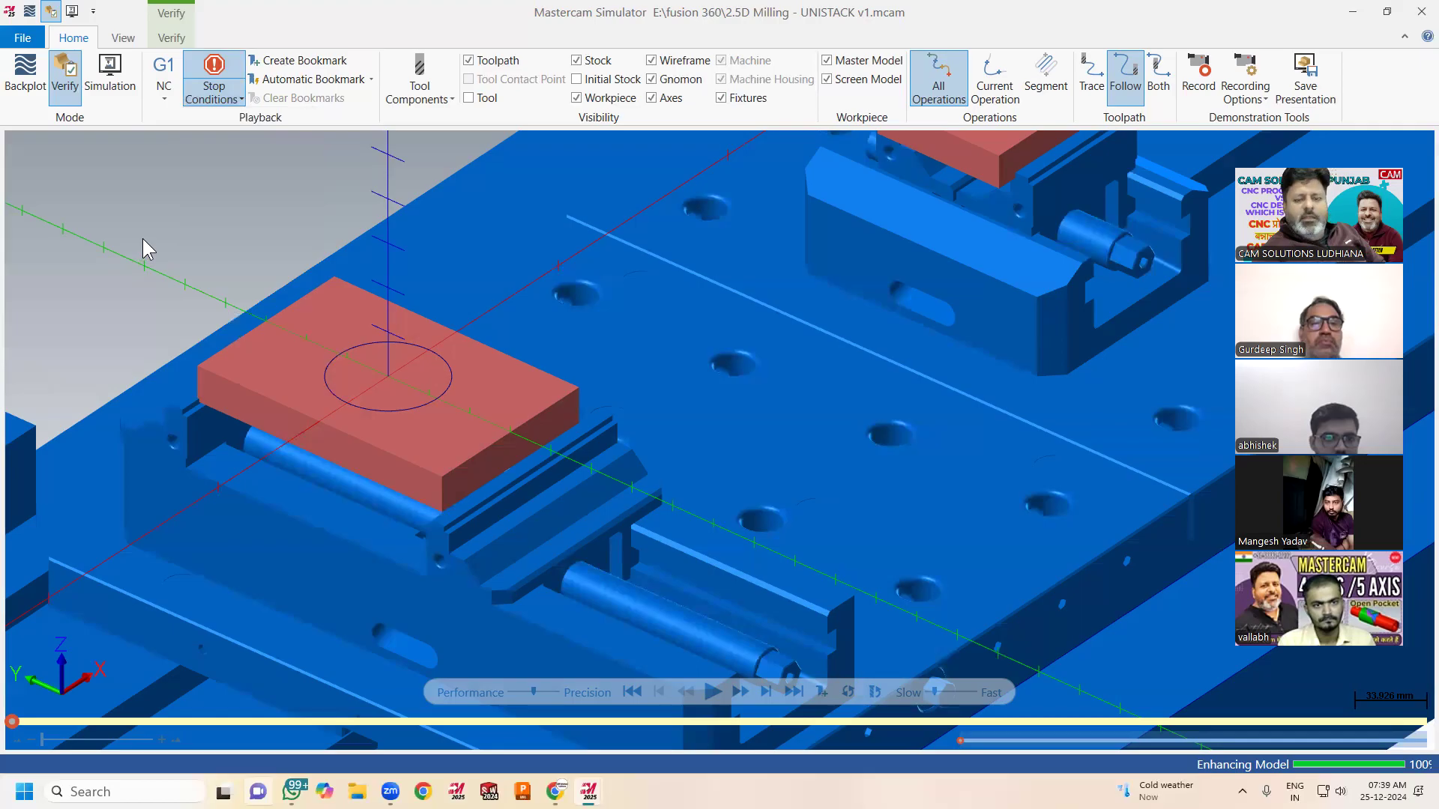
click(710, 692)
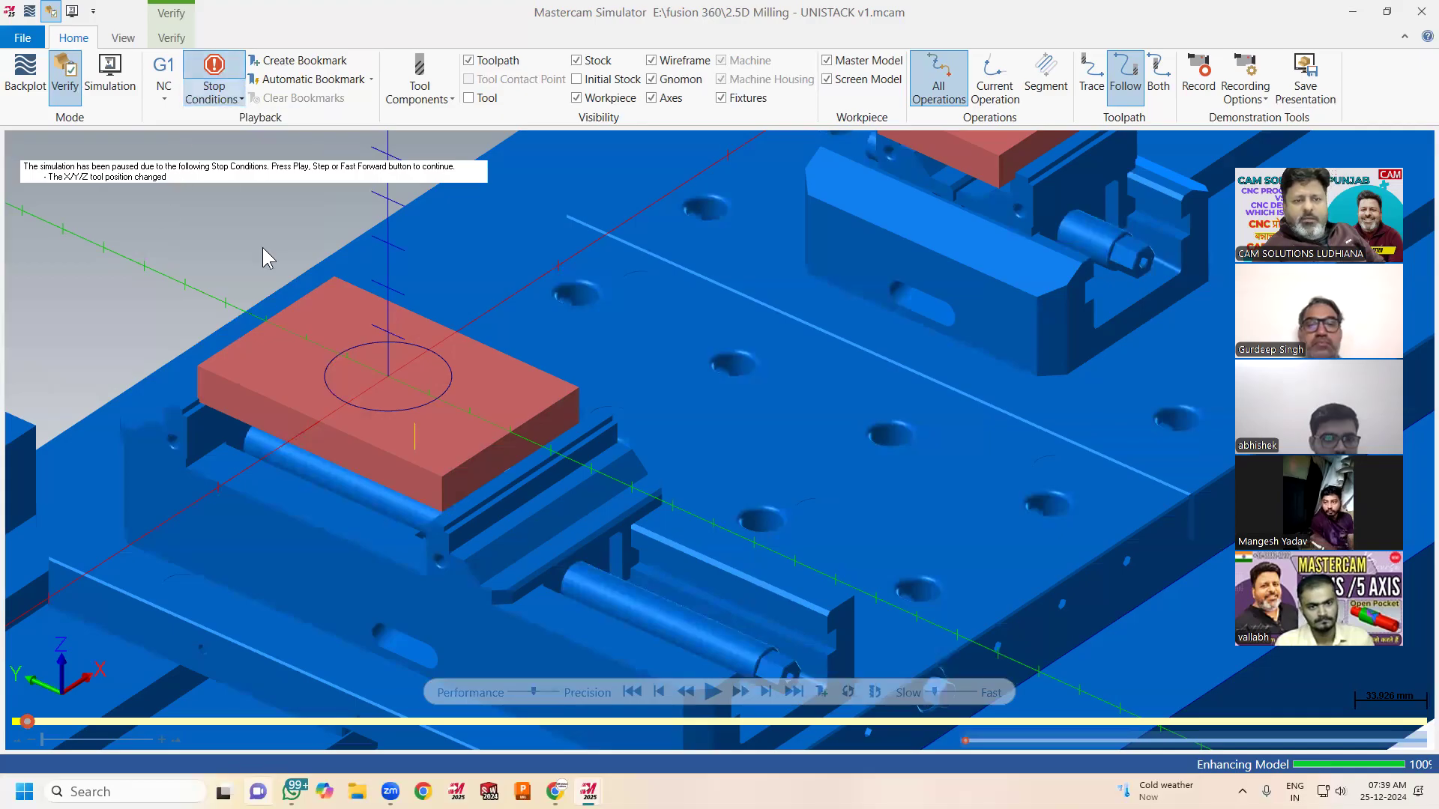
click(1421, 12)
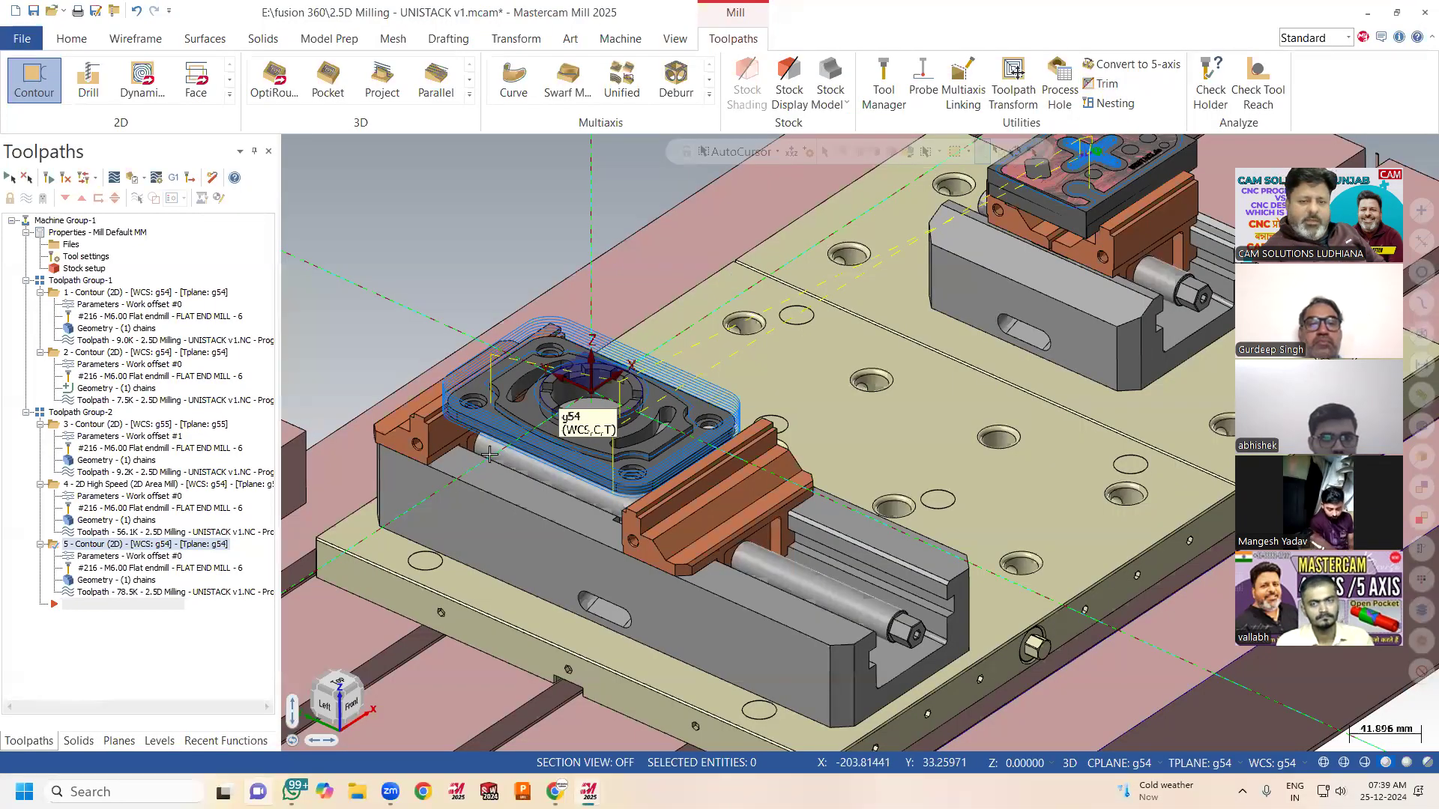
Backplot the toolpath of contour operation 5 around the larger vise's part, and close the backplot
scroll(491, 445, up, 2)
mouse_move(491, 446)
middle_down()
mouse_move(483, 489)
mouse_move(495, 457)
middle_up()
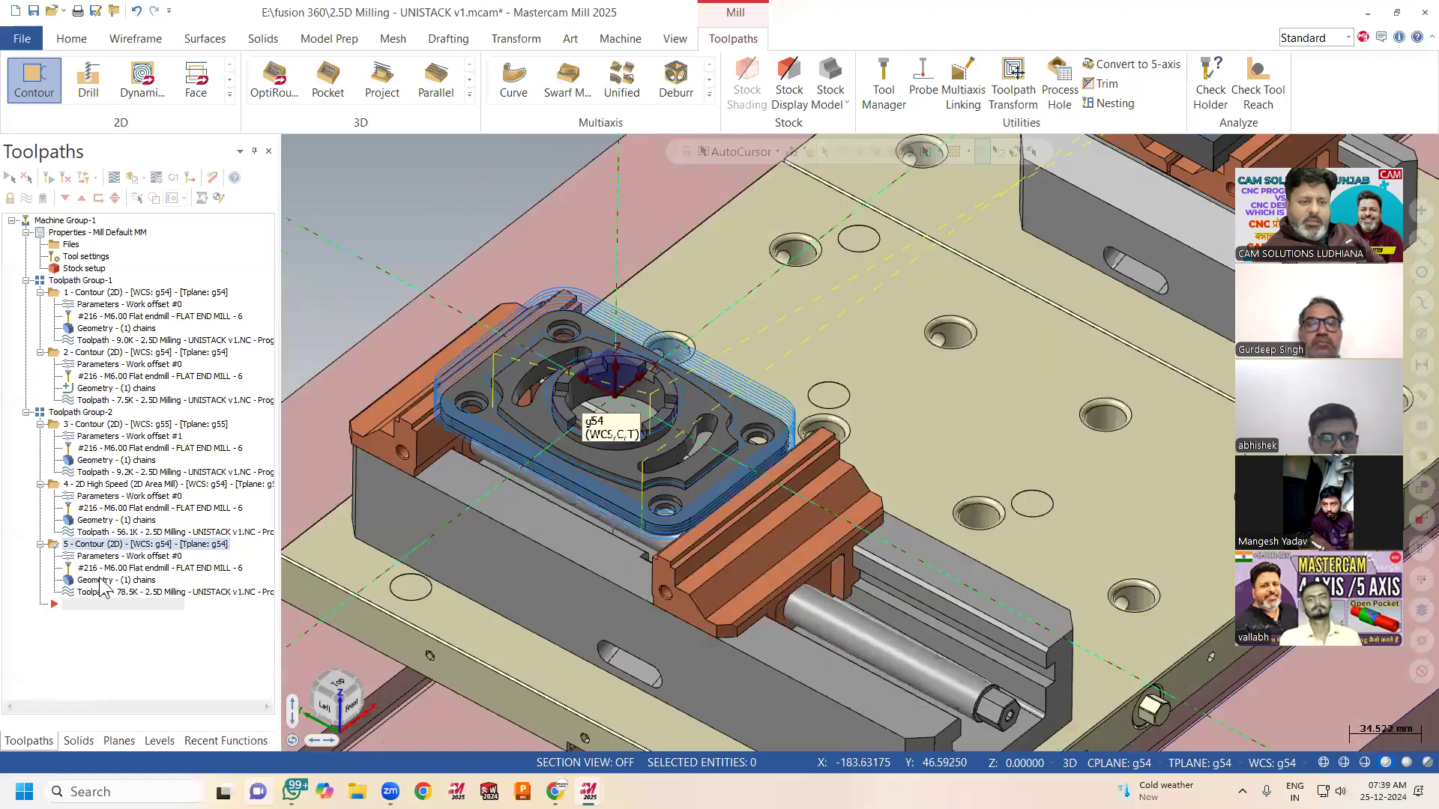
click(120, 636)
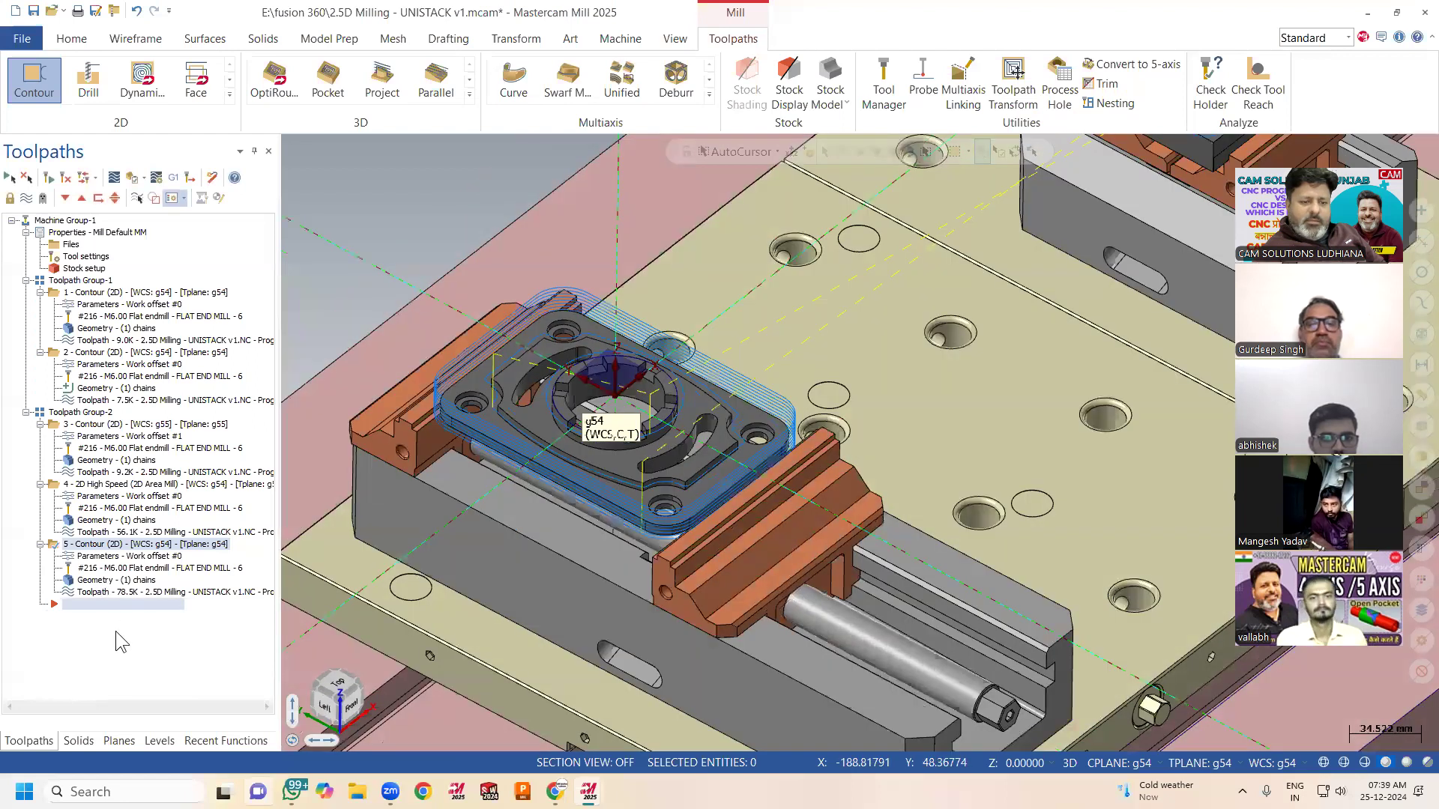
click(142, 592)
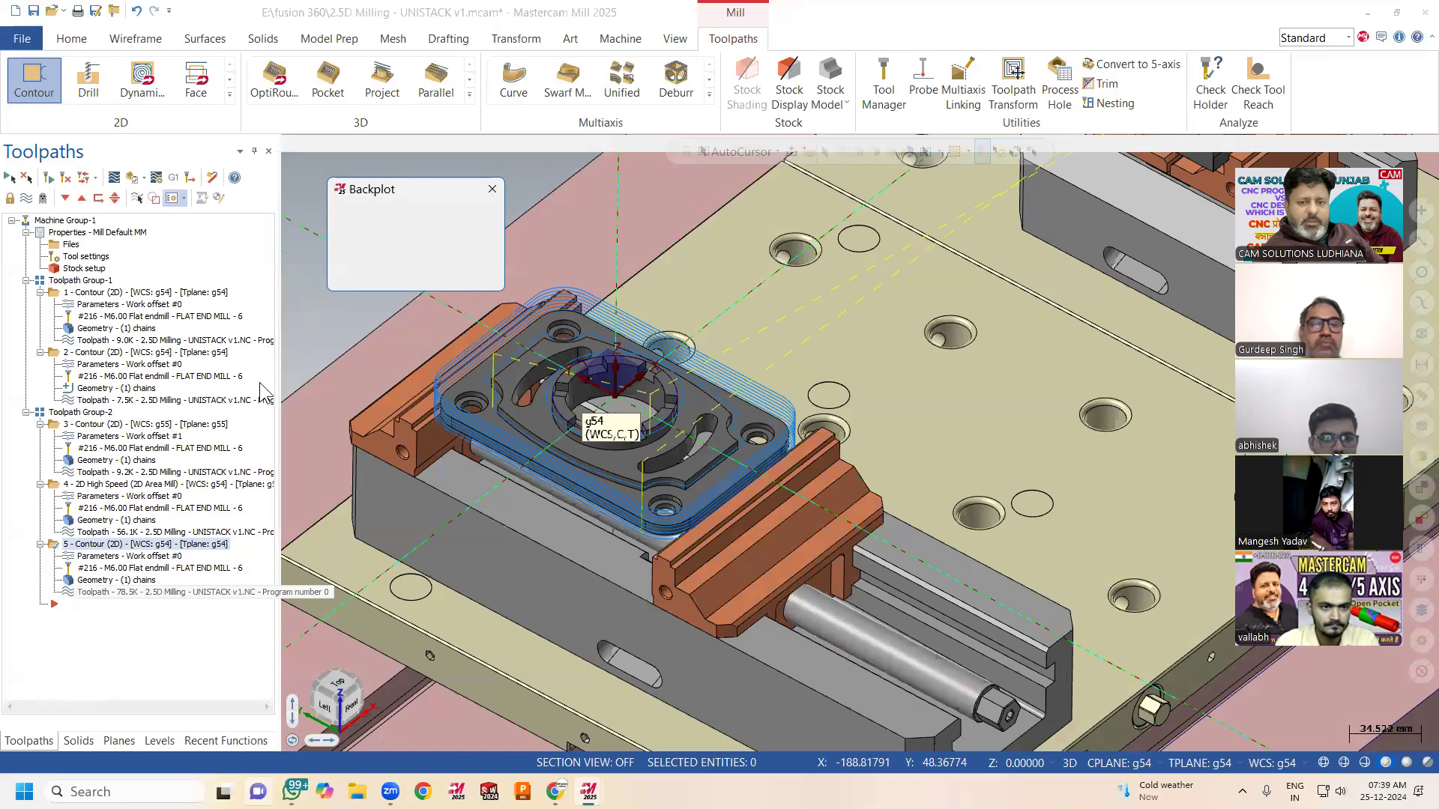
click(289, 145)
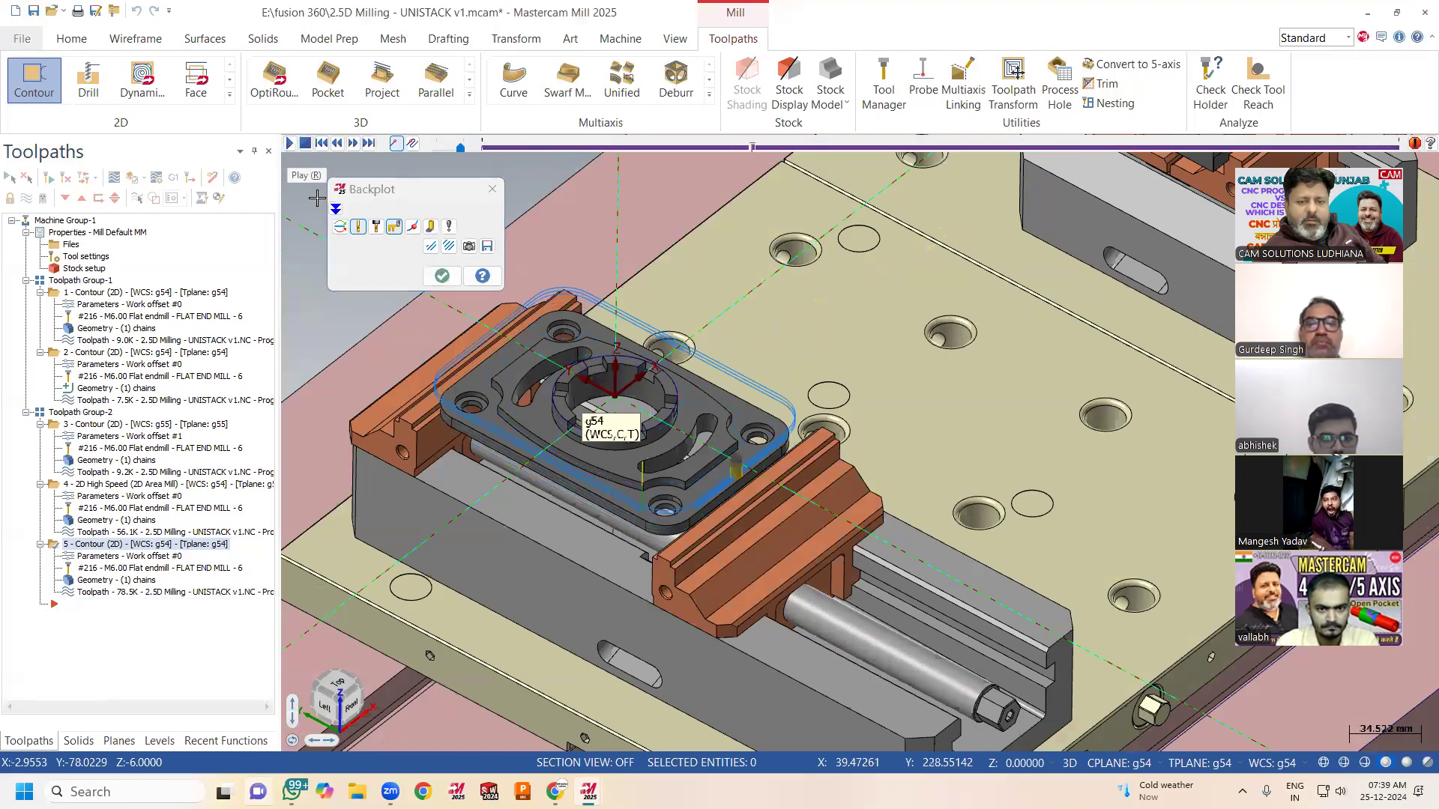
click(440, 276)
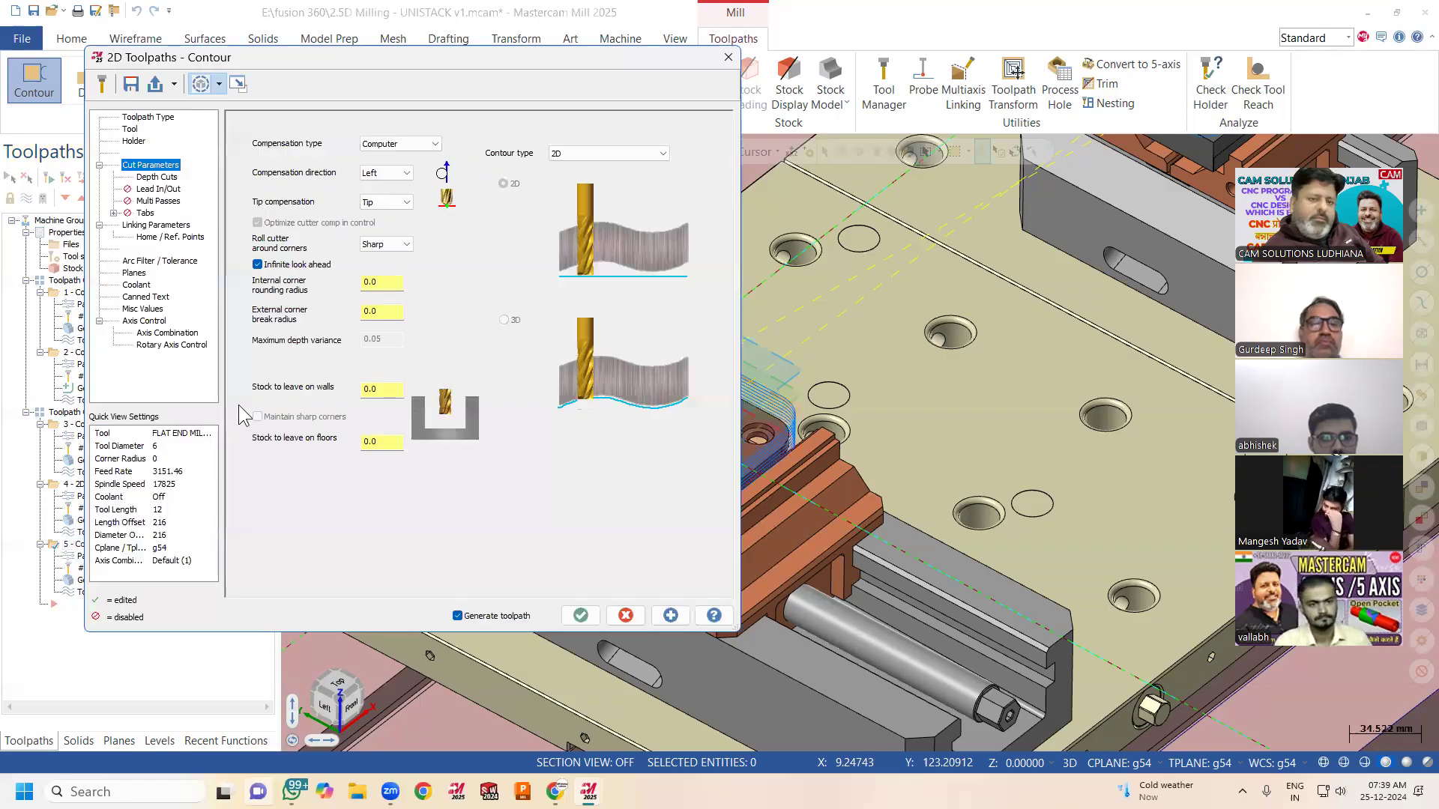
Add FLAT END MILL - 16 from the Mill_mm tool library to contour operation 5
click(130, 128)
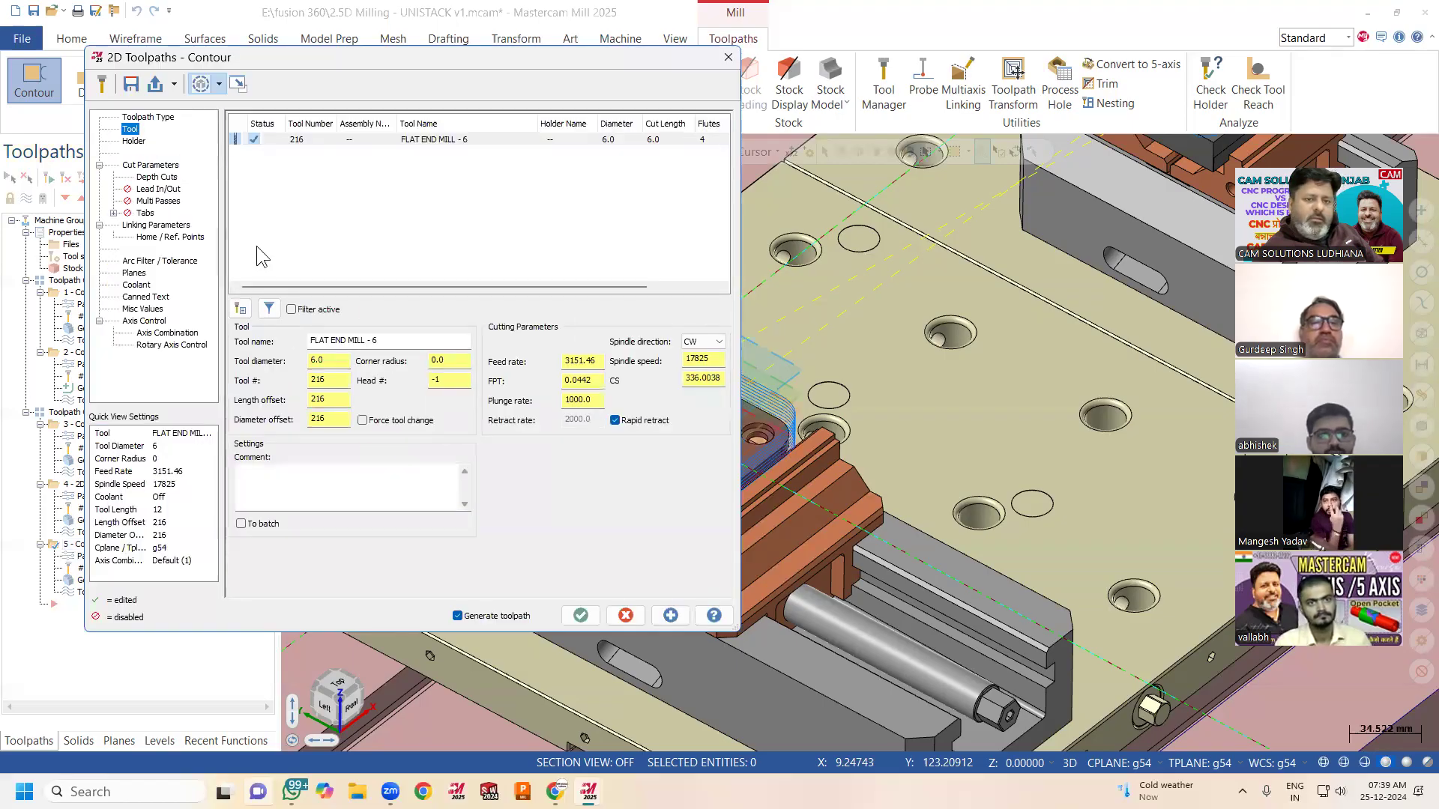
click(239, 309)
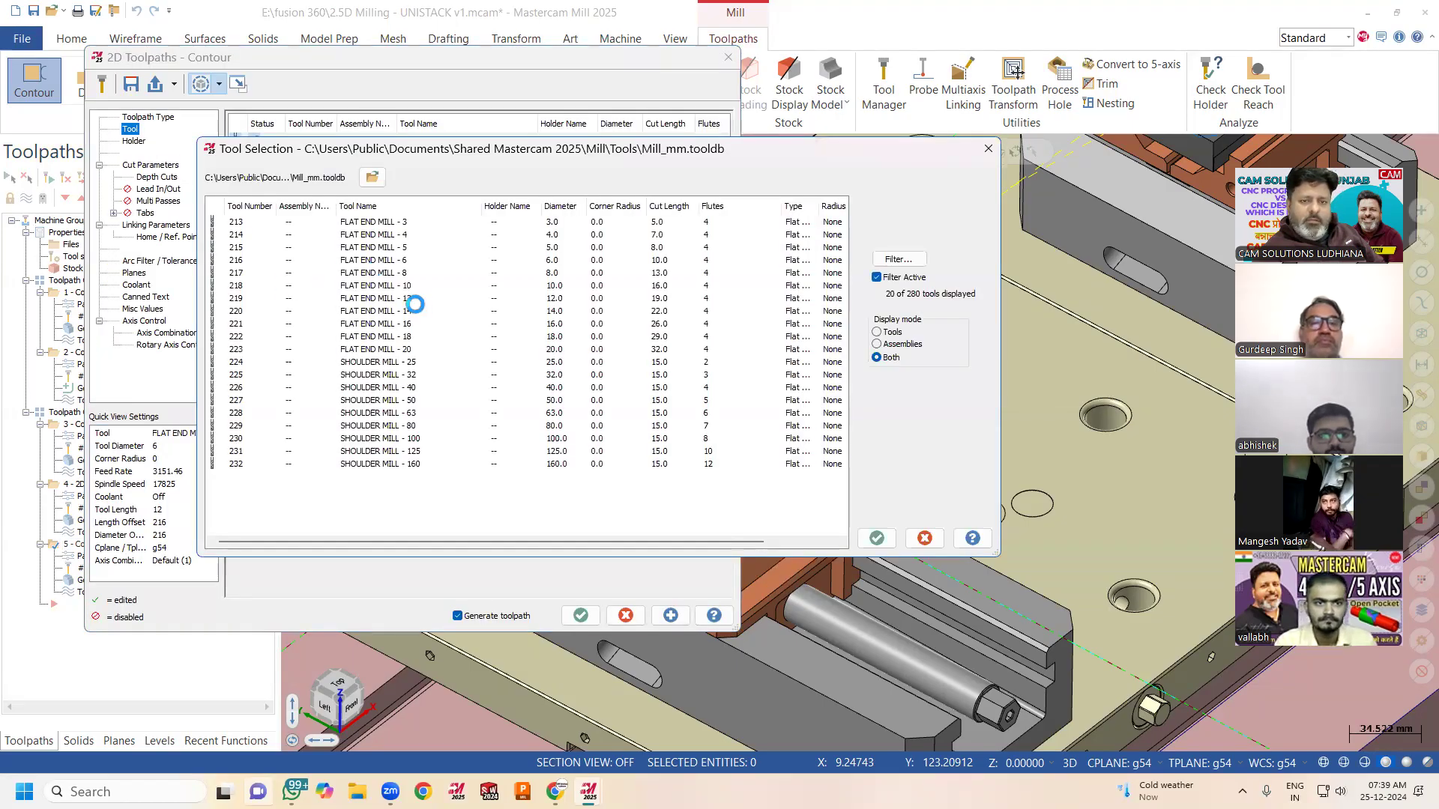
click(397, 300)
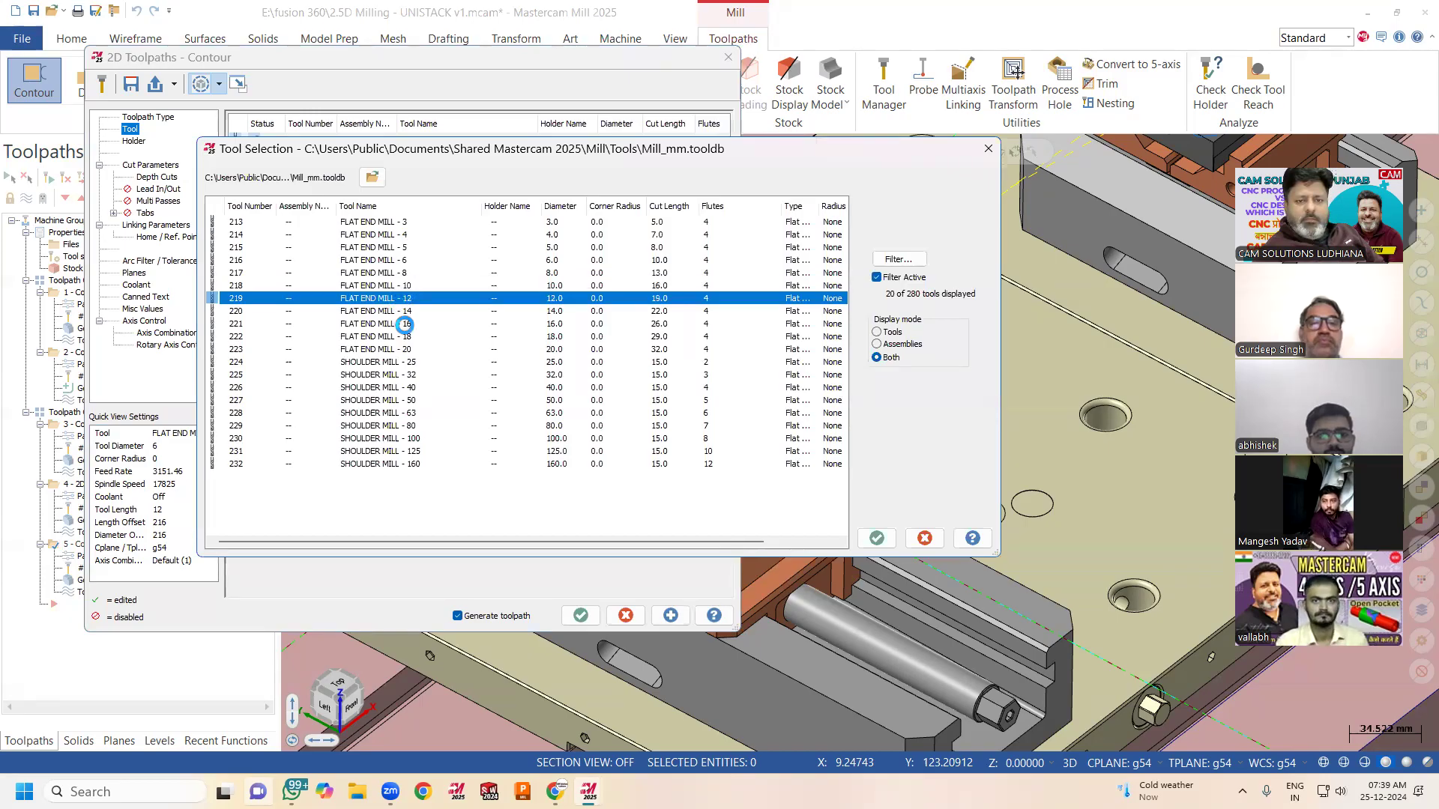
click(404, 323)
click(402, 299)
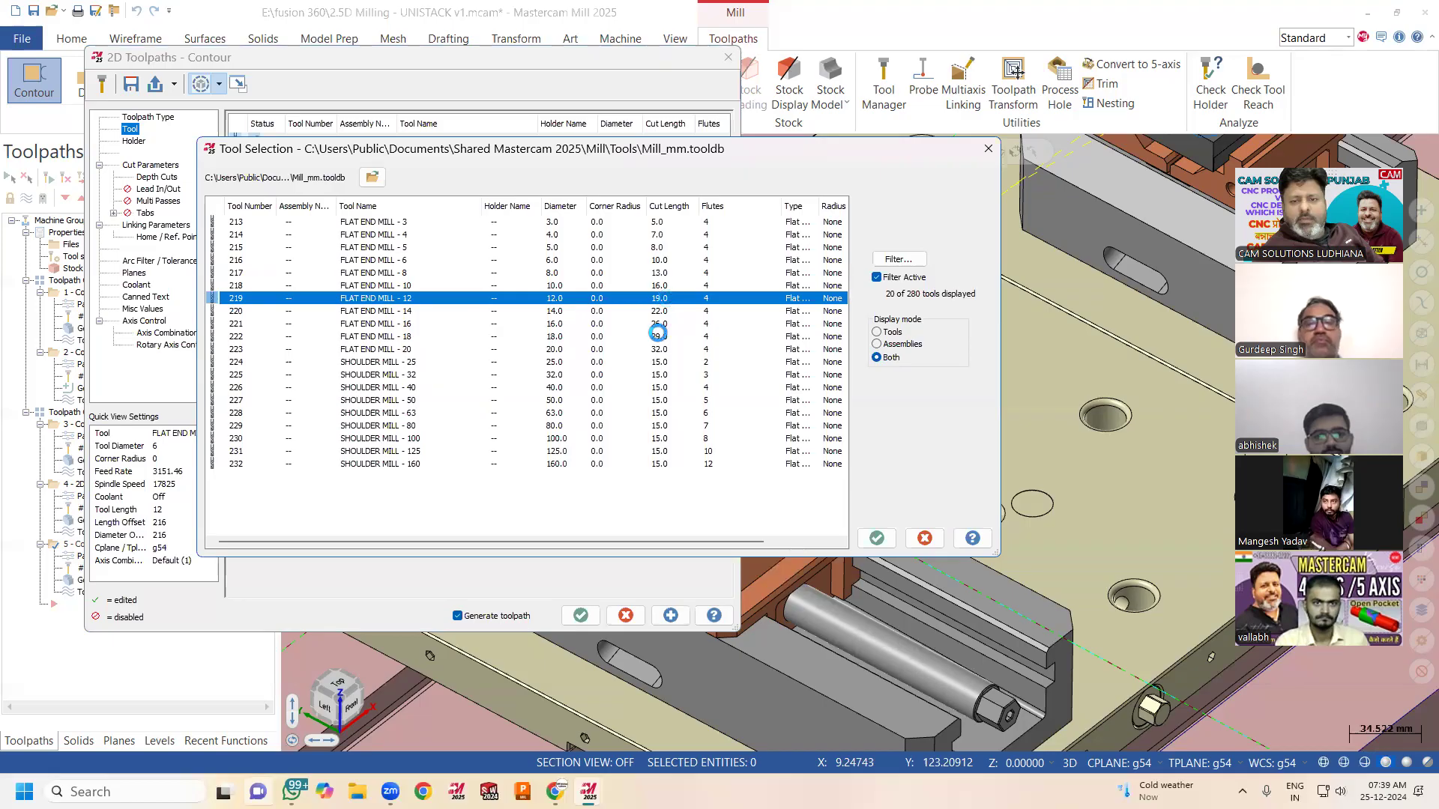
click(388, 325)
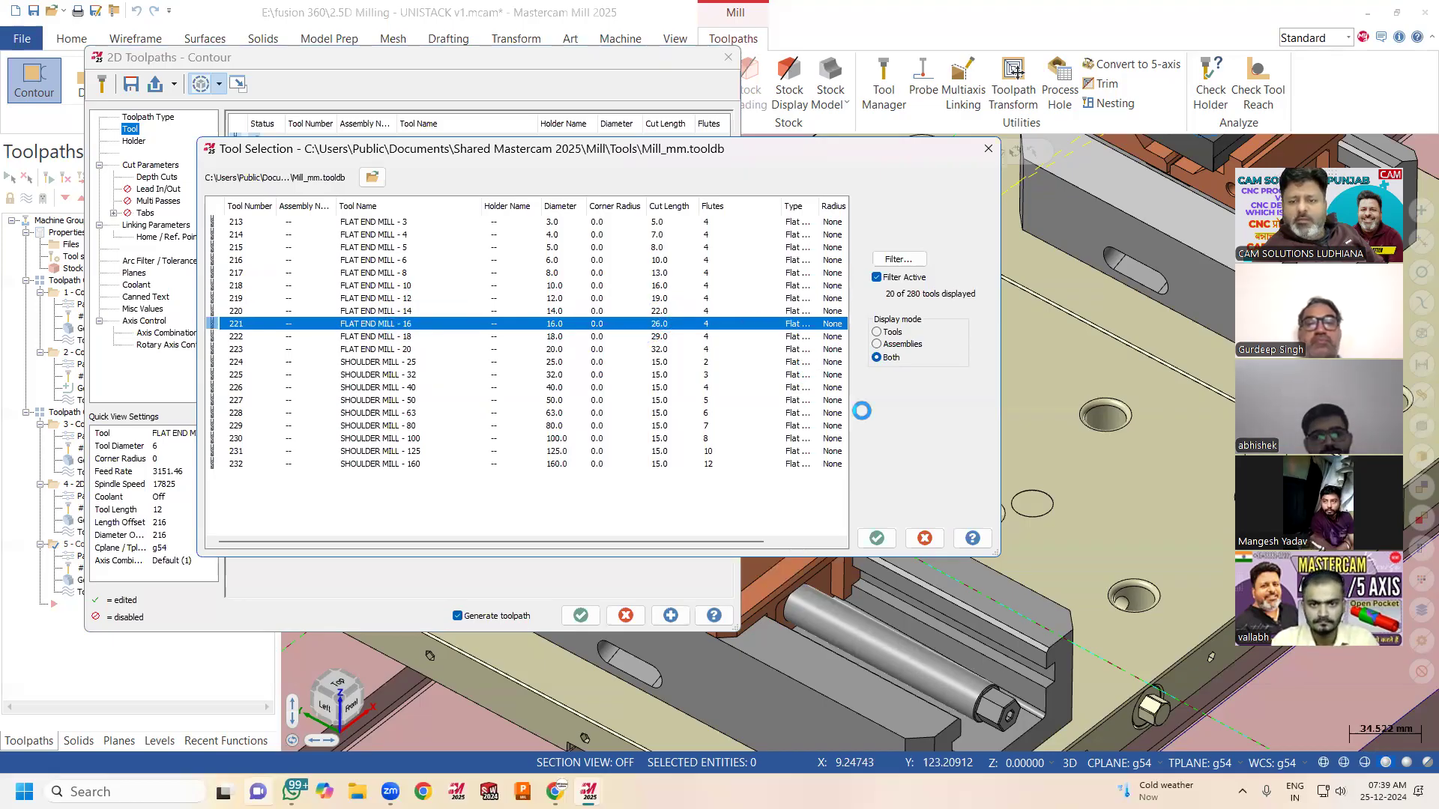
right_click(599, 325)
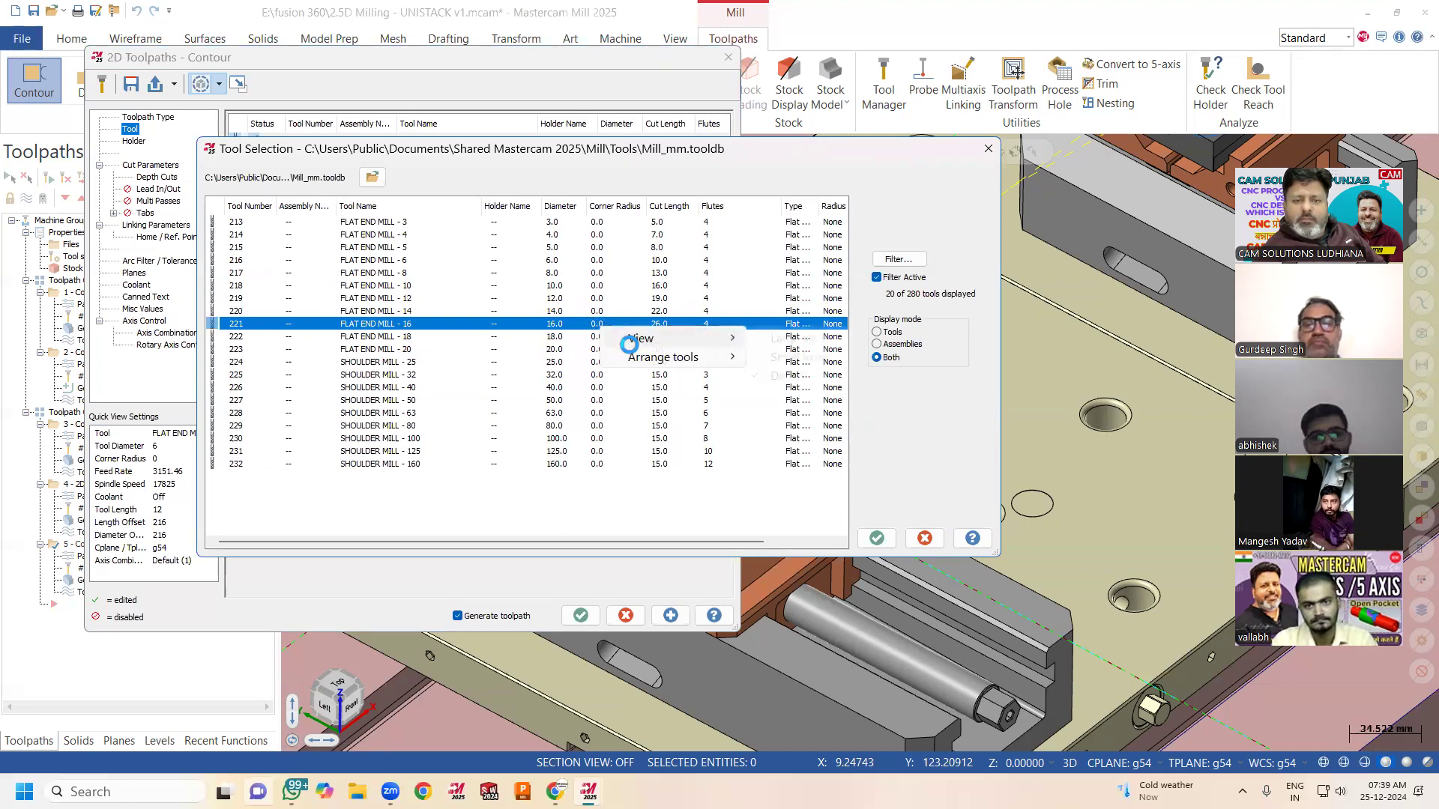
click(878, 534)
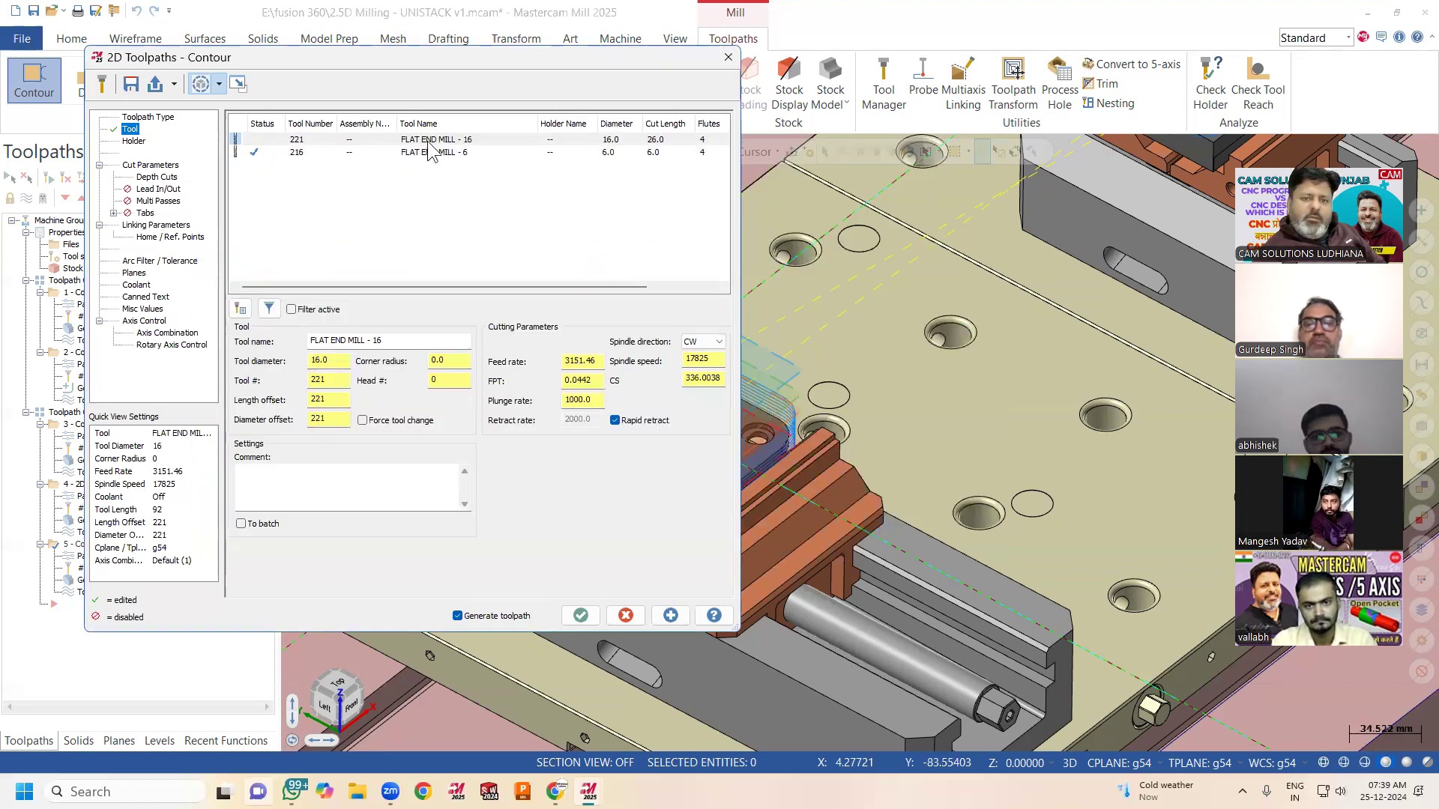
Create a new flat endmill with cutting diameter 10, overall length 75 and cutting length 25
right_click(429, 141)
click(482, 174)
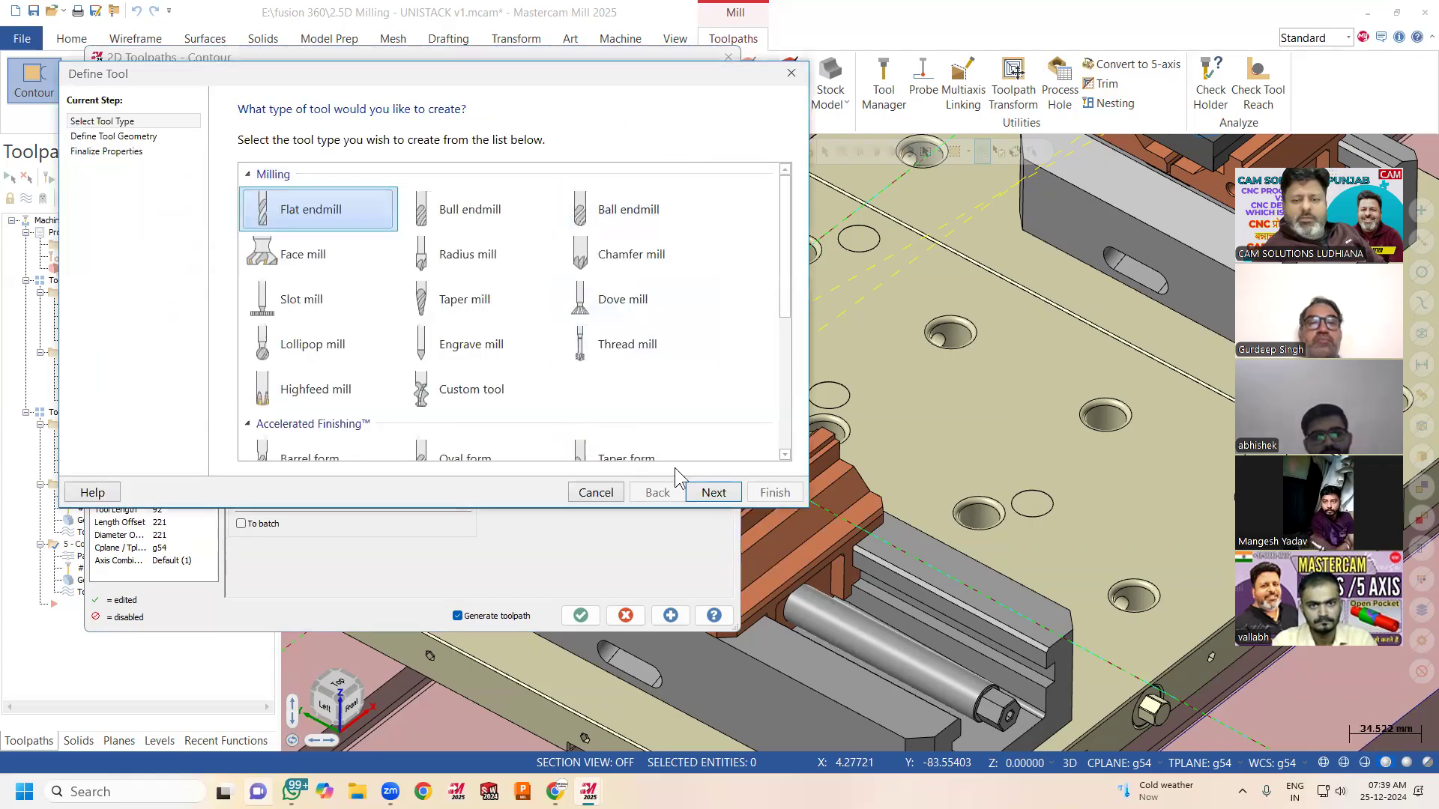
click(705, 491)
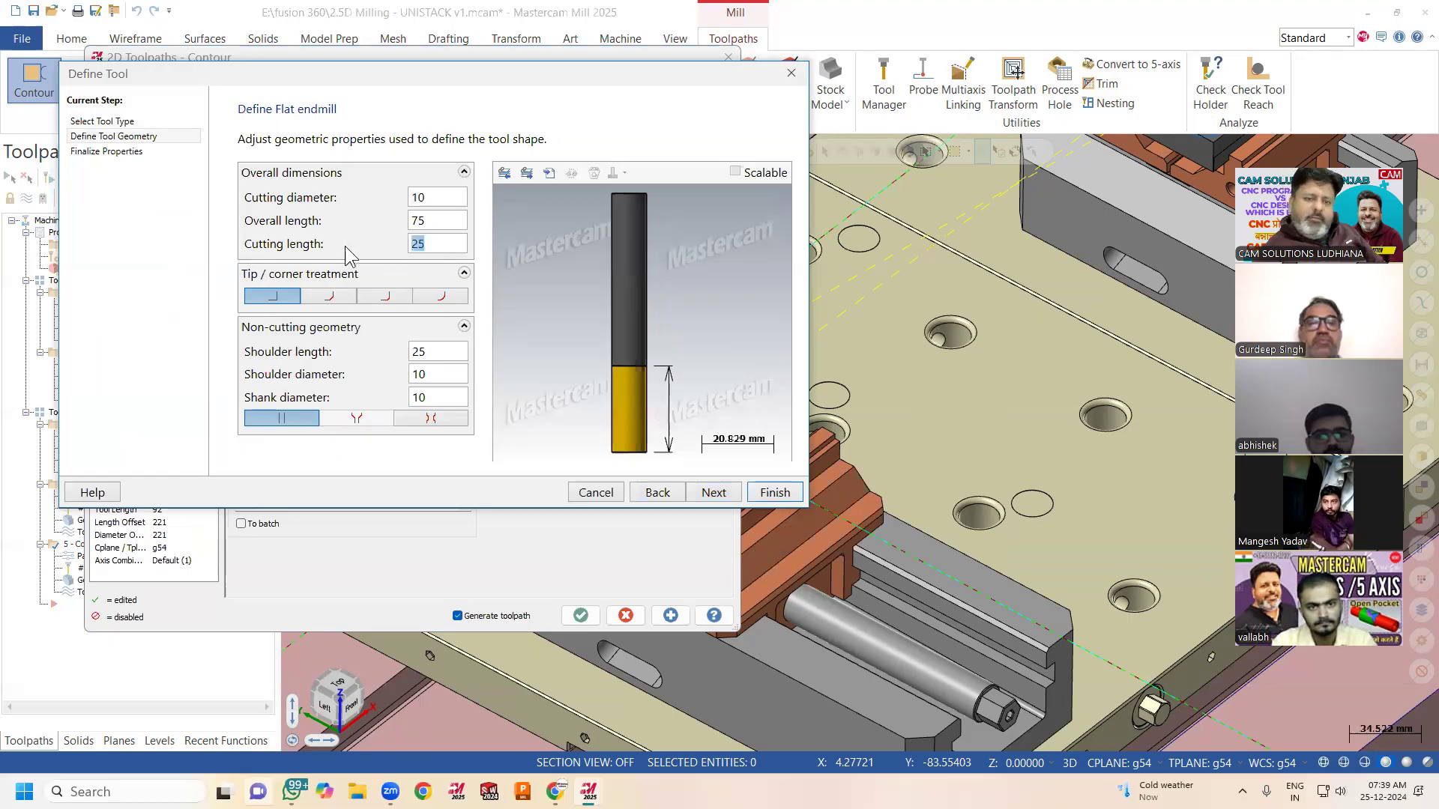
double_click(442, 225)
click(435, 200)
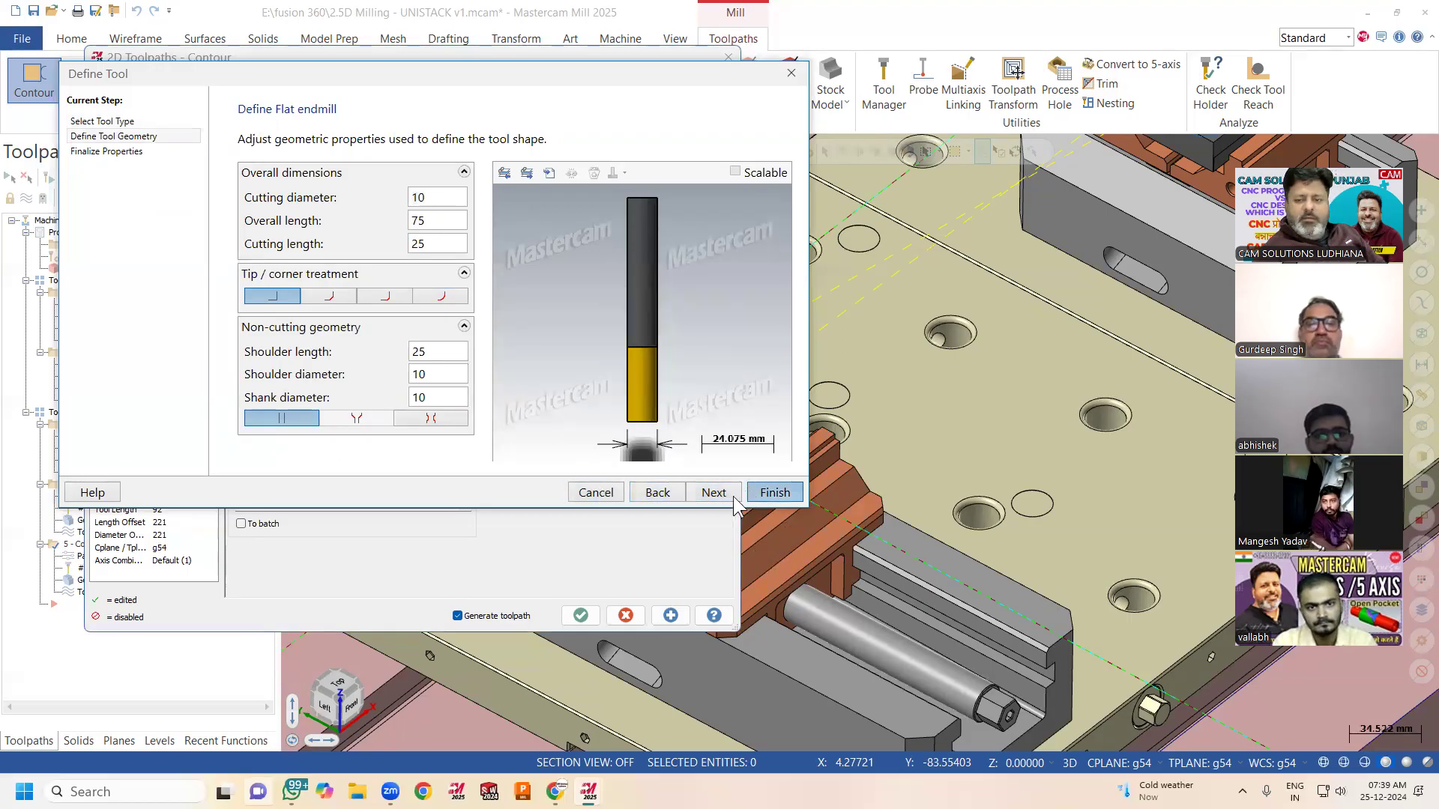
click(775, 492)
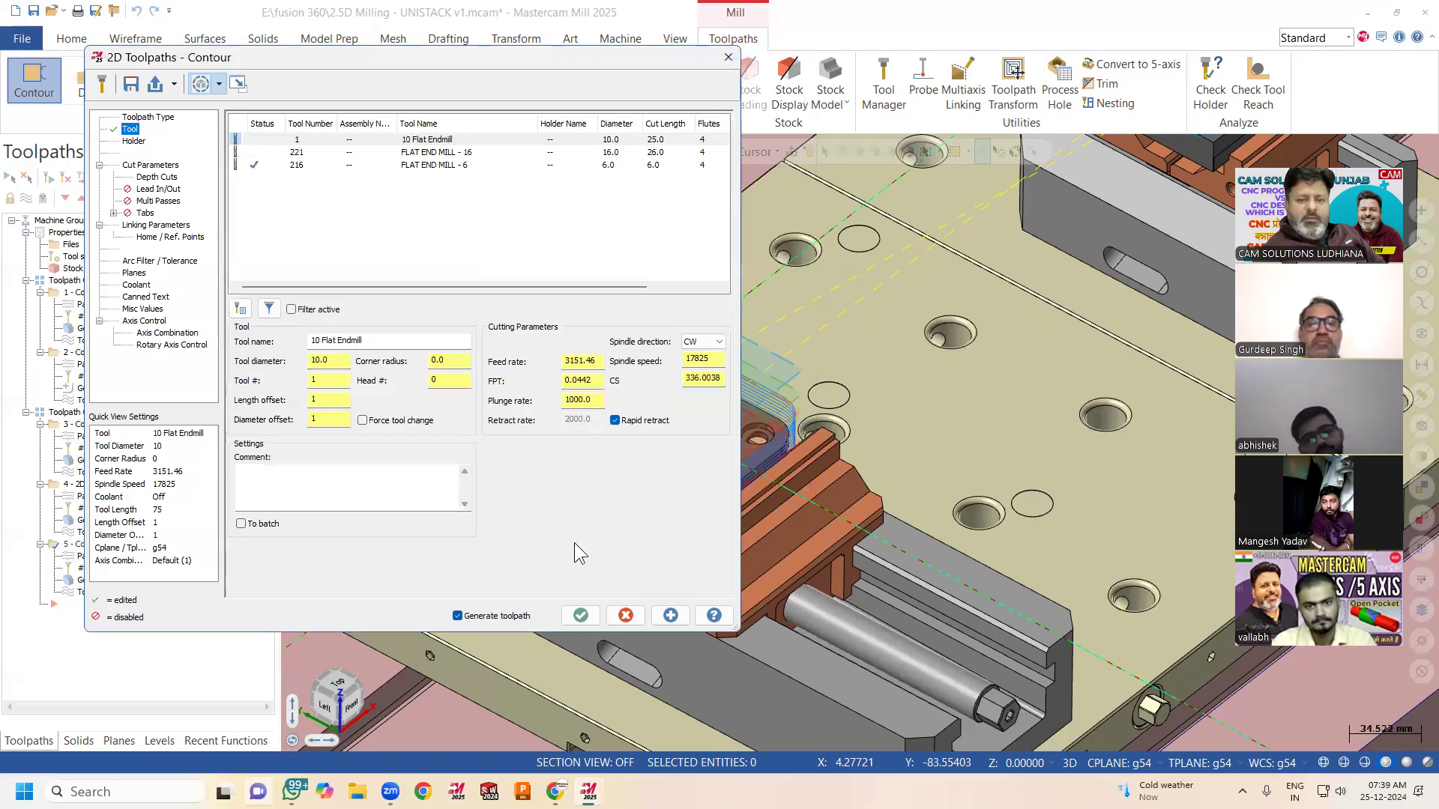
Assign FLAT END MILL - 16 to the contour with tool number, length offset and diameter offset 2, and apply the parameters
click(324, 416)
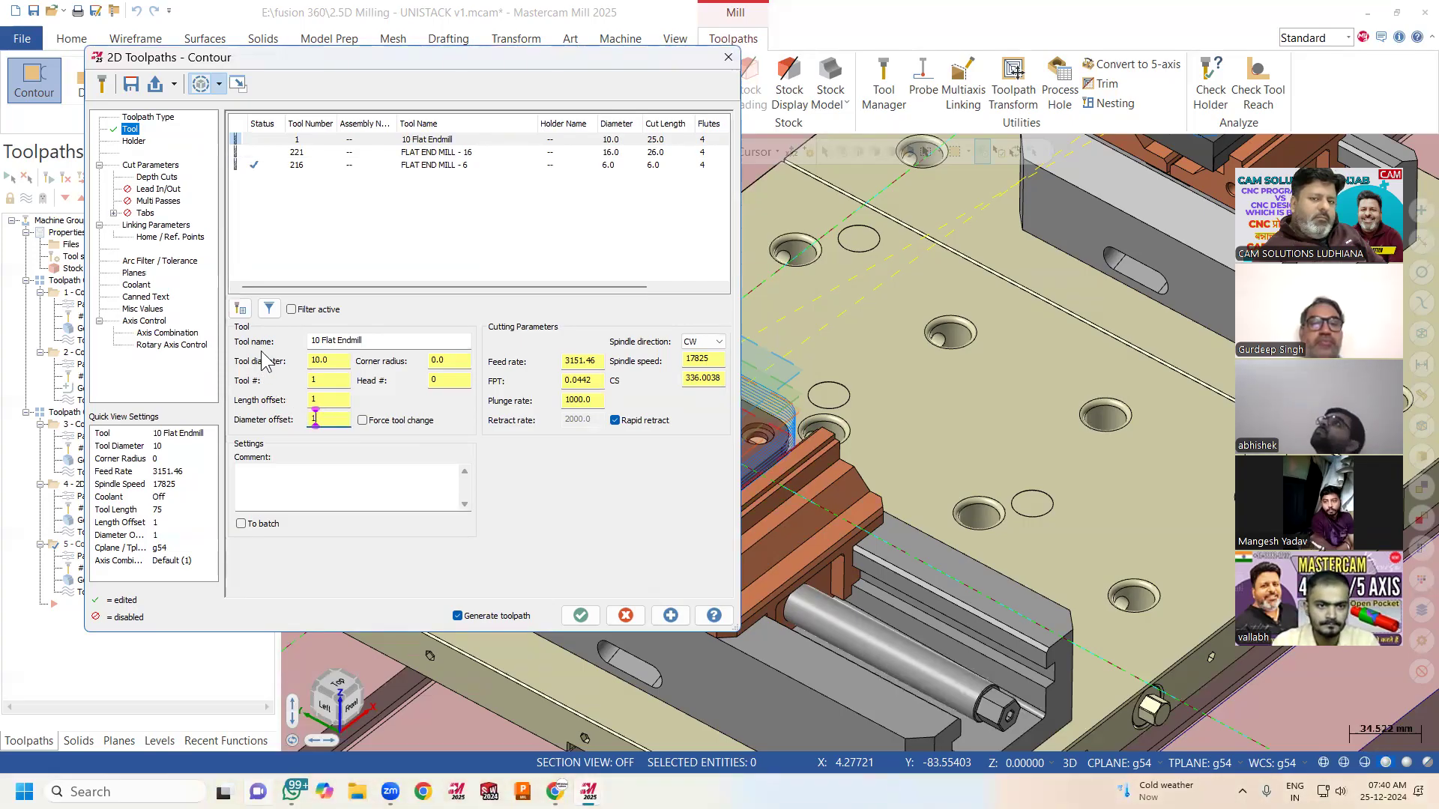
click(408, 152)
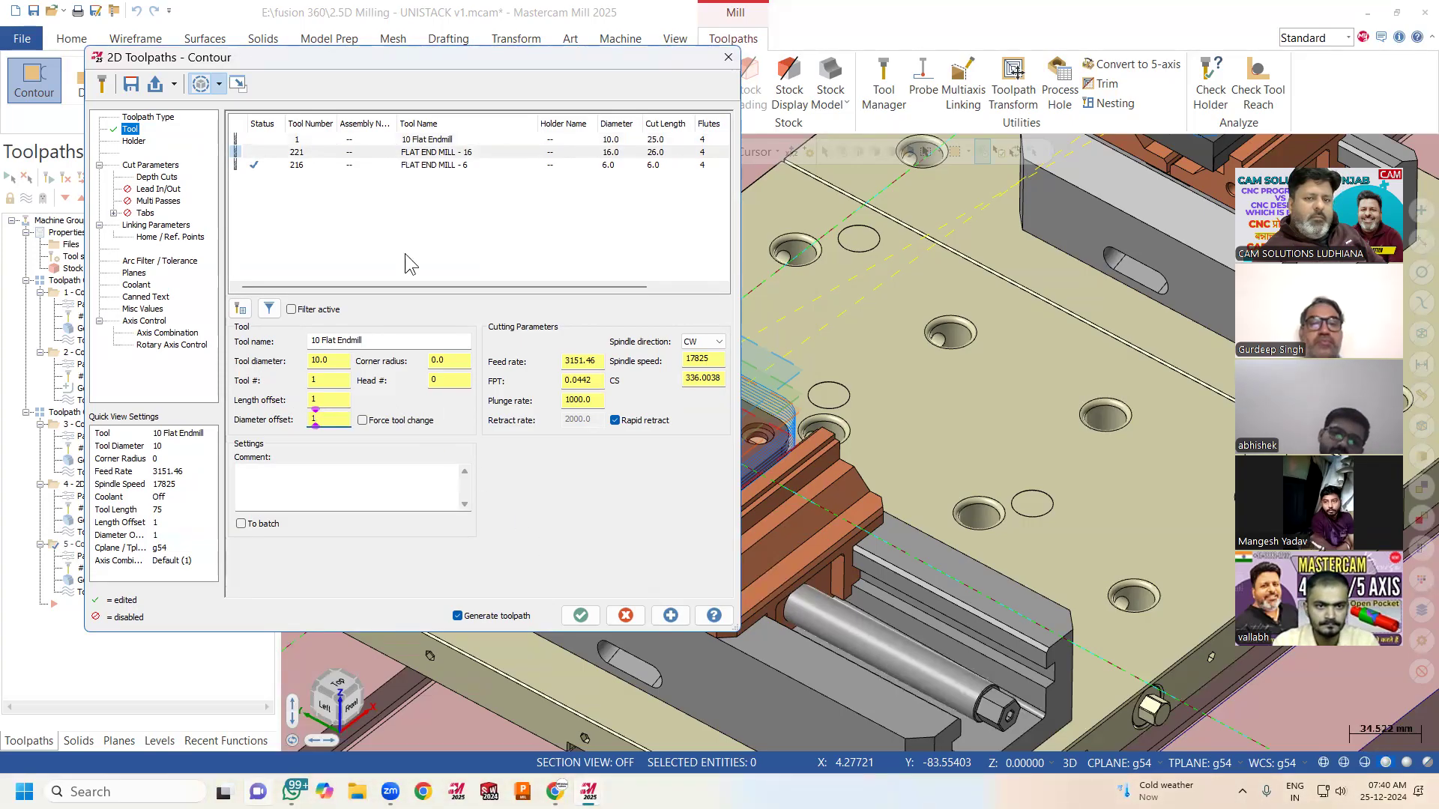
double_click(328, 380)
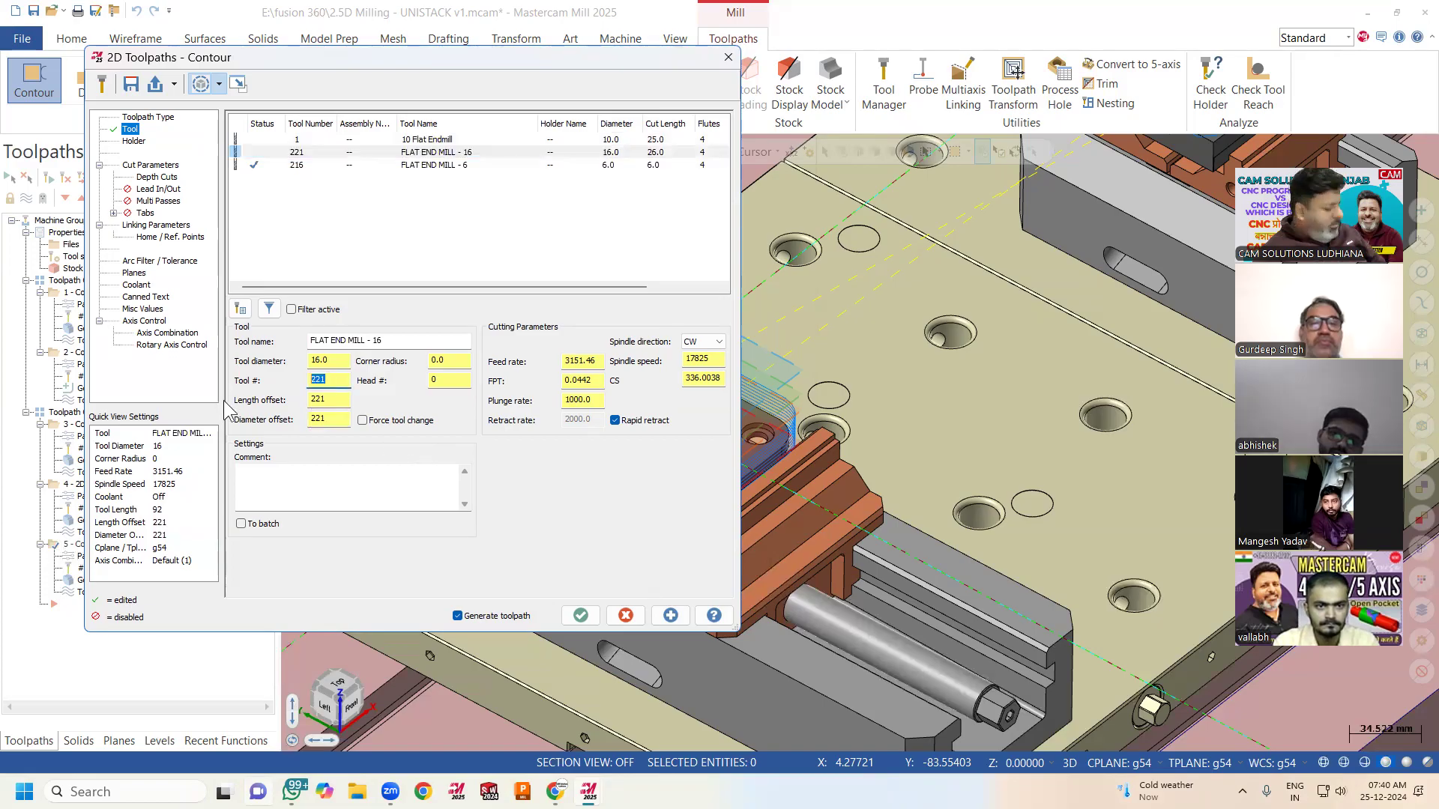
text(2)
click(338, 400)
click(334, 420)
click(453, 380)
click(458, 359)
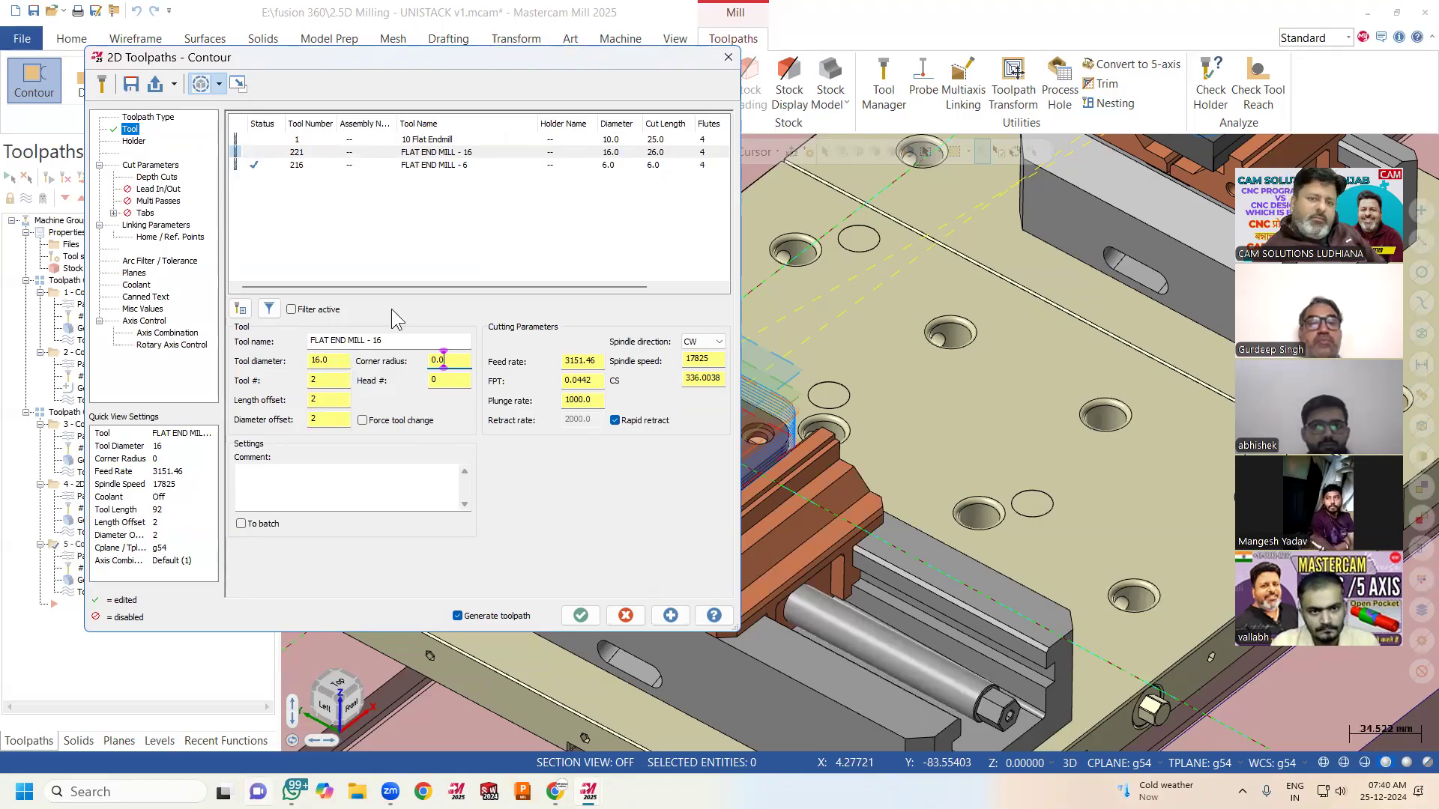
click(581, 615)
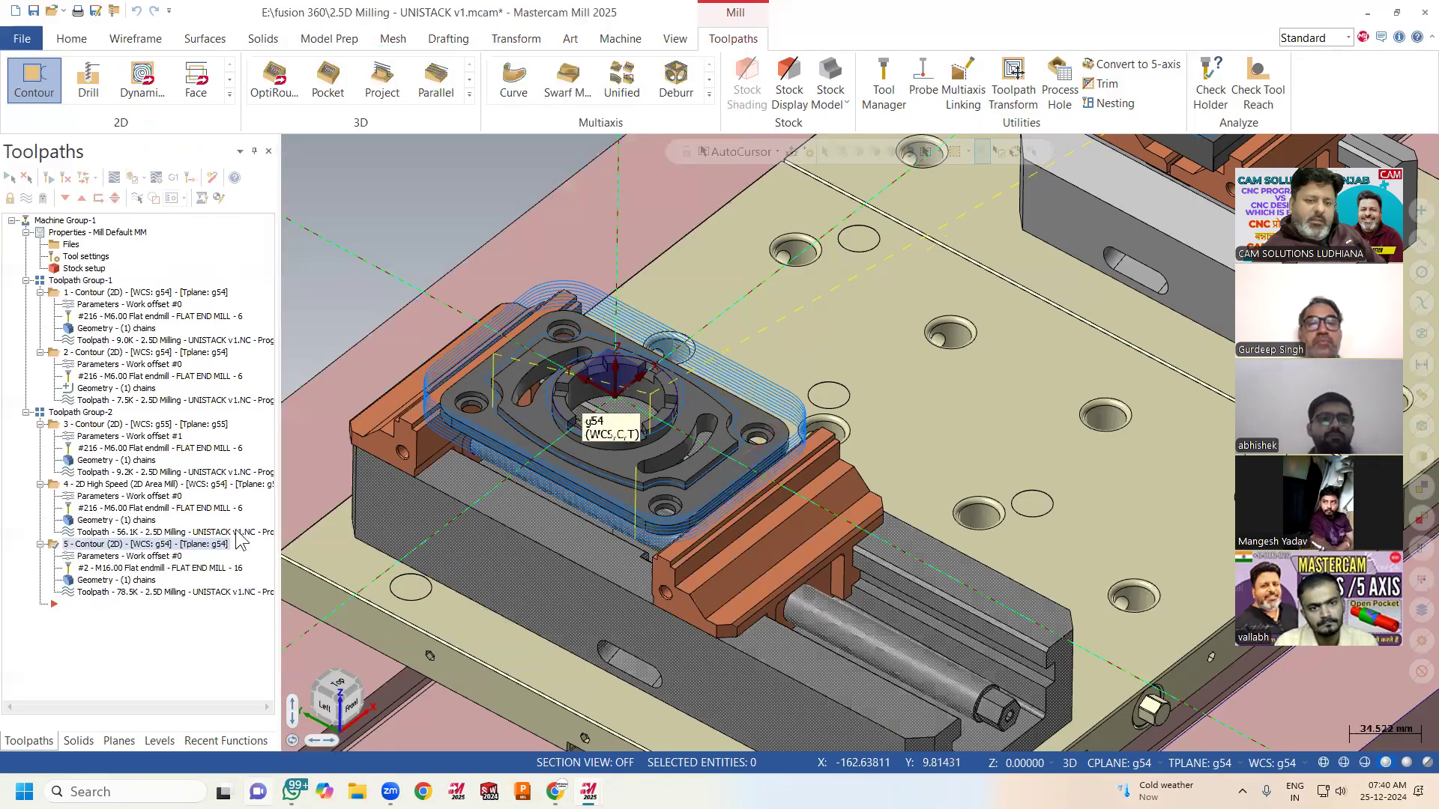
Backplot the contour made with the 16 mm end mill and play its machining in the verify simulator
click(163, 591)
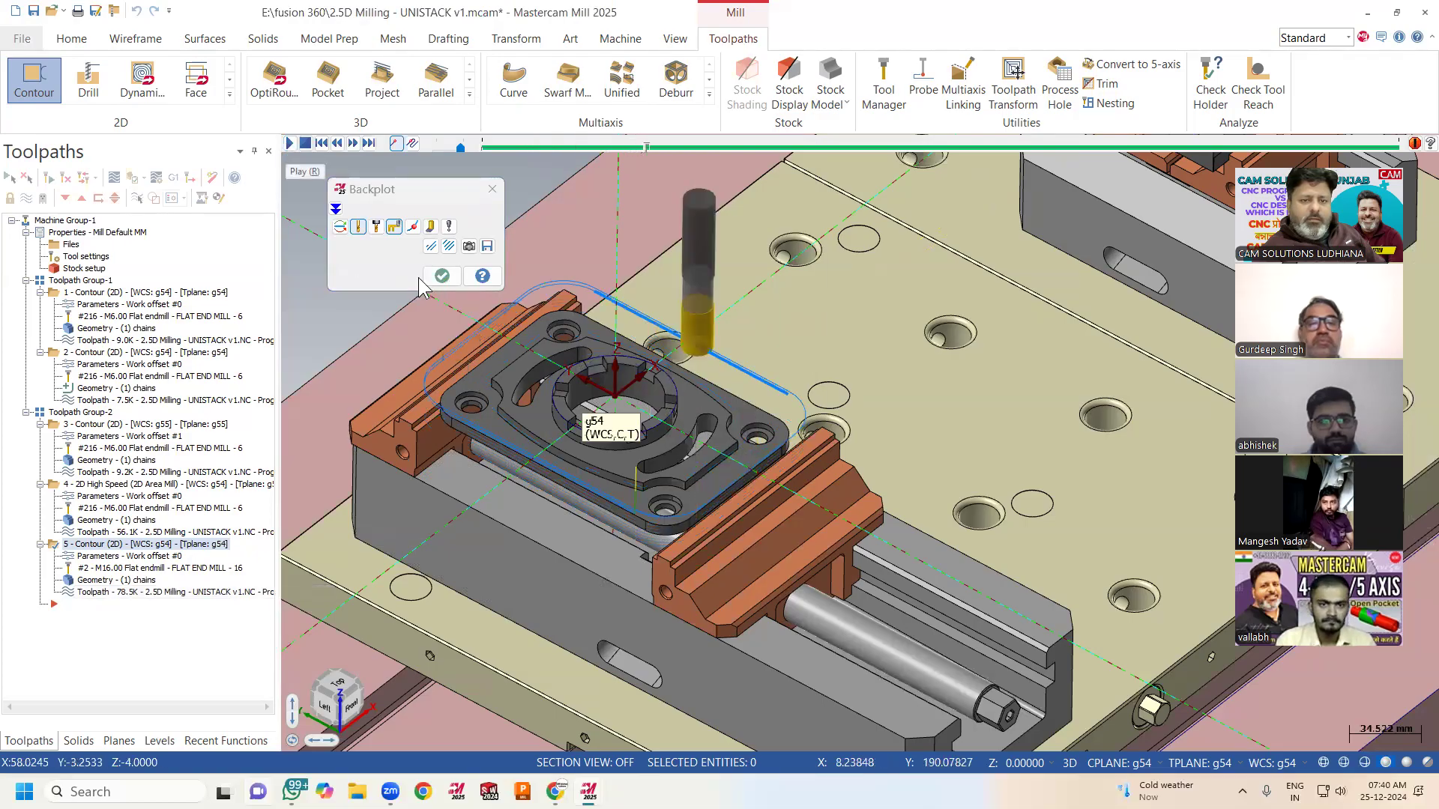
click(442, 276)
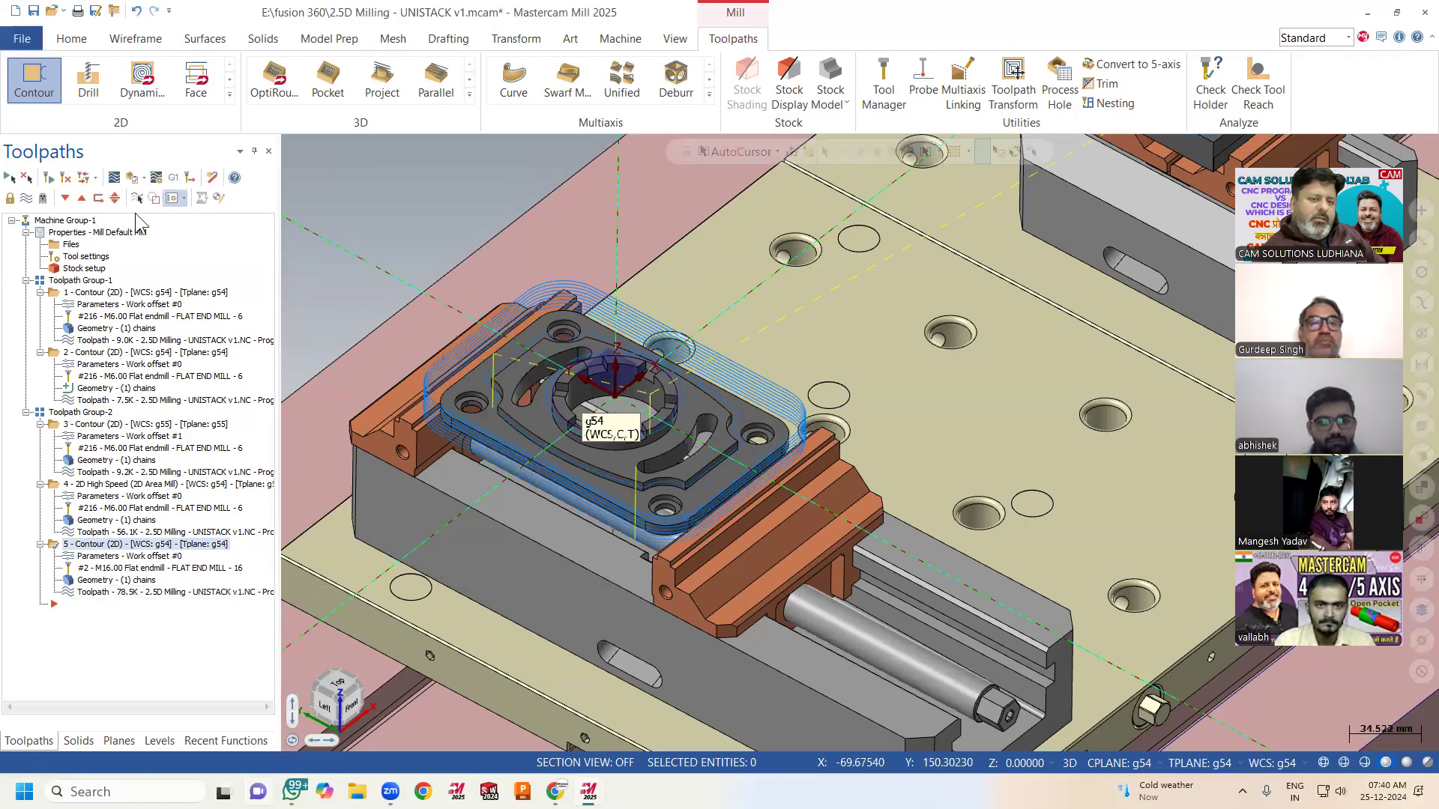
click(132, 177)
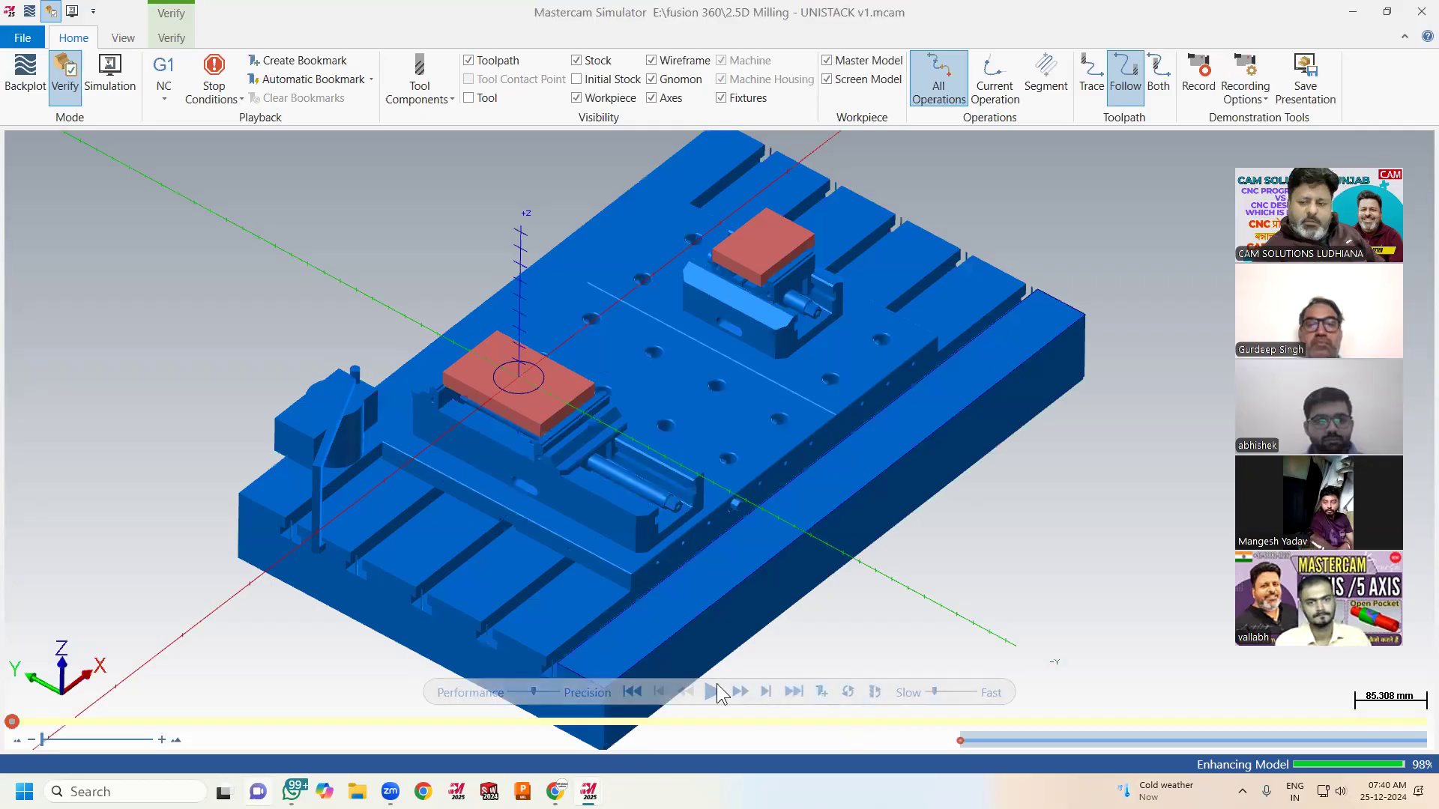
click(713, 692)
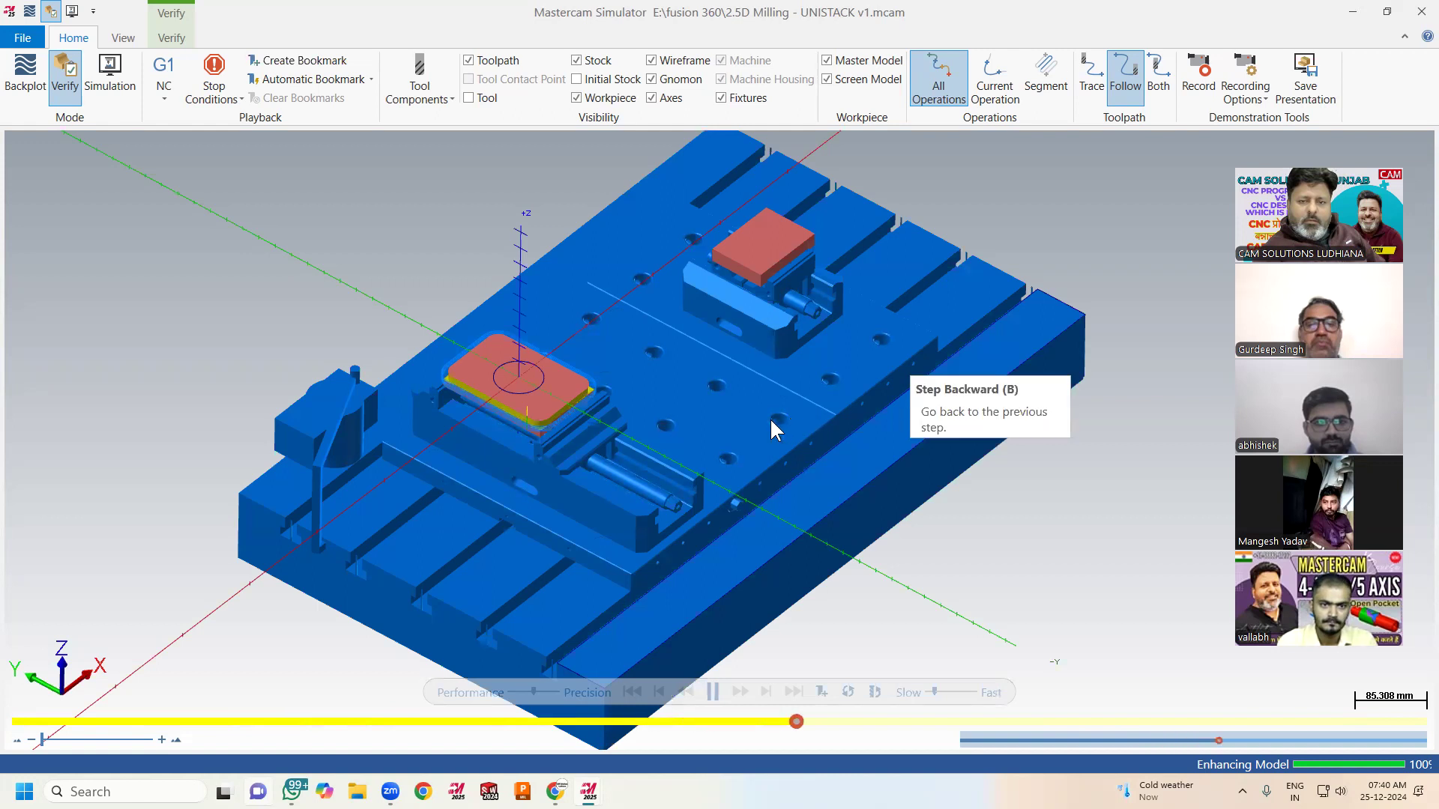
scroll(551, 423, up, 2)
scroll(544, 406, up, 3)
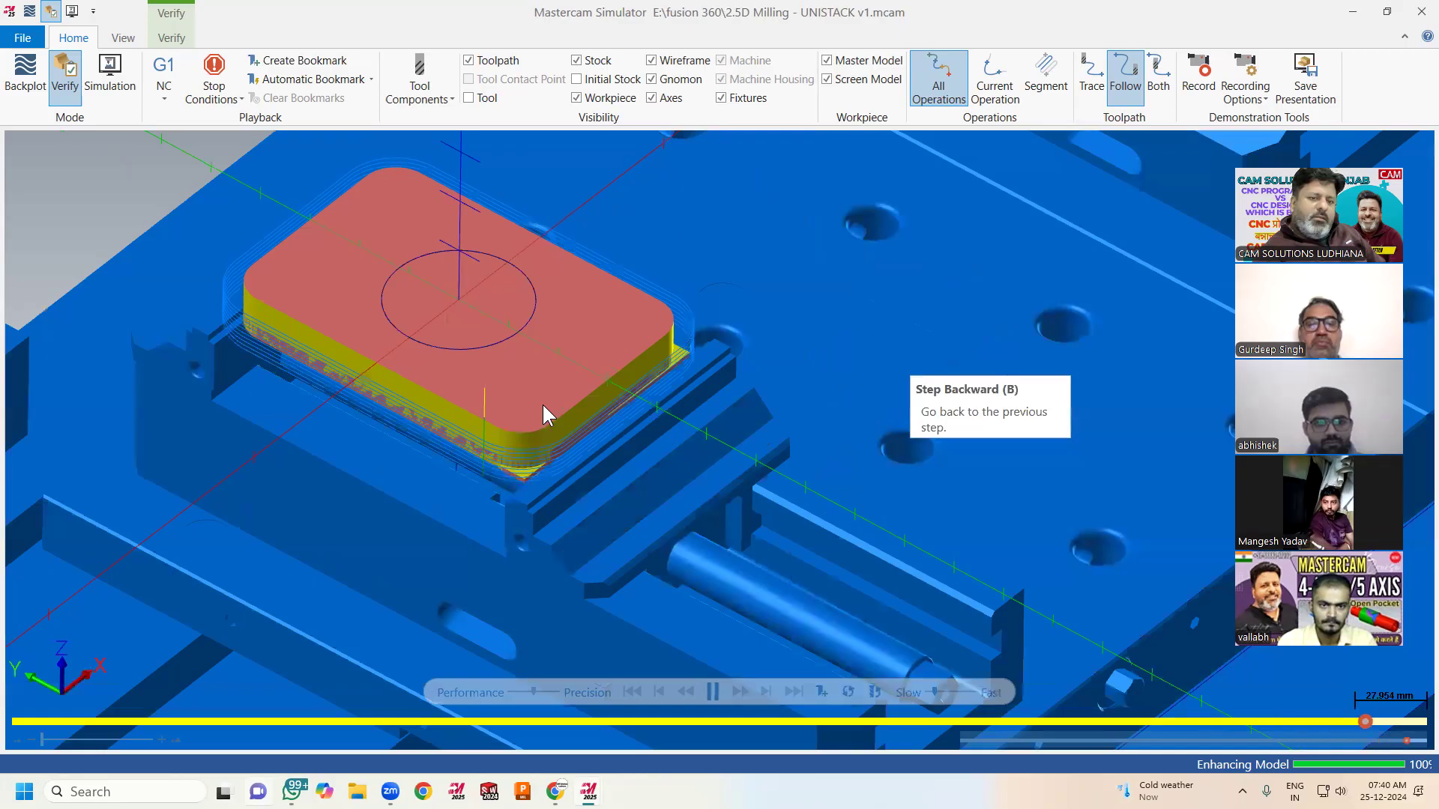
Enable the stop conditions, replay the contour verification from the start through each stop, and close the simulator
click(222, 101)
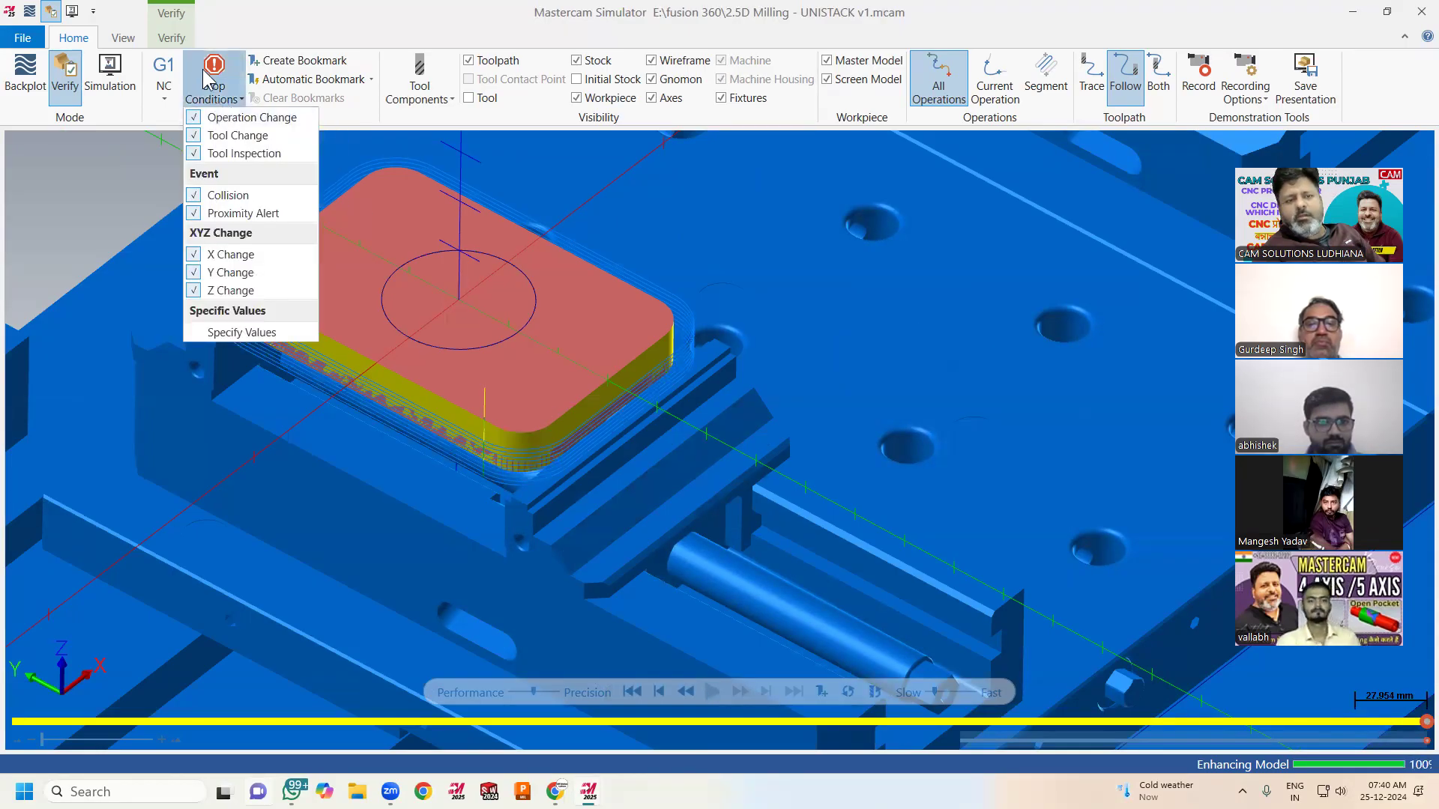
click(213, 75)
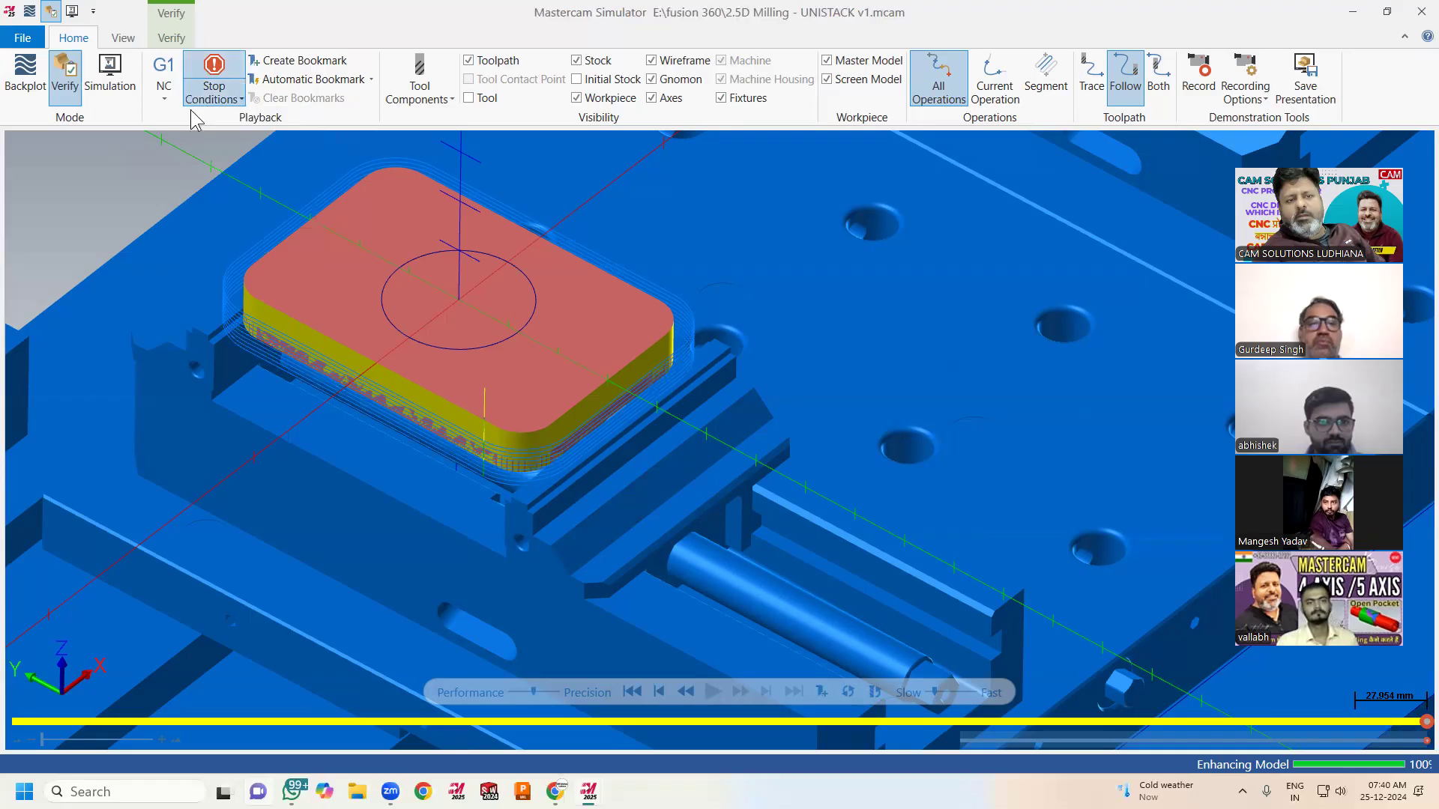
click(631, 691)
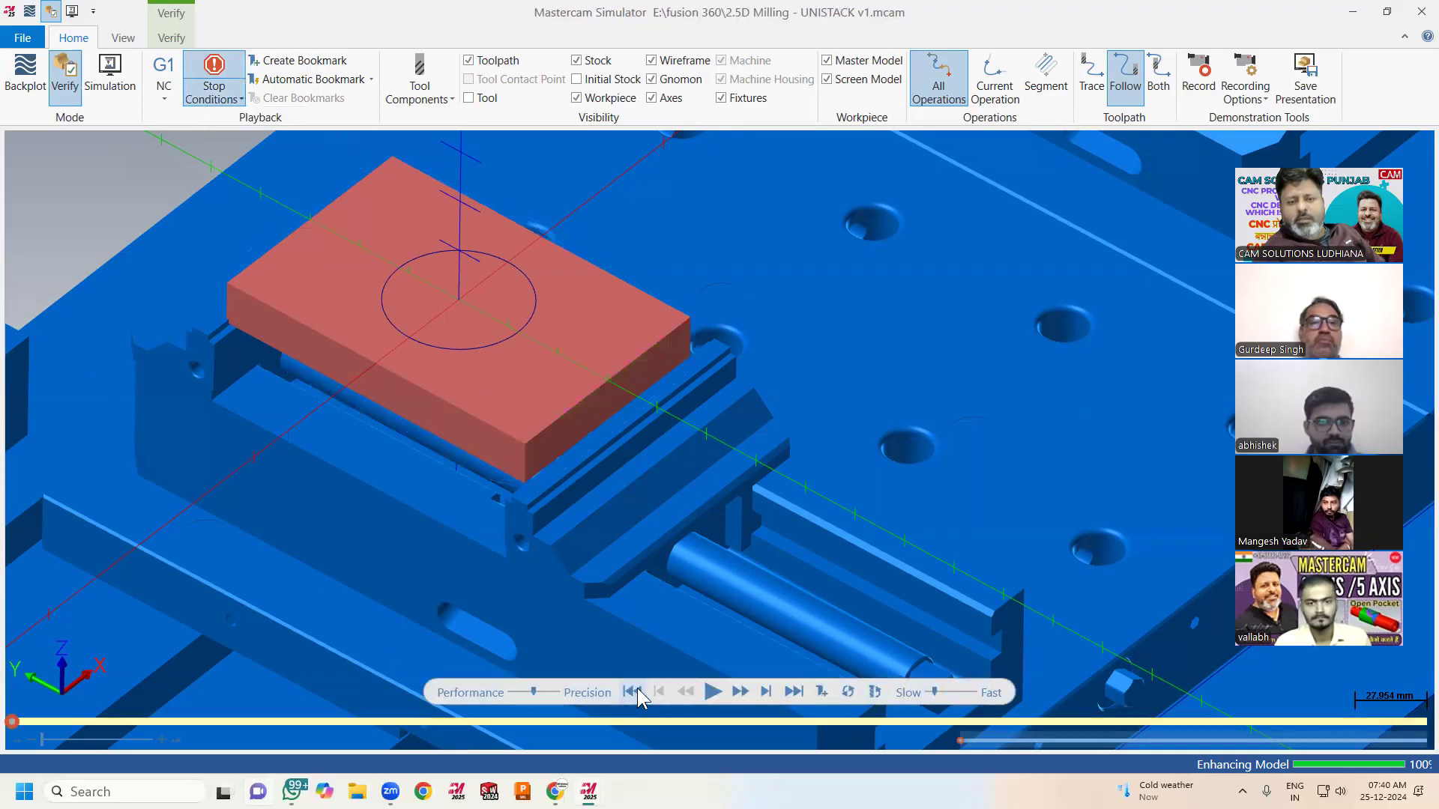
click(708, 695)
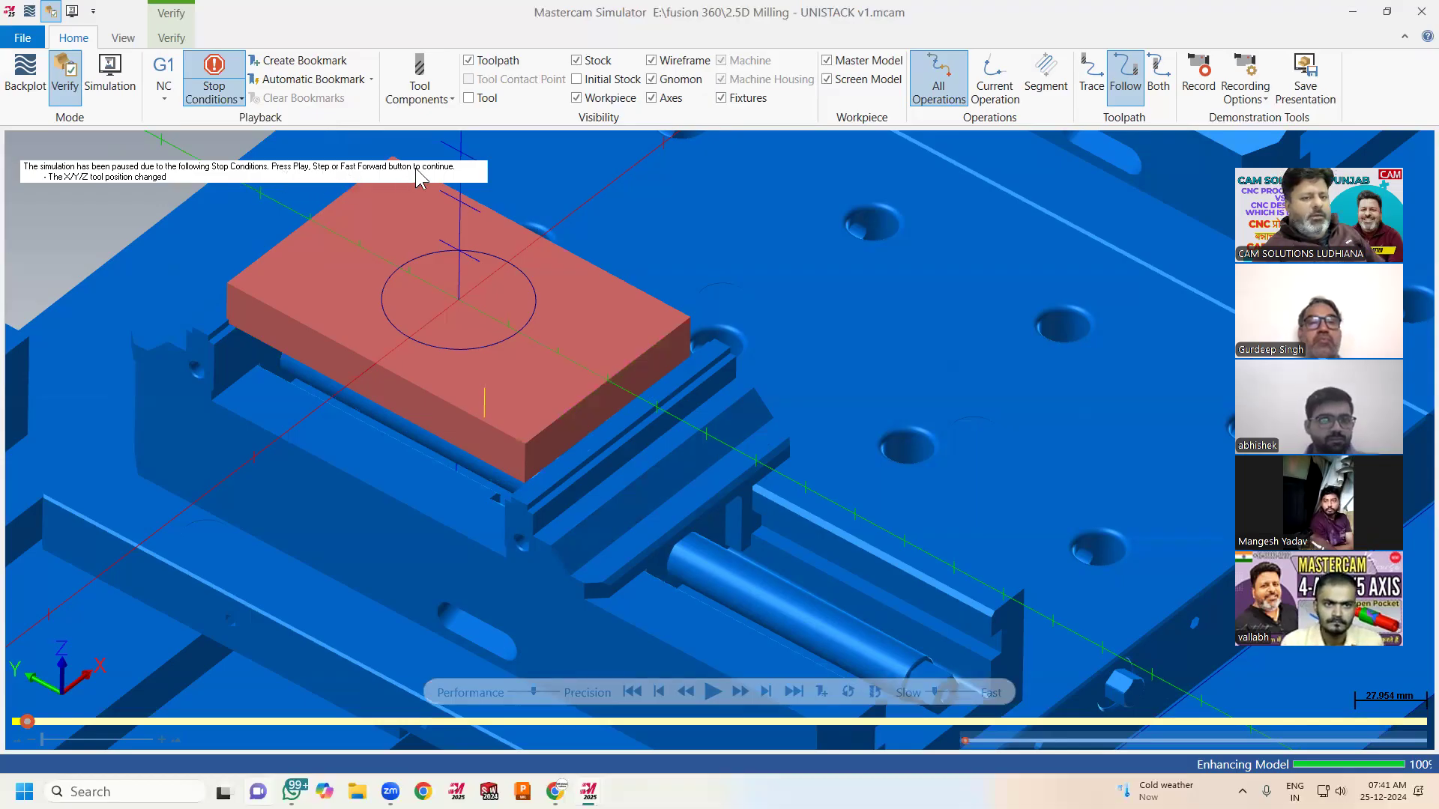
click(716, 691)
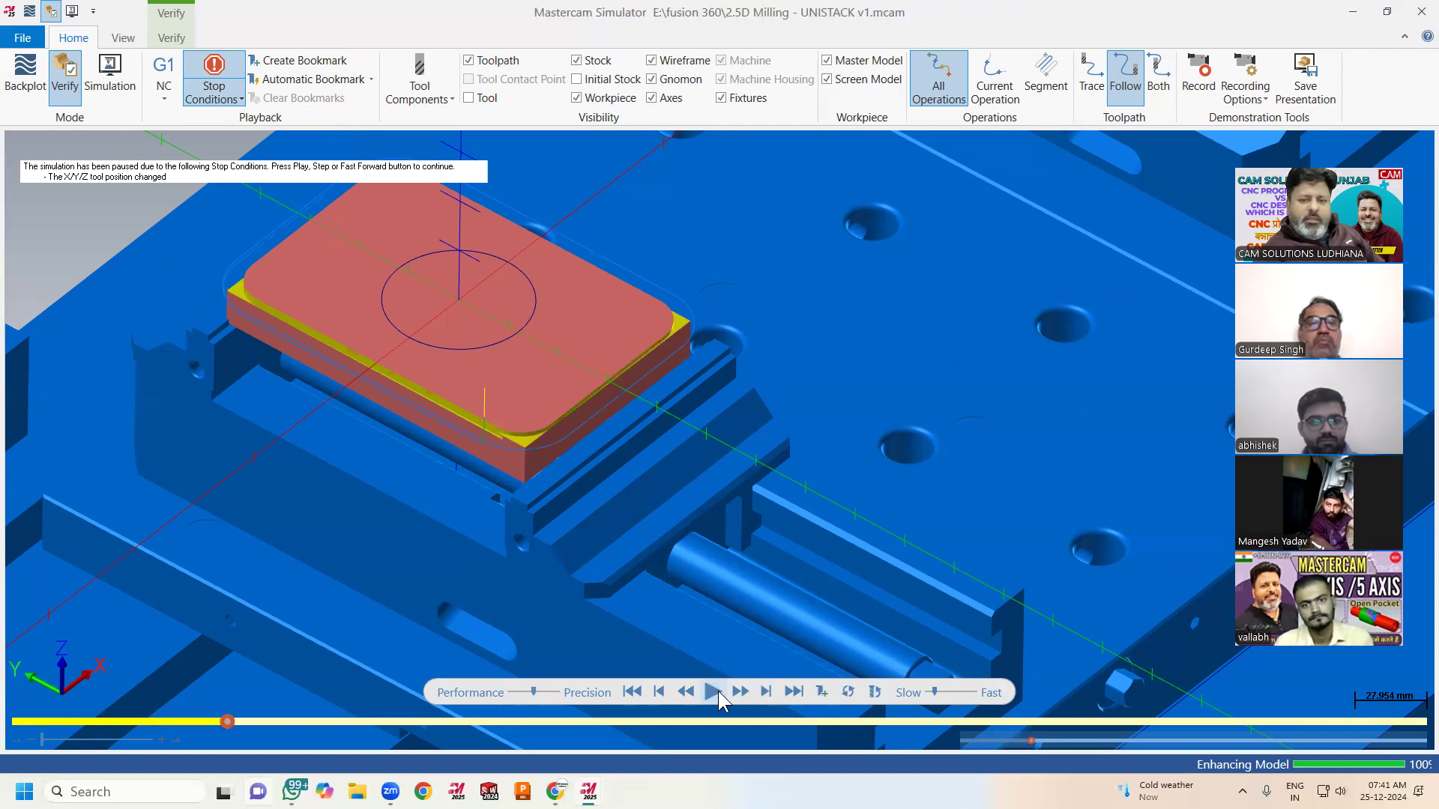
click(714, 691)
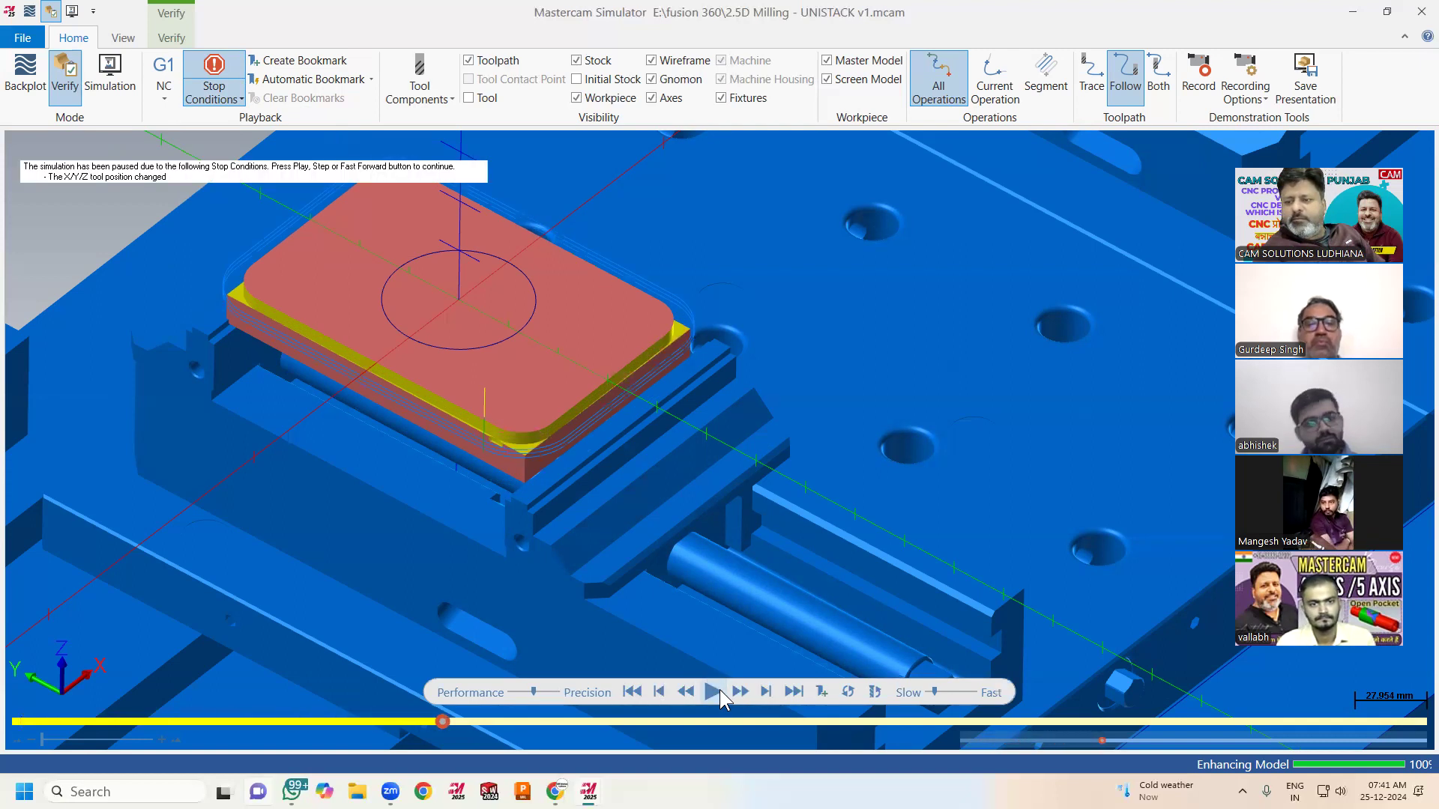
click(1422, 11)
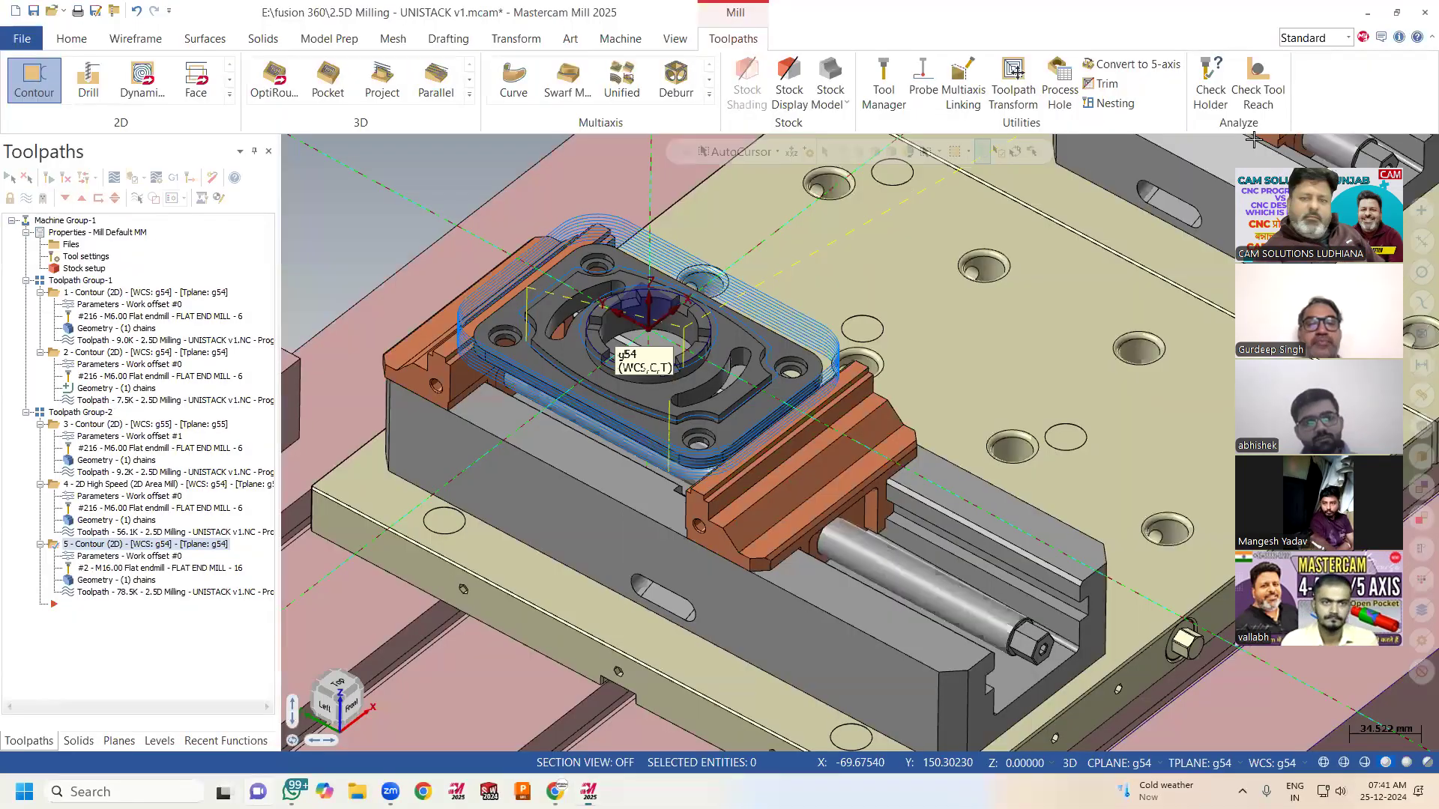
Add the stock solid on the rear vise as a second stock entry in the machine group's stock setup
scroll(443, 460, down, 1)
scroll(574, 393, down, 4)
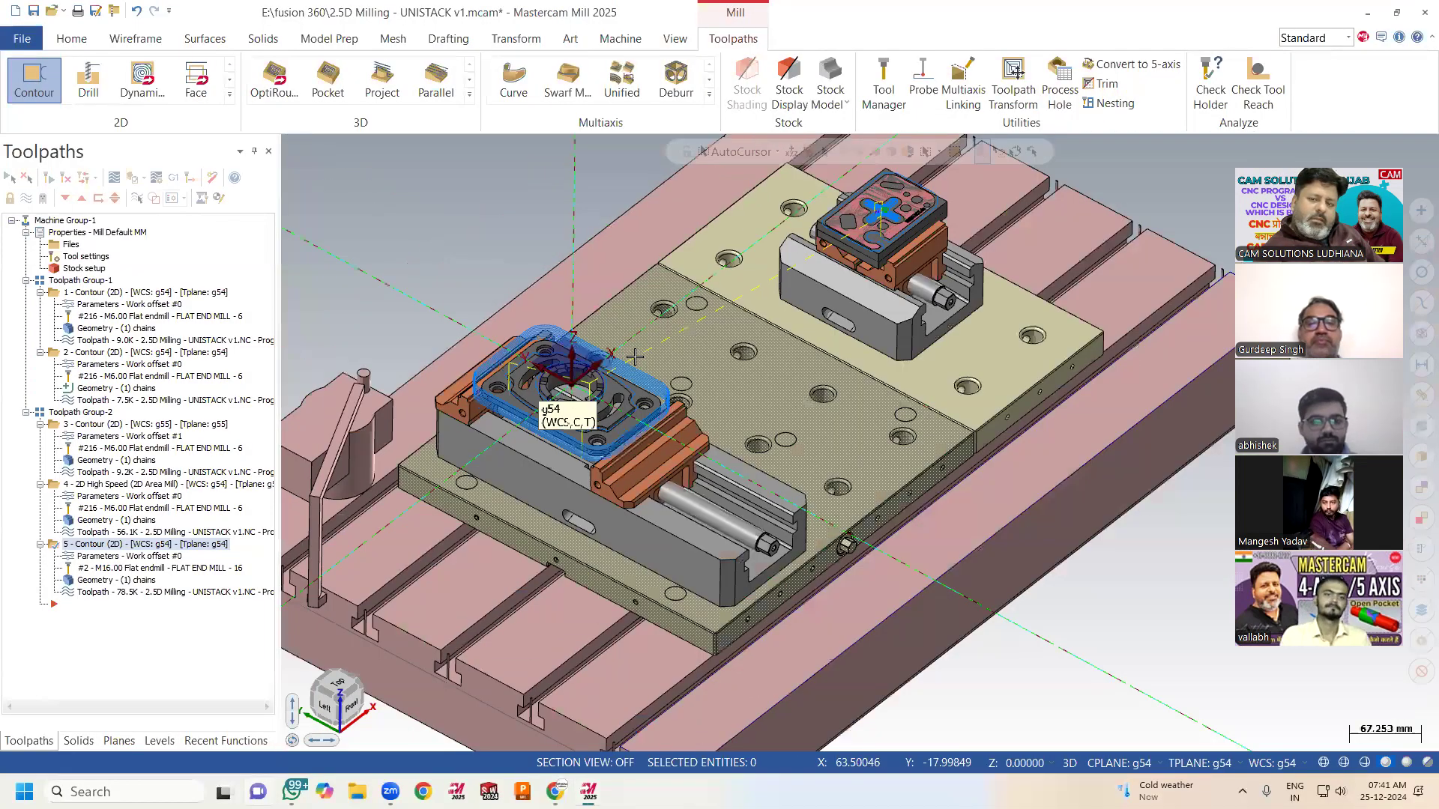
scroll(567, 359, up, 4)
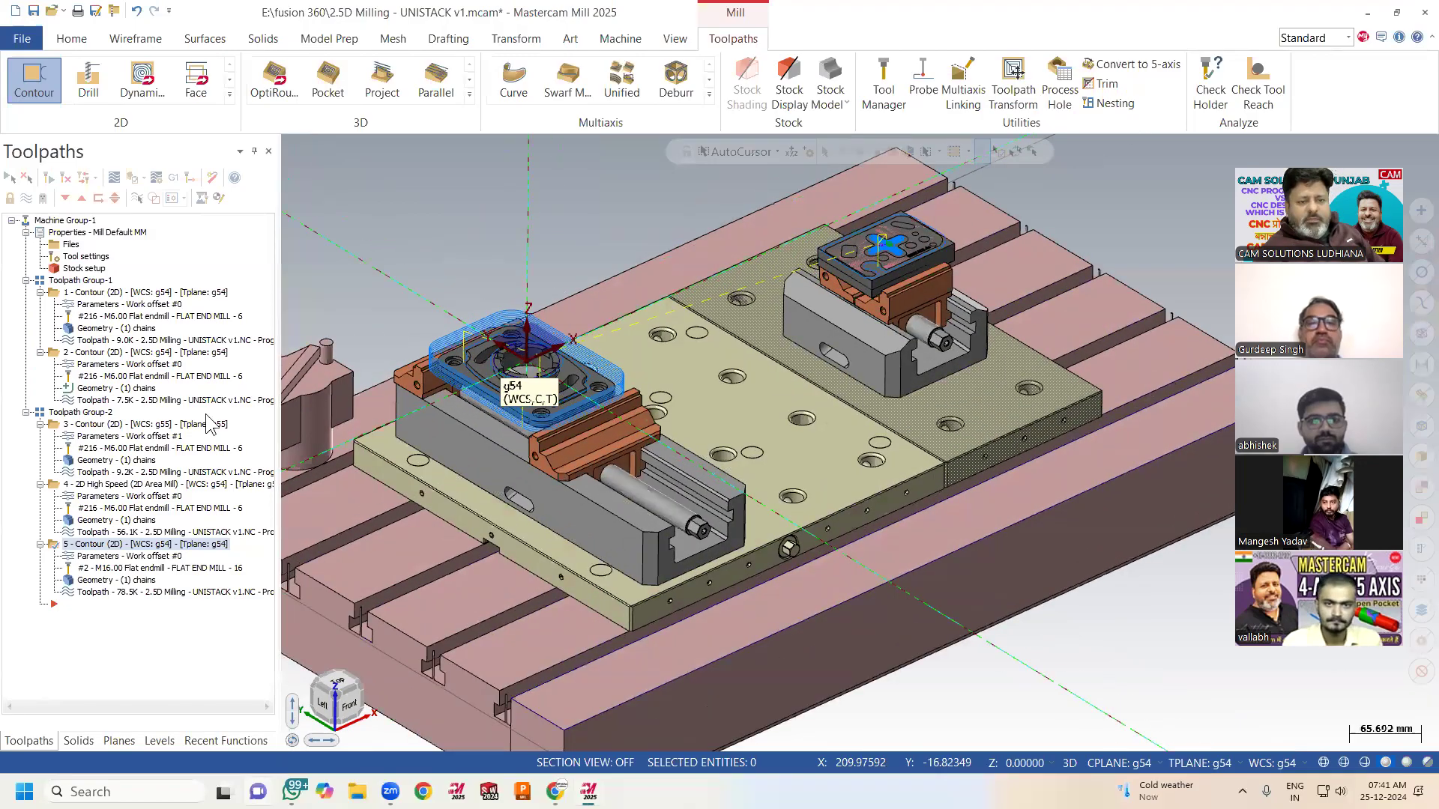
click(85, 414)
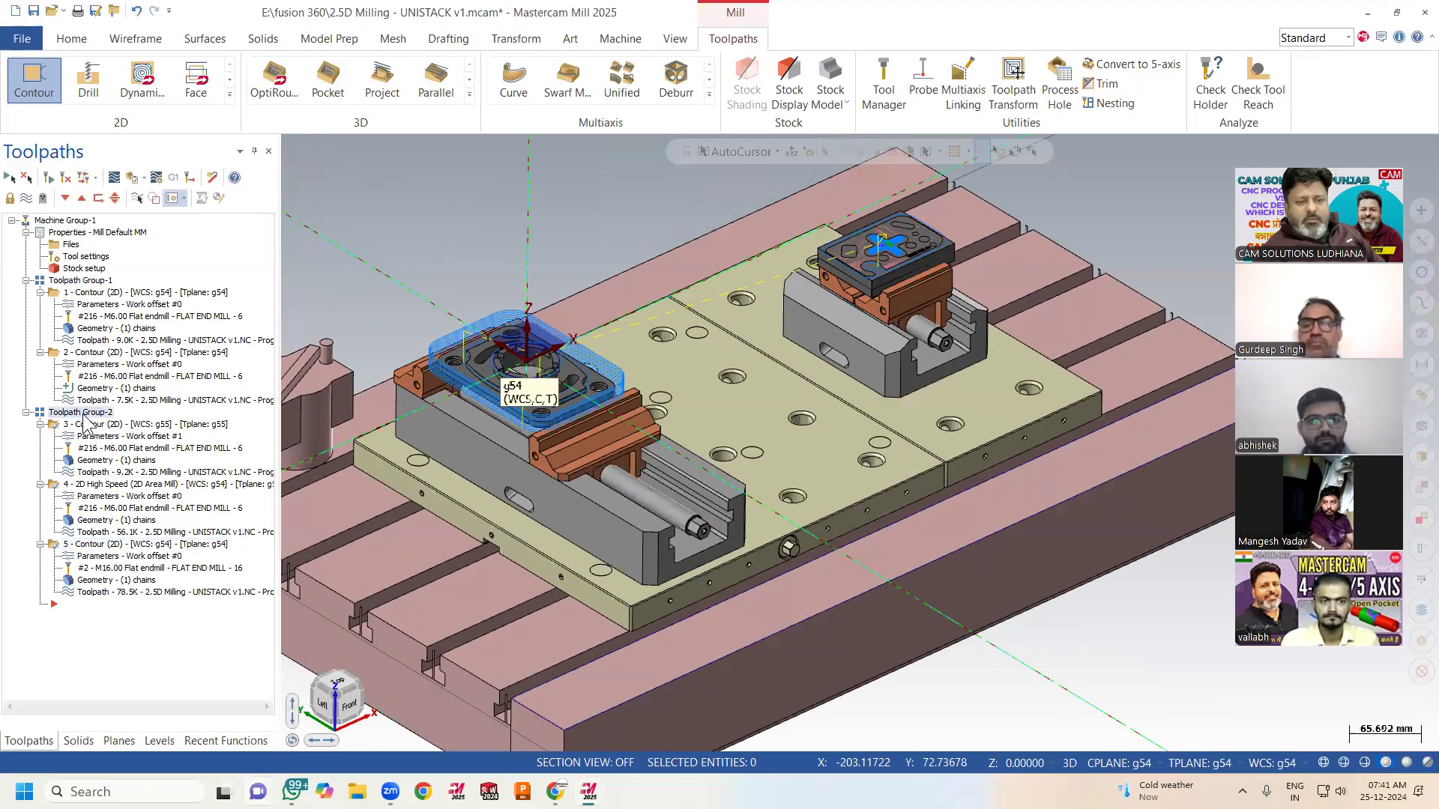
click(89, 271)
double_click(89, 272)
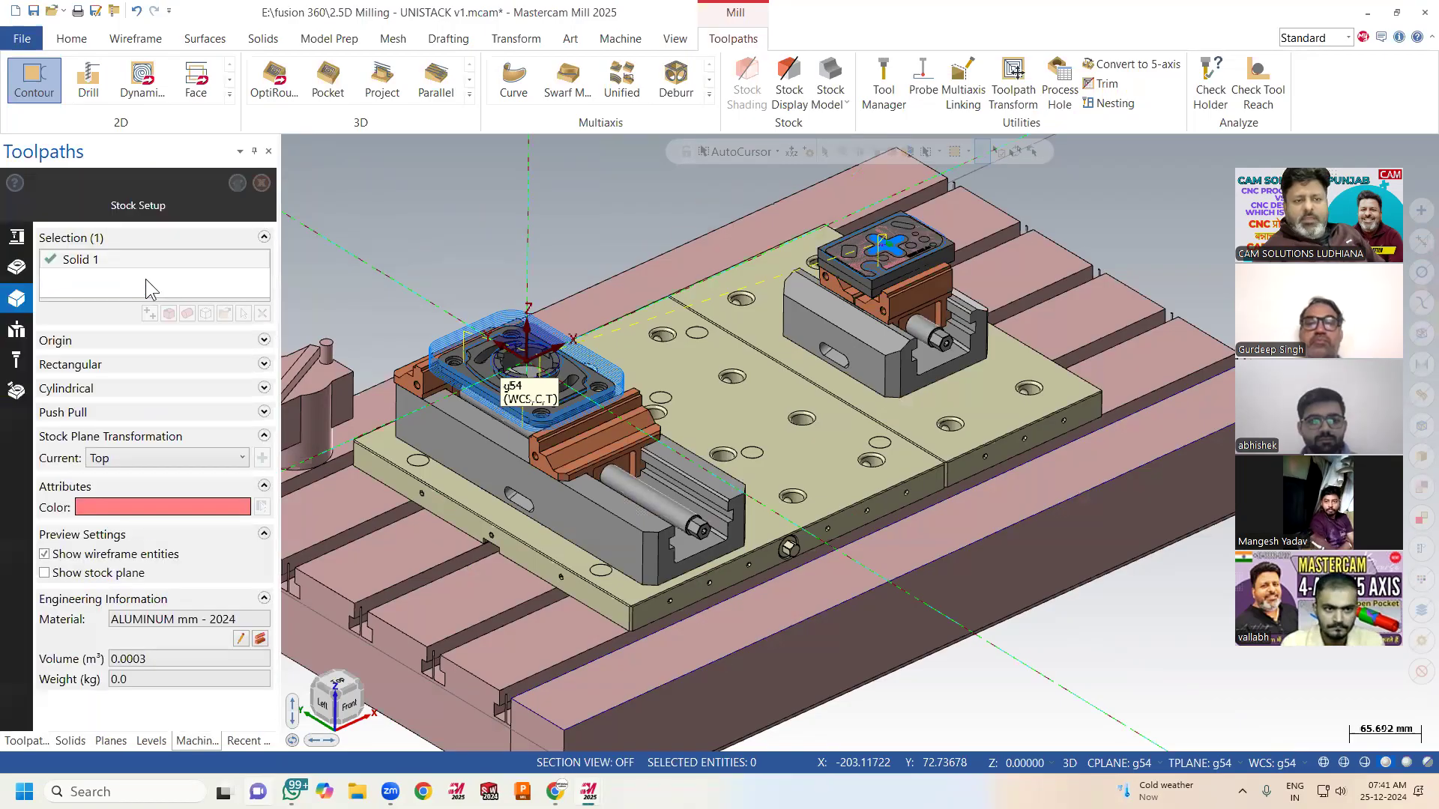
click(243, 314)
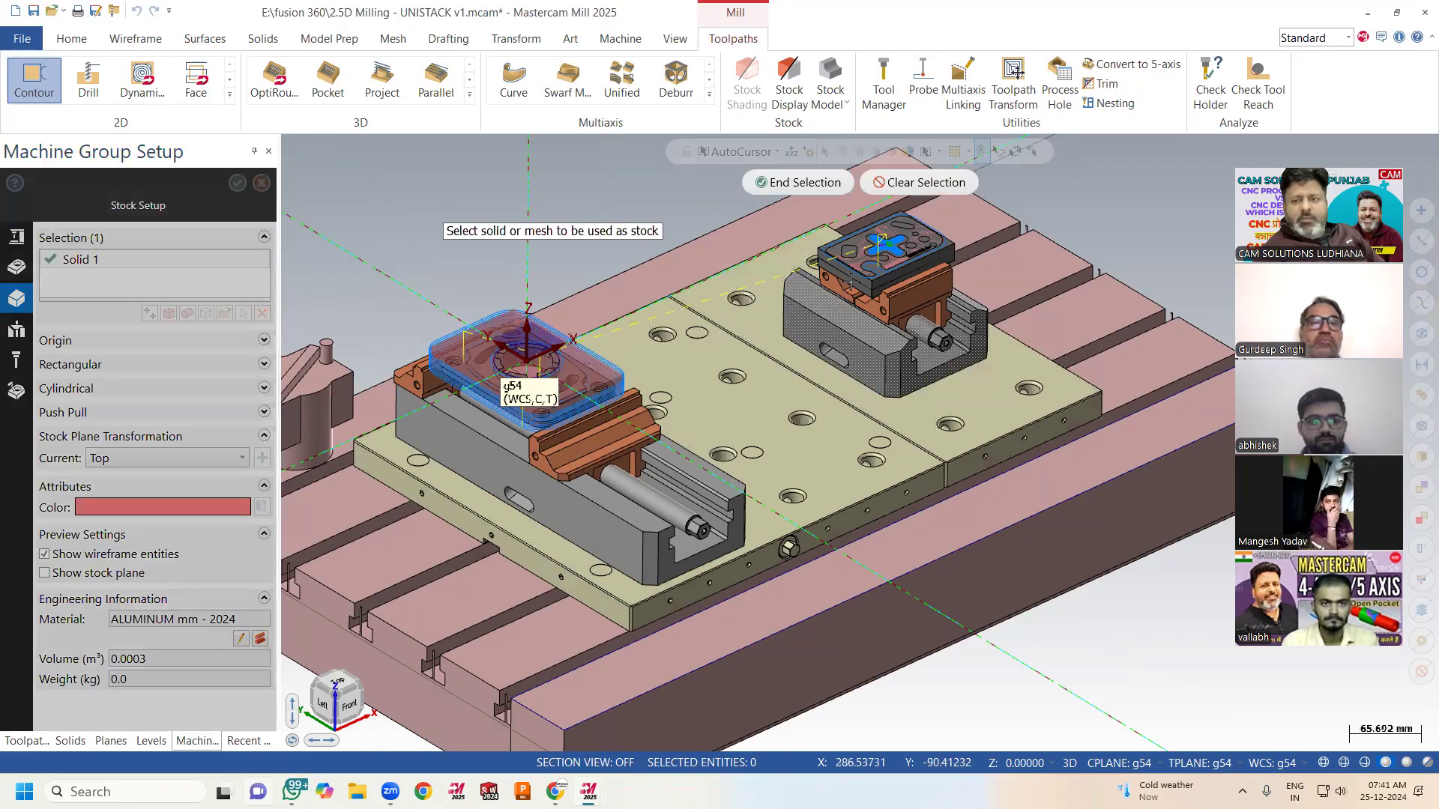
click(741, 252)
key(Return)
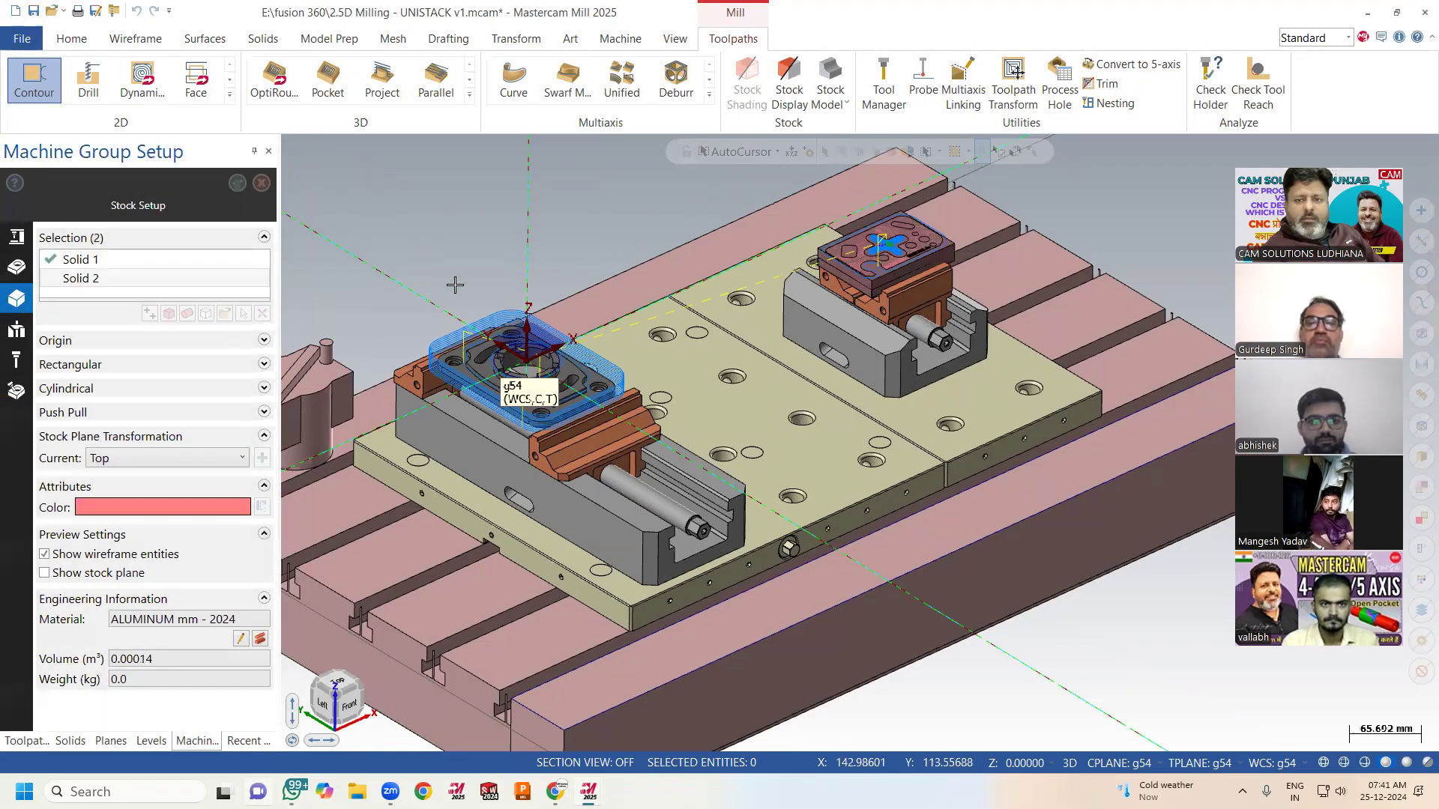
Set Solid 2 as the active stock and apply the stock setup
right_click(91, 279)
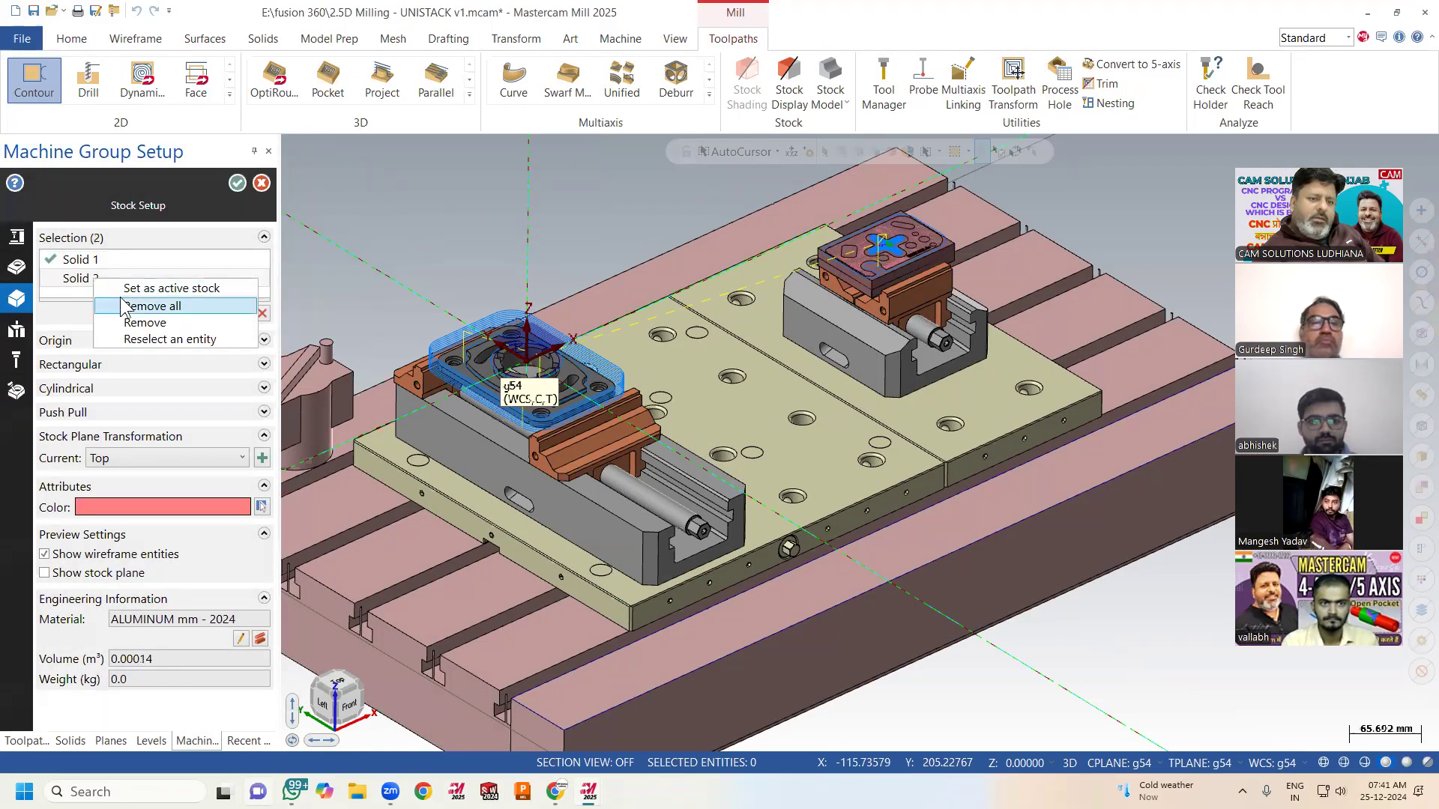
click(127, 287)
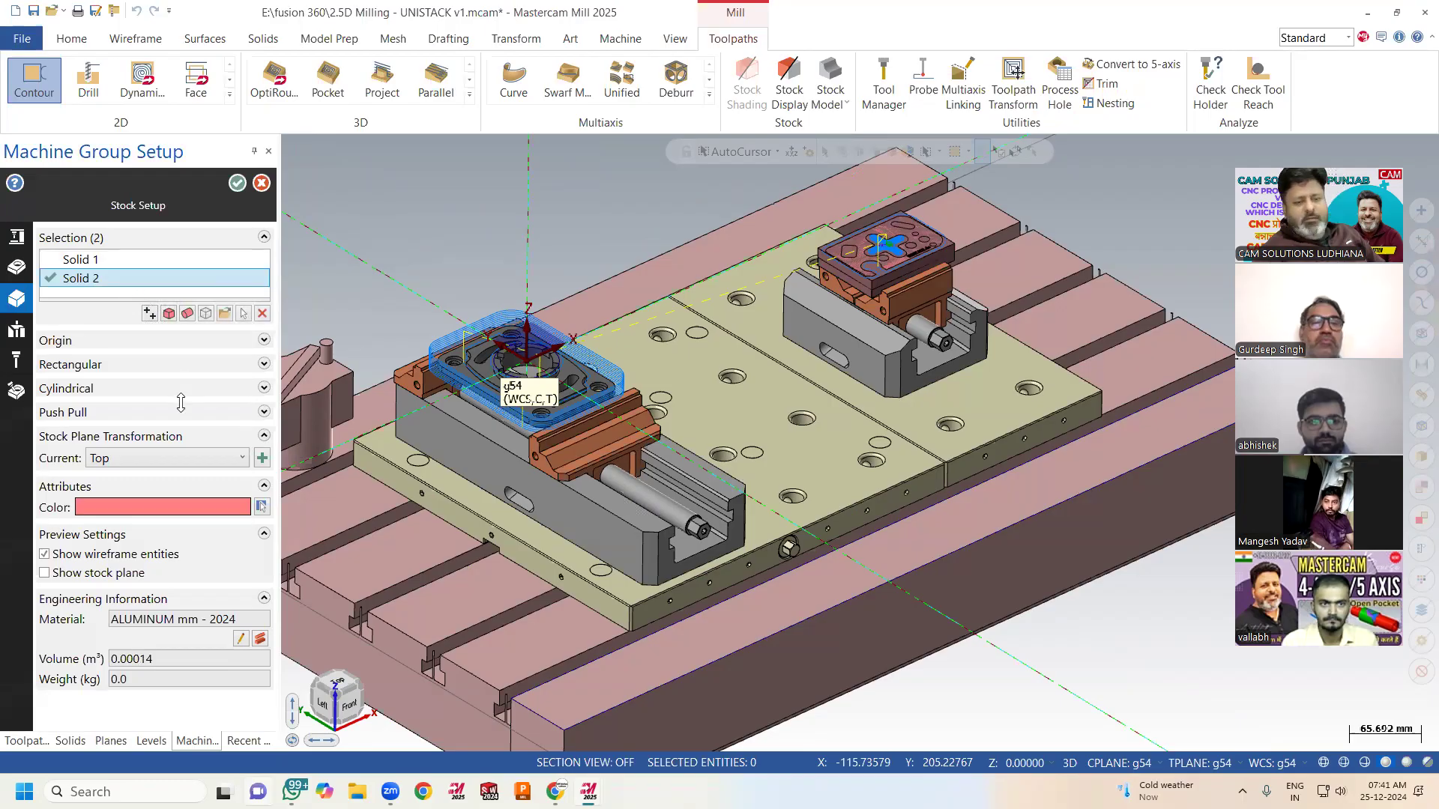
click(236, 181)
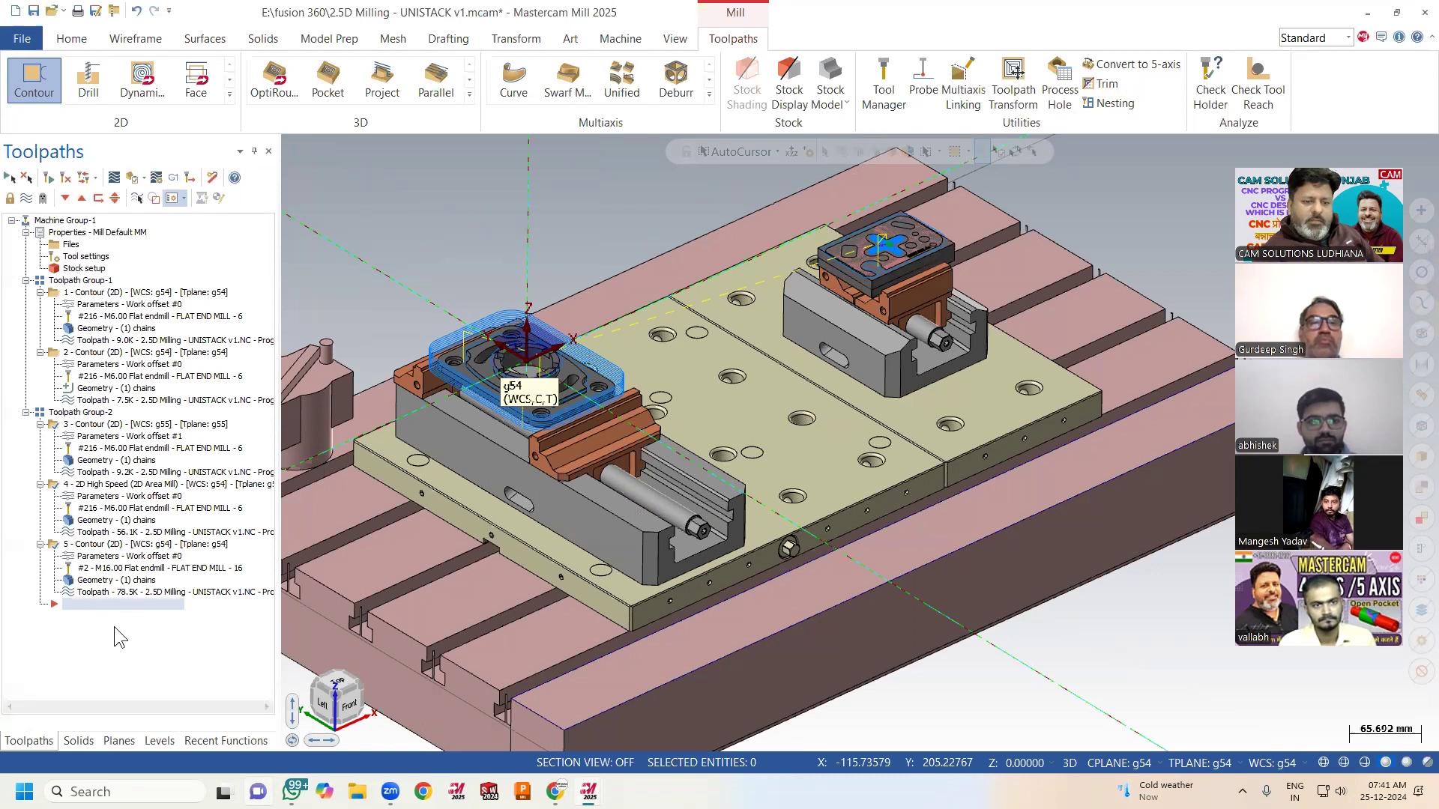
Cut the 16 mm end mill contour, operation 5, and paste it at the end of Toolpath Group-1
click(131, 544)
right_click(133, 544)
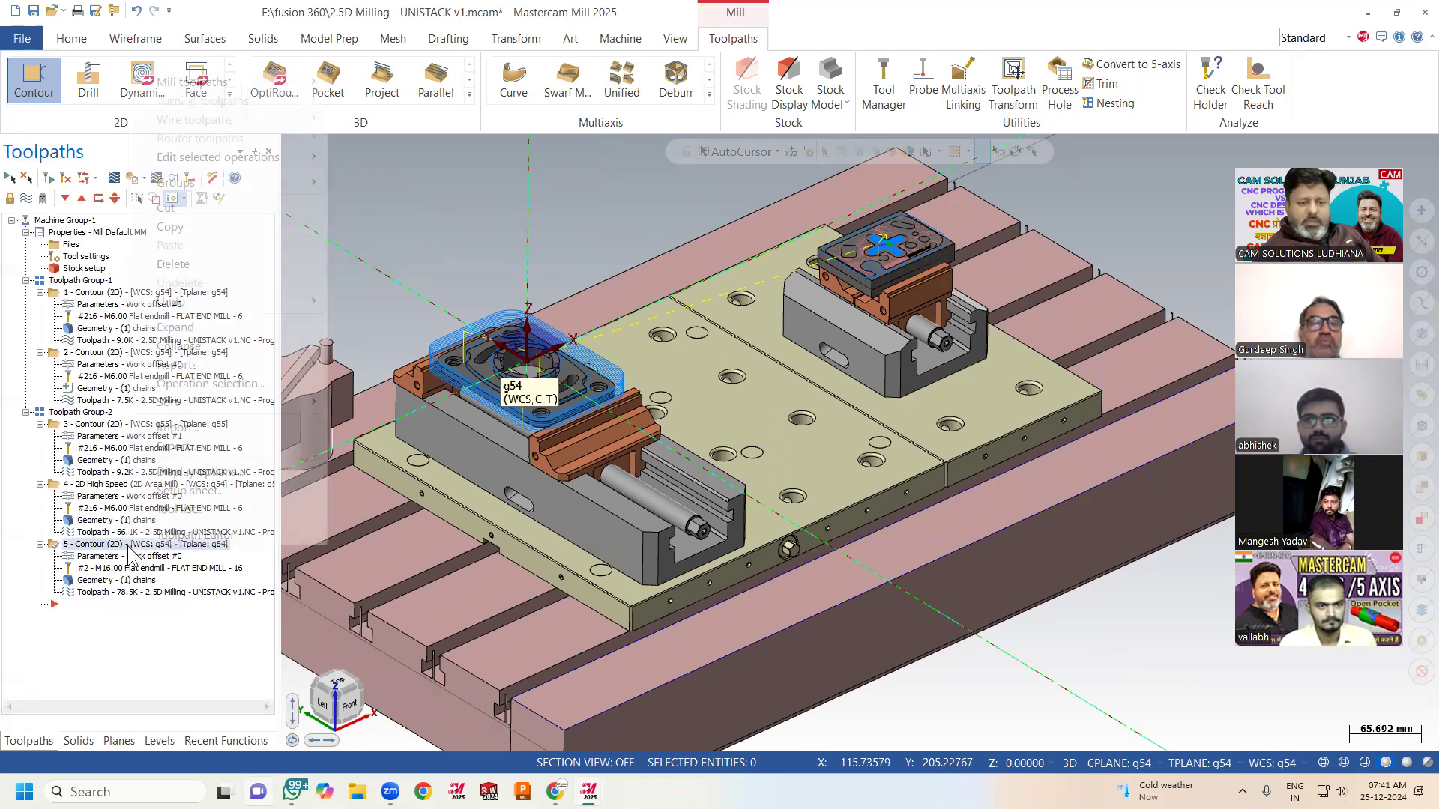
click(204, 206)
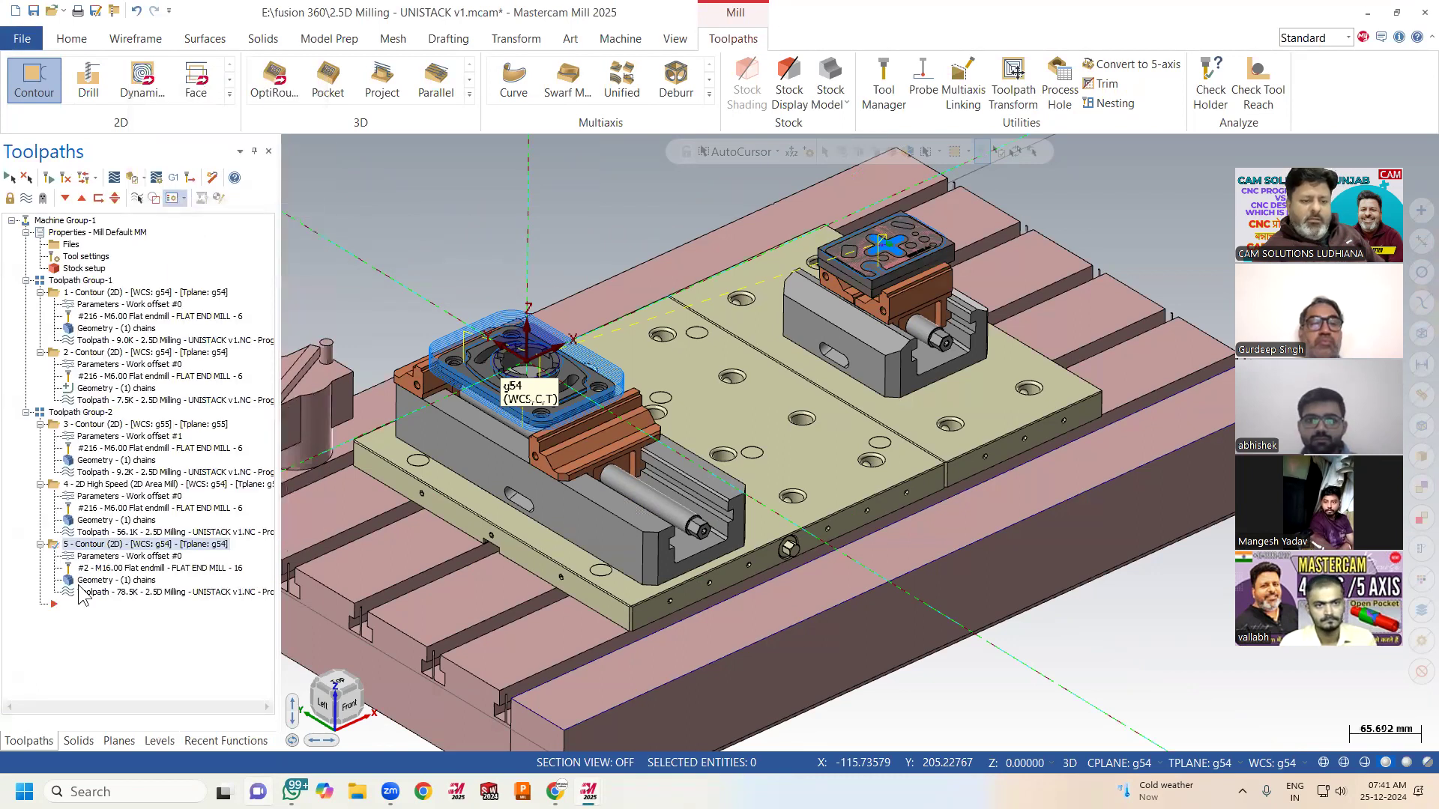
drag(52, 605, 60, 396)
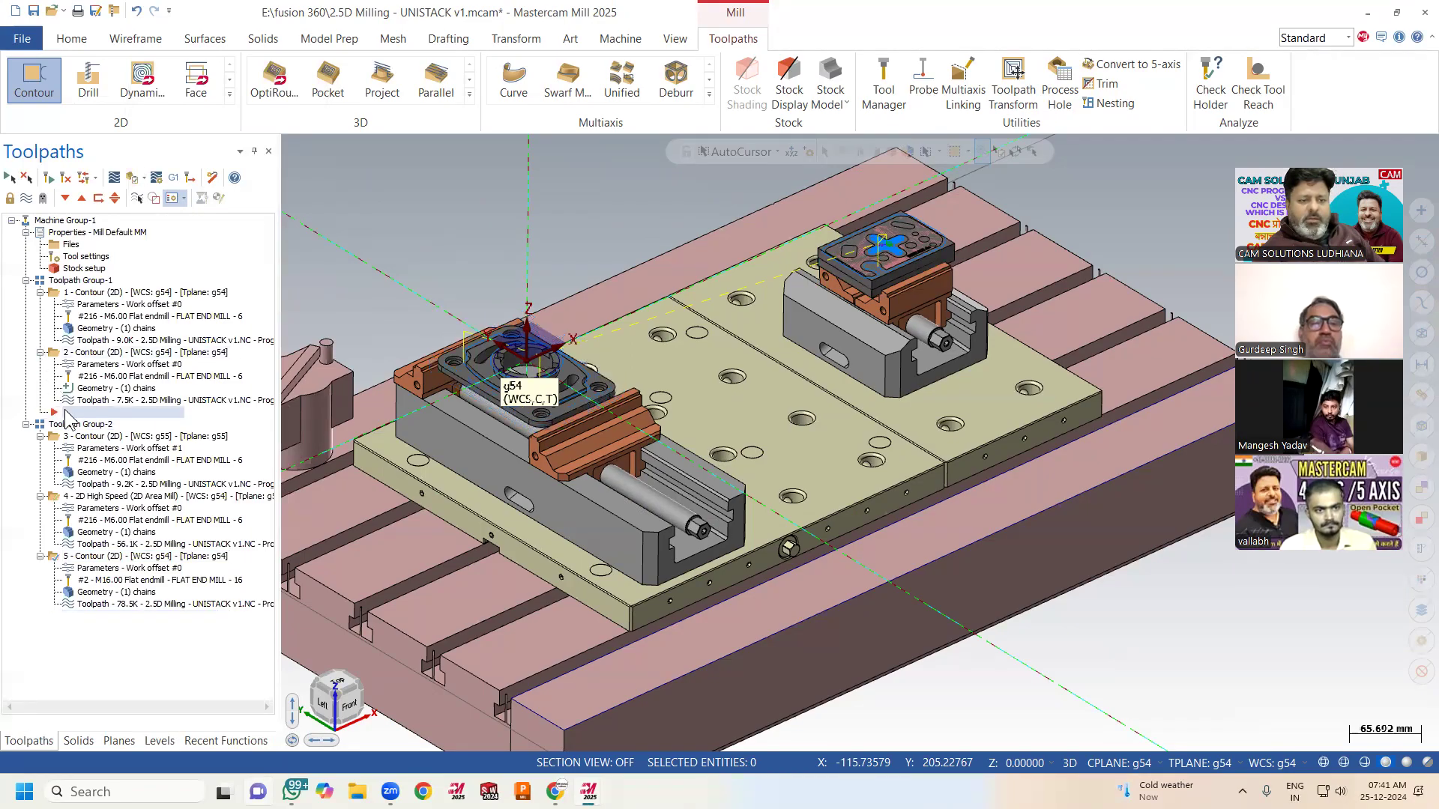
right_click(67, 416)
click(111, 474)
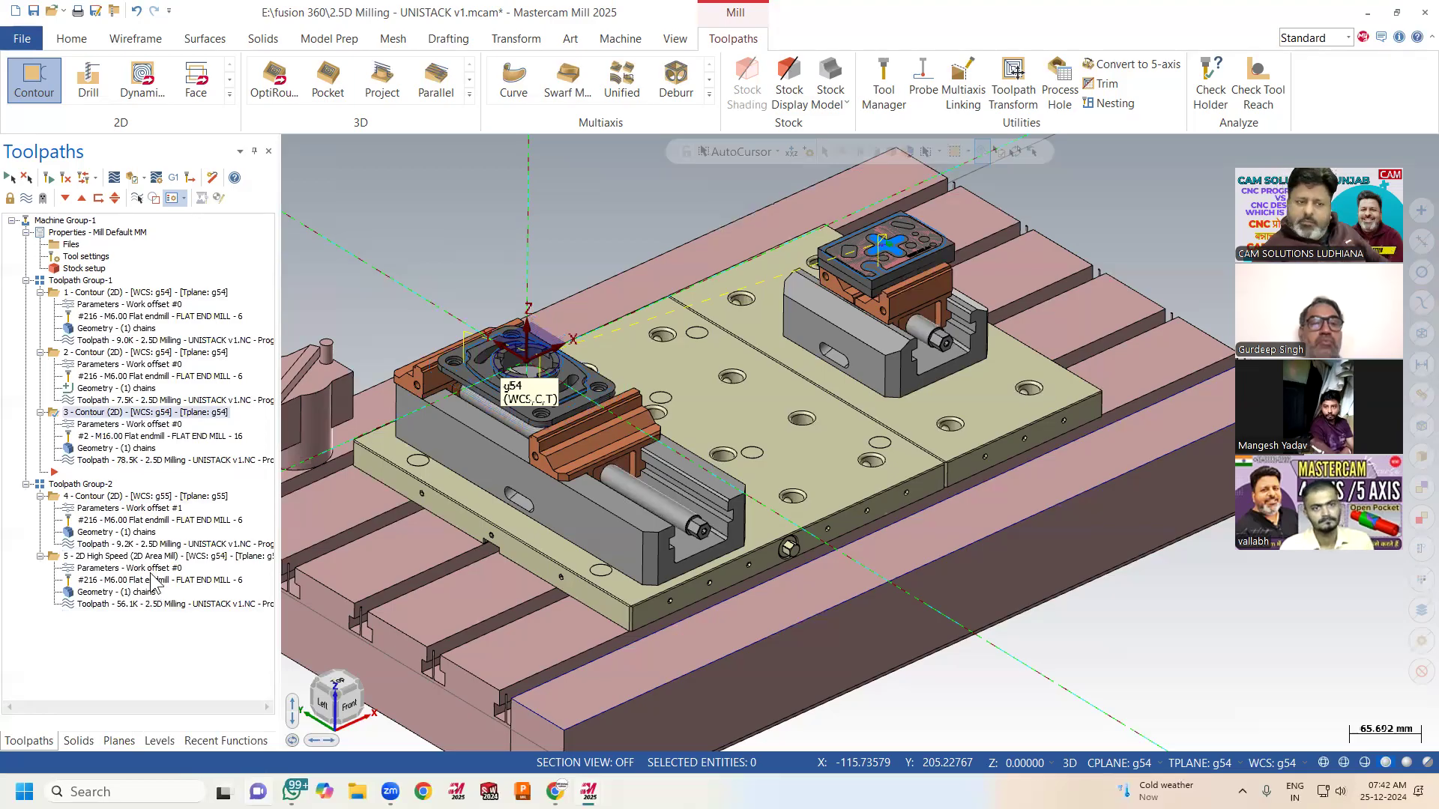
Hide the stock solid covering the part on the rear vise
click(841, 272)
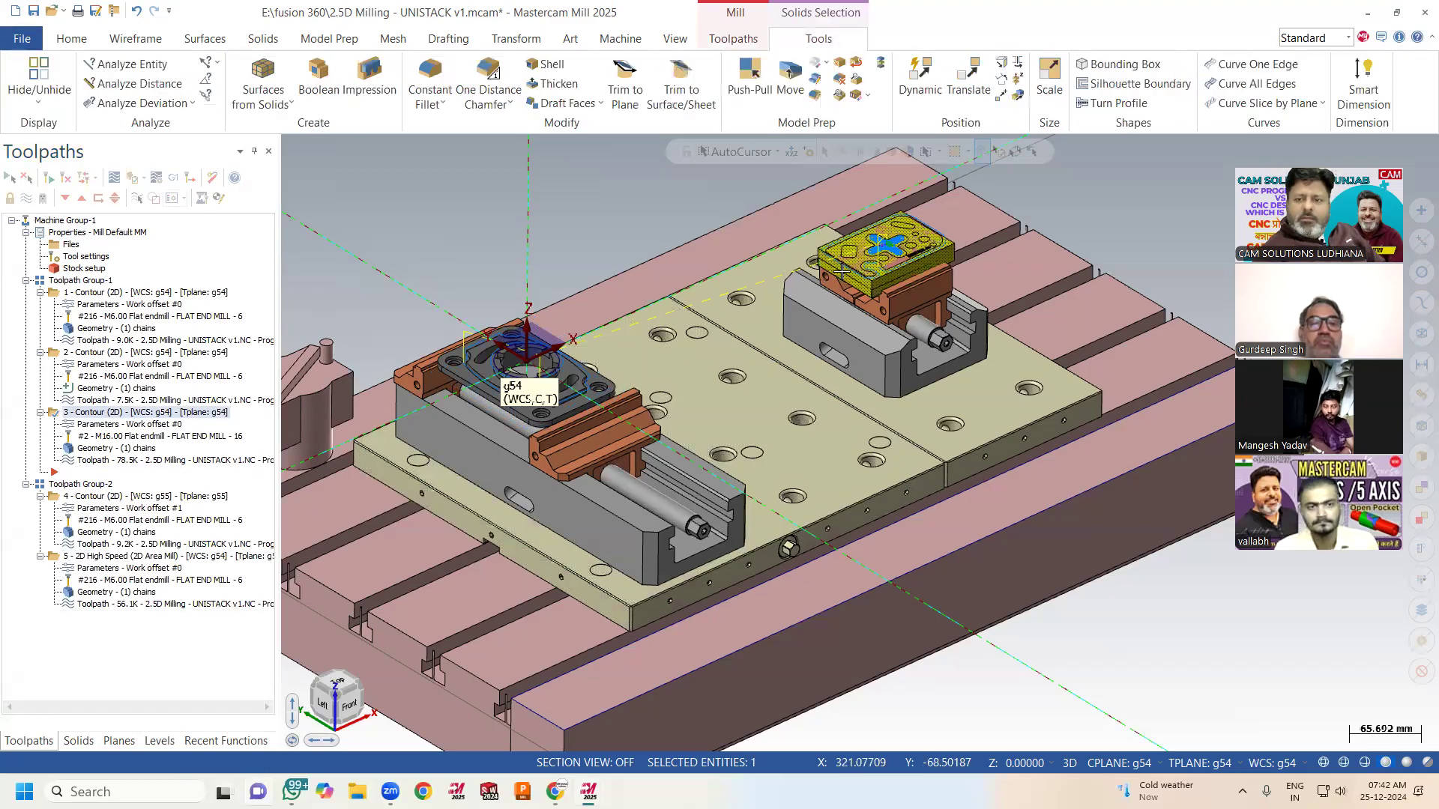
right_click(841, 272)
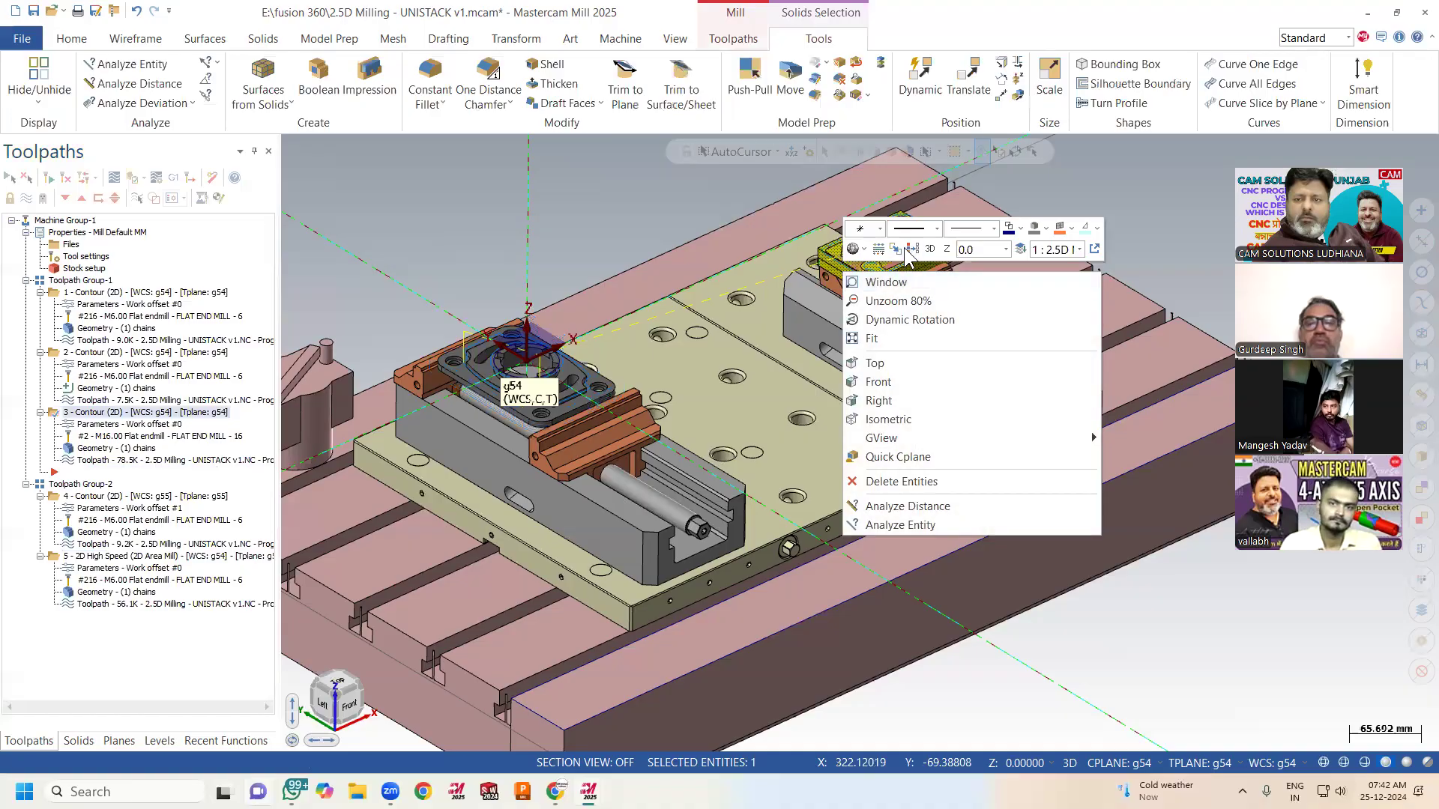
click(583, 176)
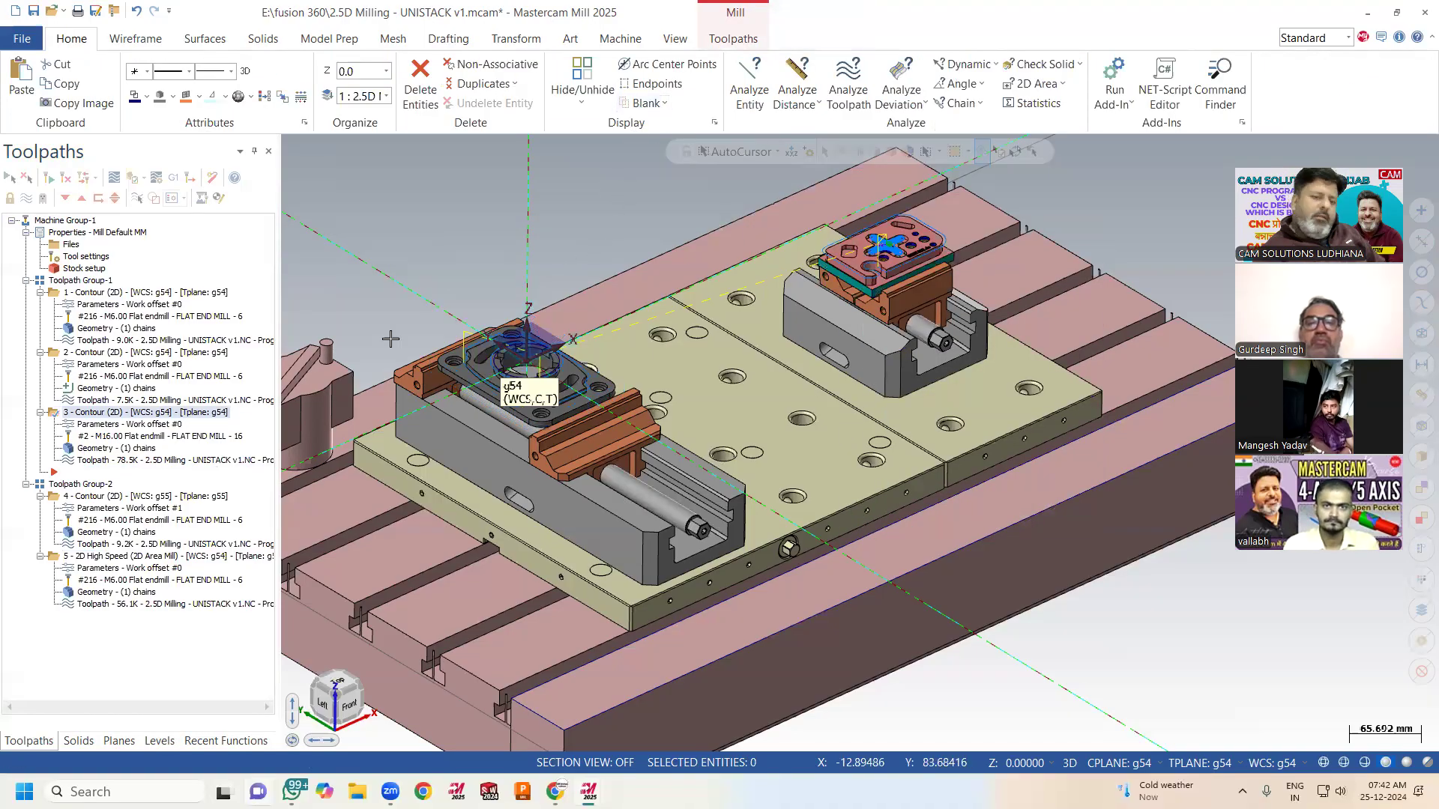
Move the insertion arrow to the end of Toolpath Group-2, after the 2D High Speed operation
click(83, 485)
drag(55, 472, 68, 556)
drag(45, 644, 48, 635)
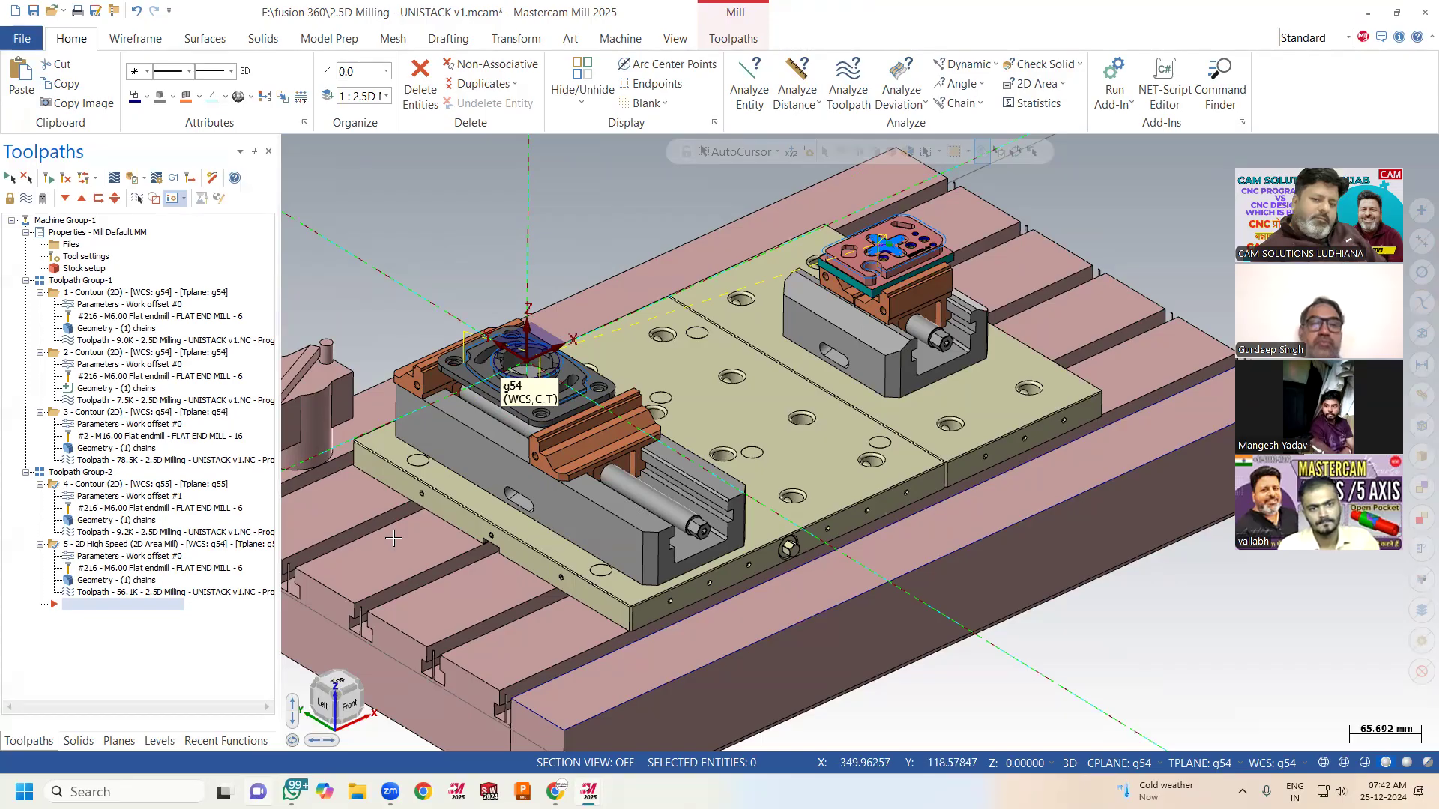
Open the g55 contour, operation 4 in Toolpath Group-2, in the verify simulator
scroll(770, 444, down, 2)
scroll(928, 460, up, 2)
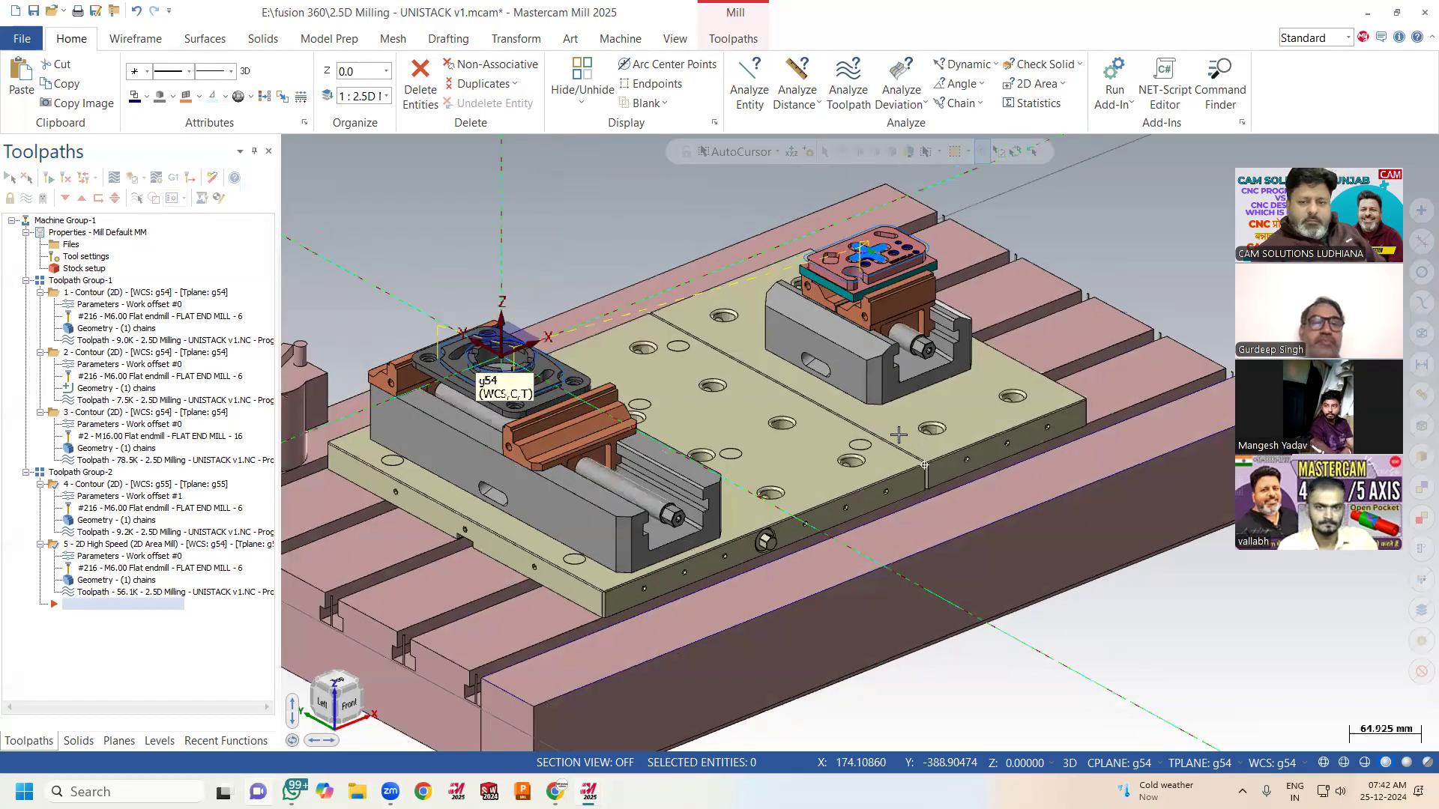
middle_drag(936, 472, 930, 469)
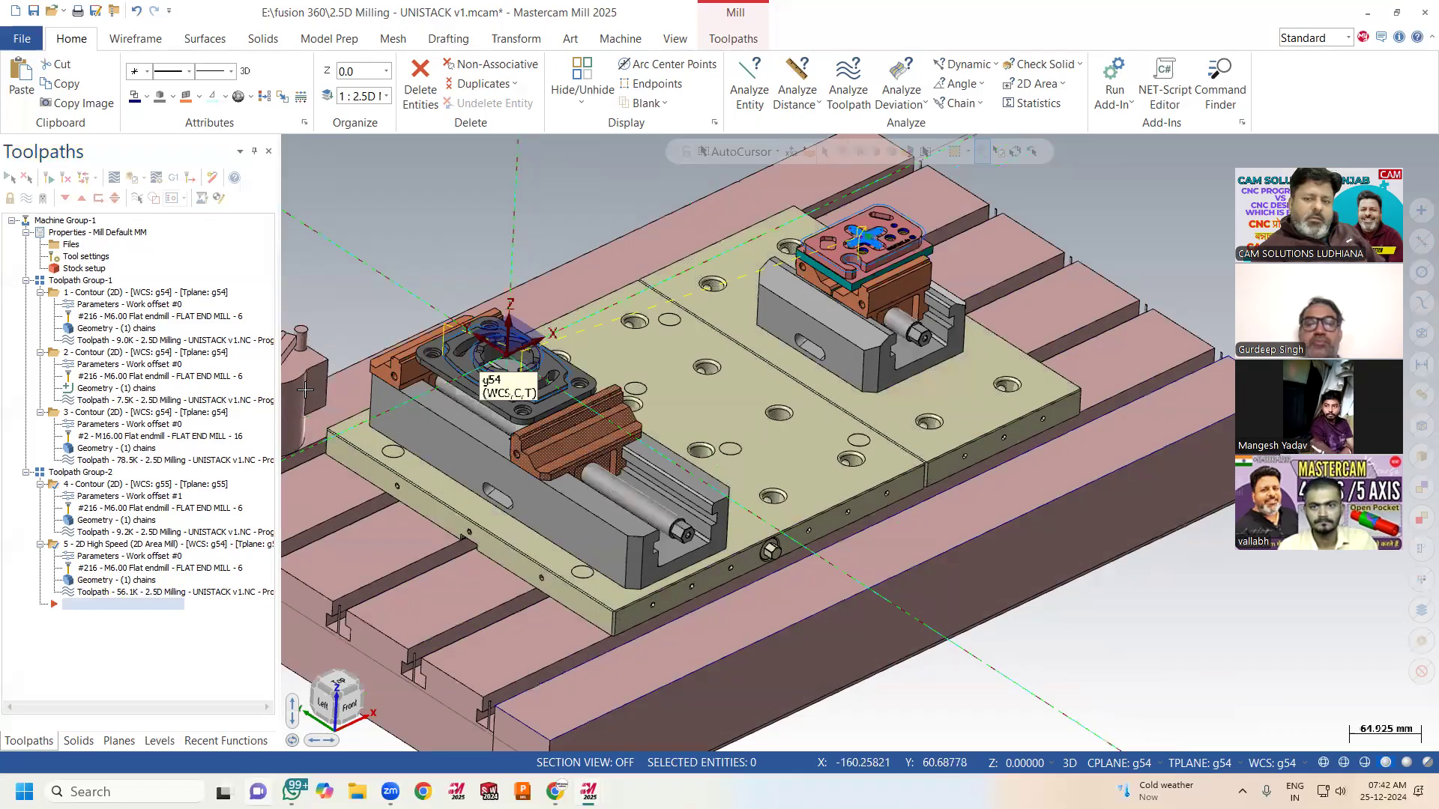
click(88, 473)
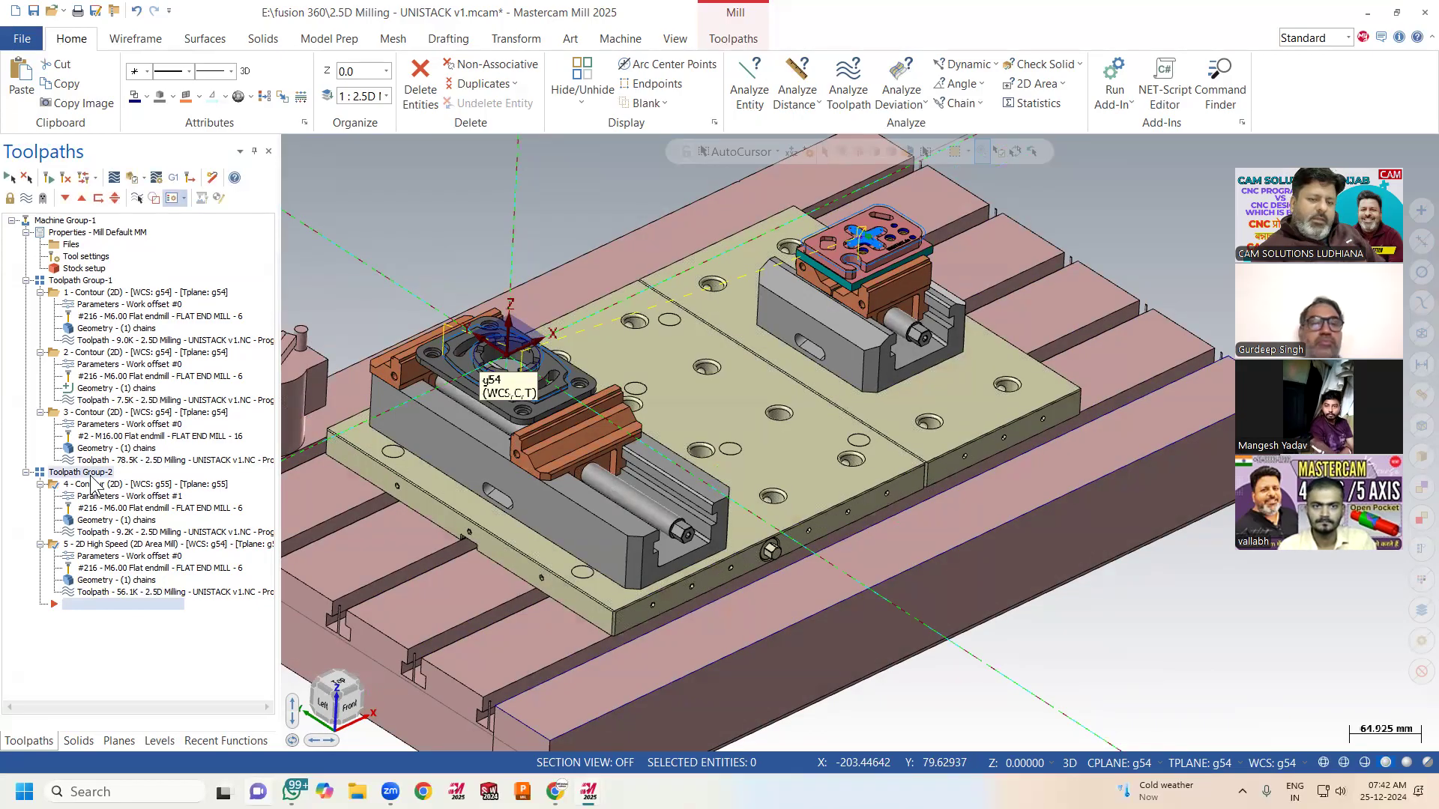
click(129, 485)
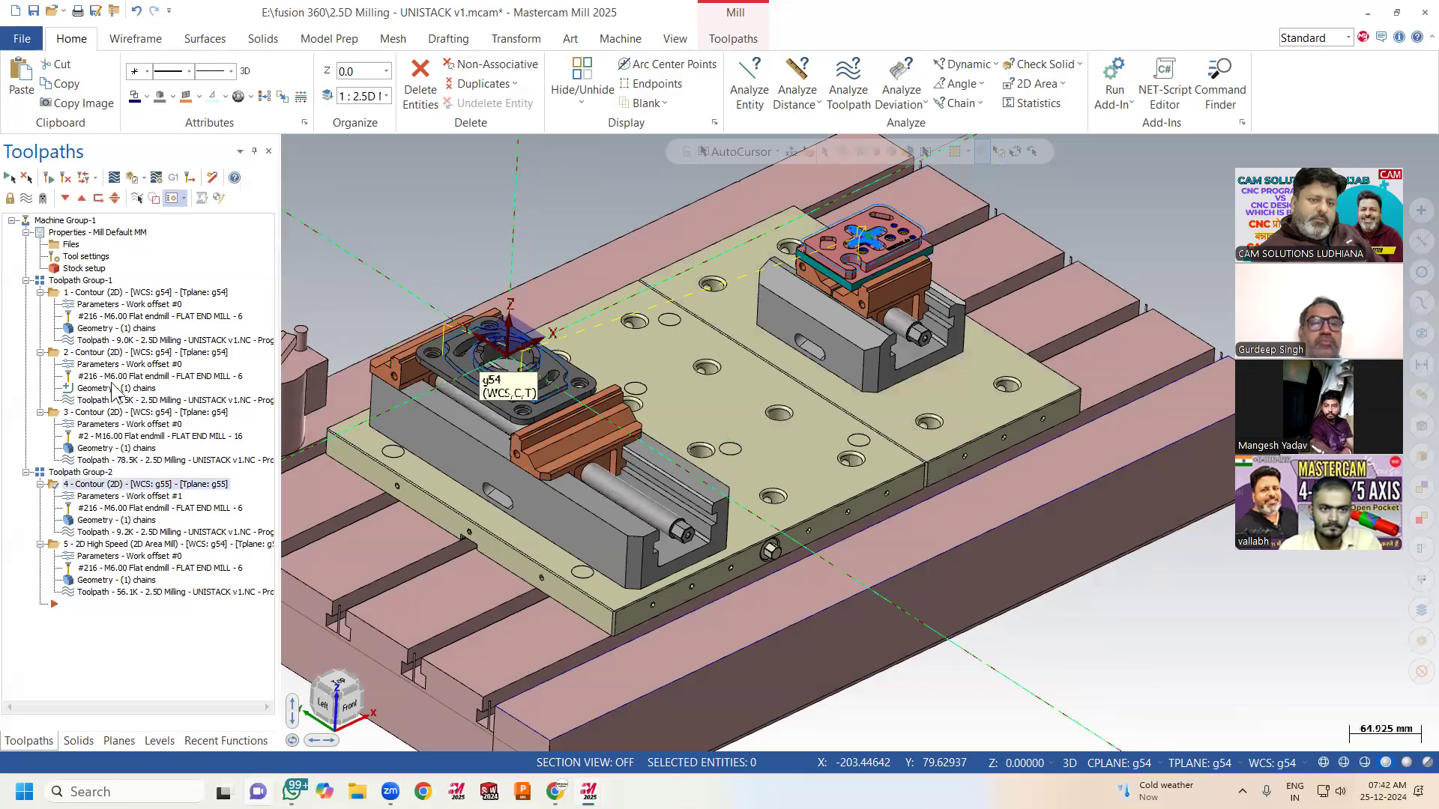
click(130, 179)
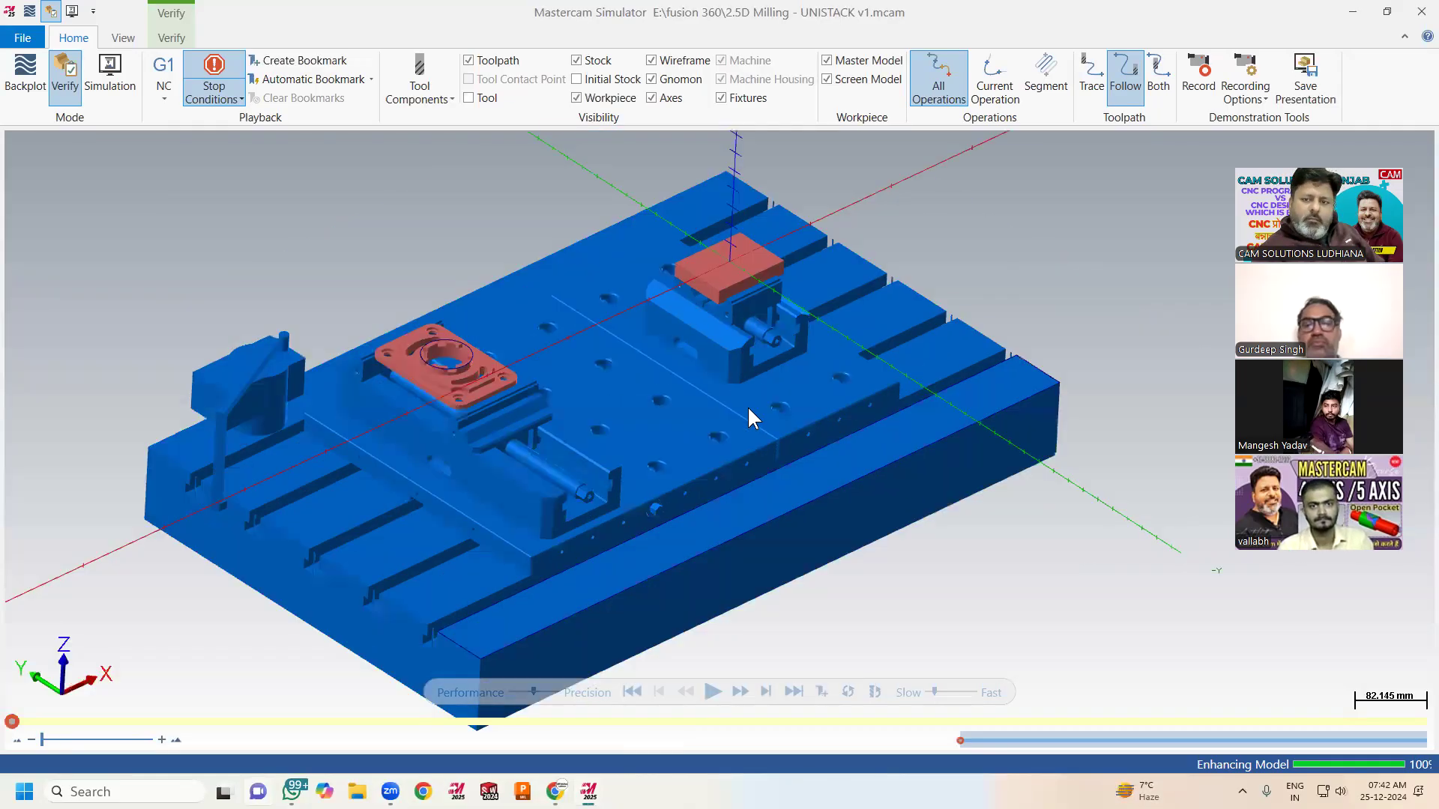
Toggle the stock and workpiece display to inspect both vise setups, and make the fixtures translucent
click(578, 61)
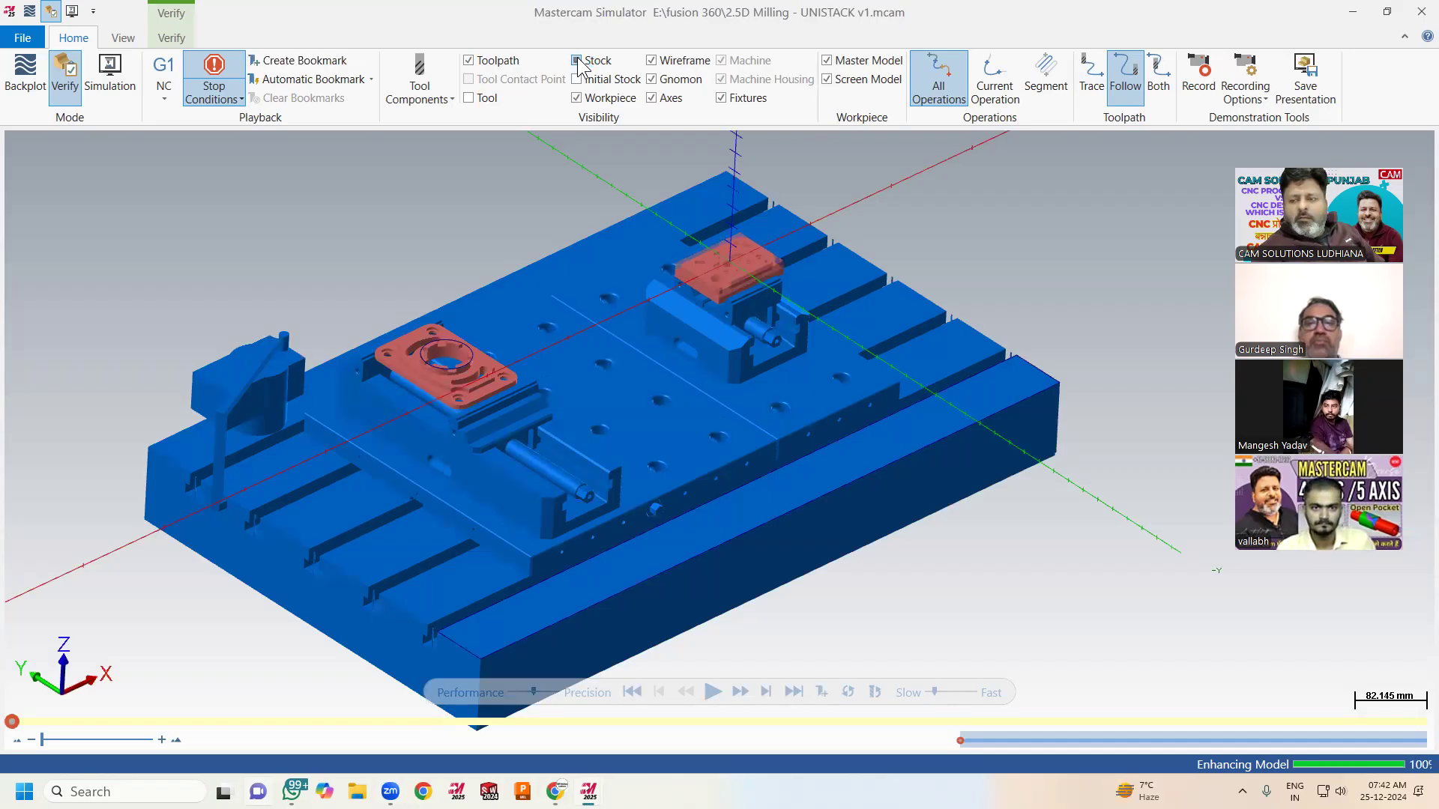
click(577, 61)
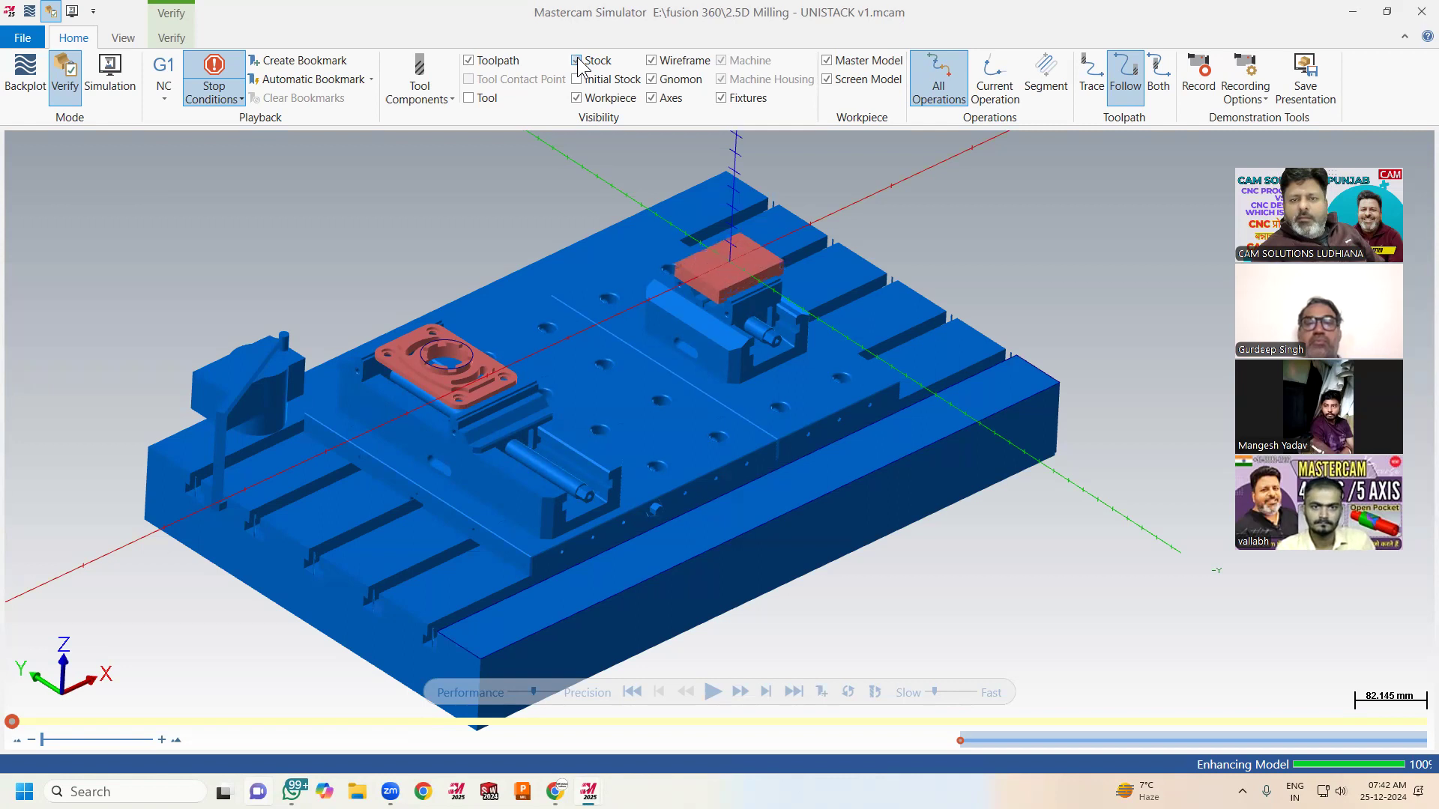
scroll(736, 236, up, 2)
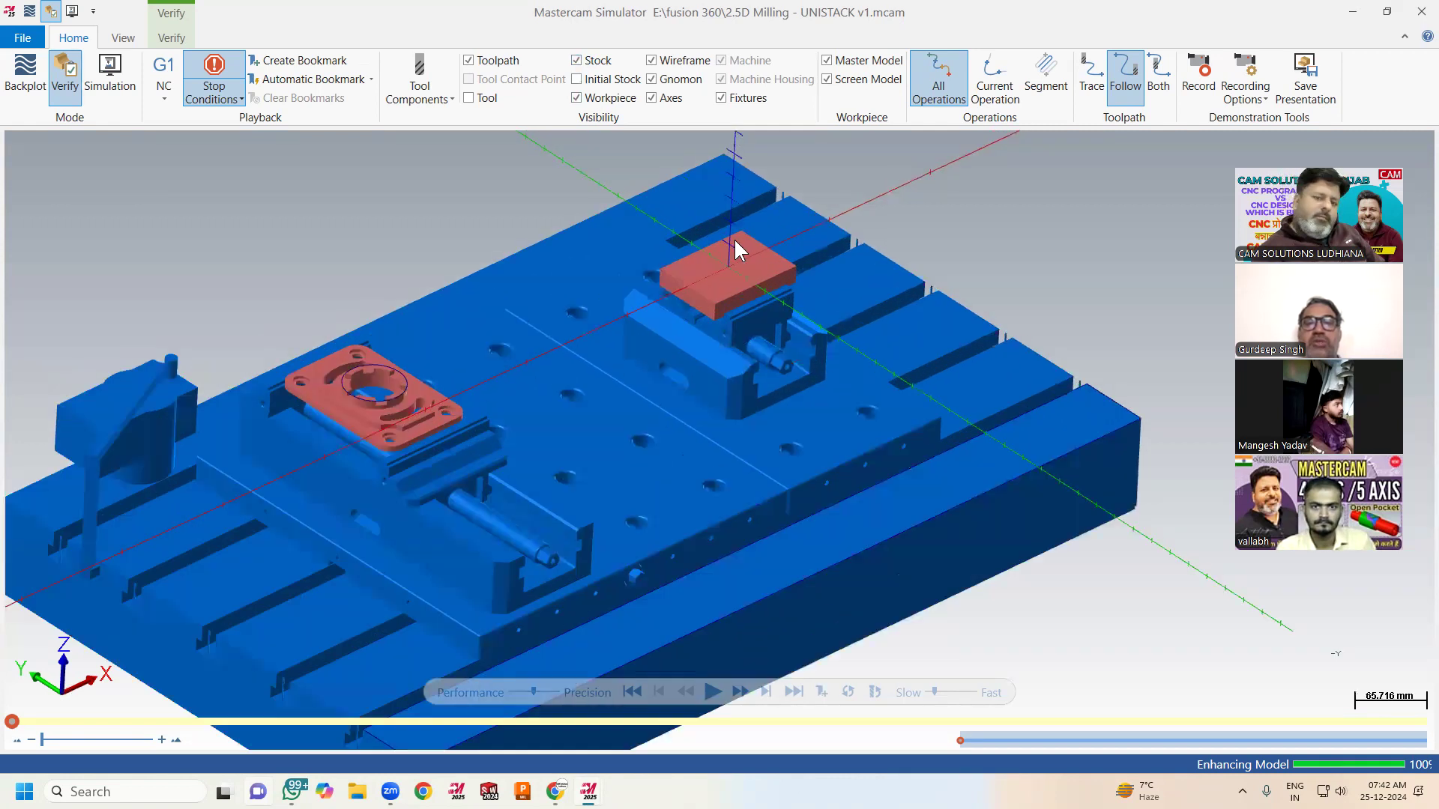
click(583, 99)
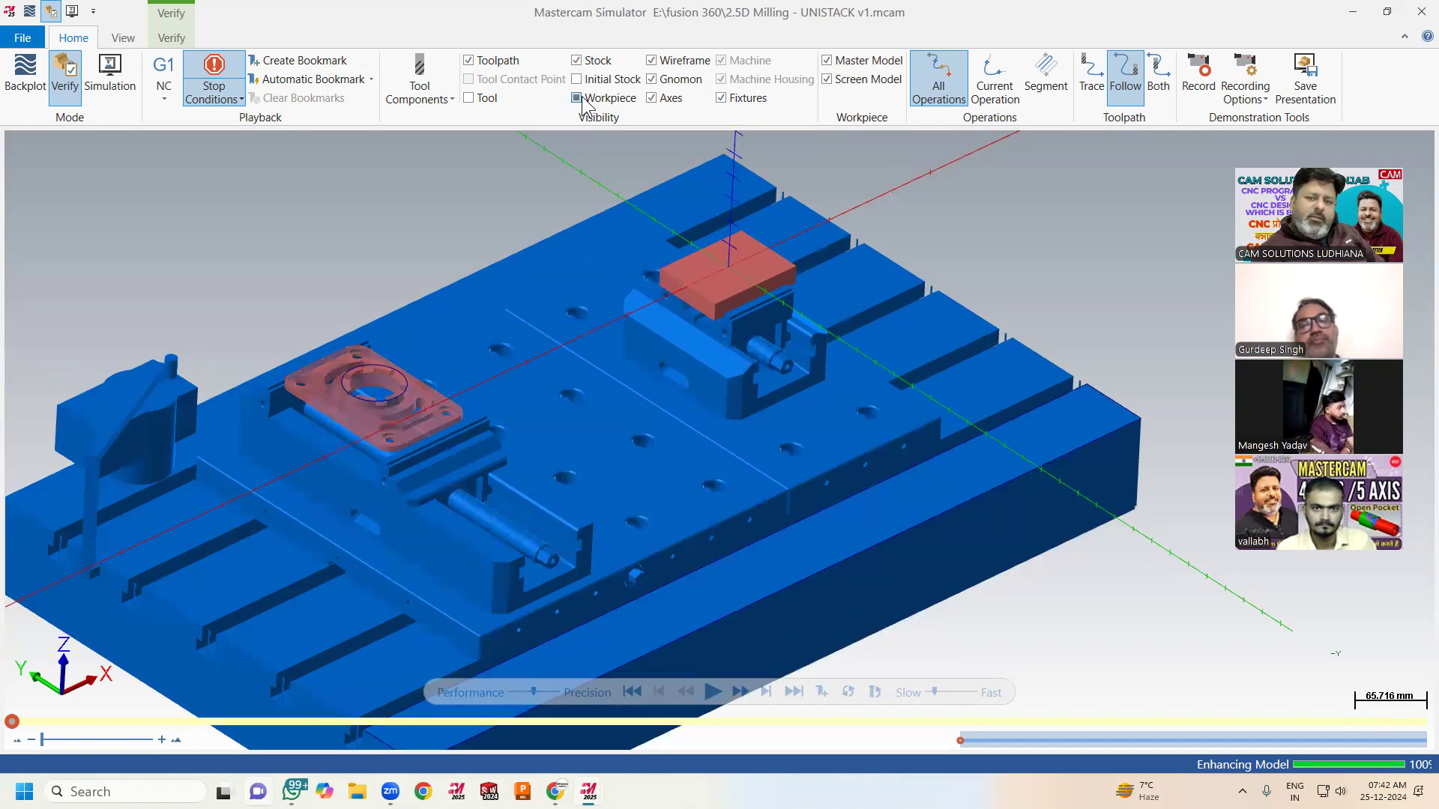
click(583, 100)
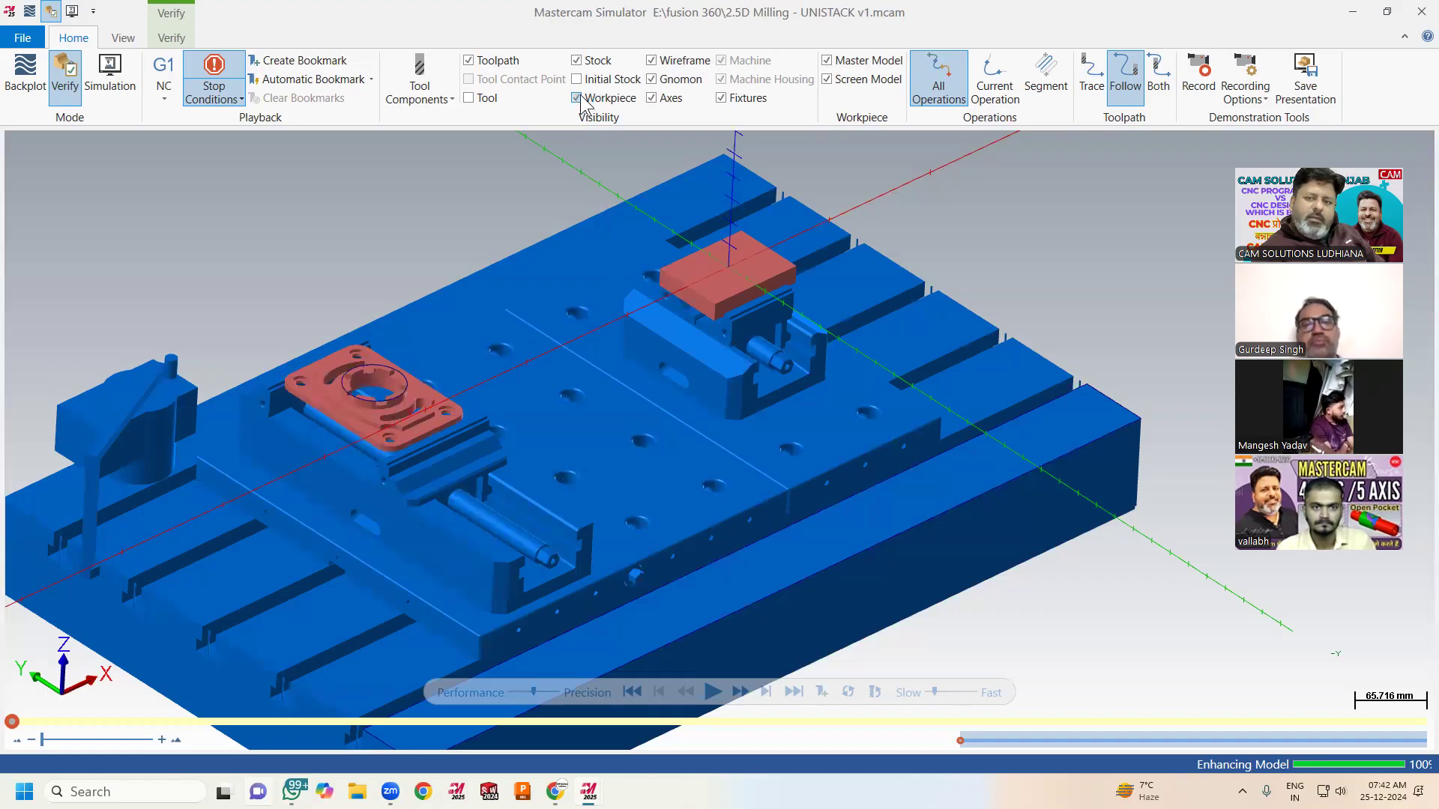
click(721, 99)
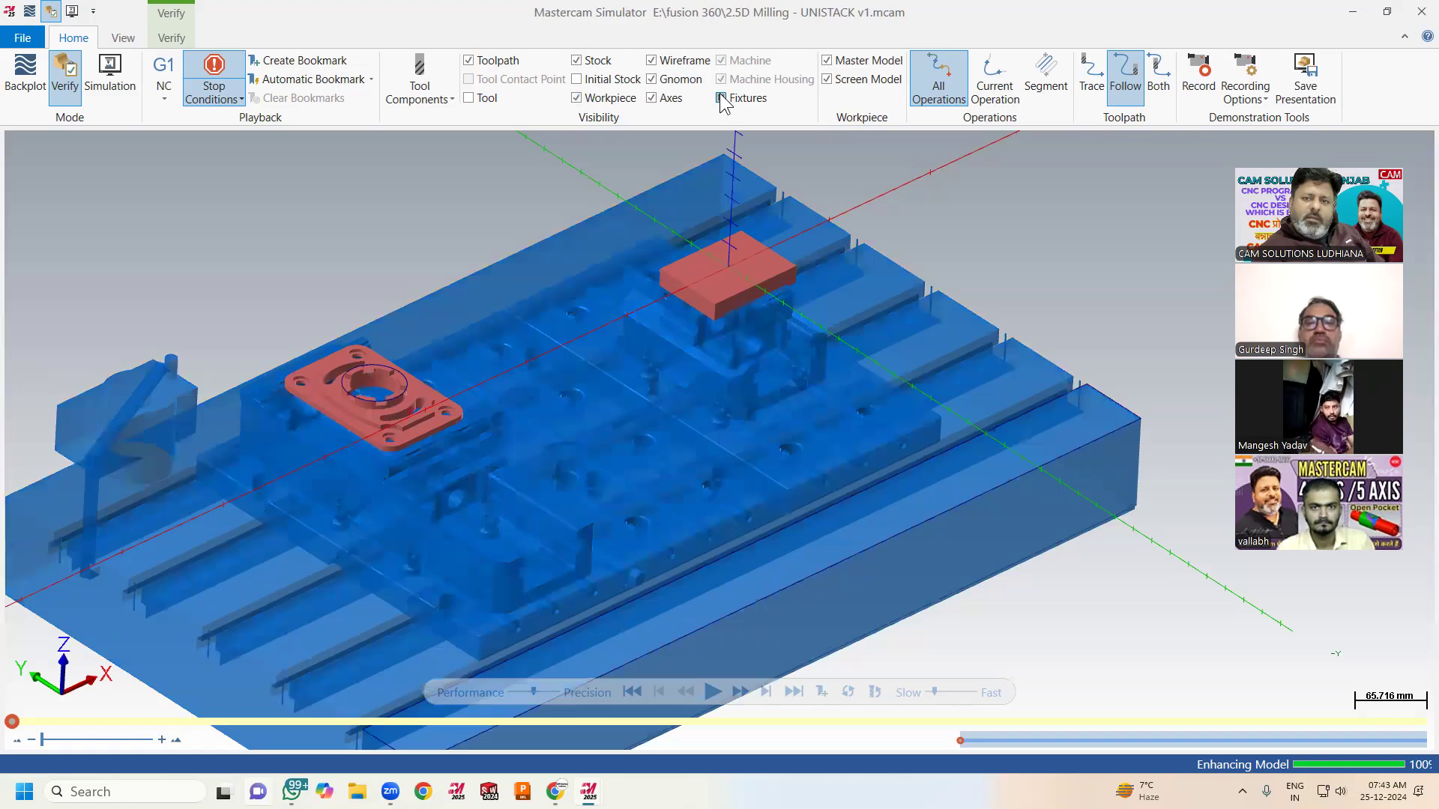
Make the fixtures opaque, and toggle the stock and screen model display to inspect the part on the rear vise
click(722, 99)
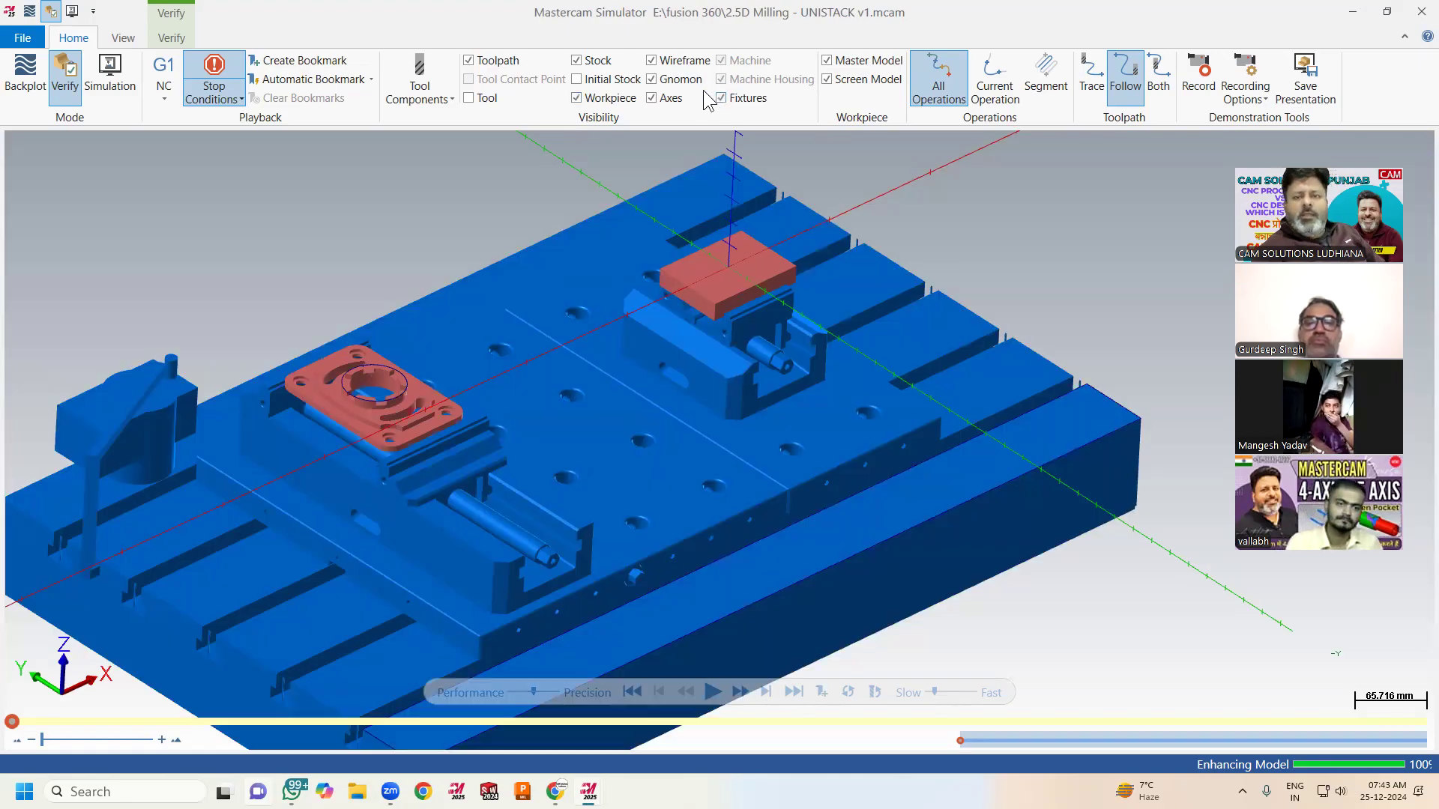
click(827, 79)
click(827, 80)
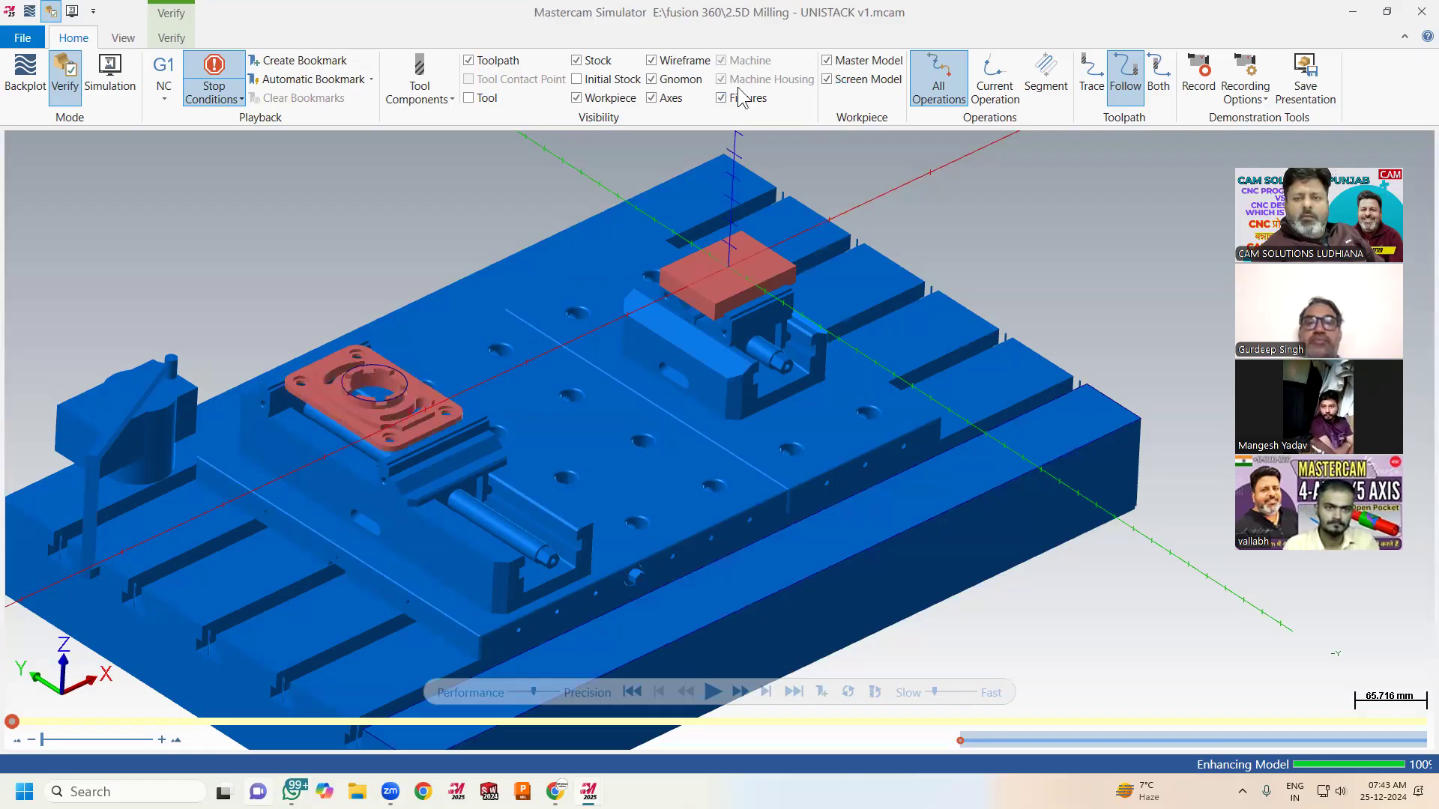
click(576, 60)
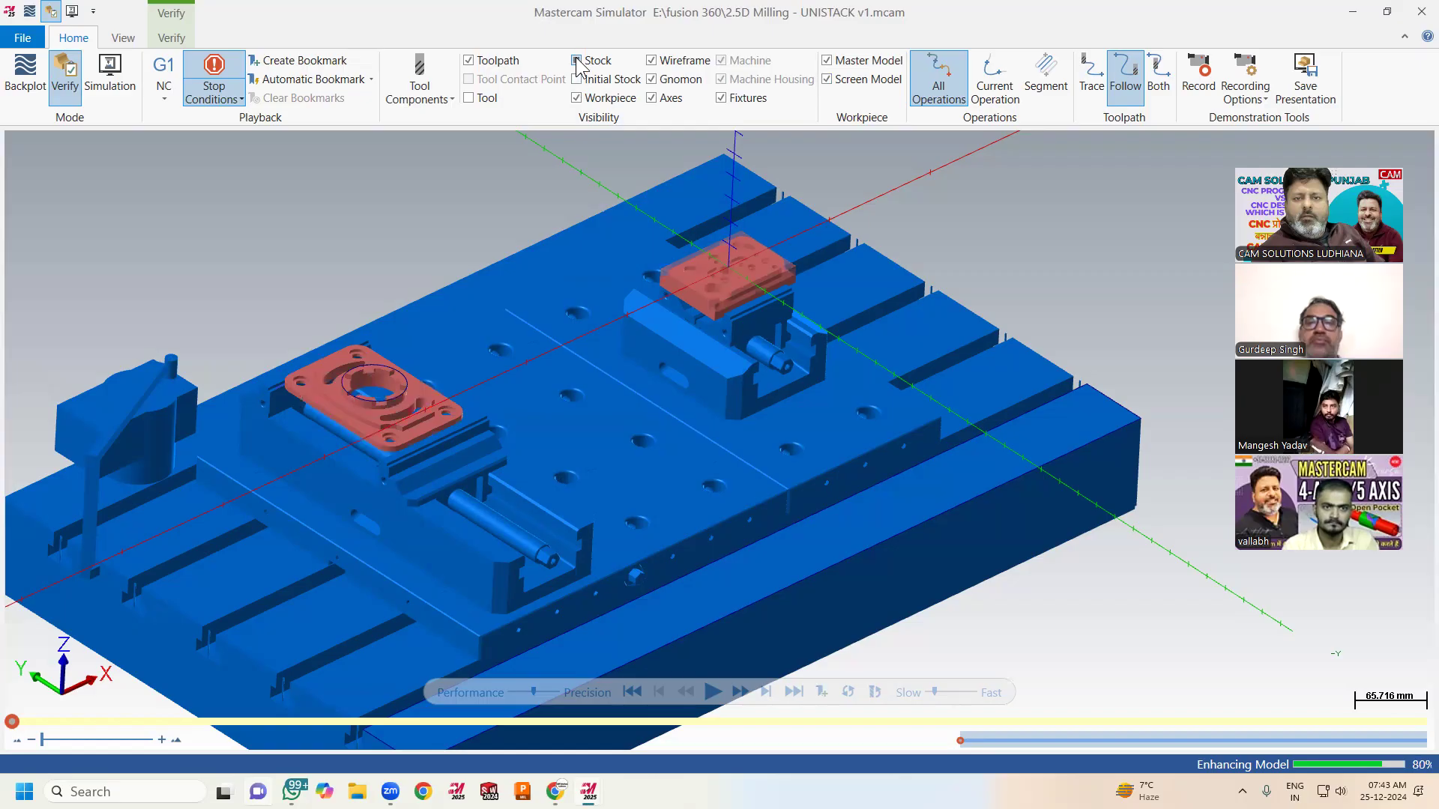
click(829, 79)
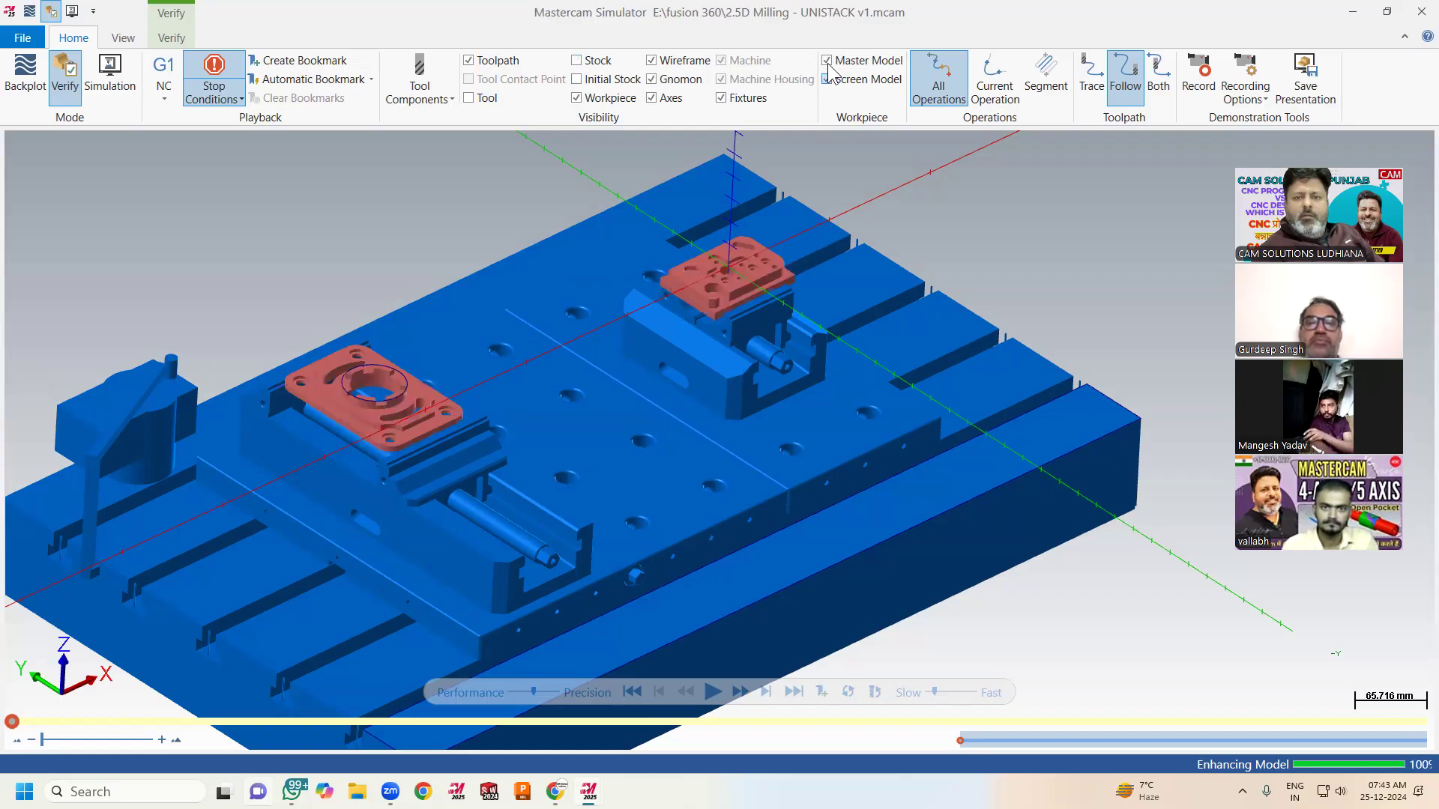
click(828, 63)
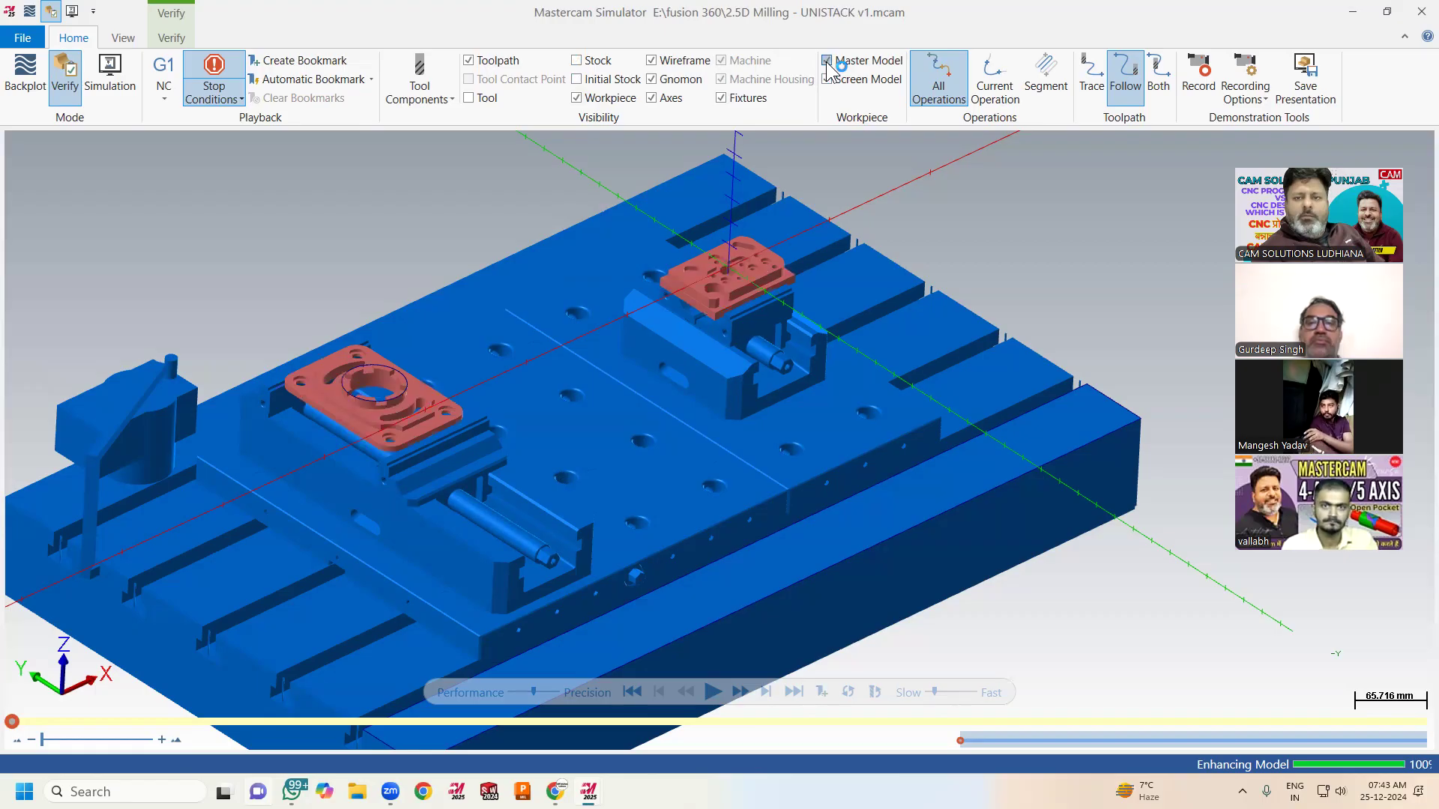
click(826, 82)
click(826, 82)
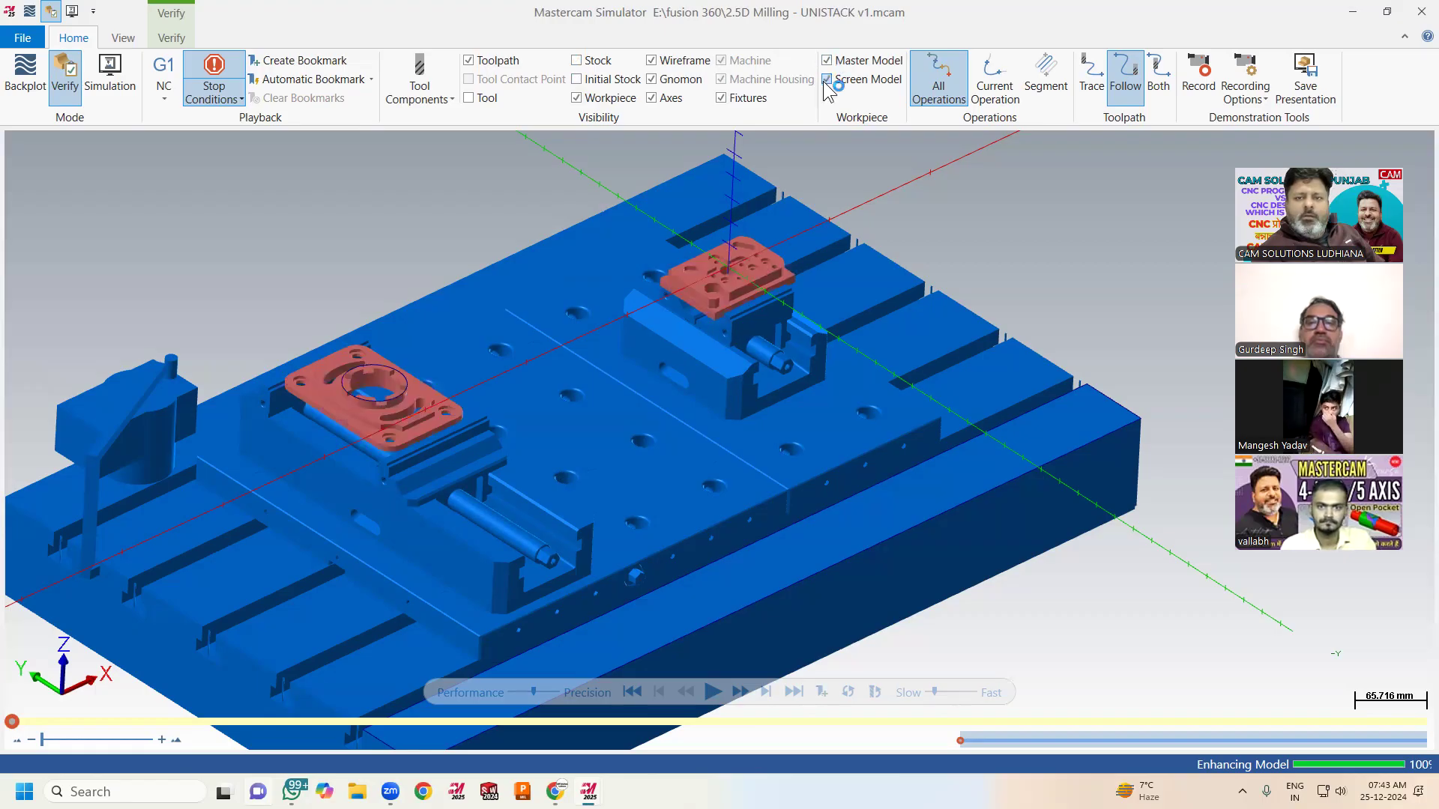
click(588, 65)
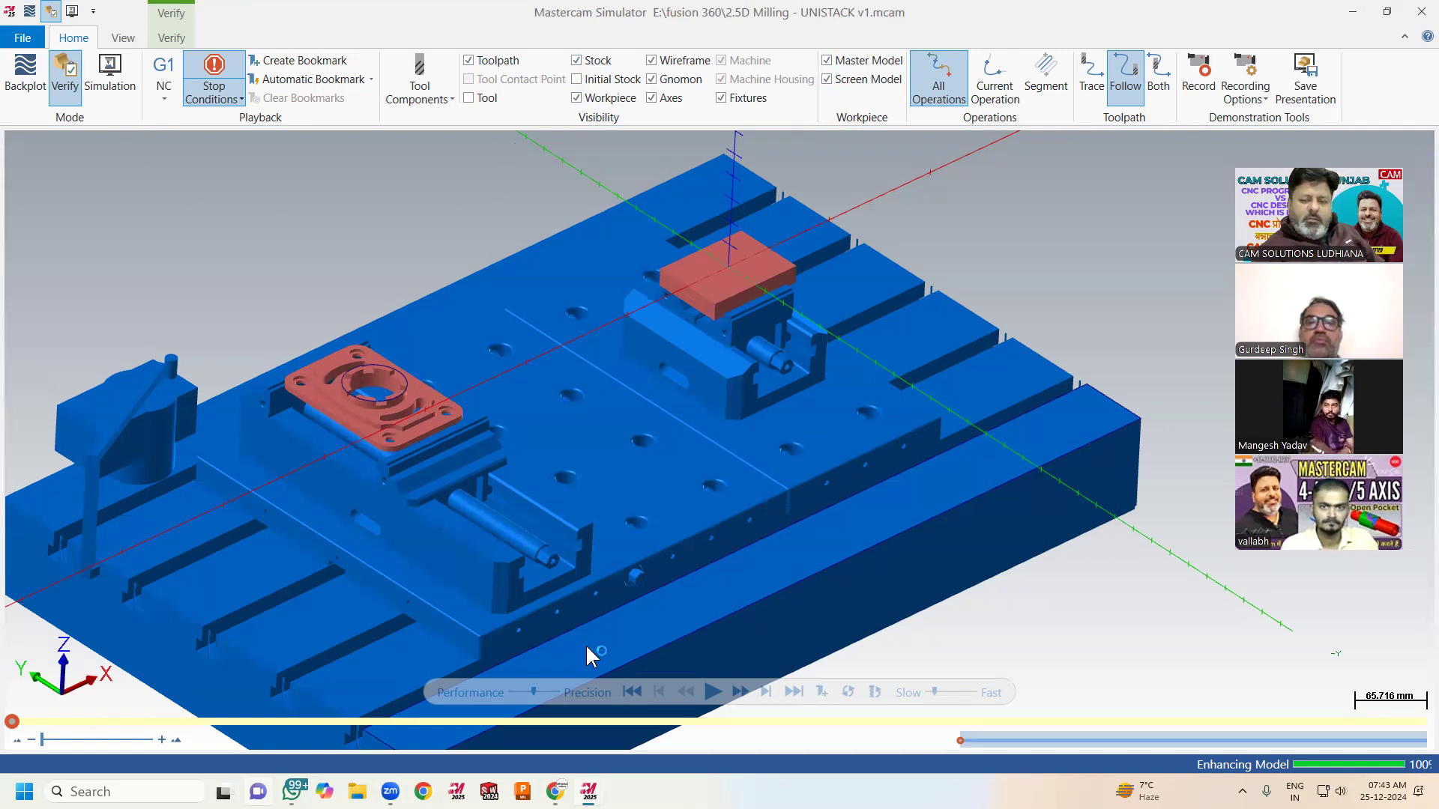
Play the g55 contour verification to the end, show the tool over the rear stock, and close the simulator
click(713, 692)
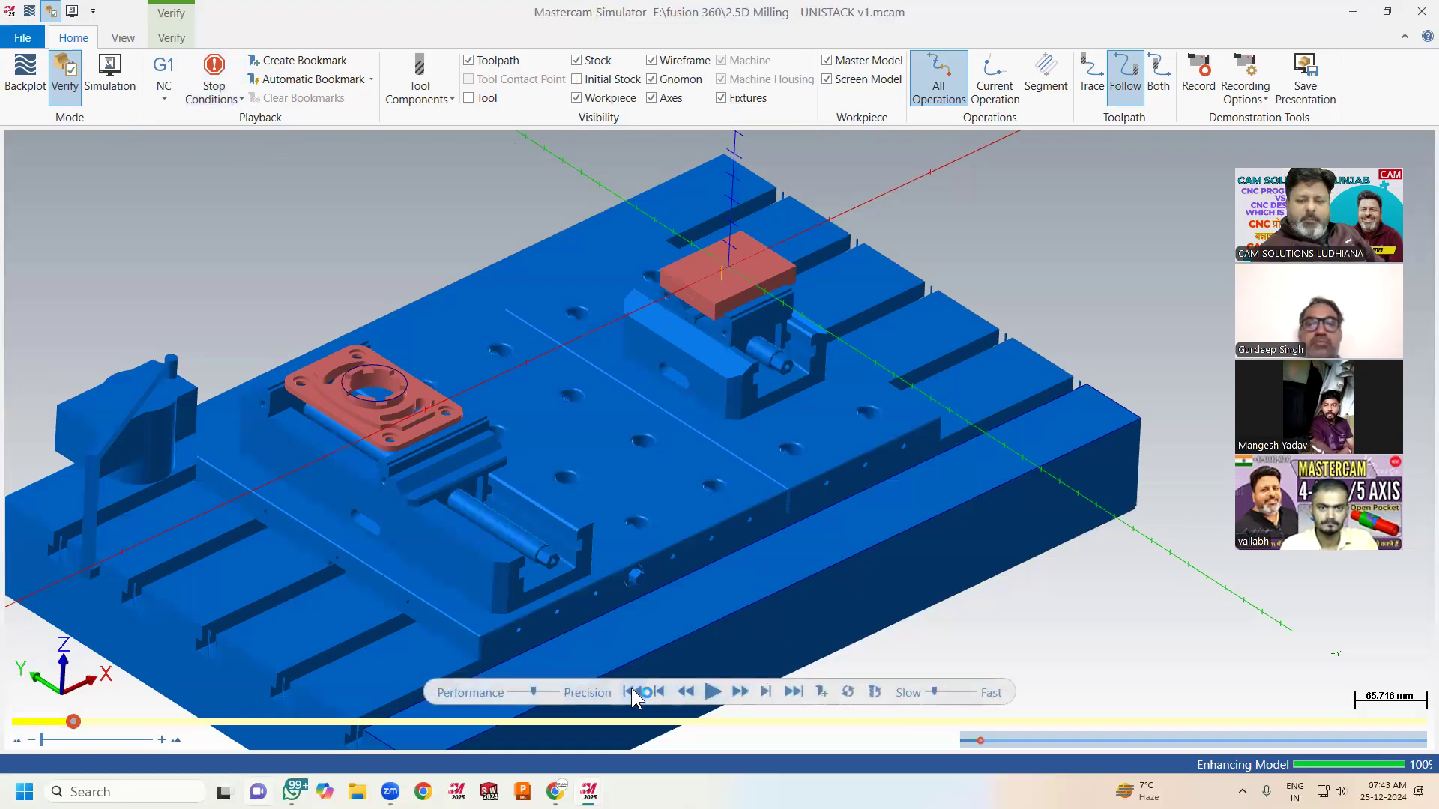
click(713, 691)
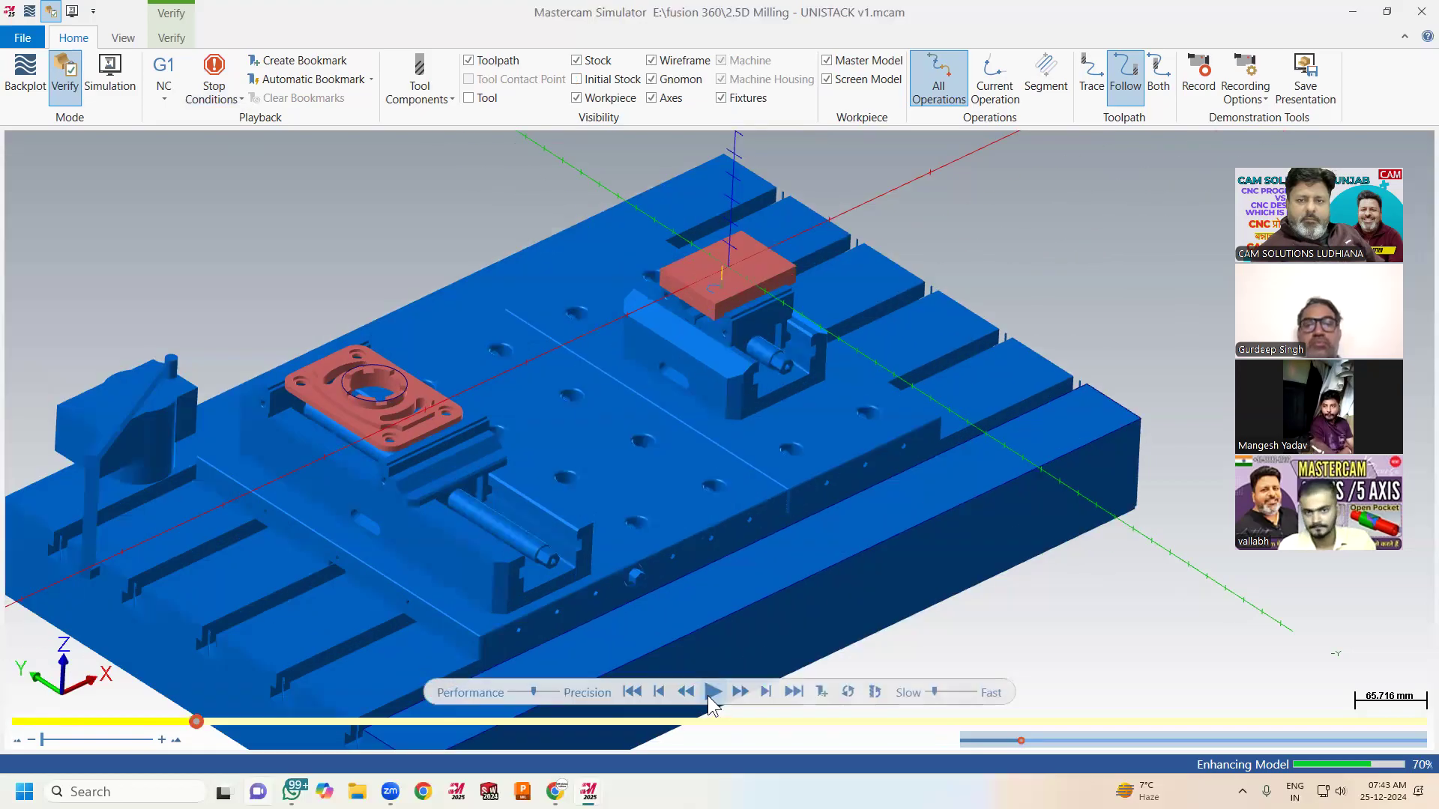
click(709, 692)
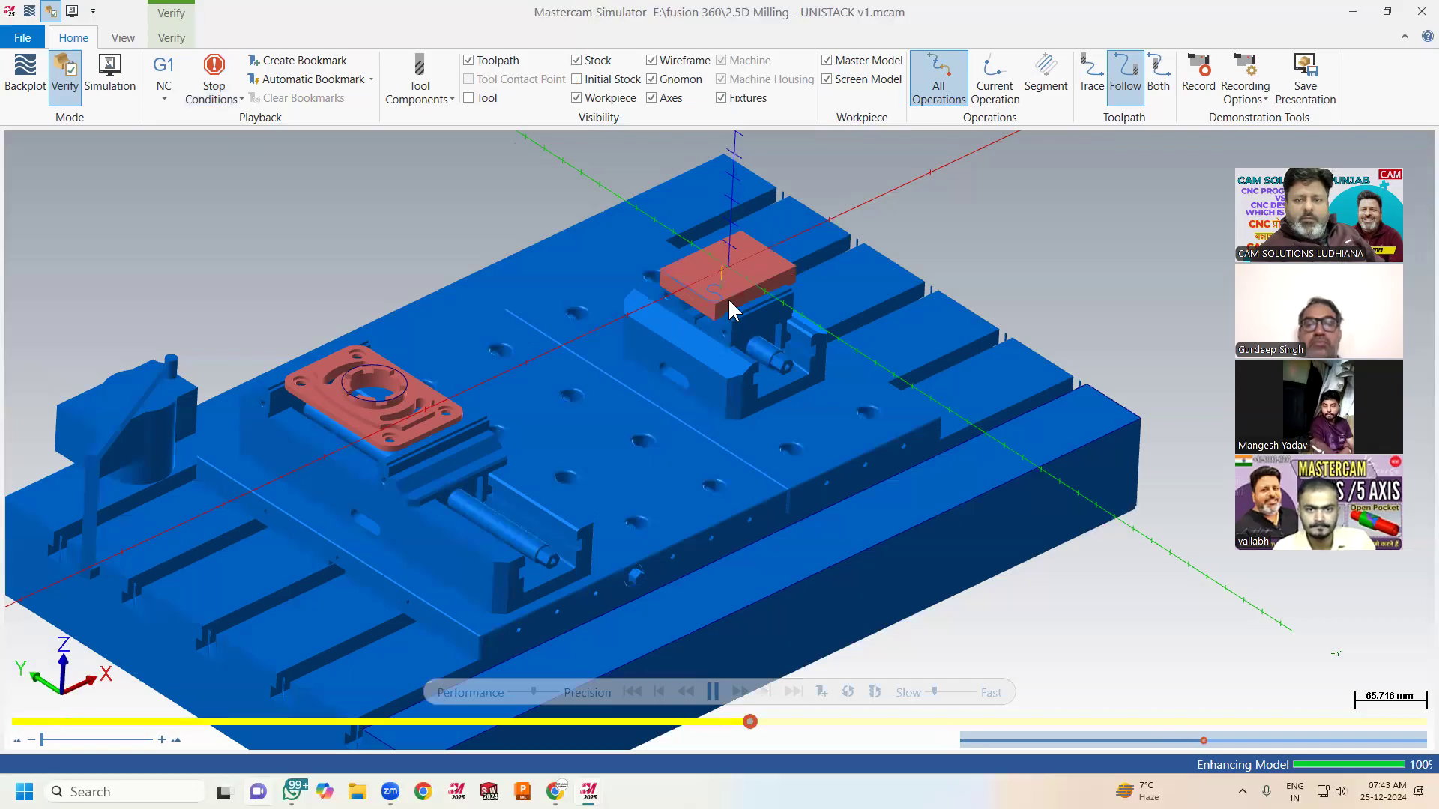
click(469, 98)
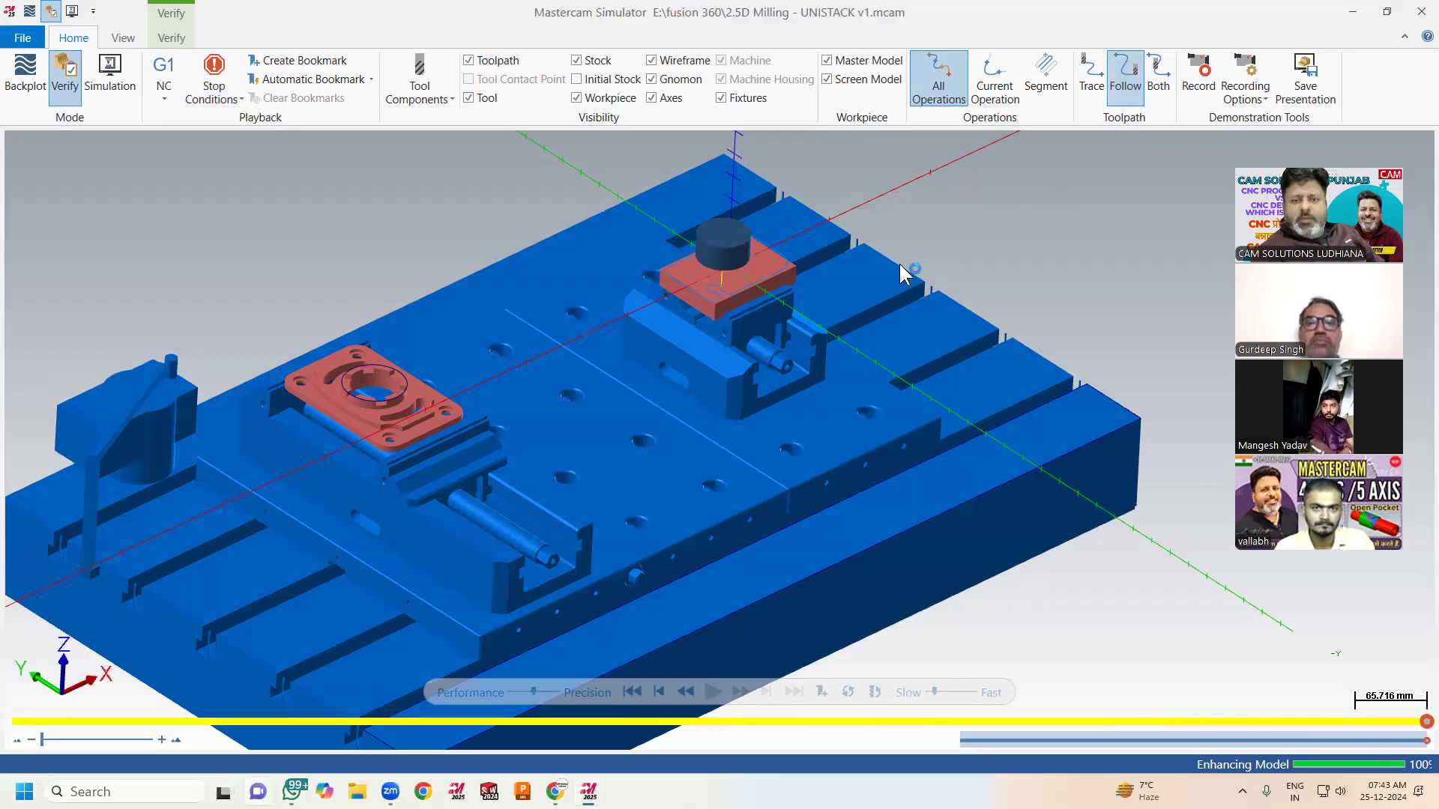
click(1420, 12)
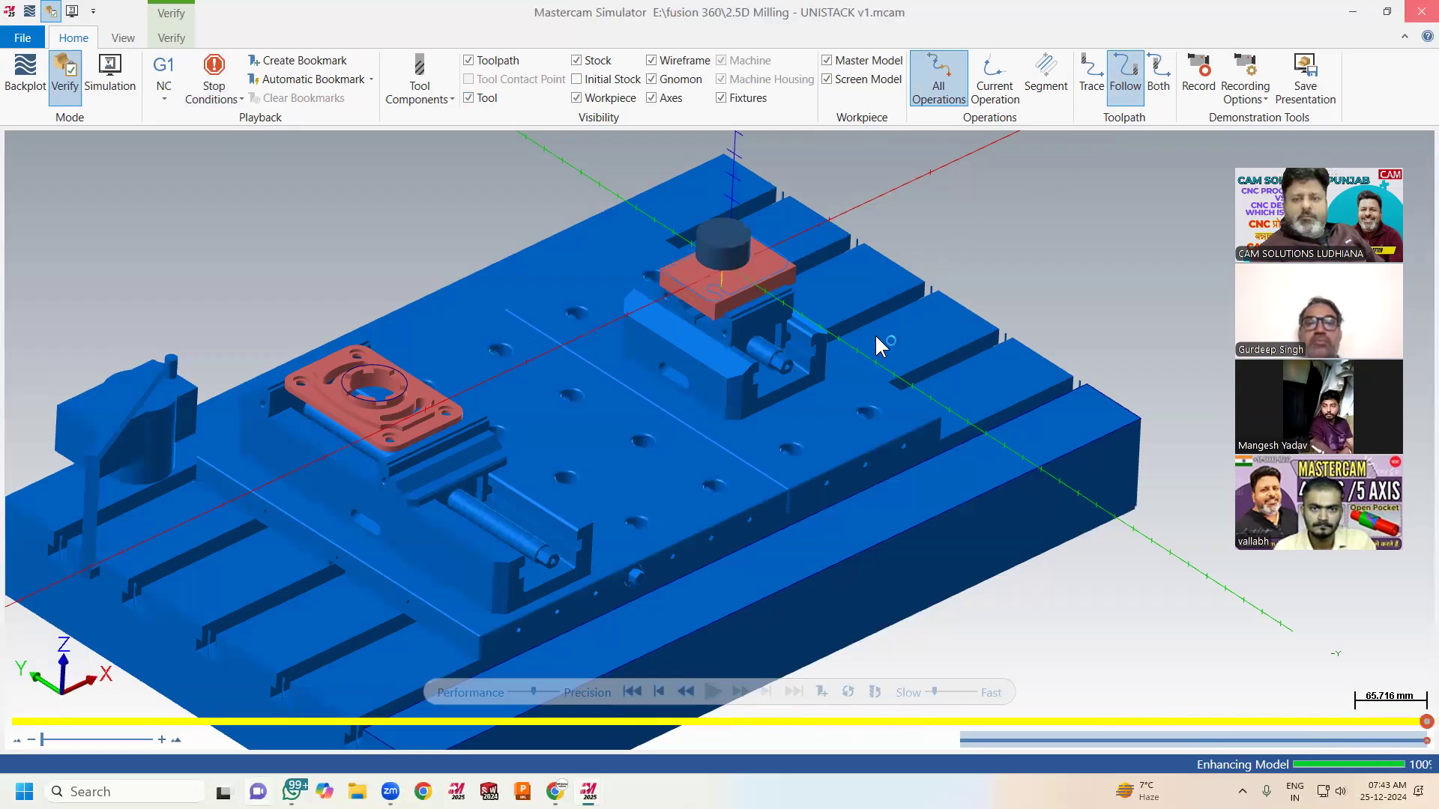
Review the cut, tool, linking and plane parameters of the 2D High Speed operation in Toolpath Group-2
scroll(903, 311, up, 1)
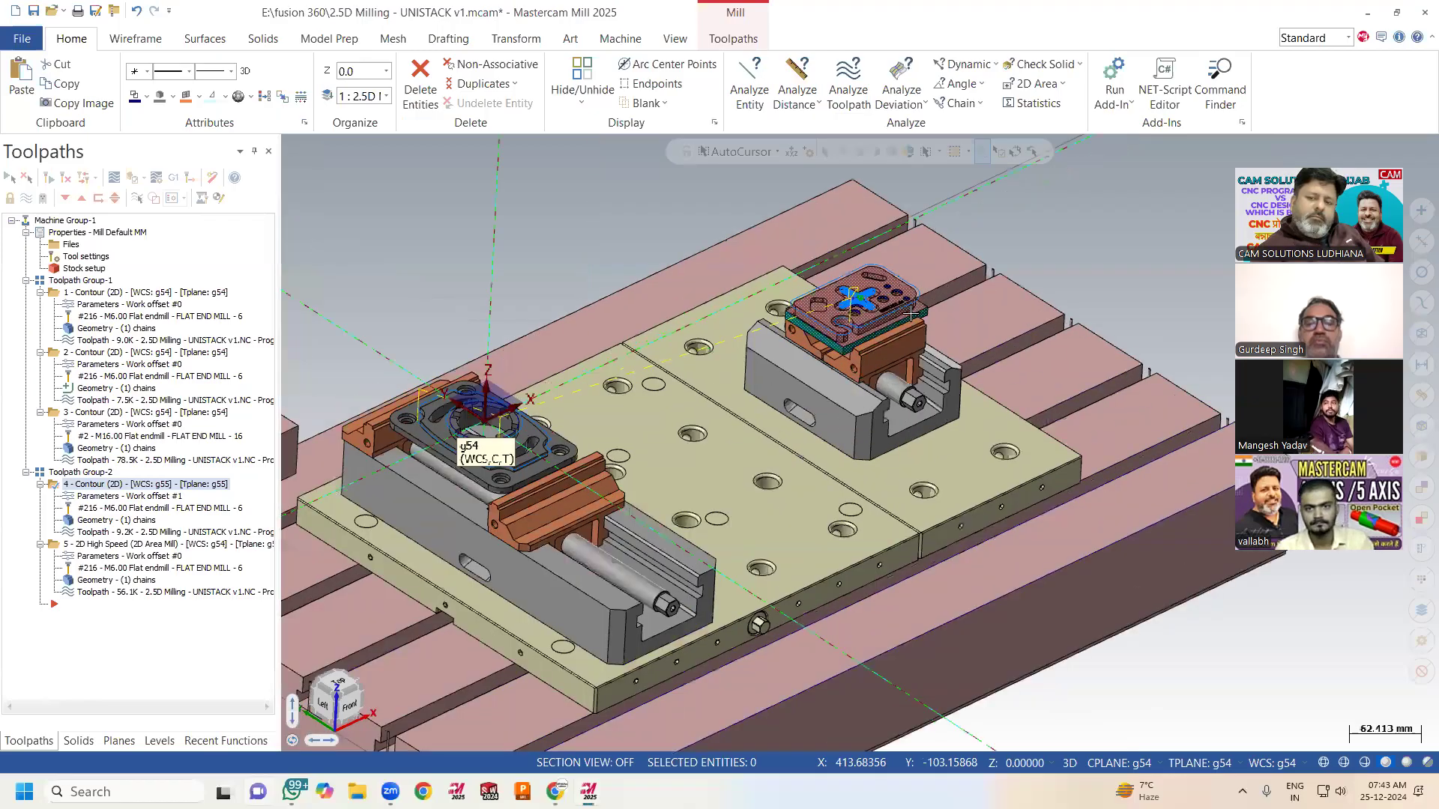
click(112, 544)
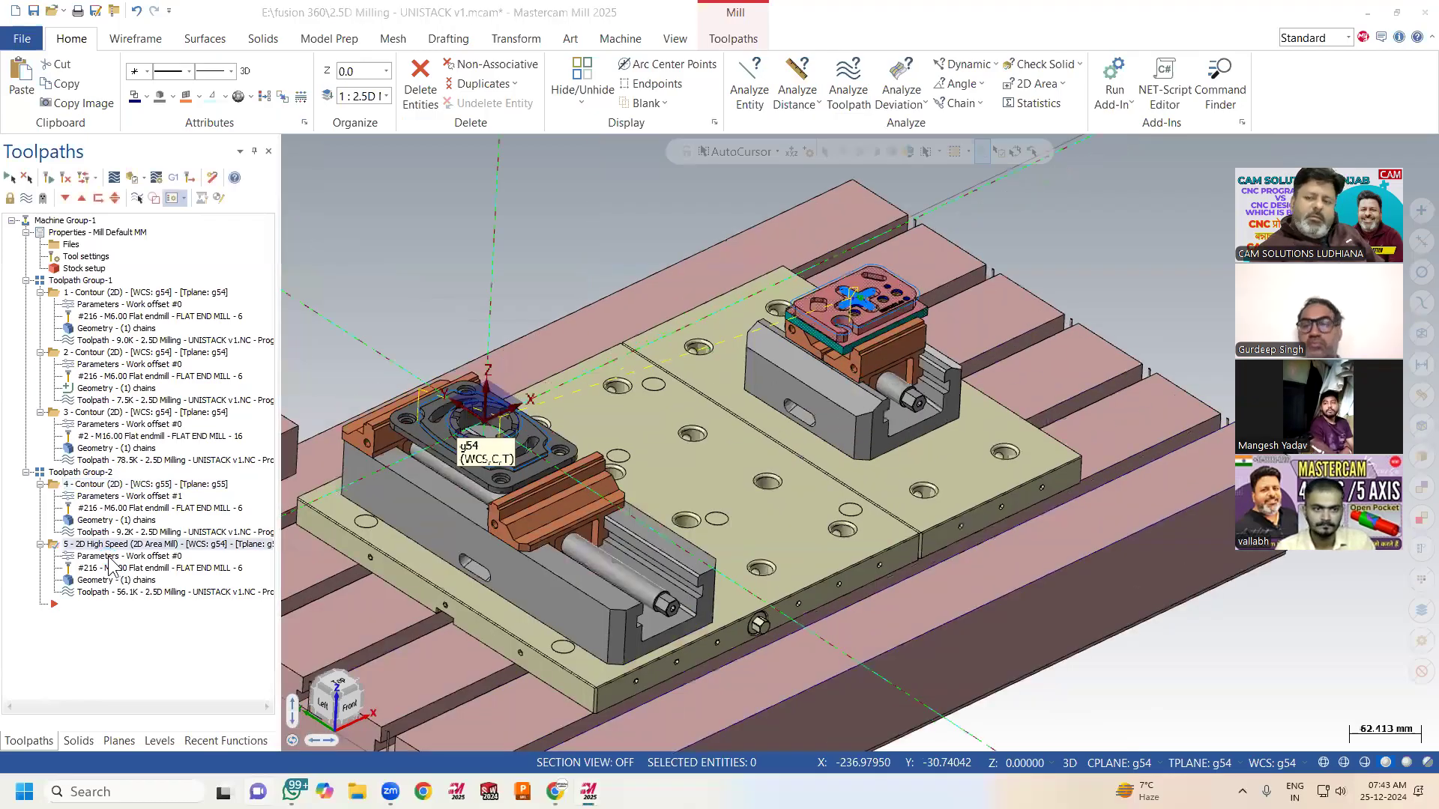
click(108, 556)
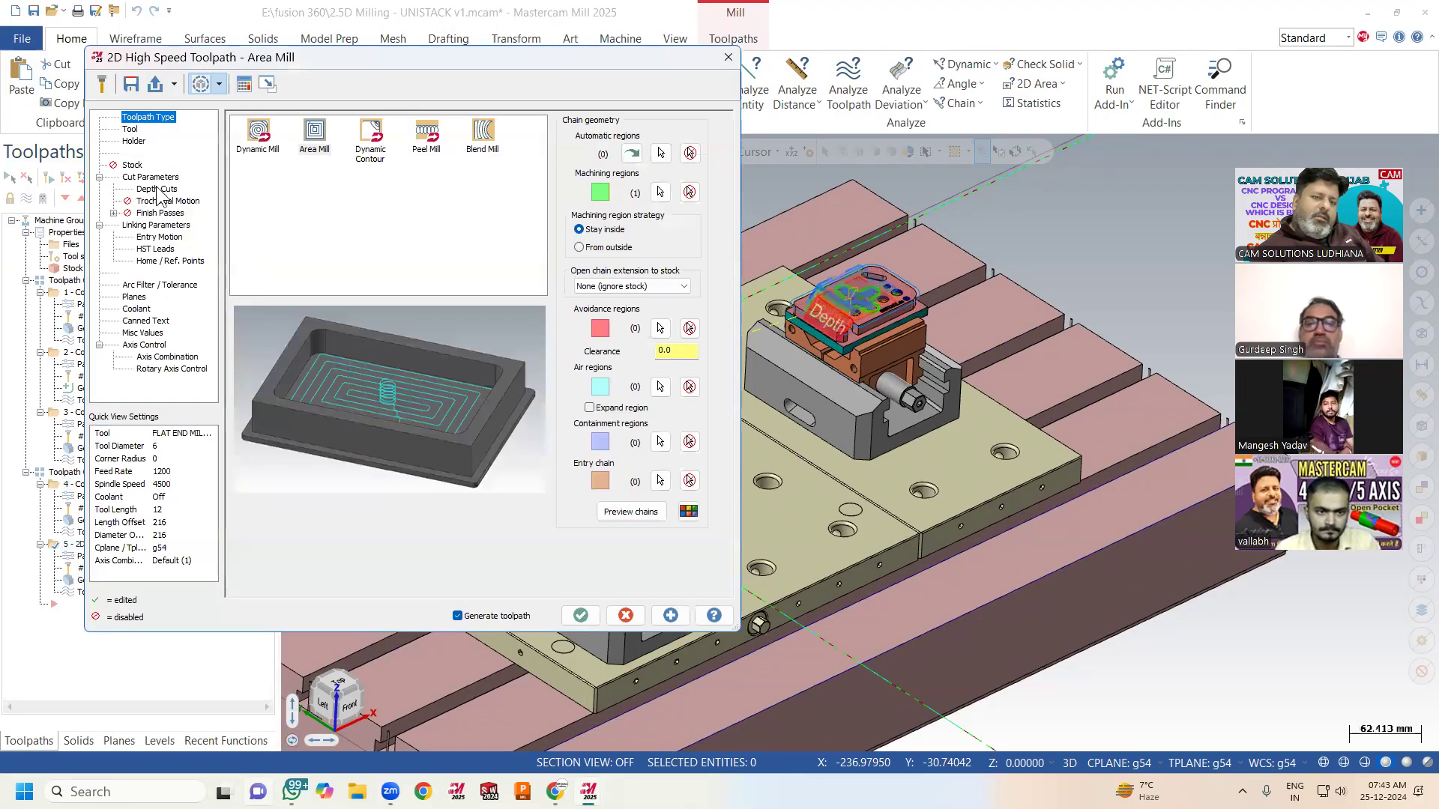
click(154, 178)
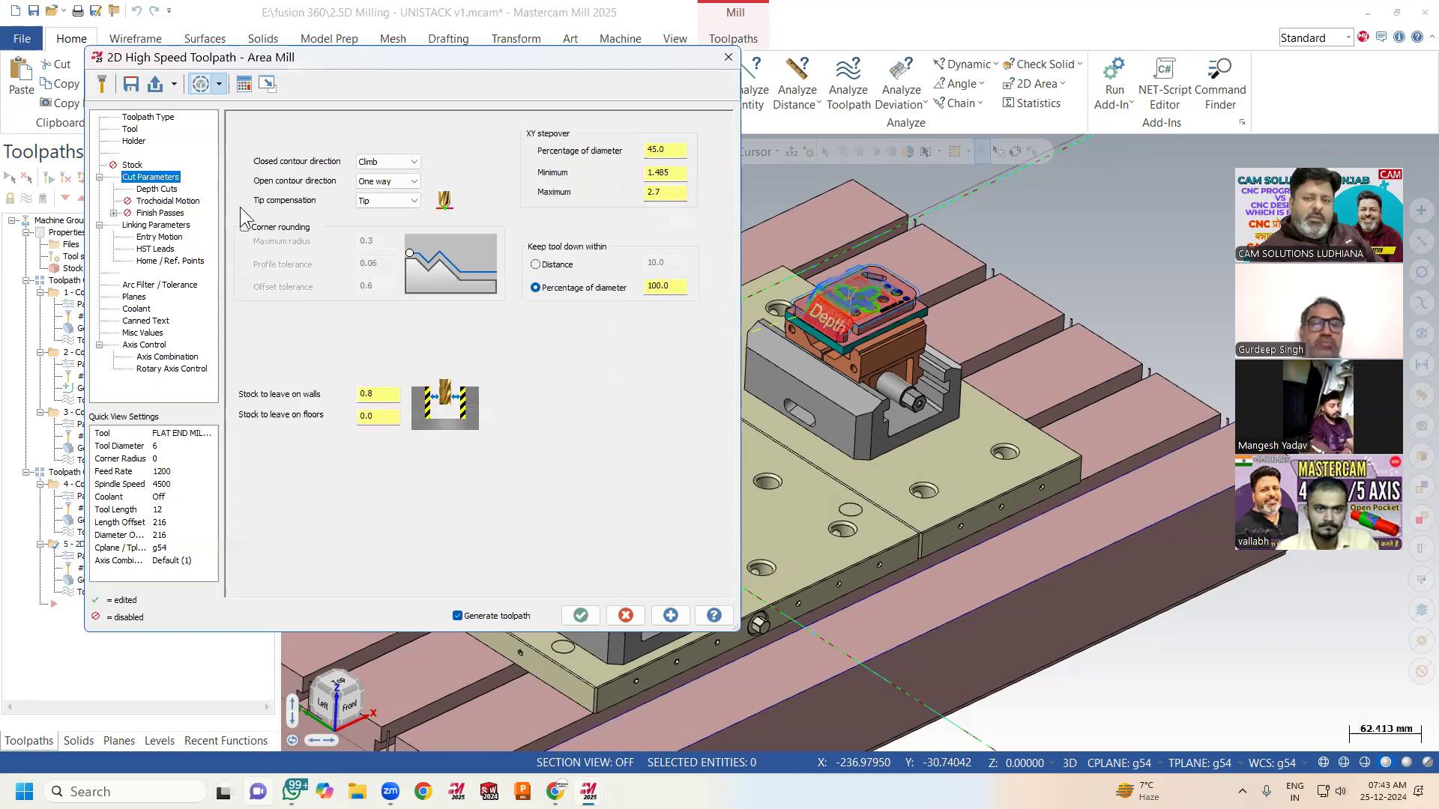
click(132, 128)
click(371, 153)
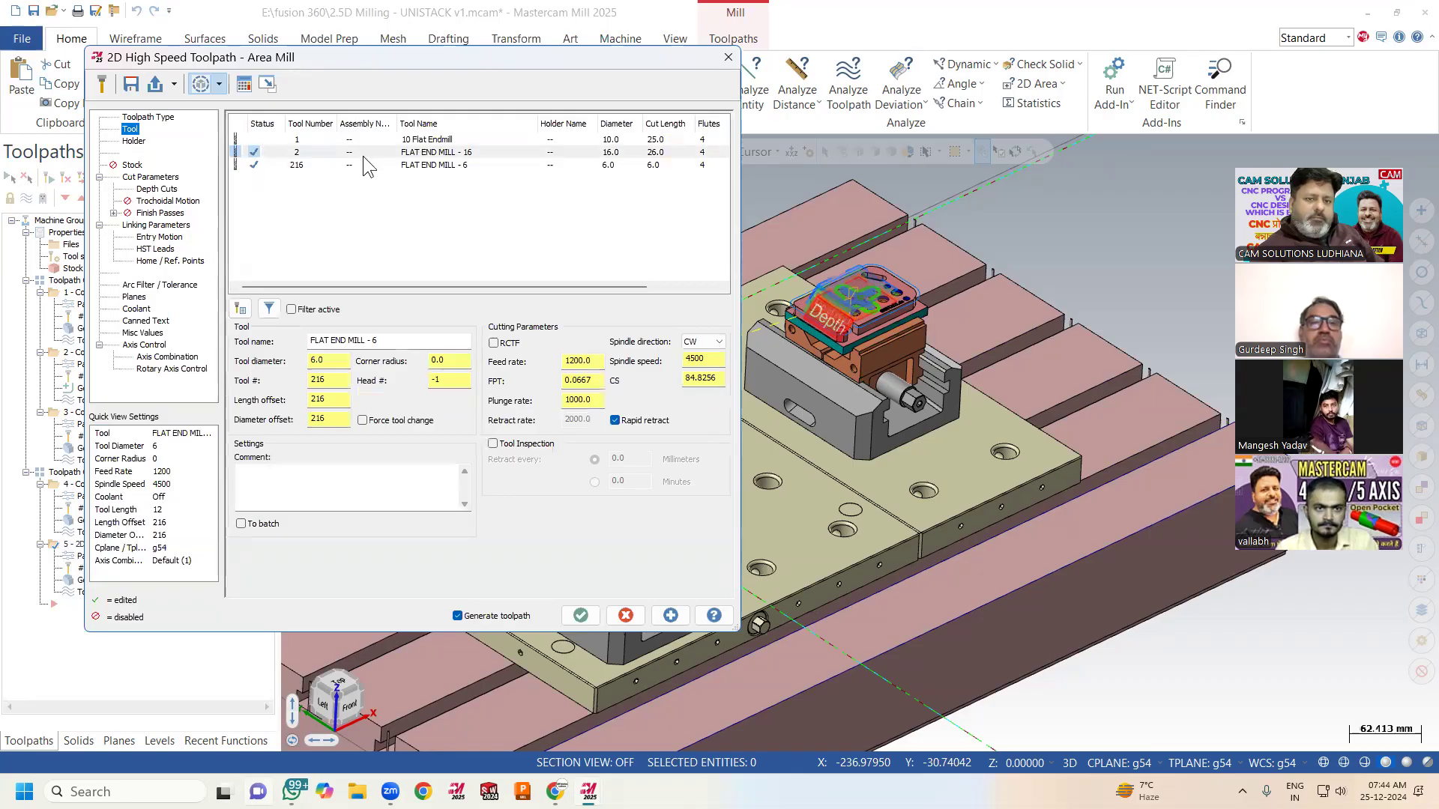
click(139, 225)
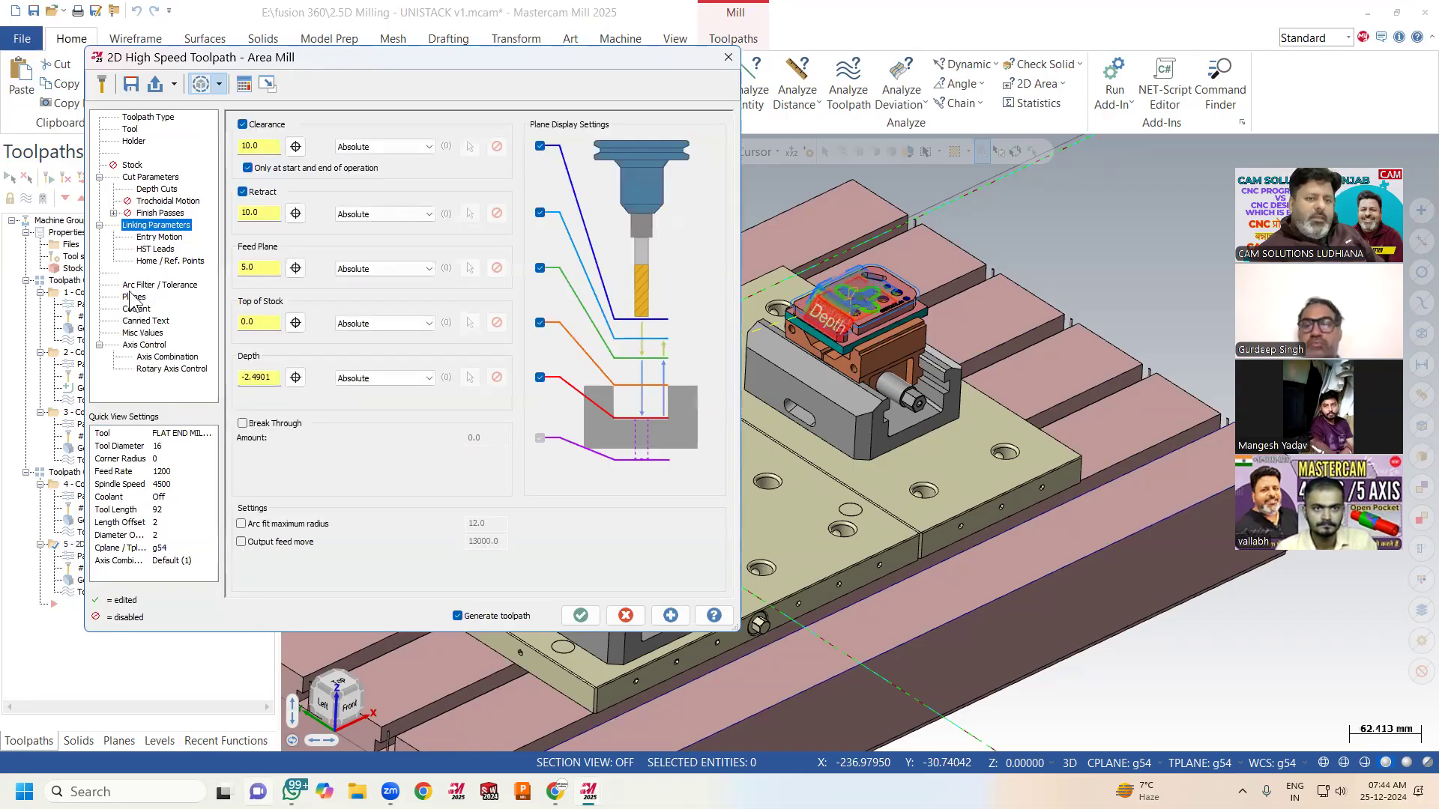
click(133, 297)
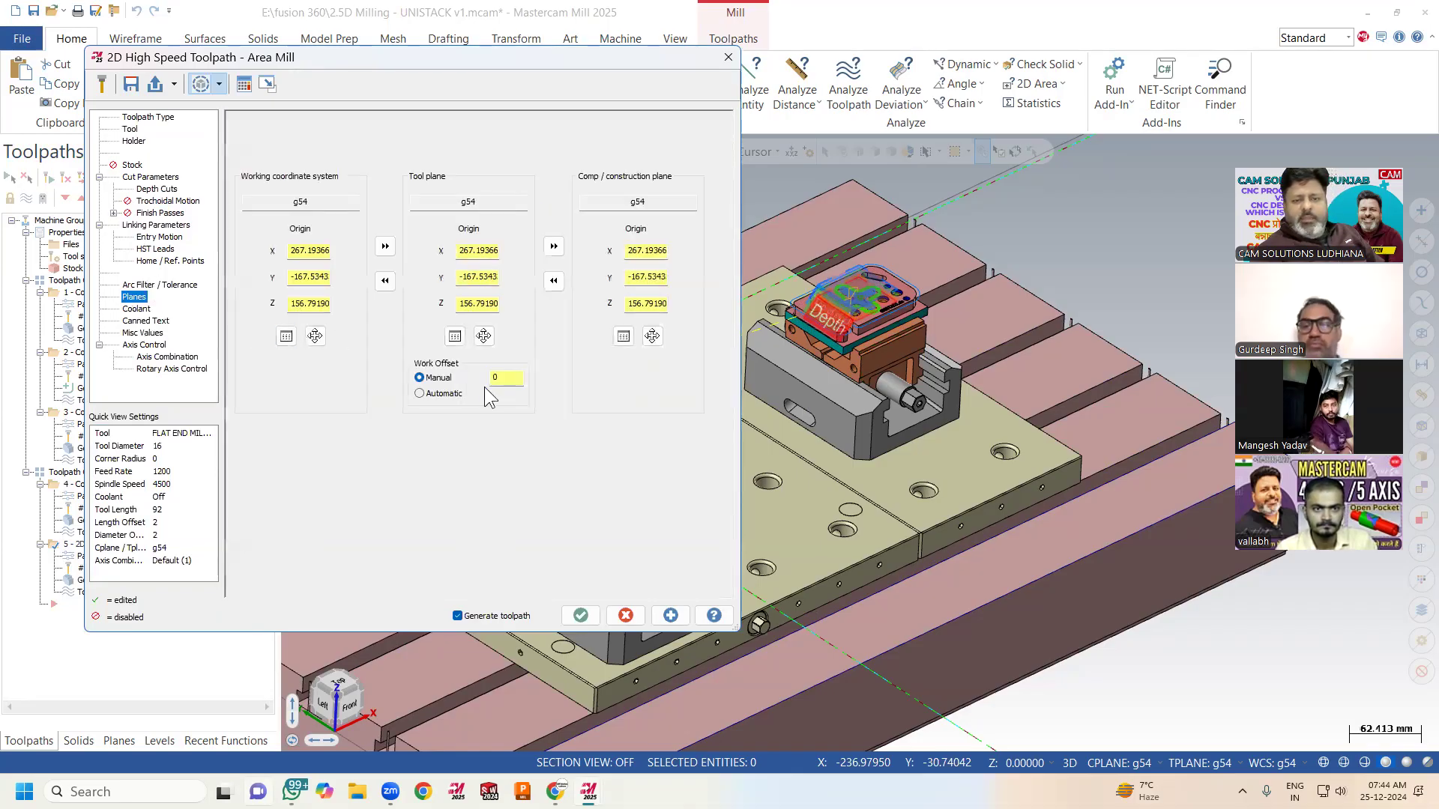
click(580, 615)
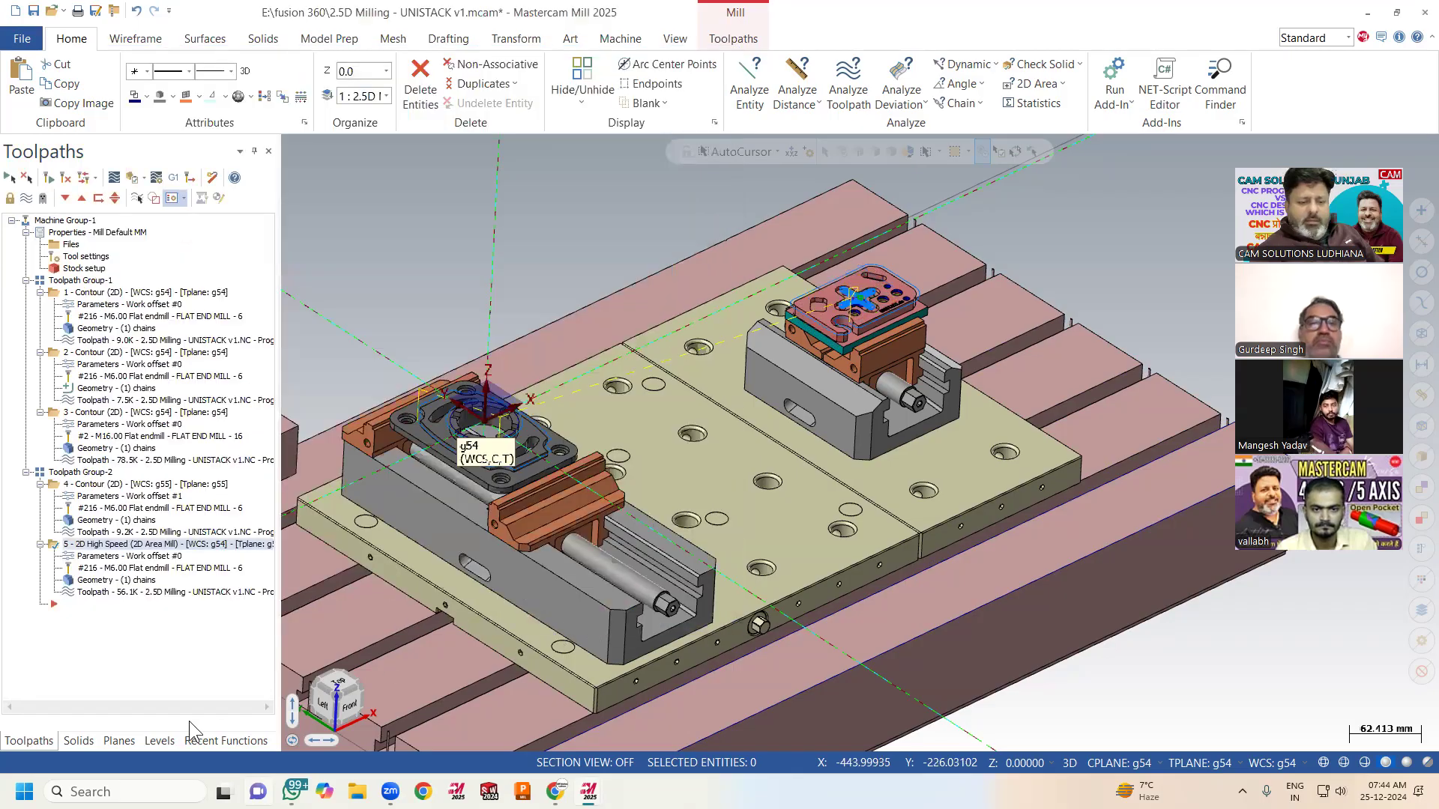
Check the work offset assigned to the g55 plane and return to the toolpath list
click(136, 740)
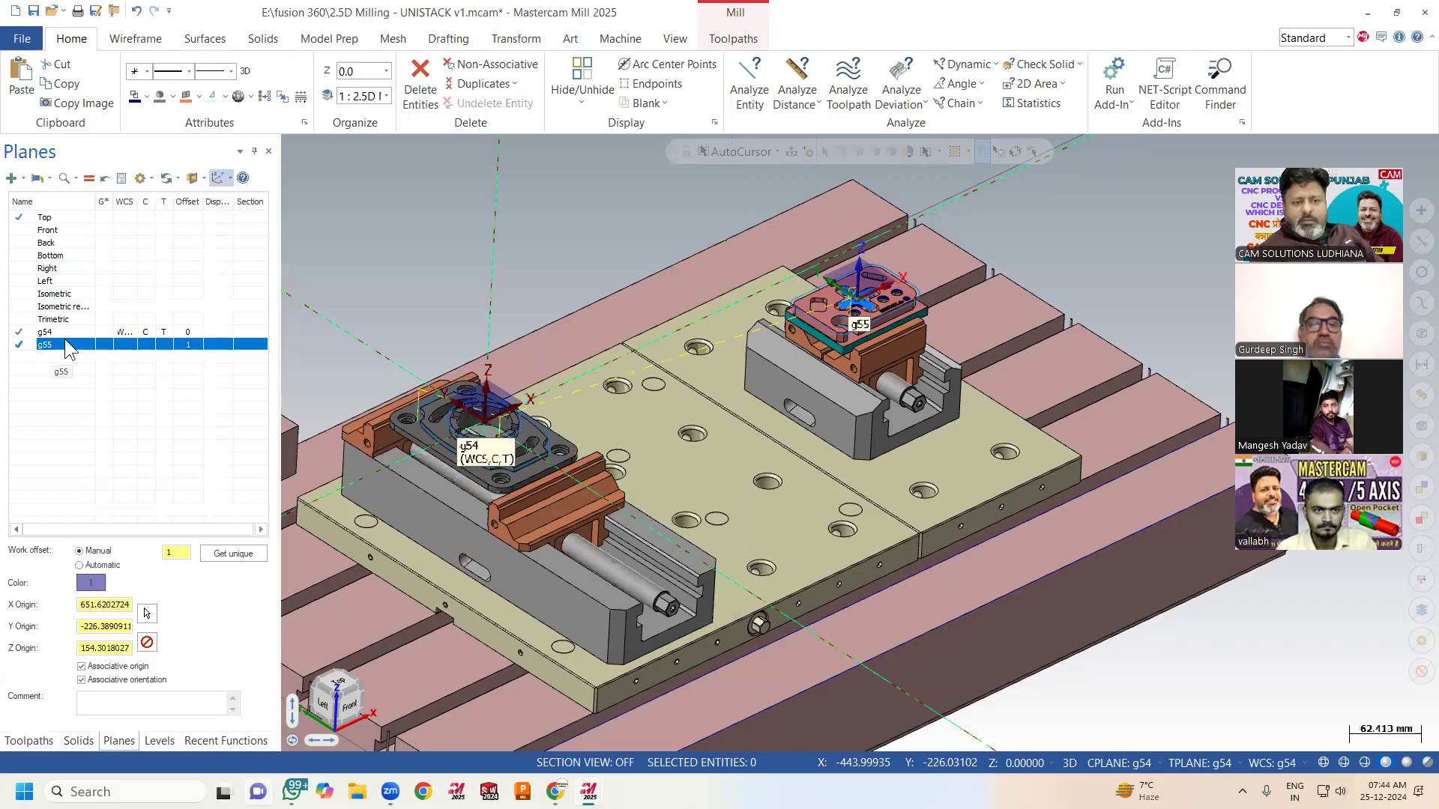
click(189, 344)
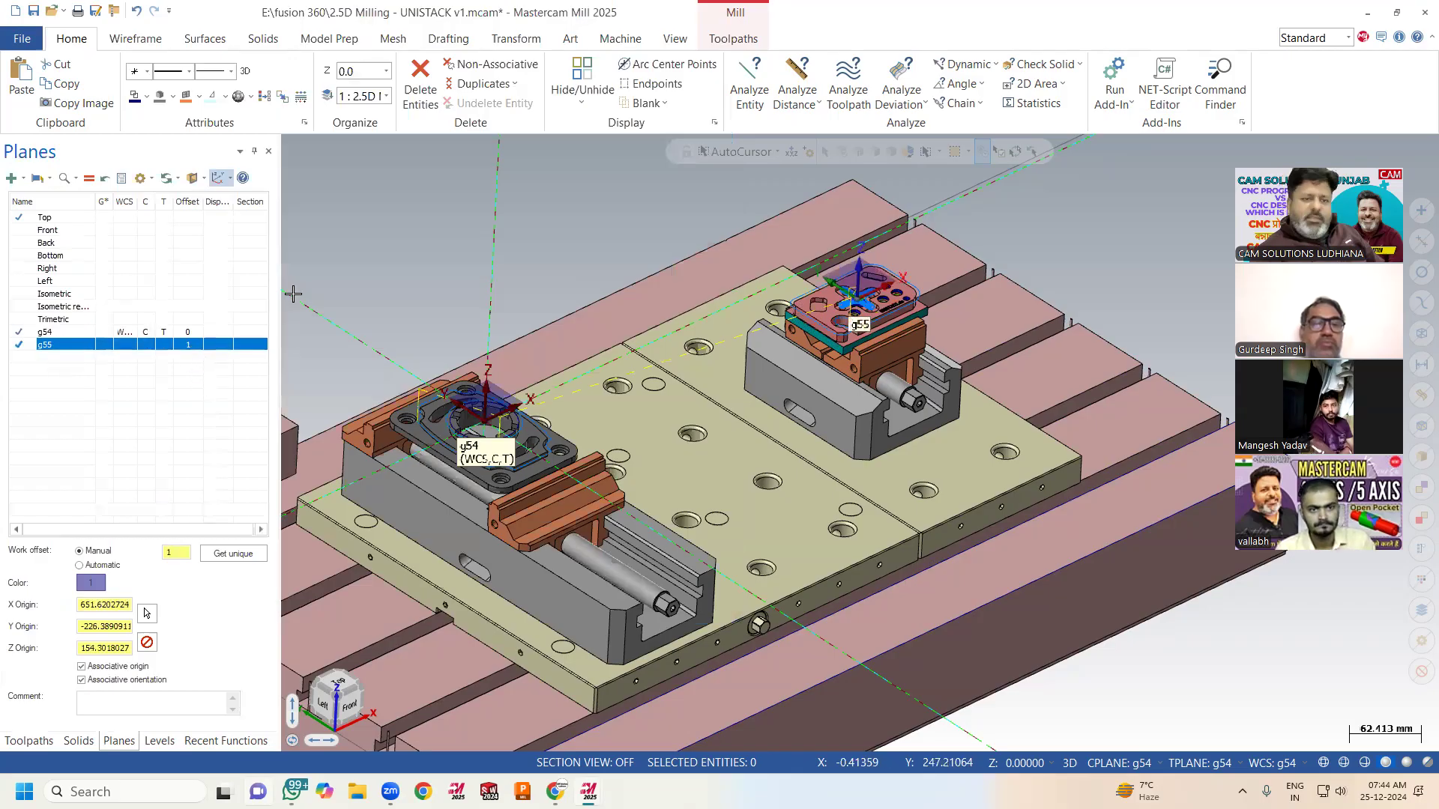
click(24, 740)
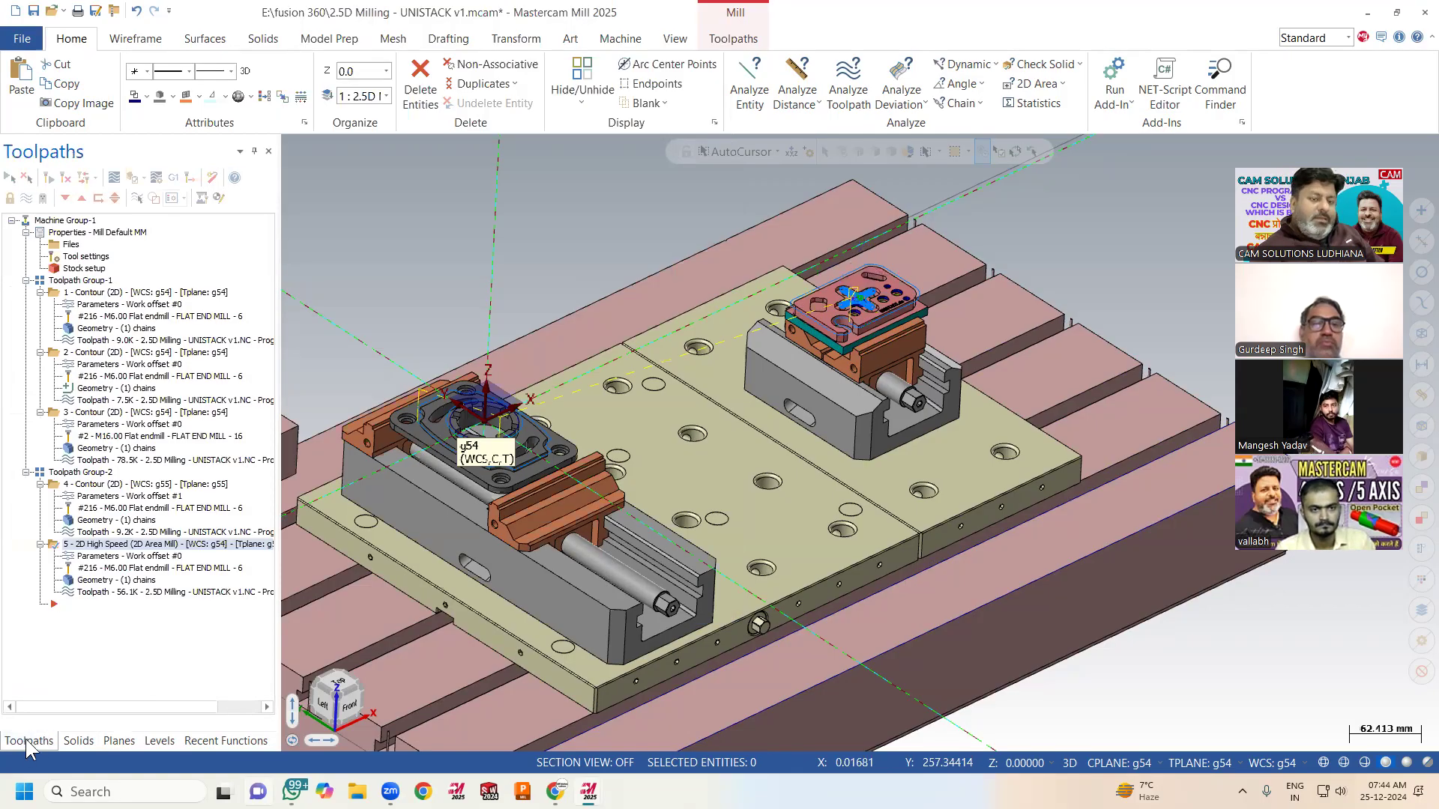
Collapse all five operations in Toolpath Group-1 and Toolpath Group-2
scroll(998, 343, down, 2)
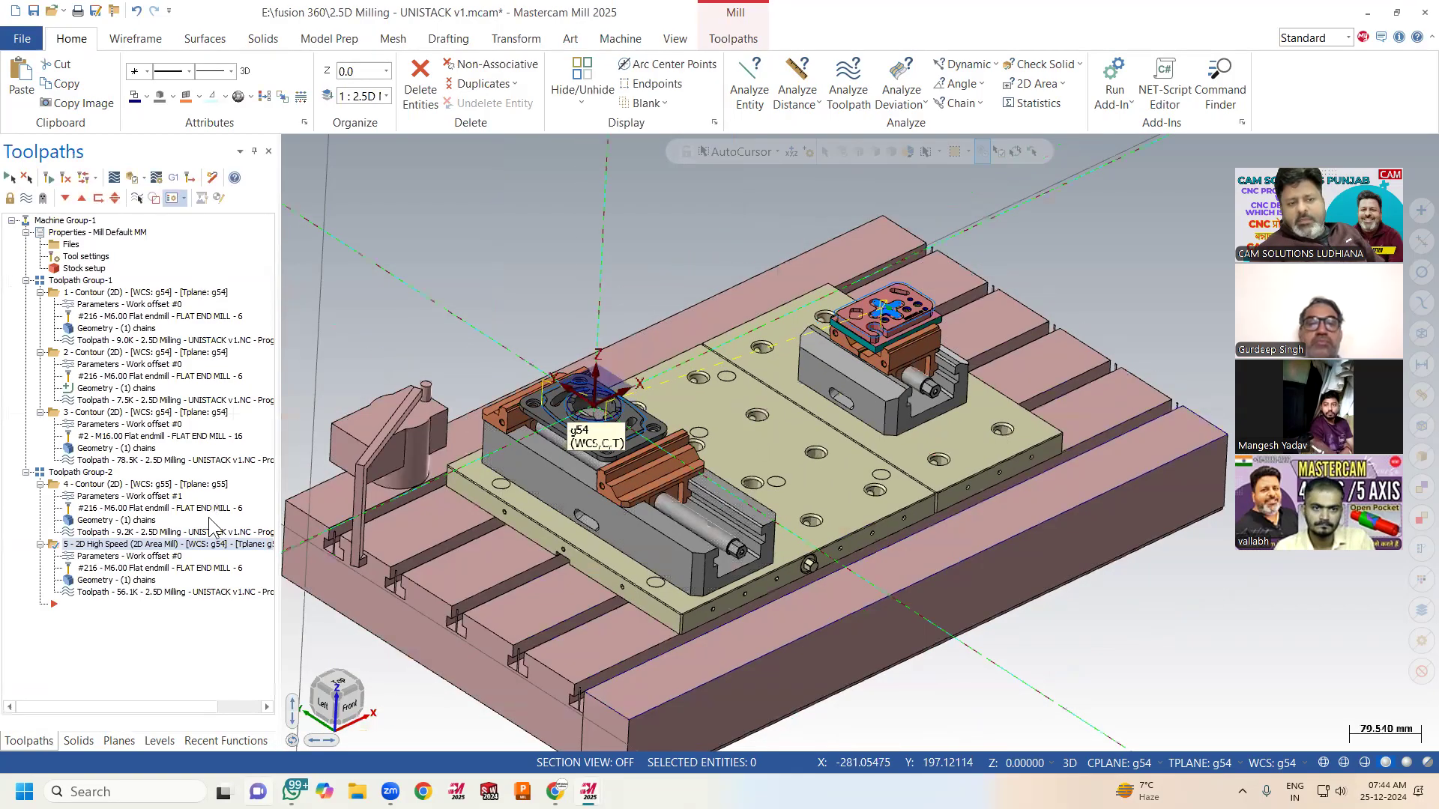
click(40, 292)
click(39, 304)
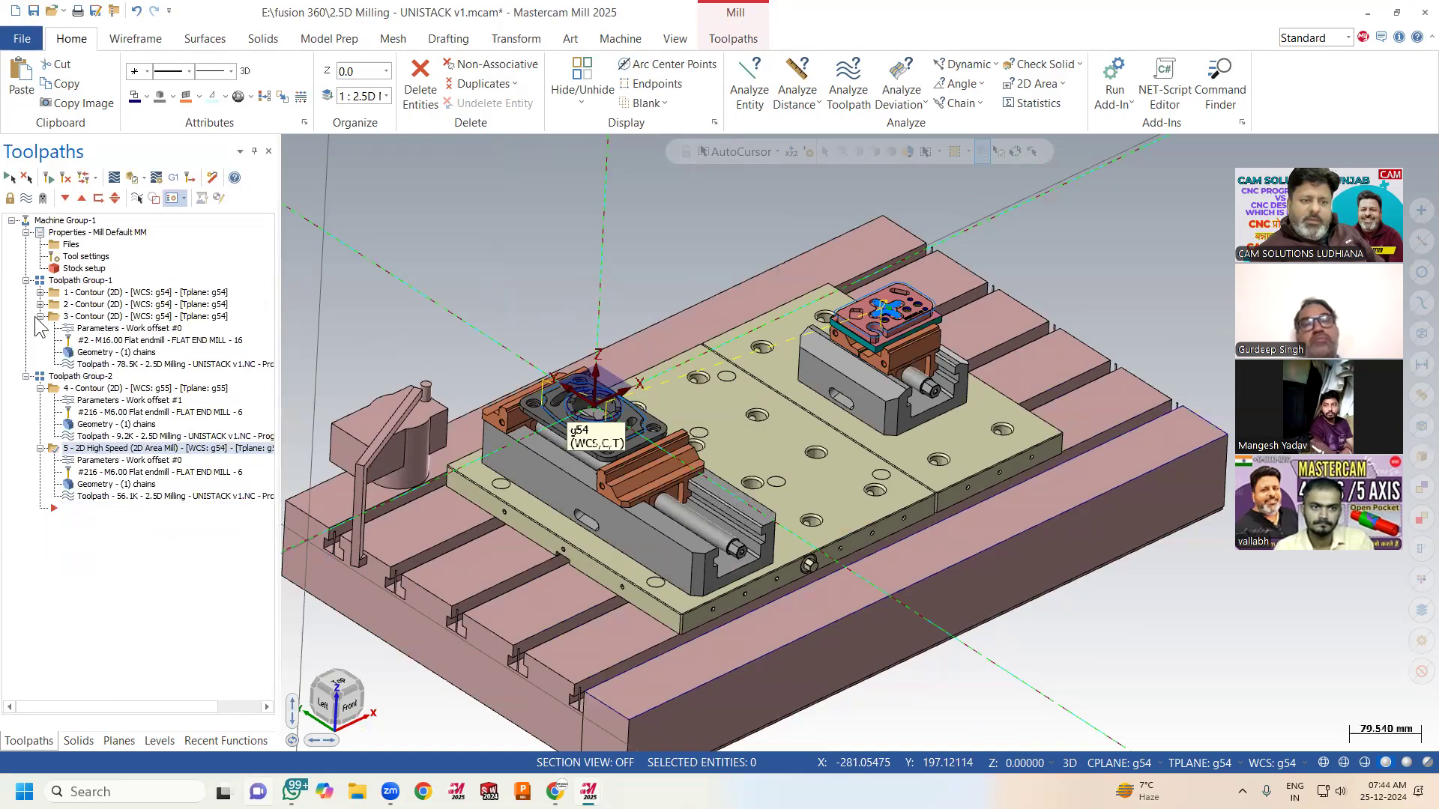
click(40, 316)
click(40, 340)
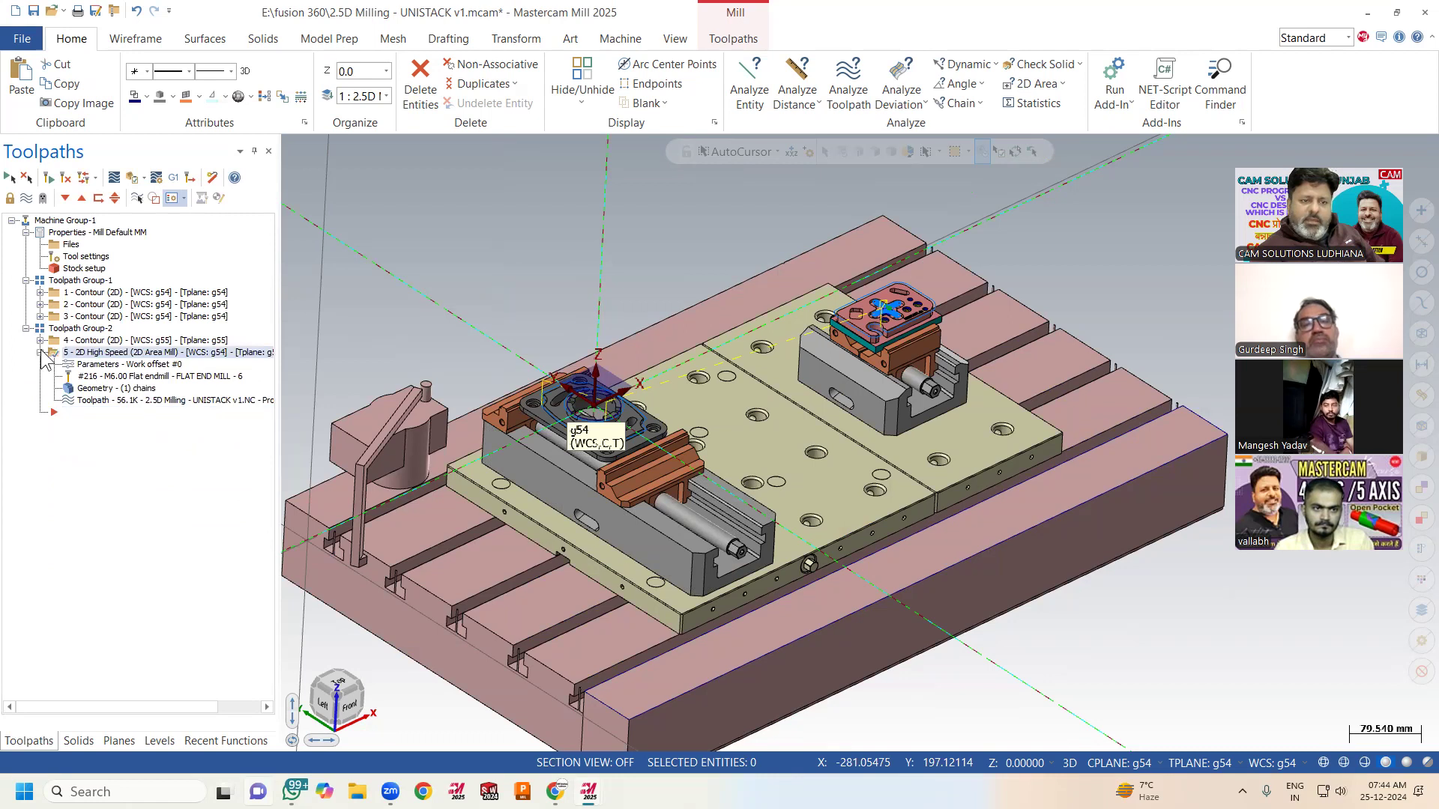
click(40, 352)
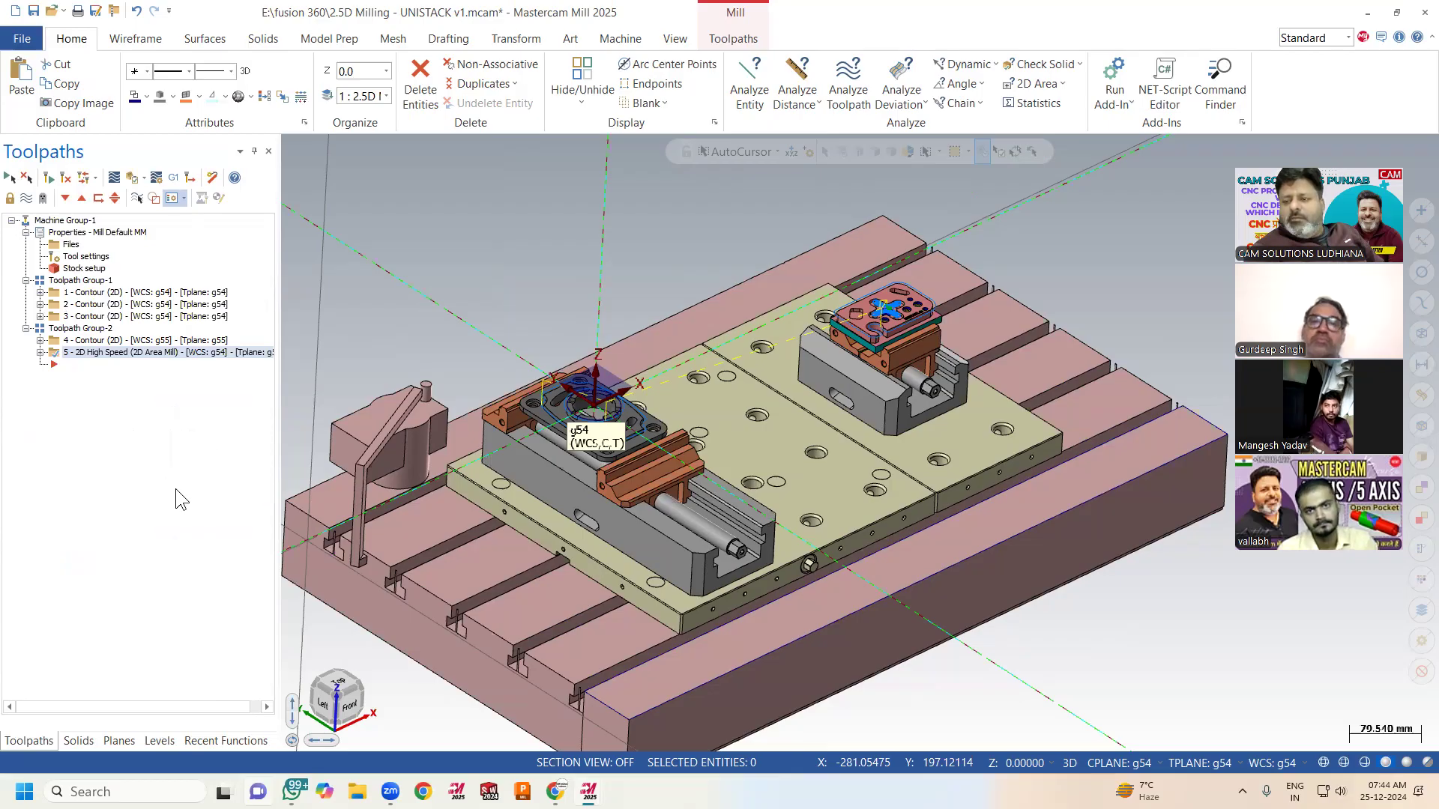
Renumber the work offsets of all Machine Group-1 operations, starting at 0 with increment 1 and matching existing offsets
click(83, 280)
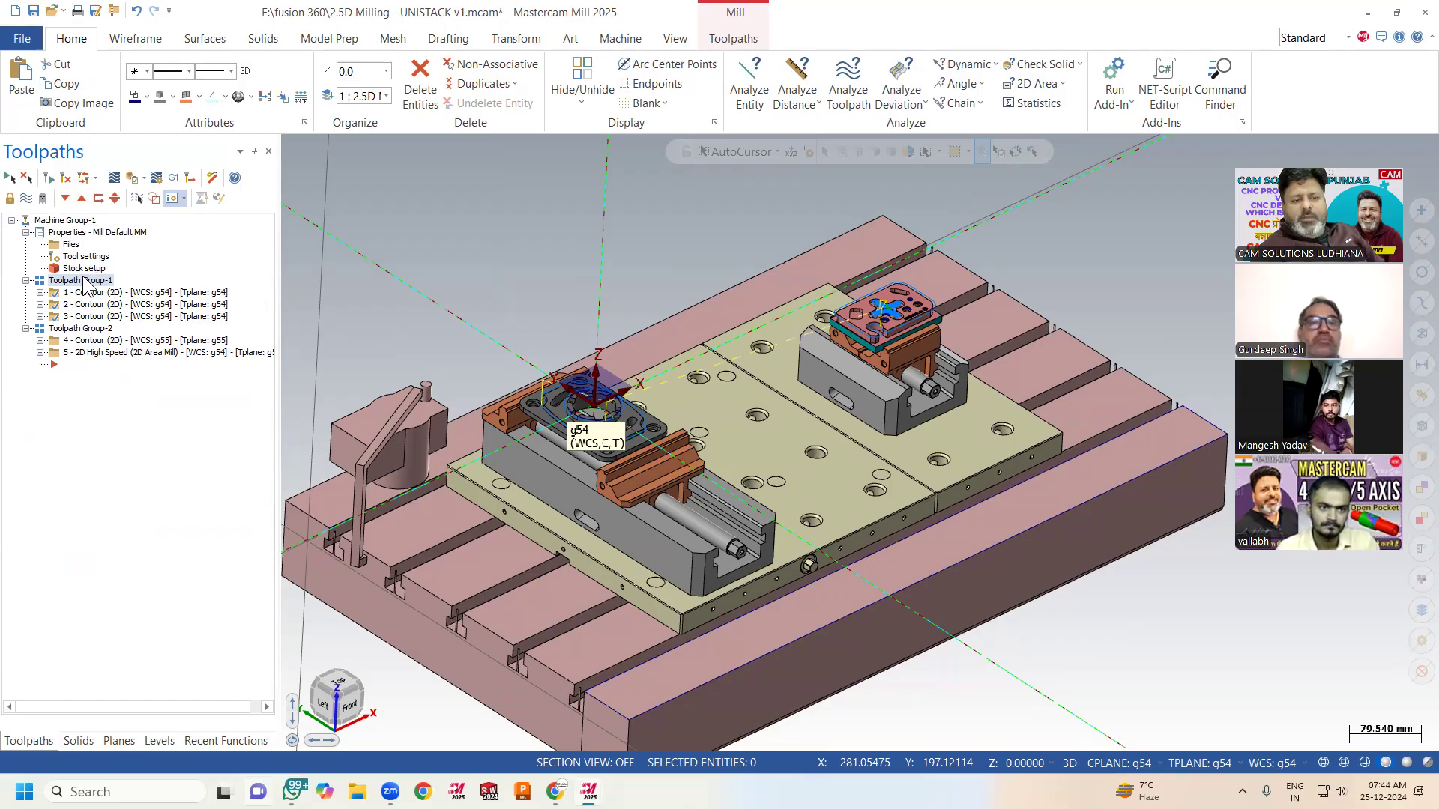
right_click(85, 285)
click(86, 223)
right_click(86, 223)
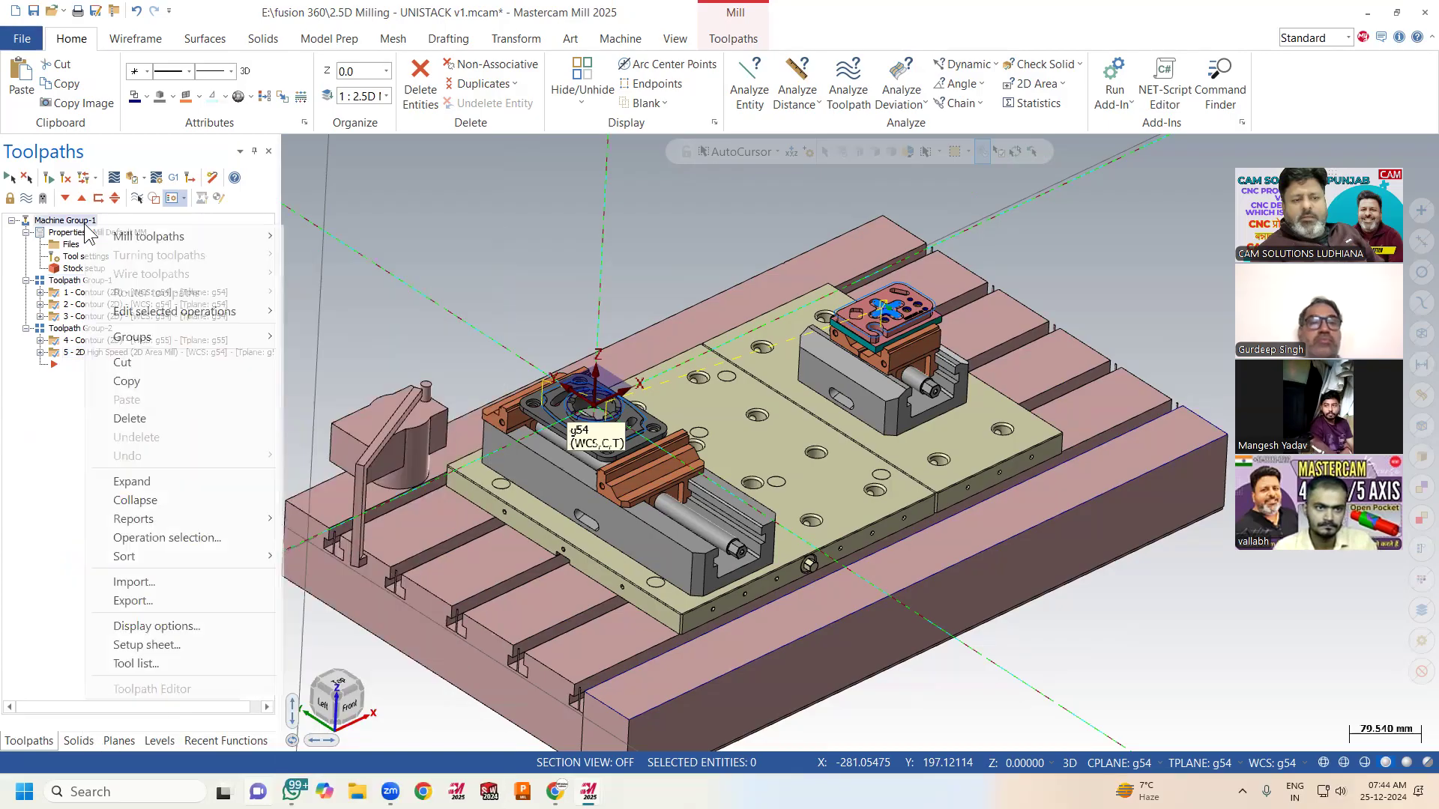
mouse_move(142, 318)
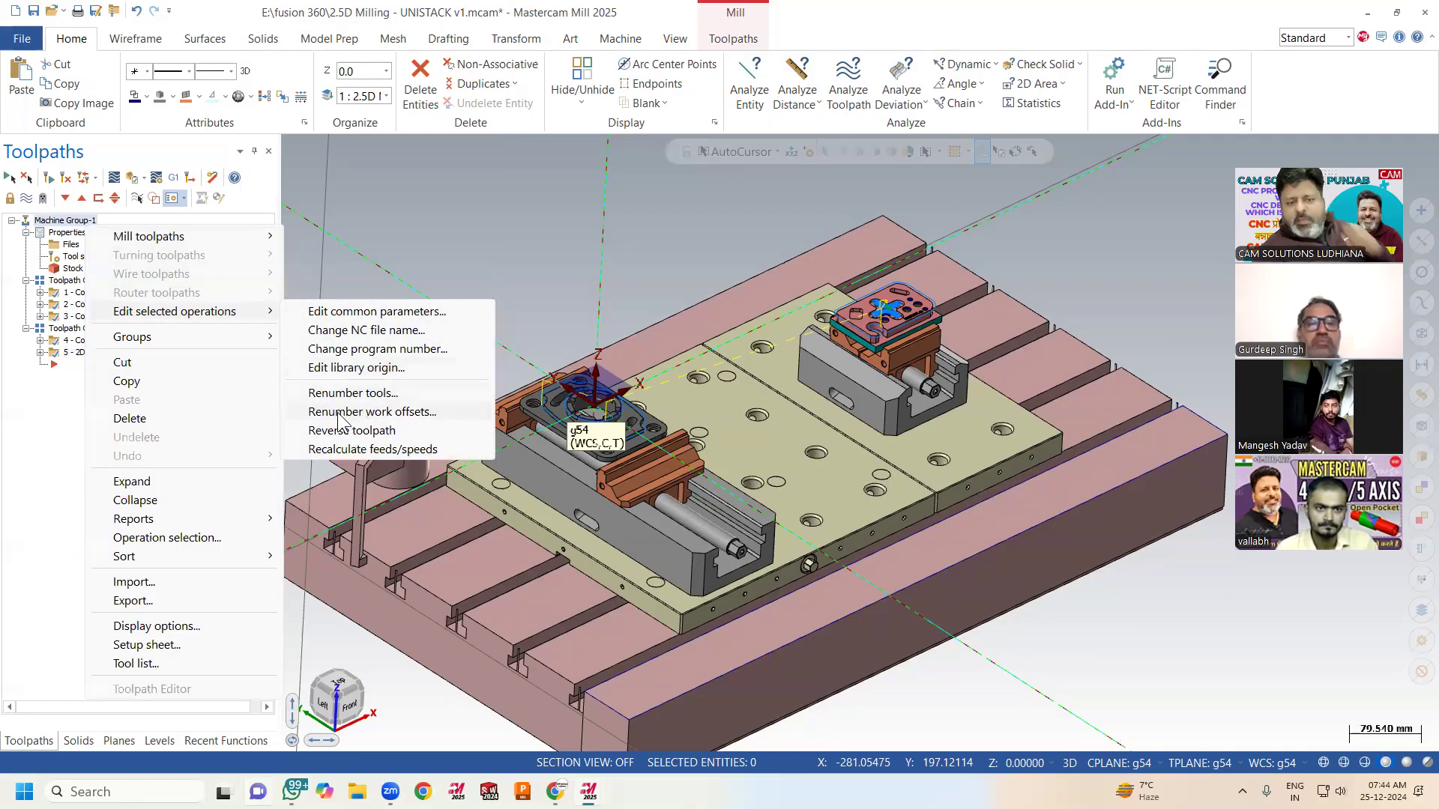
click(397, 412)
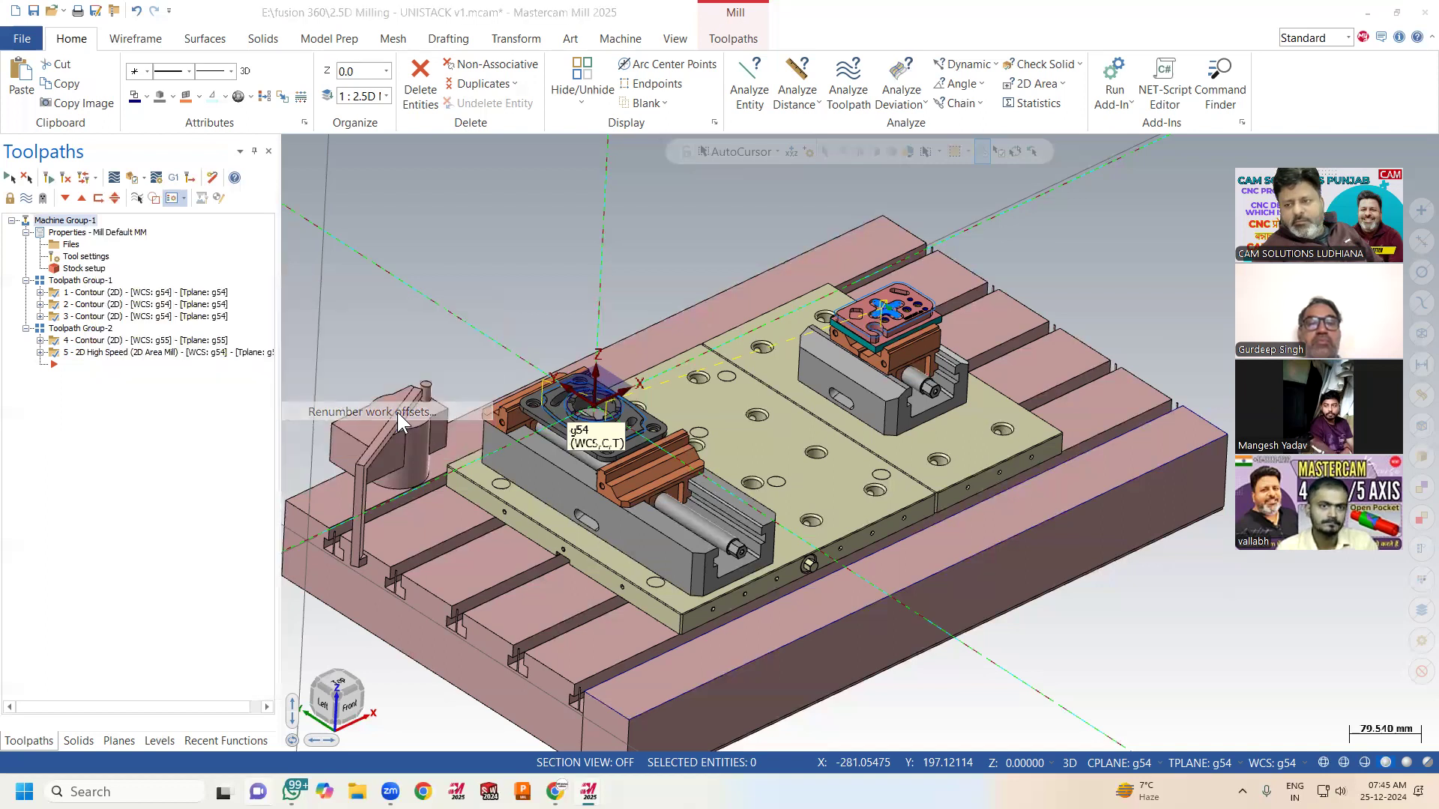
click(545, 234)
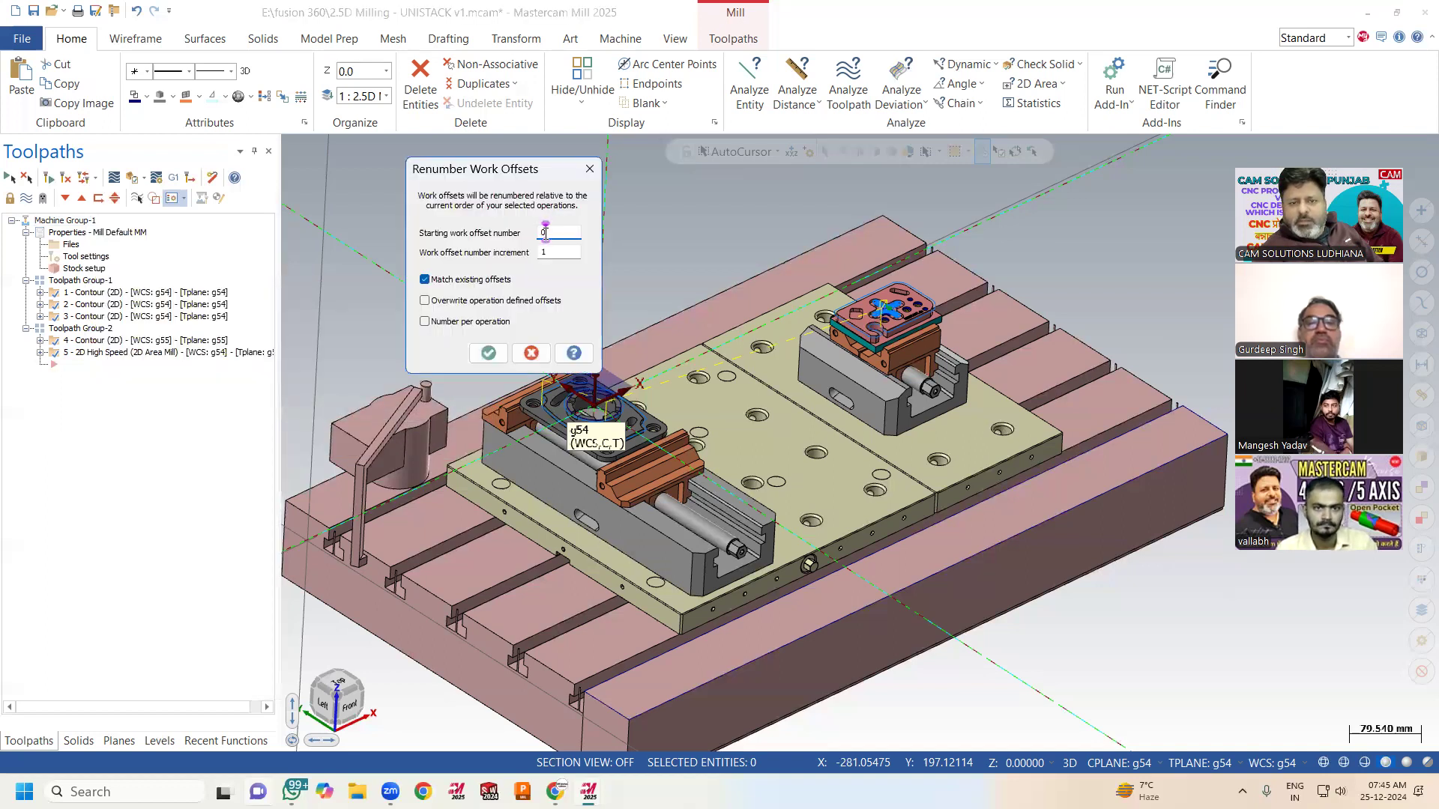
click(546, 253)
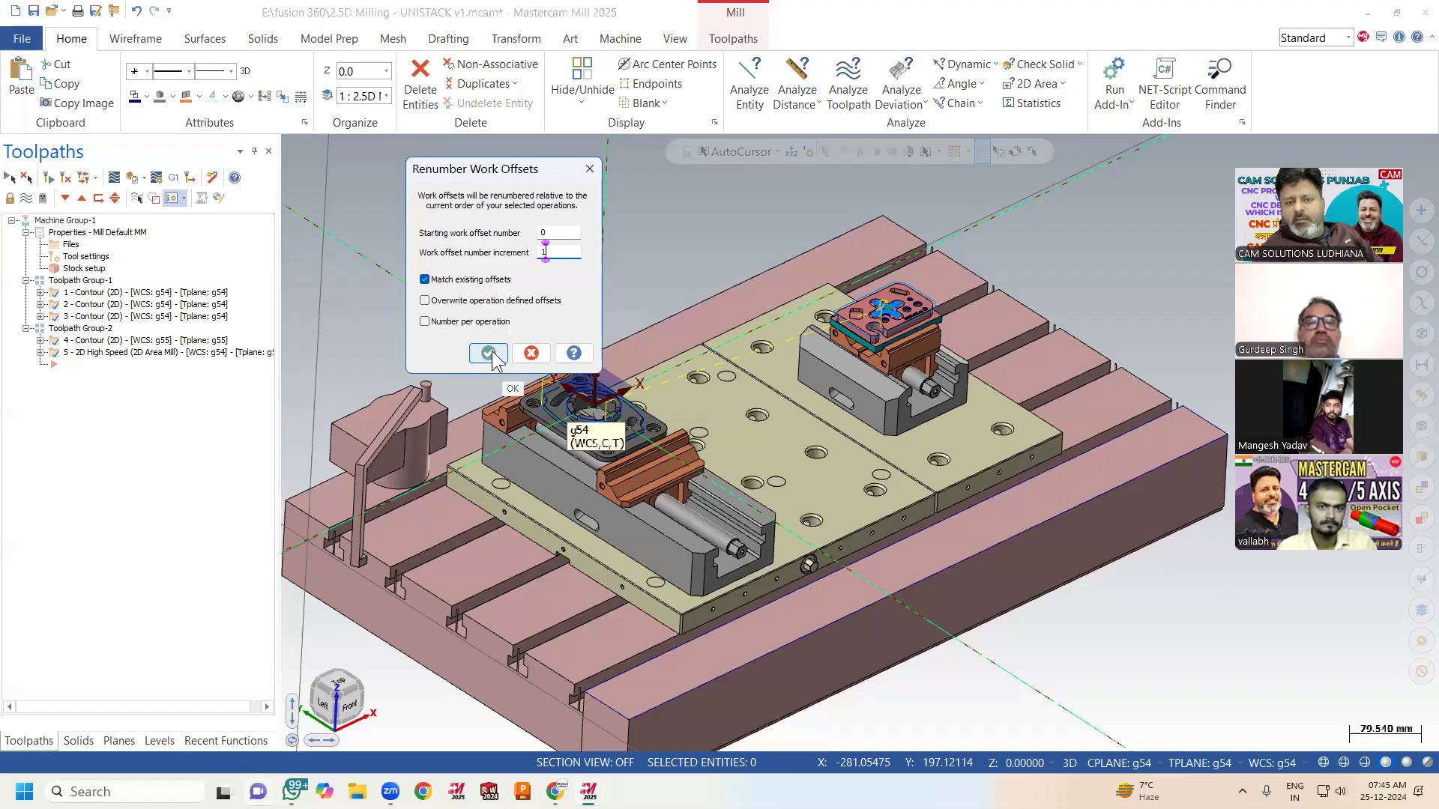
click(489, 353)
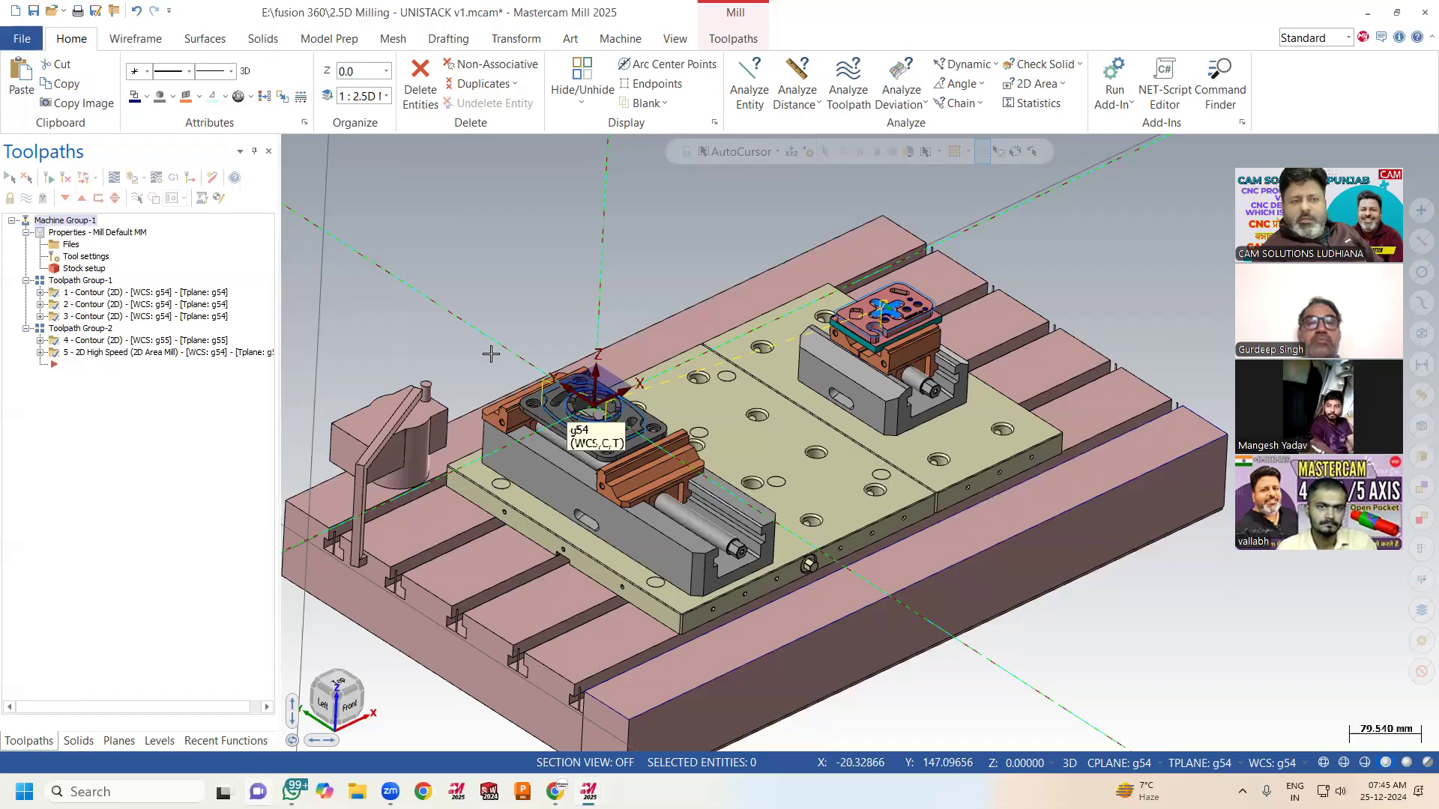
Expand all five operations in Toolpath Group-1 and Toolpath Group-2 to check their work offset numbers
click(40, 292)
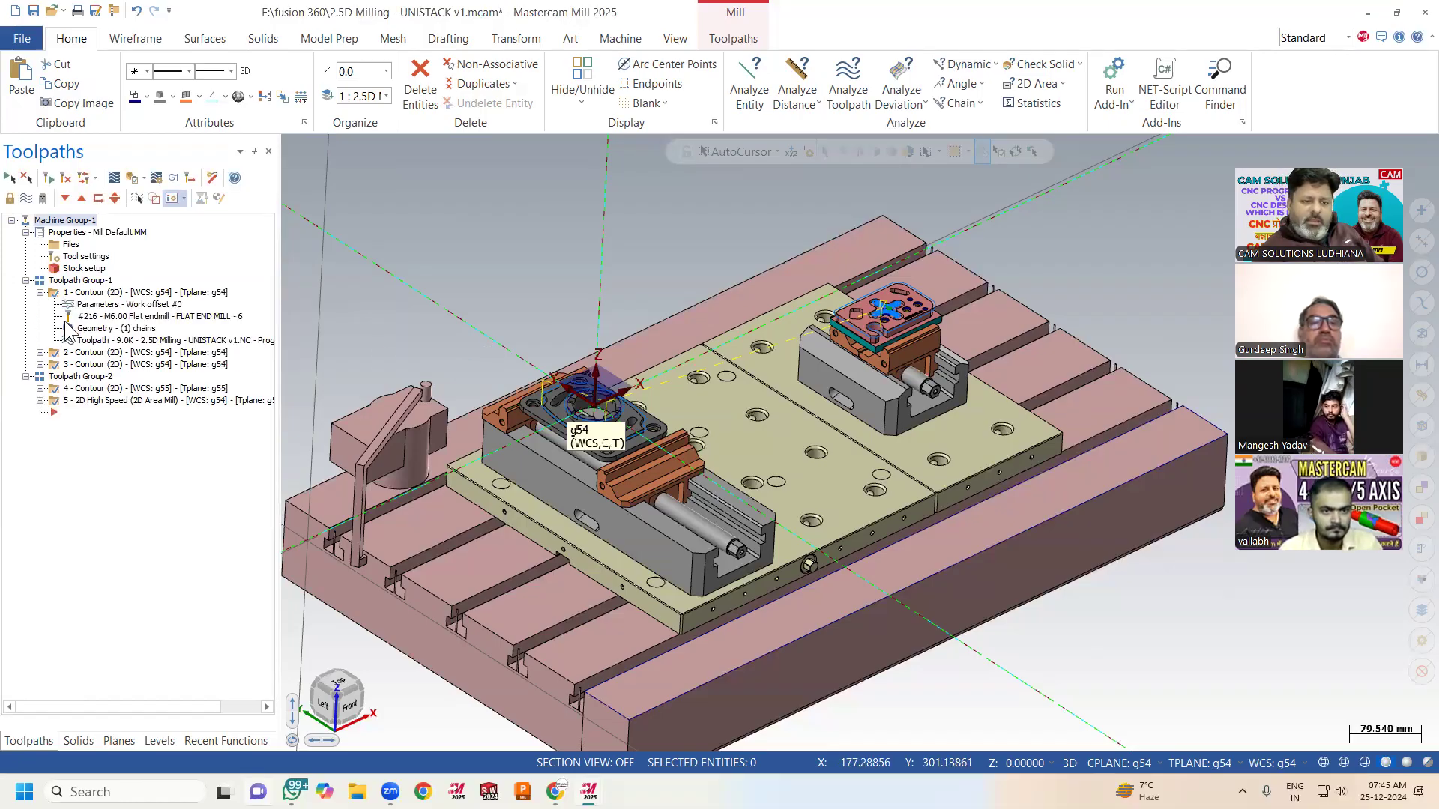
click(41, 352)
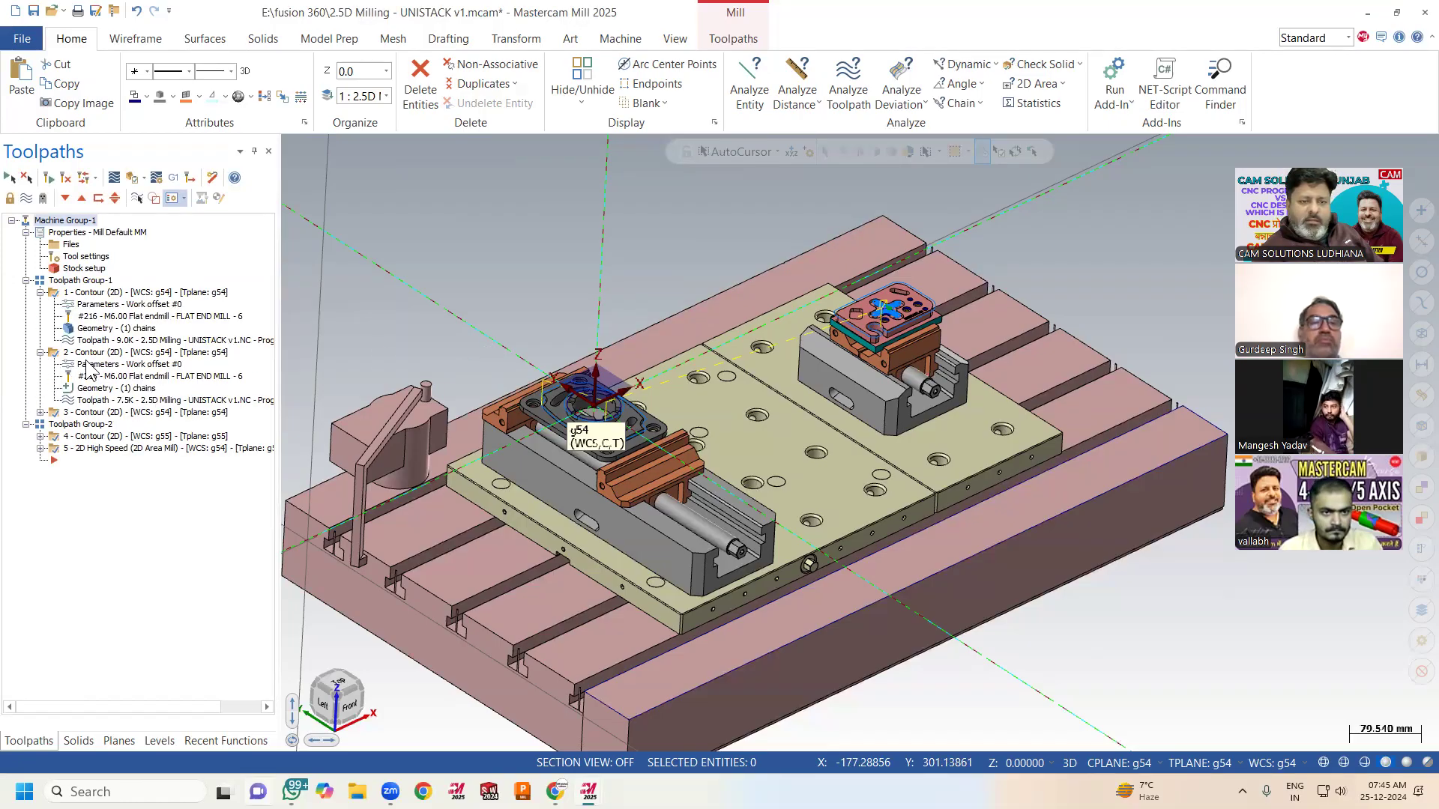
click(41, 412)
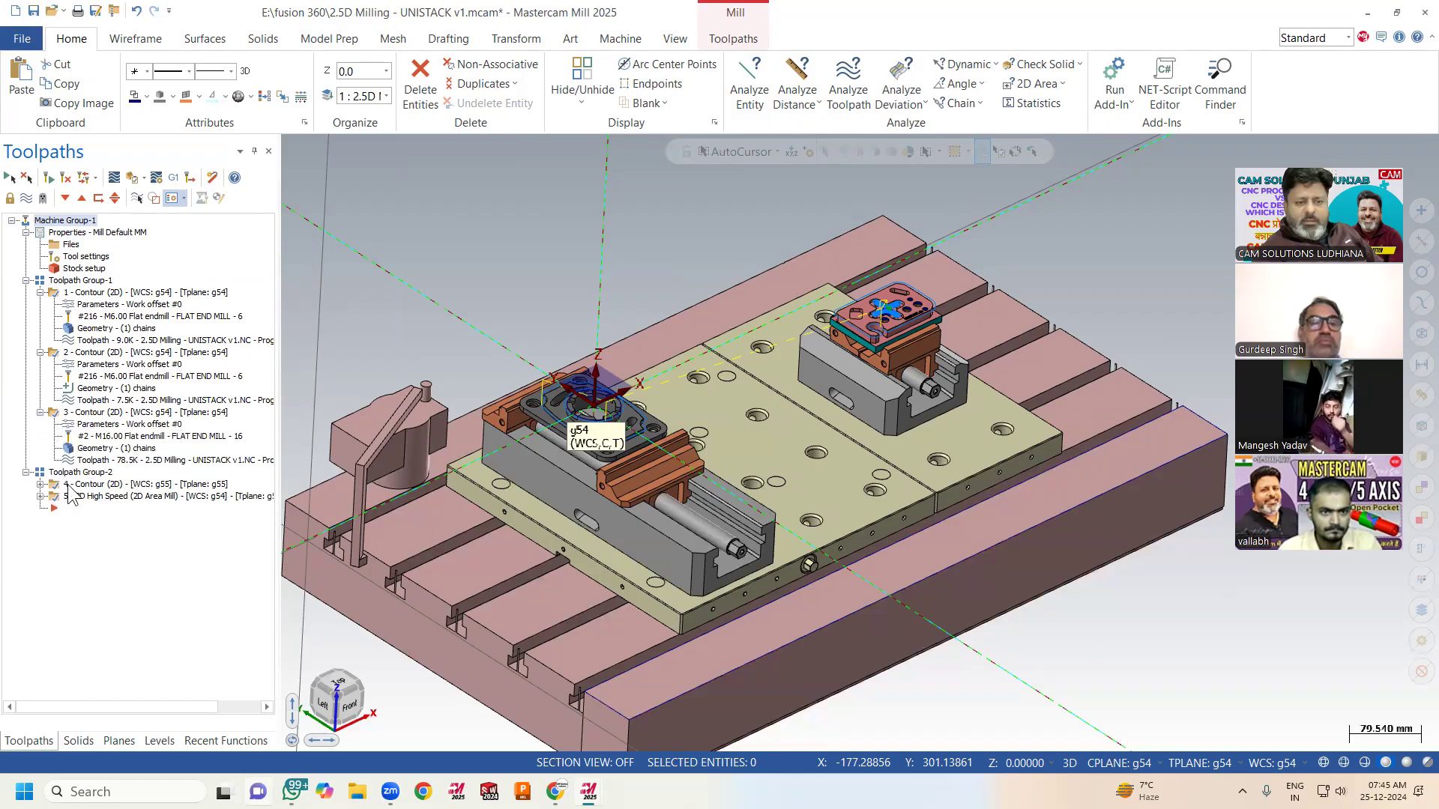
click(40, 484)
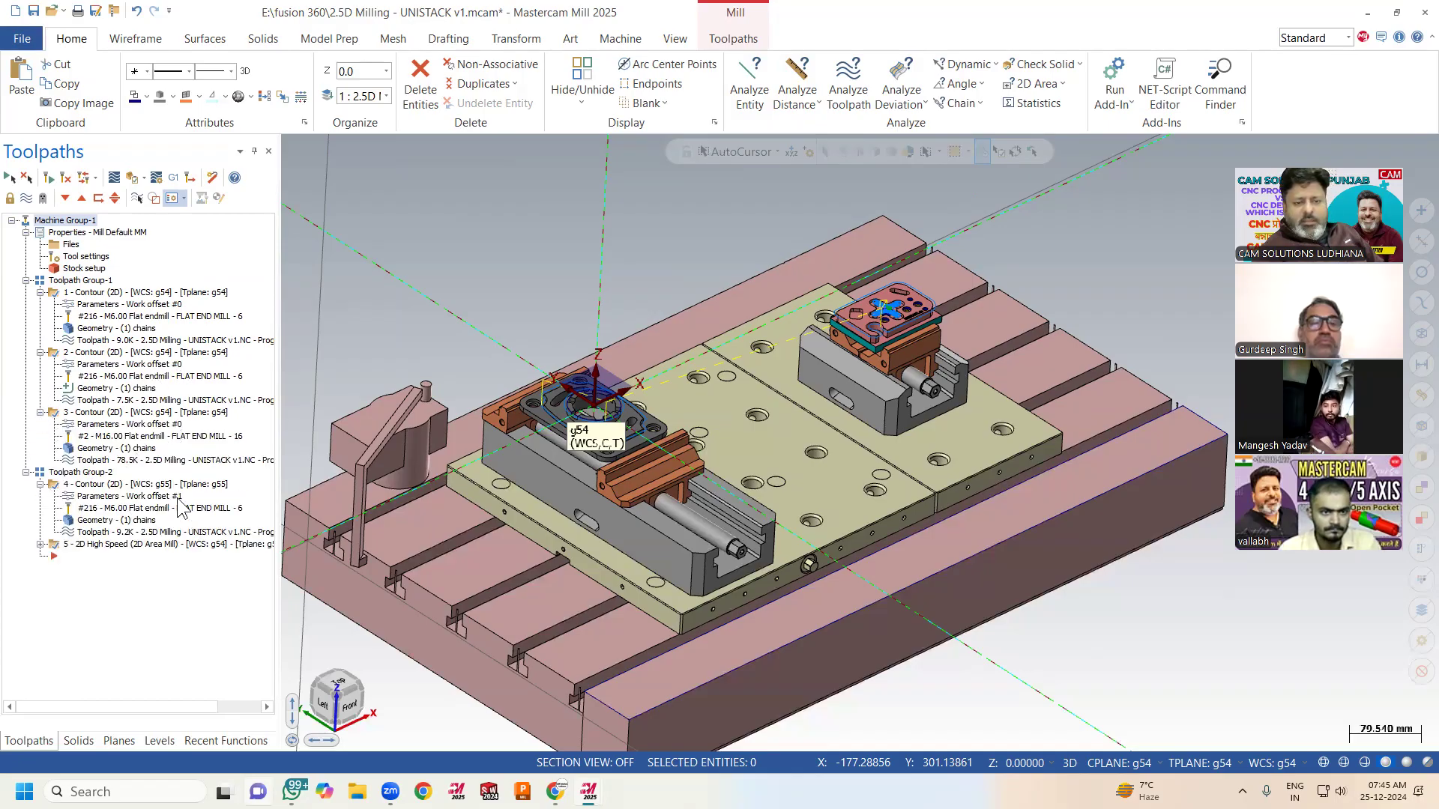
click(41, 544)
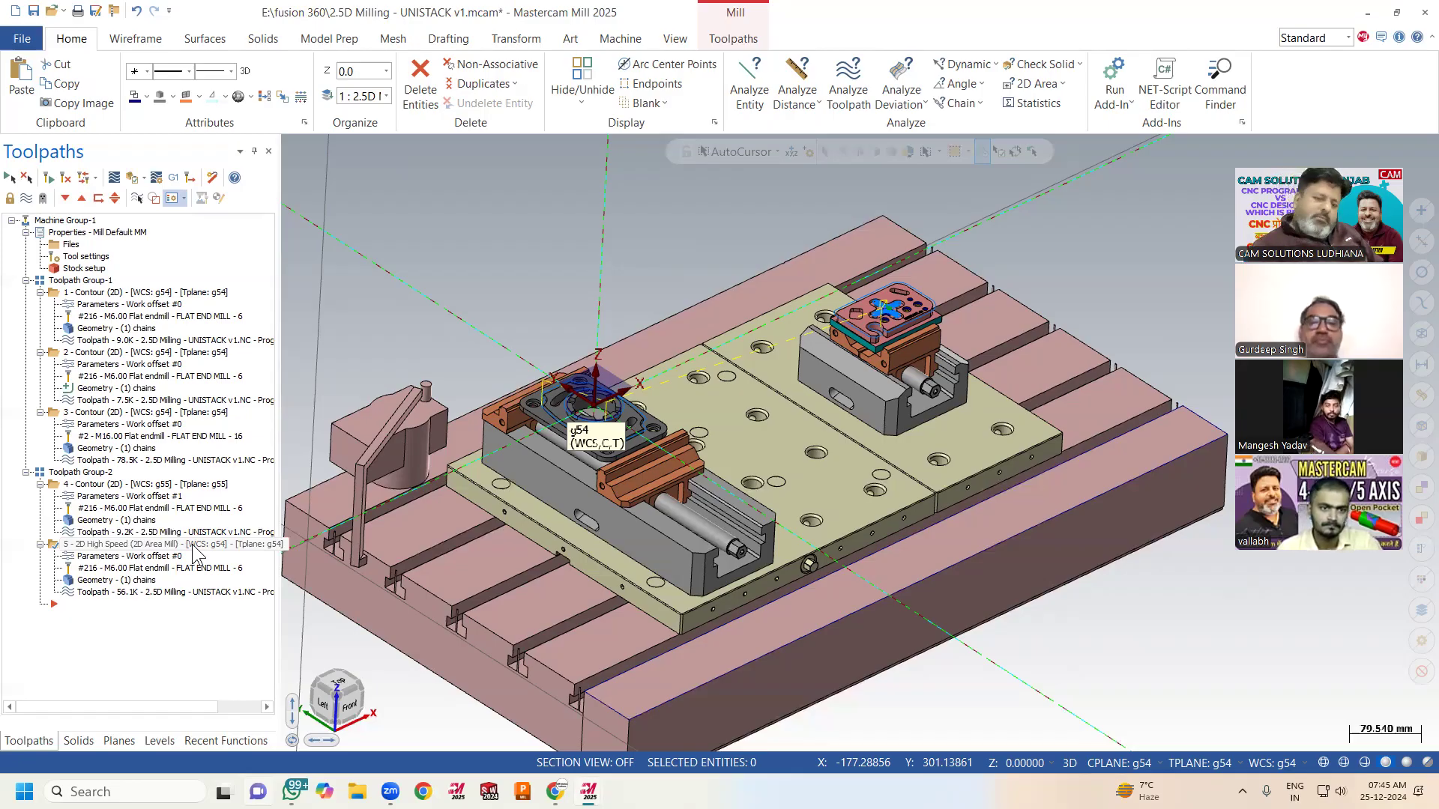
Set the tool plane, working coordinate system and construction plane of the 2D High Speed operation in Toolpath Group-2 to g55
click(138, 556)
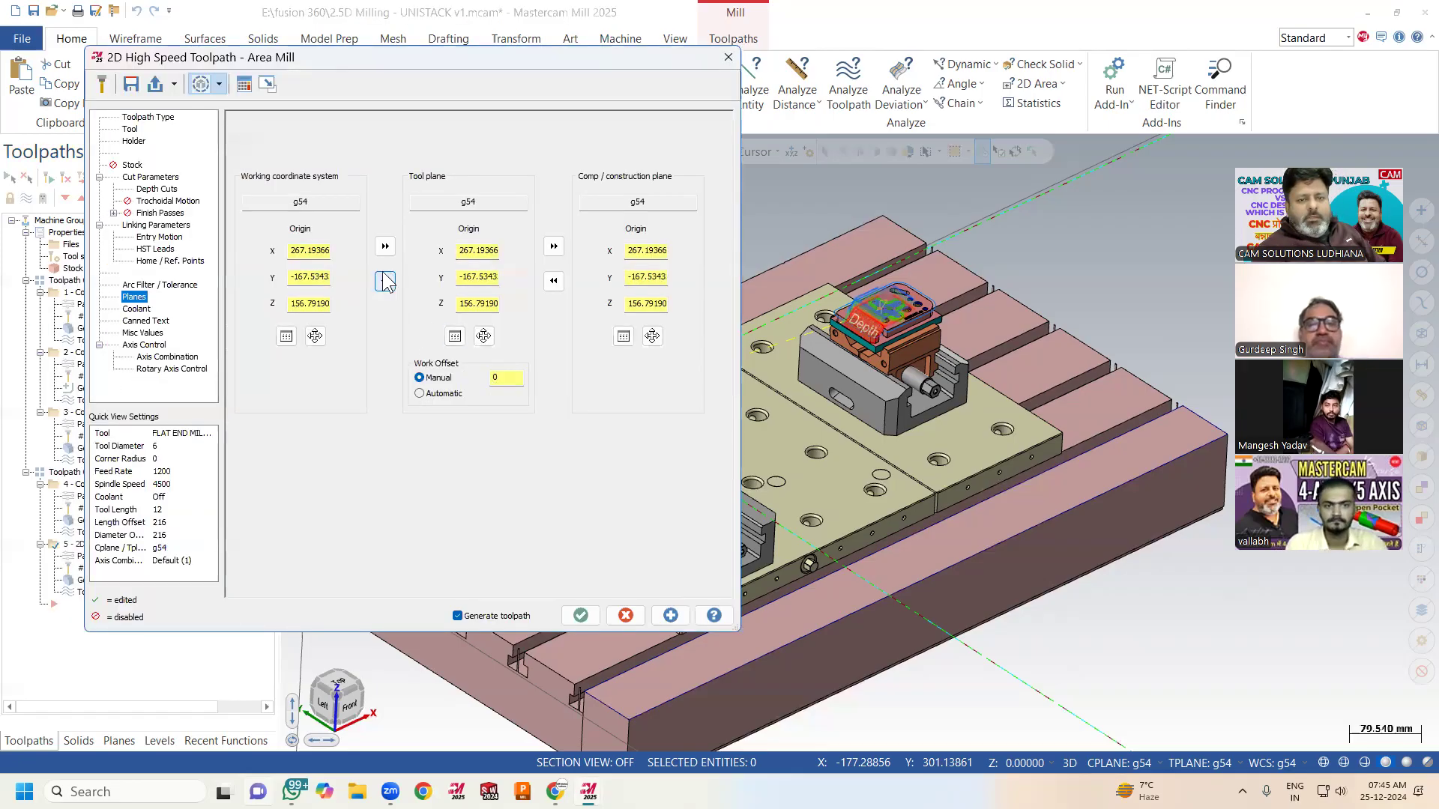
click(455, 336)
click(125, 301)
click(72, 320)
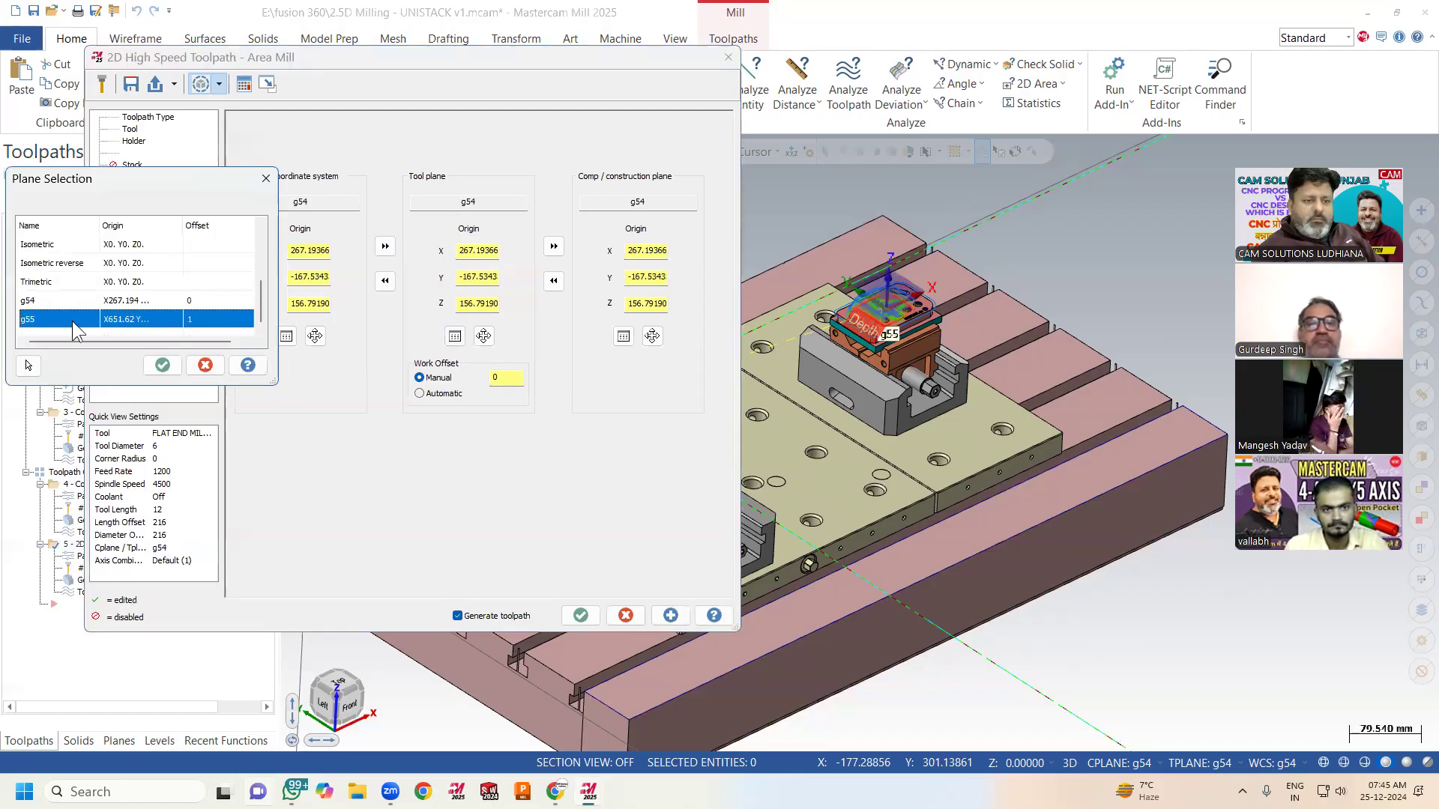
click(162, 365)
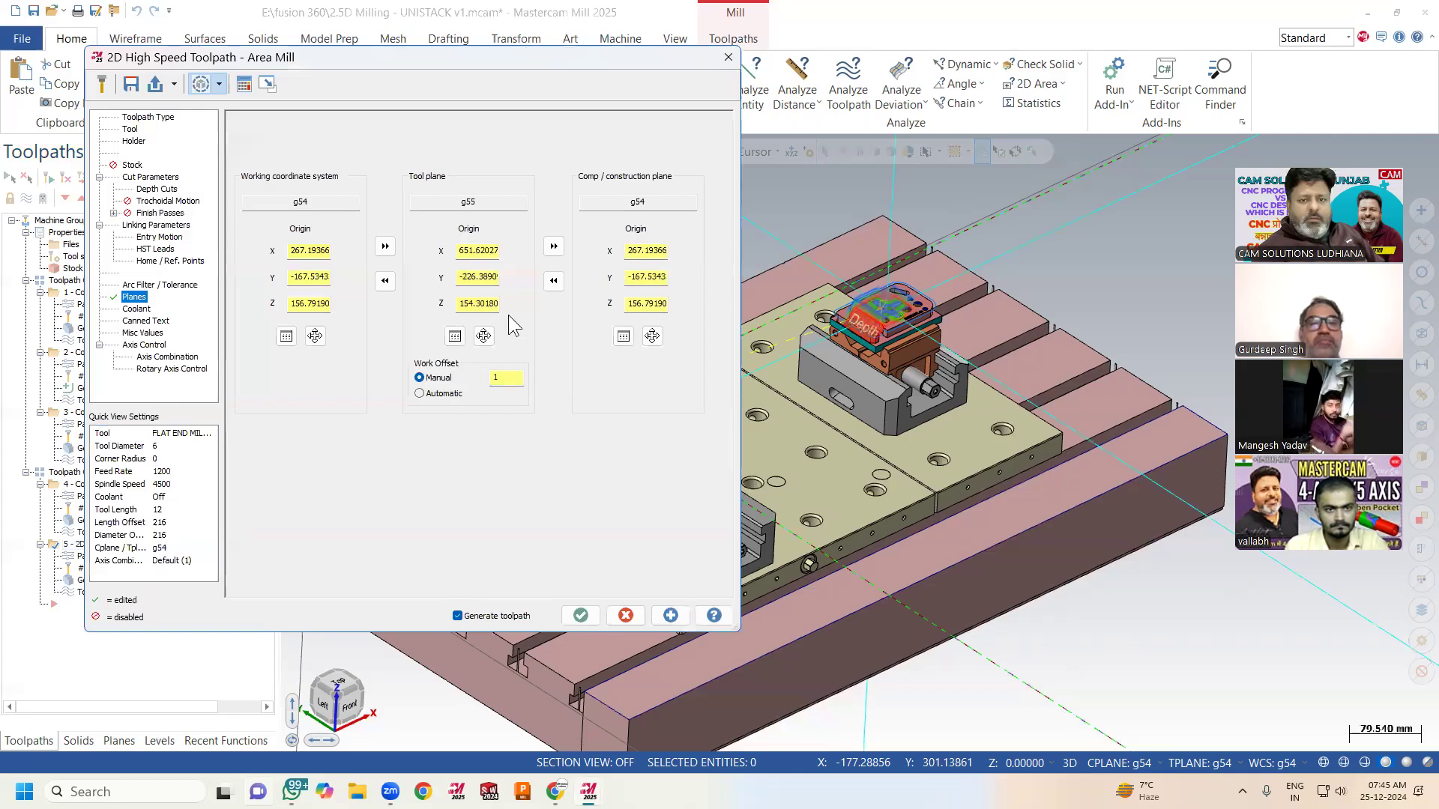
click(553, 247)
click(385, 281)
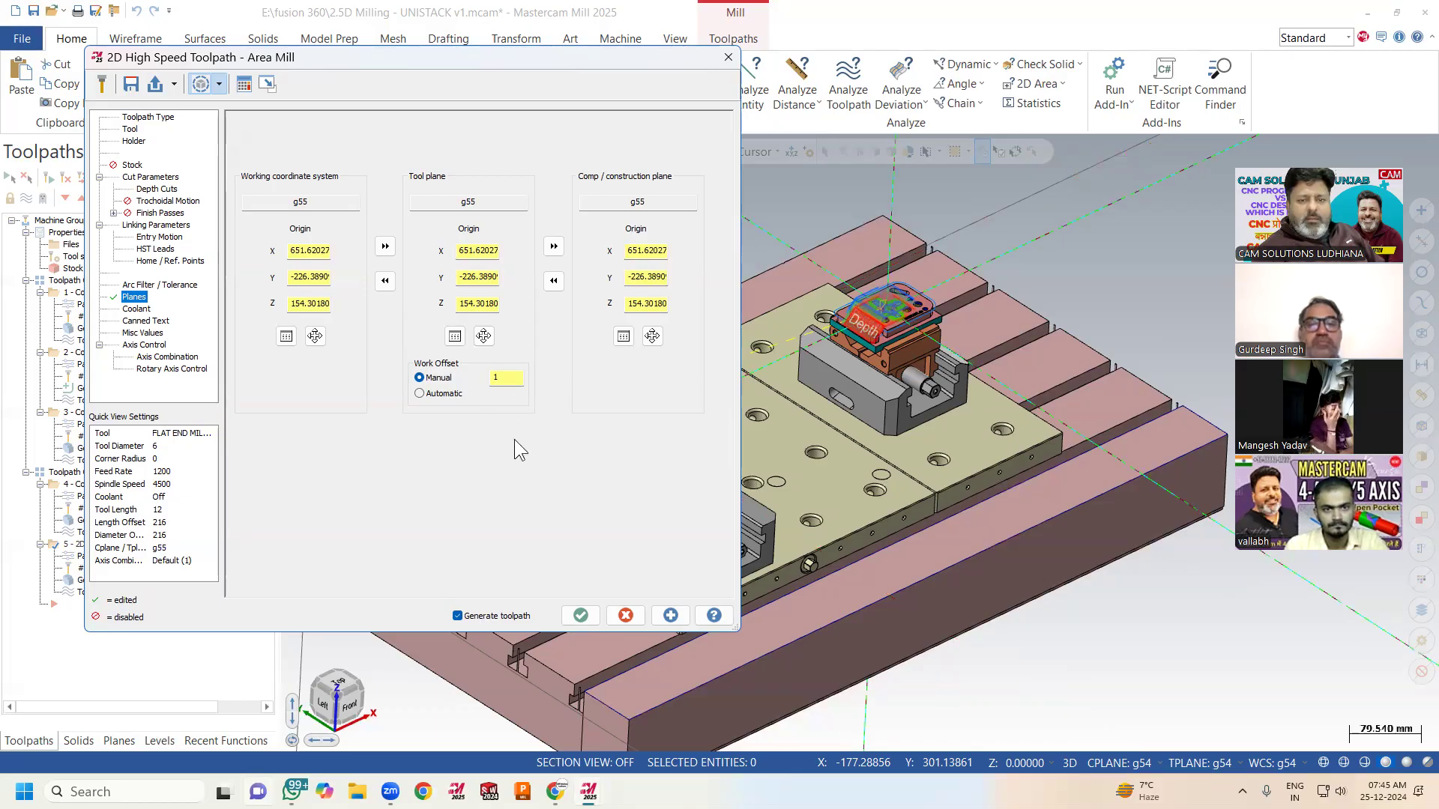
click(508, 376)
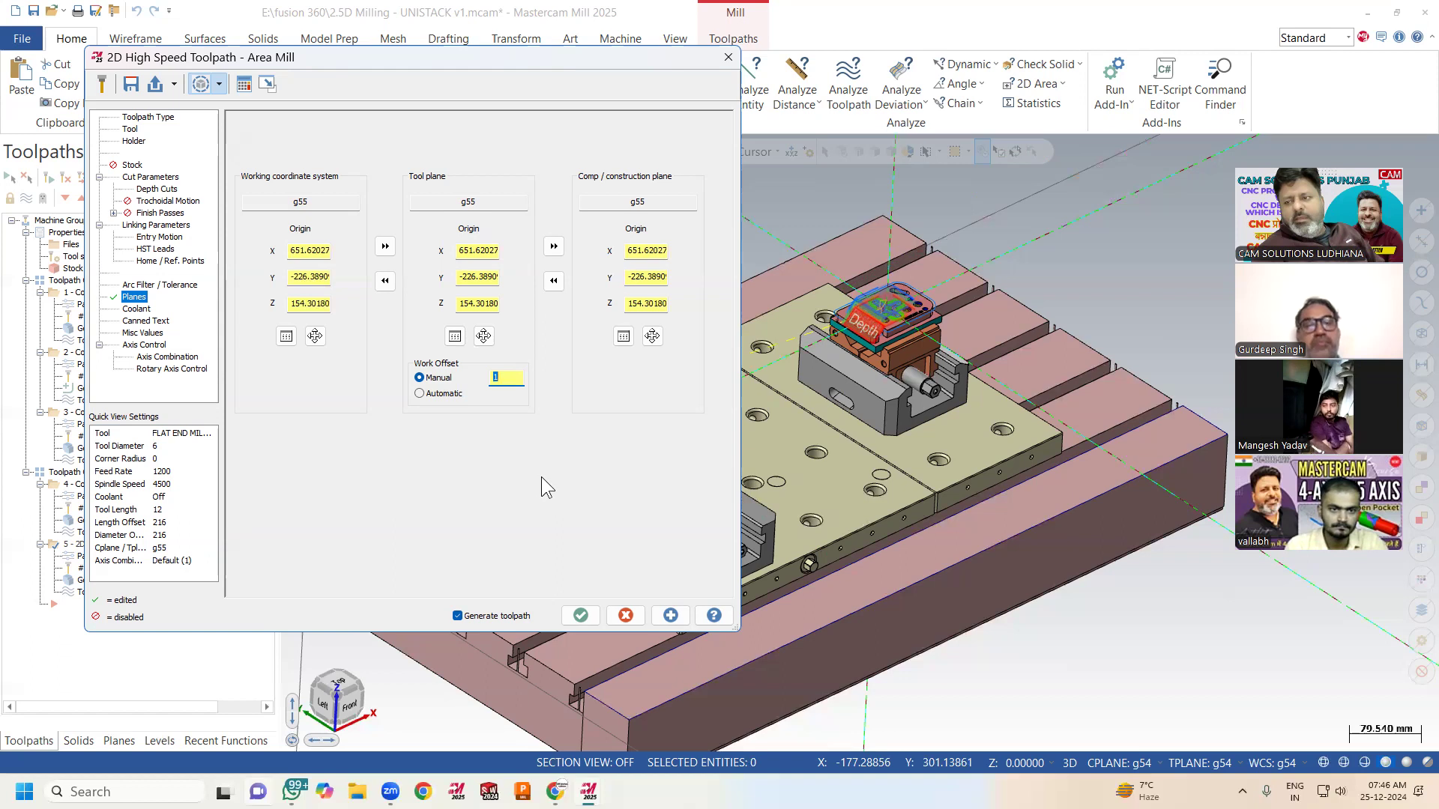
click(582, 616)
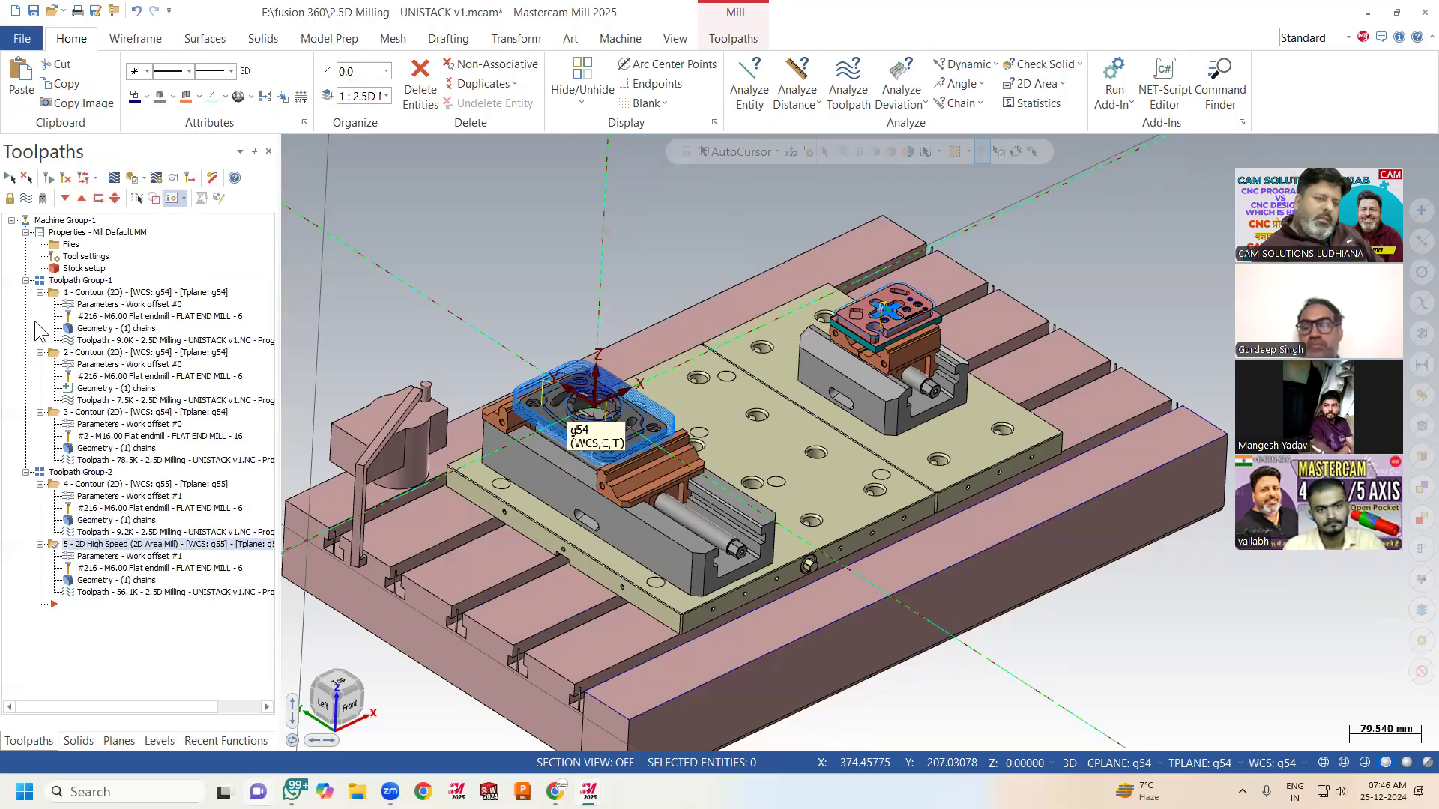
Collapse the details of every operation in both toolpath groups
click(40, 292)
click(40, 304)
click(40, 317)
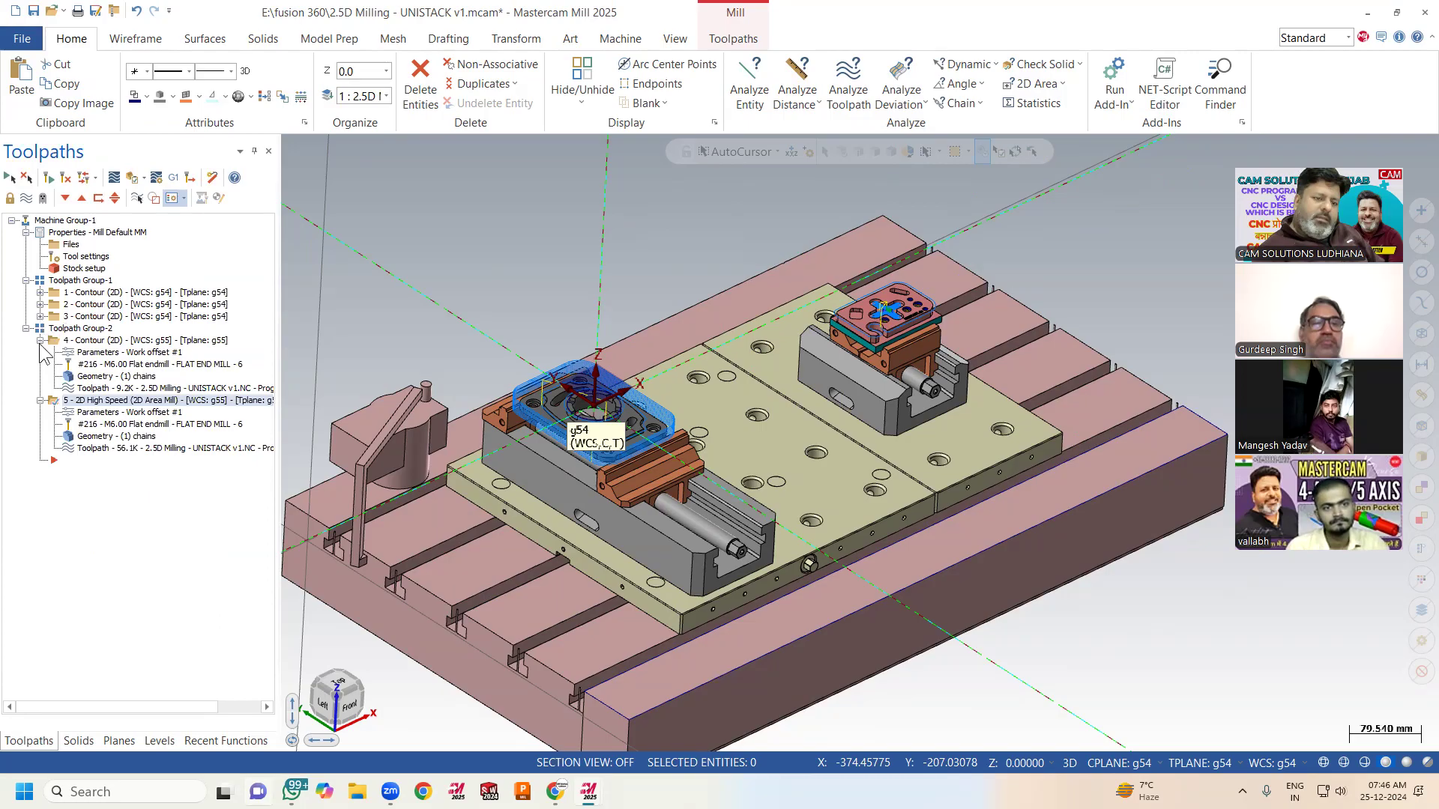
click(39, 340)
click(40, 352)
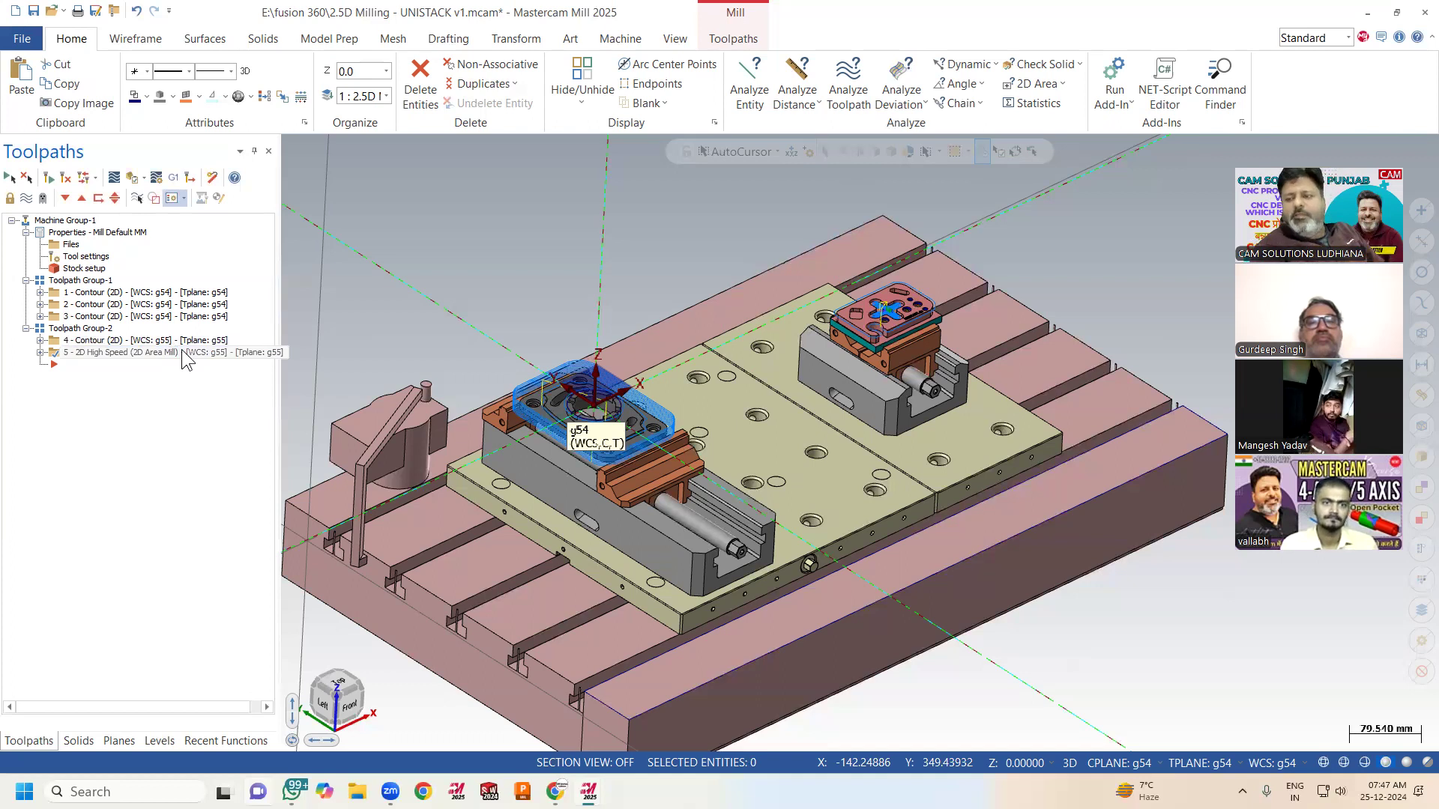
Start a new file, saving the current one, and draw a six-sided polygon of about 30.7 mm flat radius at the origin
click(15, 11)
click(709, 420)
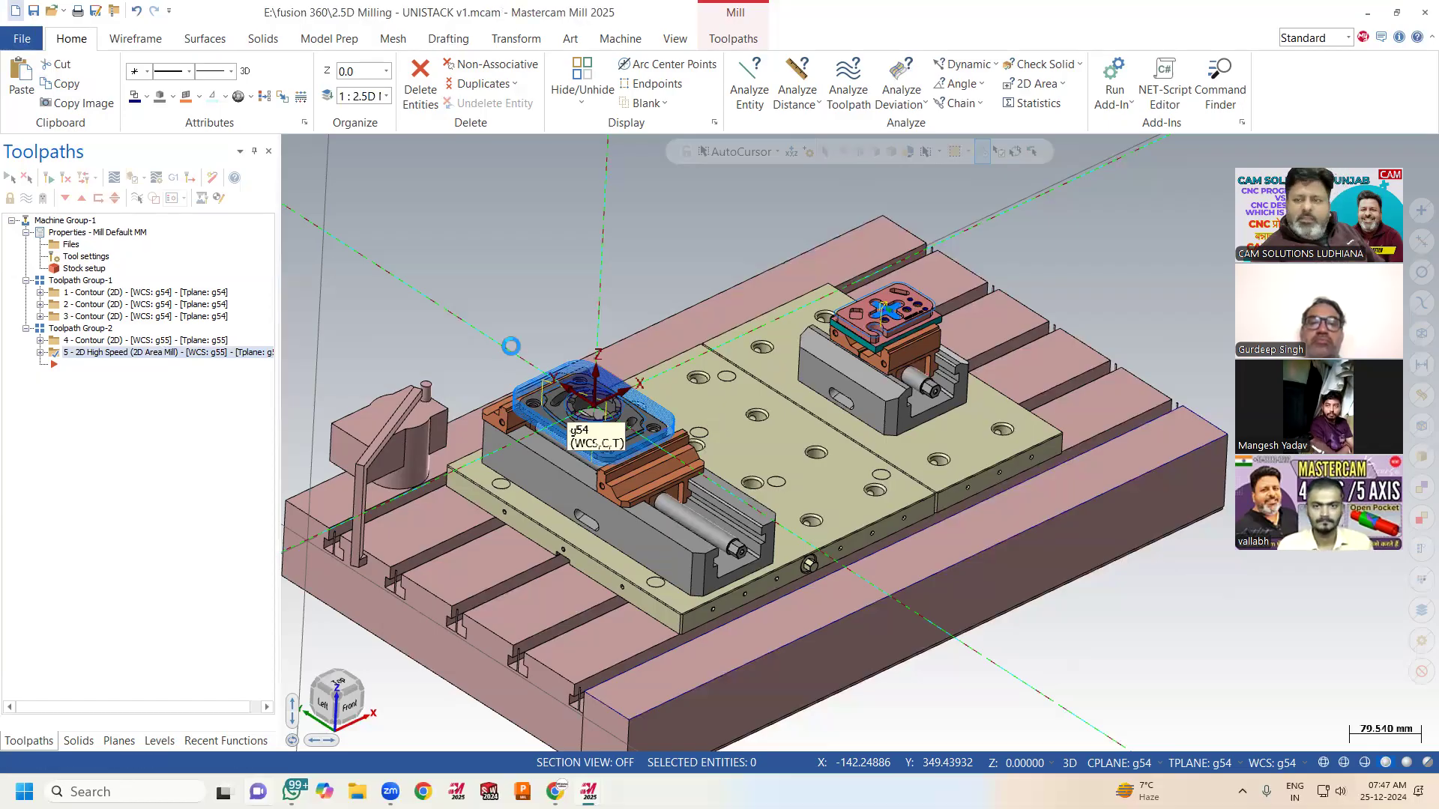
click(137, 40)
click(527, 98)
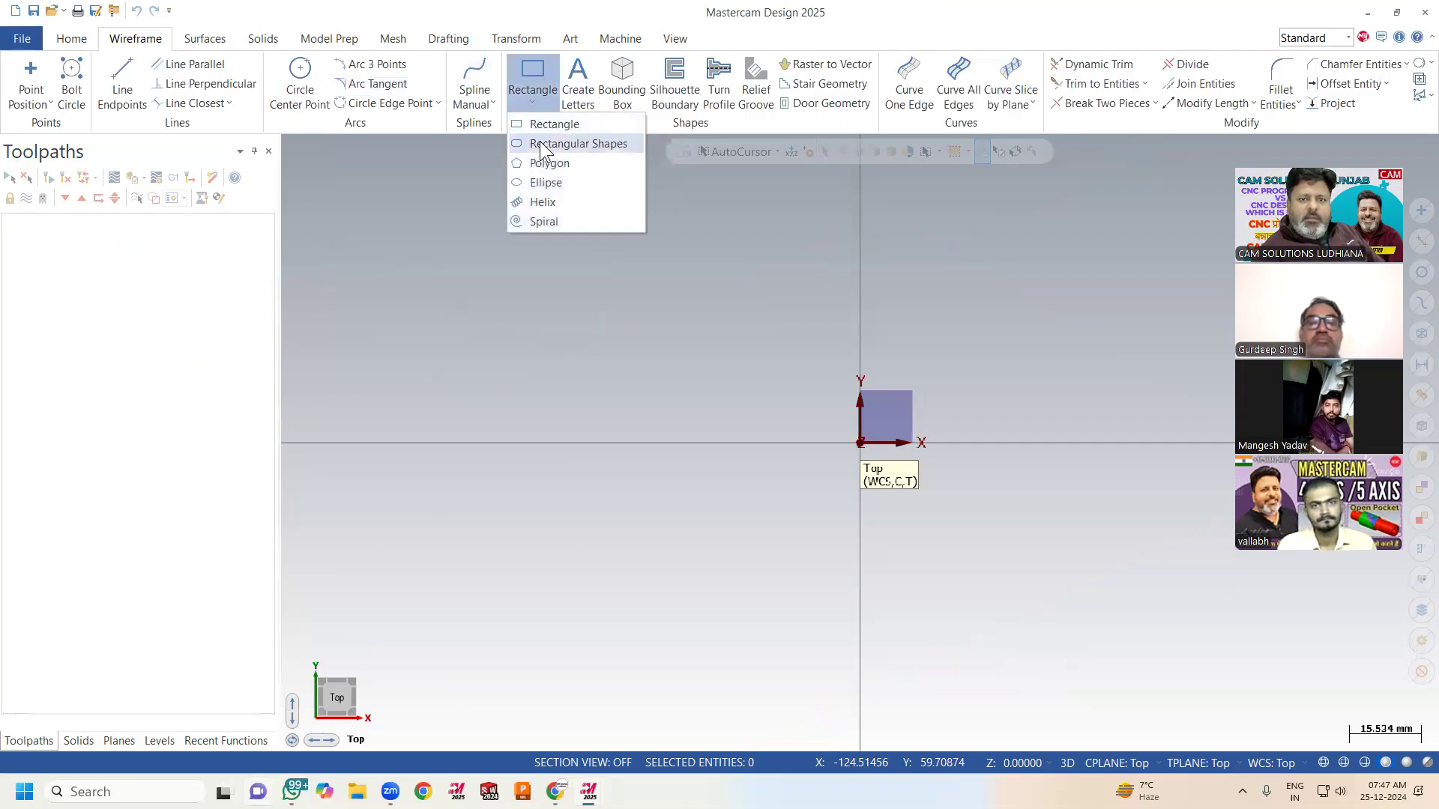
click(554, 165)
click(860, 442)
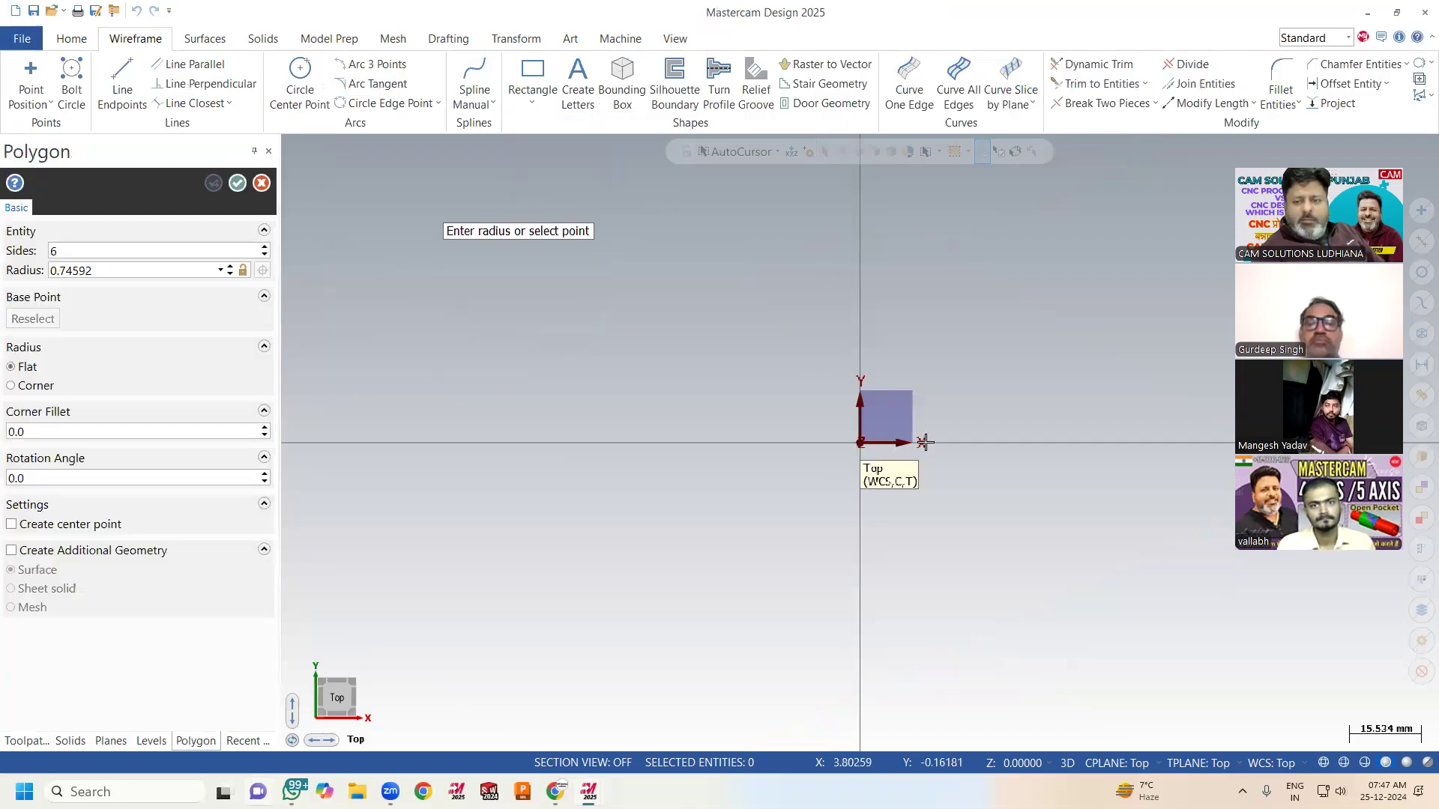
click(1002, 439)
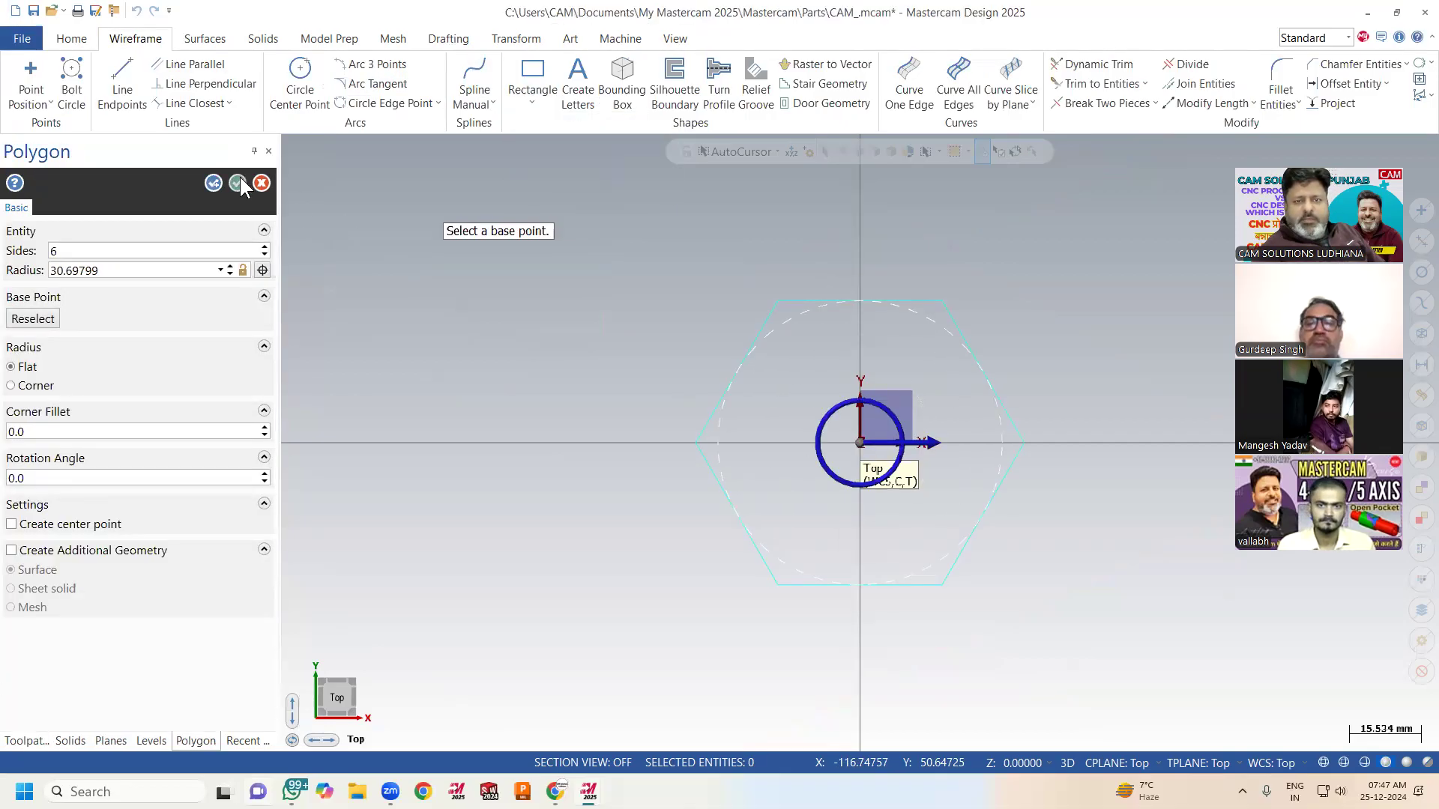
click(237, 182)
Extrude the hexagon as a new solid body about 71.15 mm long, extending backward along negative Z
middle_drag(523, 281, 604, 328)
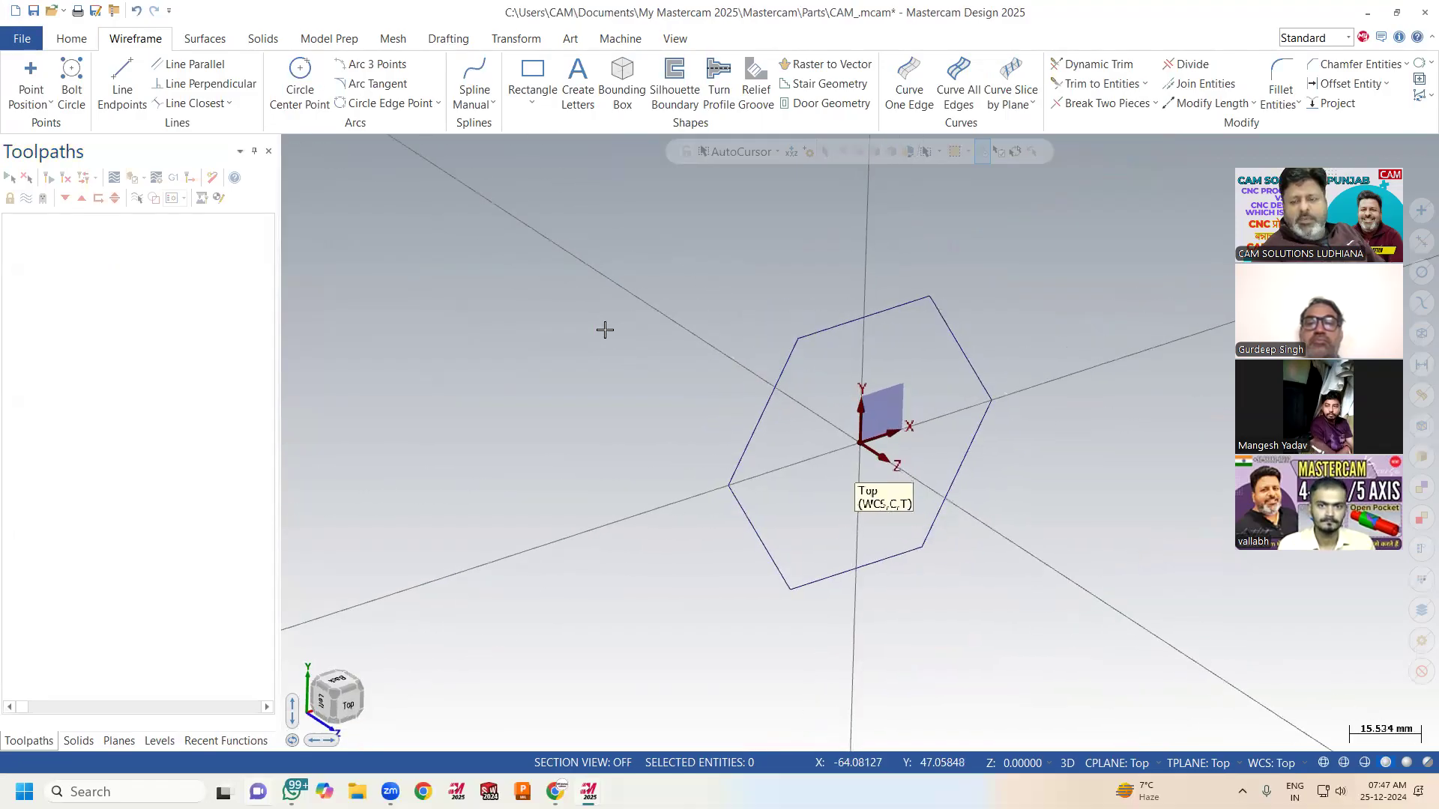
click(266, 38)
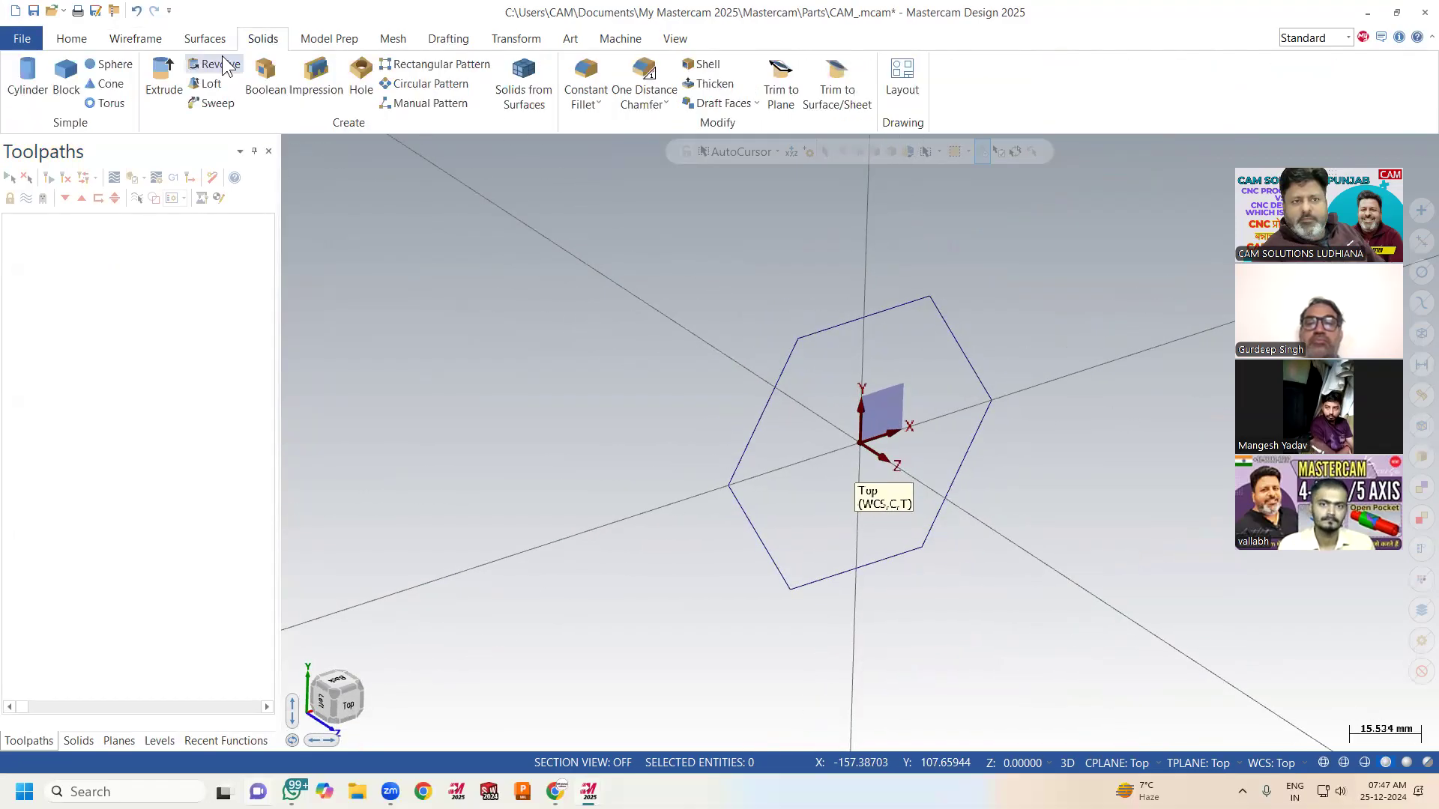
click(164, 78)
click(777, 372)
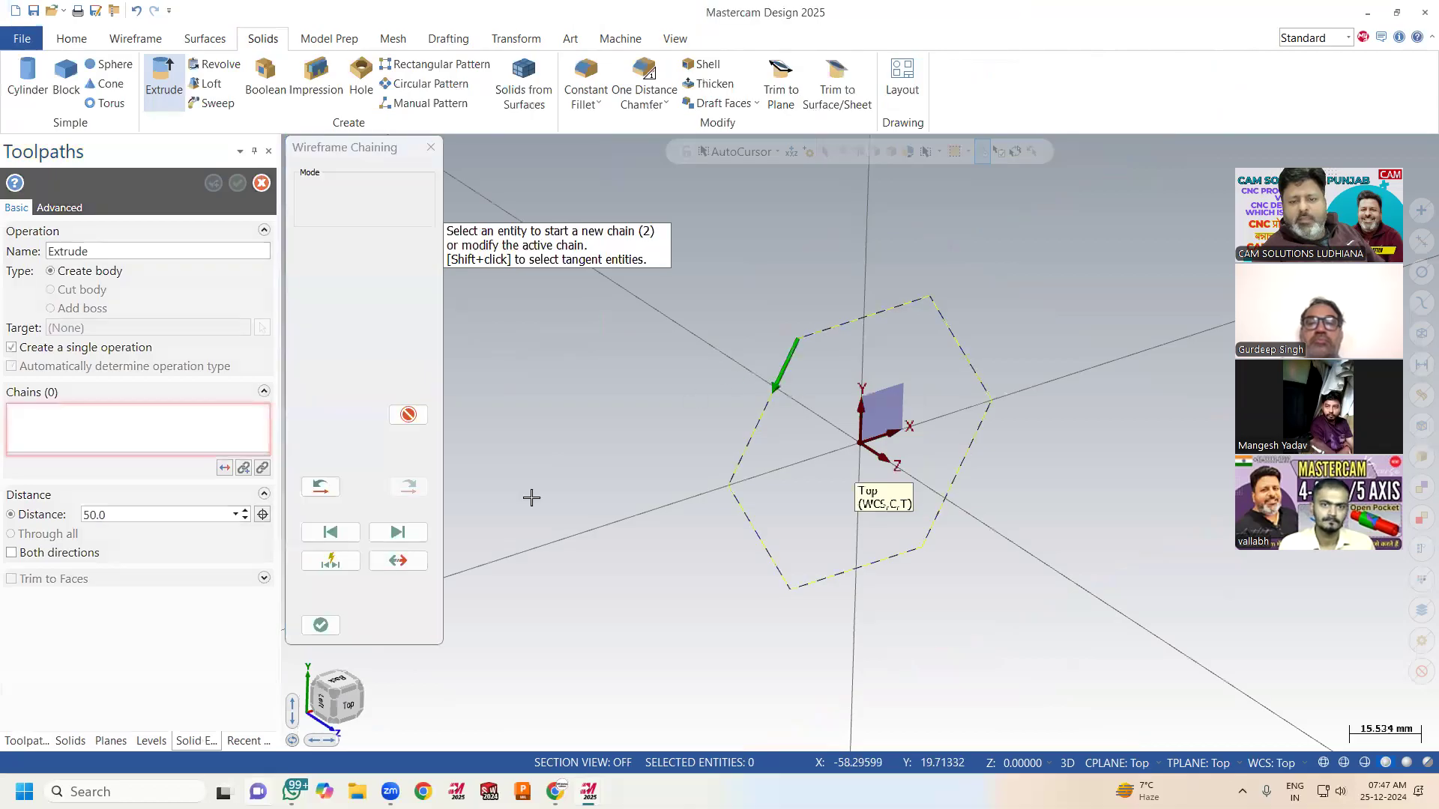
click(318, 628)
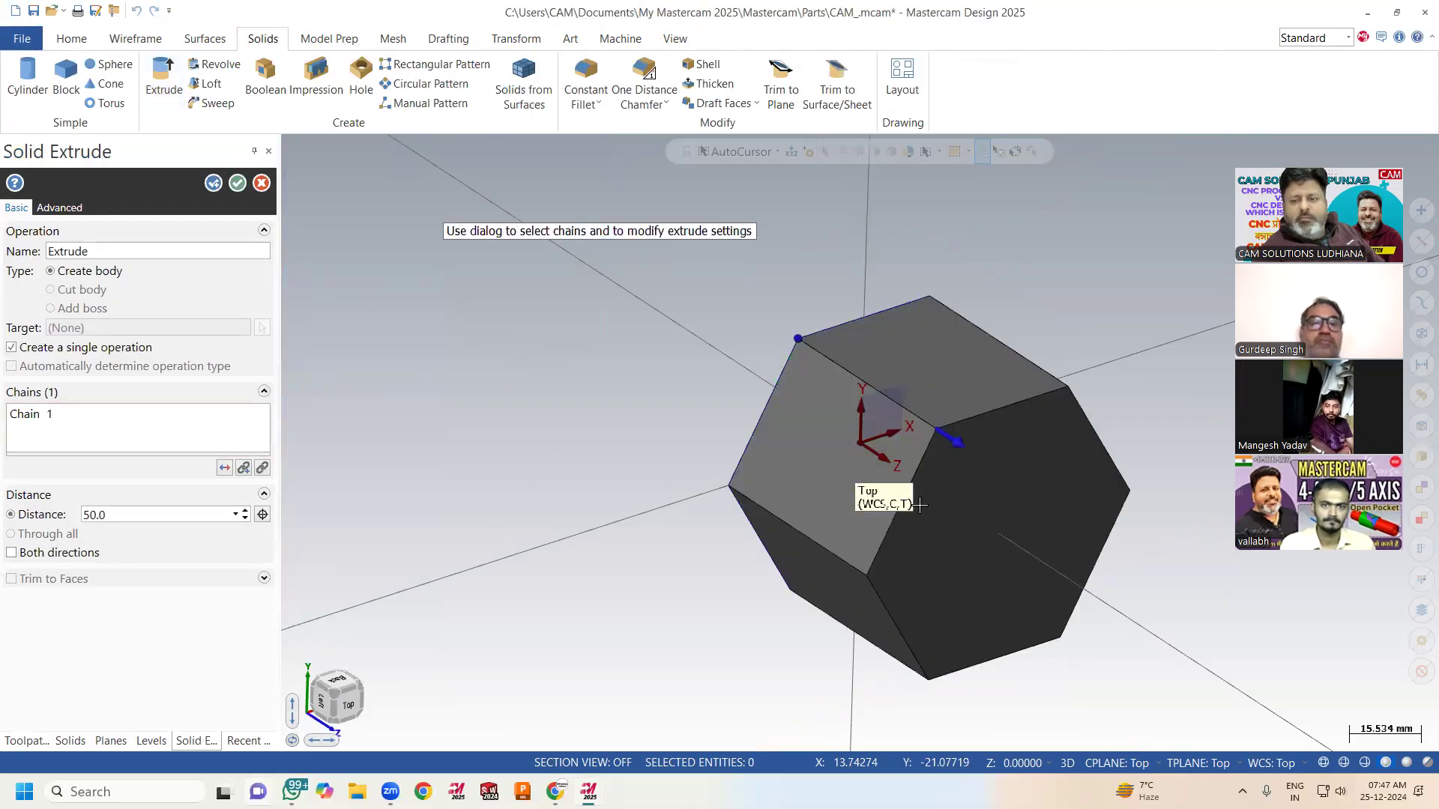
click(957, 442)
click(597, 317)
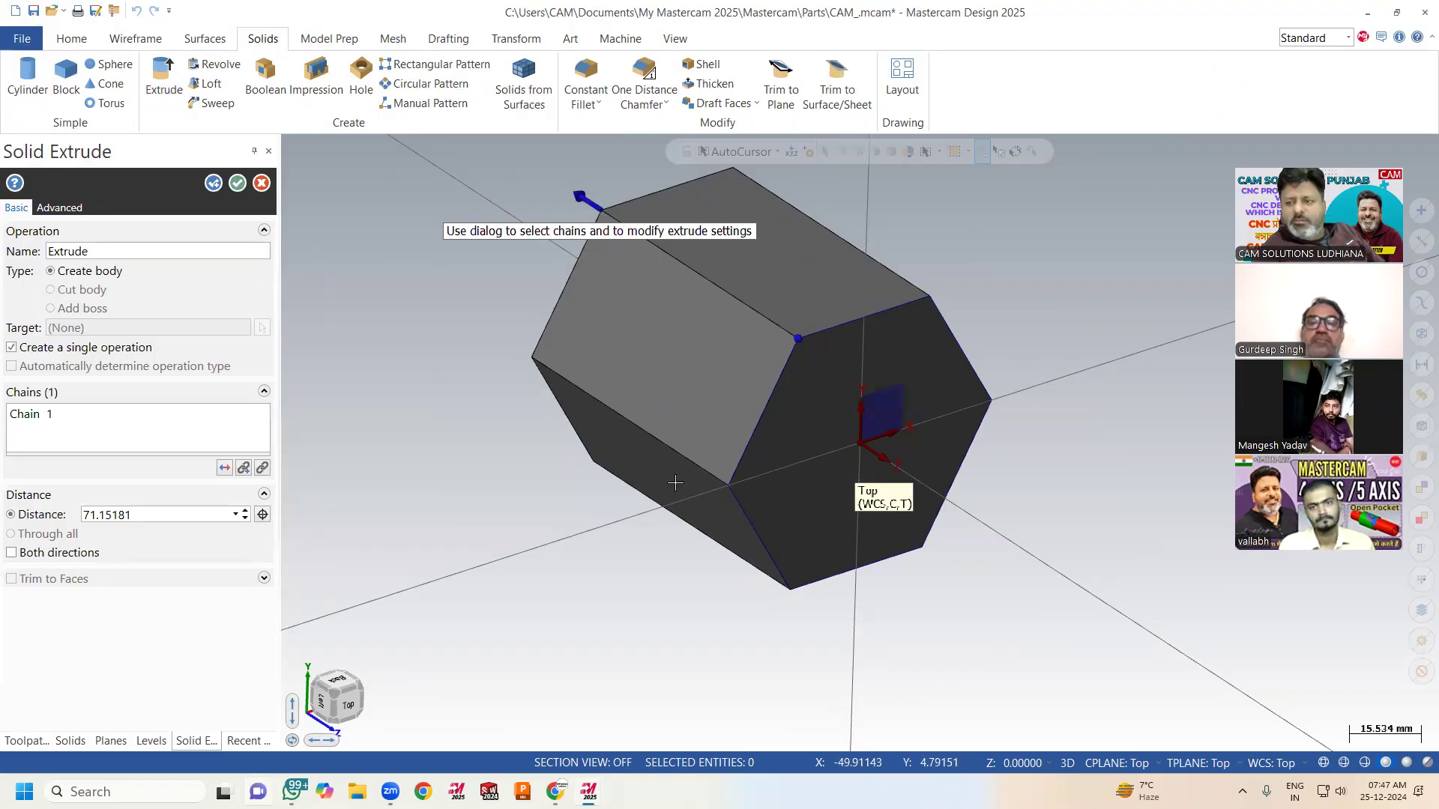
click(235, 183)
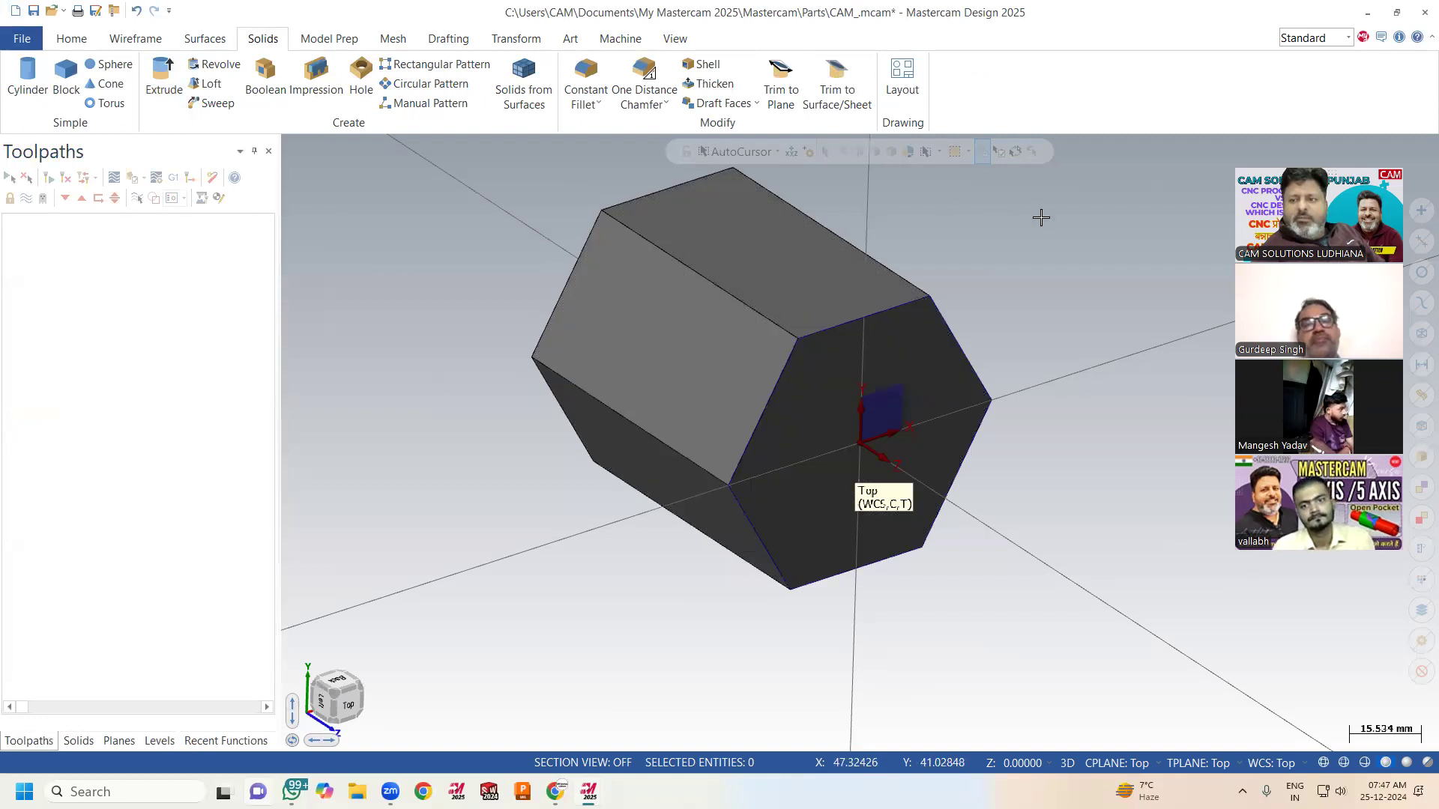
Create a new plane from the hexagonal solid's upper flat face and make it the active WCS, construction and tool plane
scroll(1010, 240, up, 3)
scroll(512, 356, down, 2)
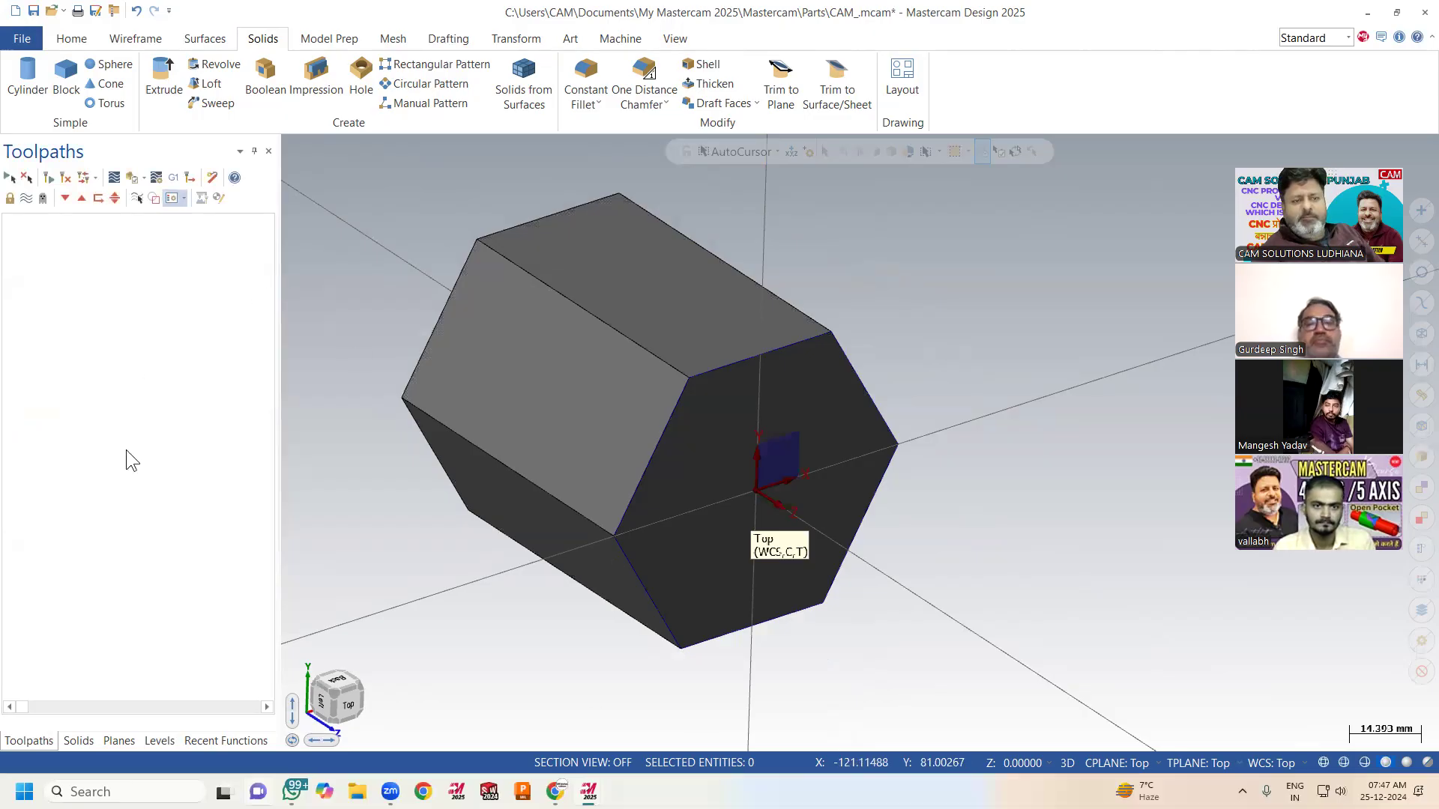
click(106, 740)
click(12, 178)
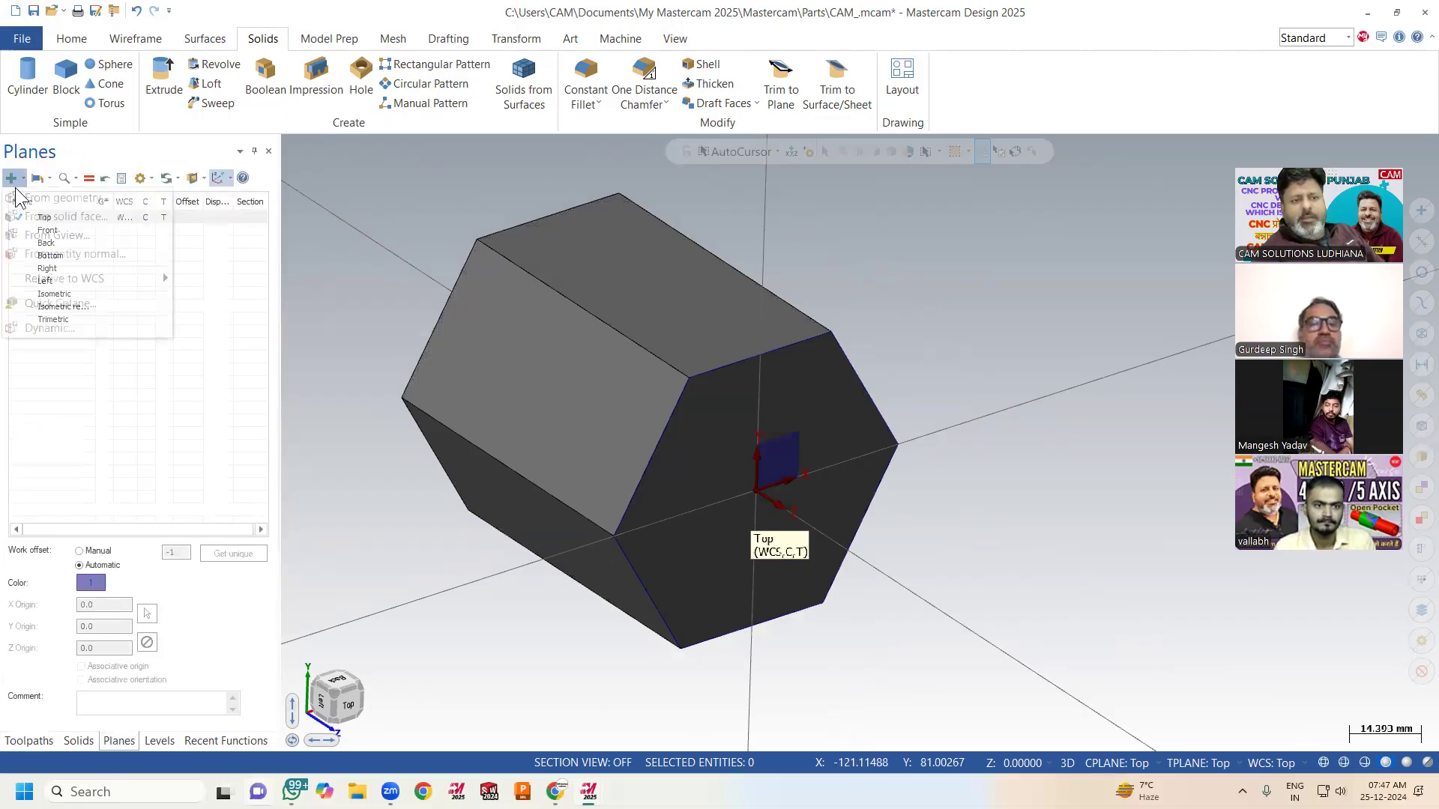
click(41, 217)
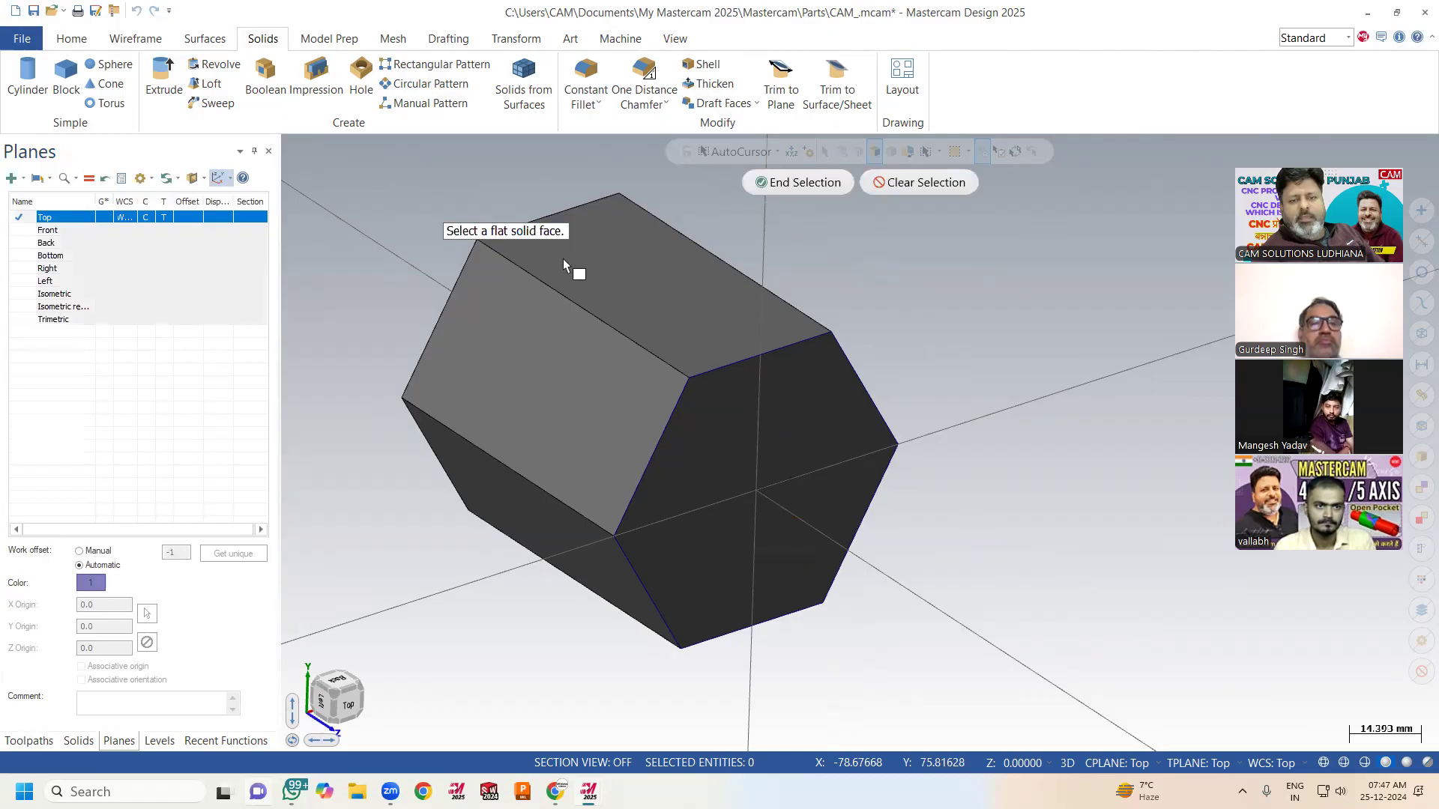
click(702, 242)
click(643, 184)
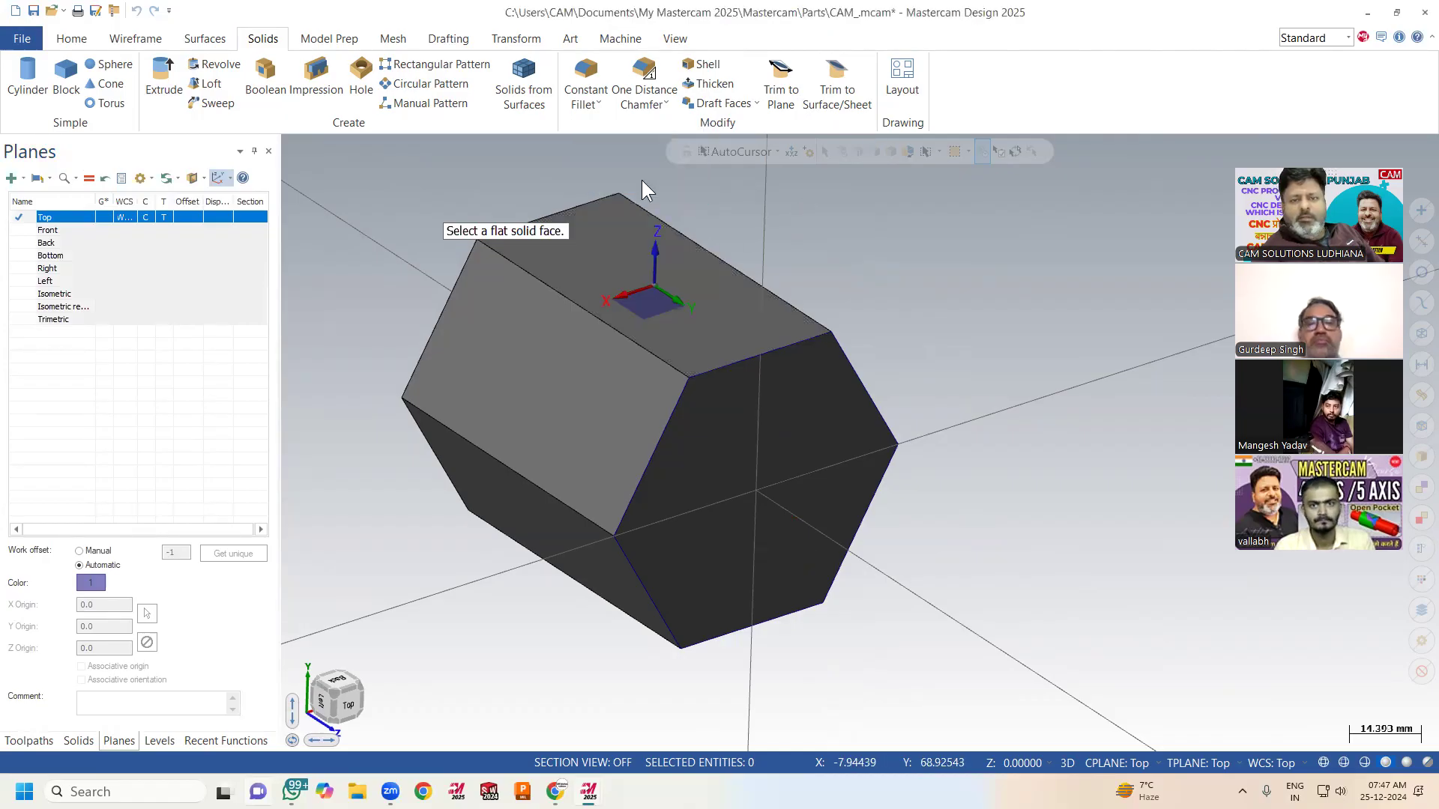
click(237, 183)
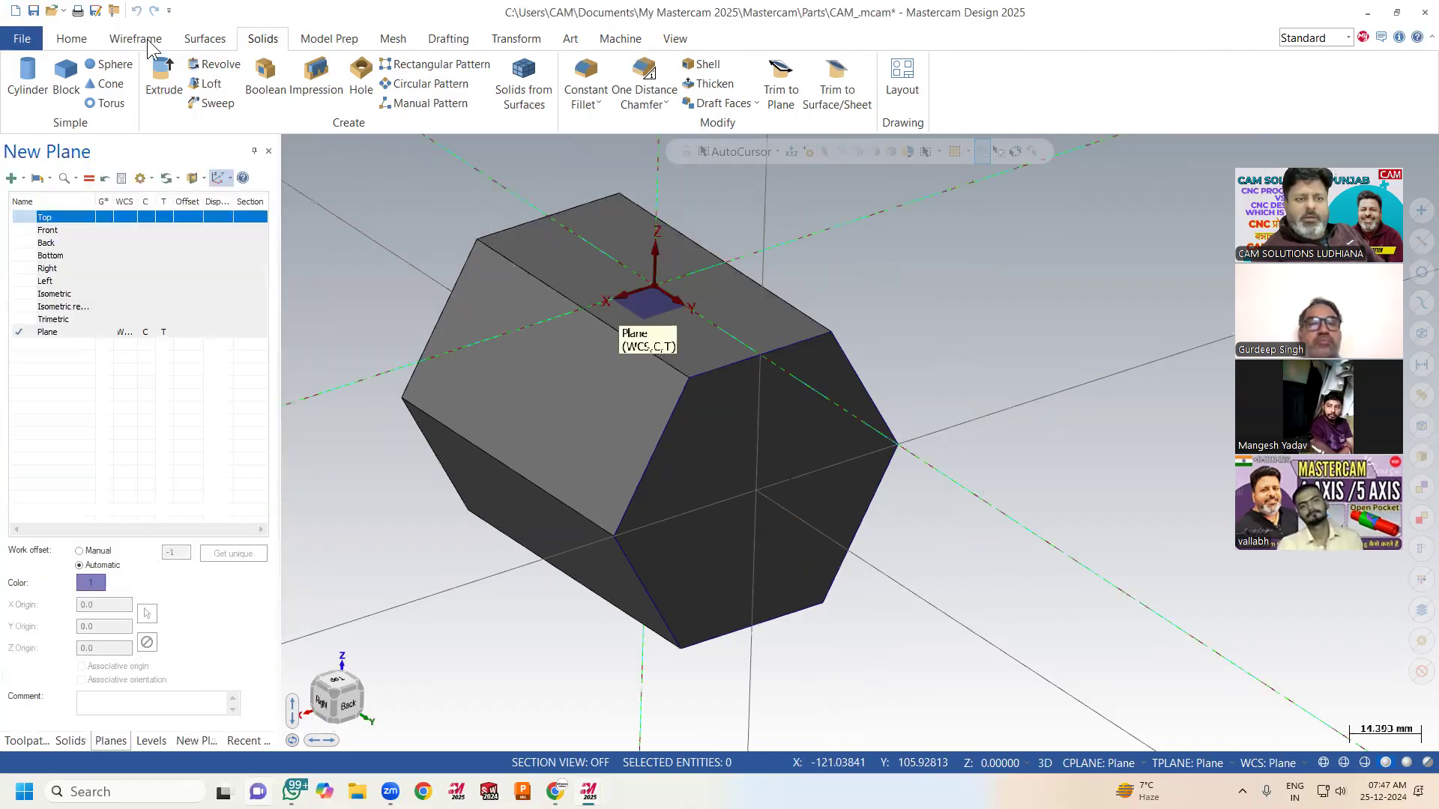
Draw a center-point circle of about 12.9 mm radius at the new plane's origin on the upper face
click(136, 39)
click(299, 81)
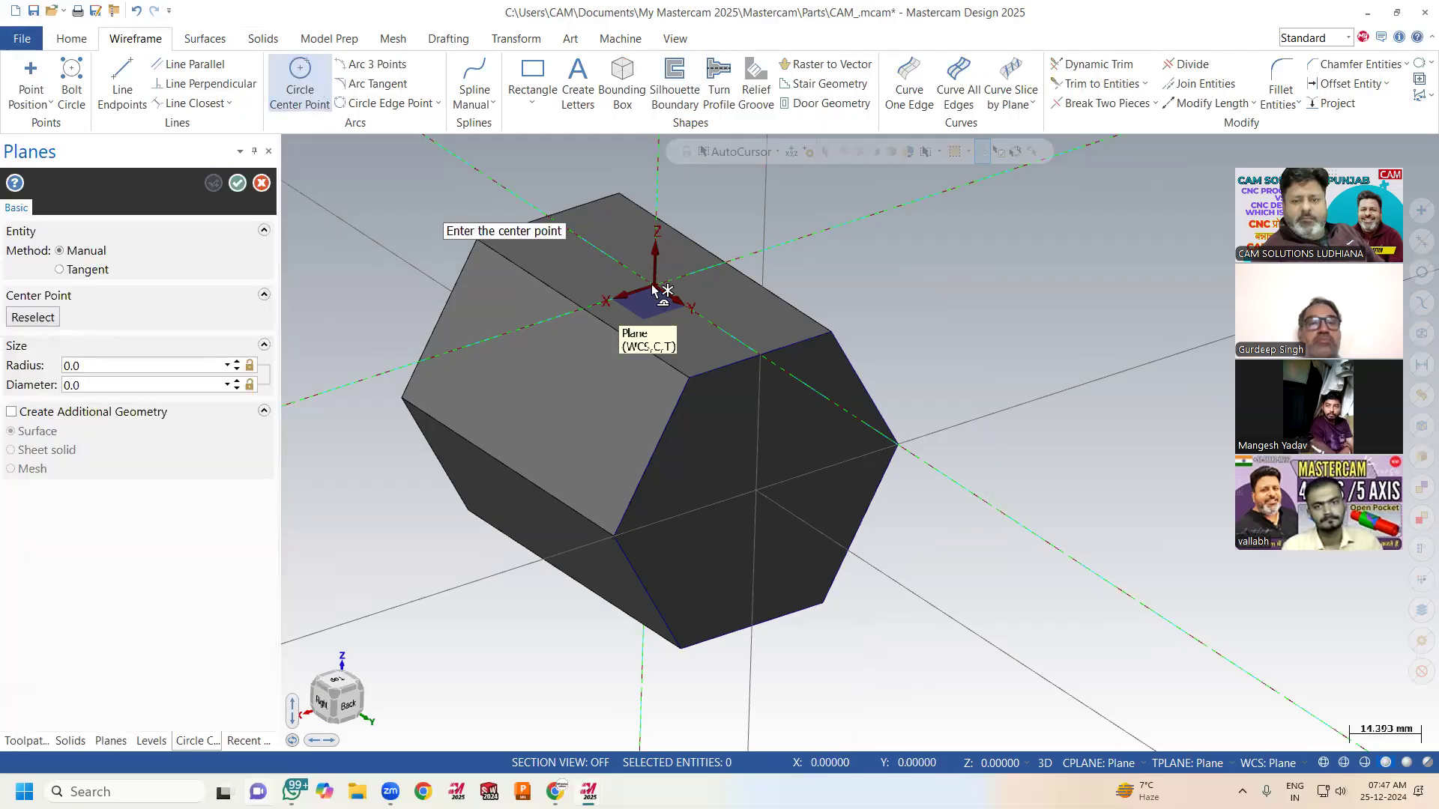
click(600, 273)
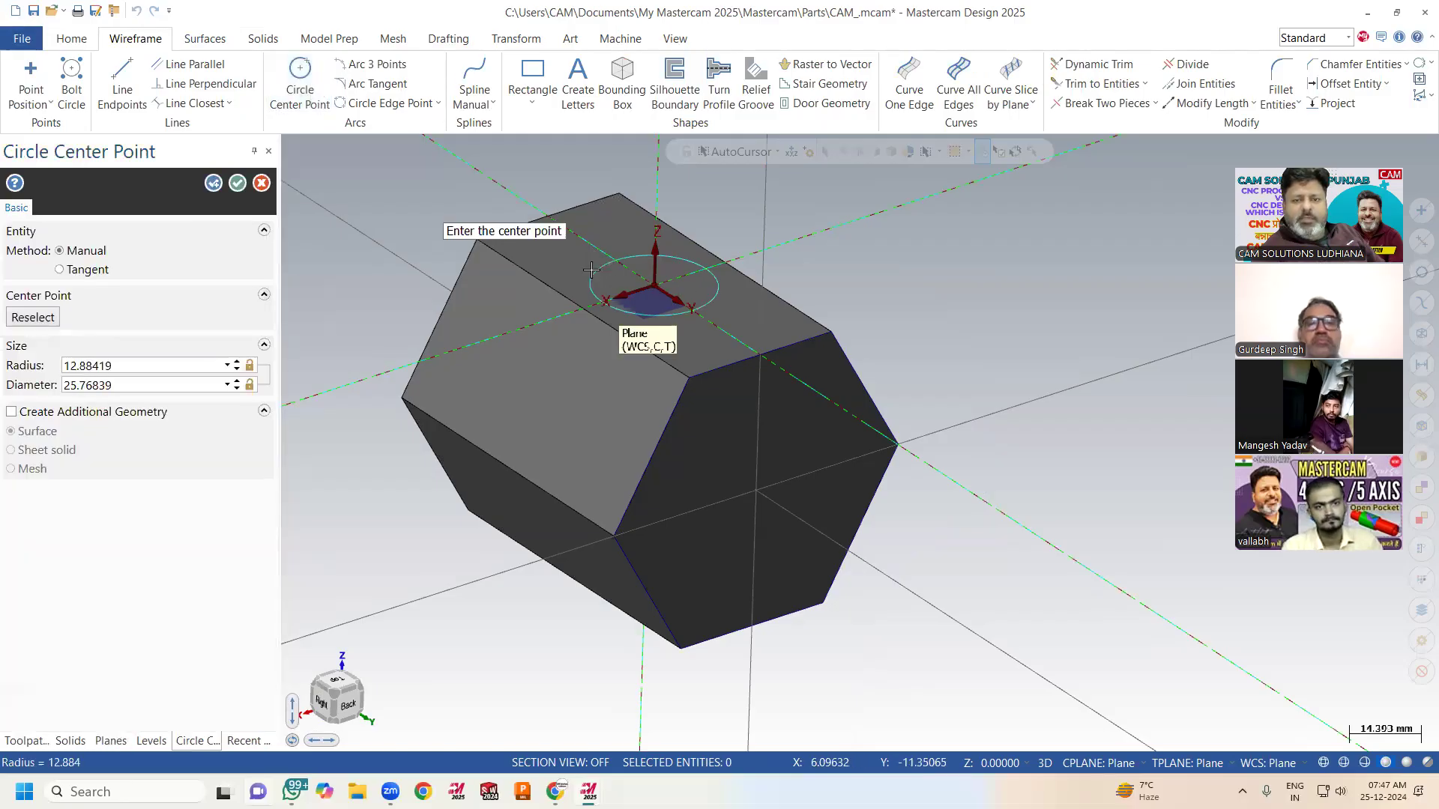
click(237, 183)
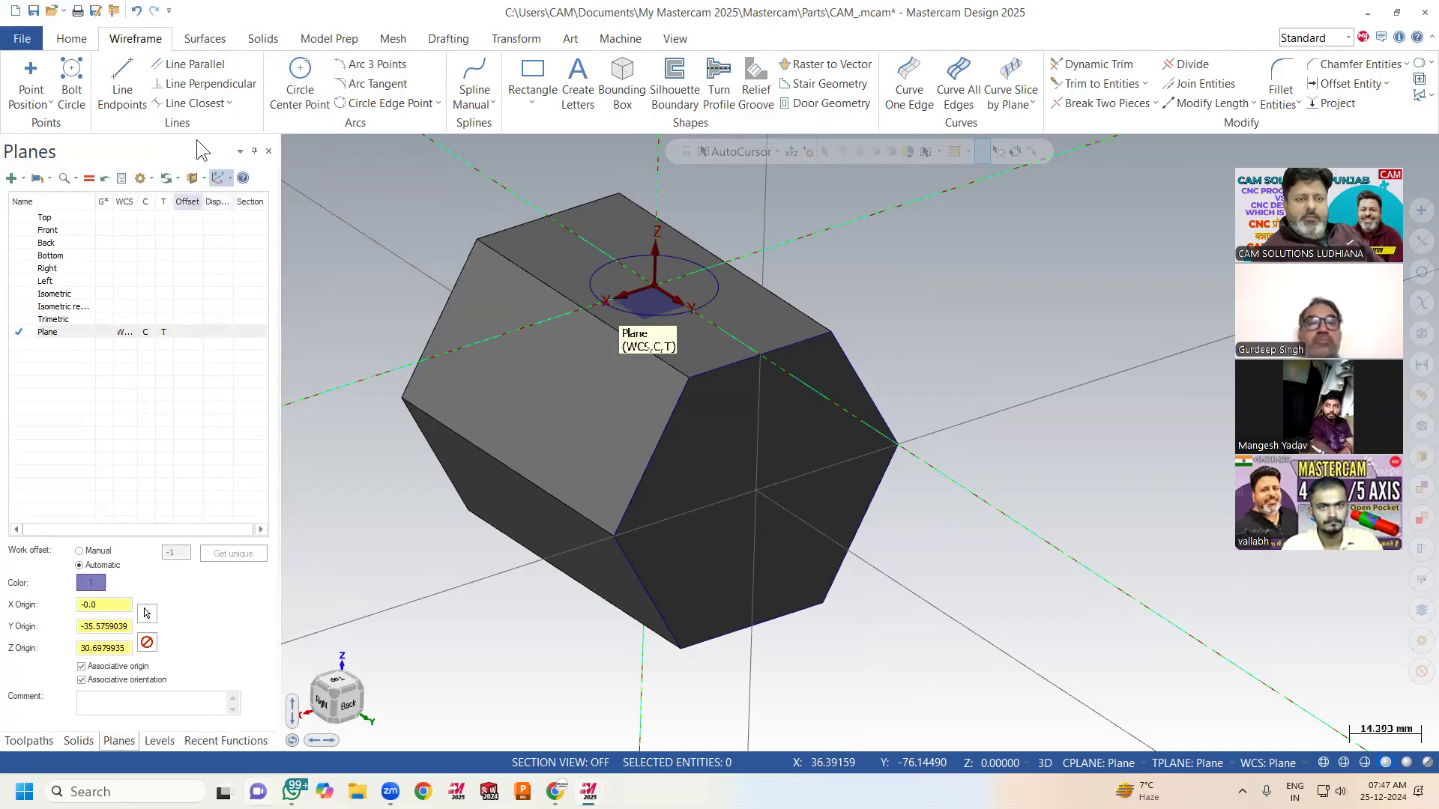
click(114, 742)
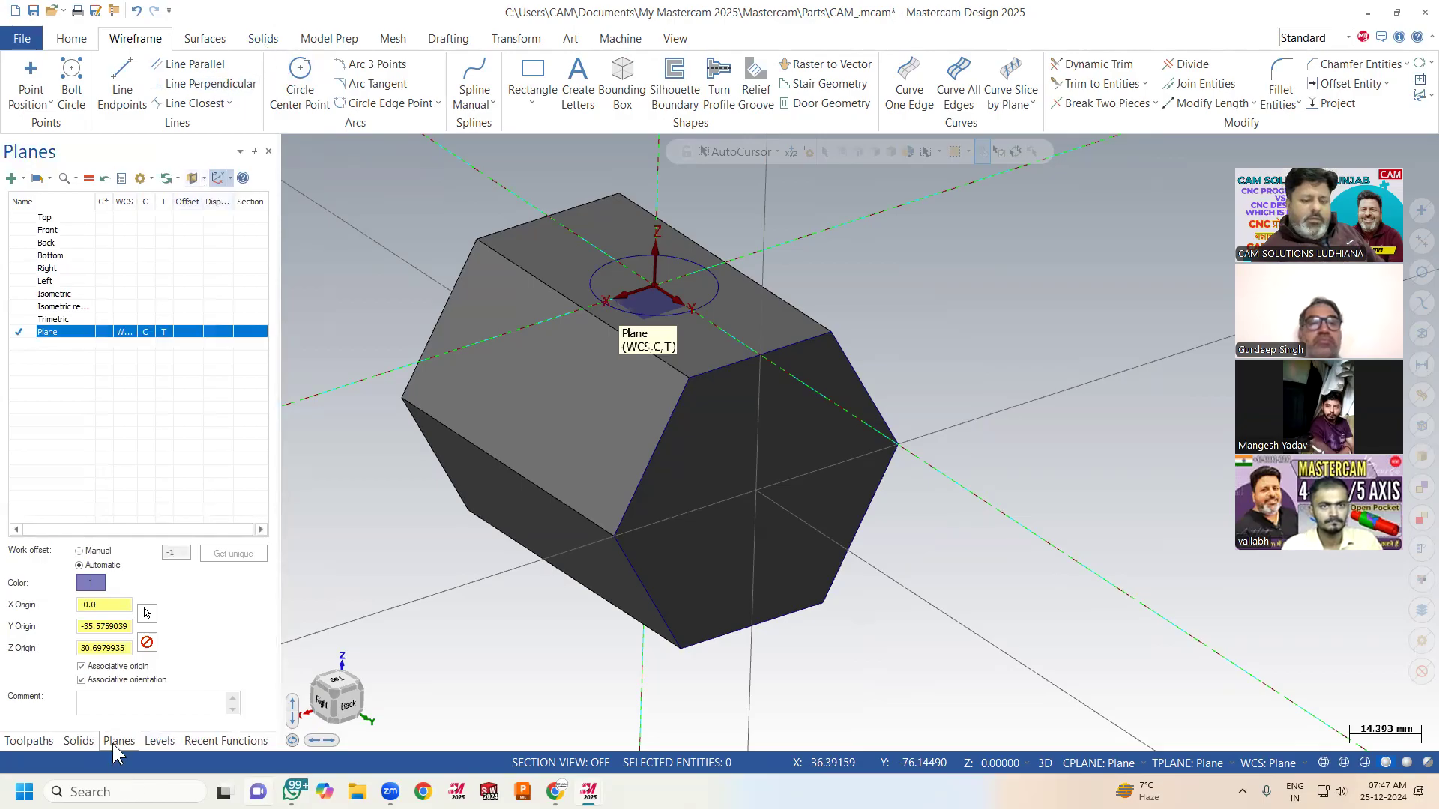
click(12, 179)
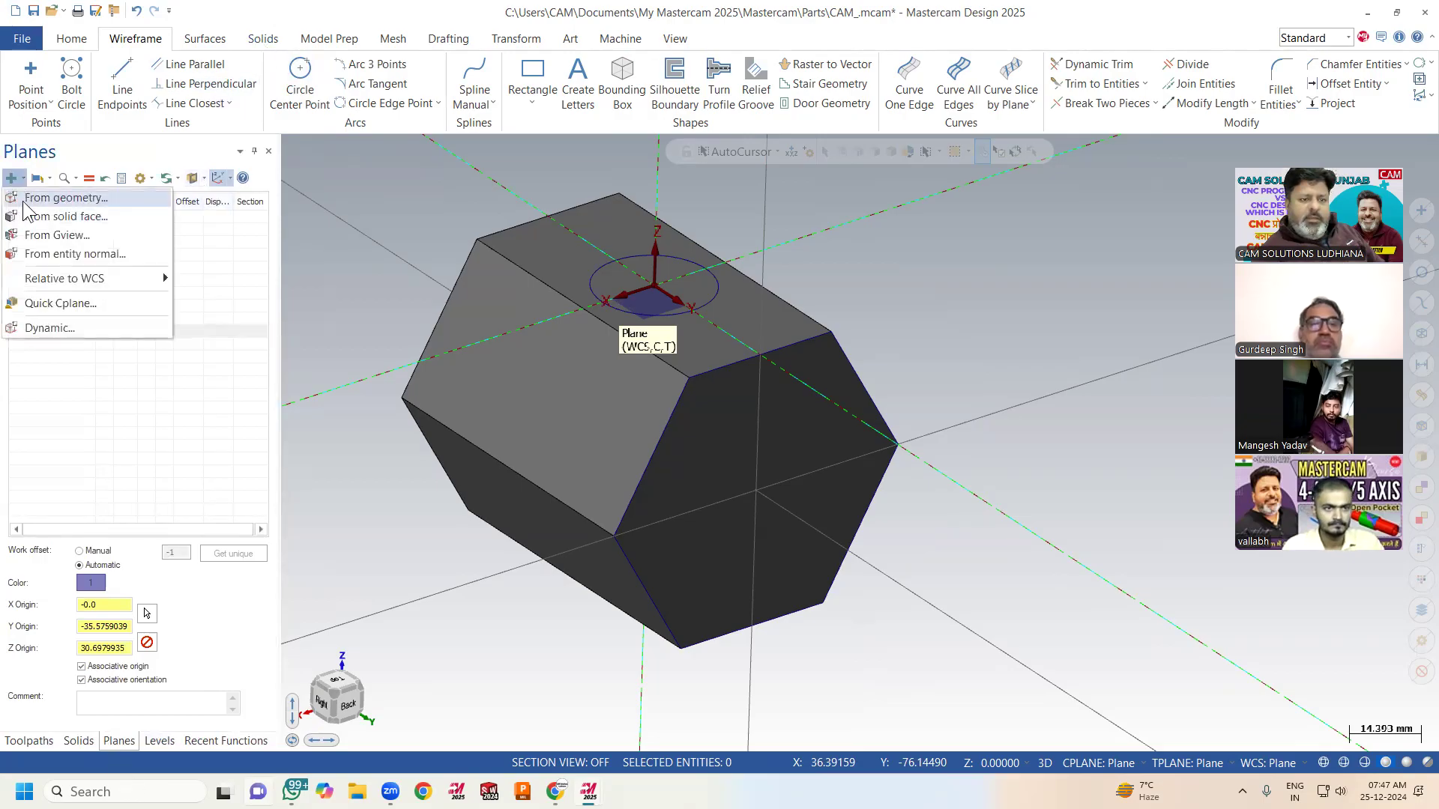
click(30, 219)
click(596, 412)
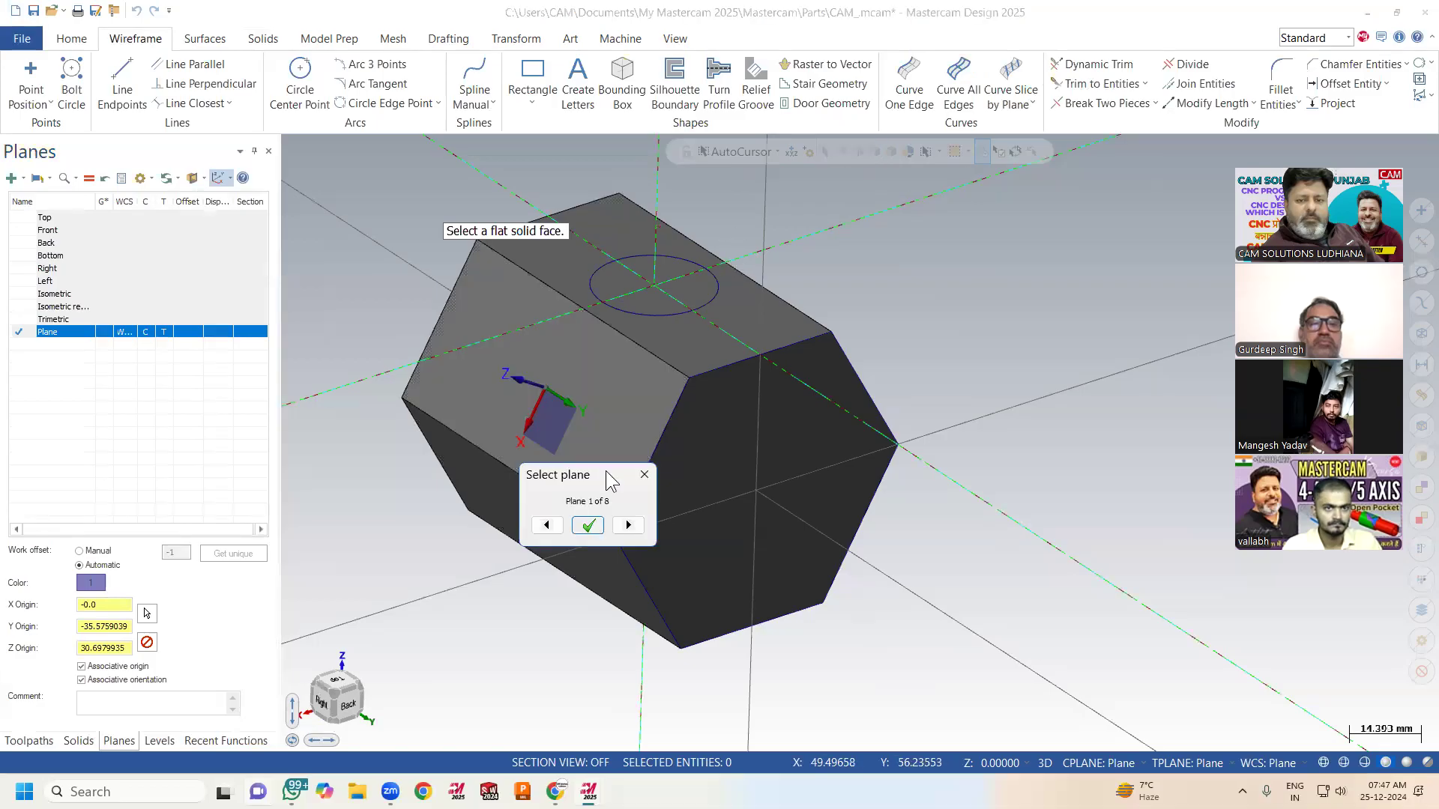
click(587, 523)
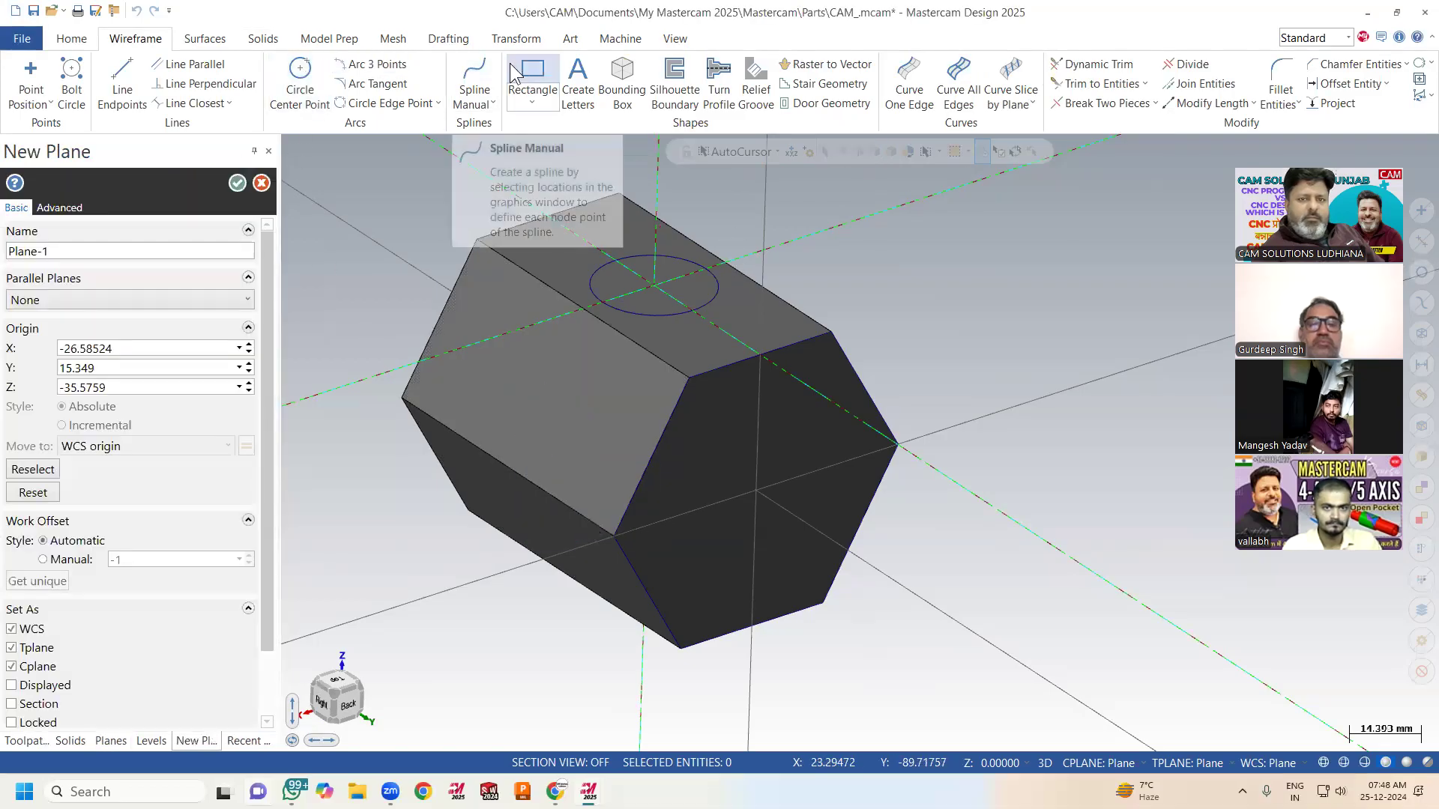
click(533, 75)
click(502, 309)
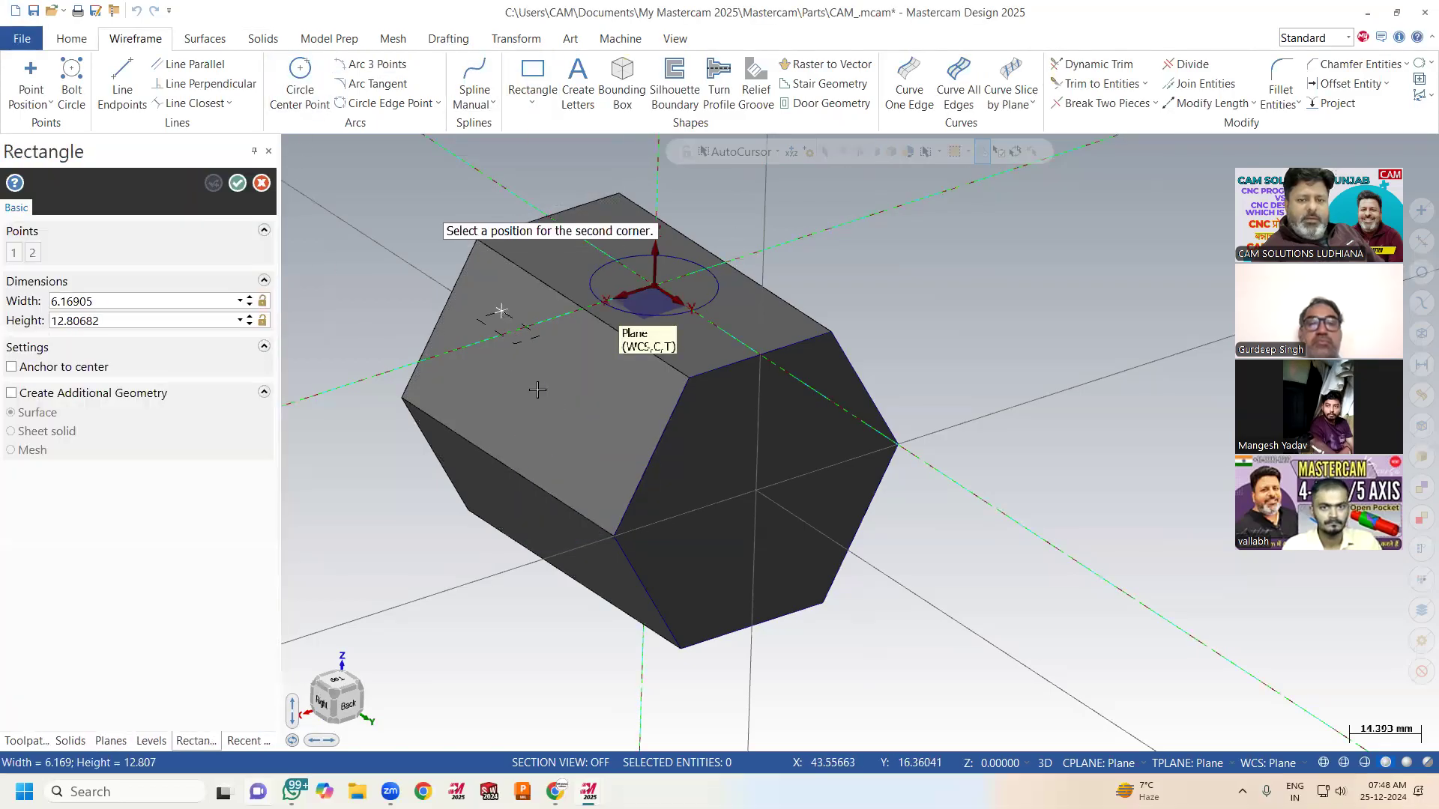
click(261, 183)
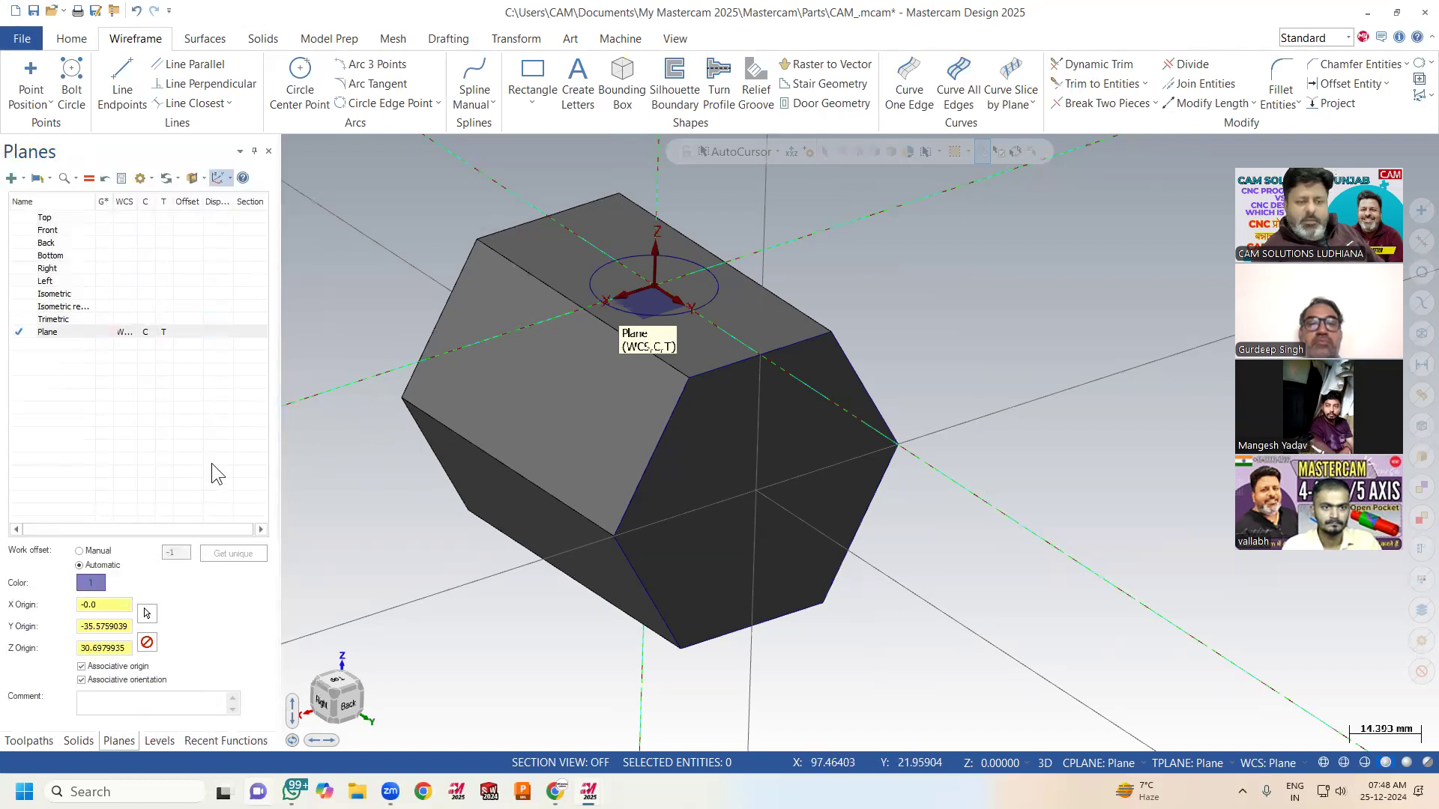
Create a new plane from the solid's slanted side face next to the circle's face and make it the active WCS, construction and tool plane
click(18, 178)
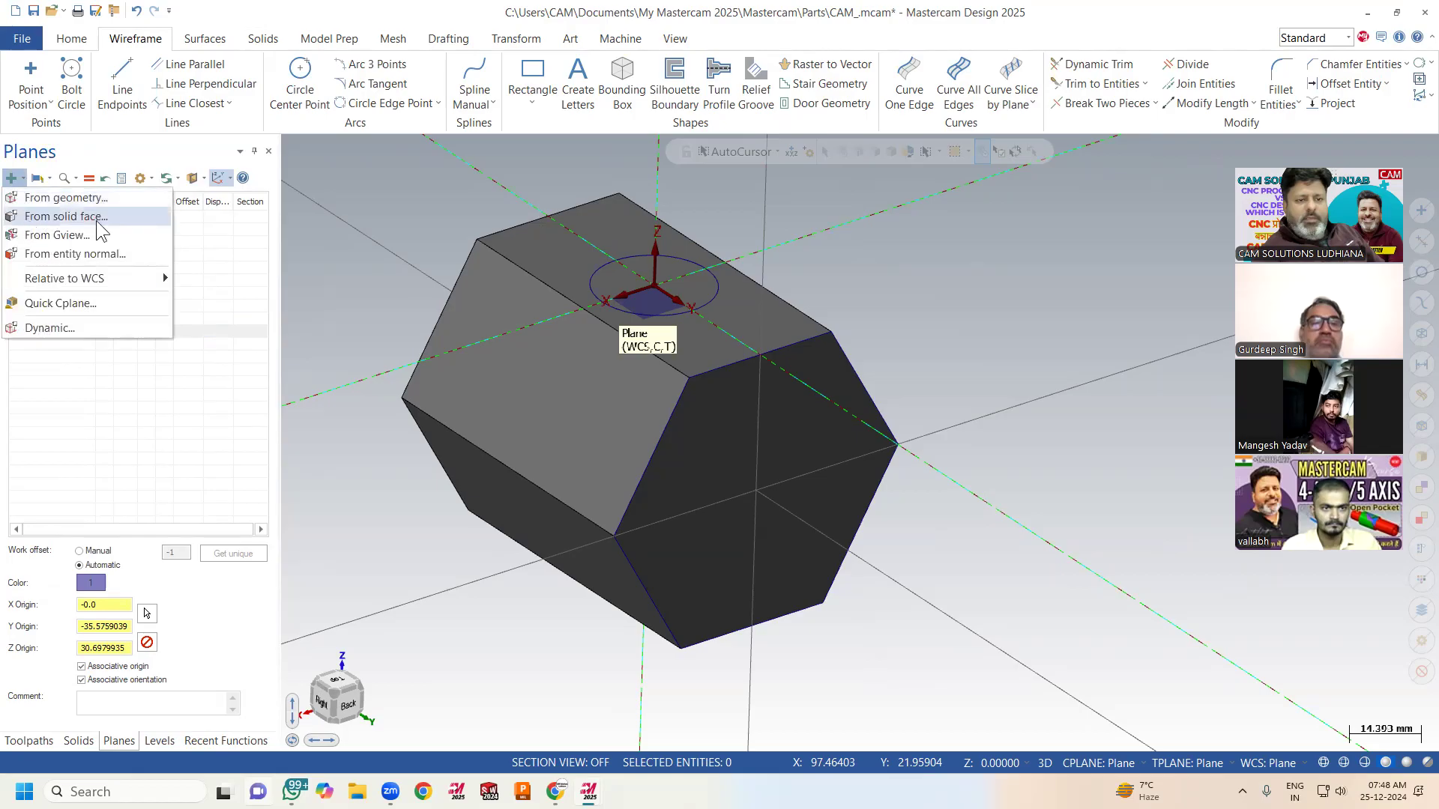
click(53, 219)
click(581, 394)
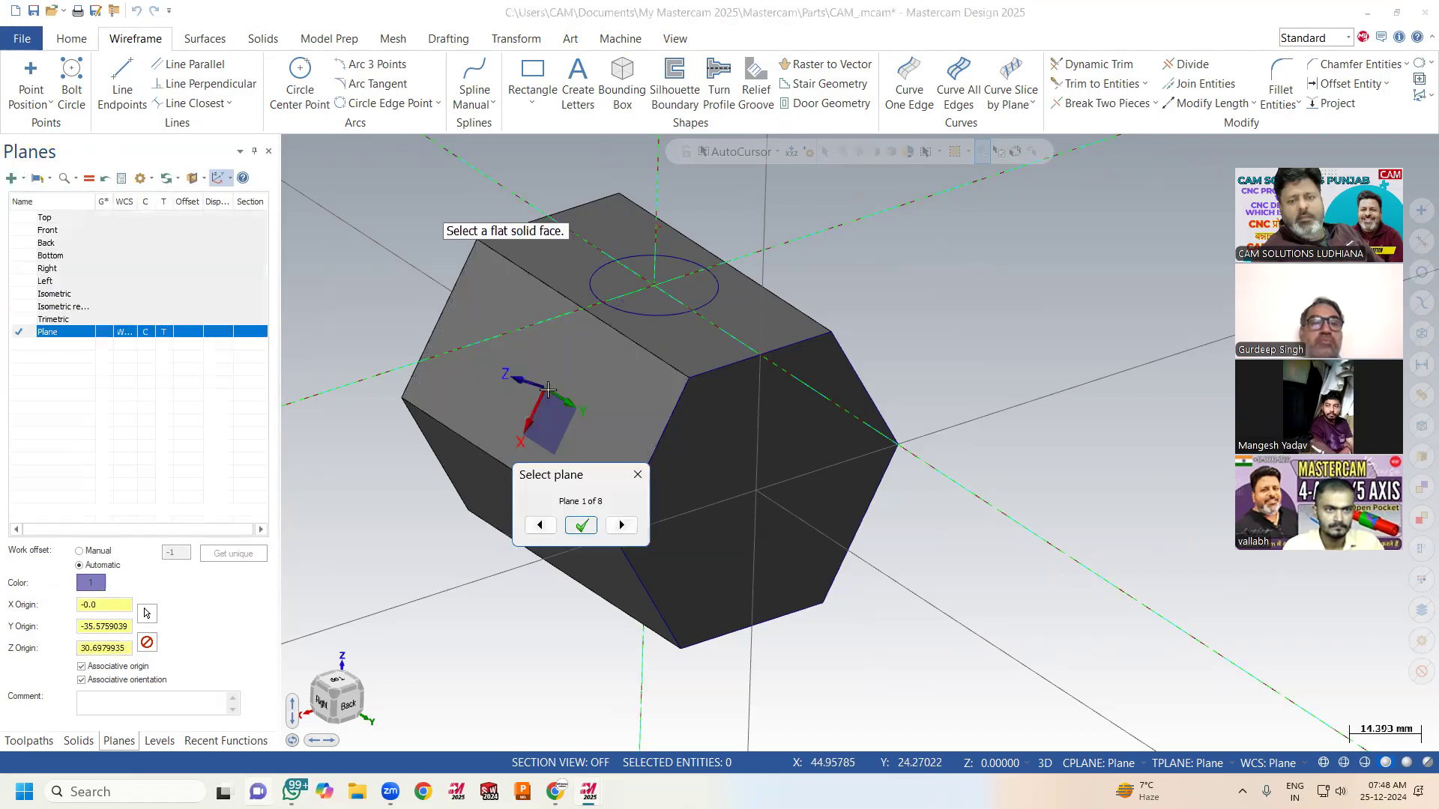
click(582, 525)
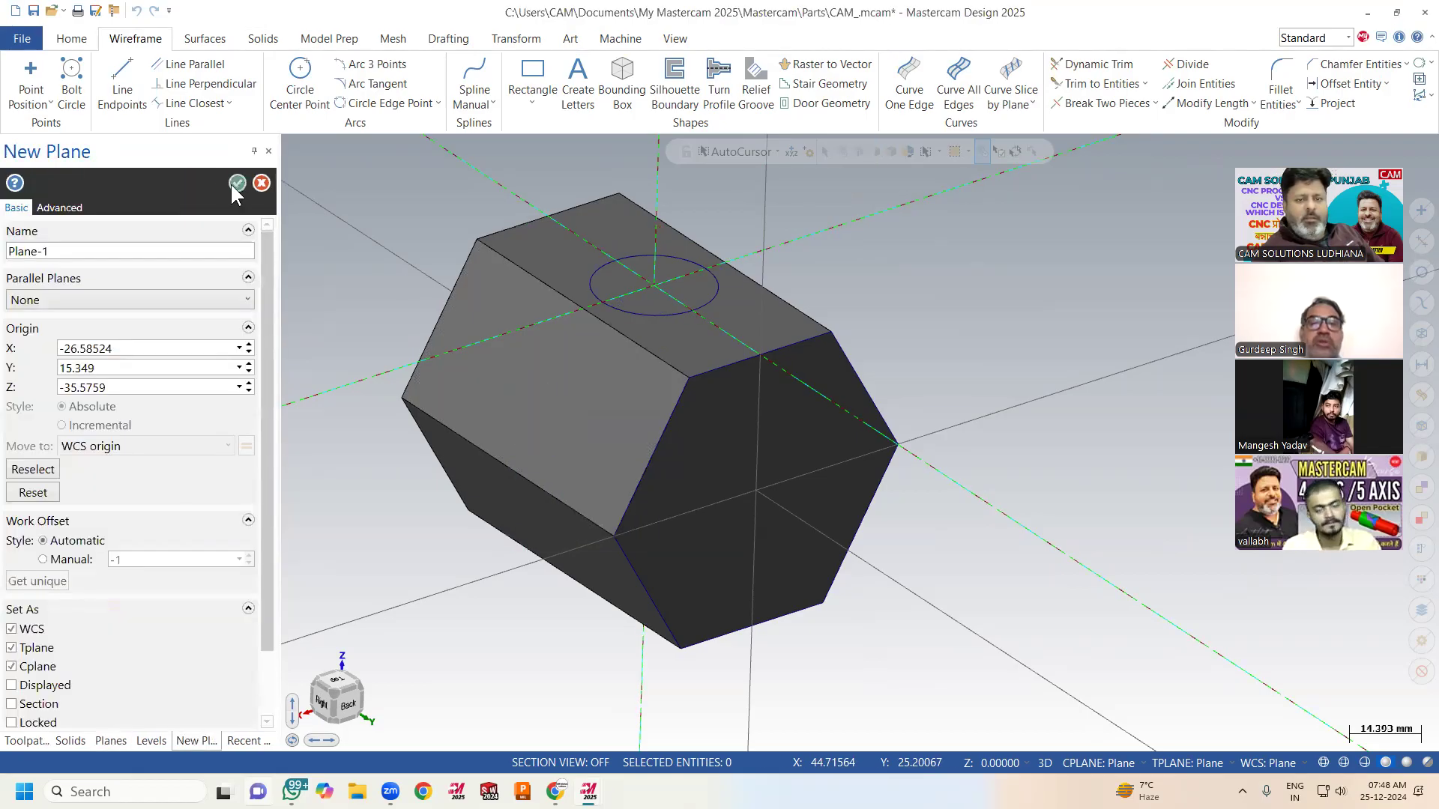
click(236, 184)
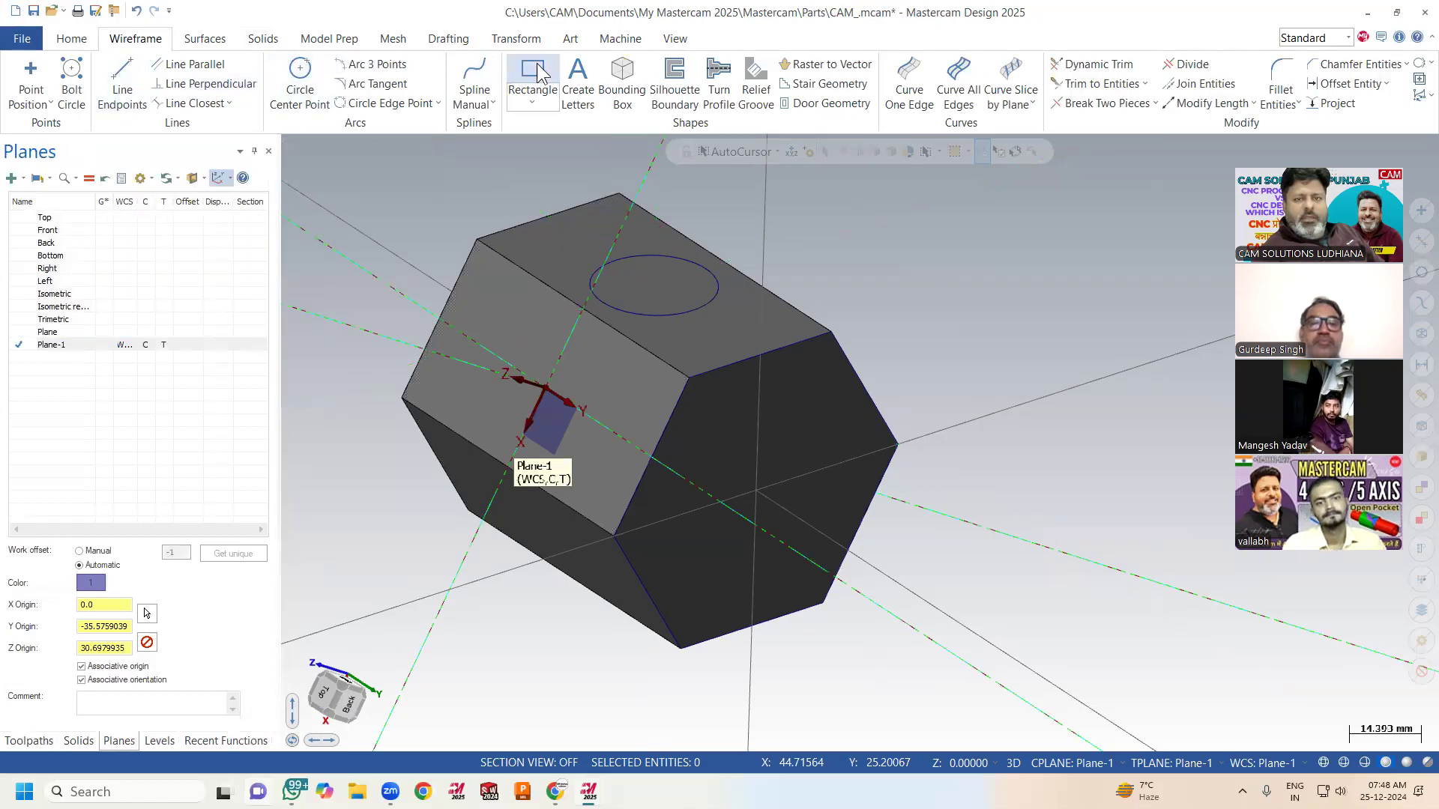
Draw a rectangle about 22.2 mm wide and 43.2 mm high around the new plane's origin on the slanted side face
click(534, 73)
click(508, 298)
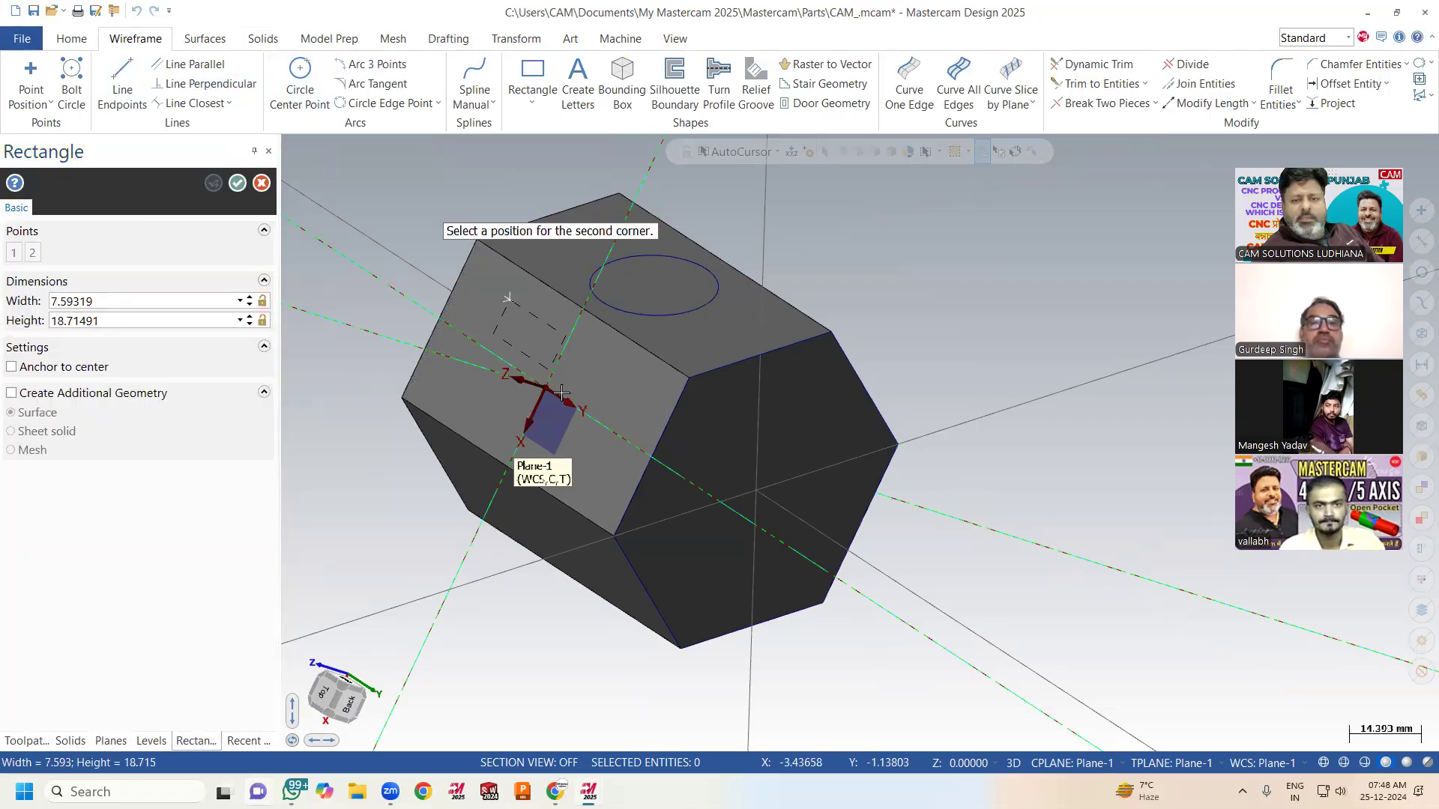
click(592, 483)
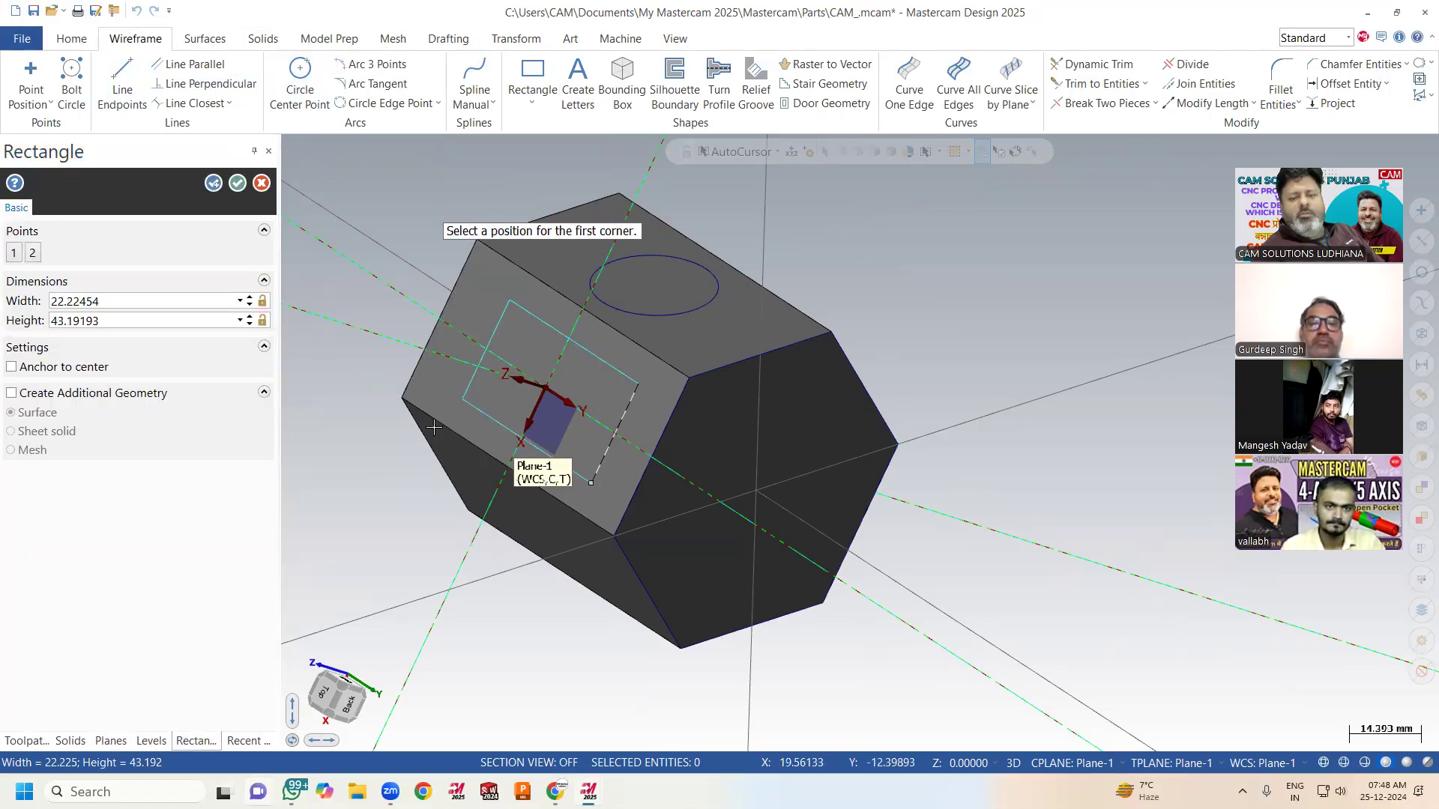
click(236, 184)
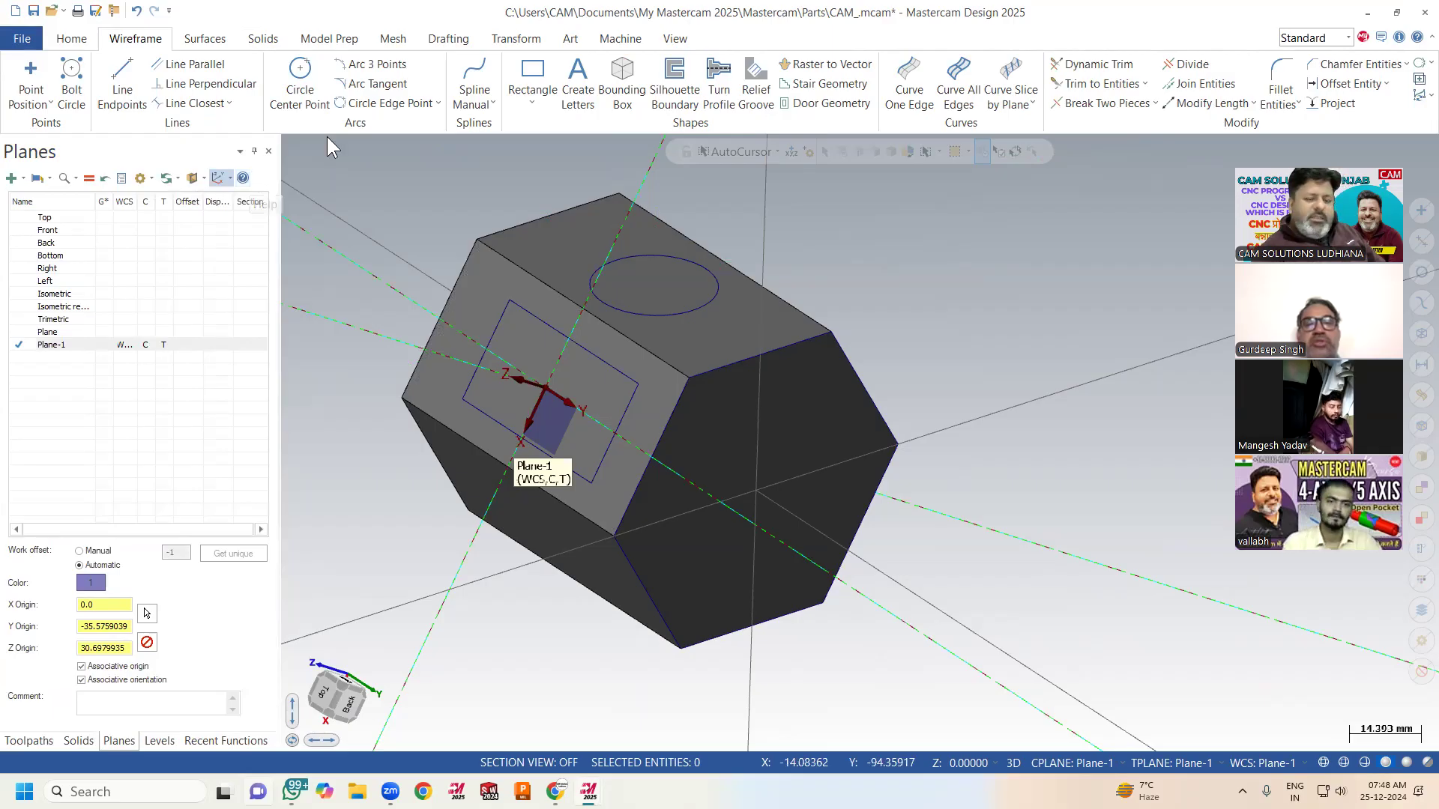
Leave the hexagon demo and reopen the recent part file "2.5D Milling - UNISTACK v1.mcam"
click(23, 38)
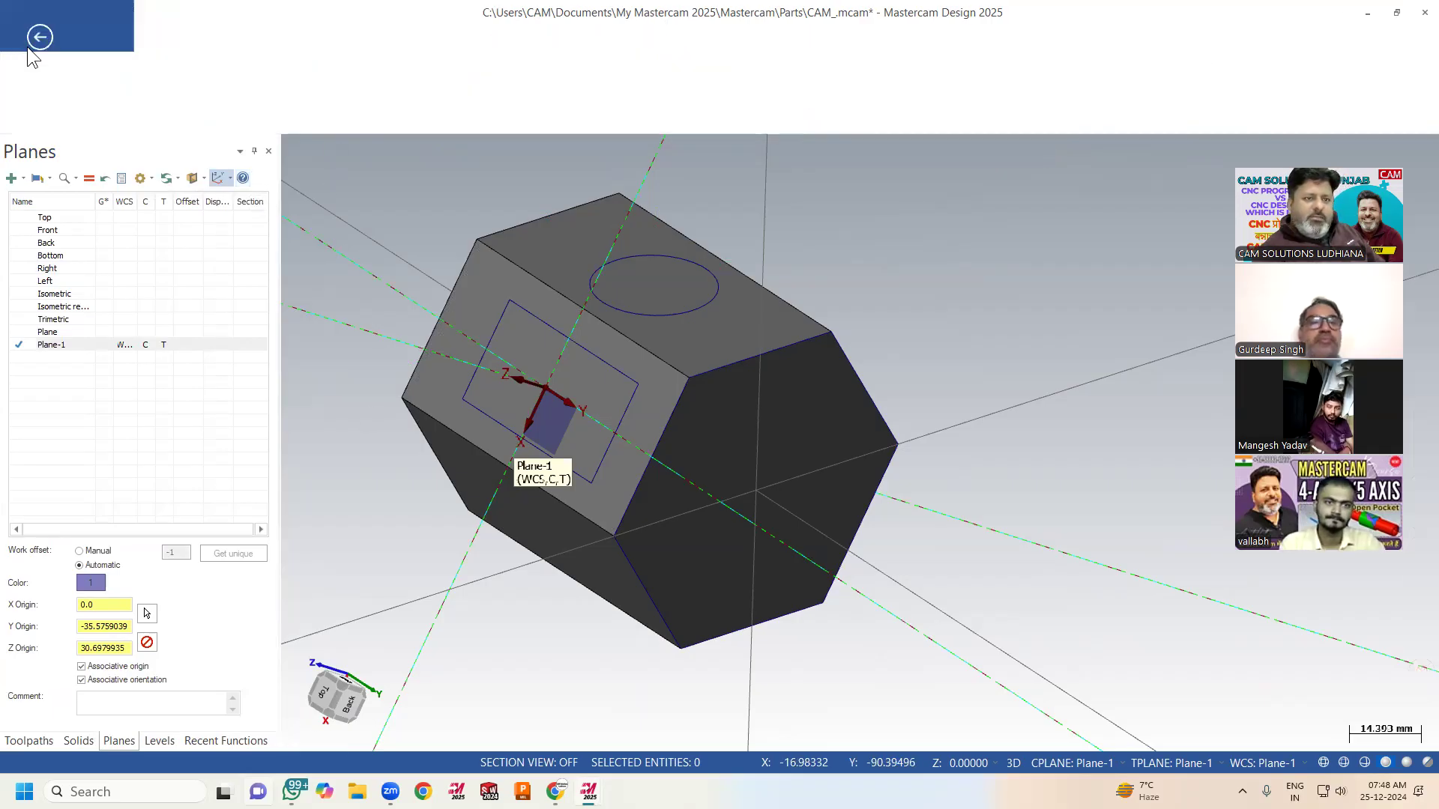
click(71, 142)
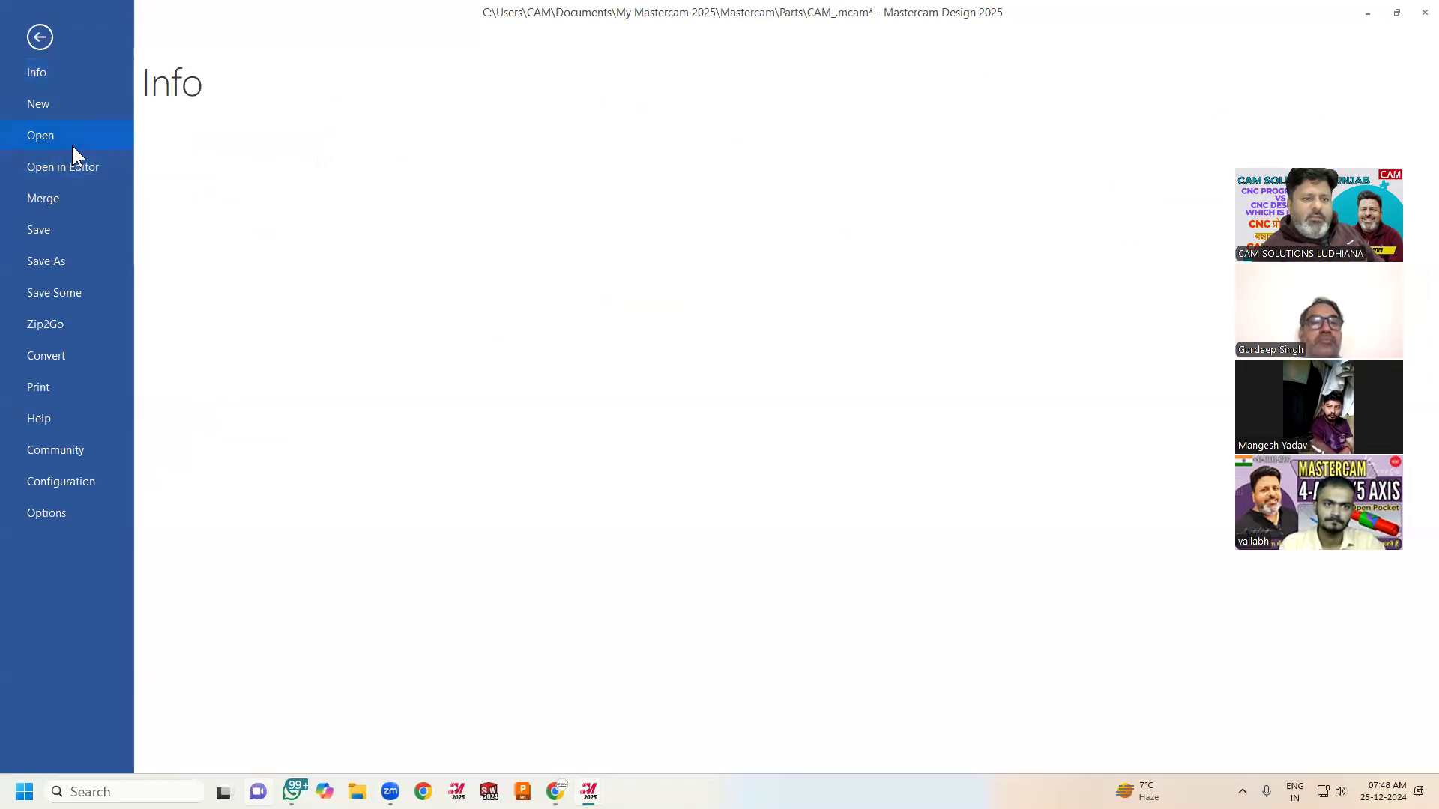
click(423, 149)
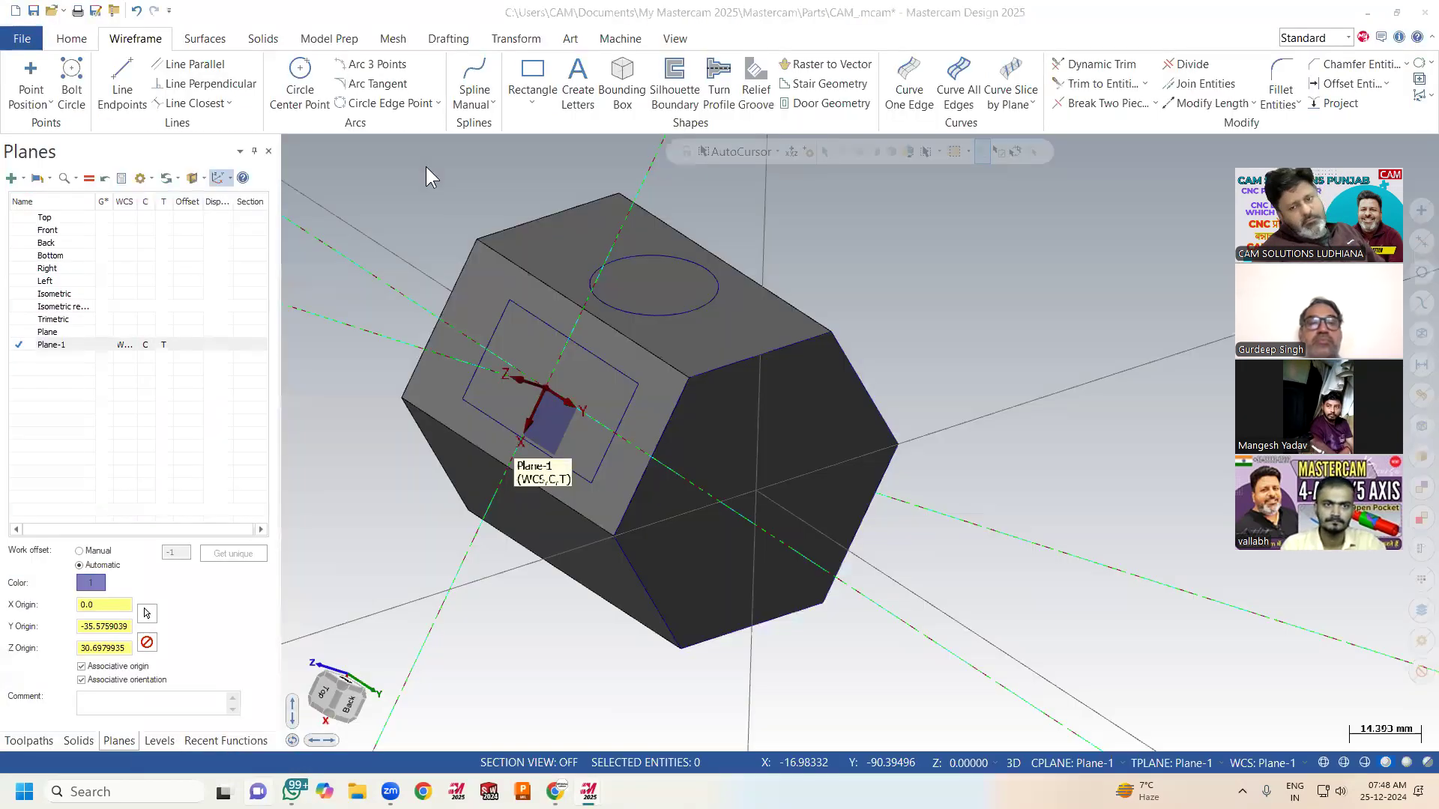
click(762, 422)
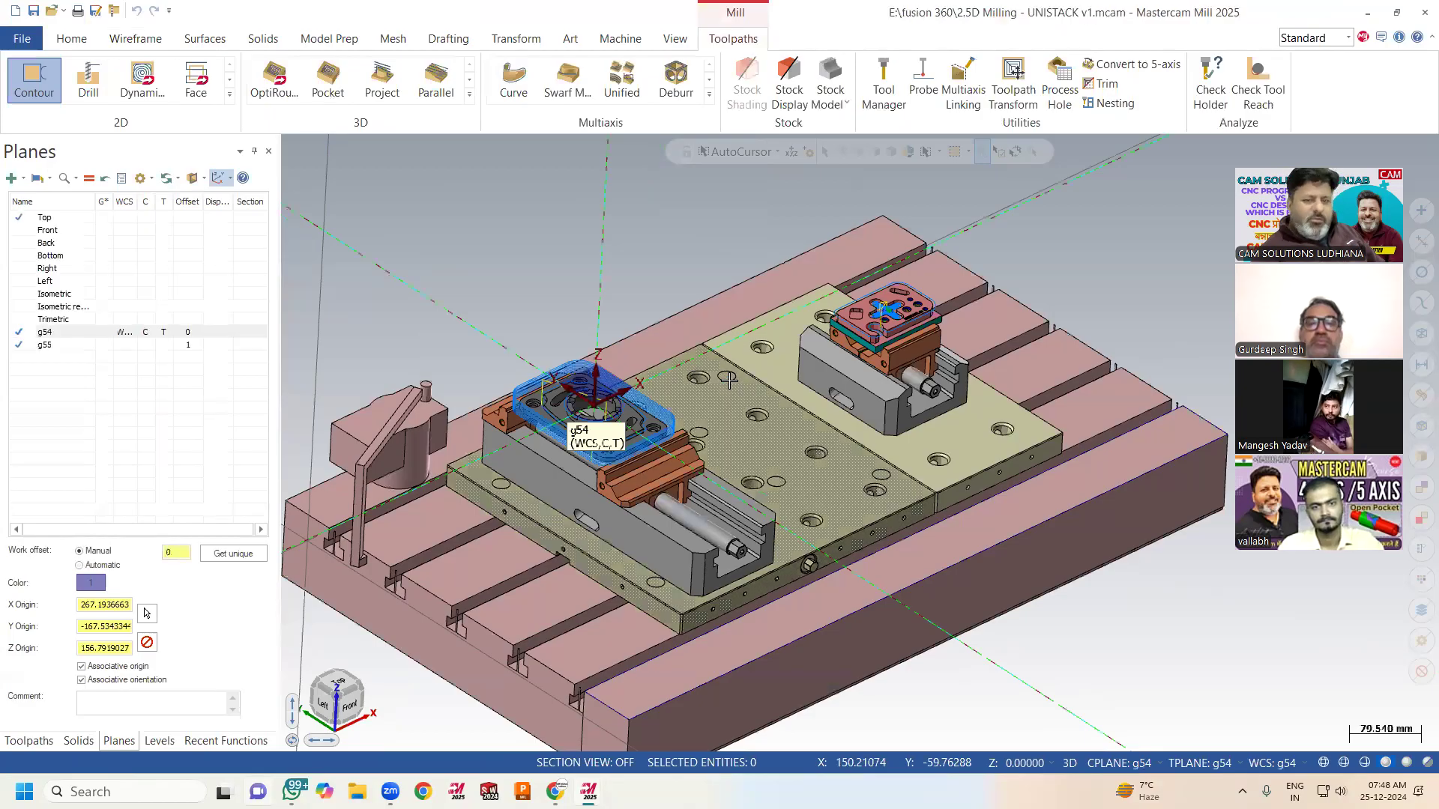
Set the construction plane, tool plane and WCS to g55, and widen the toolpath list enough to show full operation names
click(30, 742)
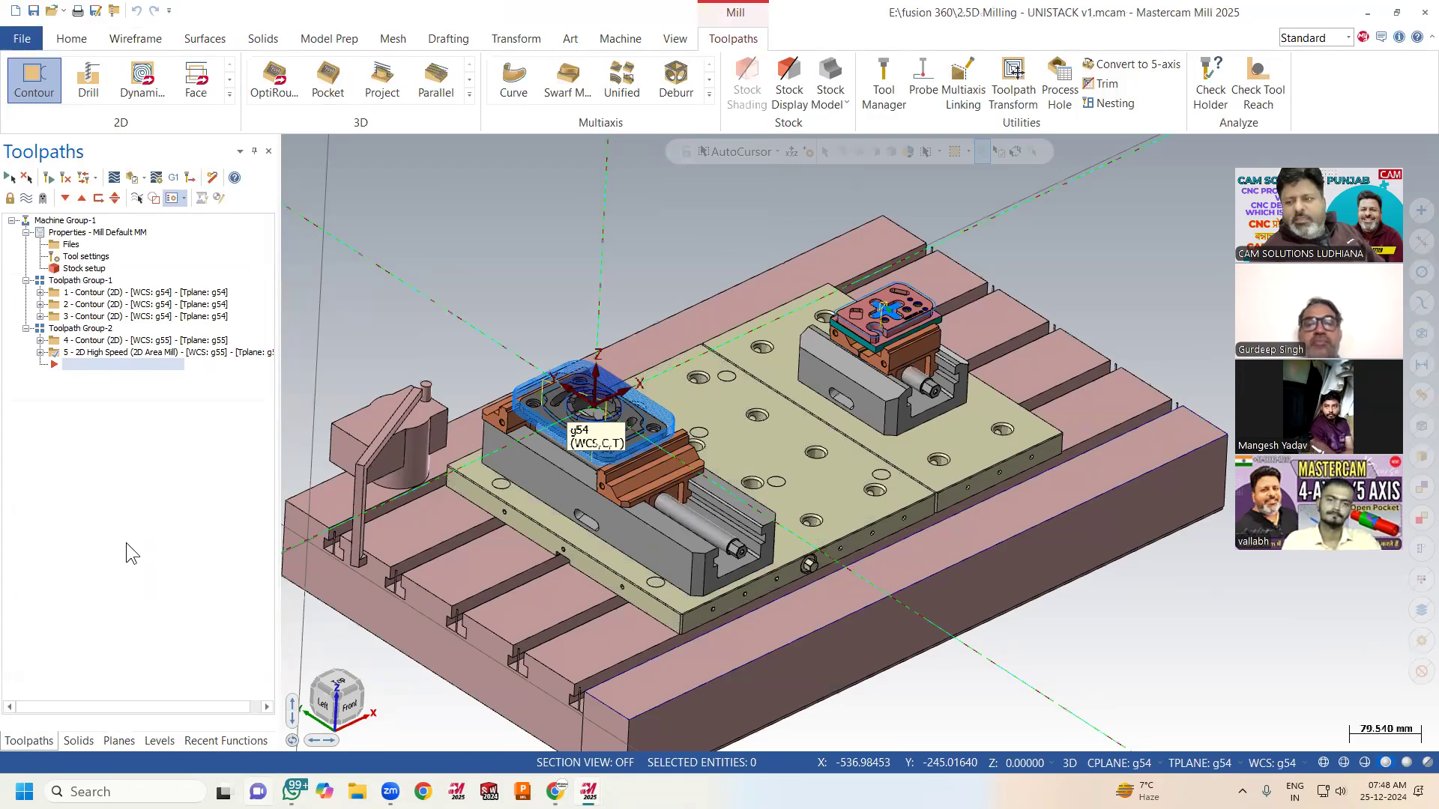
click(1128, 763)
mouse_move(1183, 574)
click(1304, 583)
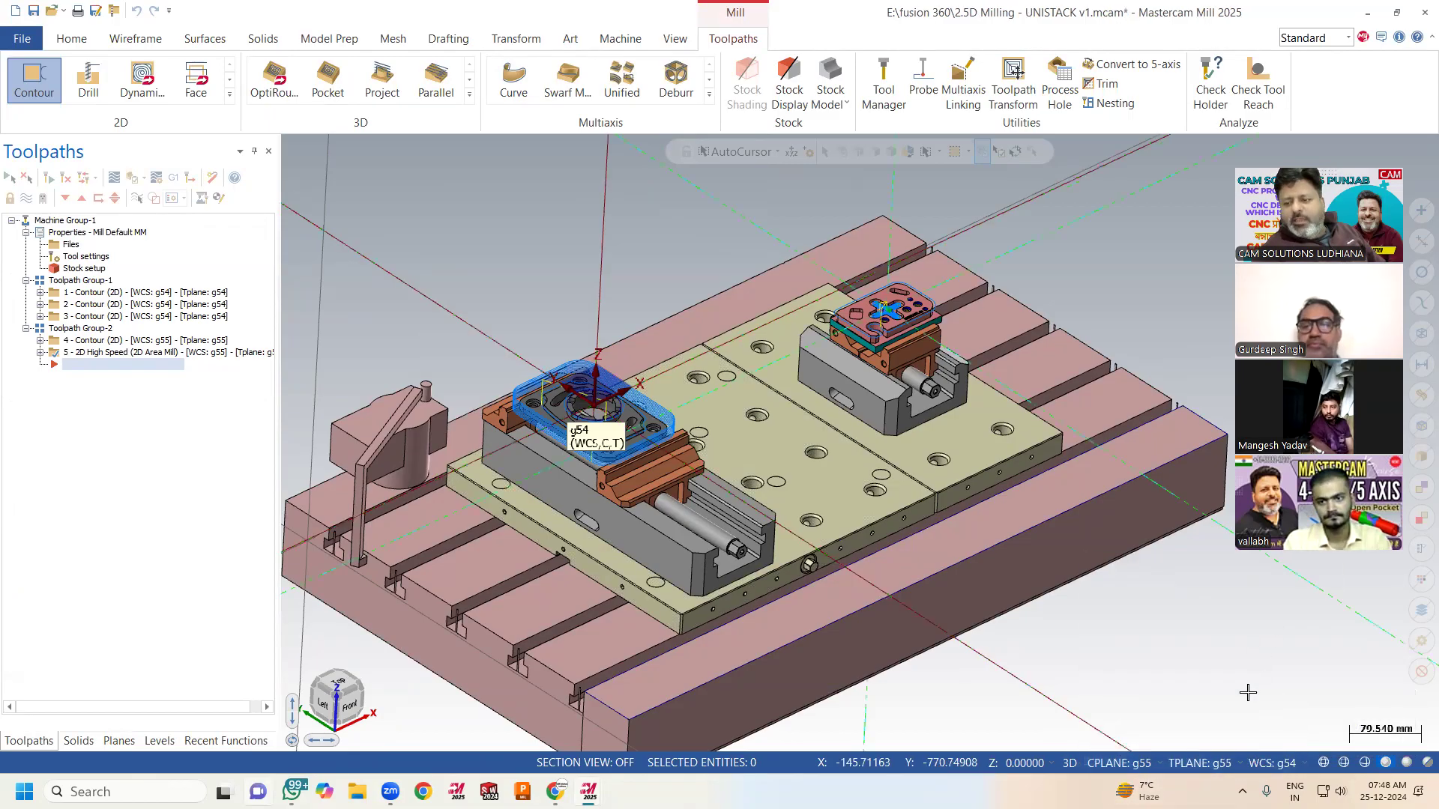
click(1271, 763)
mouse_move(1308, 572)
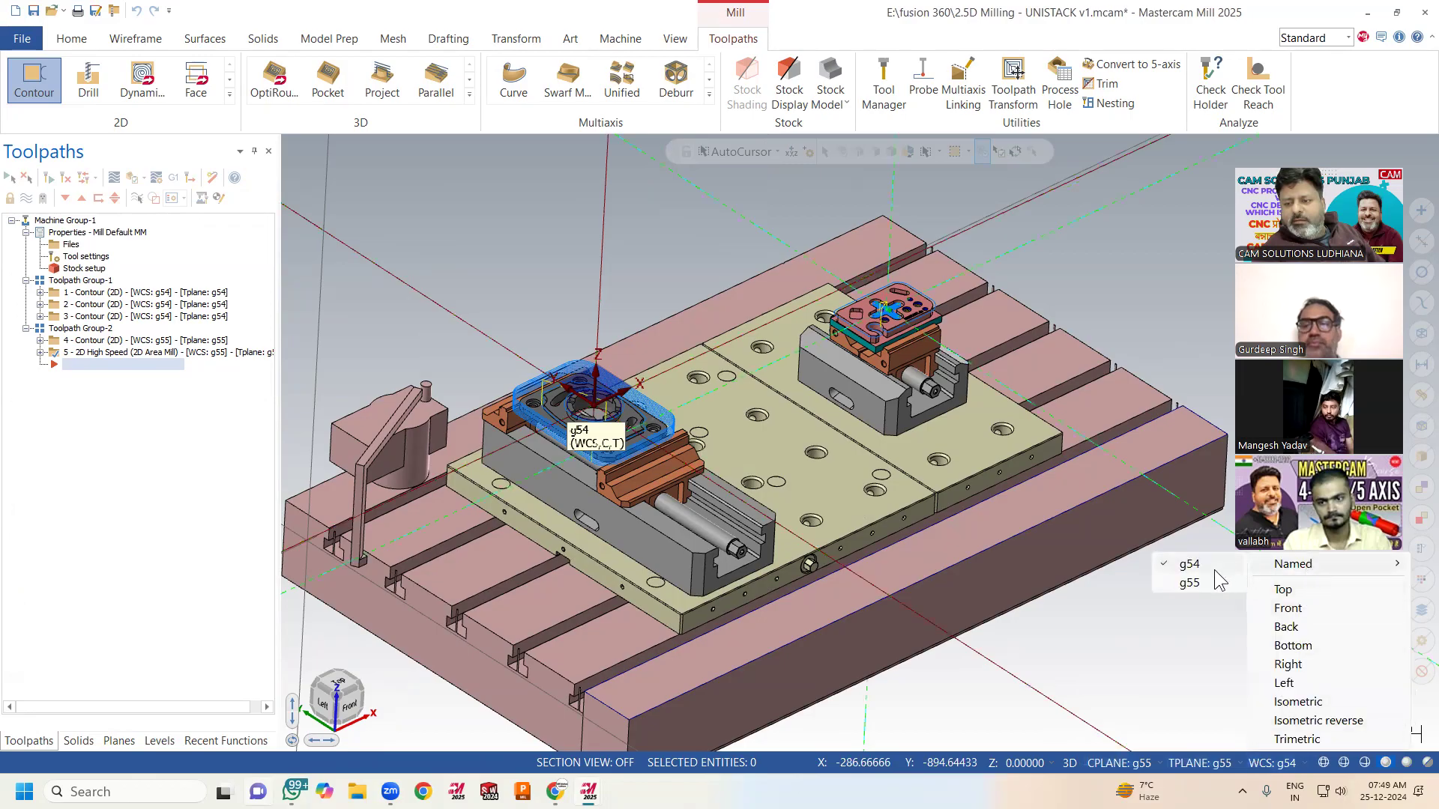
click(1213, 584)
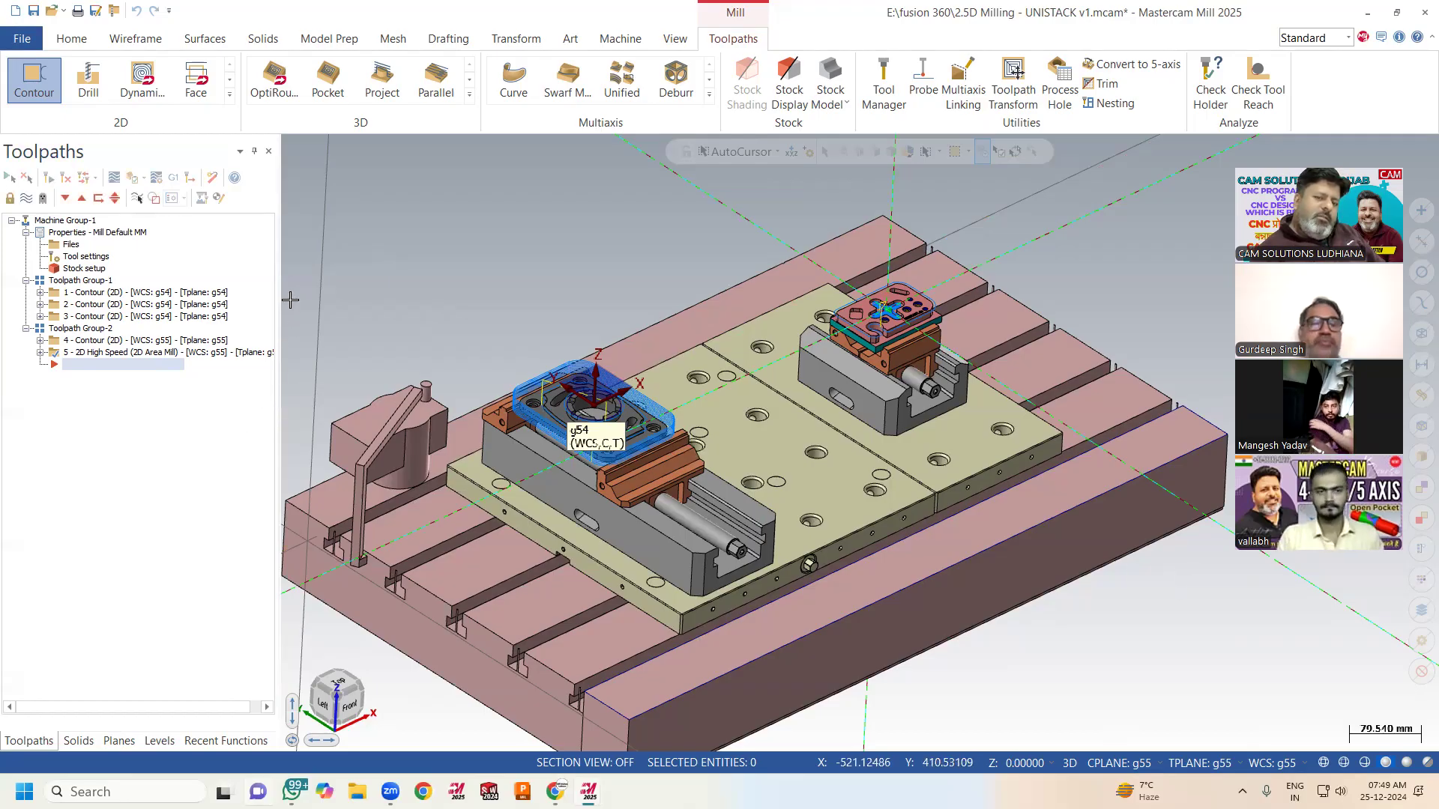
drag(277, 301, 300, 311)
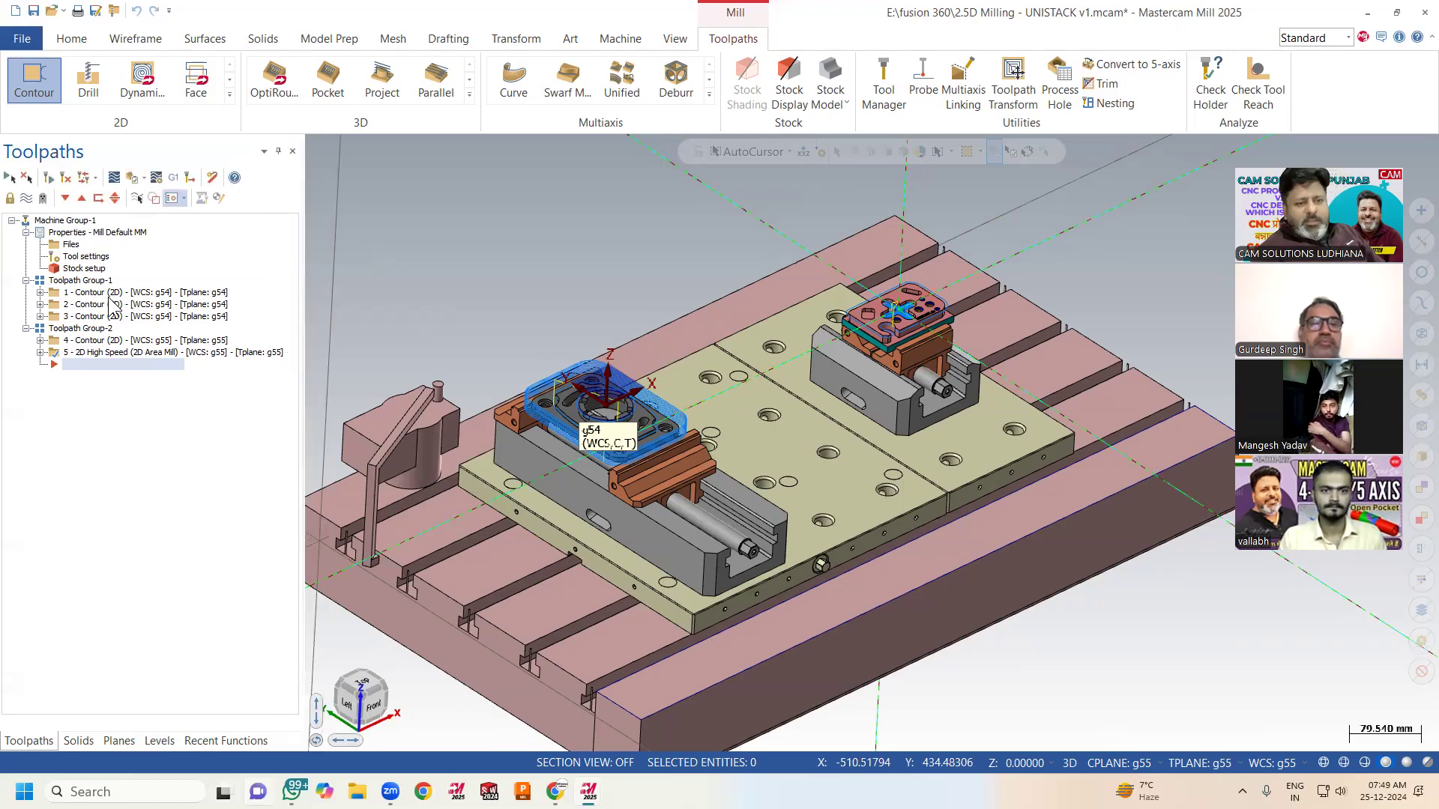